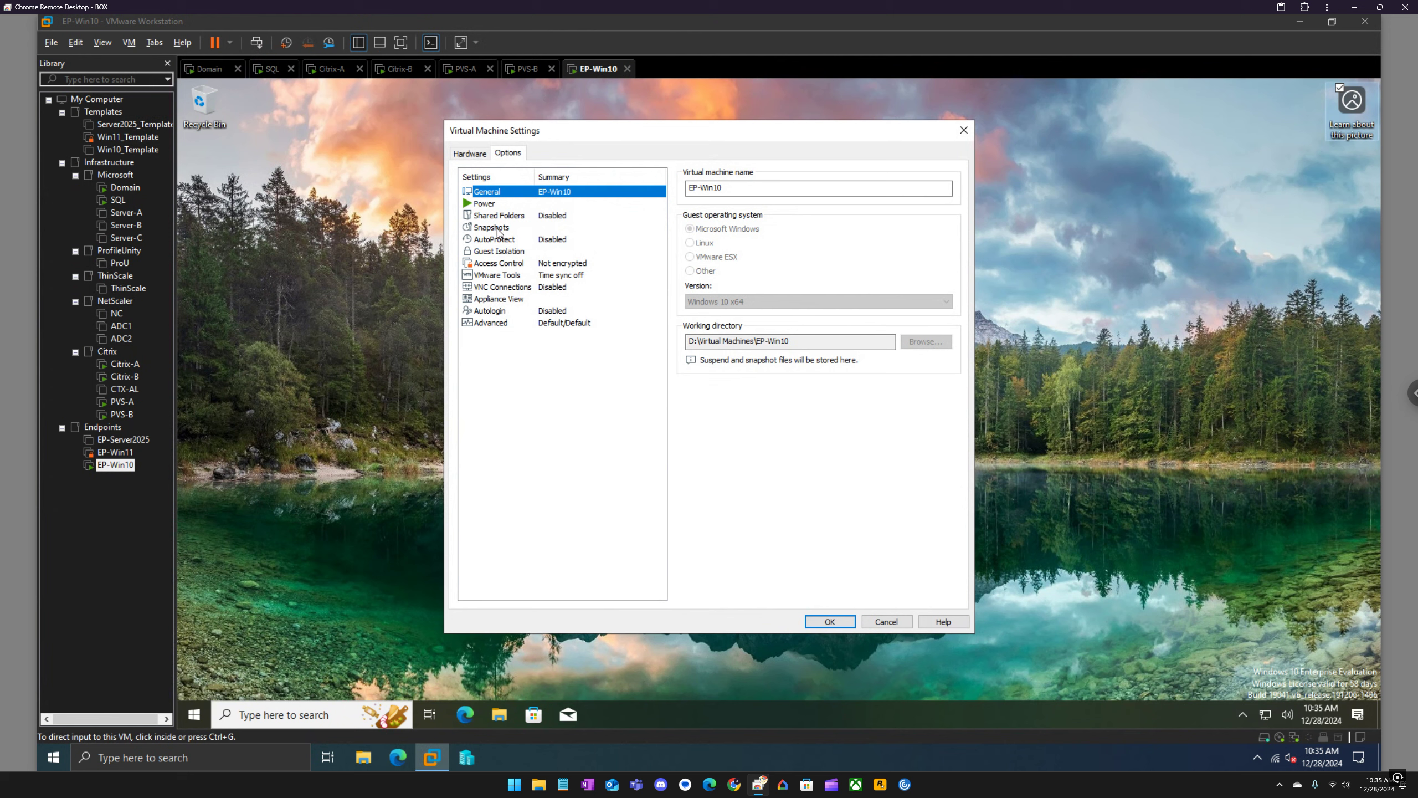
# Step: Review the Advanced options in the EP-Win10 virtual machine settings and close the dialog
pyautogui.click(494, 324)
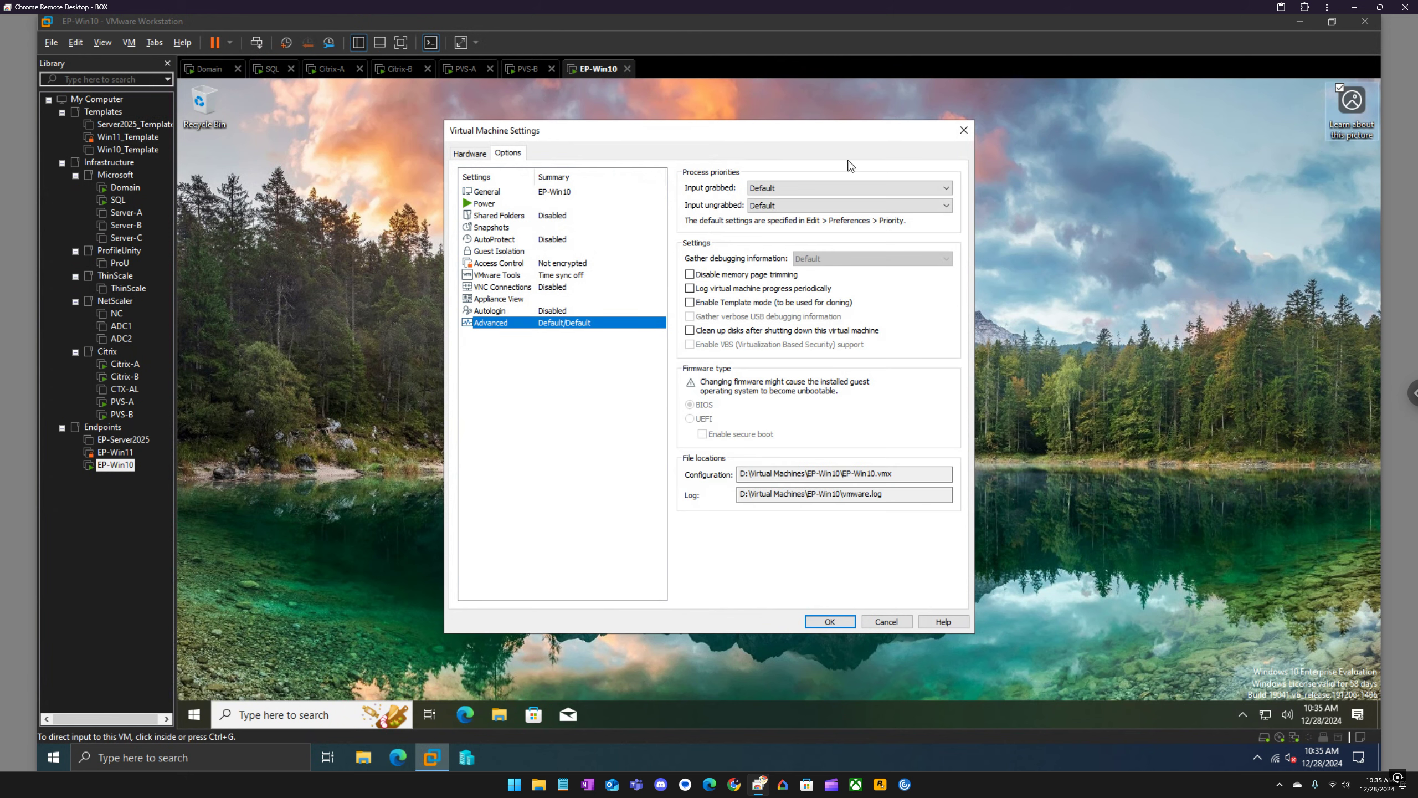
pyautogui.click(964, 132)
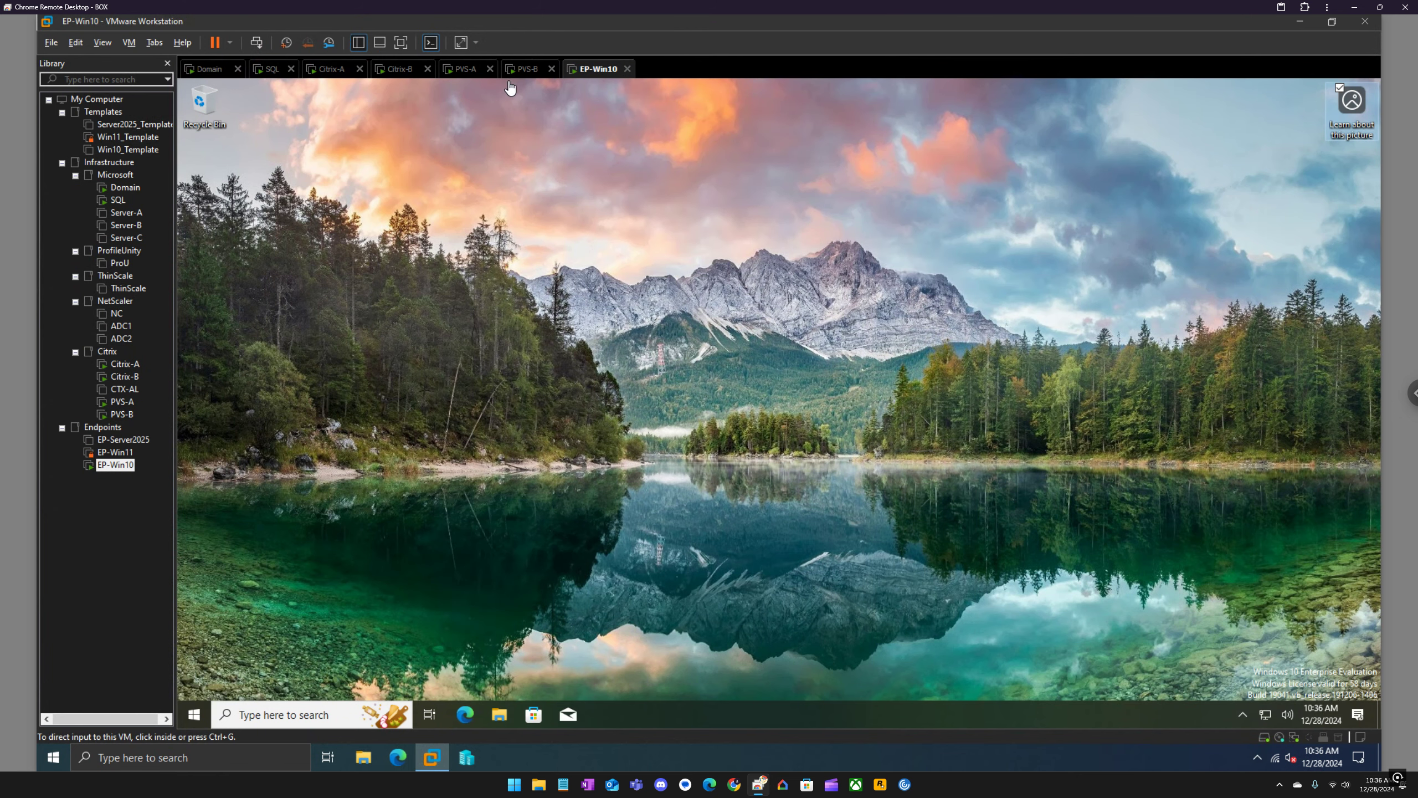
# Step: Switch to the PVS-B virtual machine and show its drives under This PC in File Explorer
pyautogui.click(466, 70)
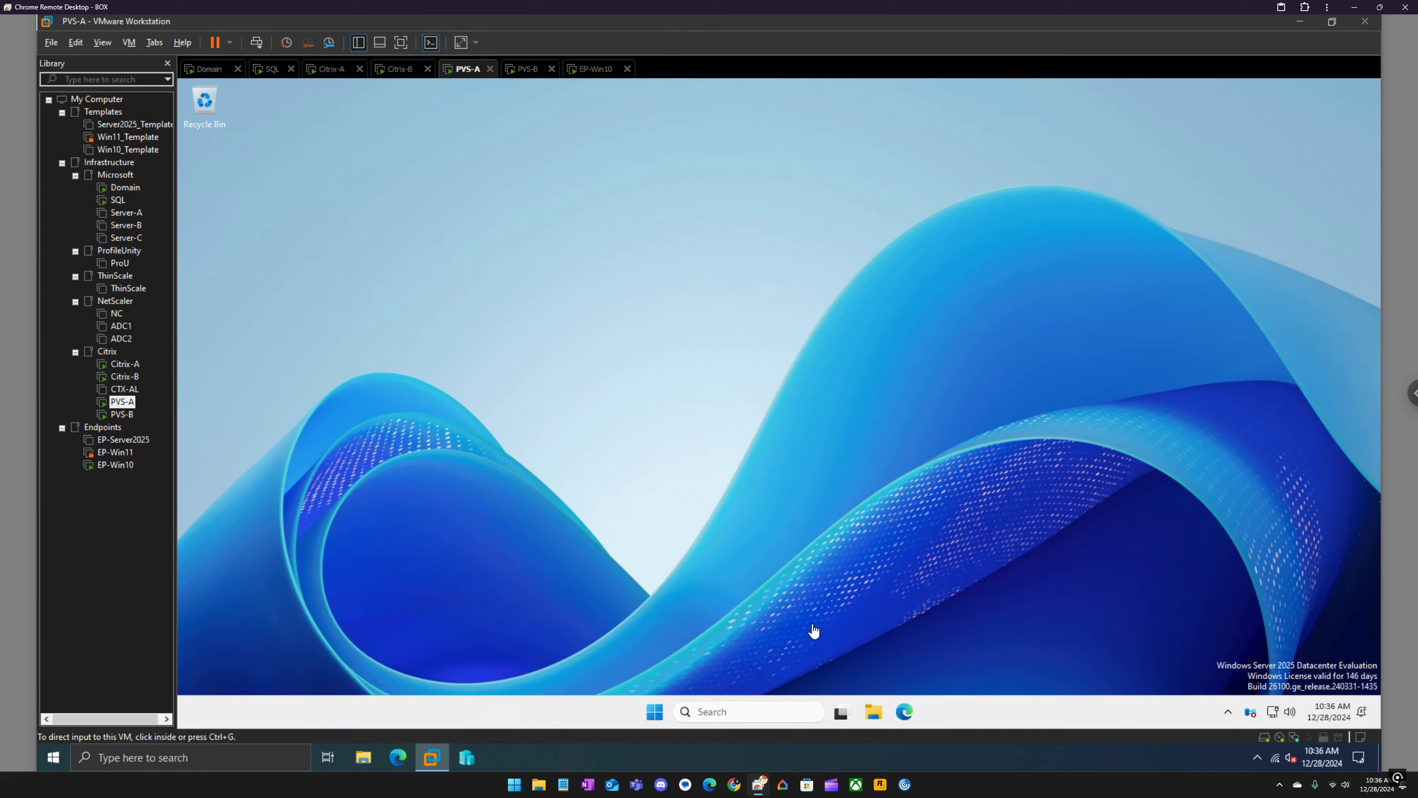
pyautogui.click(527, 69)
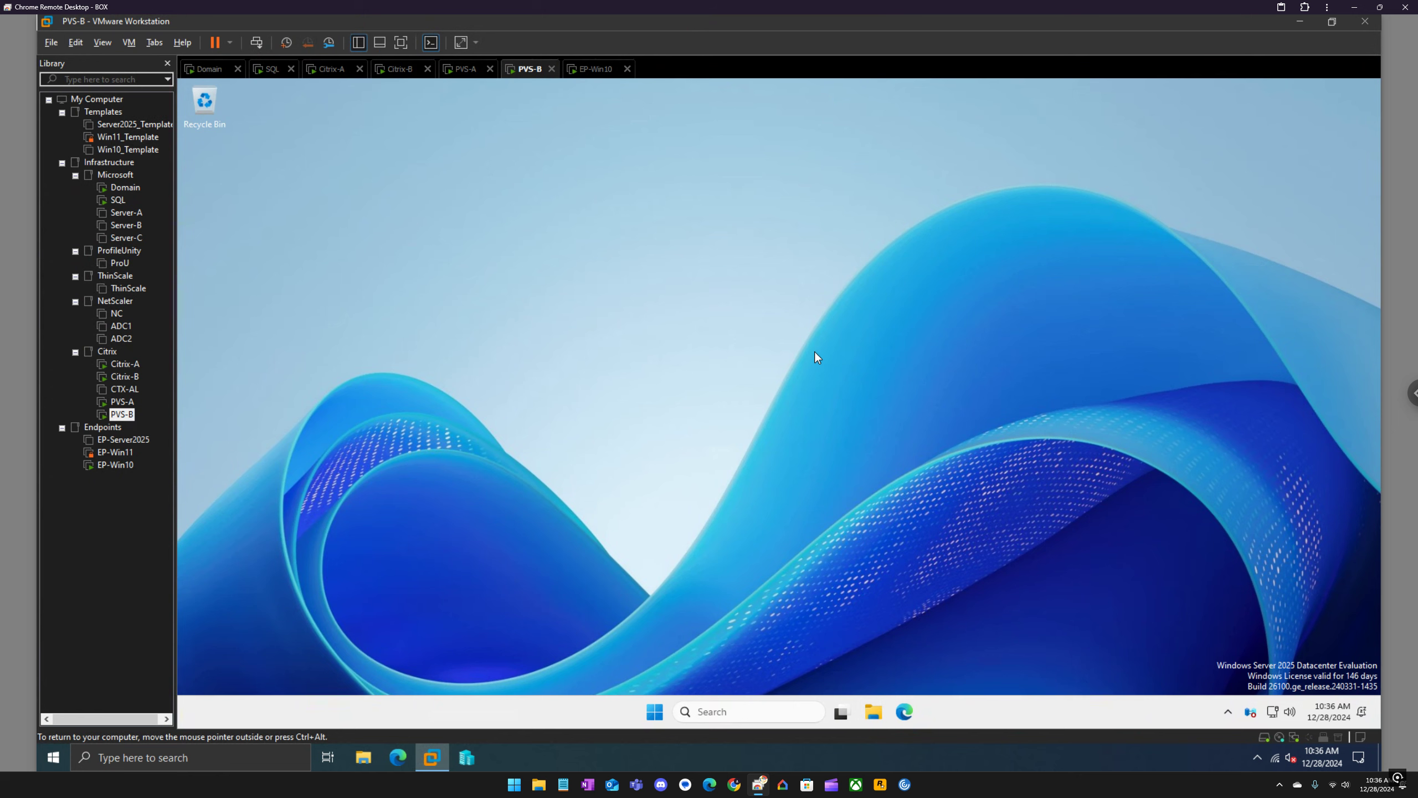
pyautogui.press('super+e')
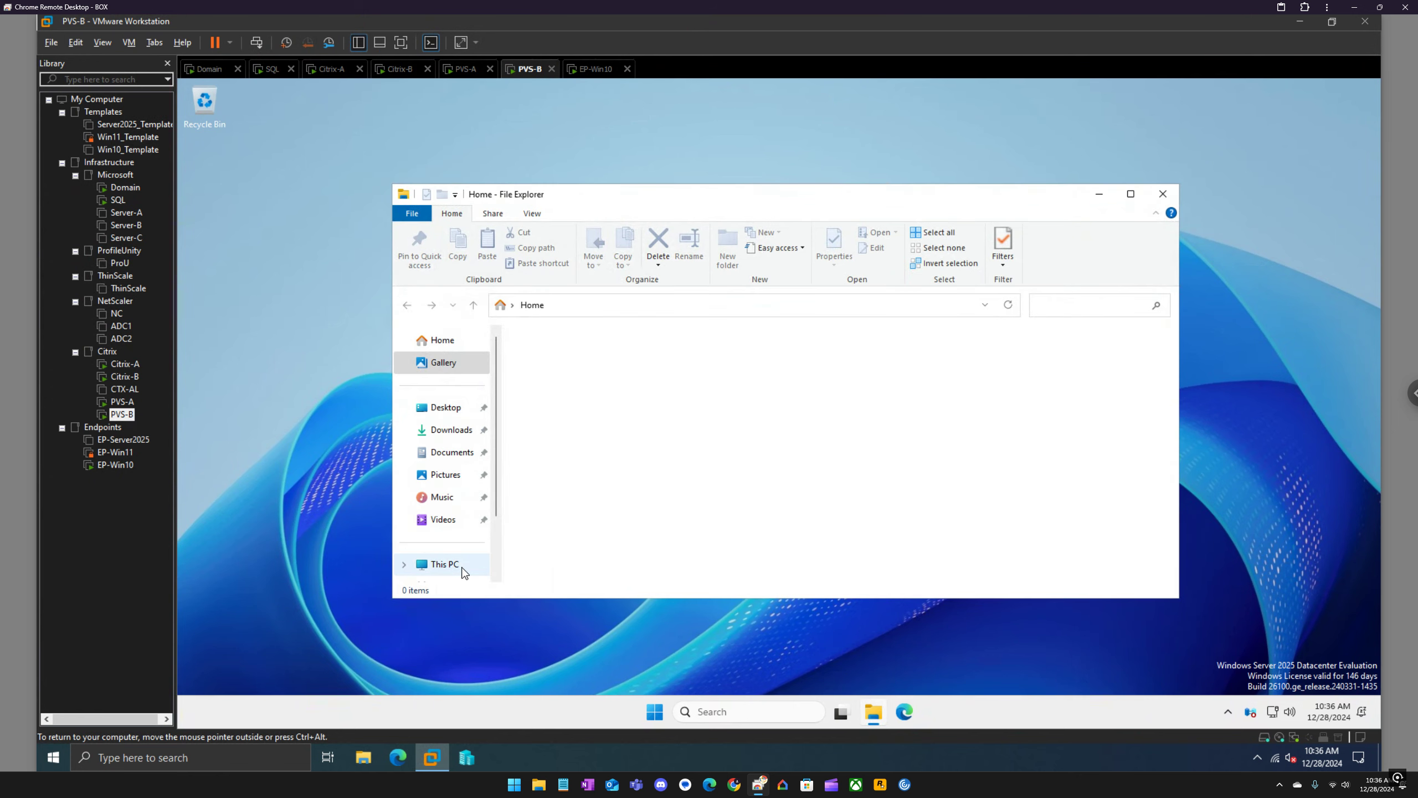
pyautogui.click(459, 565)
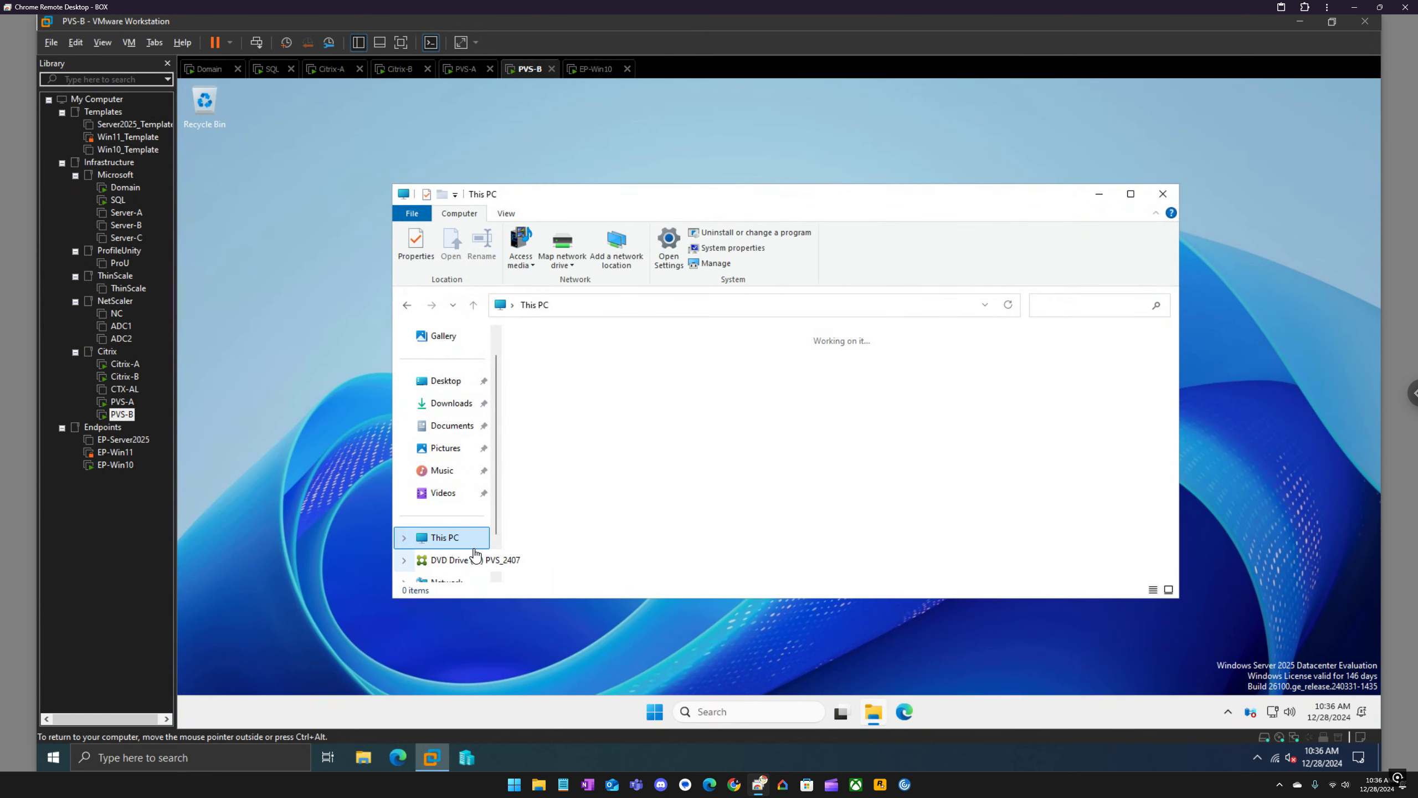
# Step: On PVS-A, open the PVS_2407 DVD drive and run the autorun application as administrator
pyautogui.click(470, 74)
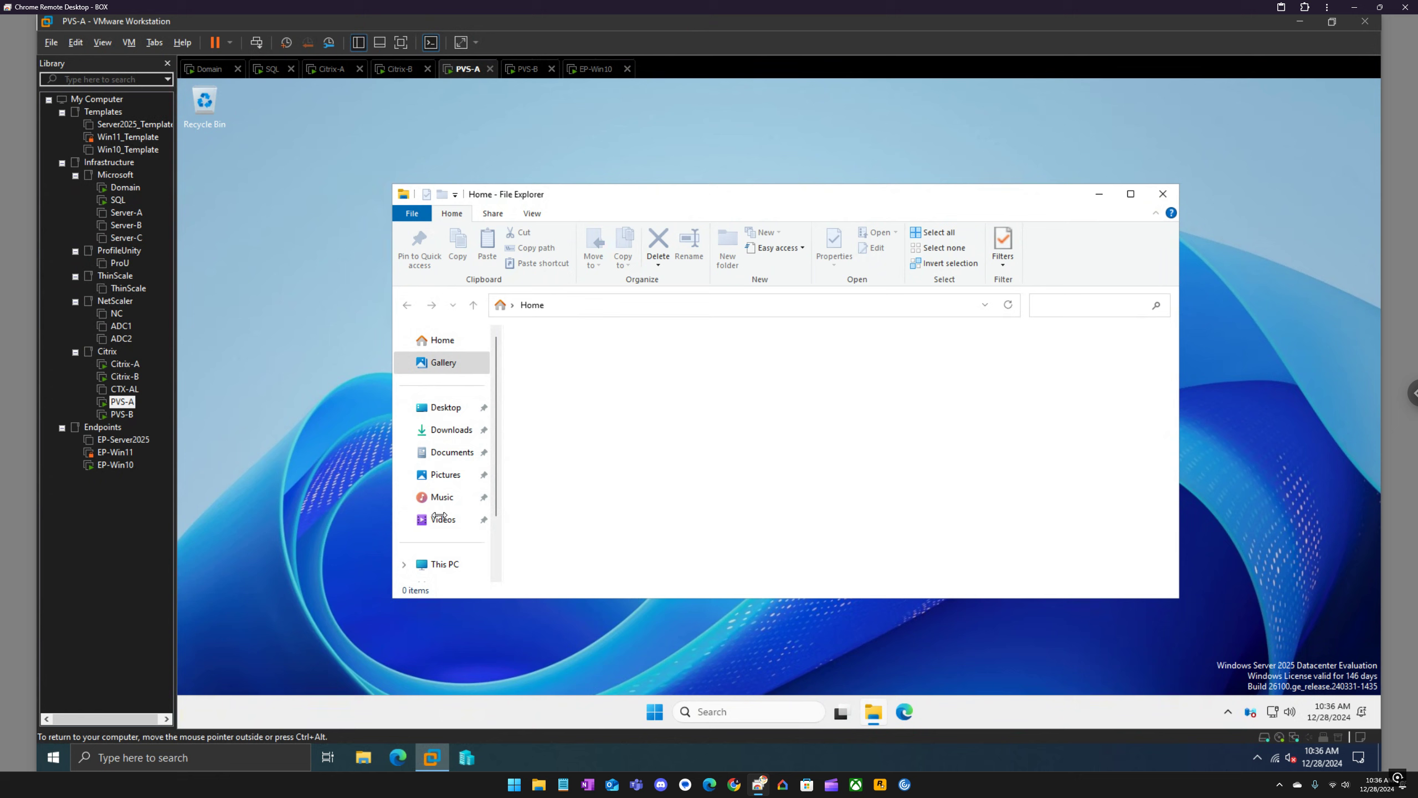
pyautogui.click(444, 564)
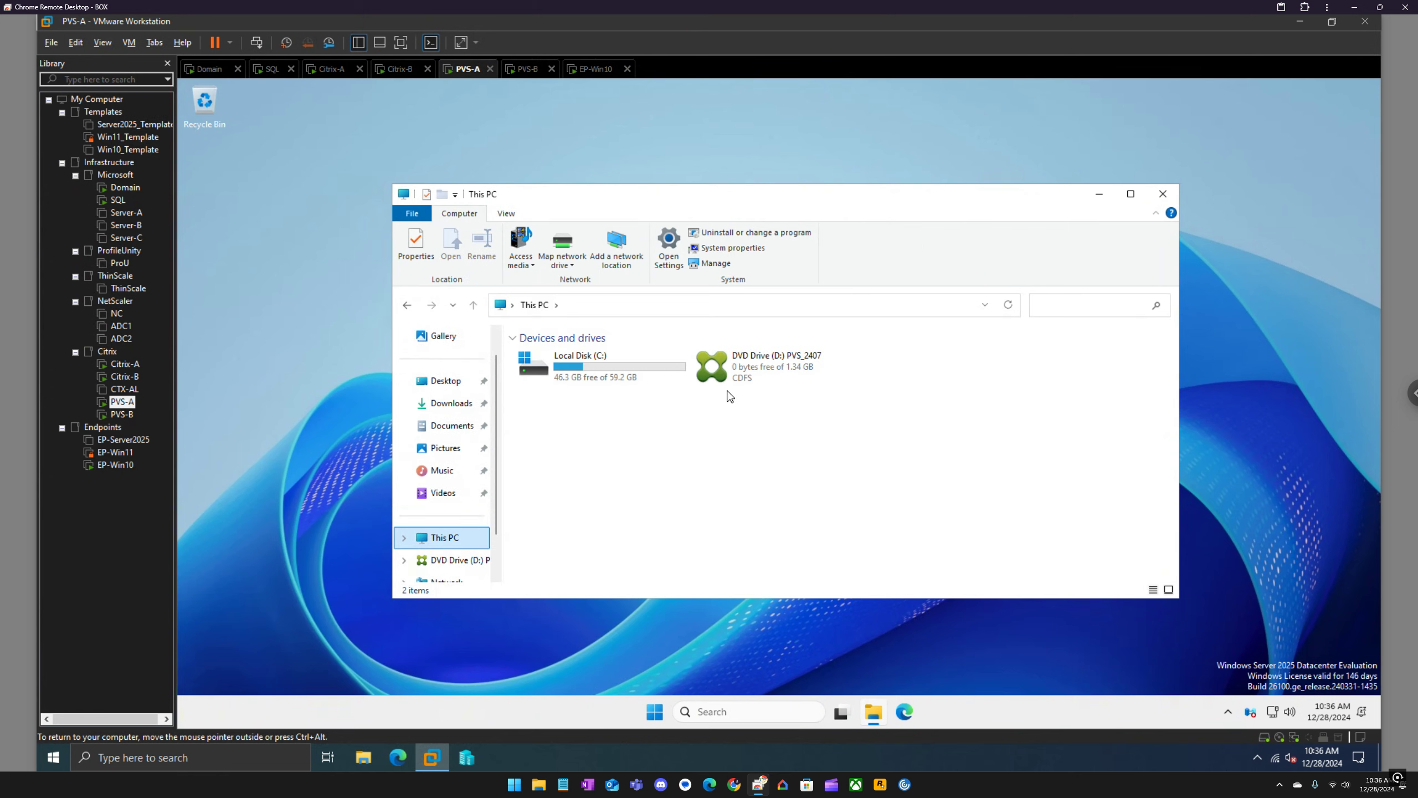
pyautogui.doubleClick(733, 363)
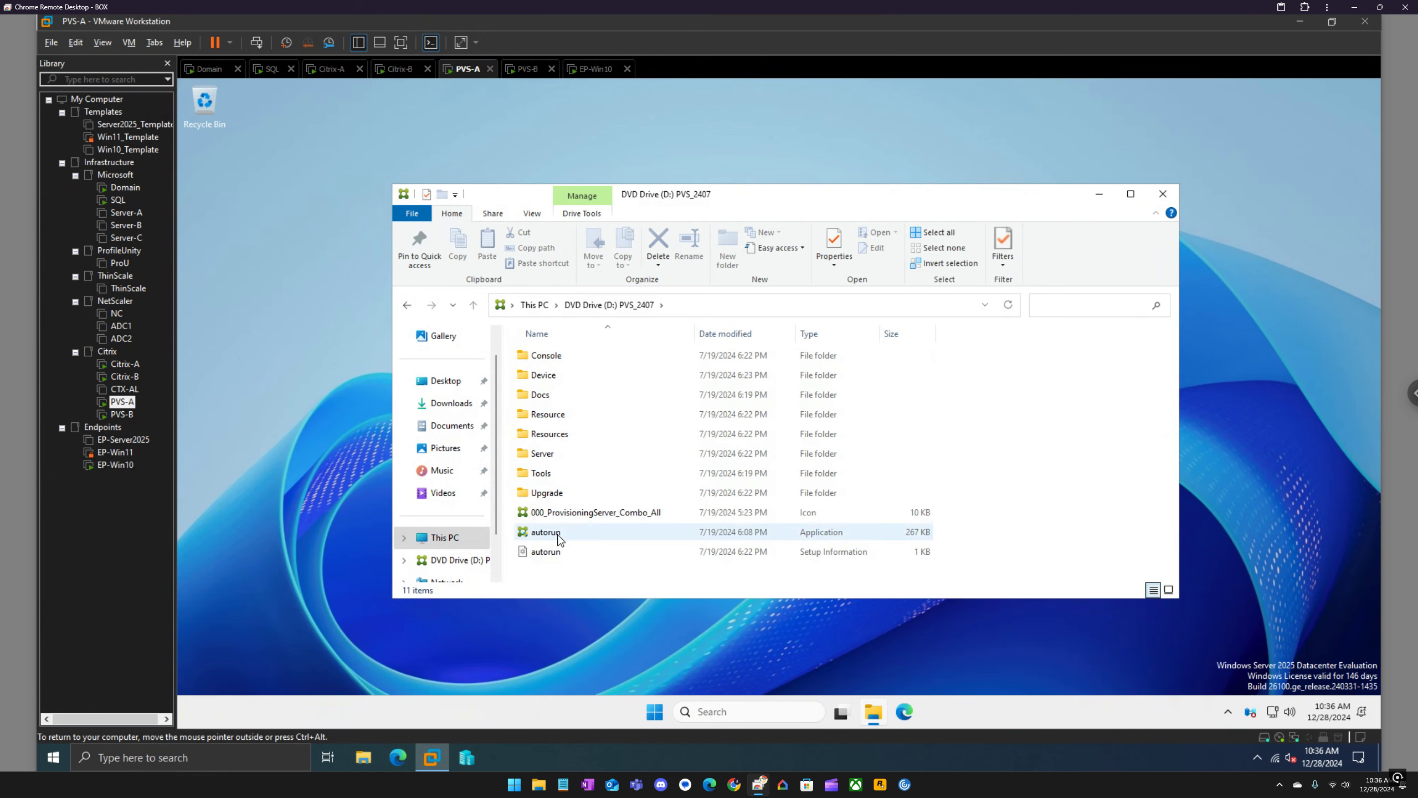
pyautogui.rightClick(560, 535)
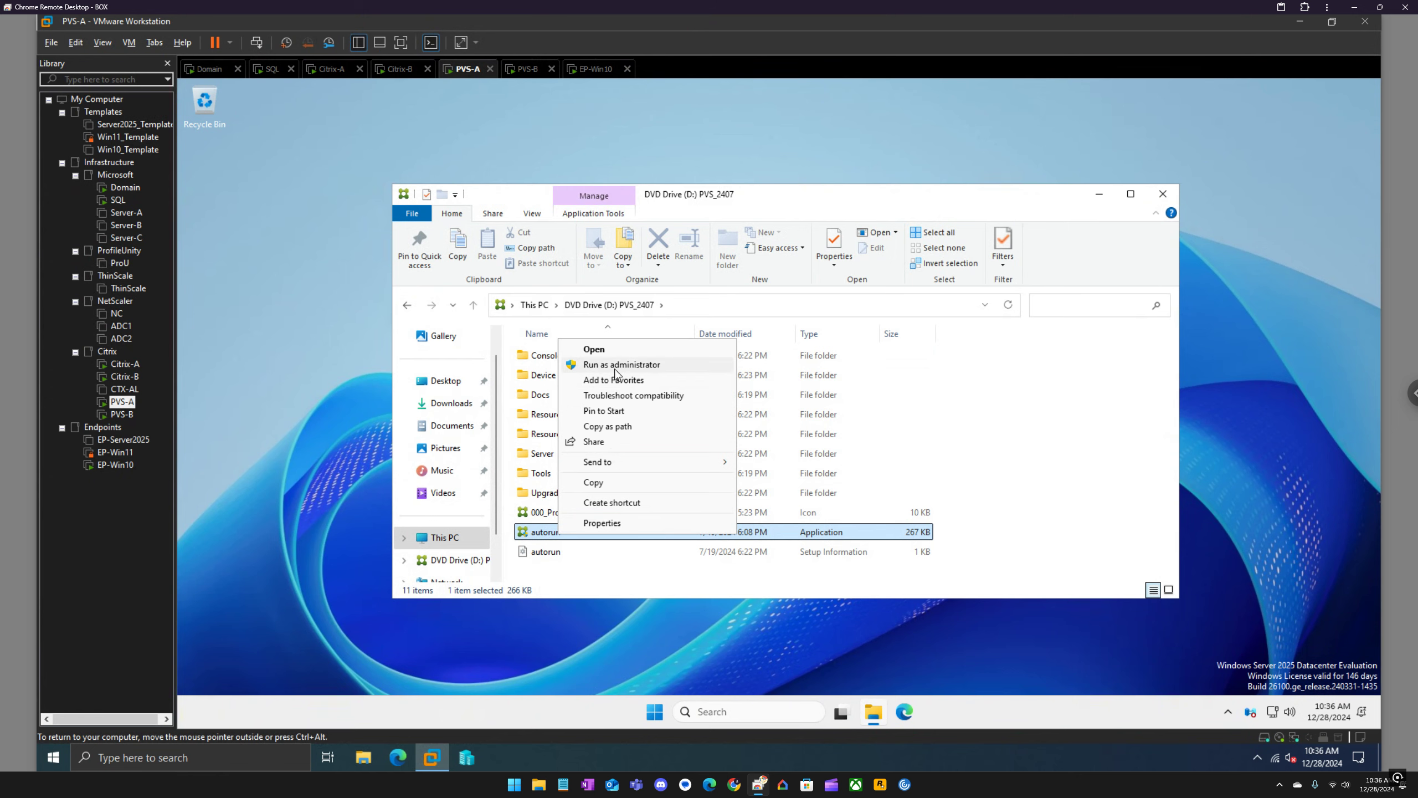
pyautogui.click(564, 127)
# Step: On PVS-B, open the PVS_2407 DVD drive and run the autorun application as administrator
pyautogui.click(528, 69)
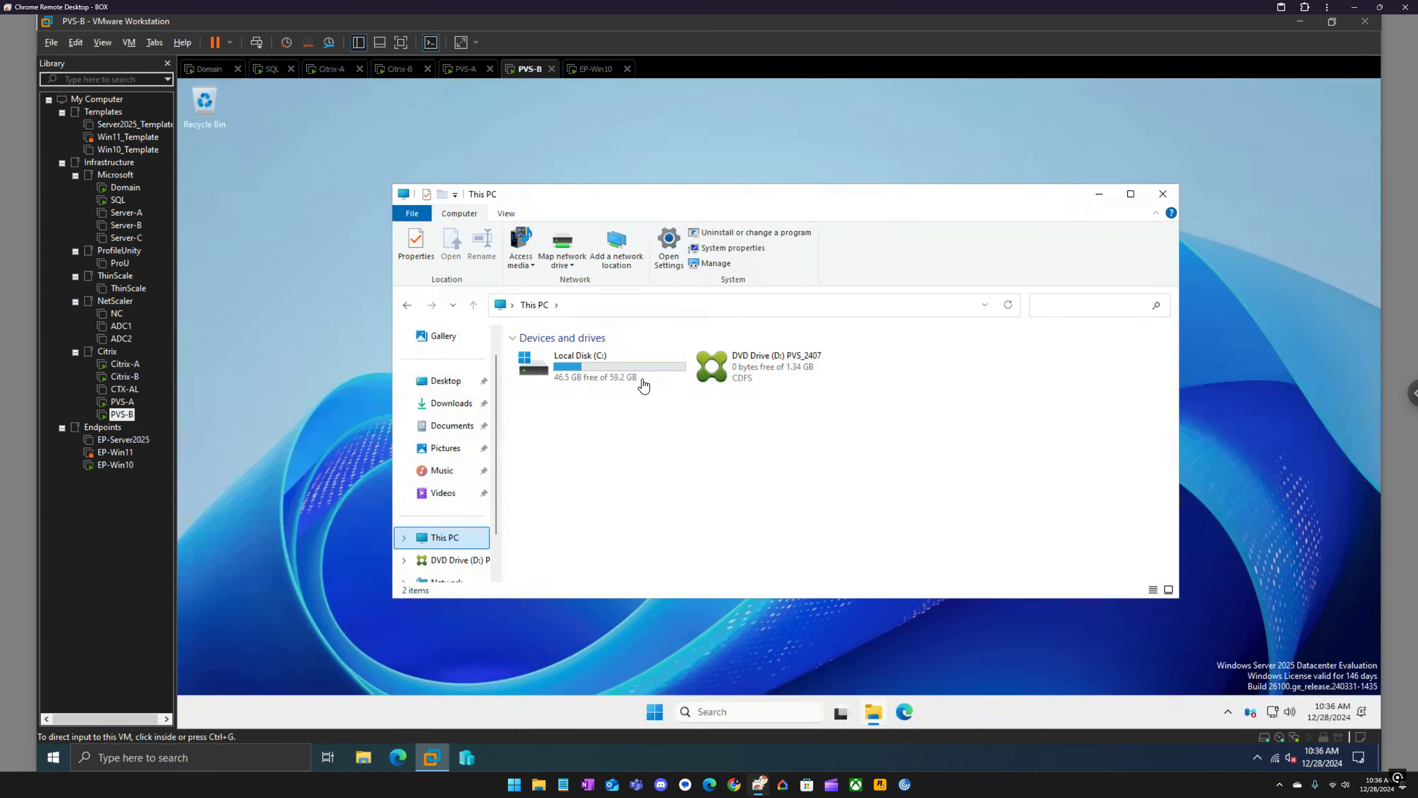
pyautogui.doubleClick(734, 379)
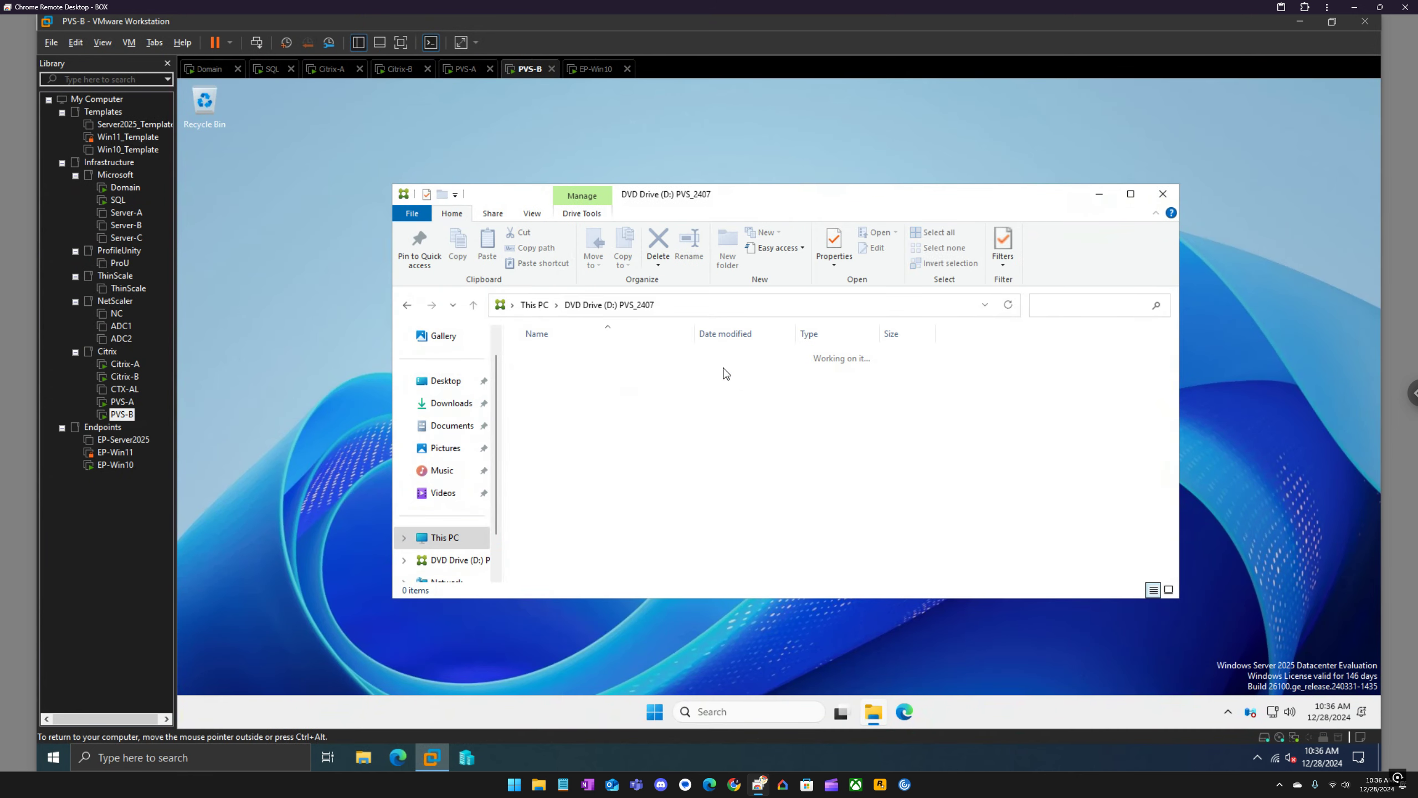
pyautogui.doubleClick(554, 532)
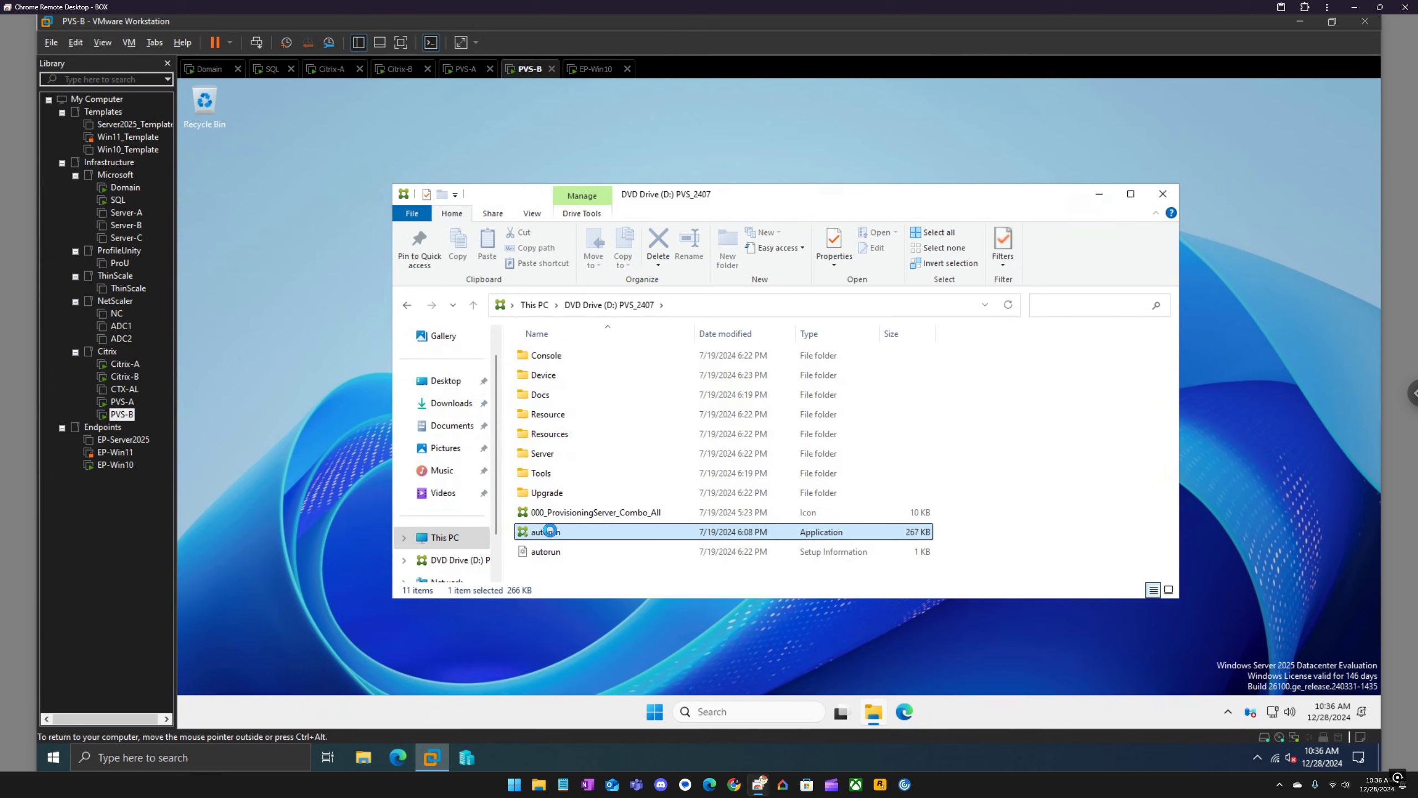
pyautogui.rightClick(555, 531)
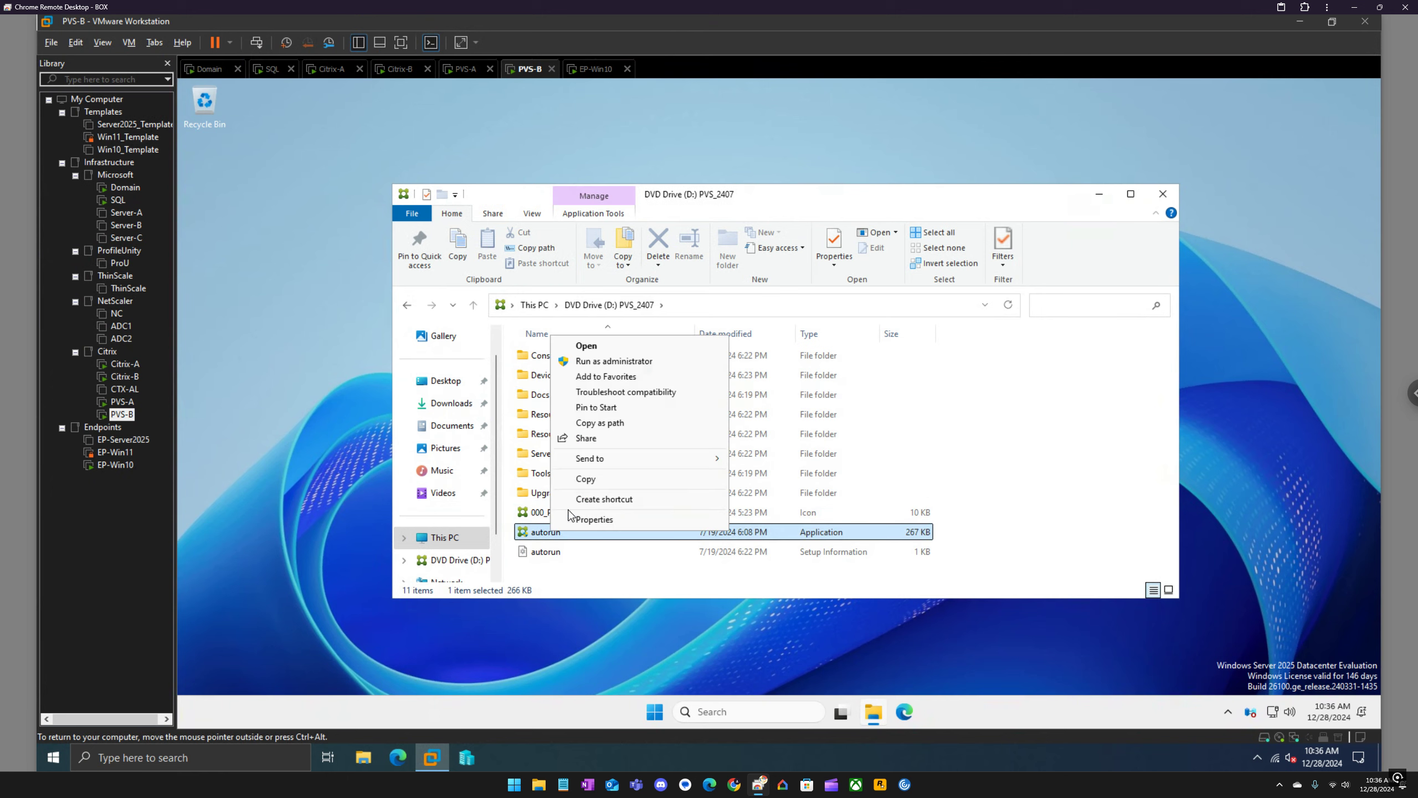
pyautogui.click(619, 361)
# Step: Allow the Citrix Autorun Application to make changes on both PVS-B and PVS-A
pyautogui.click(597, 69)
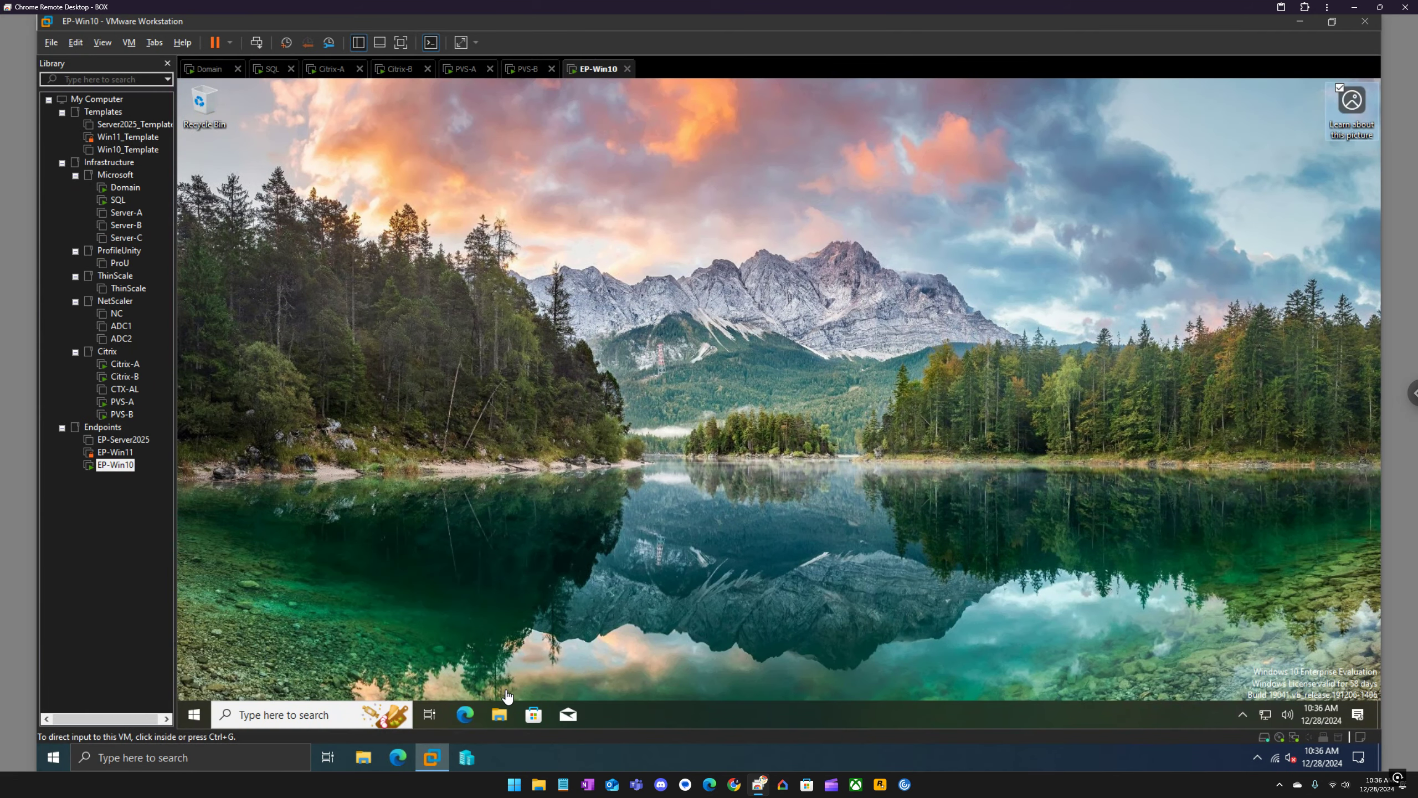
pyautogui.click(526, 69)
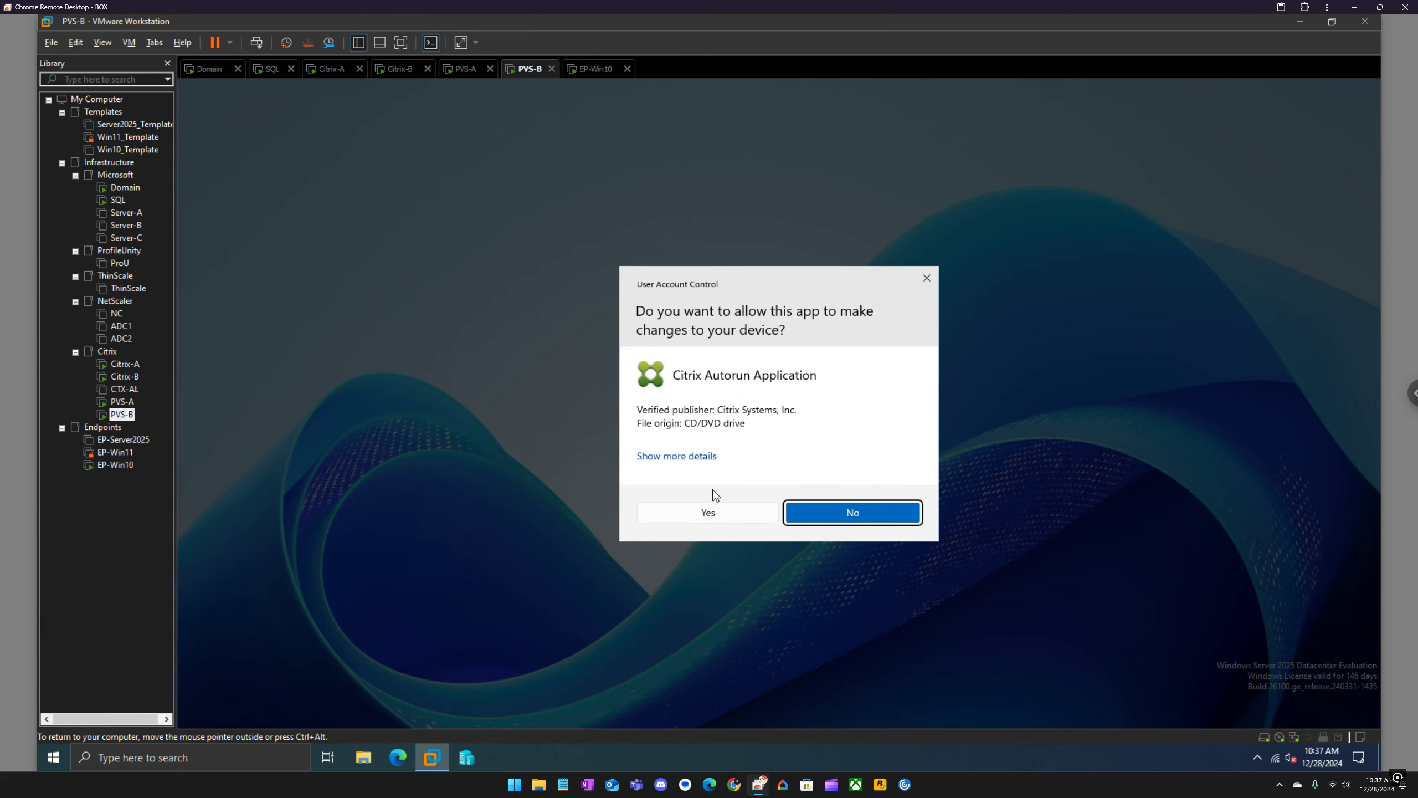
pyautogui.click(711, 512)
pyautogui.click(468, 69)
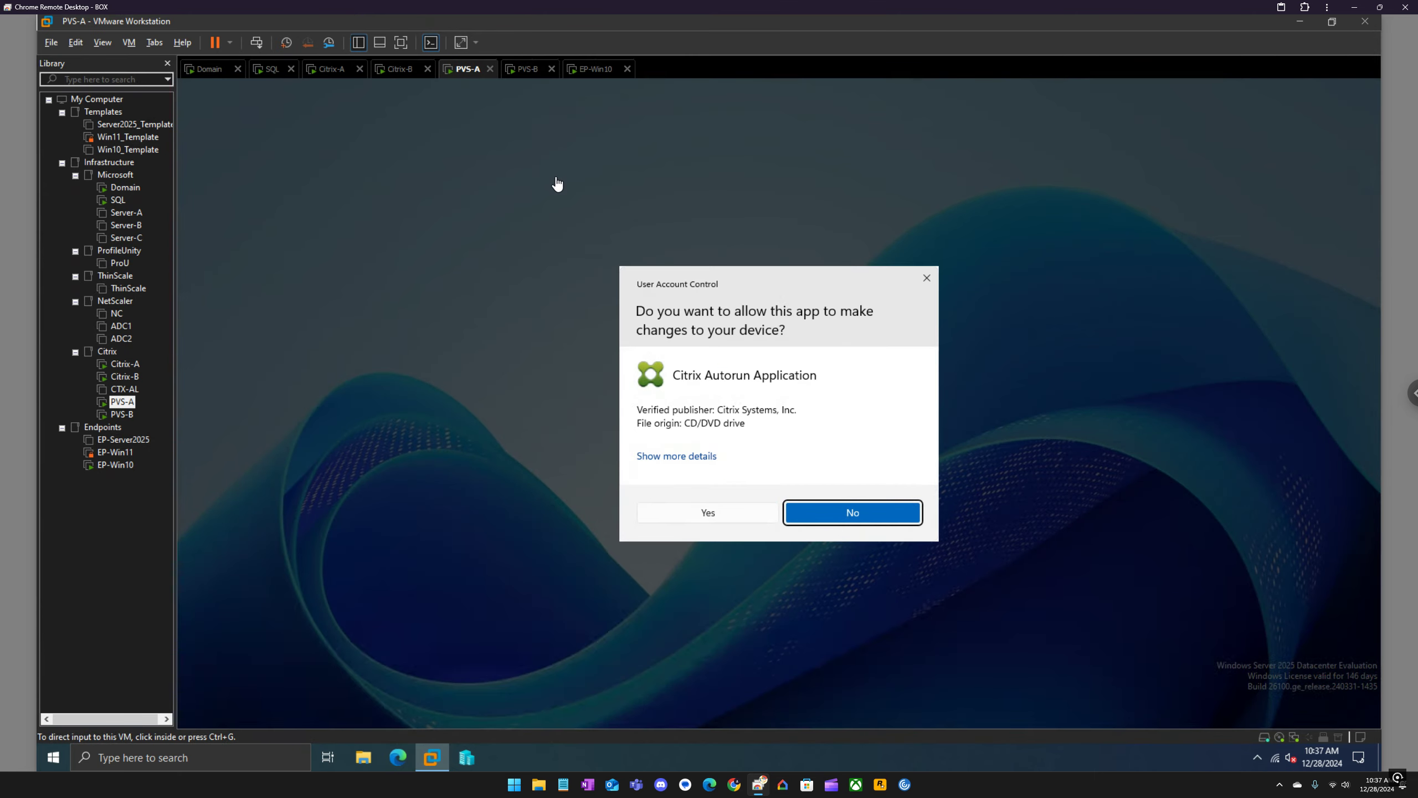
pyautogui.click(701, 512)
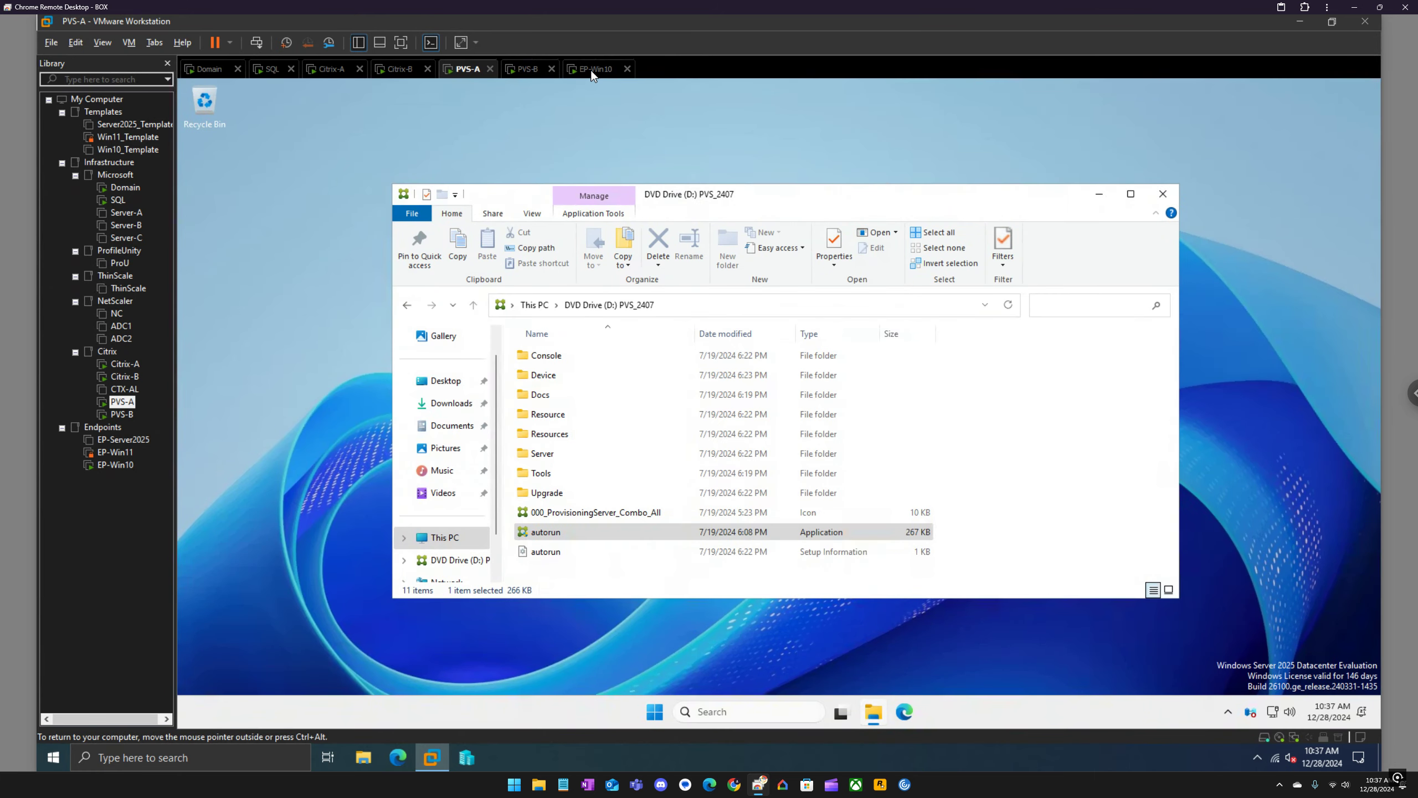
# Step: On EP-Win10, run autorun from the PVS_2407 DVD drive as administrator and allow it to make changes
pyautogui.click(590, 69)
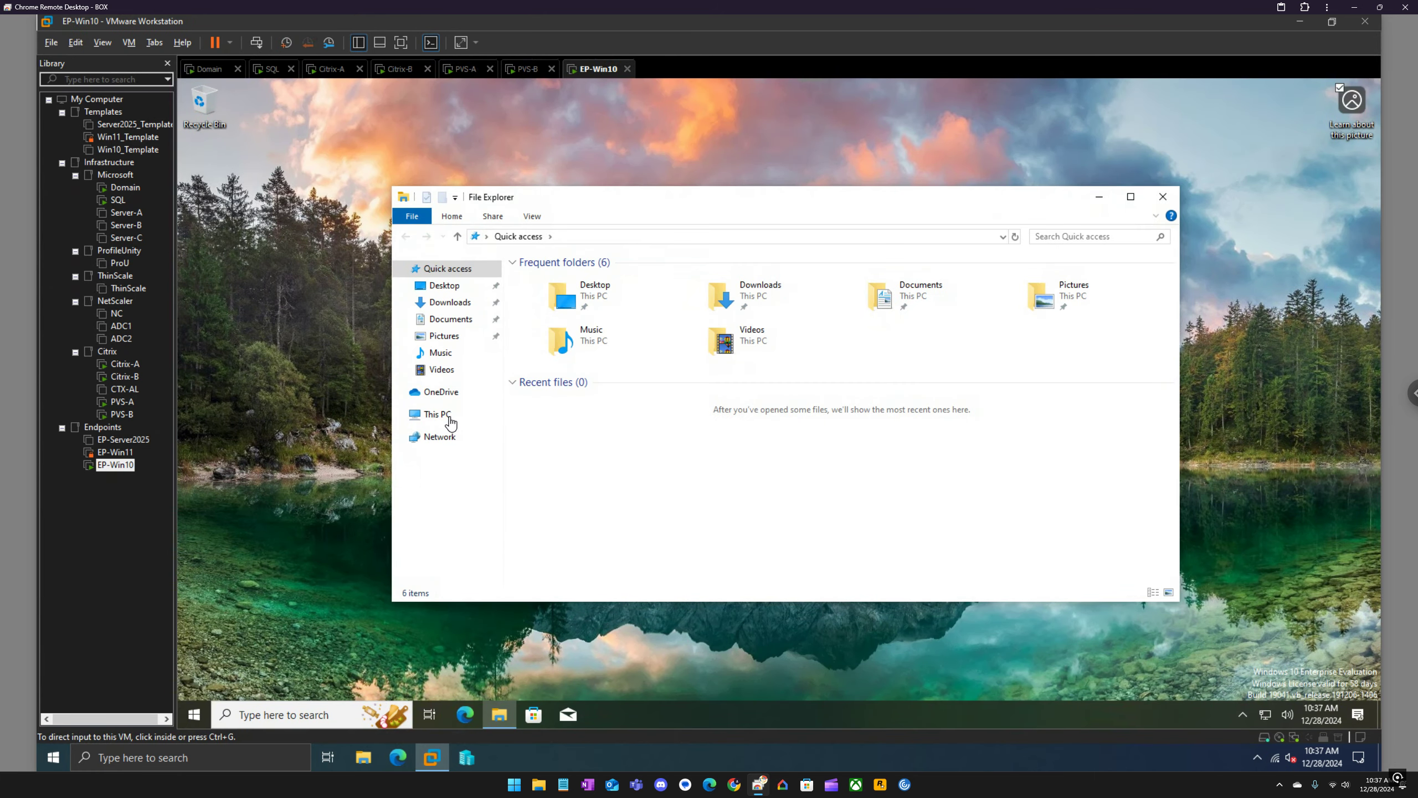
pyautogui.click(446, 416)
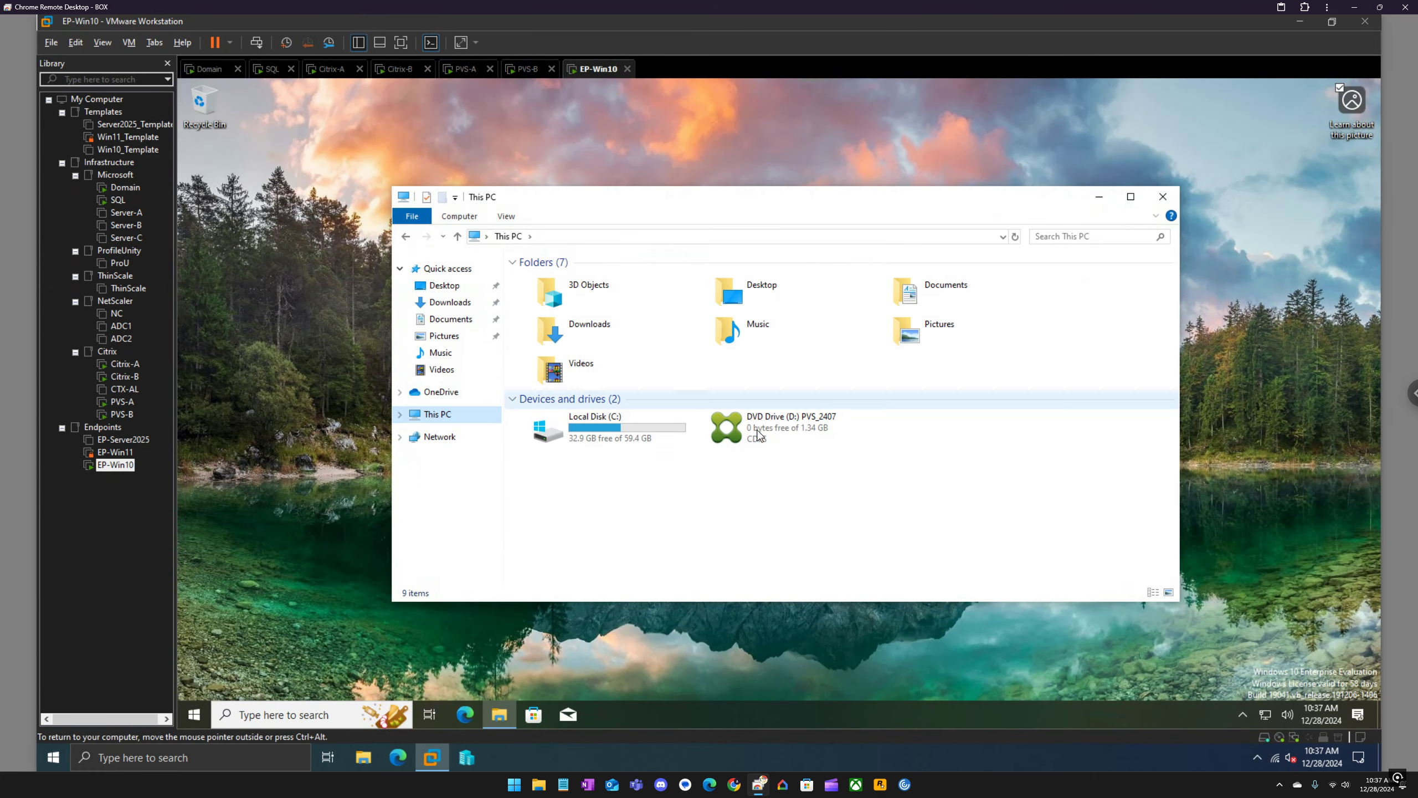
pyautogui.doubleClick(759, 435)
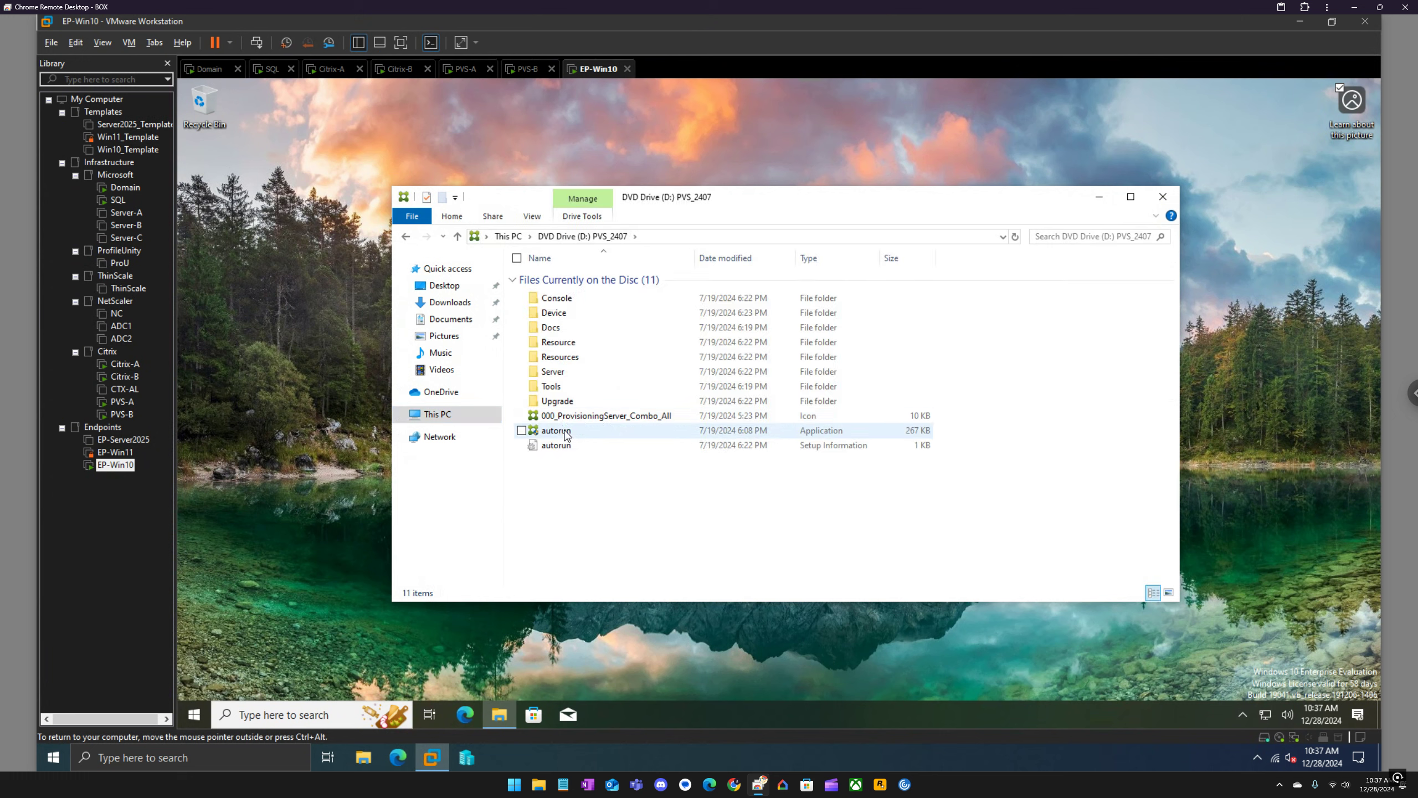
pyautogui.click(564, 431)
pyautogui.rightClick(565, 430)
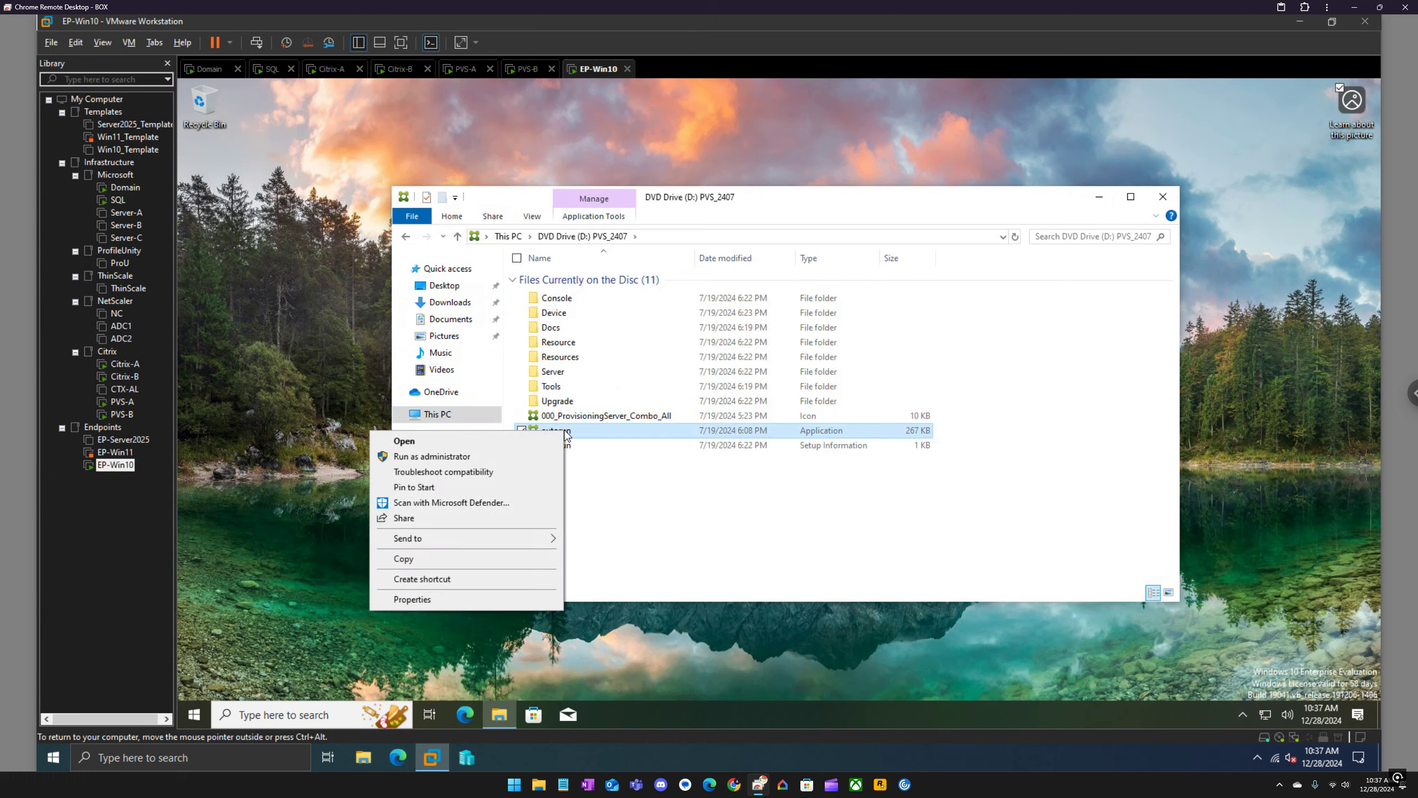
pyautogui.click(425, 456)
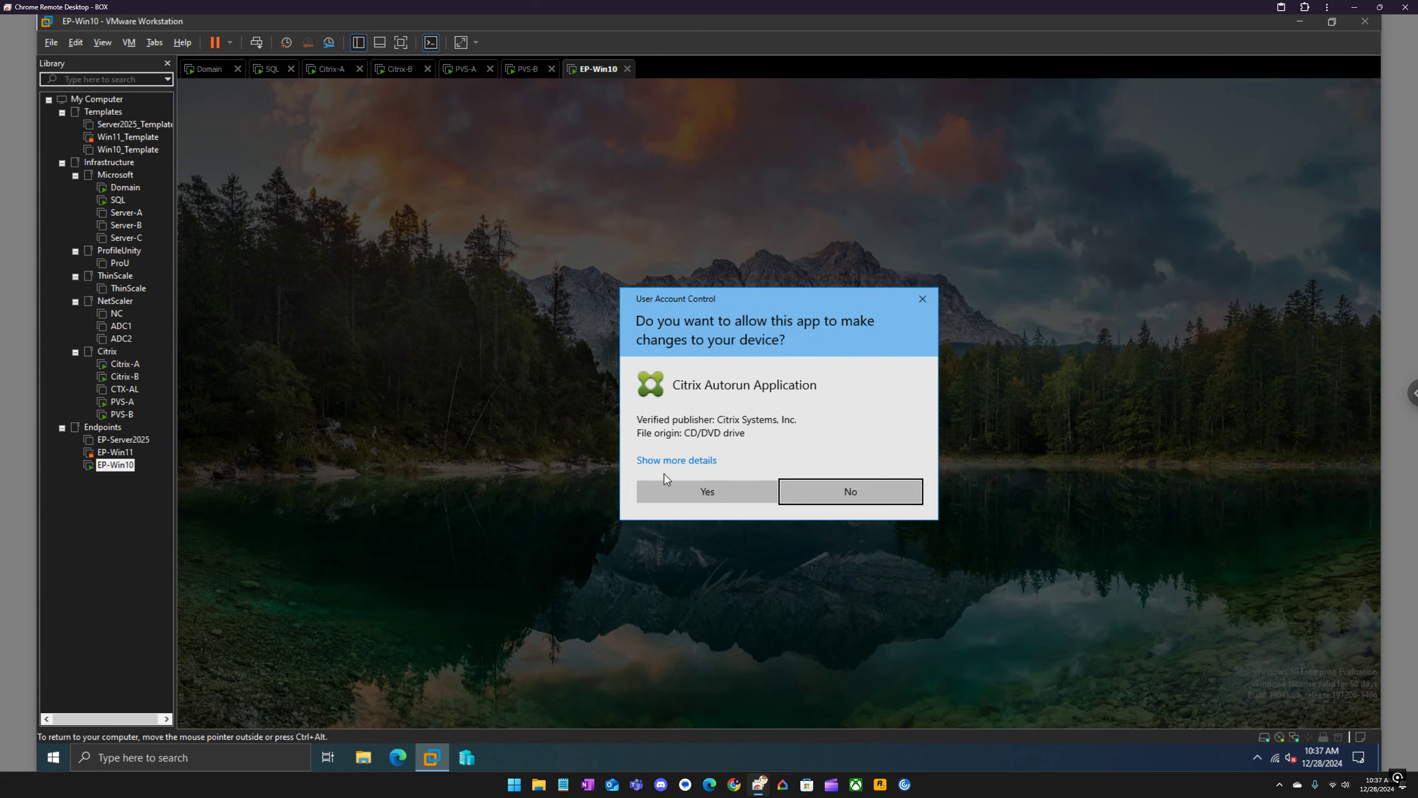
pyautogui.click(677, 490)
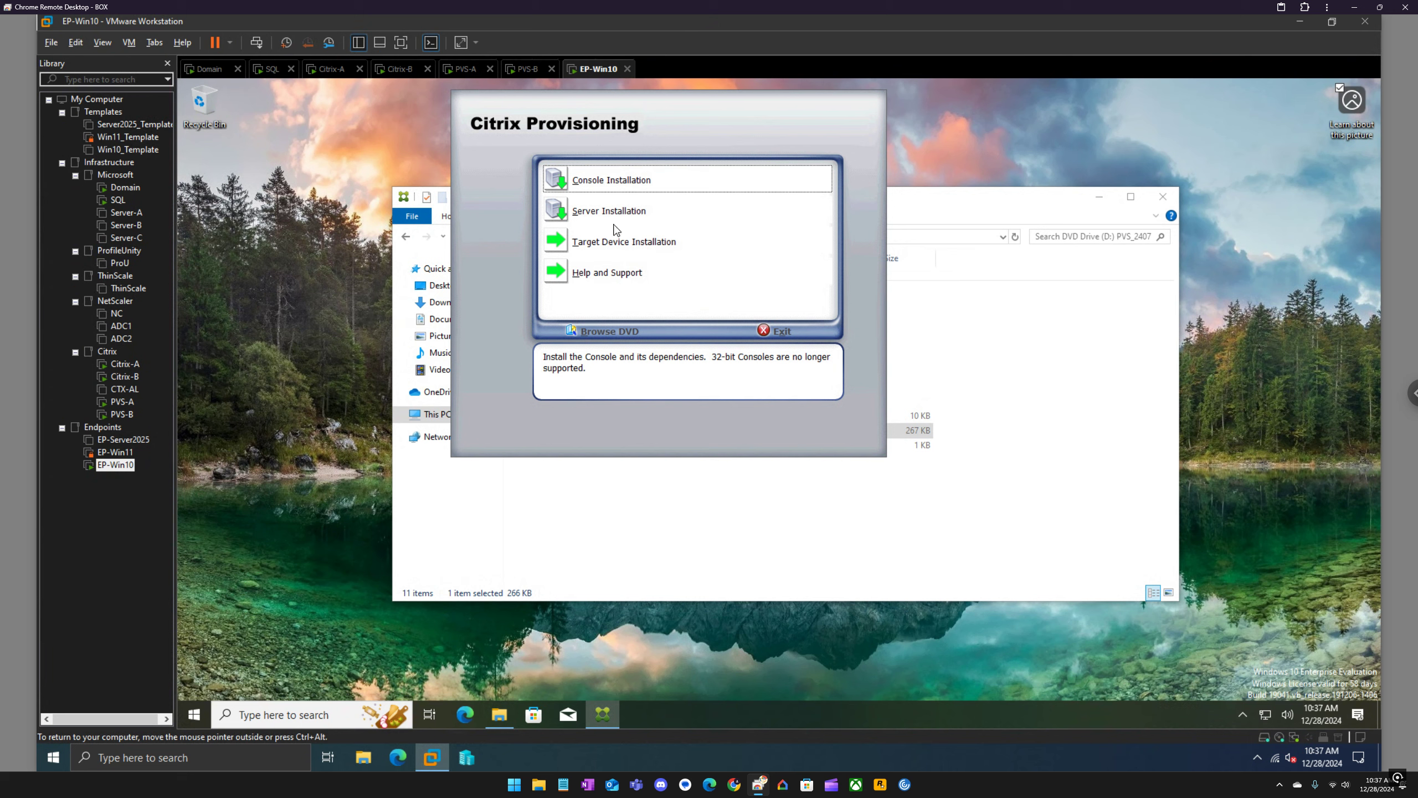
# Step: Launch the Server Installation on PVS-A and PVS-B and install the Citrix Provisioning Server 2407 prerequisites on both
pyautogui.click(468, 72)
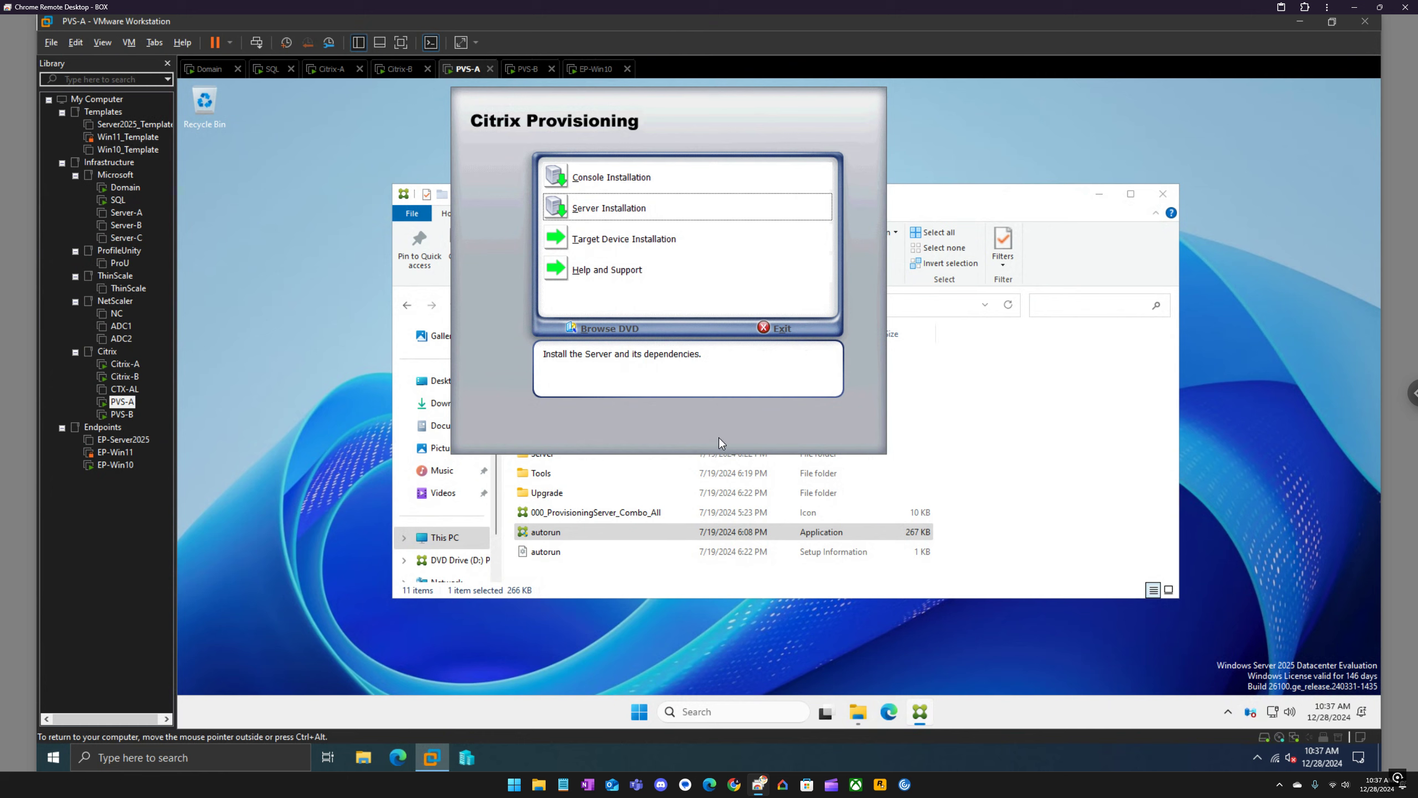
pyautogui.click(528, 69)
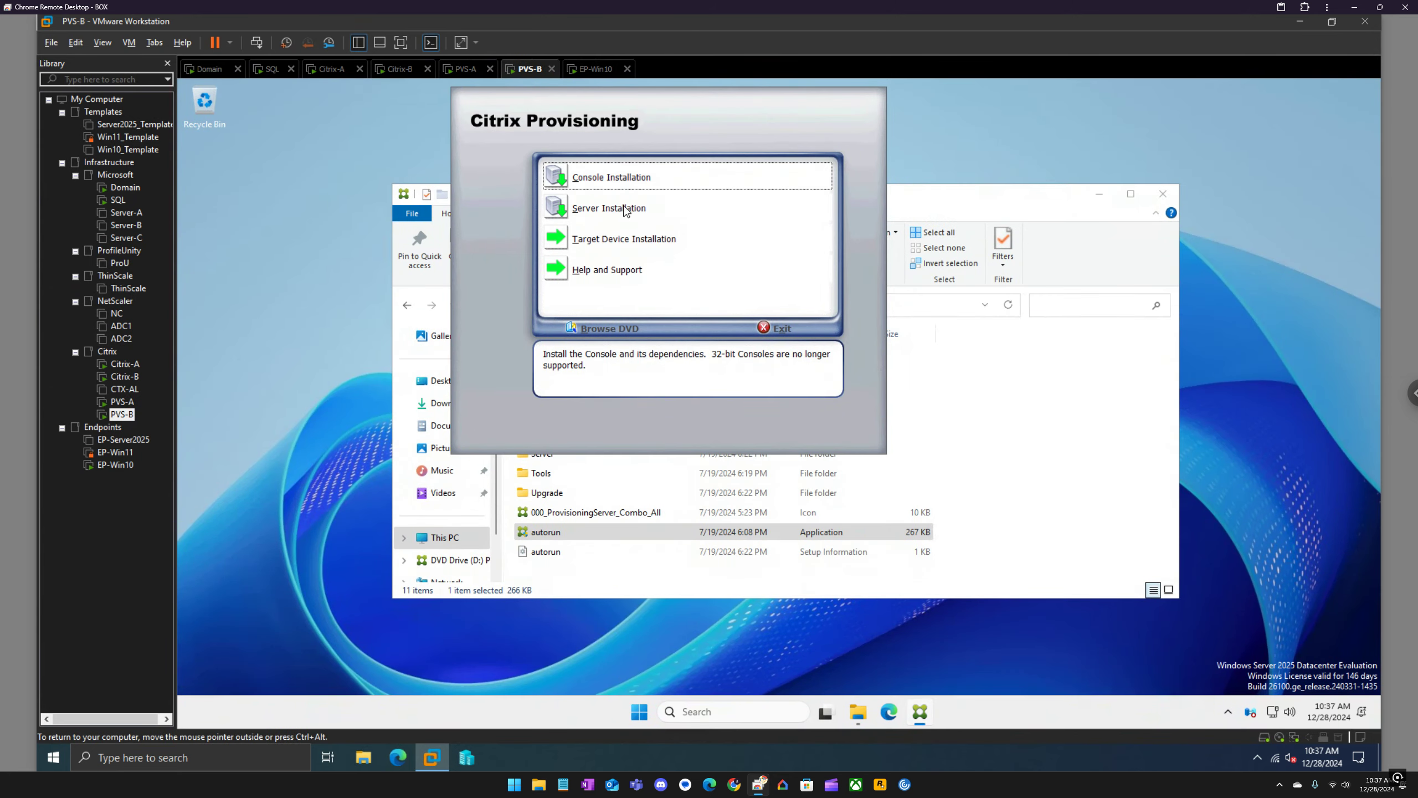
pyautogui.click(479, 71)
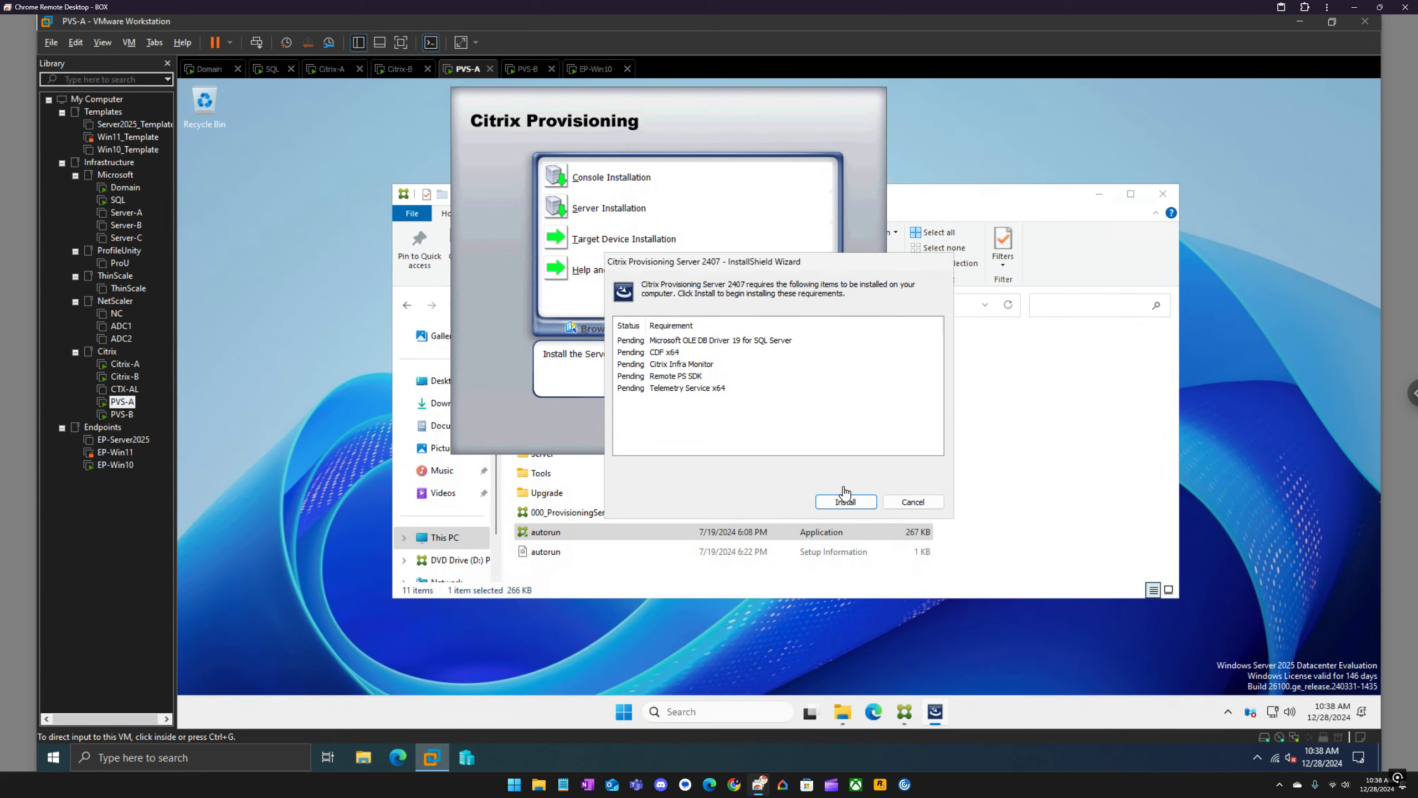
pyautogui.click(851, 503)
pyautogui.click(852, 503)
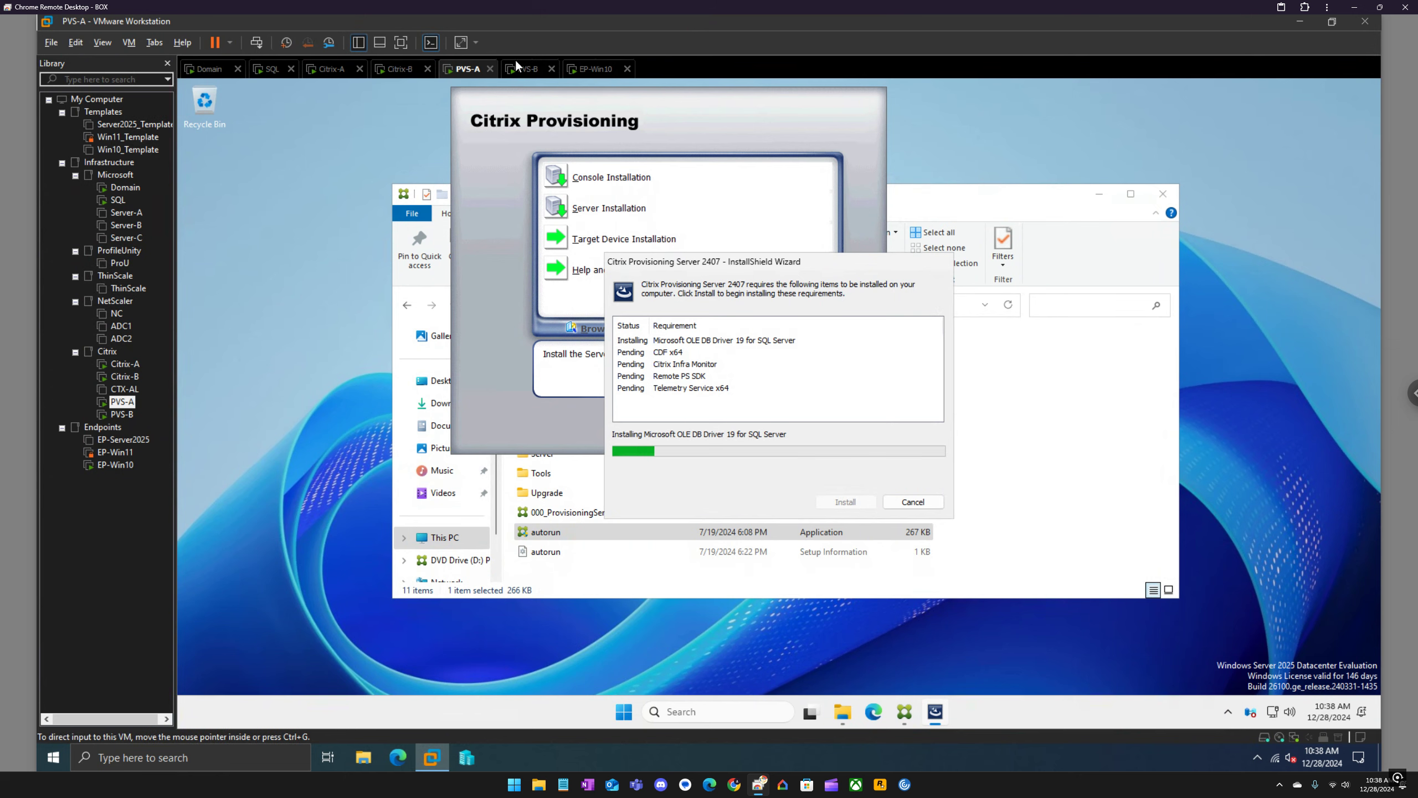
pyautogui.click(529, 72)
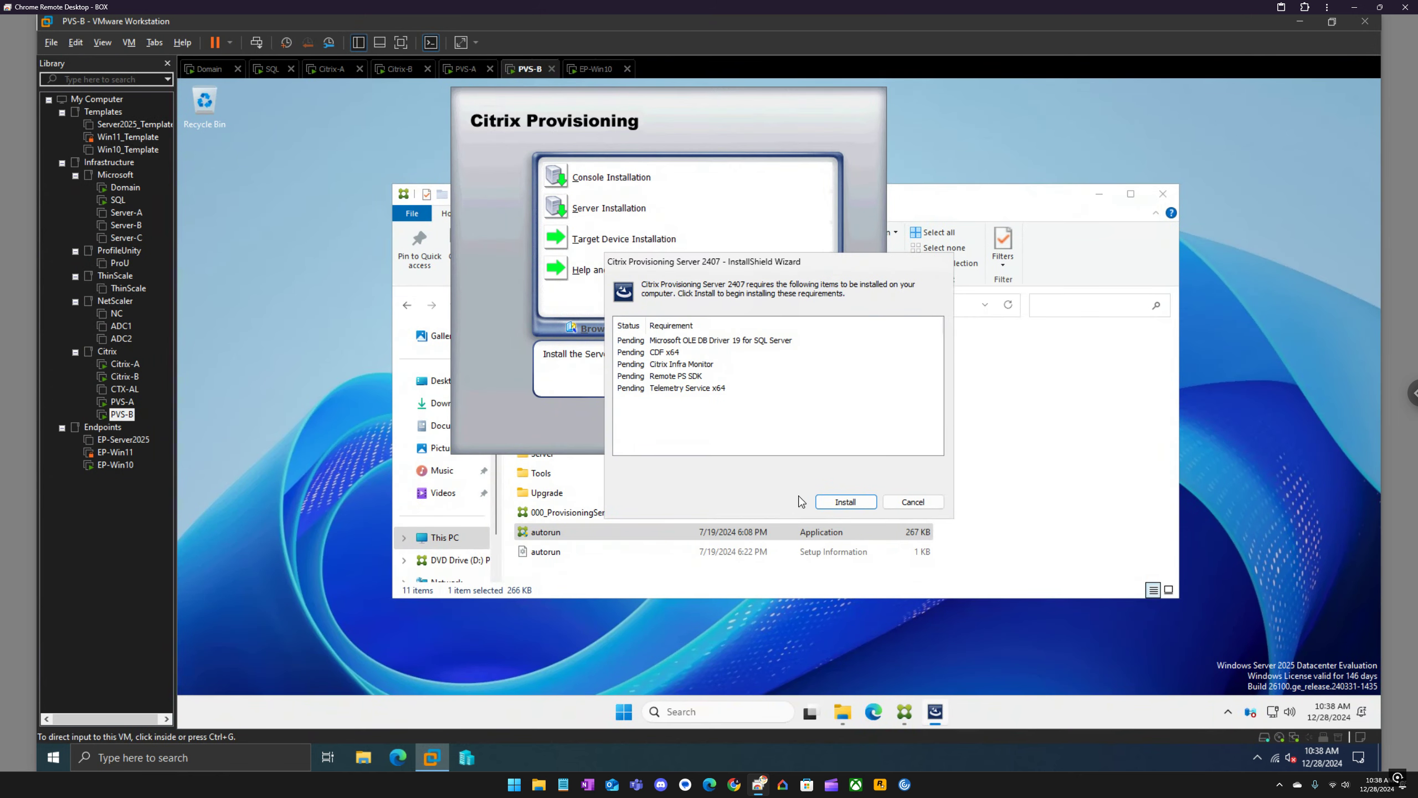
pyautogui.click(838, 503)
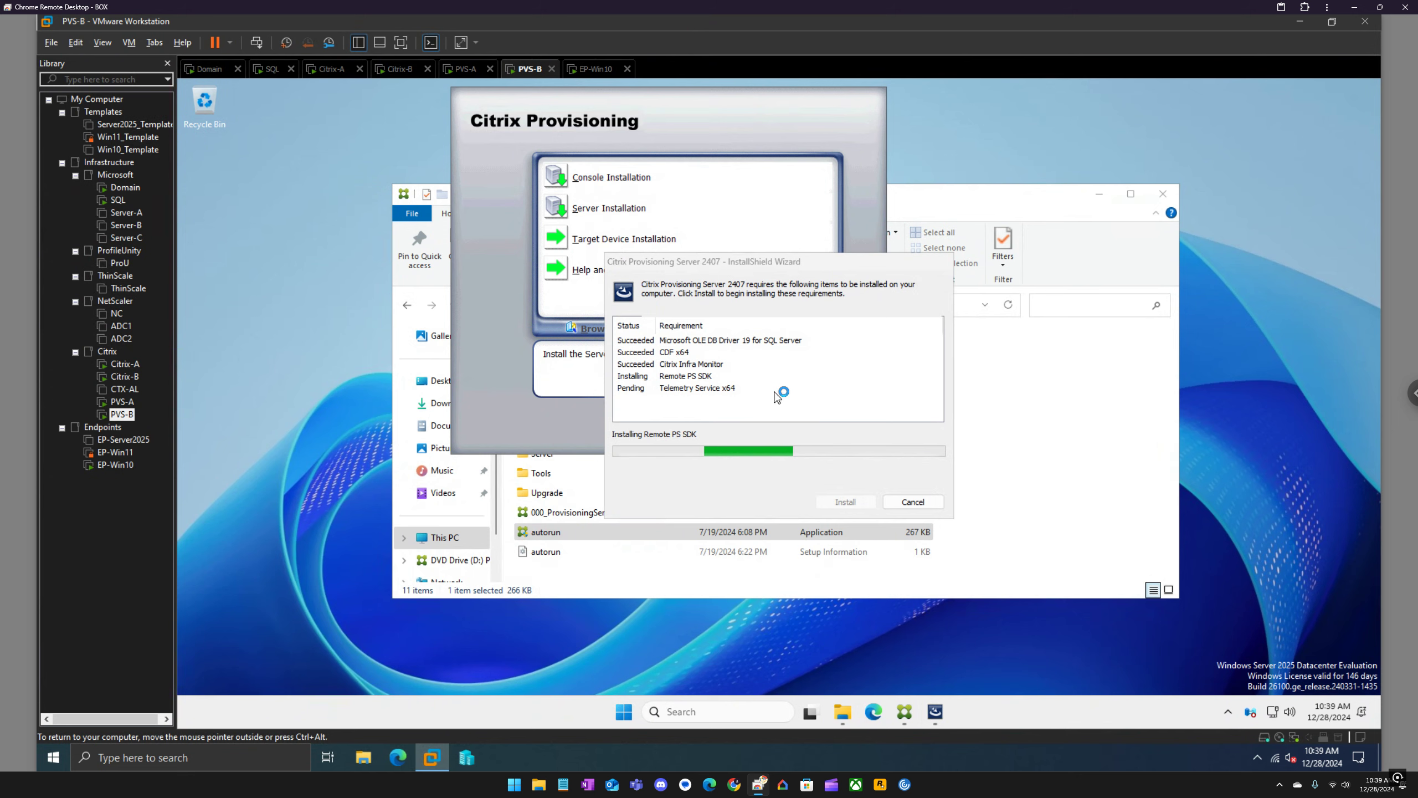
# Step: On PVS-A, accept the license agreement, install Citrix Provisioning Server 2407 for all users and finish the installation wizard
pyautogui.click(467, 71)
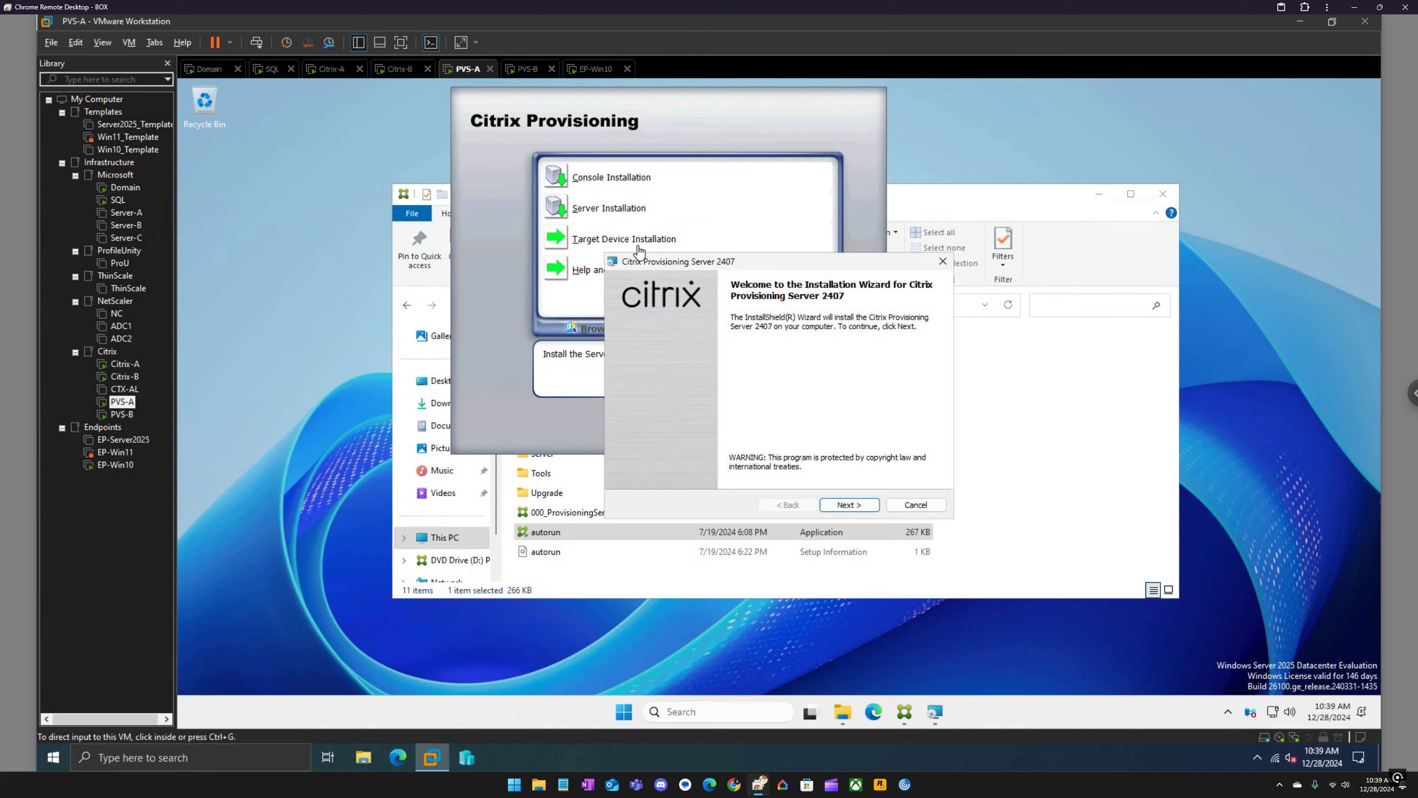
pyautogui.click(863, 492)
pyautogui.click(858, 510)
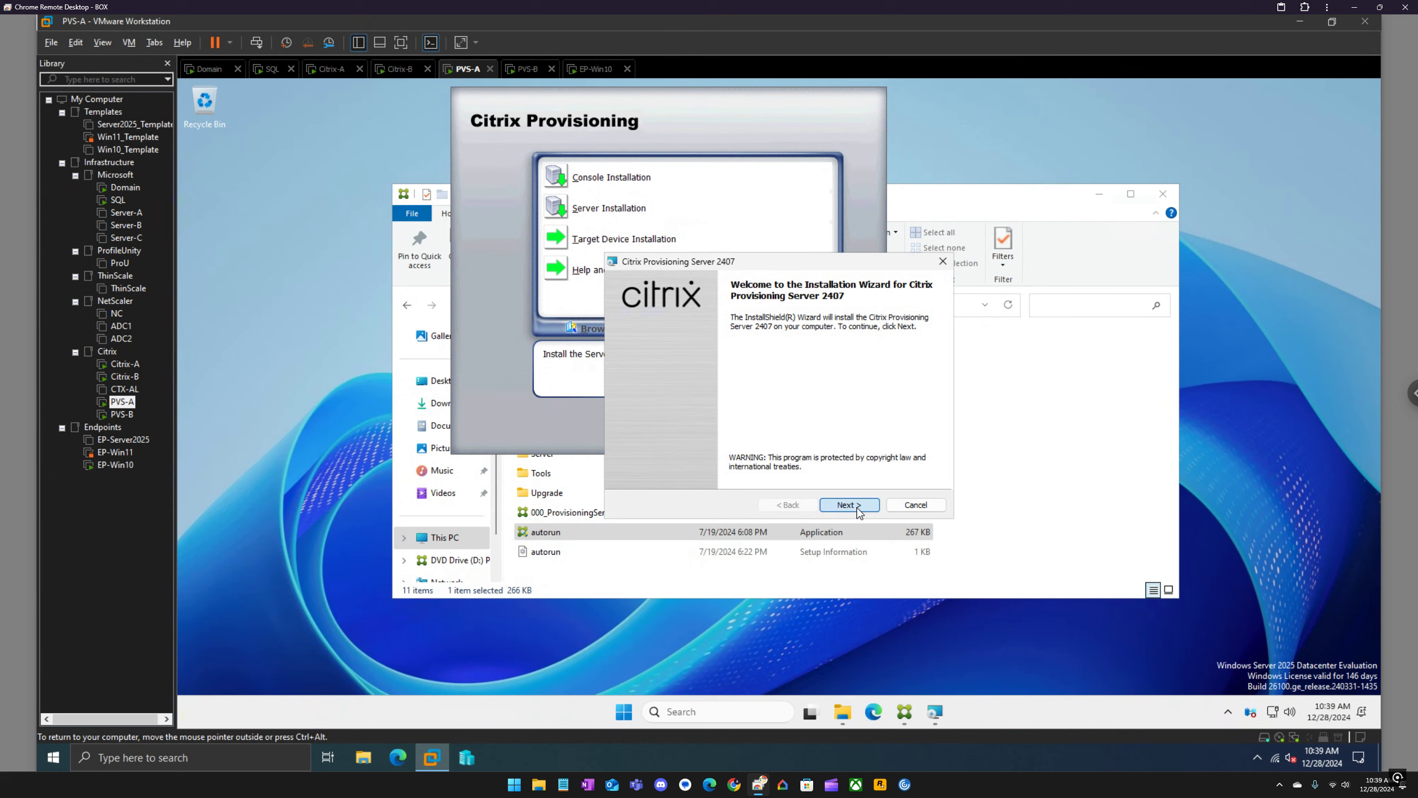
pyautogui.hotkey('alt', 'a')
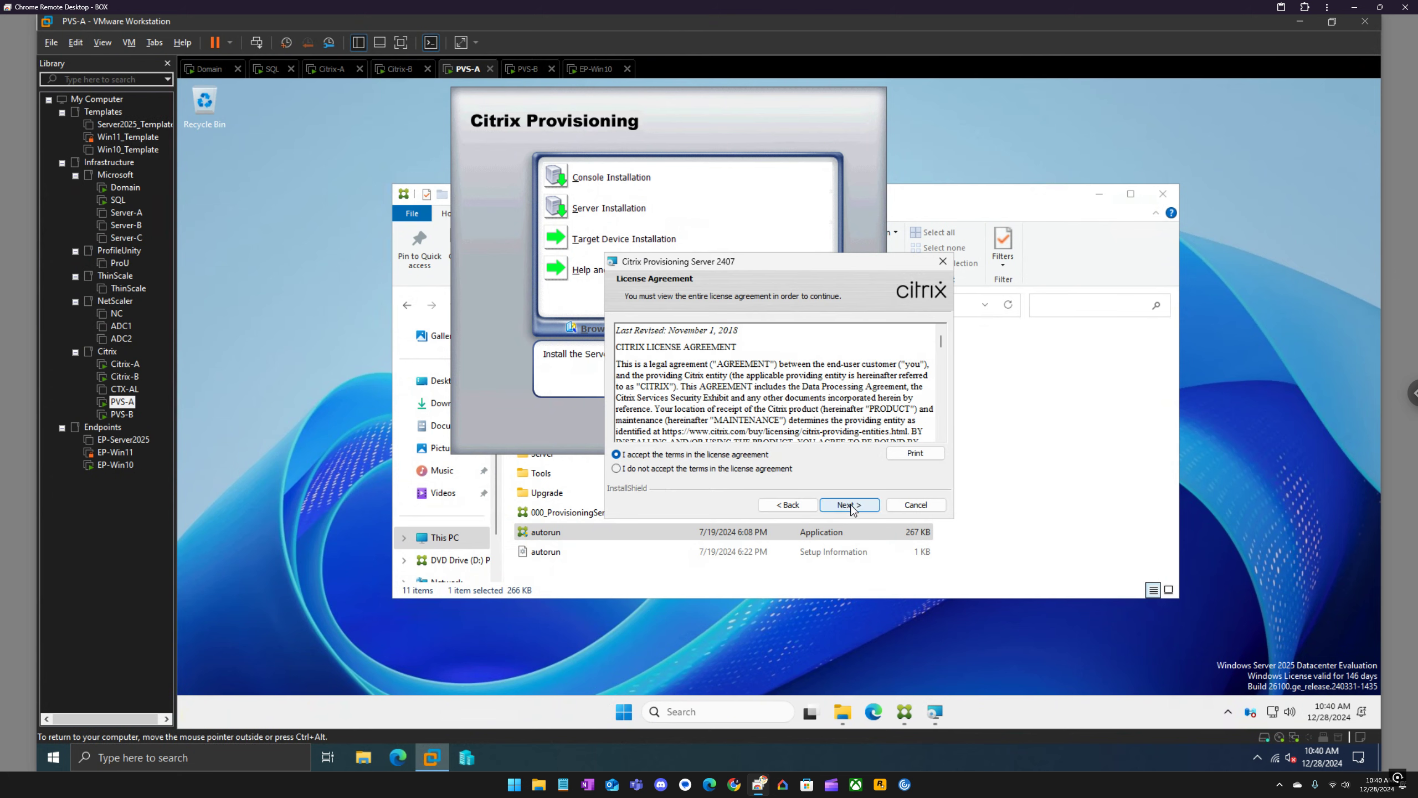
pyautogui.click(849, 505)
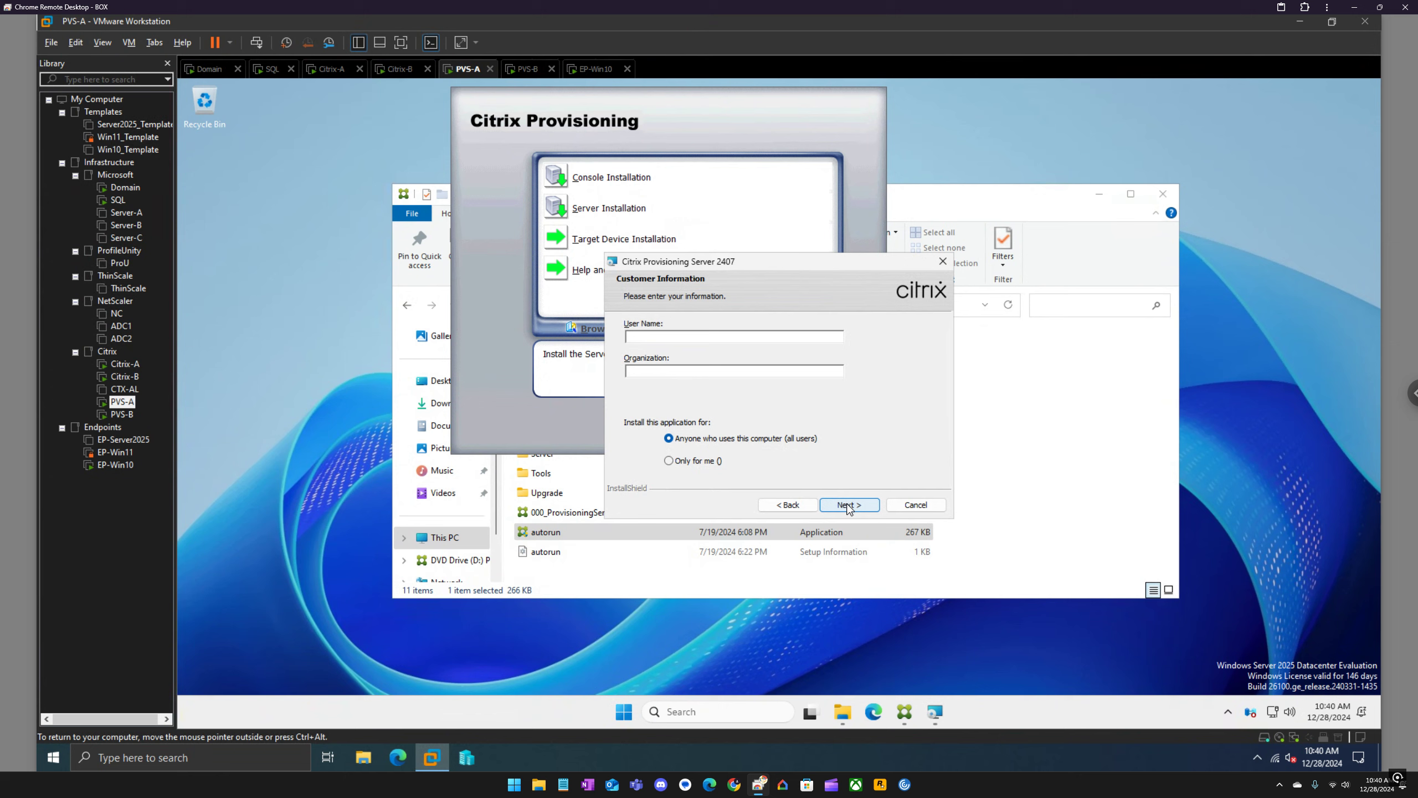
pyautogui.click(846, 505)
pyautogui.click(846, 506)
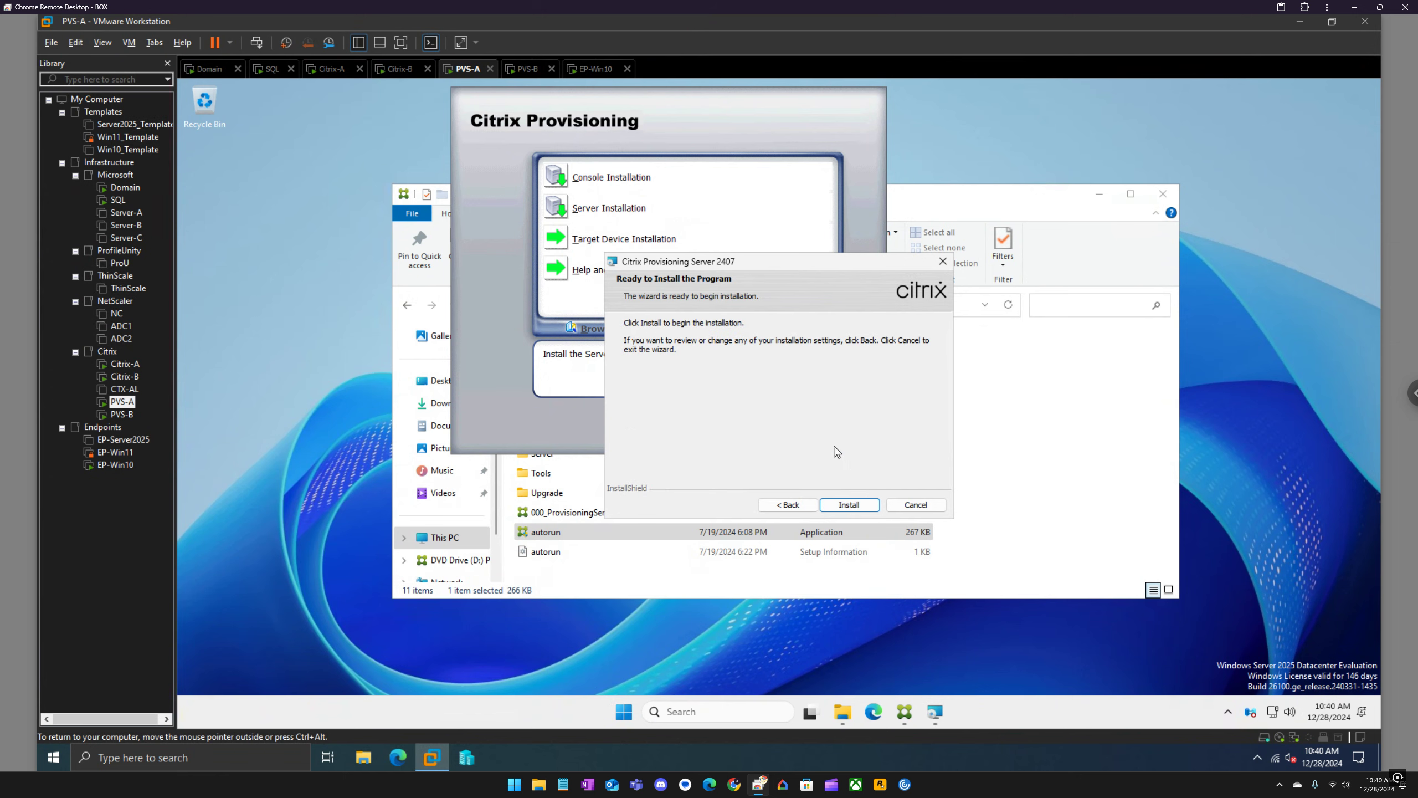
pyautogui.click(846, 507)
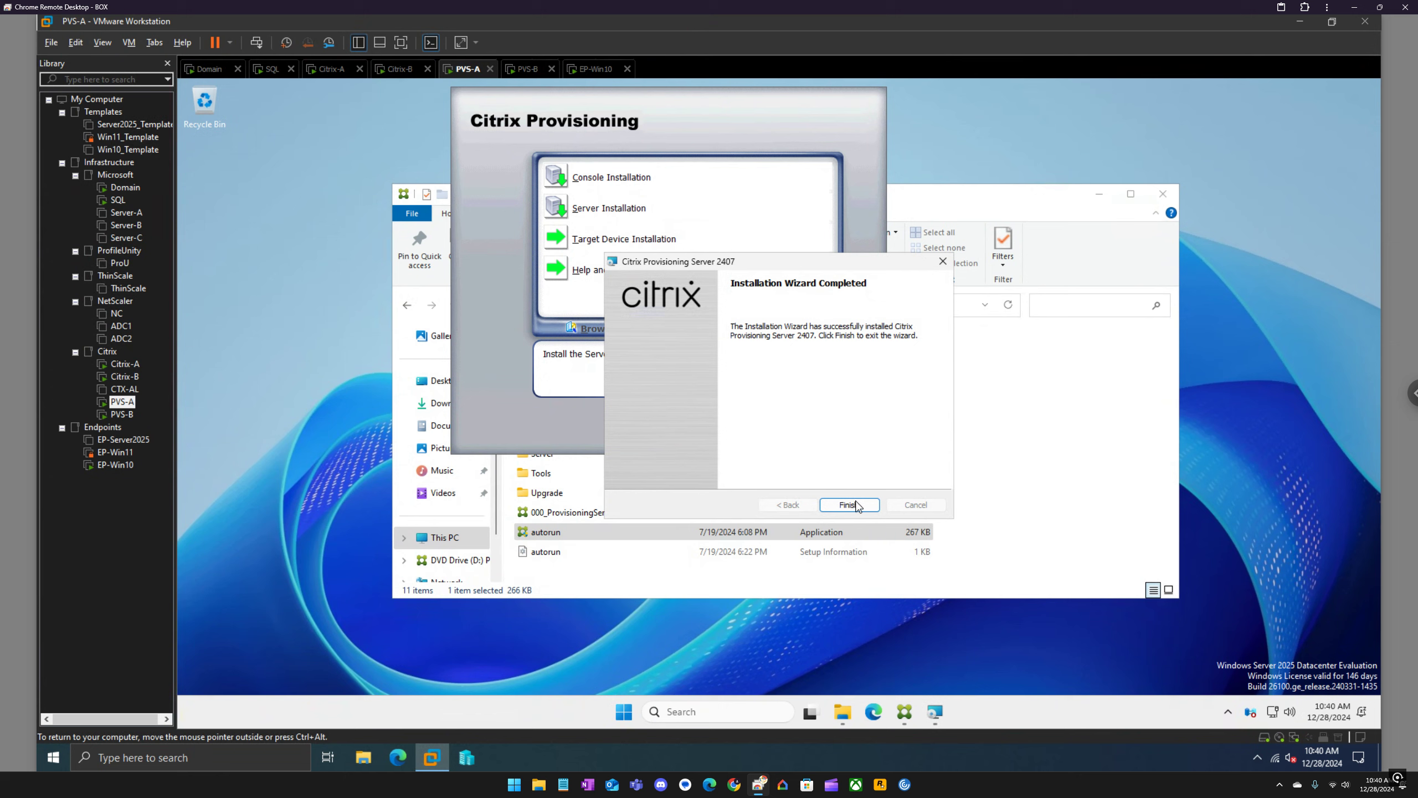
pyautogui.click(854, 506)
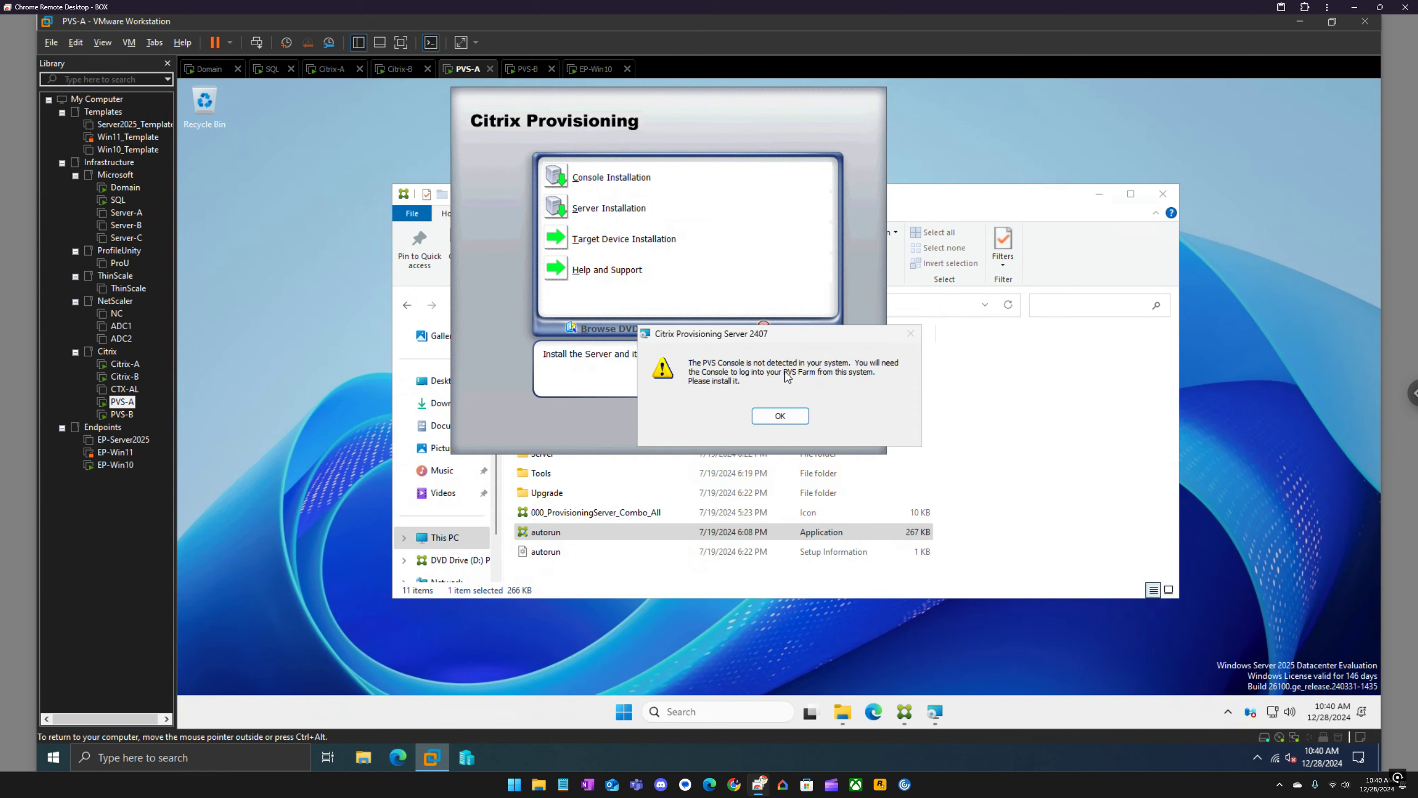
pyautogui.click(779, 416)
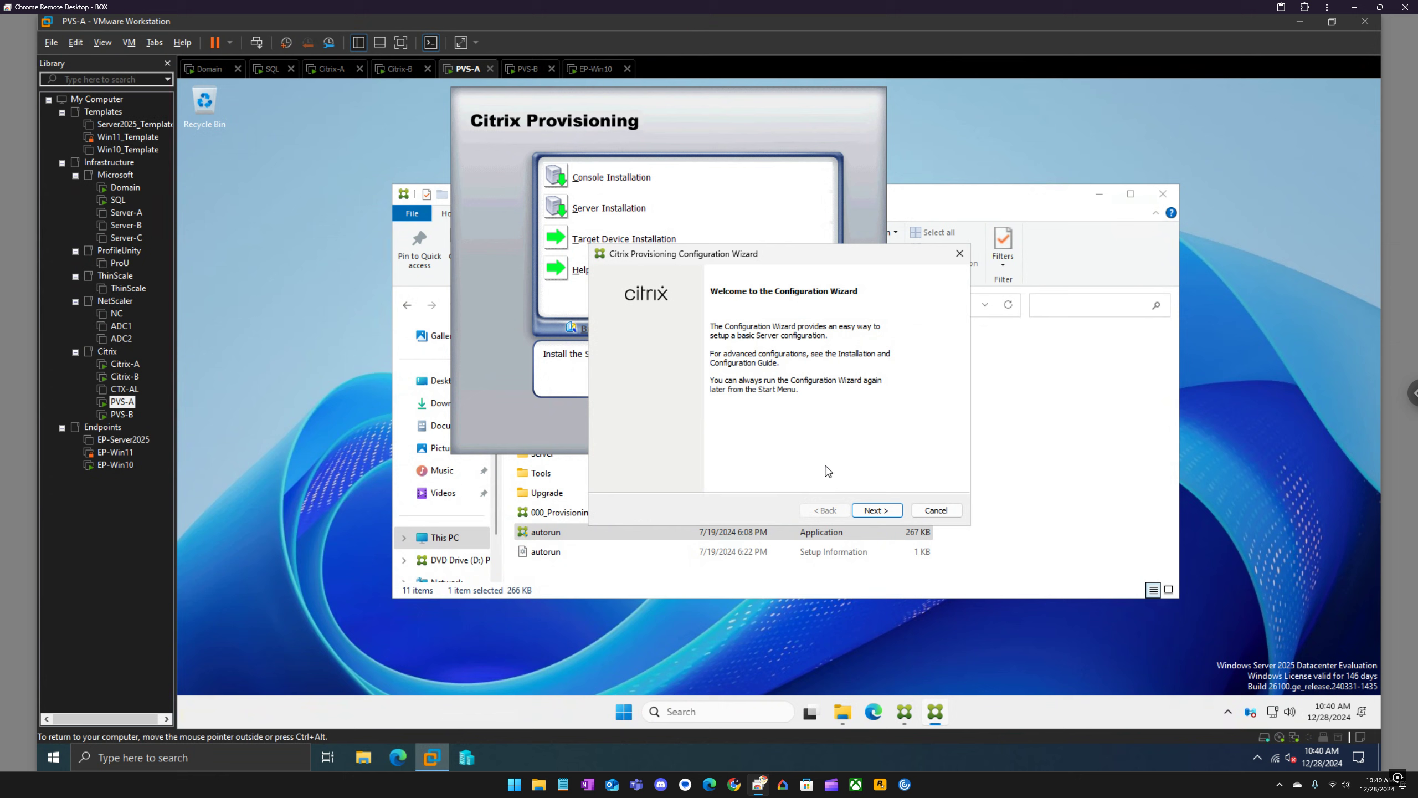
# Step: On PVS-B, accept the Citrix Provisioning Server 2407 license agreement and start the installation for all users
pyautogui.click(528, 68)
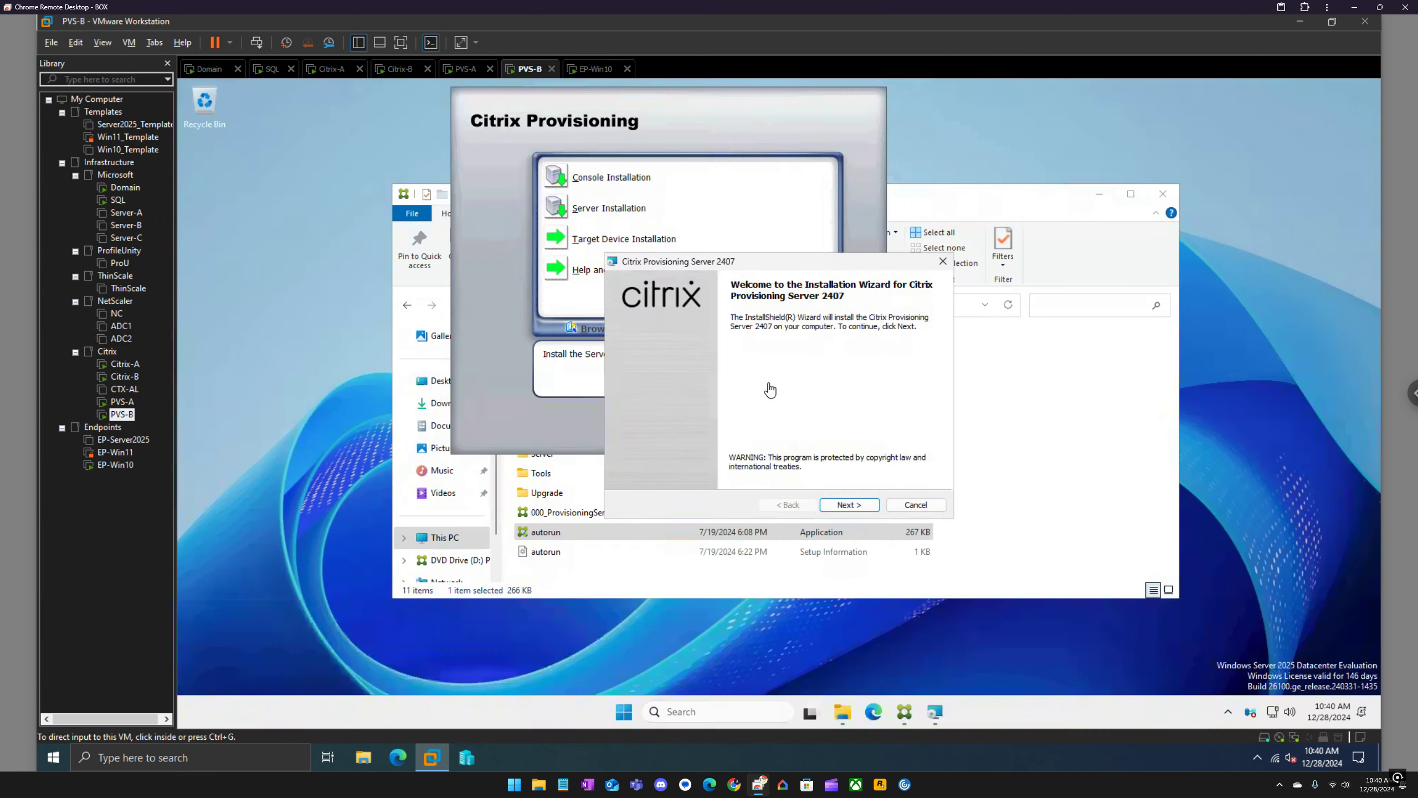
pyautogui.click(848, 505)
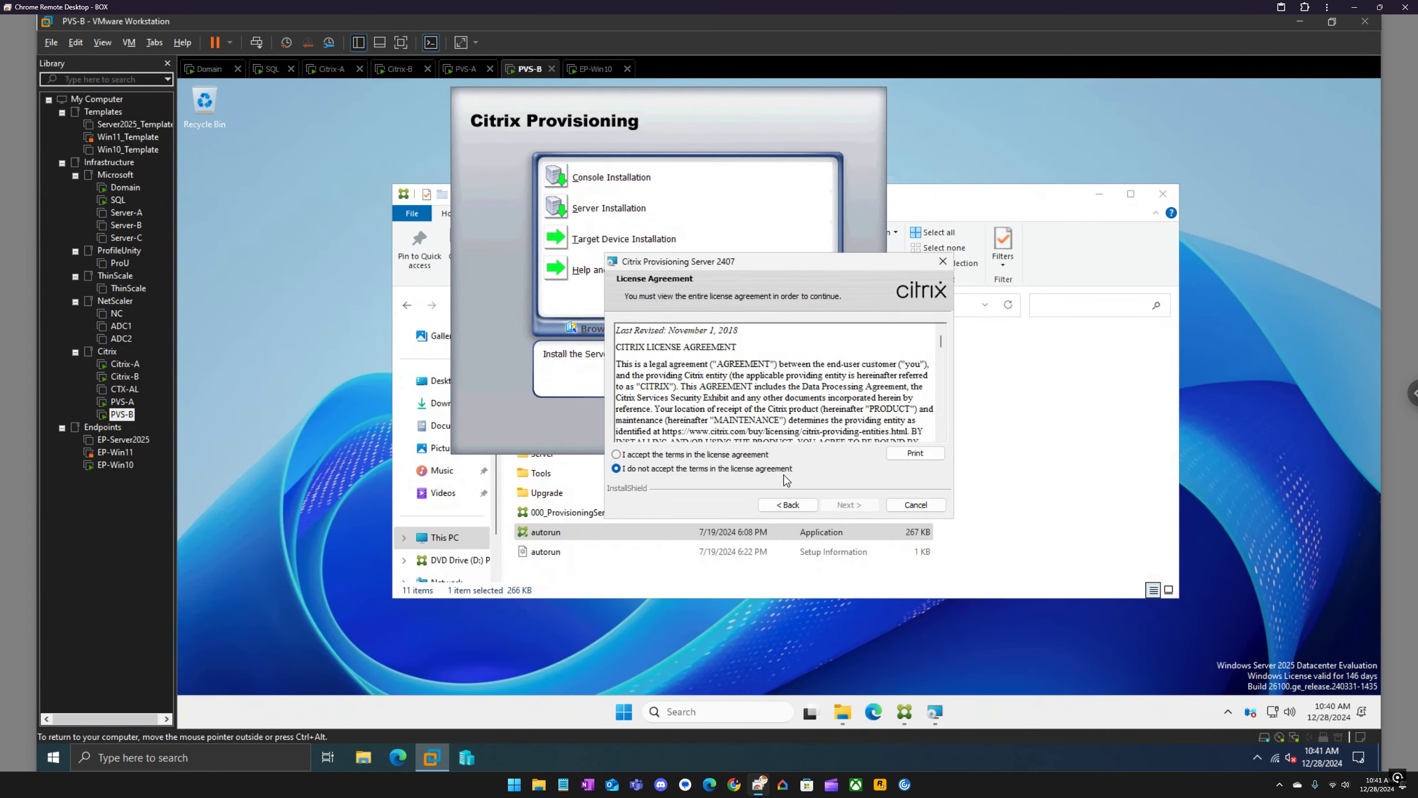
pyautogui.click(738, 455)
pyautogui.click(848, 504)
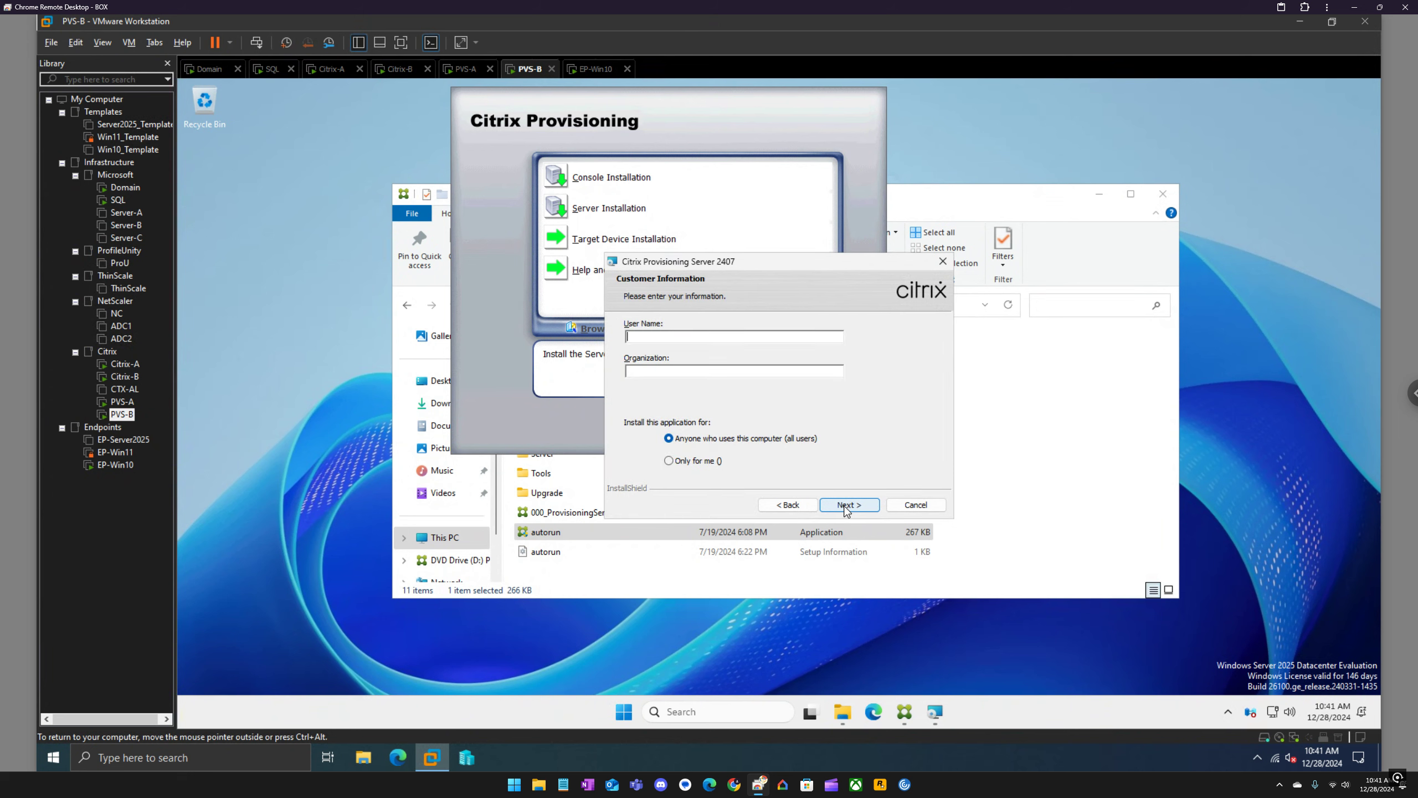
pyautogui.click(846, 506)
pyautogui.click(846, 506)
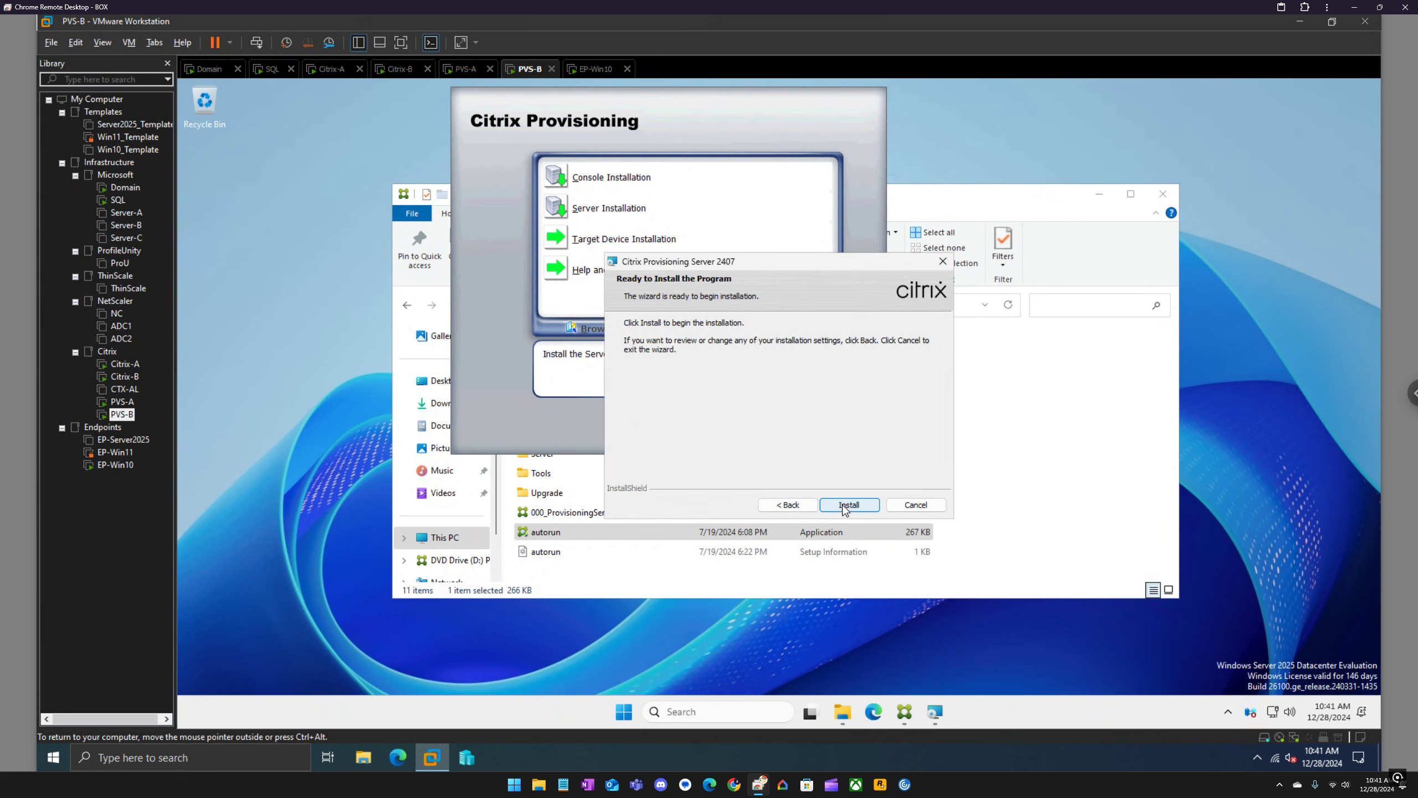
pyautogui.click(843, 506)
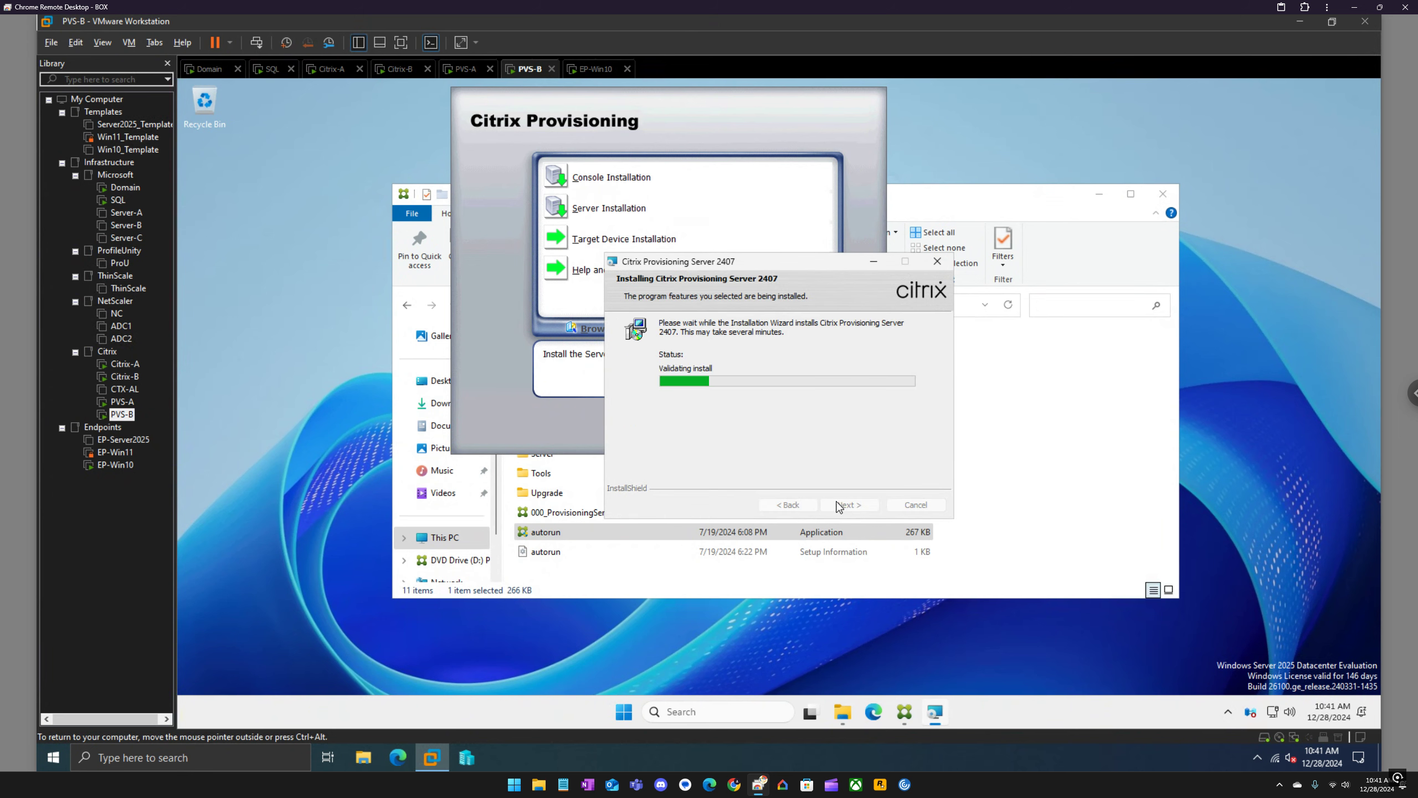
# Step: In PVS-A's Configuration Wizard, set DHCP to the service on another computer and PXE to the Citrix Provisioning PXE service on this computer
pyautogui.click(466, 68)
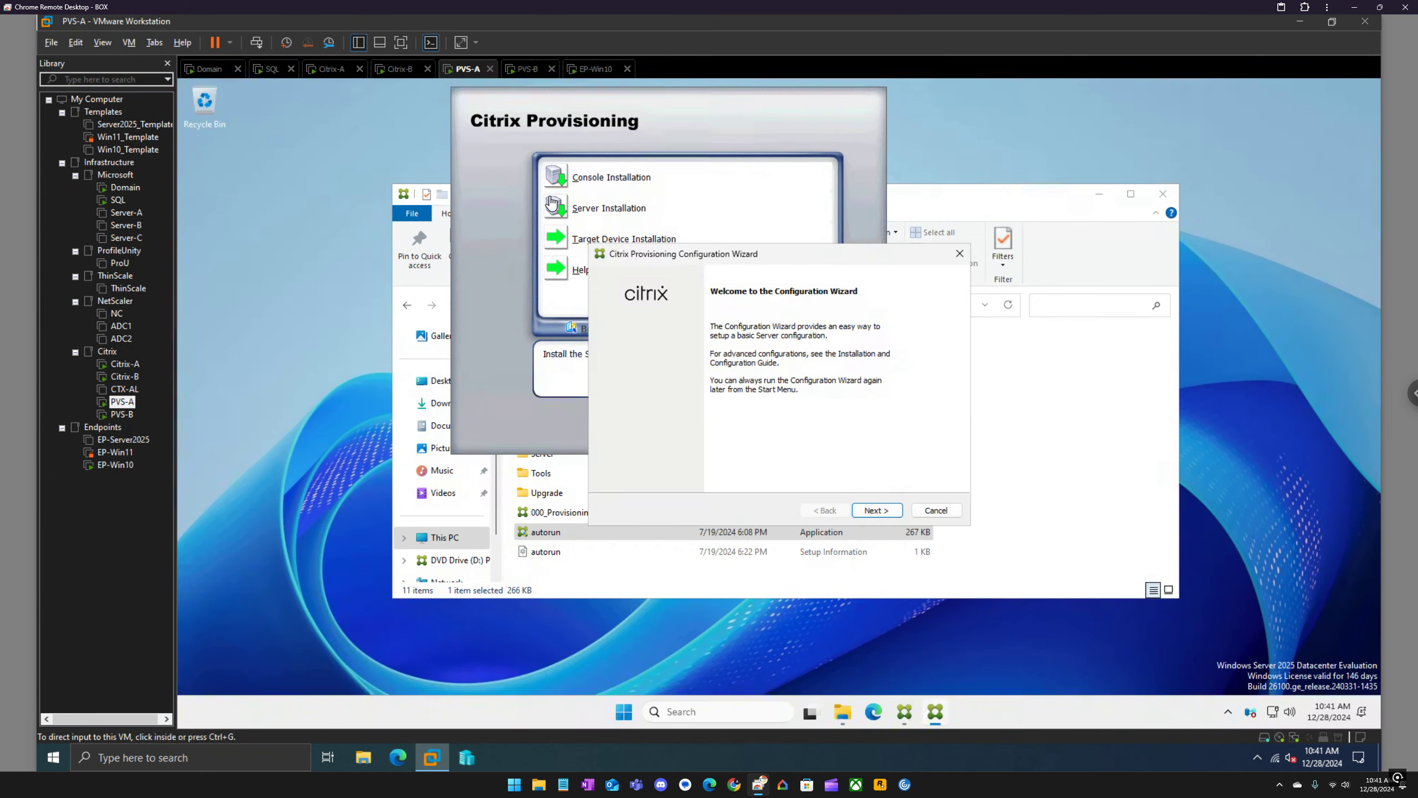
pyautogui.click(875, 511)
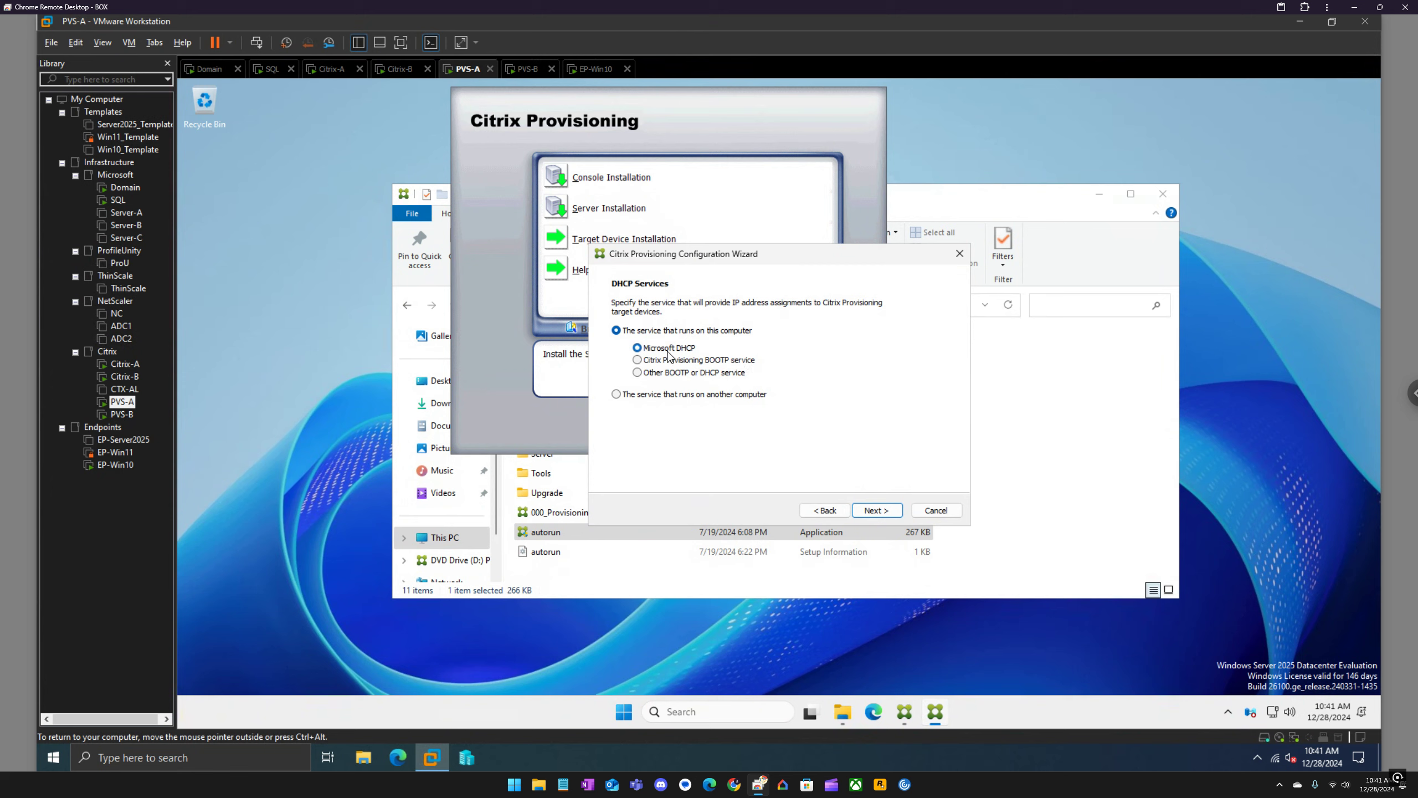
pyautogui.click(650, 397)
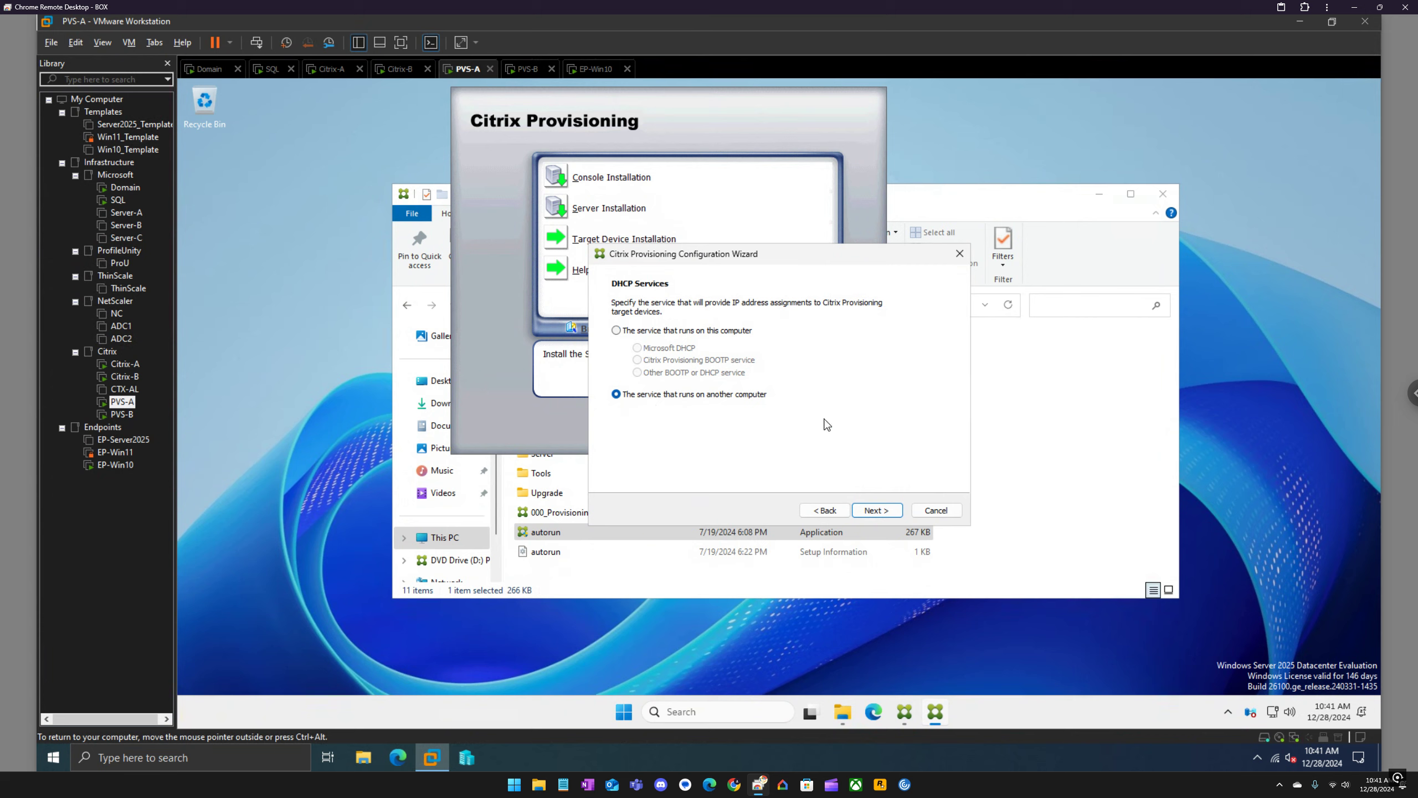
pyautogui.click(875, 511)
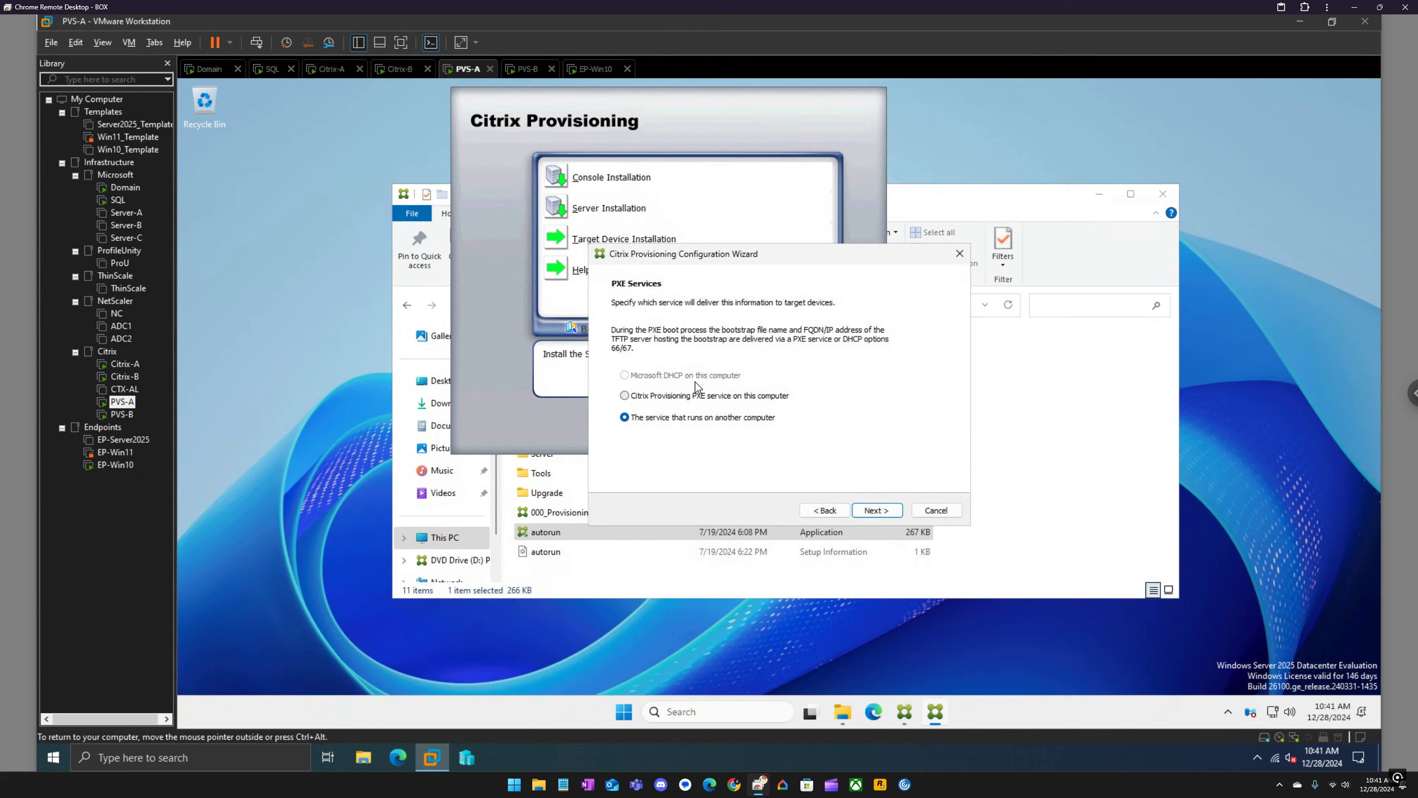
pyautogui.click(693, 397)
pyautogui.click(878, 510)
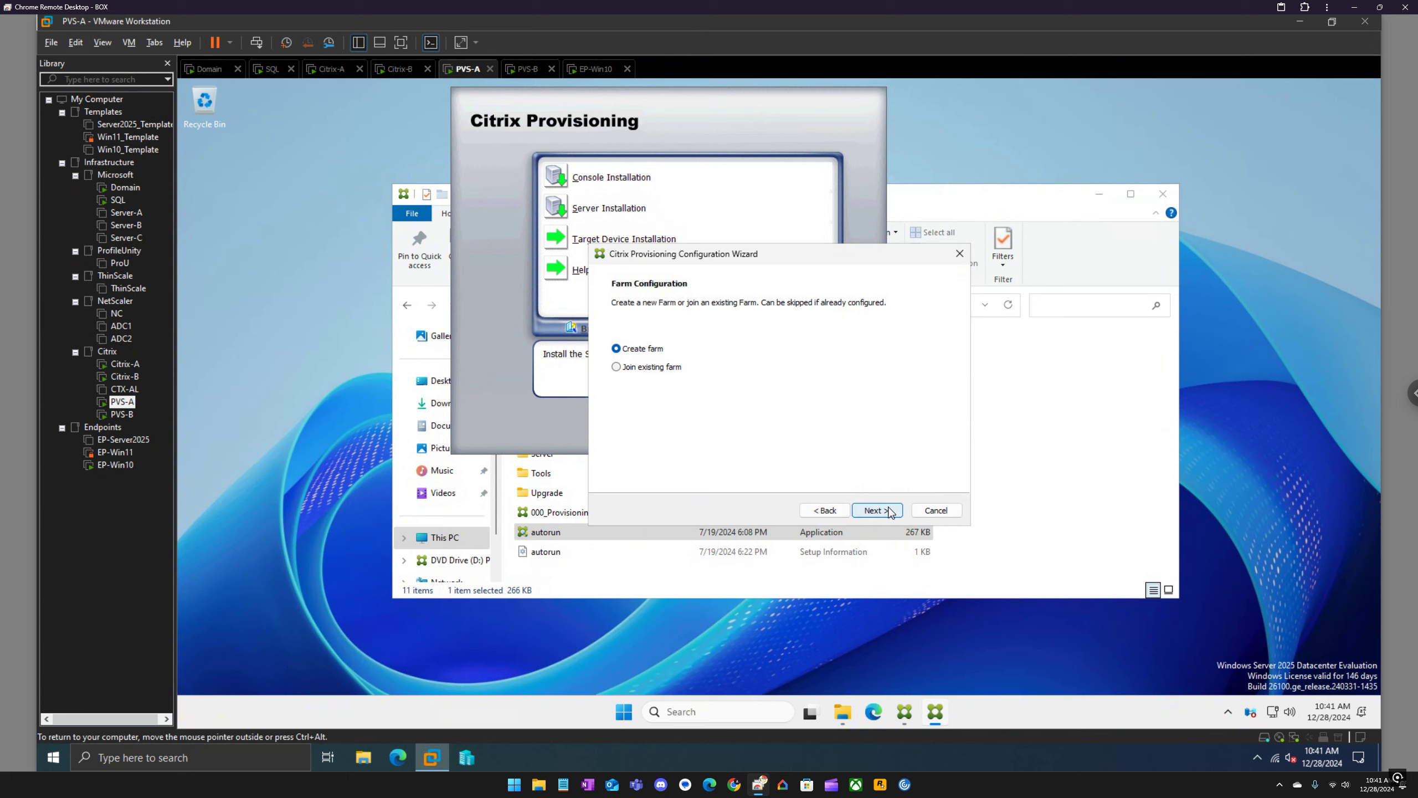
# Step: Create a farm on database server SQL, instance SQLEXPRESS,1433, using Active Directory Integrated authentication for both the services and the database administrator
pyautogui.click(889, 511)
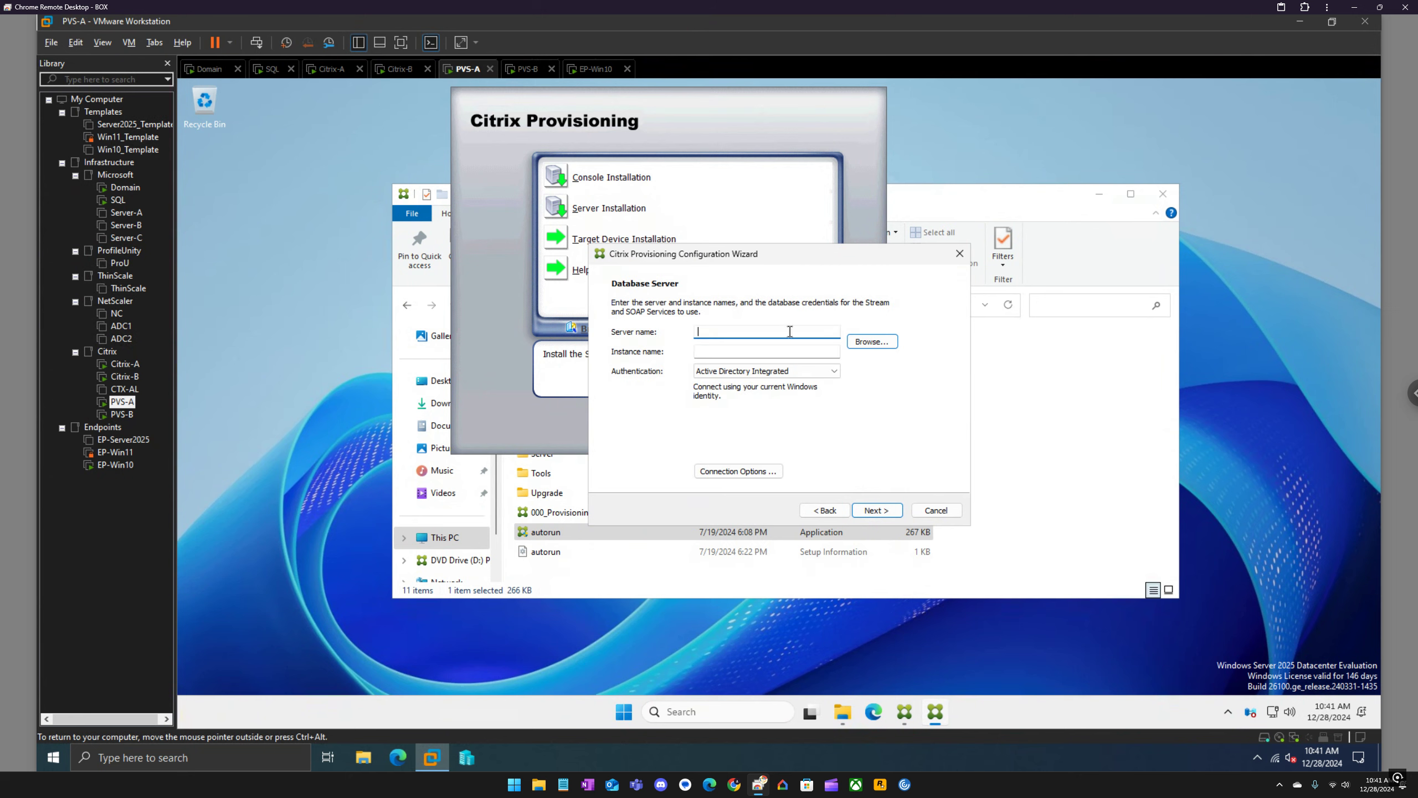
pyautogui.write('SAL')
pyautogui.click(698, 351)
pyautogui.click(744, 473)
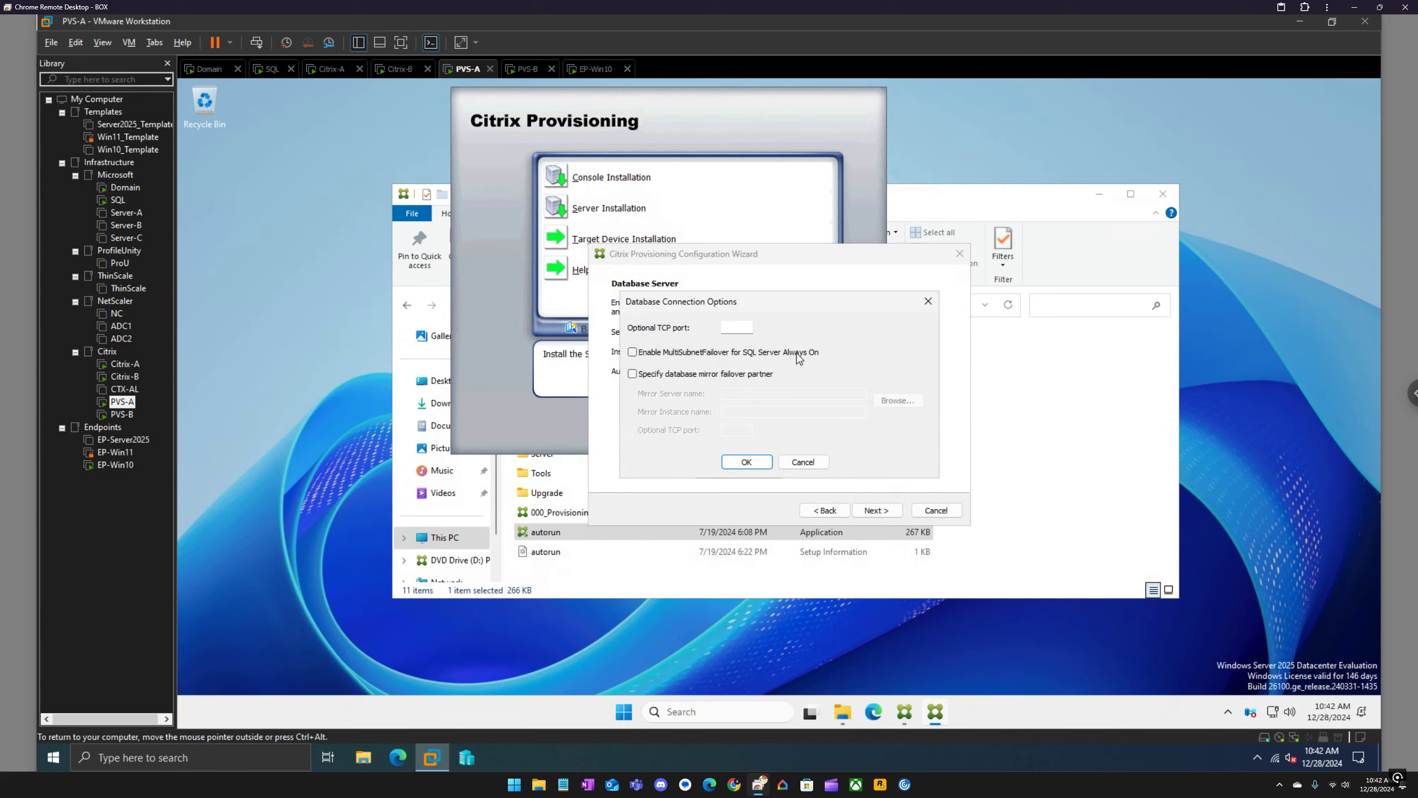
pyautogui.click(929, 302)
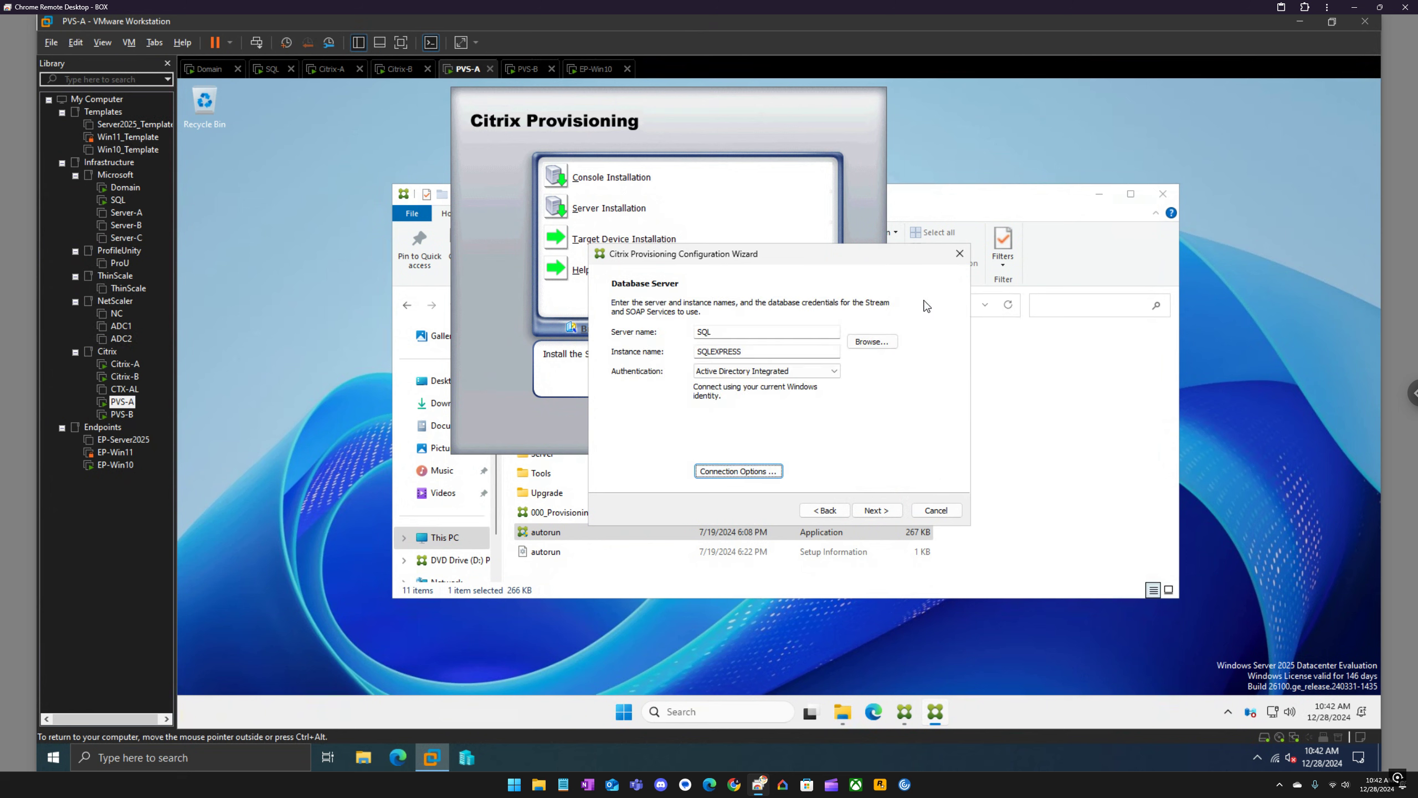
pyautogui.click(795, 353)
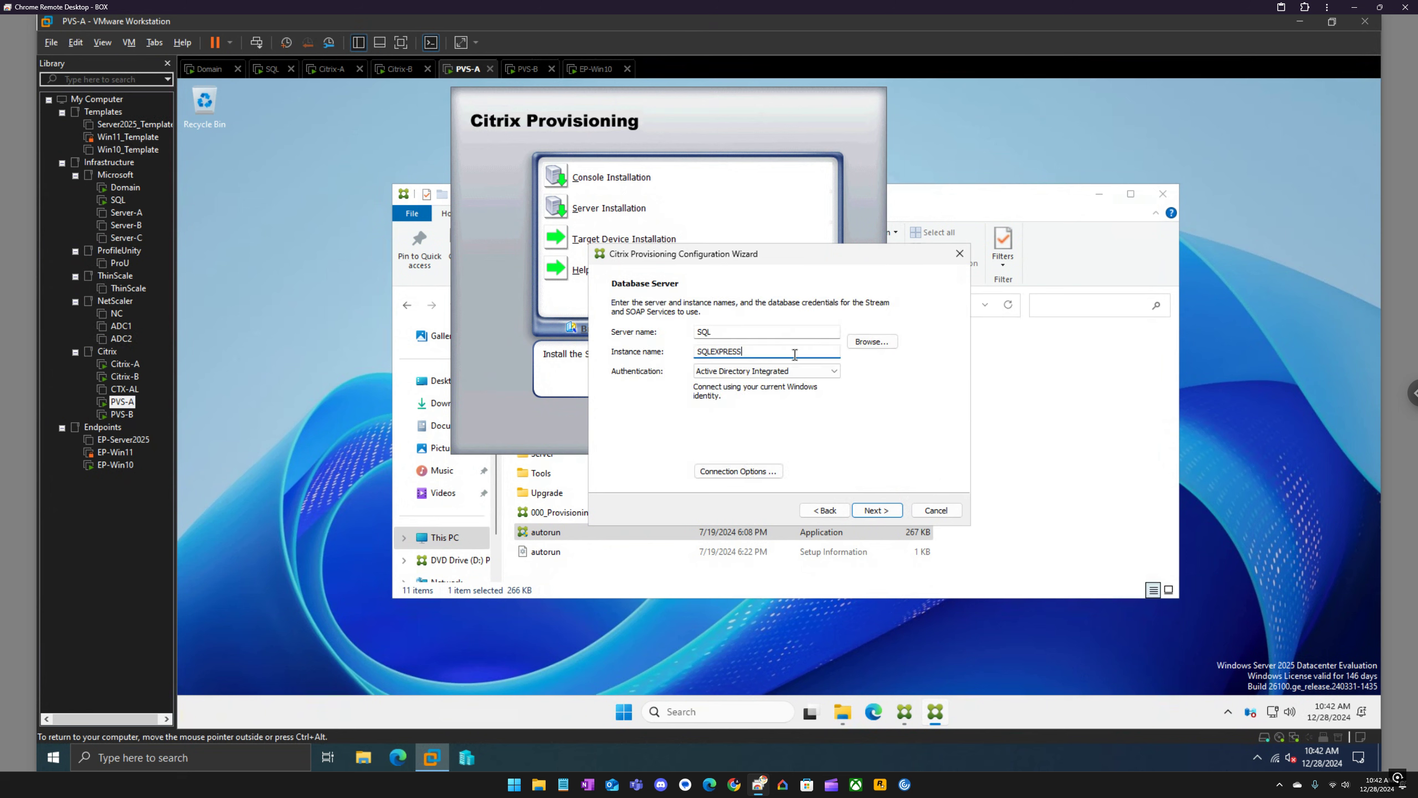
pyautogui.write(',1433')
pyautogui.click(876, 510)
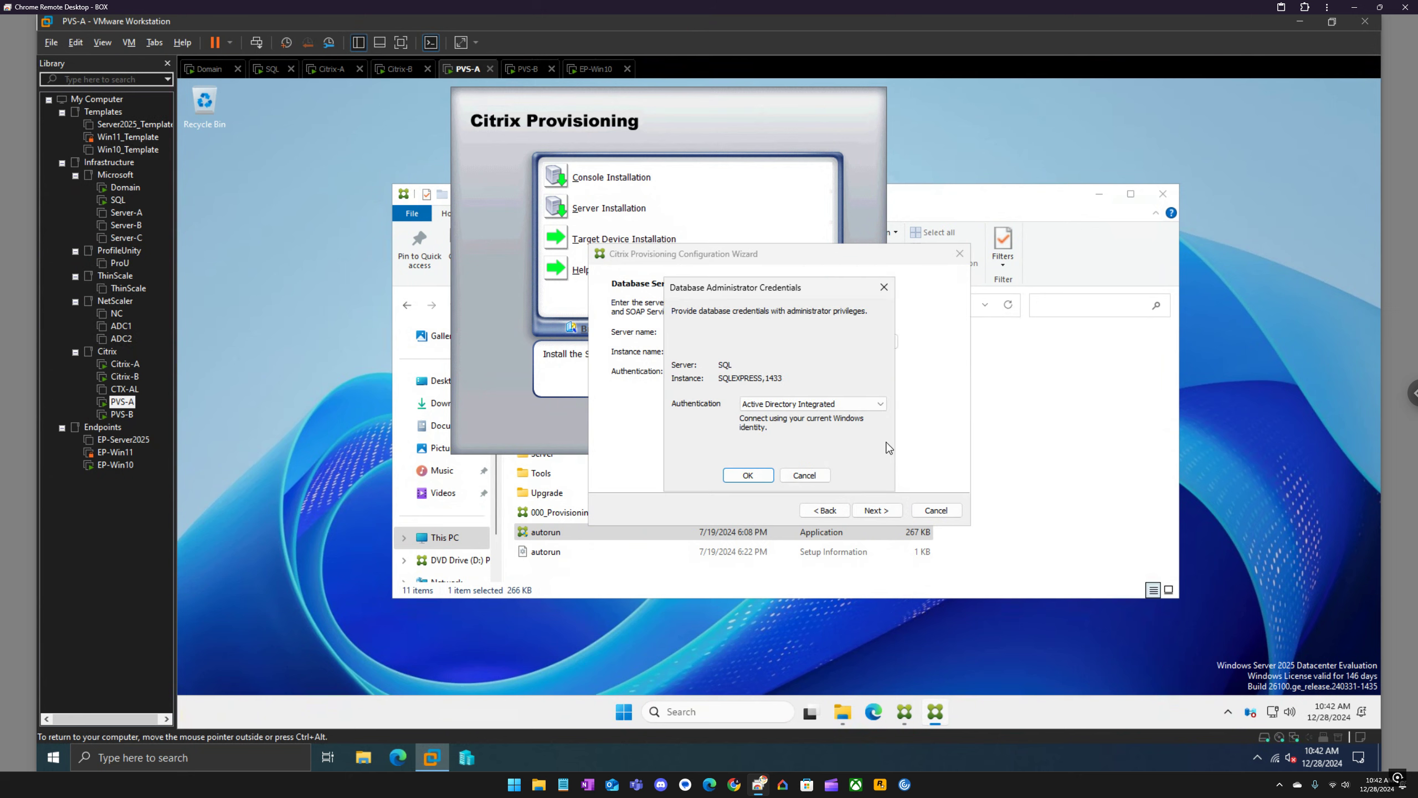
pyautogui.click(748, 475)
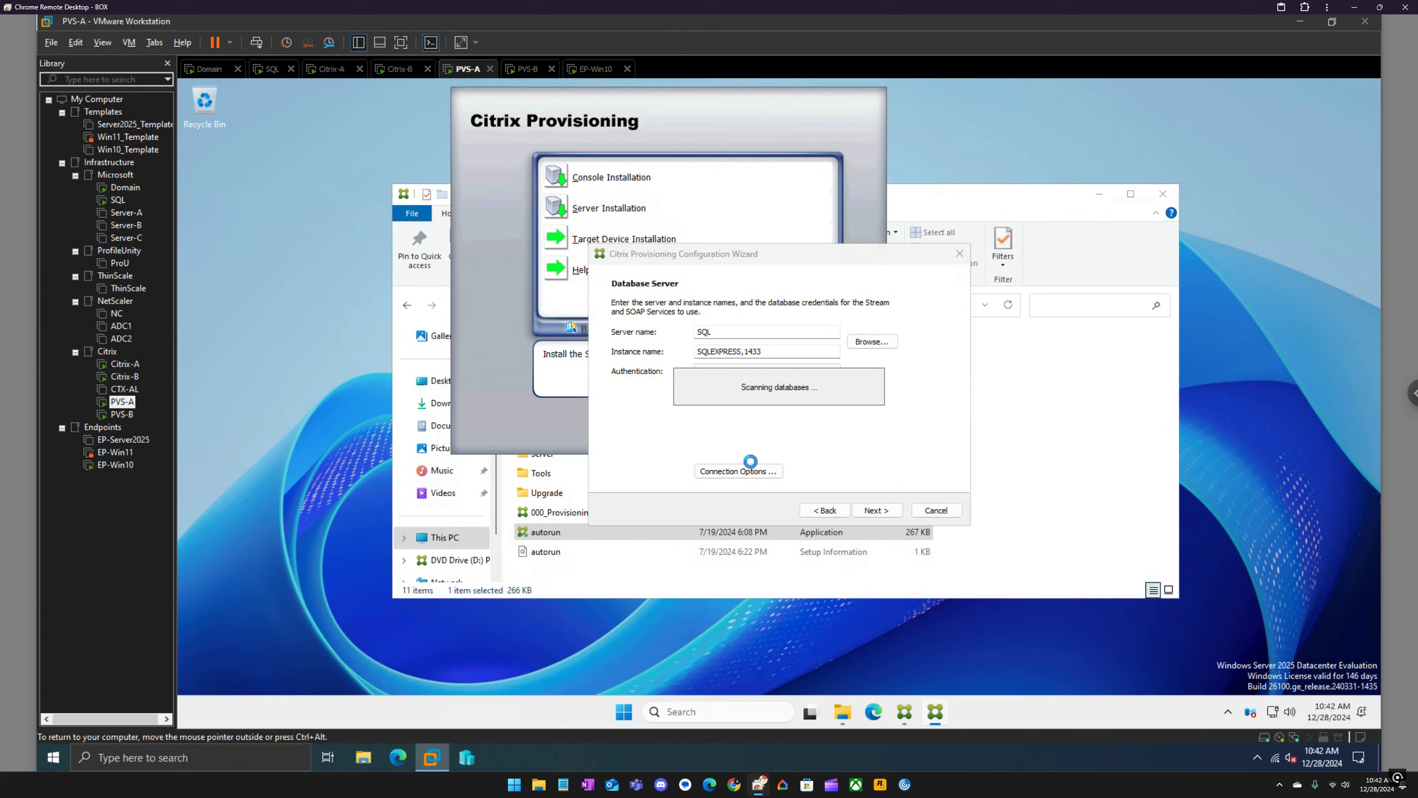
# Step: Check the databases on the SQL machine and accept PVS-A's default CitrixProvisioning database, farm, site and collection names with Active Directory groups for security
pyautogui.click(273, 70)
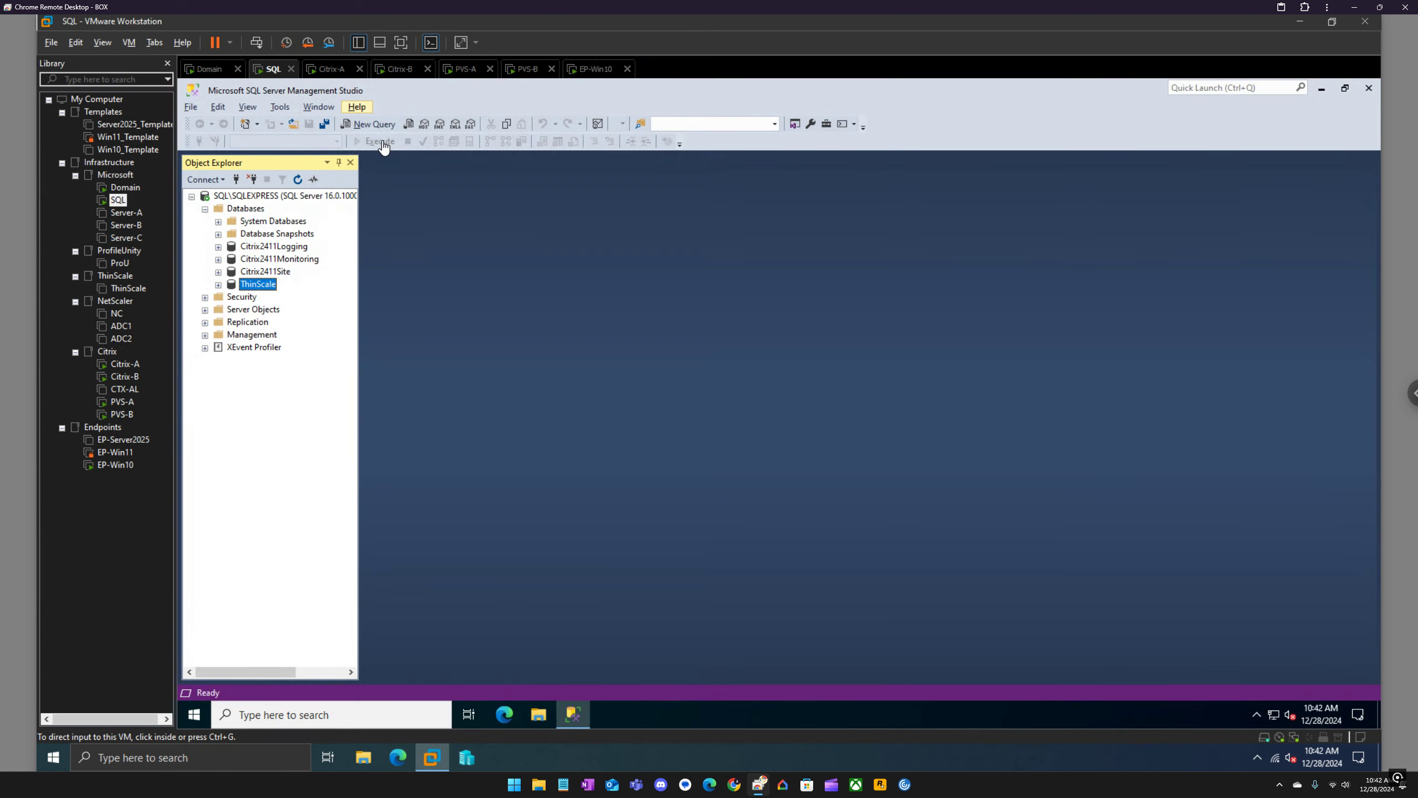
pyautogui.click(464, 69)
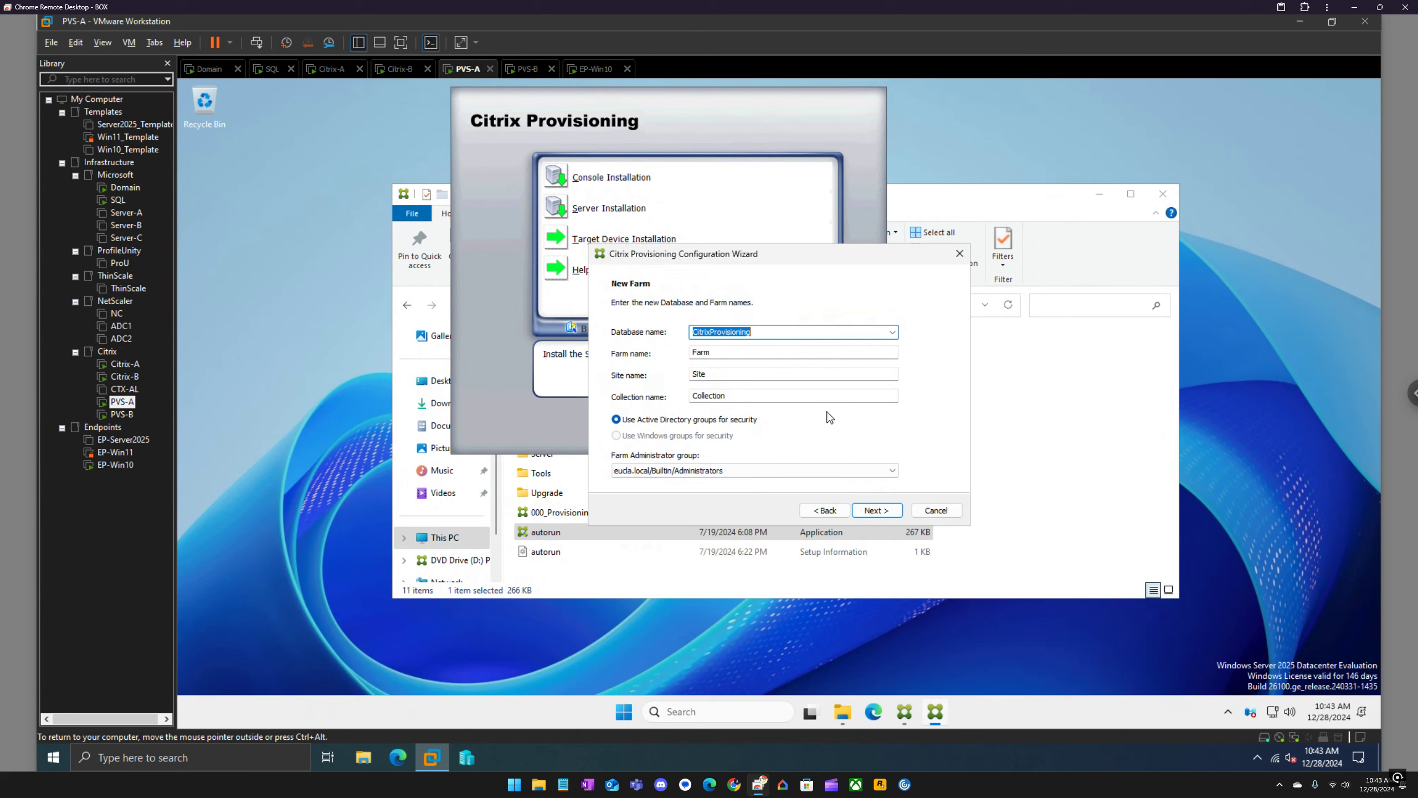
pyautogui.click(885, 515)
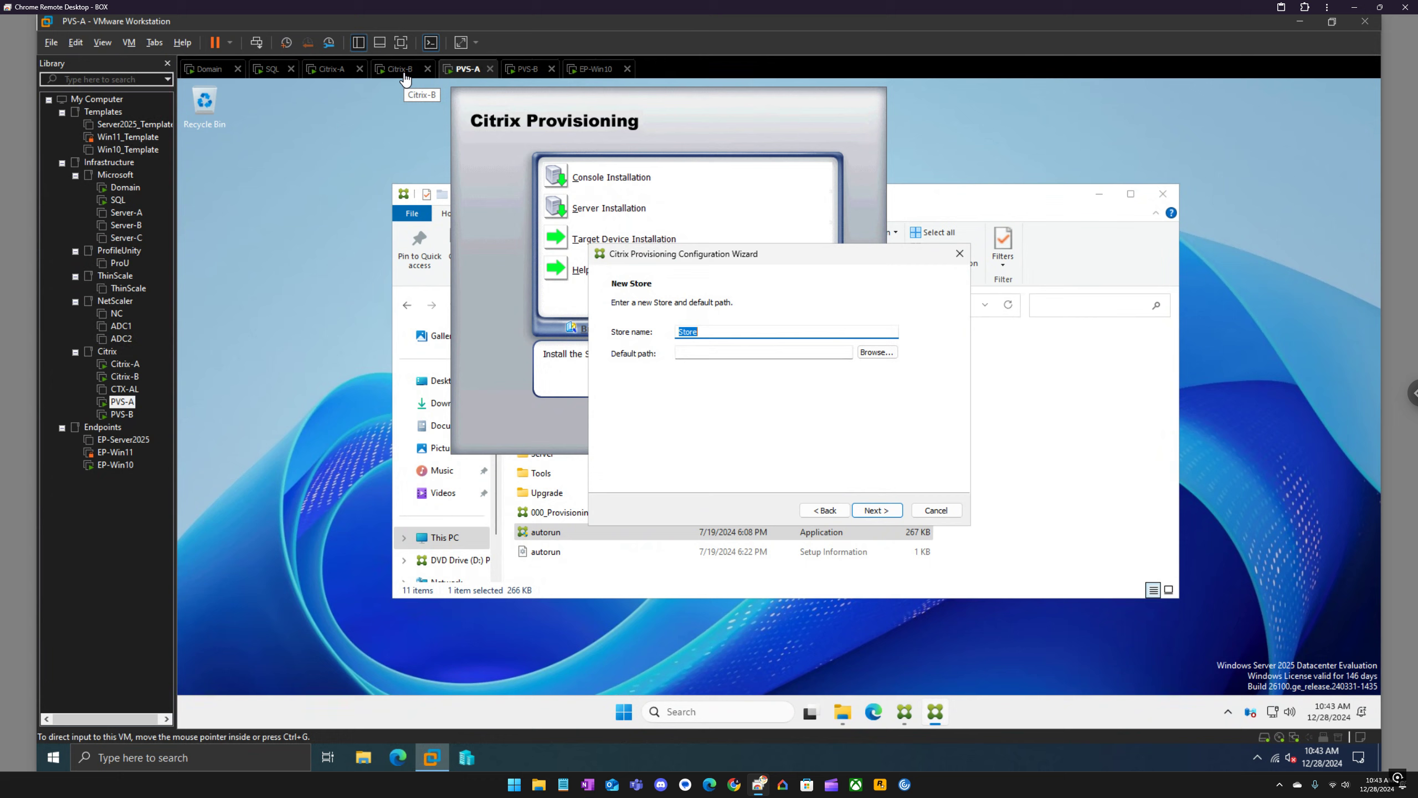
# Step: Add a new 60 GB SCSI virtual hard disk to the PVS-A virtual machine, stored as the single file PVS-A.vmdk
pyautogui.rightClick(470, 75)
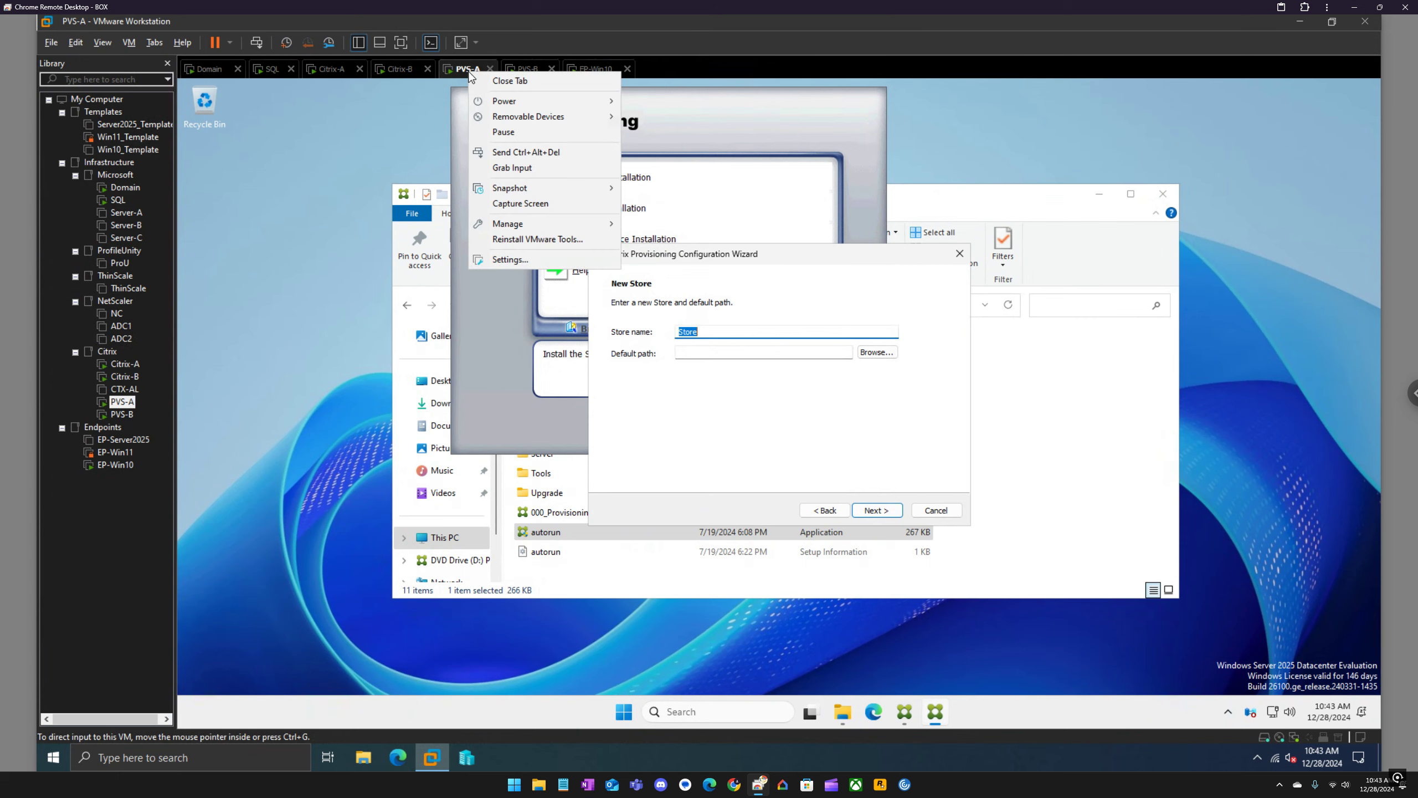
pyautogui.click(529, 261)
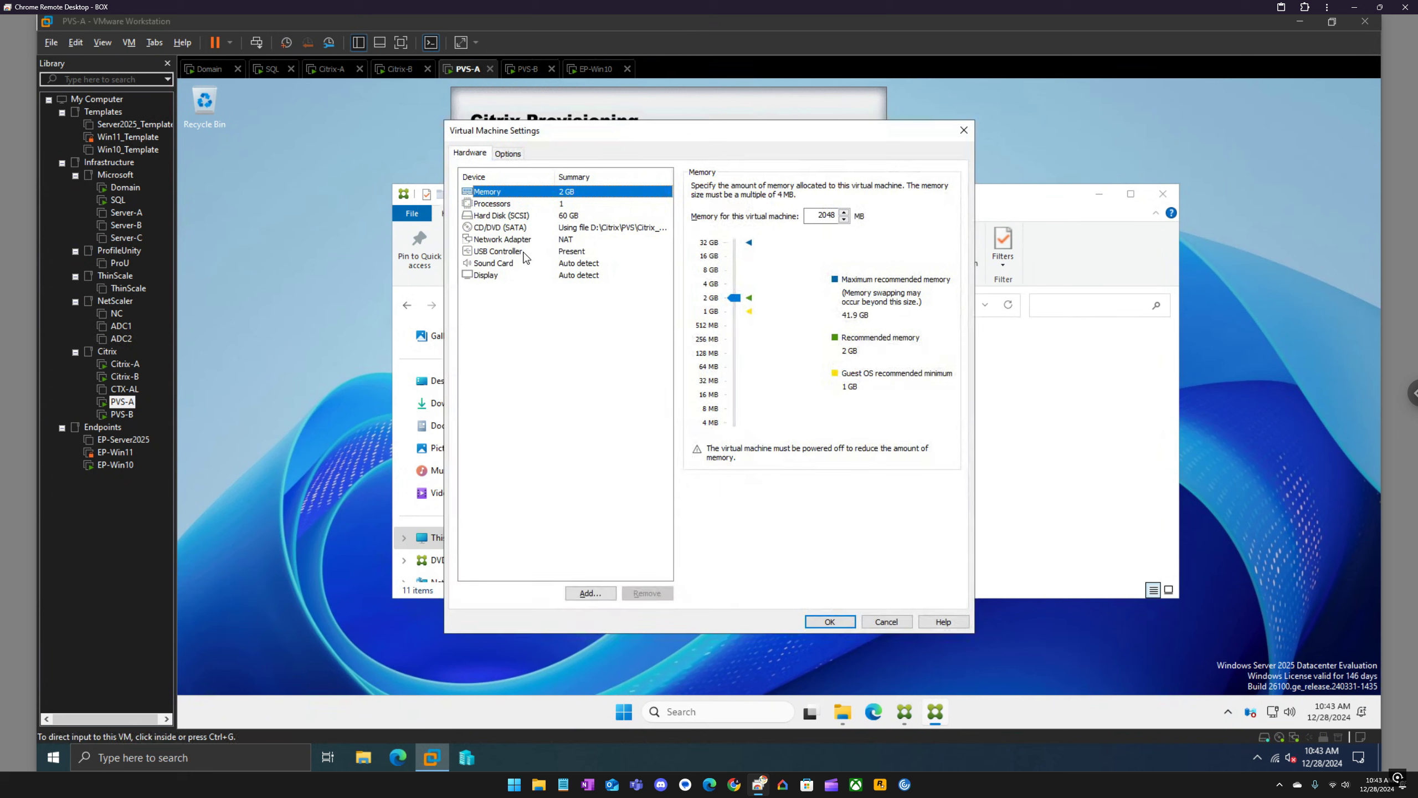
pyautogui.click(586, 594)
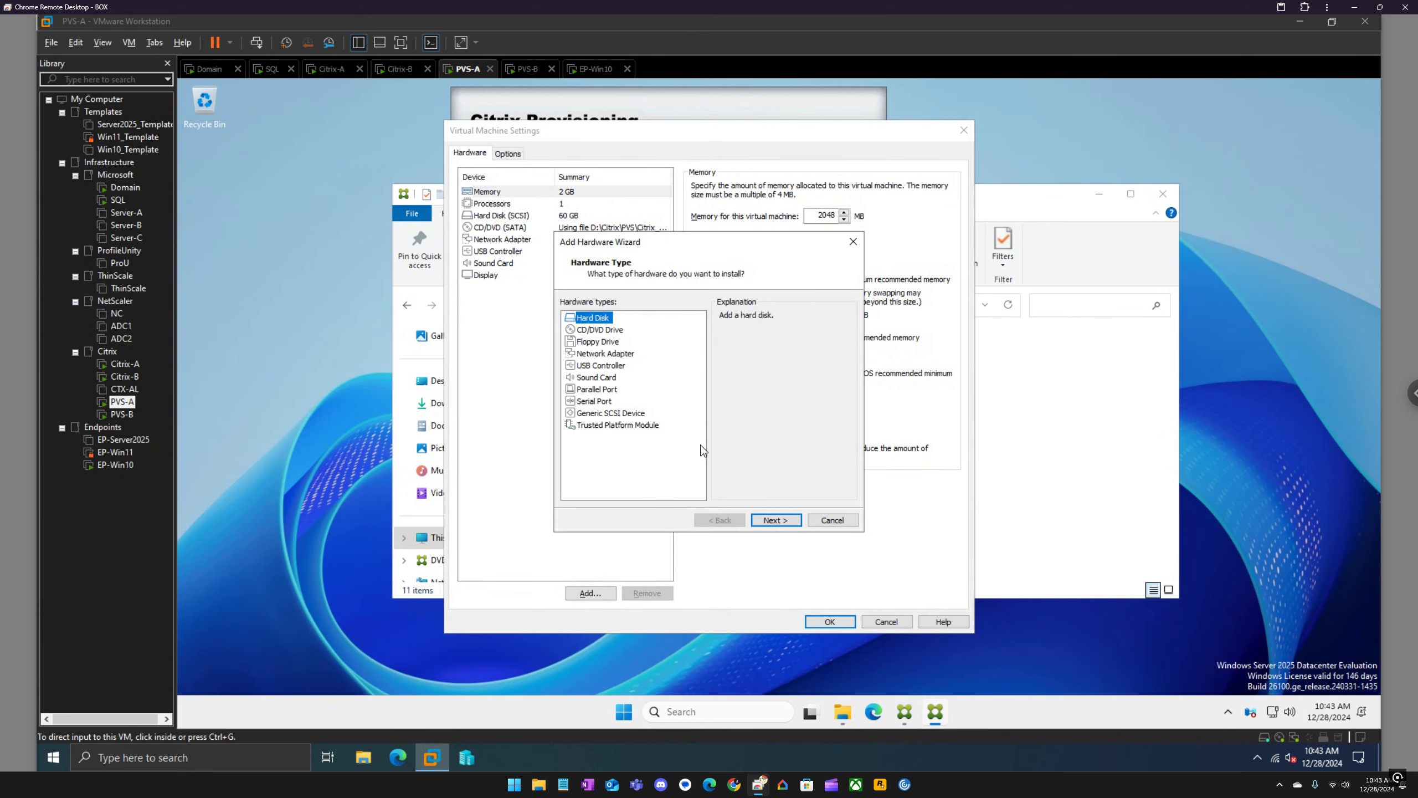
pyautogui.click(770, 517)
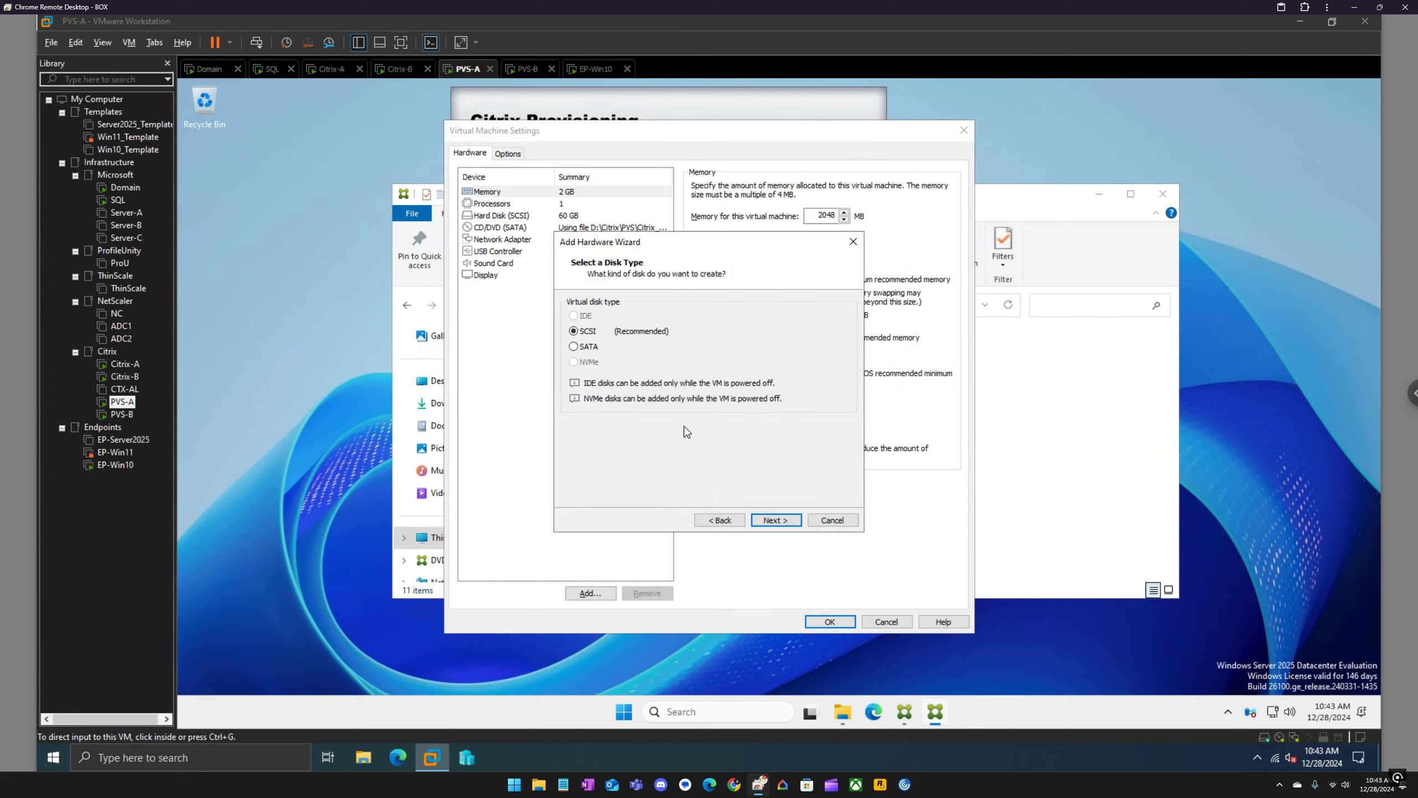
pyautogui.click(777, 519)
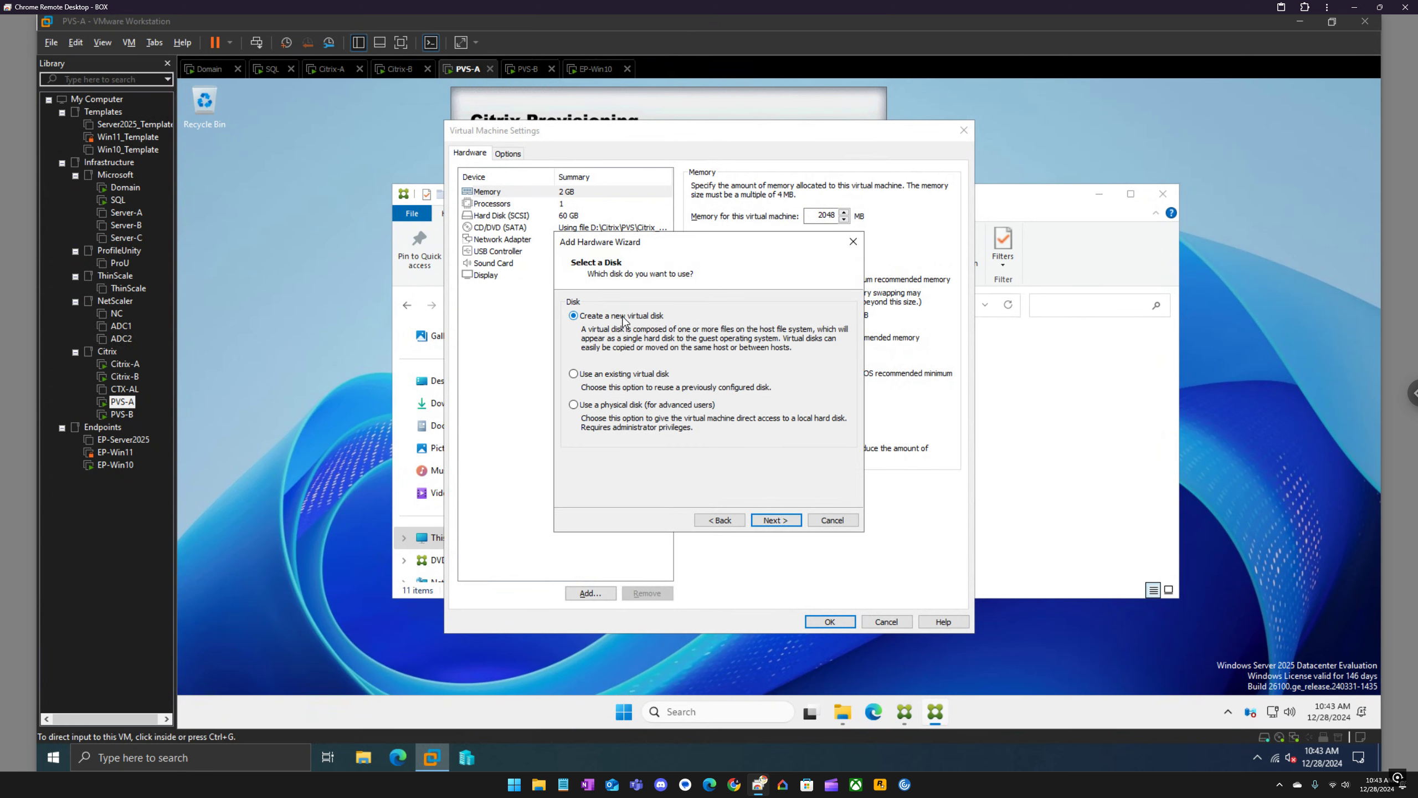
pyautogui.click(770, 519)
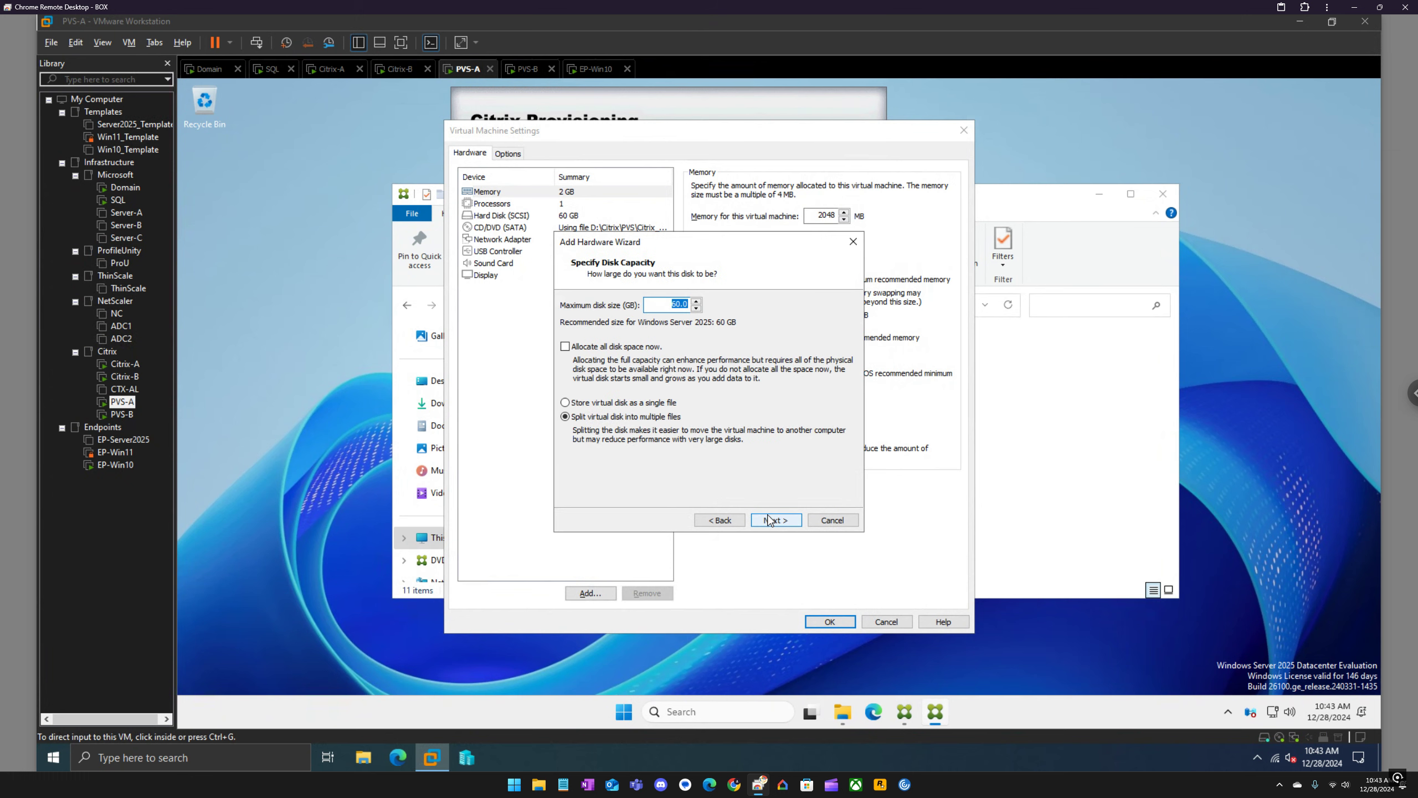
pyautogui.click(610, 405)
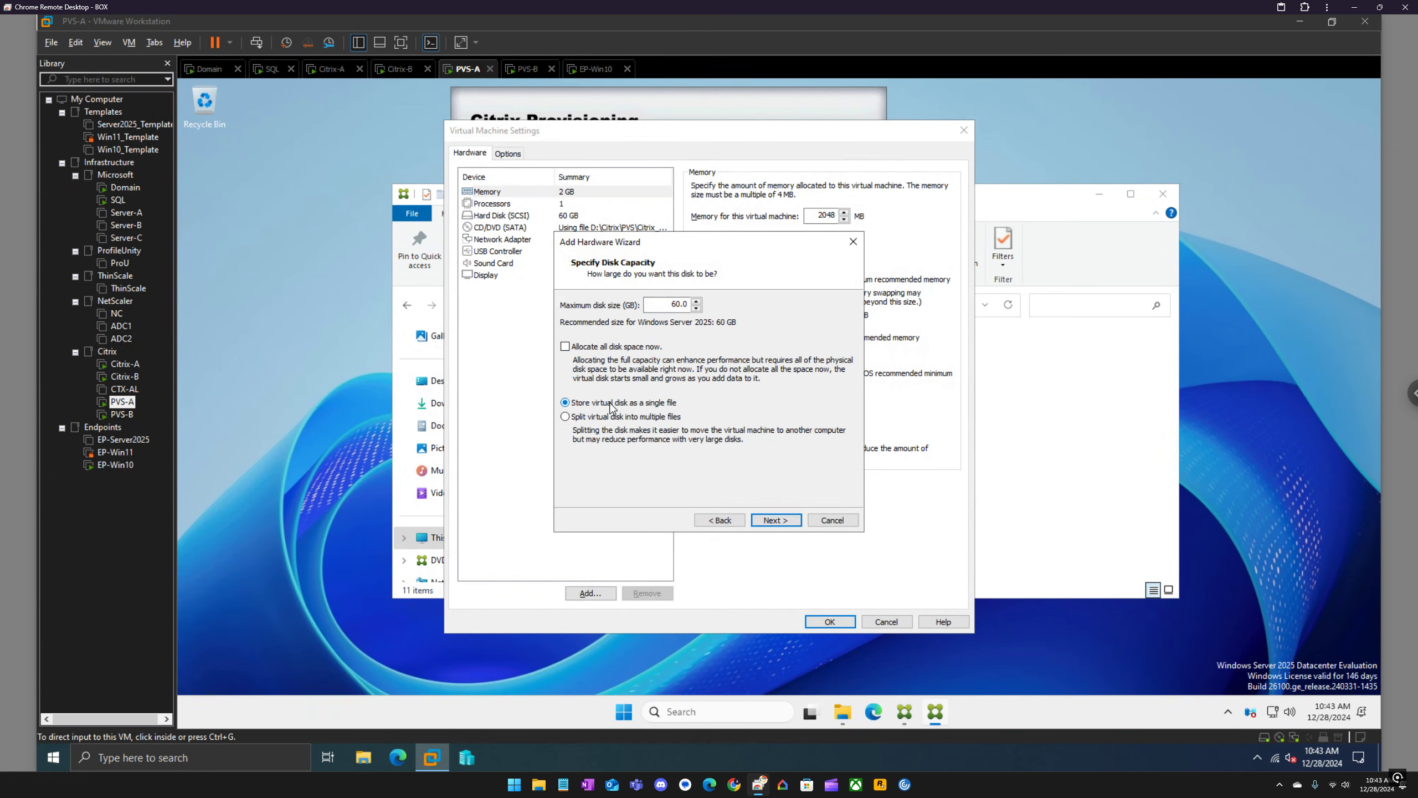
pyautogui.click(776, 519)
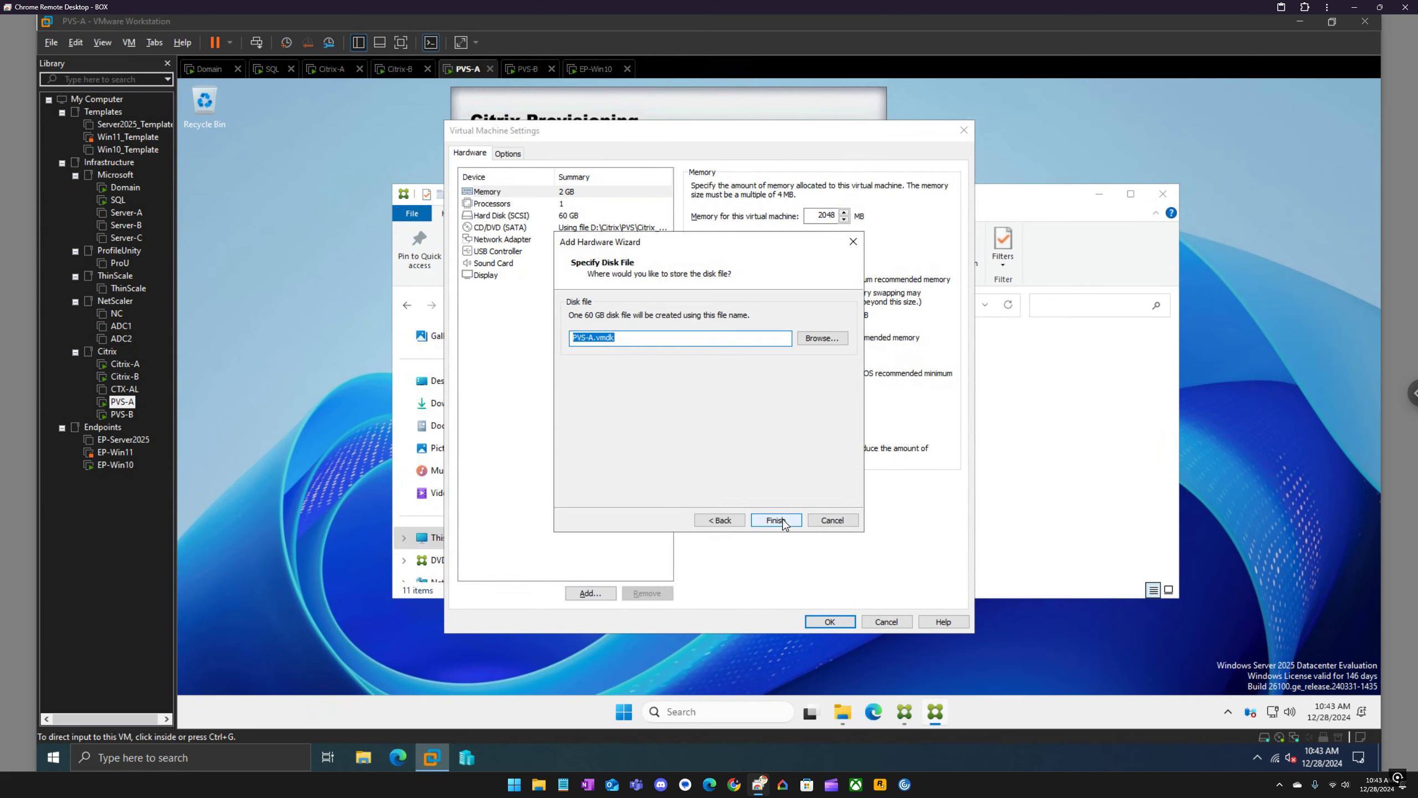
pyautogui.click(776, 520)
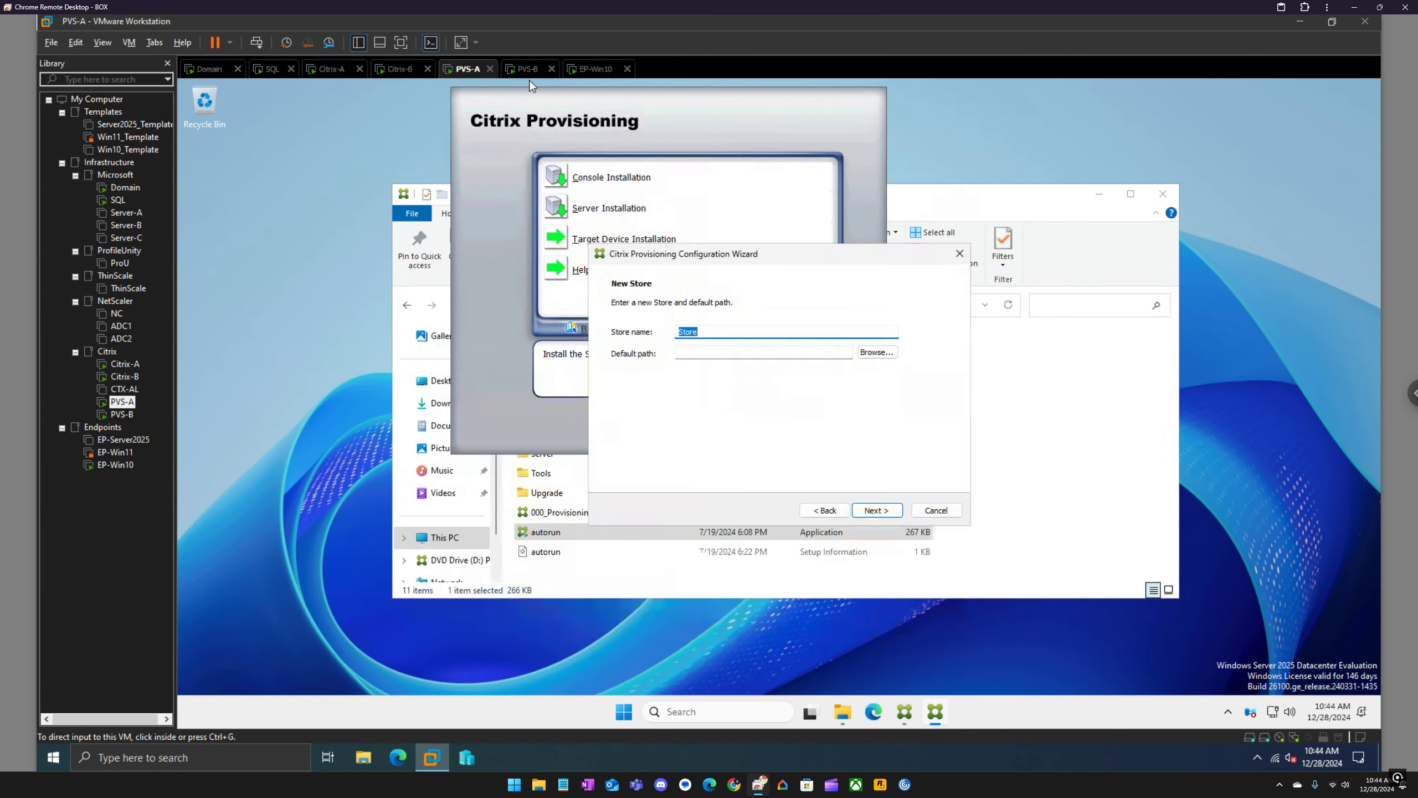
# Step: Add a new 60 GB single-file SCSI virtual hard disk, PVS-B.vmdk, to PVS-B and finish its Citrix Provisioning Server installation wizard
pyautogui.rightClick(531, 69)
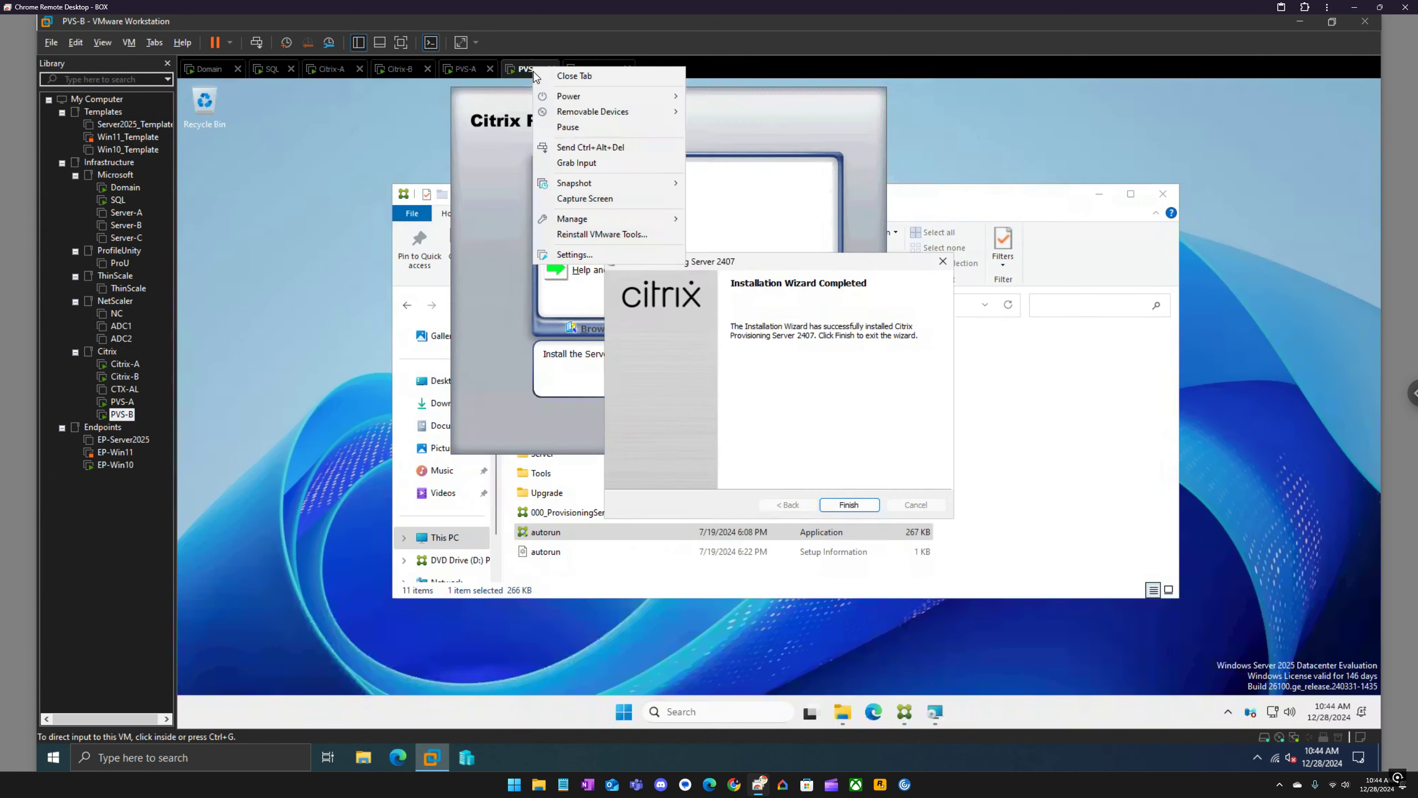
pyautogui.click(576, 256)
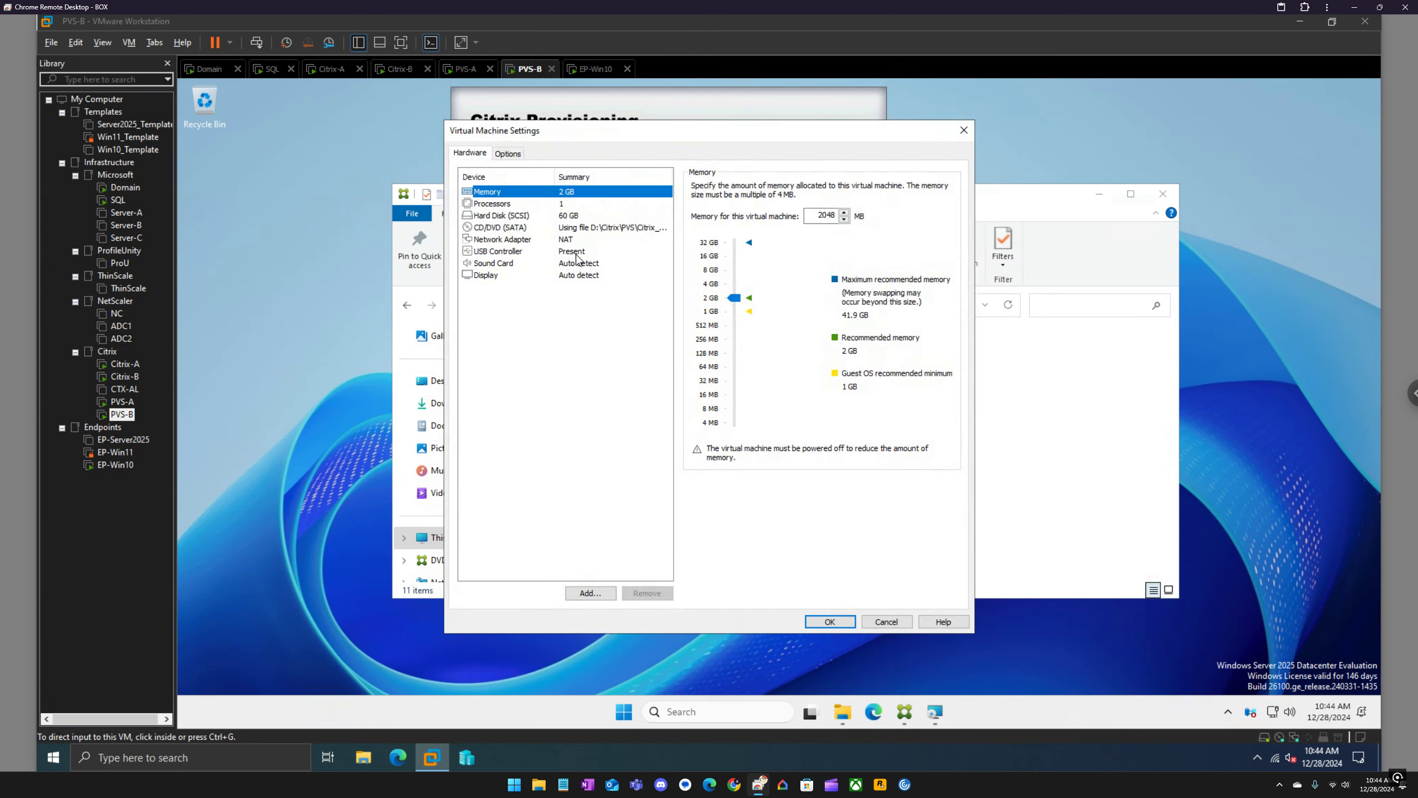
pyautogui.click(597, 590)
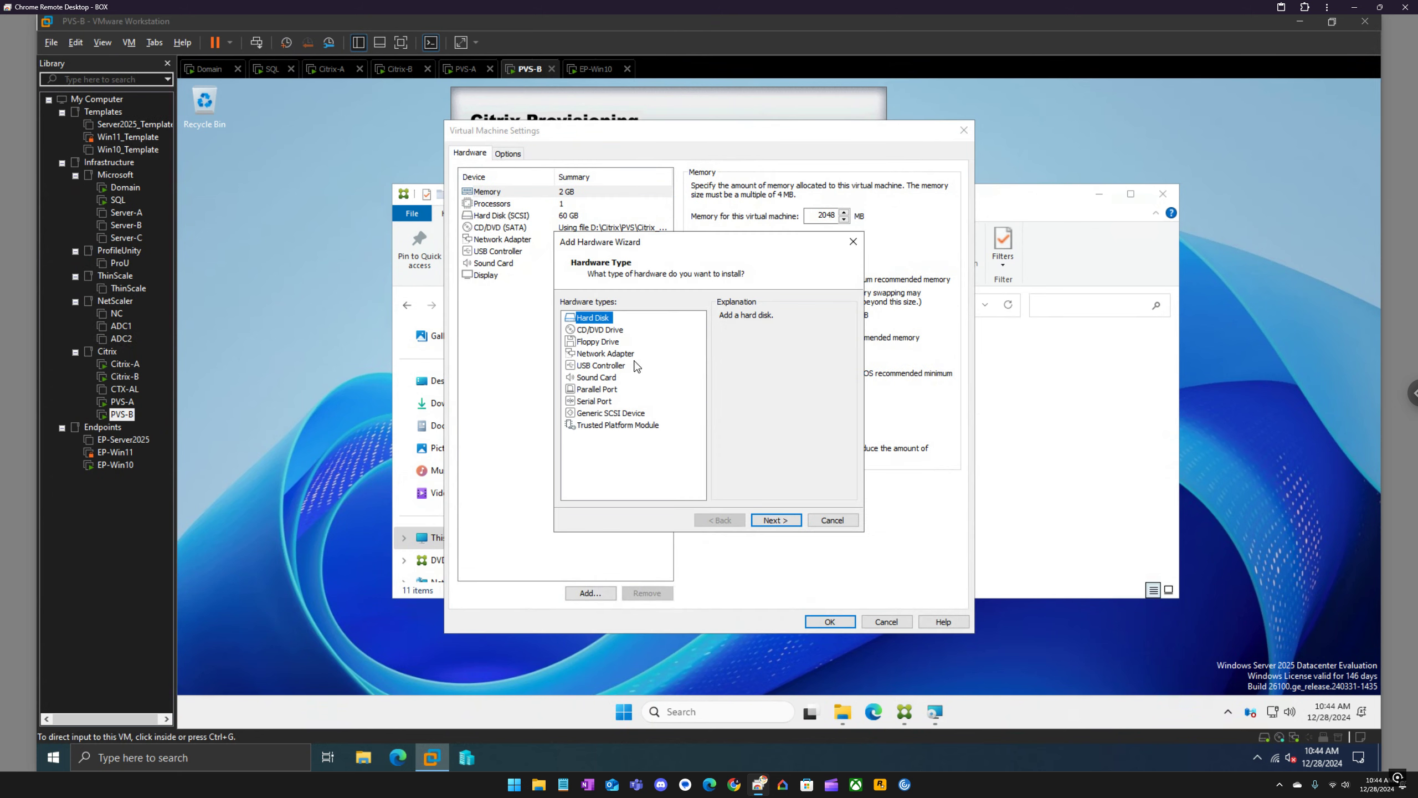
pyautogui.click(776, 520)
pyautogui.click(776, 520)
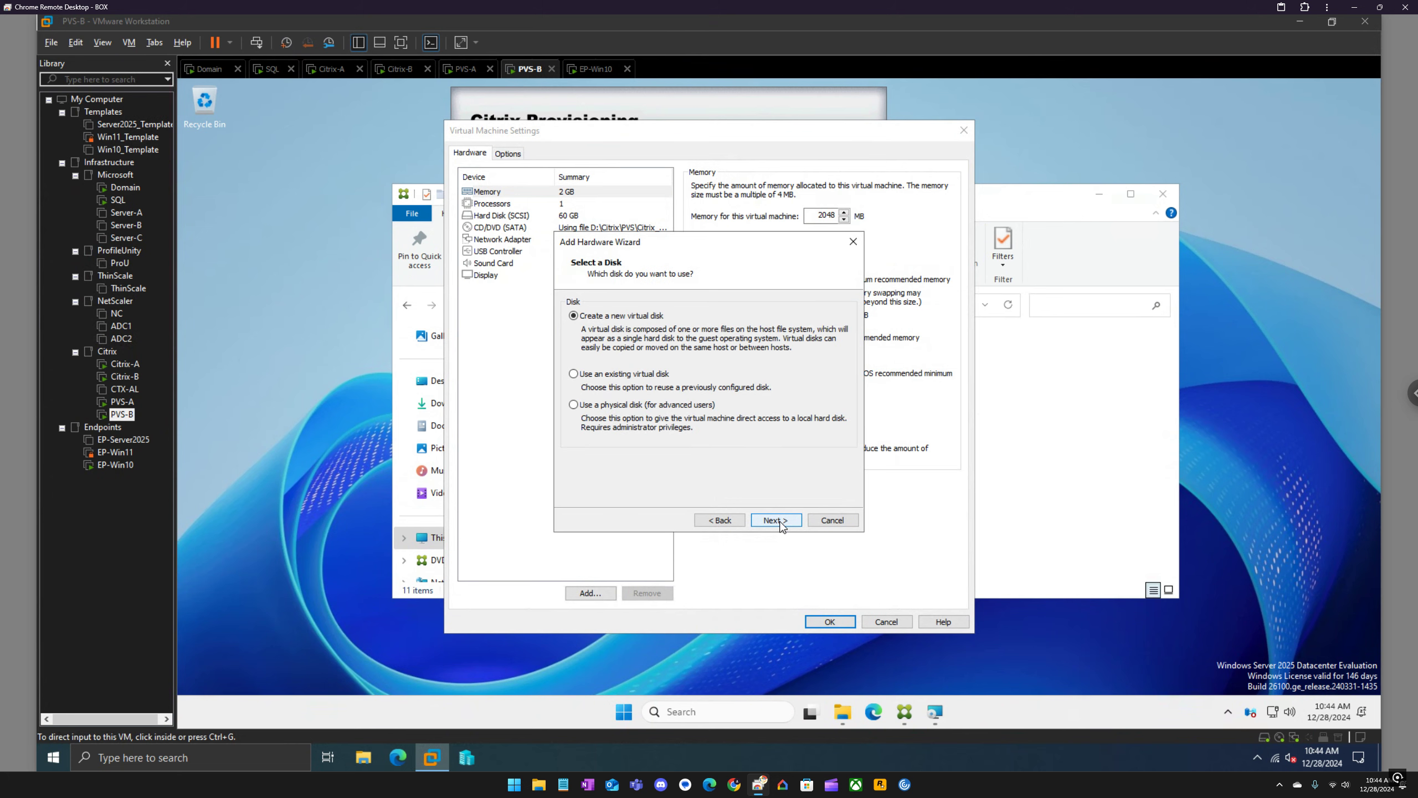
pyautogui.click(777, 520)
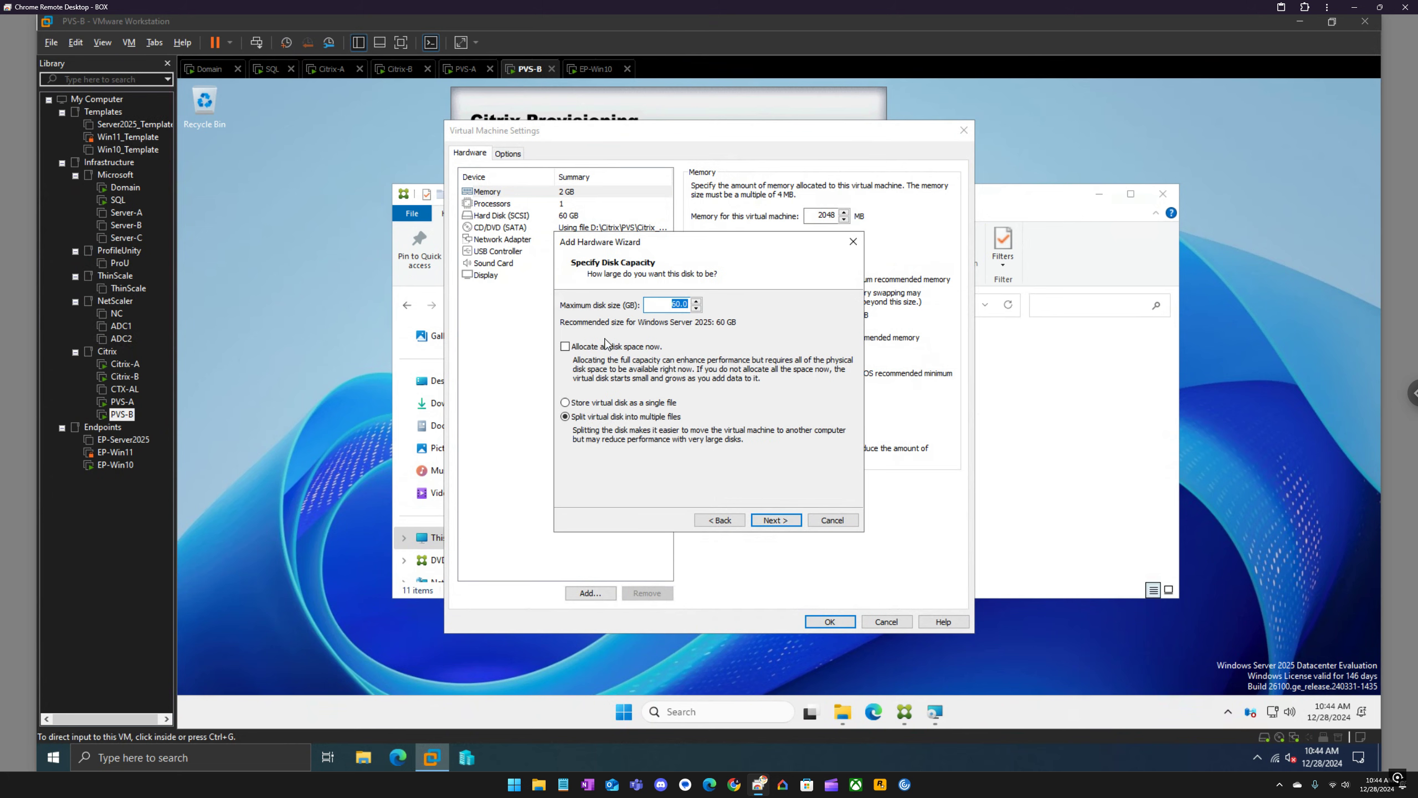
pyautogui.click(779, 519)
pyautogui.click(776, 520)
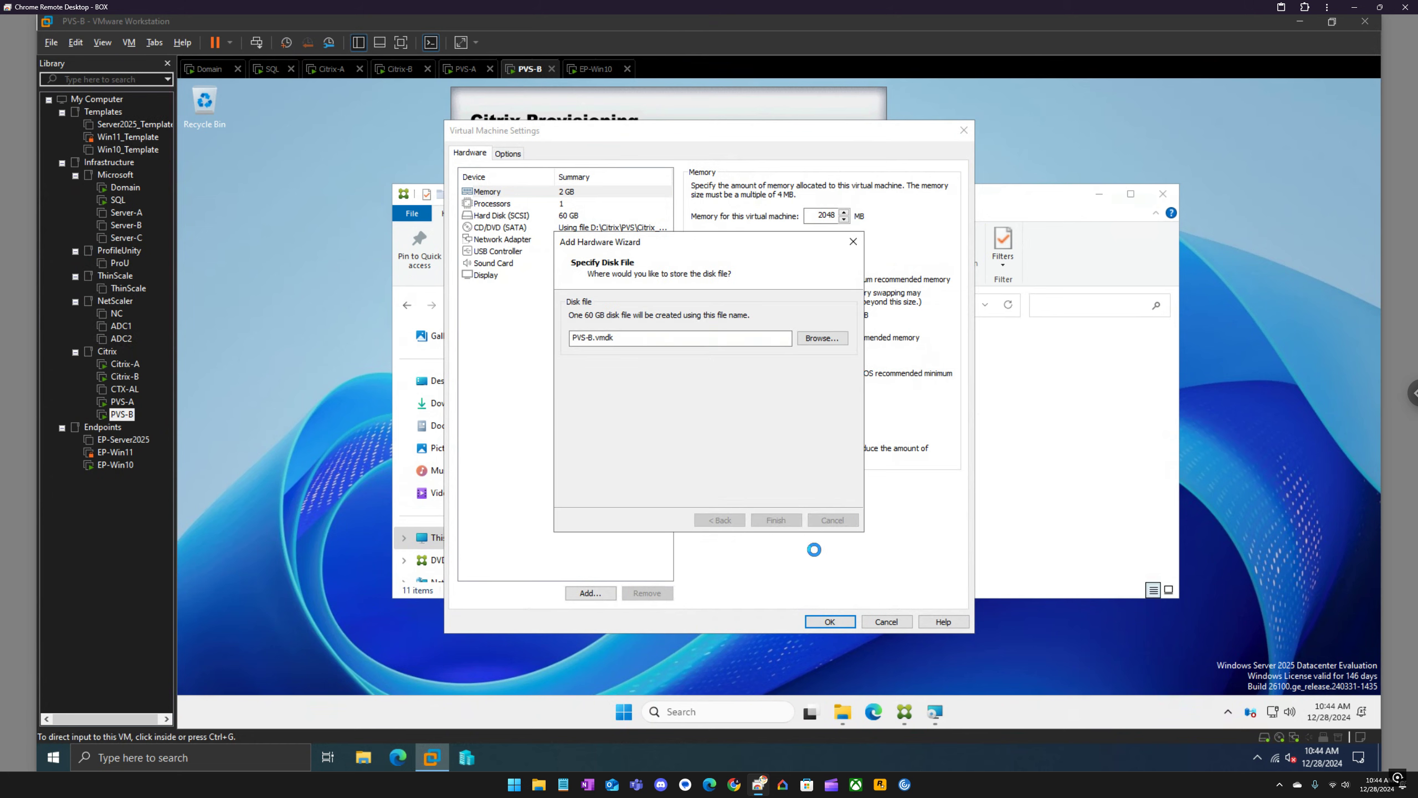
pyautogui.click(828, 620)
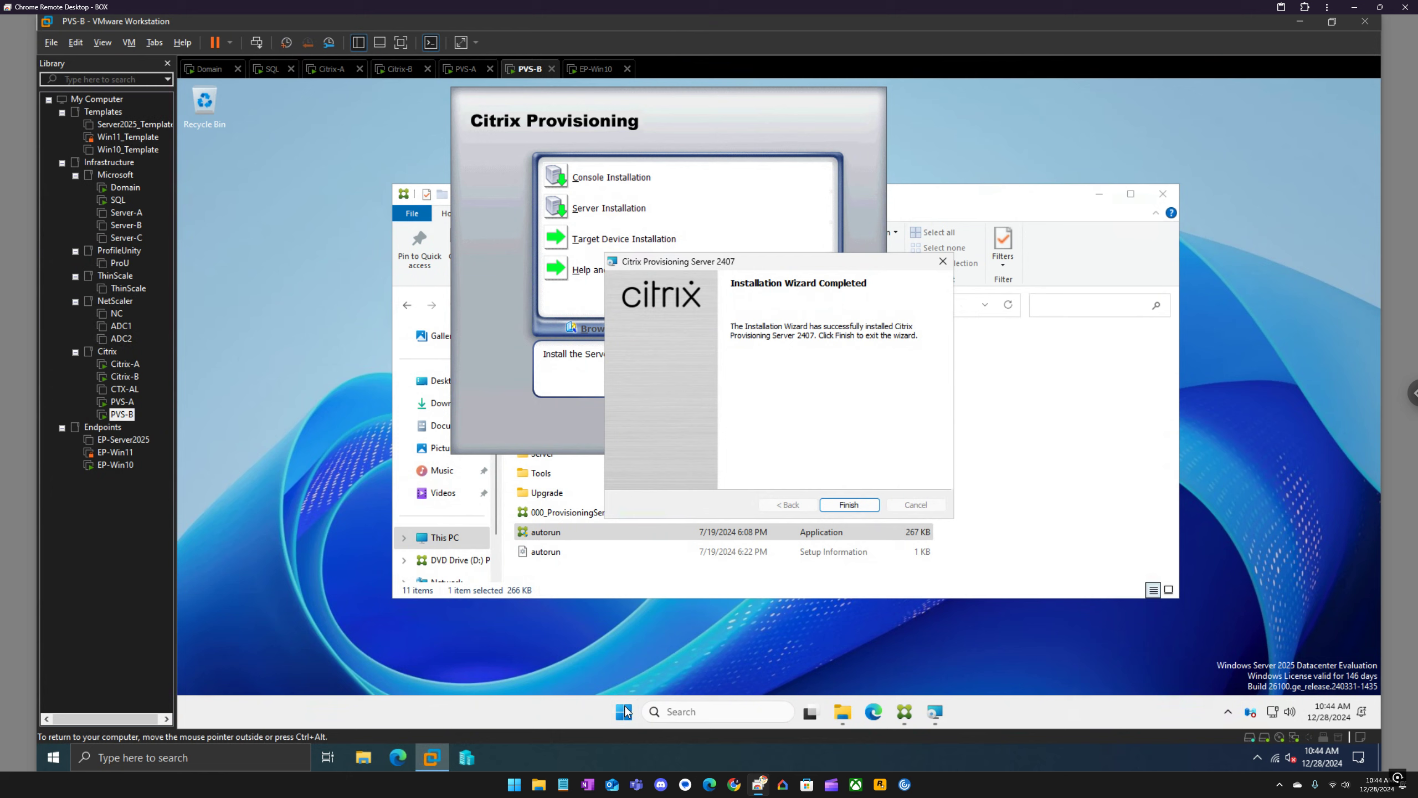
pyautogui.click(841, 506)
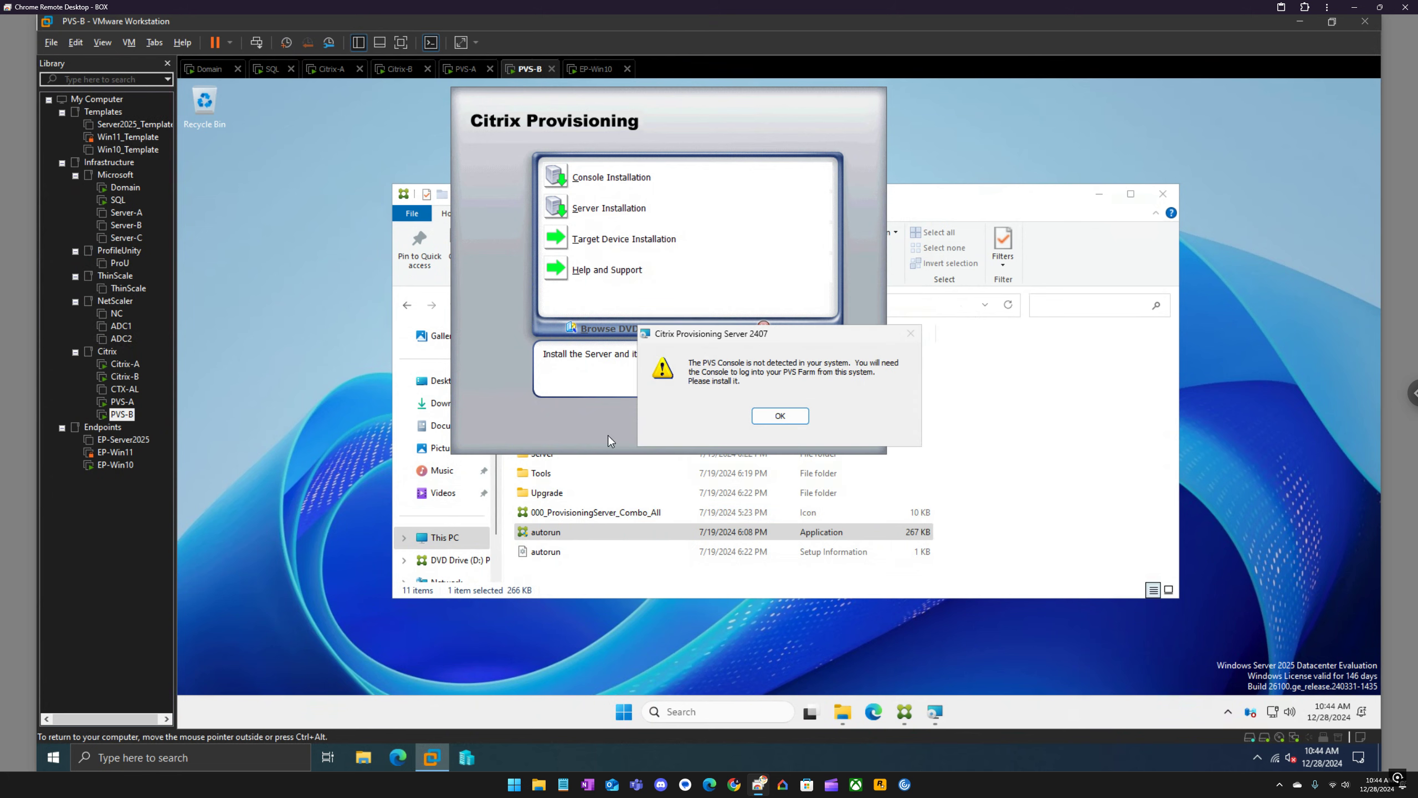
# Step: On PVS-A, bring Disk 1 online in Disk Management and initialize it with the GPT partition style
pyautogui.click(469, 68)
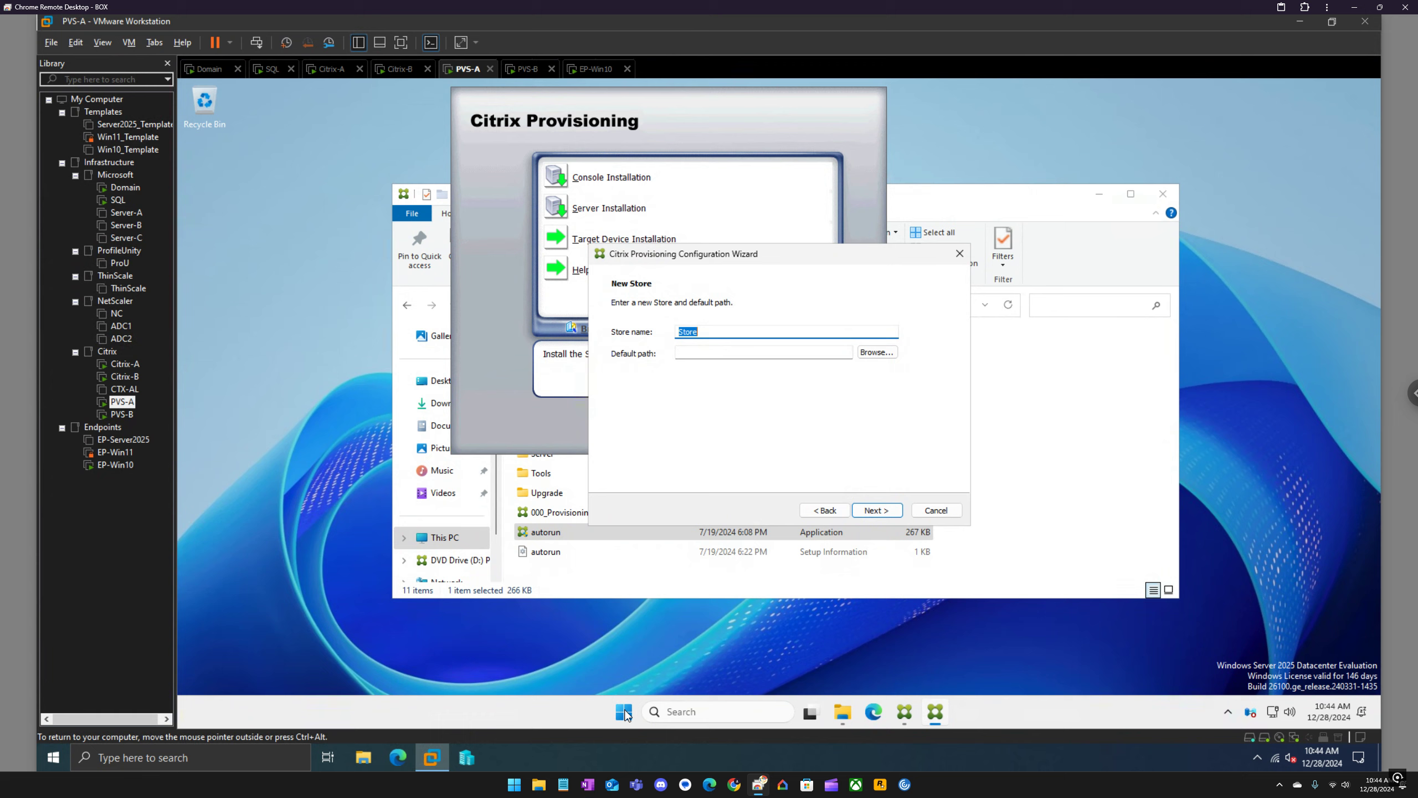
pyautogui.rightClick(625, 715)
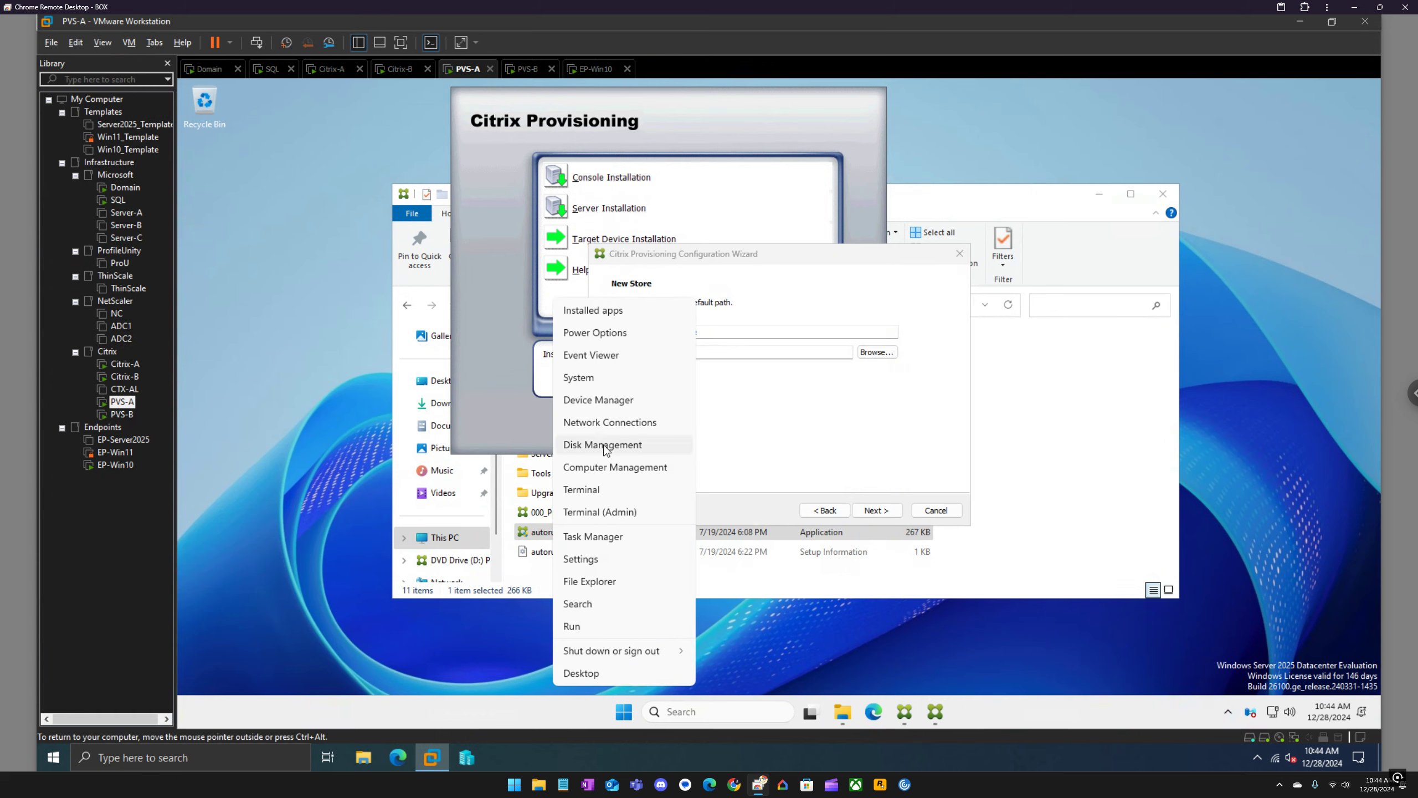
pyautogui.click(606, 446)
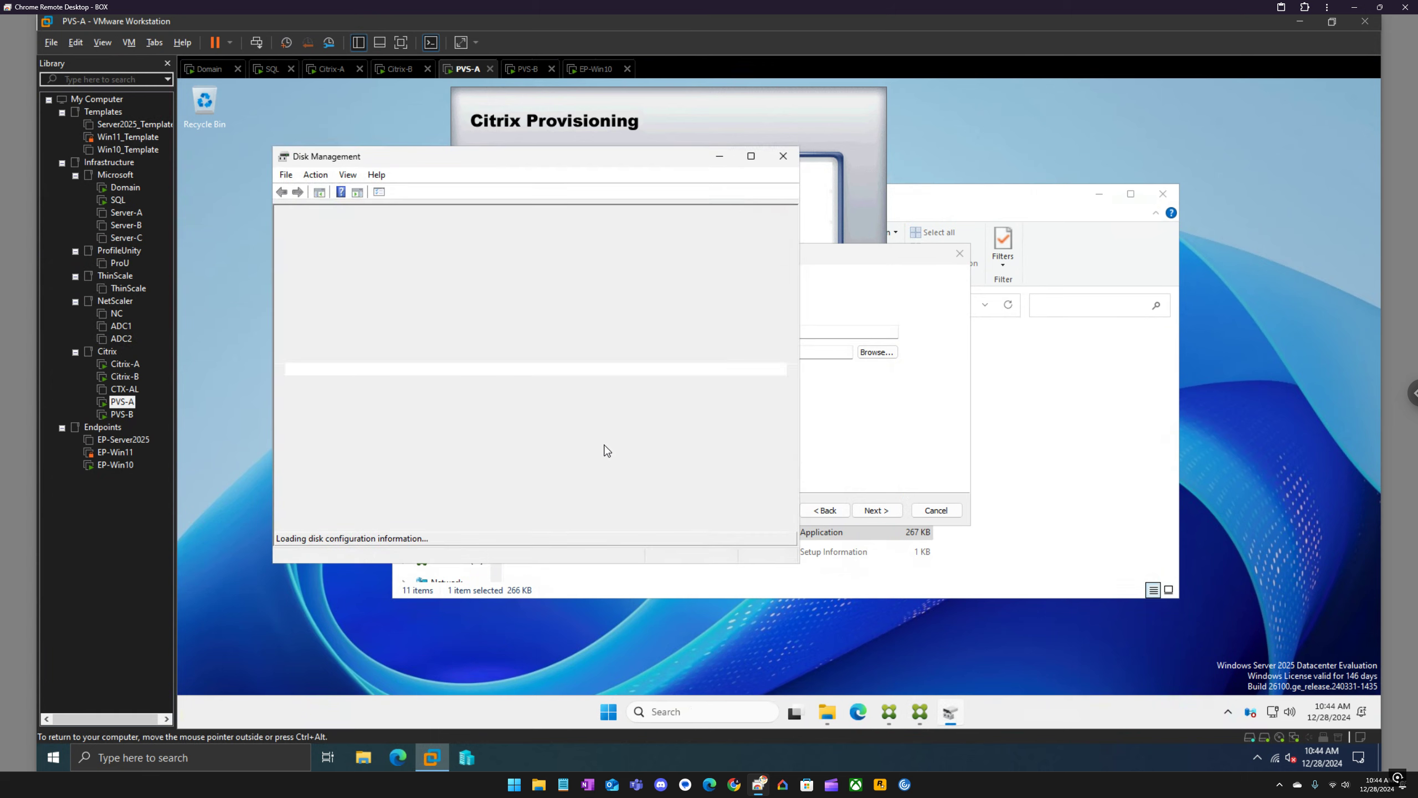
pyautogui.rightClick(335, 471)
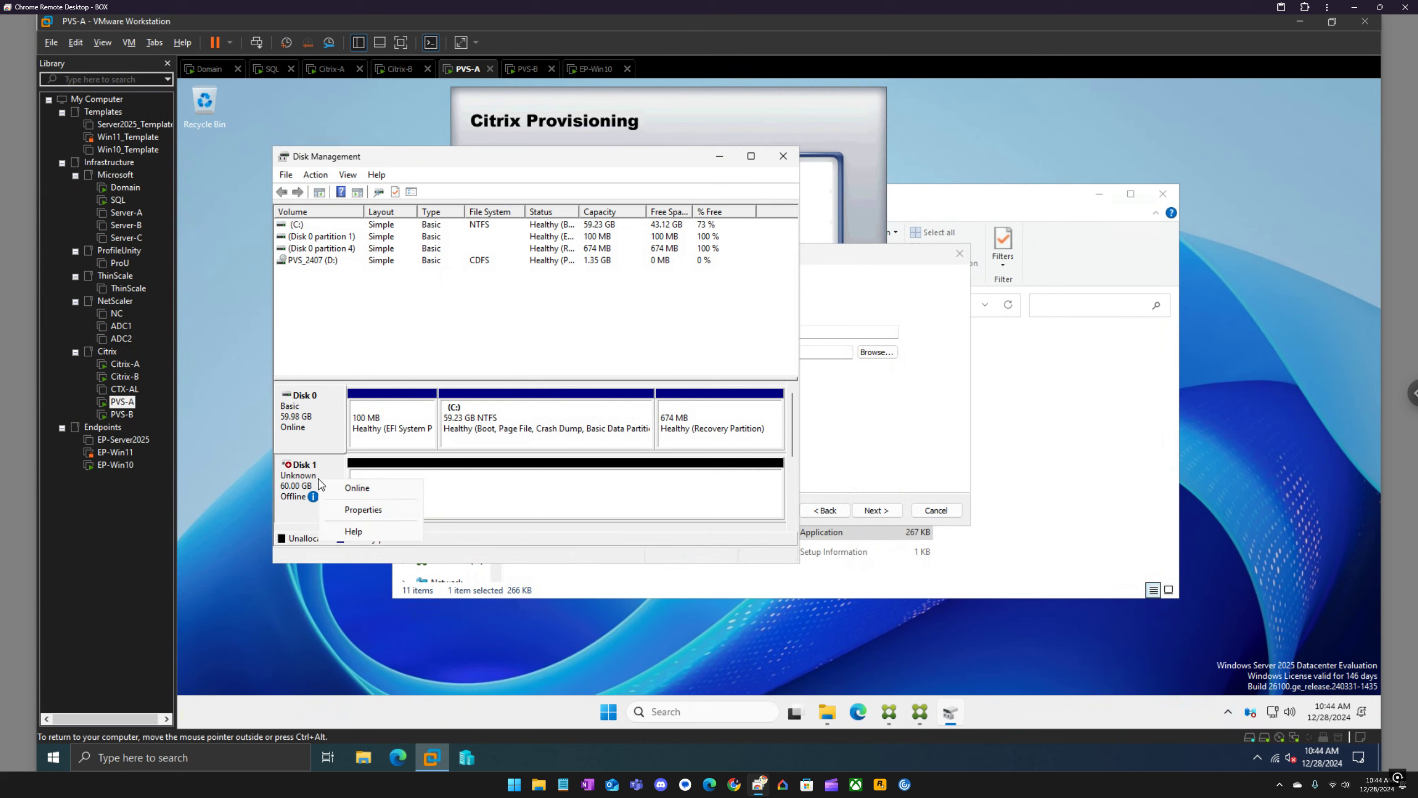
pyautogui.click(345, 484)
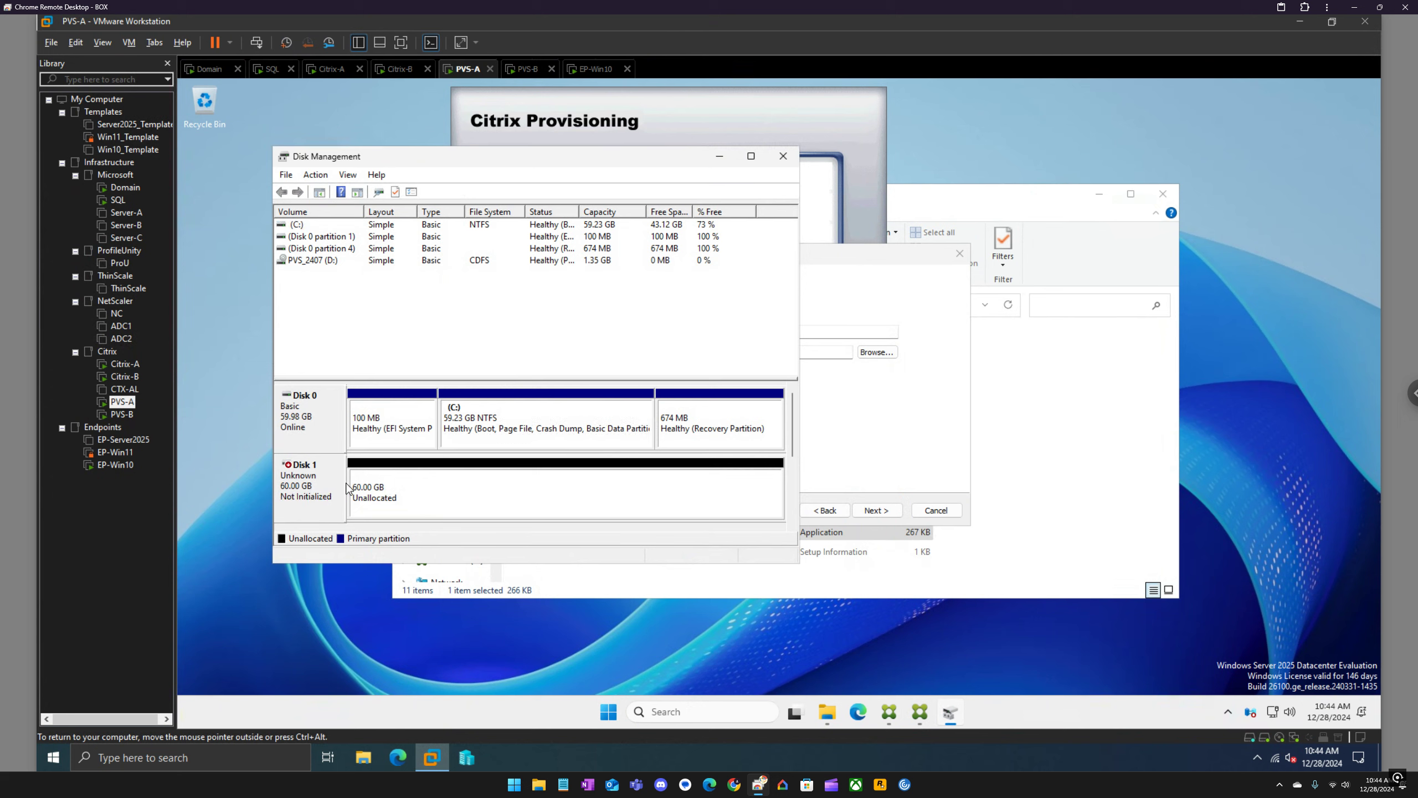
pyautogui.rightClick(377, 491)
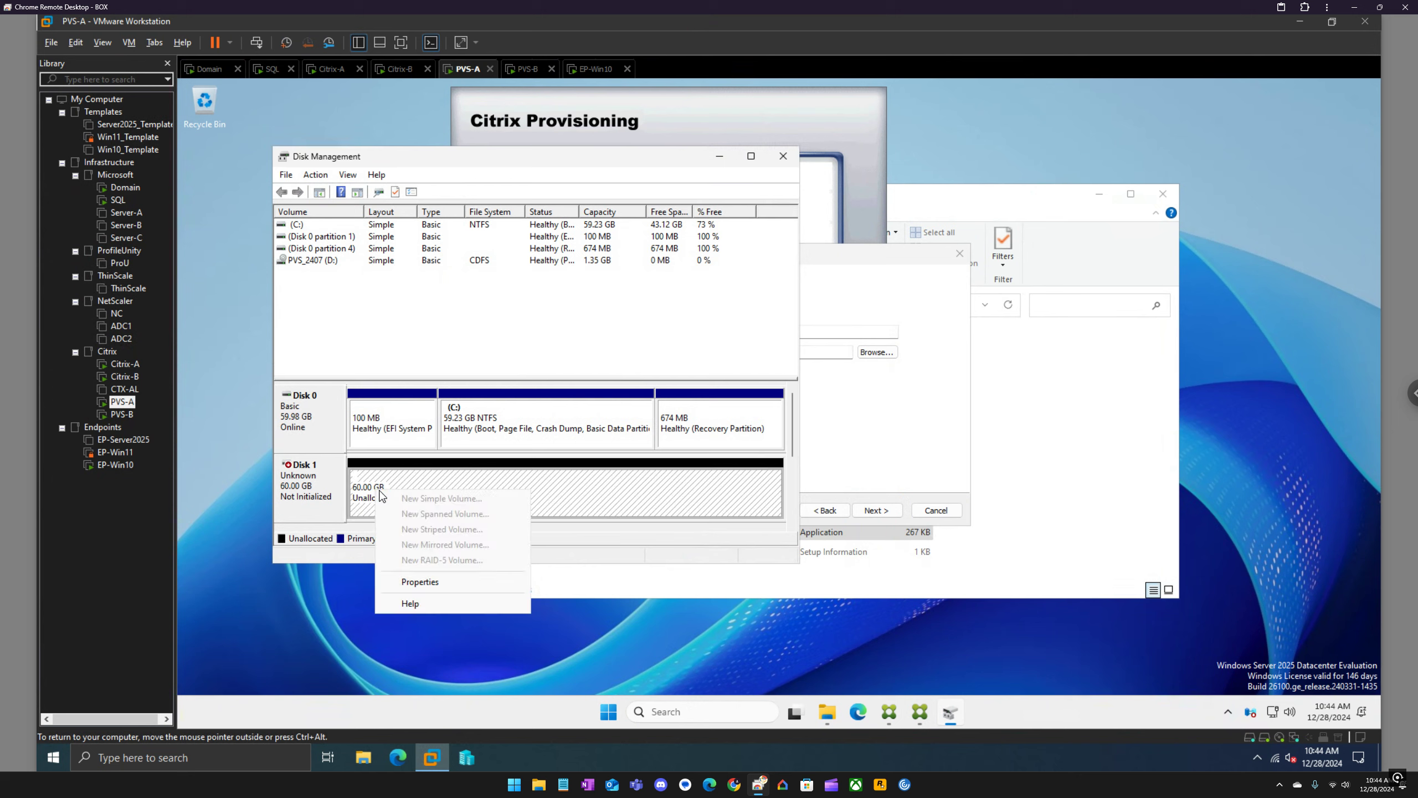
pyautogui.rightClick(326, 491)
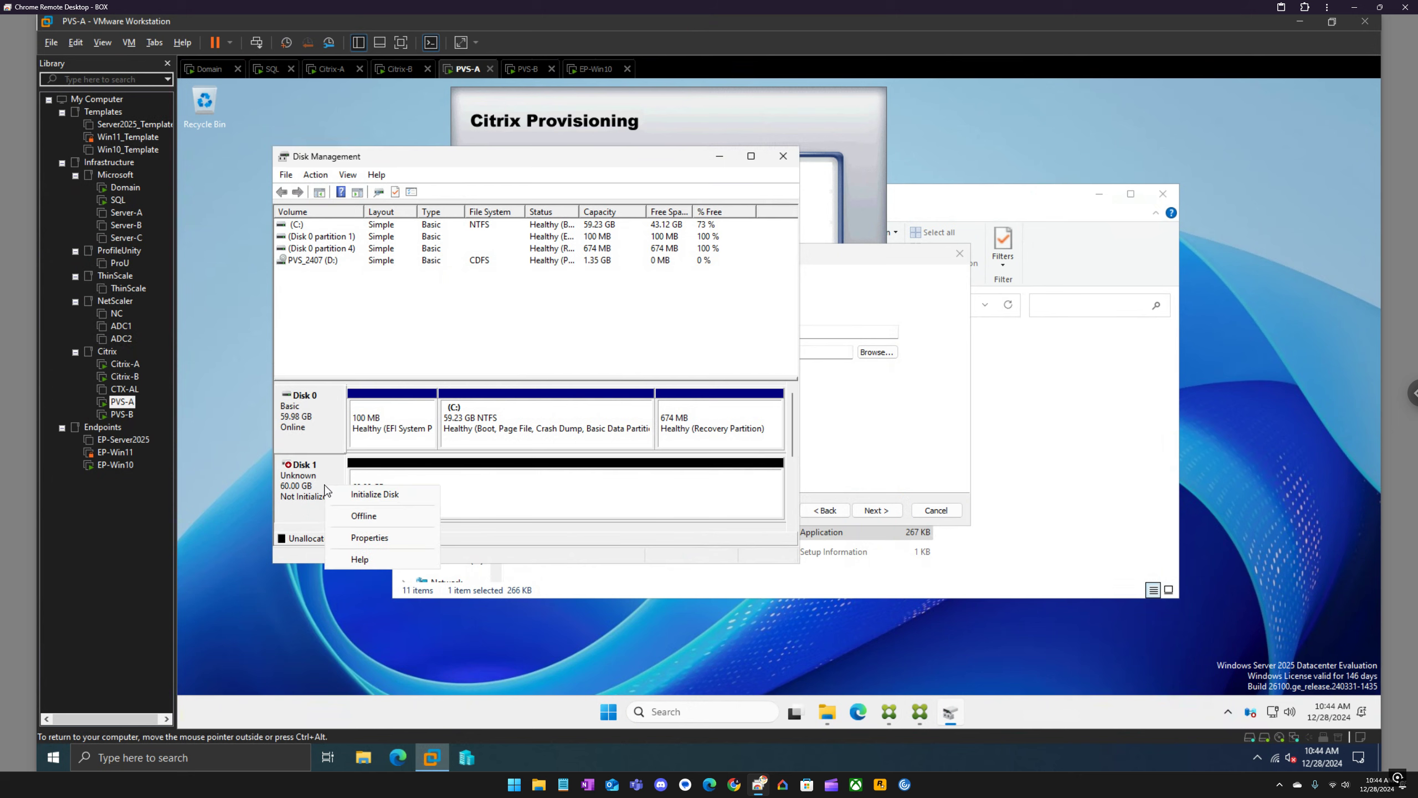
pyautogui.click(366, 495)
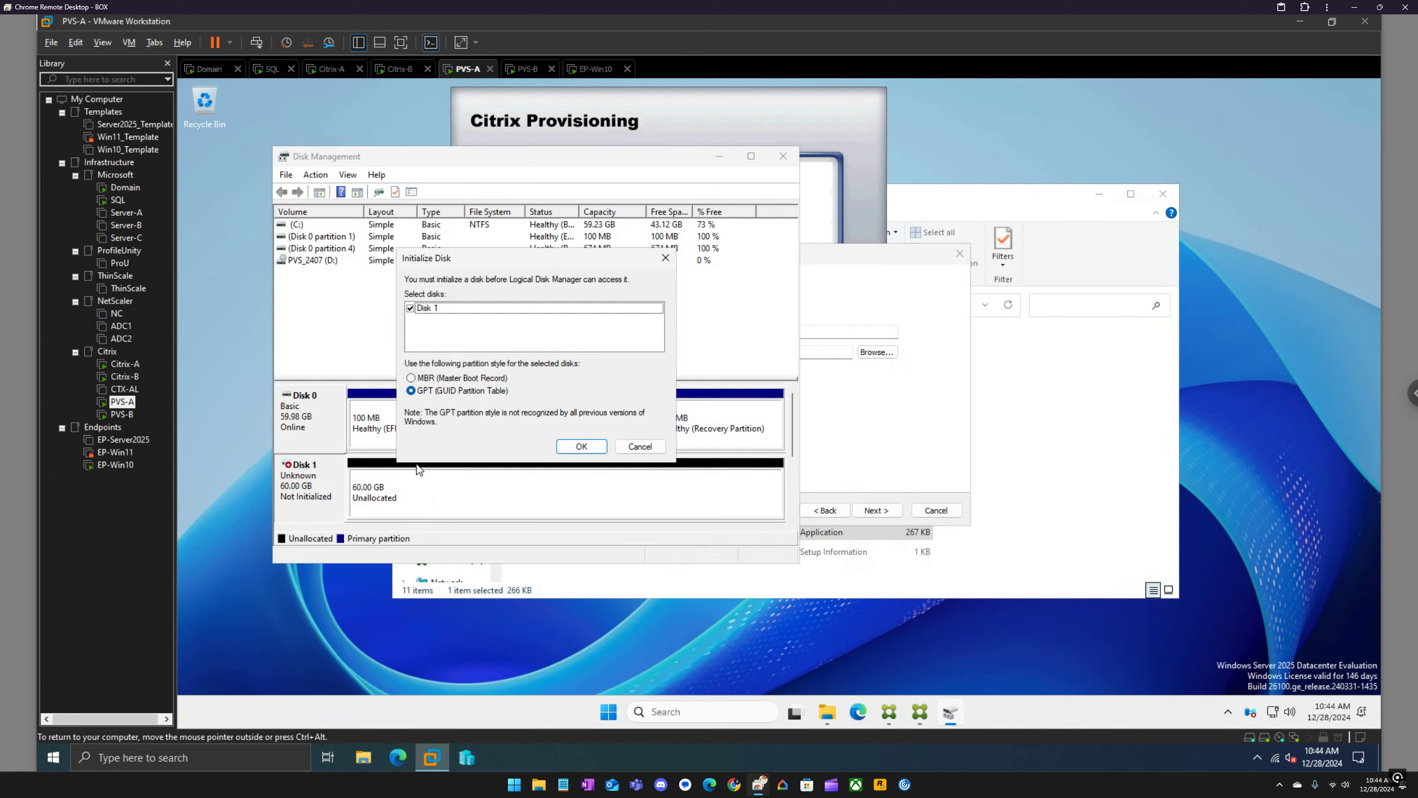
pyautogui.click(569, 450)
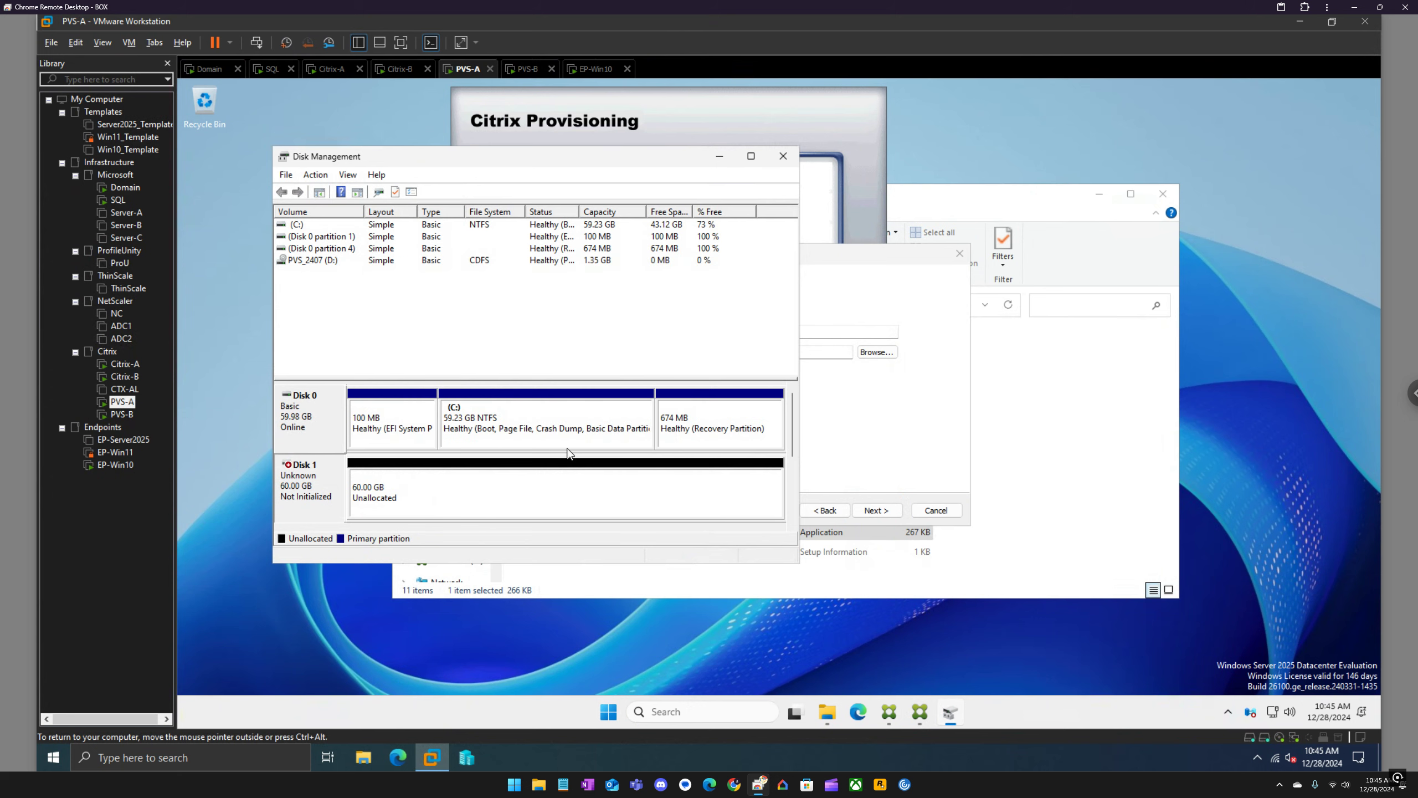
# Step: Set up a new simple volume on Disk 1's unallocated space at the default size with drive letter E
pyautogui.rightClick(435, 499)
pyautogui.click(465, 508)
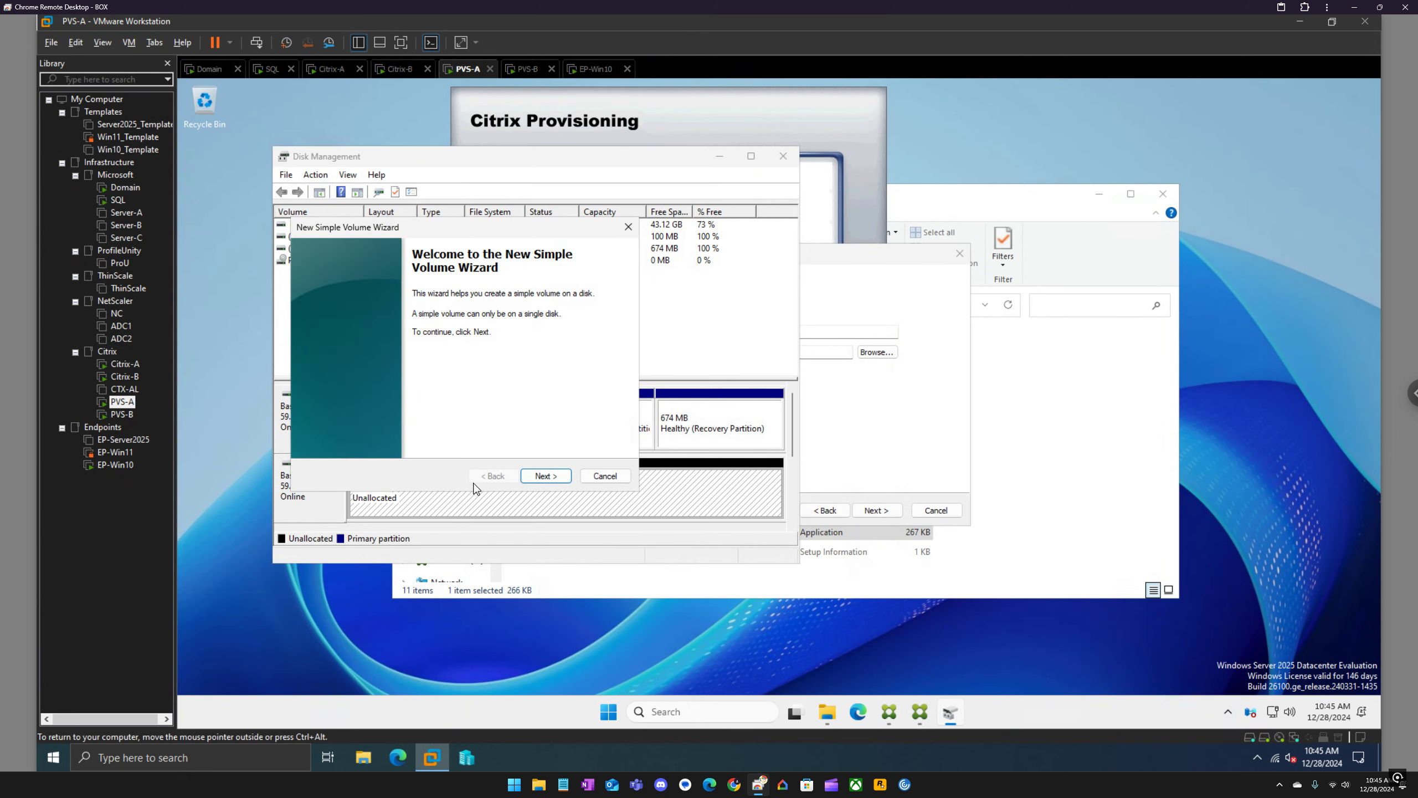
pyautogui.click(542, 476)
pyautogui.click(545, 476)
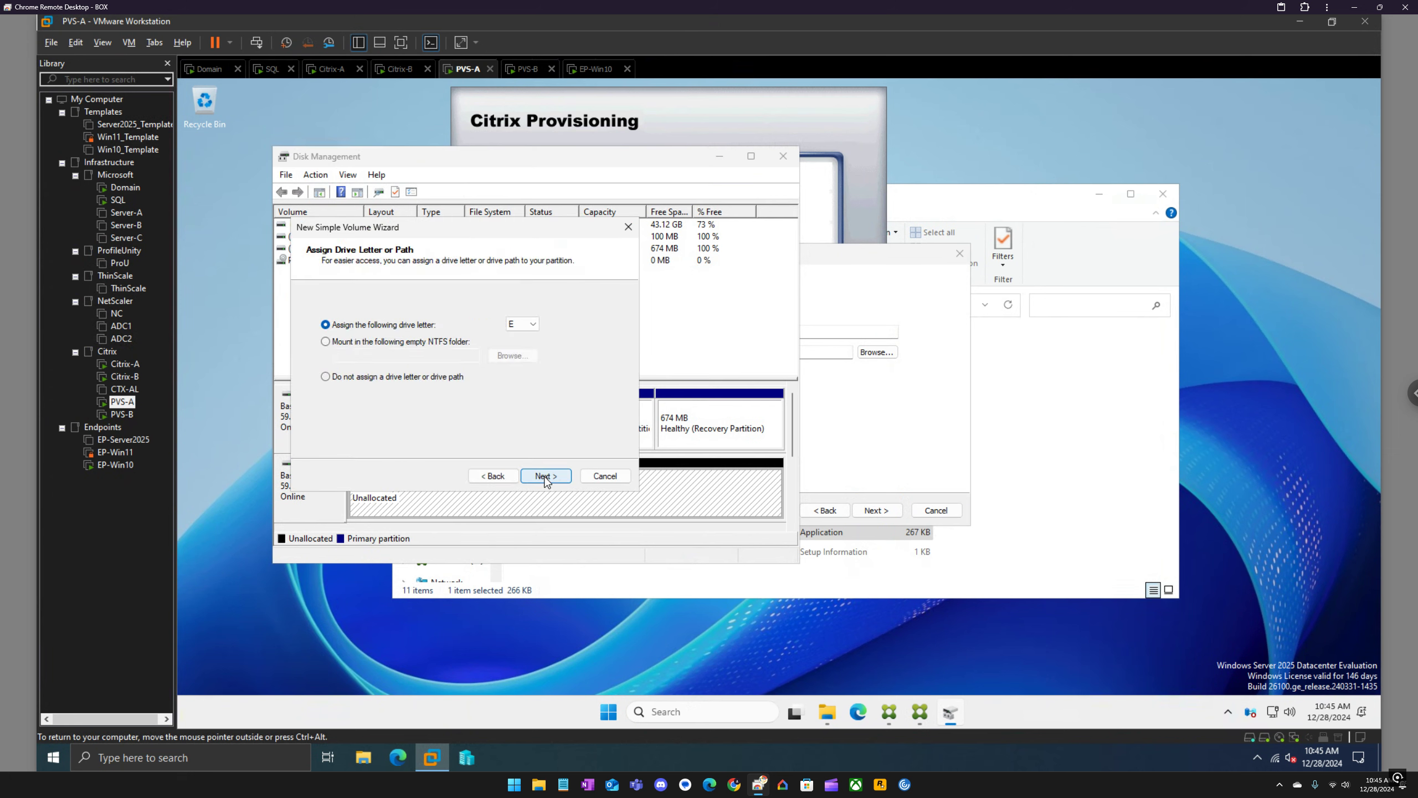
pyautogui.click(545, 477)
# Step: Label the volume Storage, create it with an NTFS quick format, and close Disk Management
pyautogui.click(484, 393)
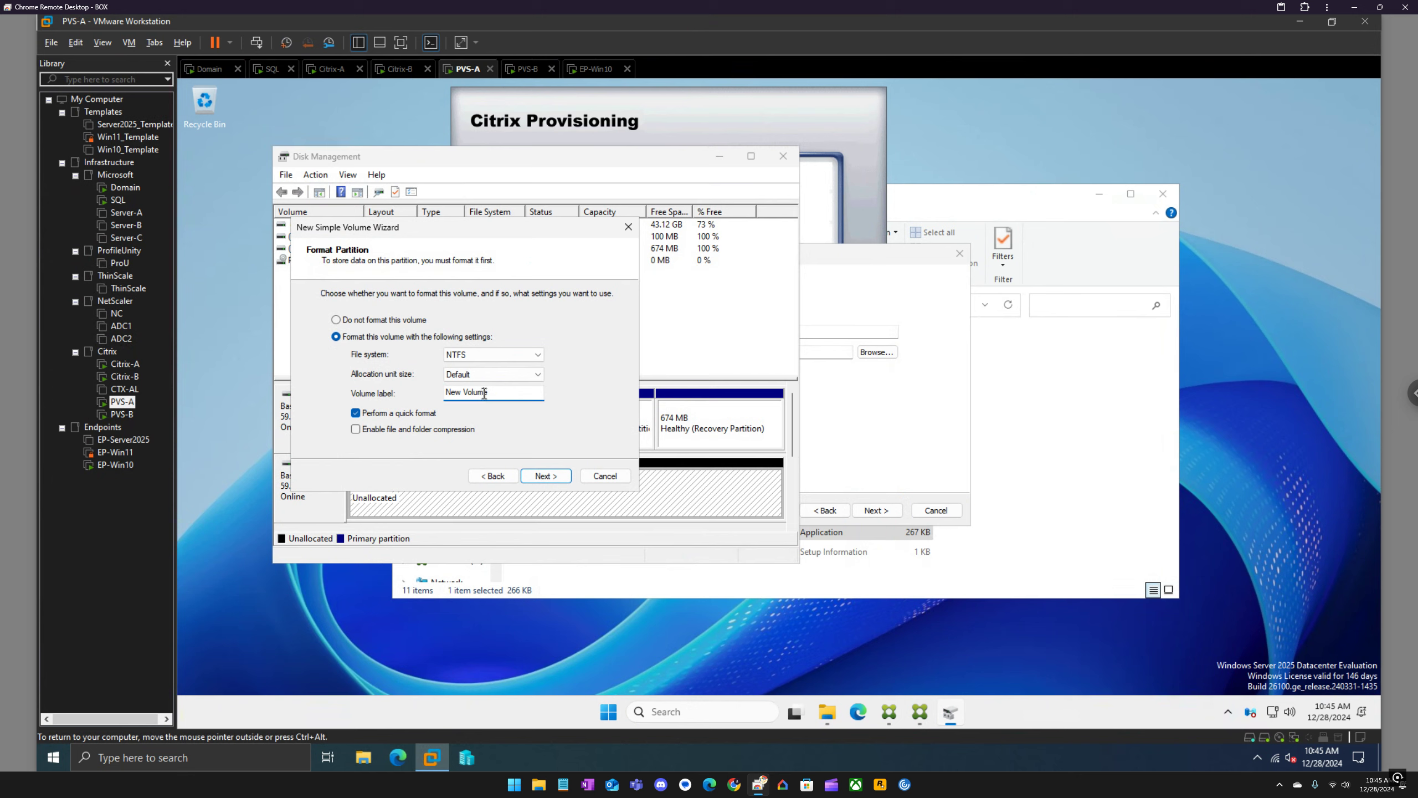
pyautogui.hotkey('ctrl', 'a')
pyautogui.write('Stor')
pyautogui.press('Return')
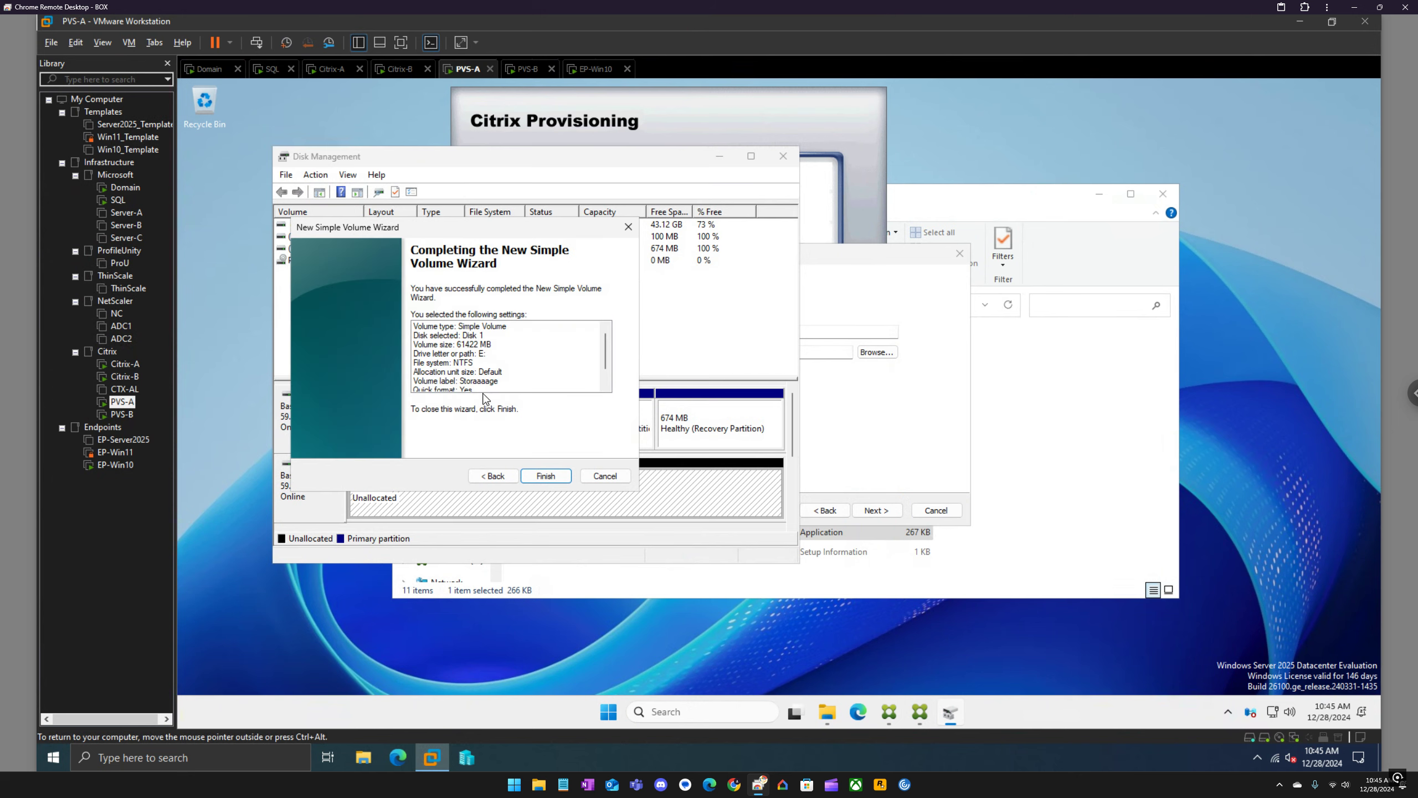
pyautogui.click(493, 475)
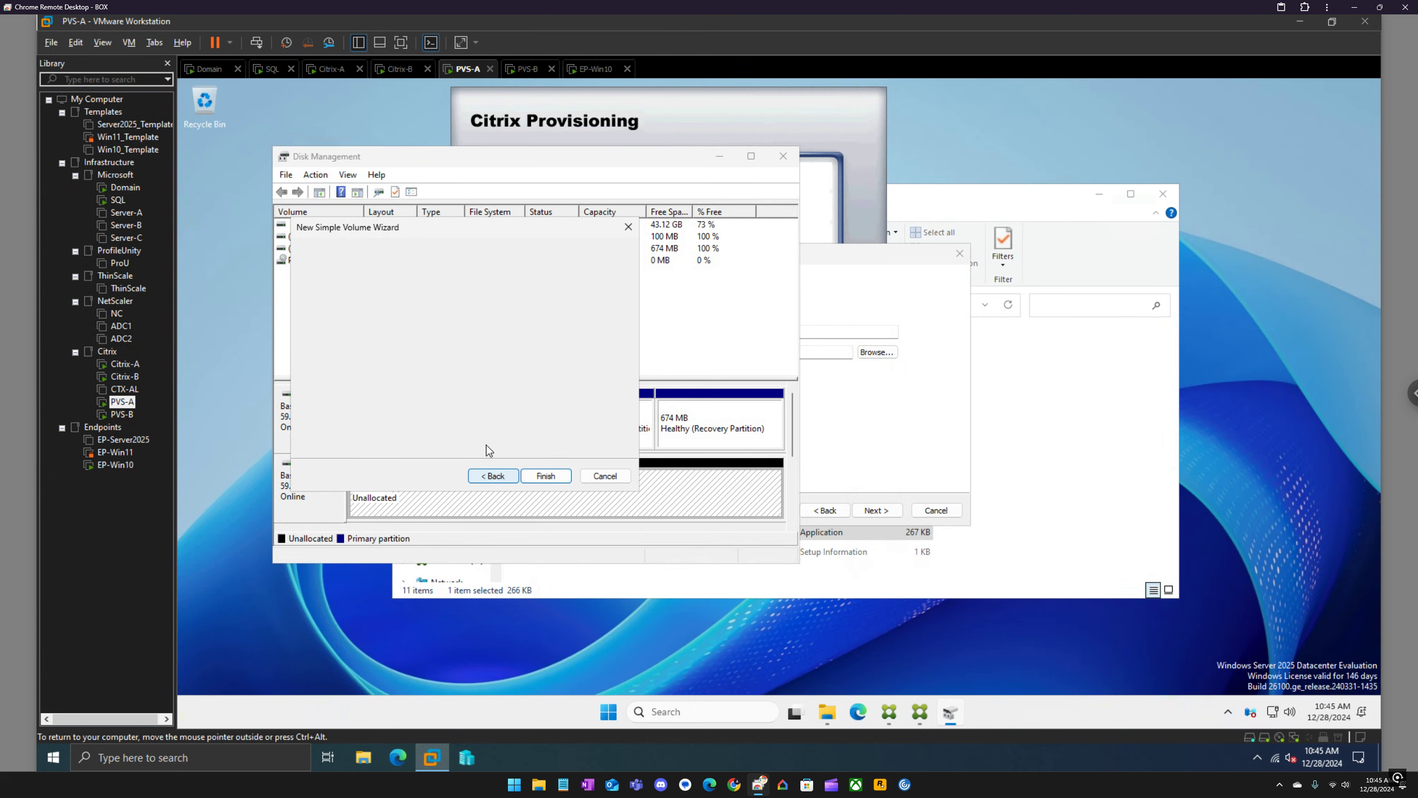
pyautogui.click(478, 392)
pyautogui.press('BackSpace')
pyautogui.press('BackSpace')
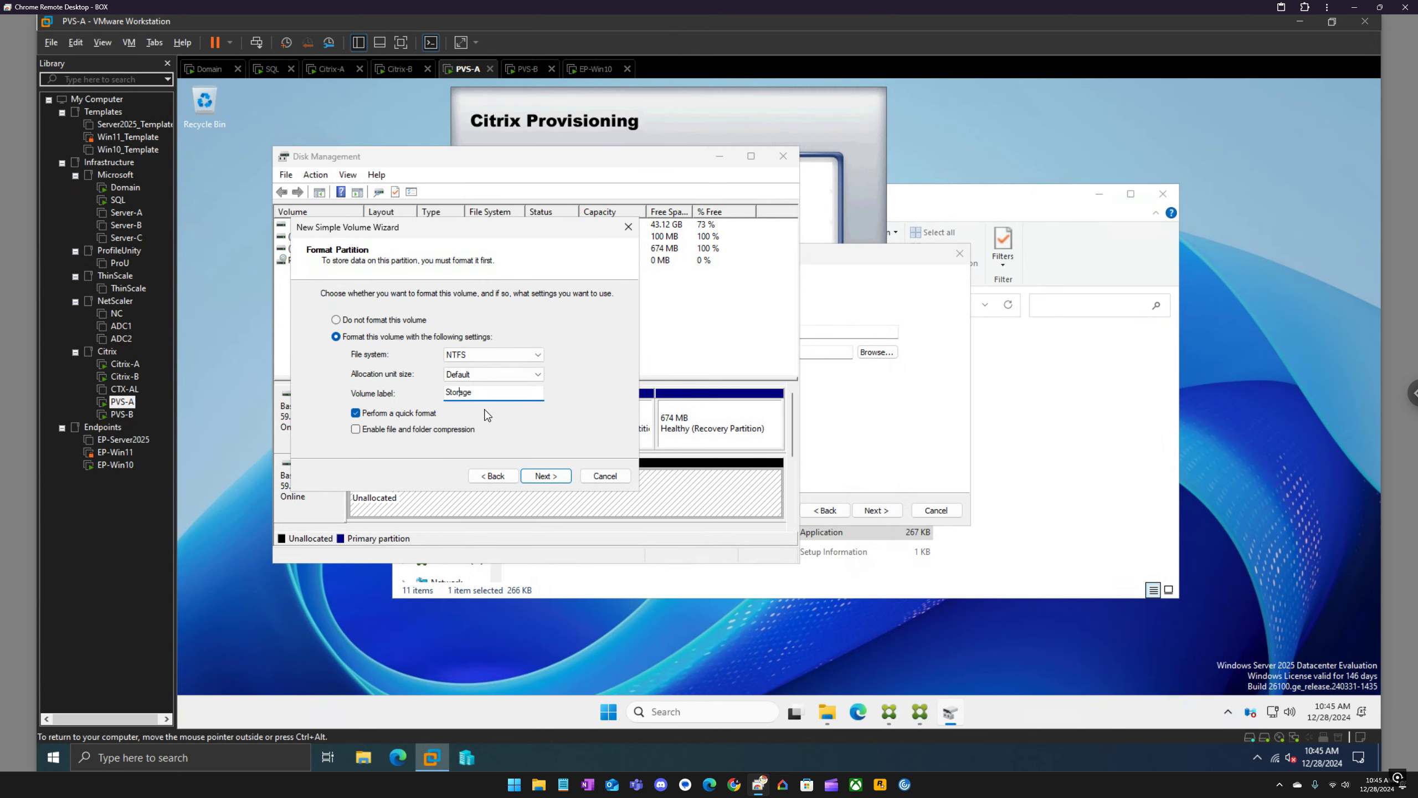
pyautogui.click(549, 477)
pyautogui.click(547, 477)
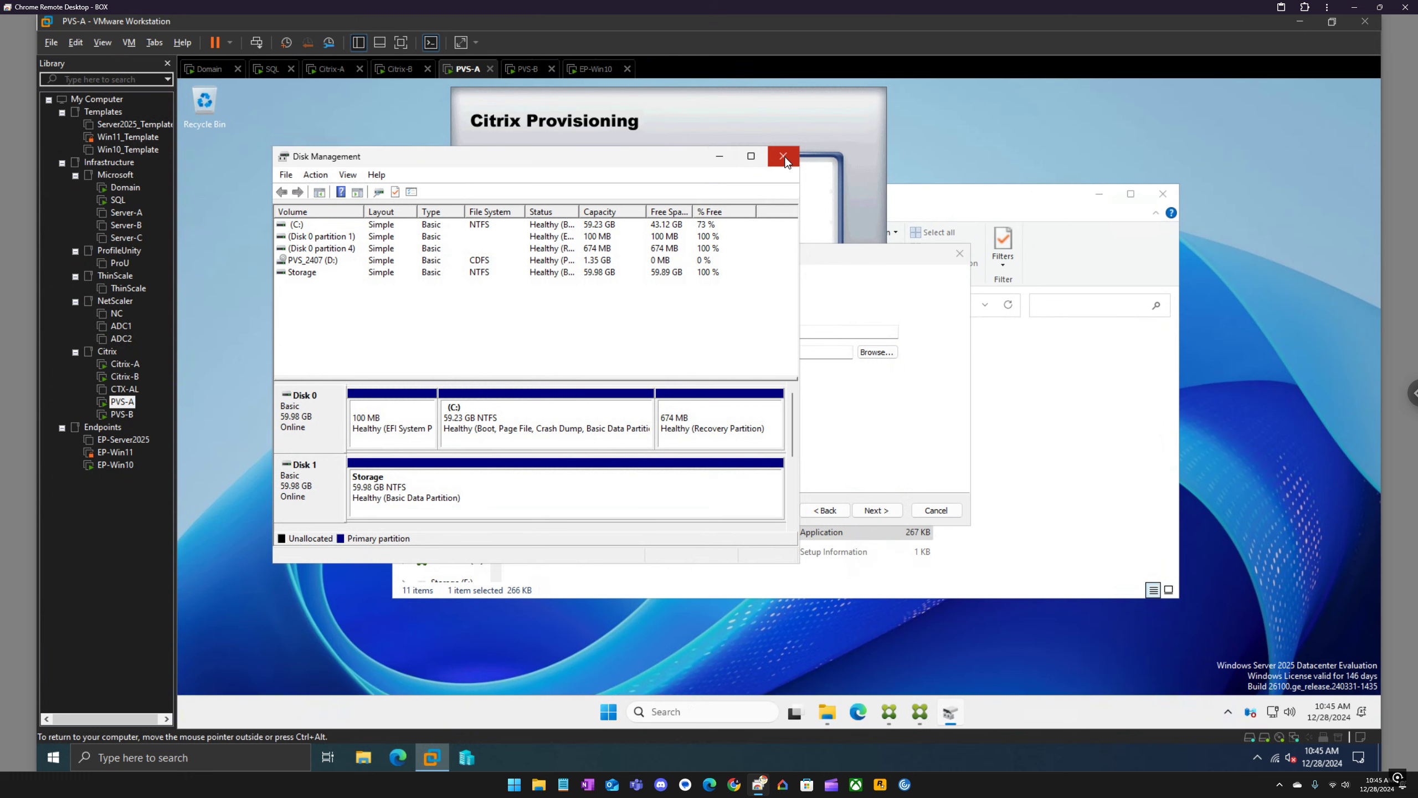
pyautogui.hotkey('alt', 'F4')
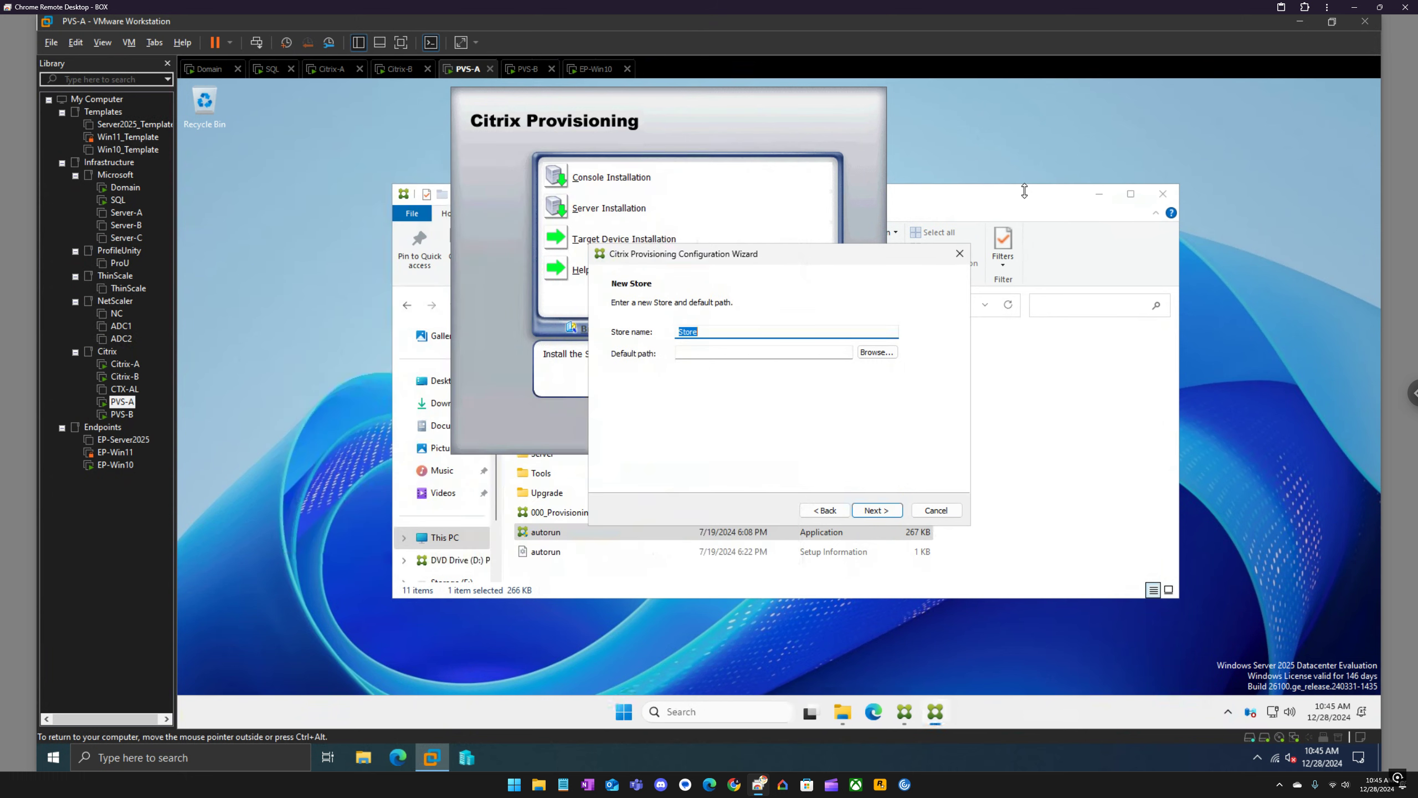
# Step: On PVS-A, enable advanced sharing for the Storage (E:) drive with the share name Storage
pyautogui.click(1027, 193)
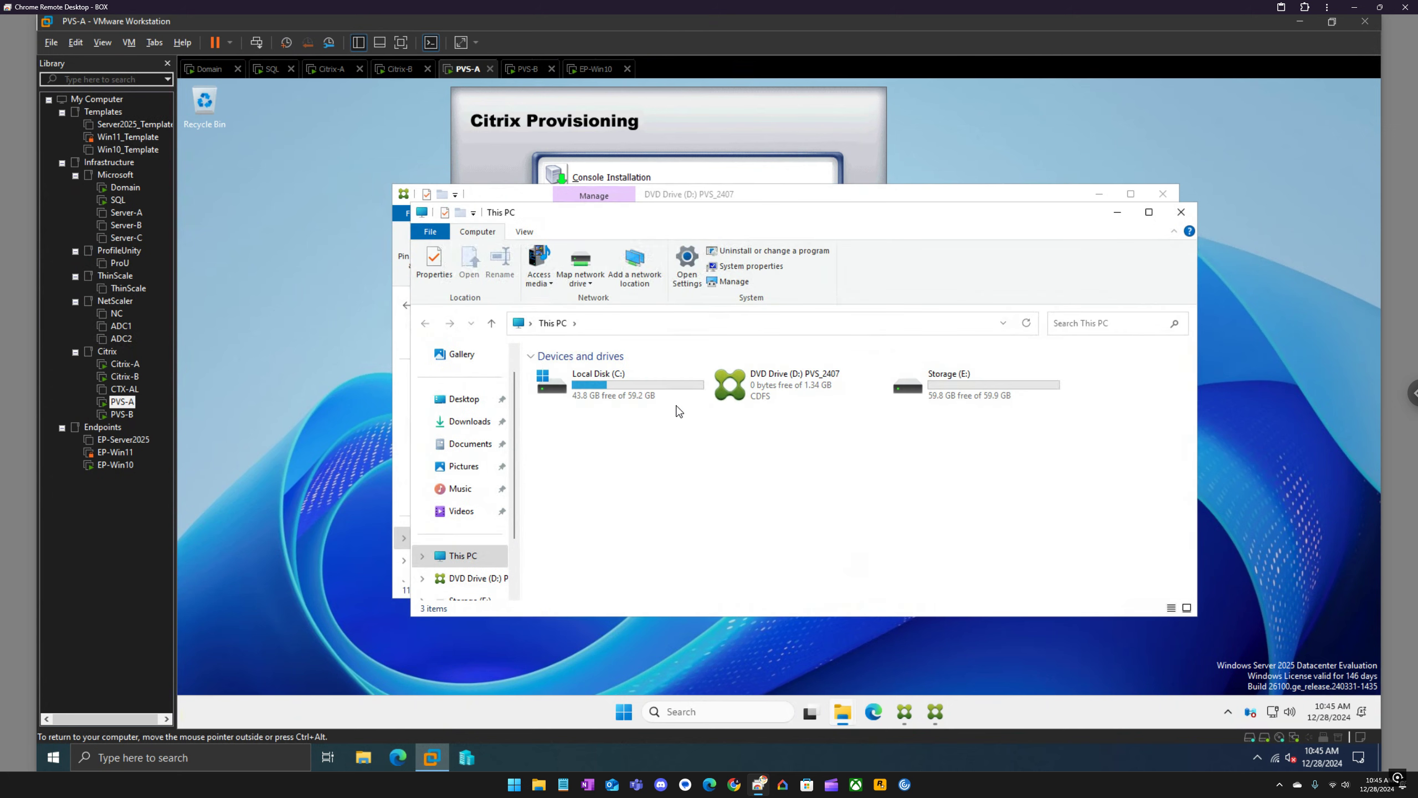
pyautogui.rightClick(958, 375)
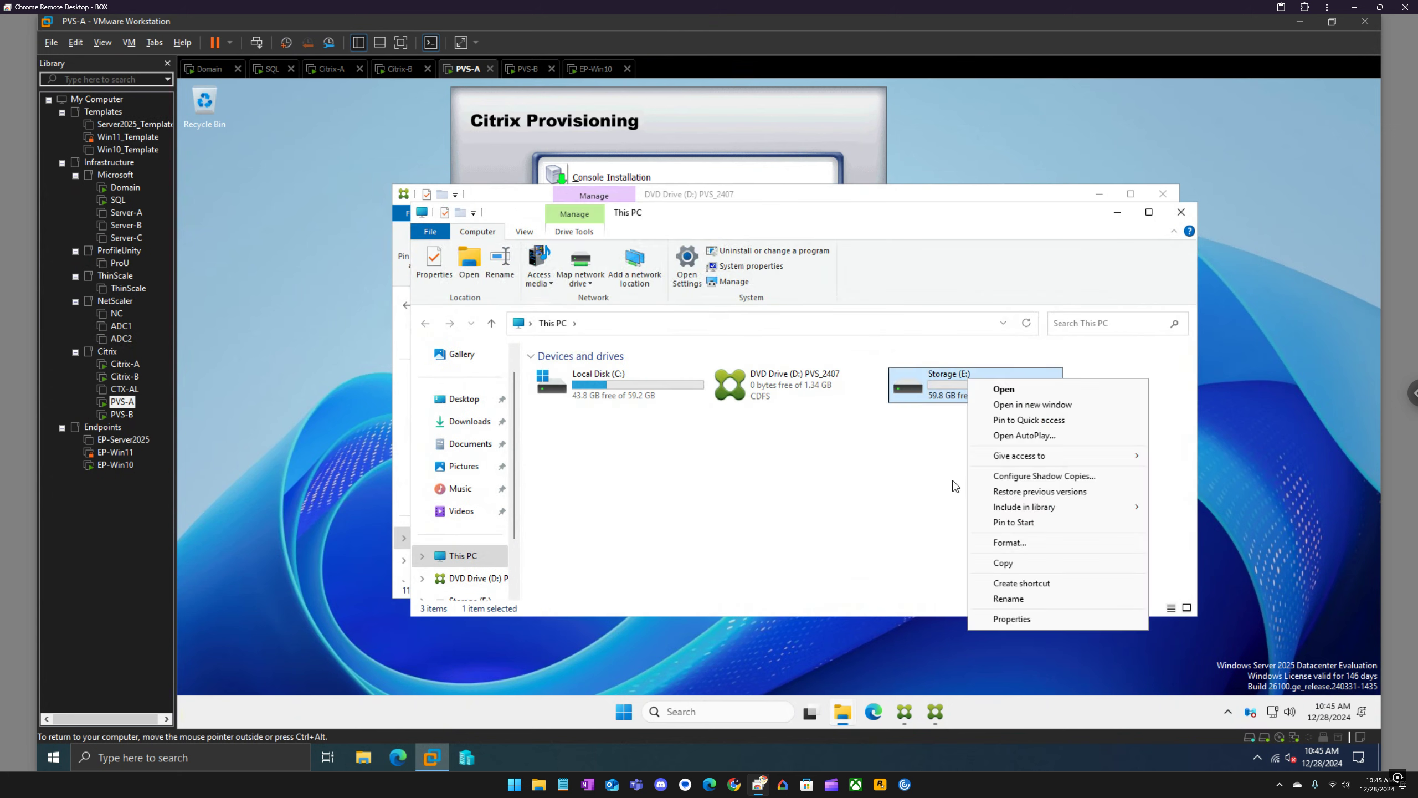
pyautogui.click(1012, 618)
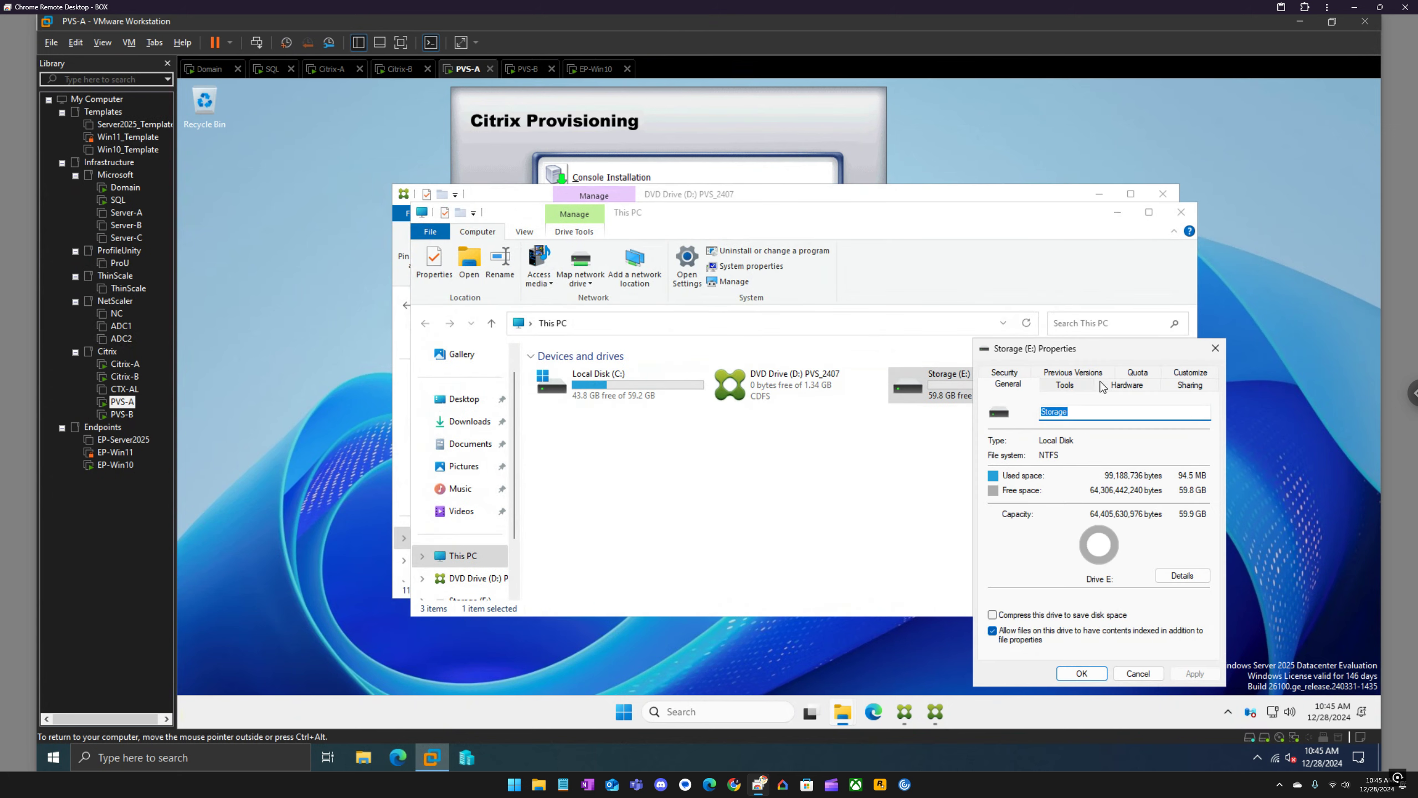
pyautogui.click(1193, 387)
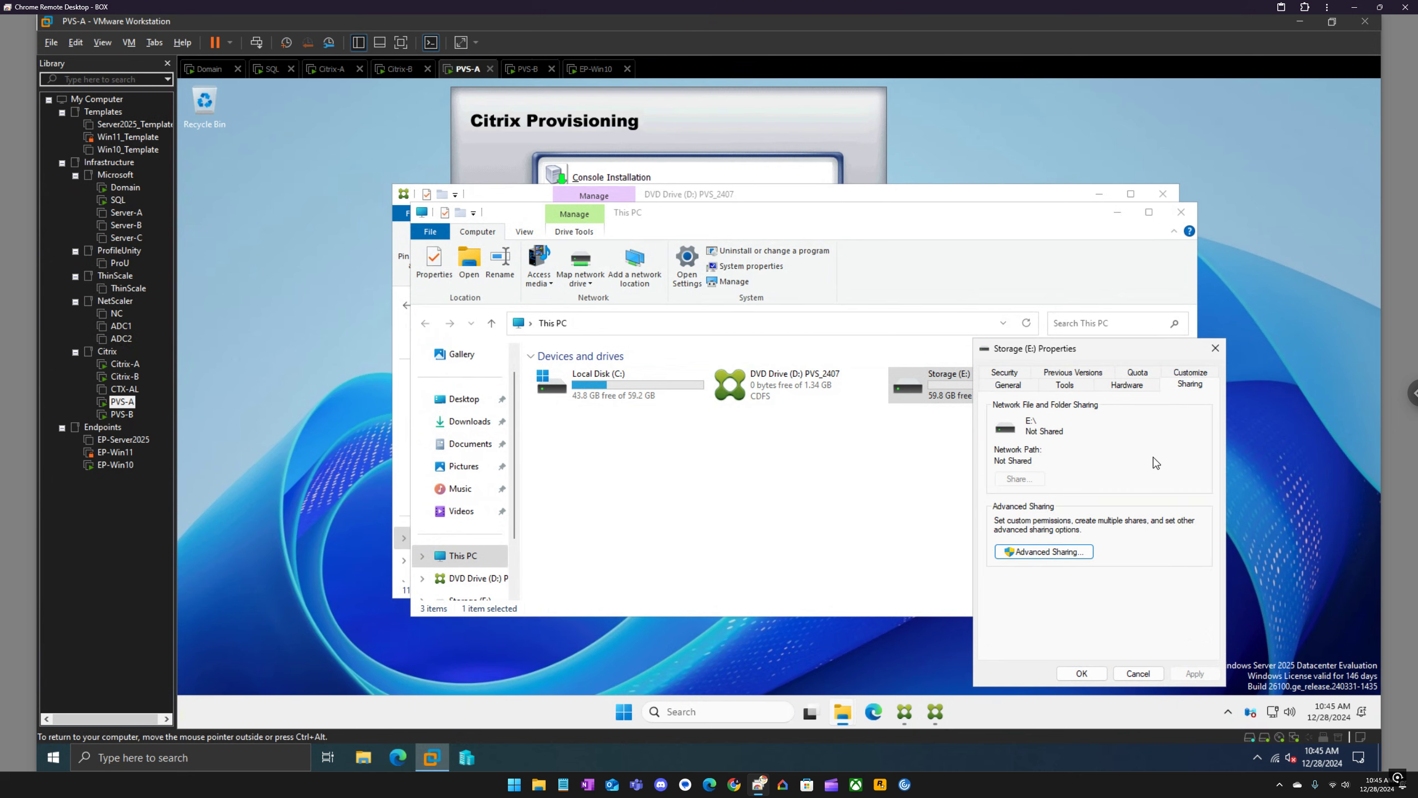
pyautogui.click(1055, 550)
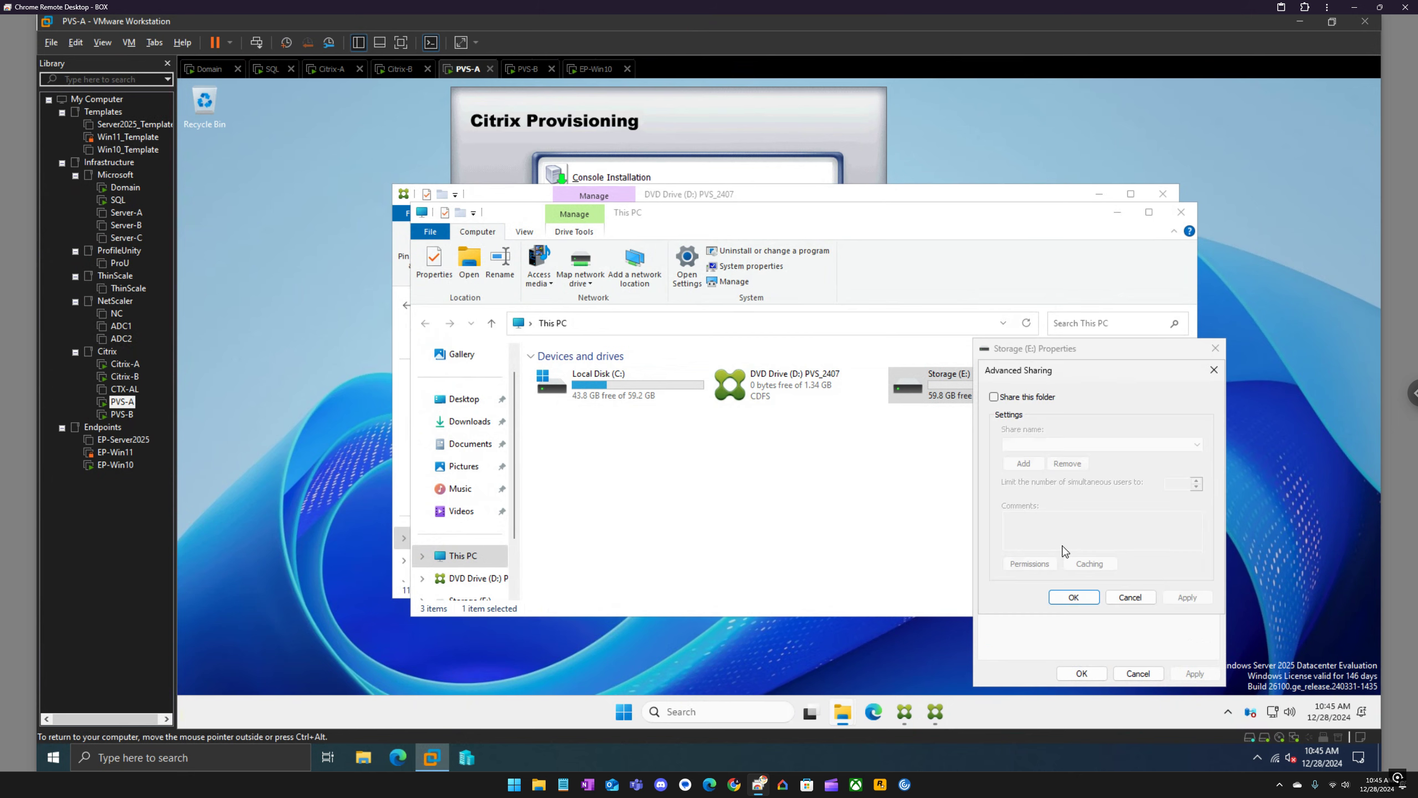
pyautogui.click(1024, 398)
pyautogui.click(1026, 443)
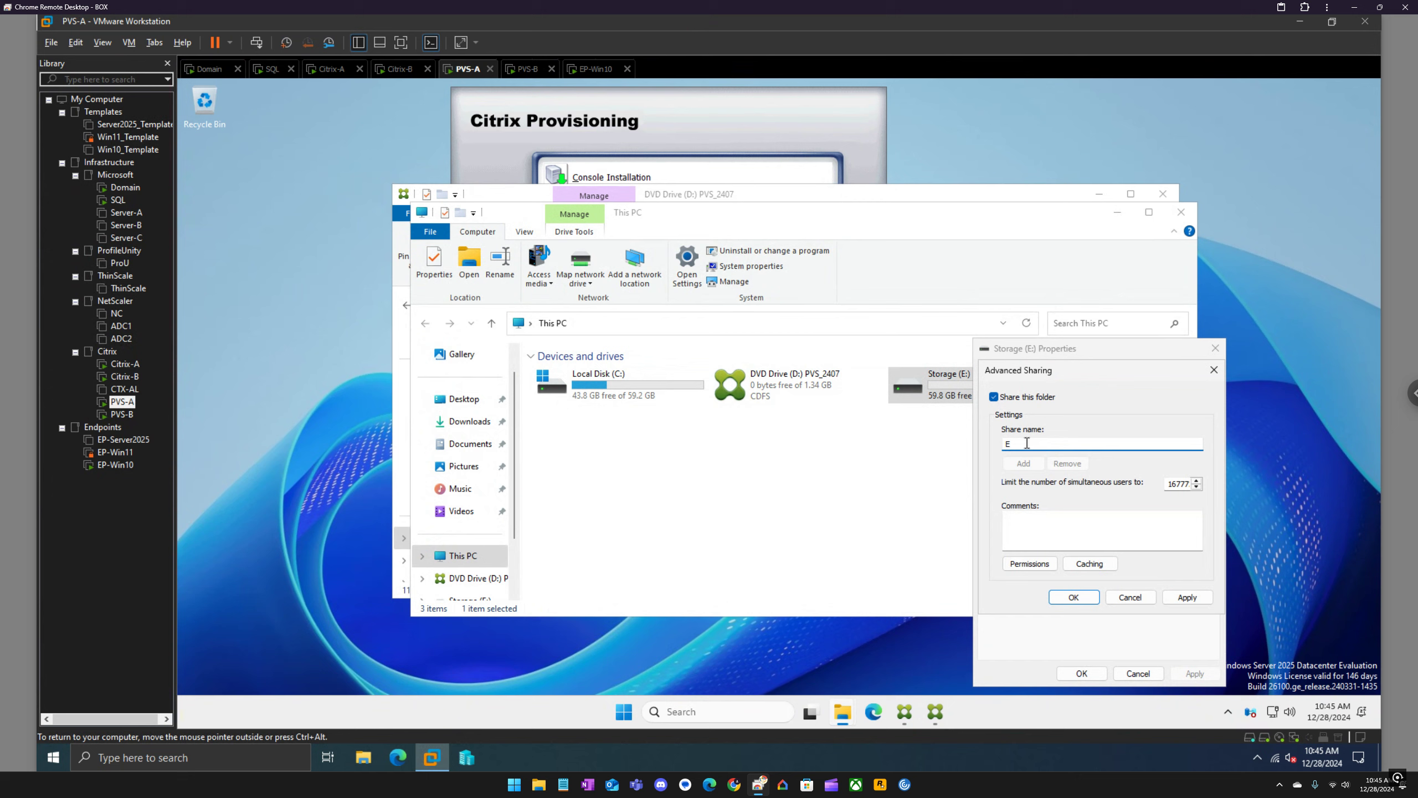
pyautogui.write('Storage')
# Step: Set the Storage share's offline settings so that no files or programs from the shared folder are available offline
pyautogui.click(1089, 563)
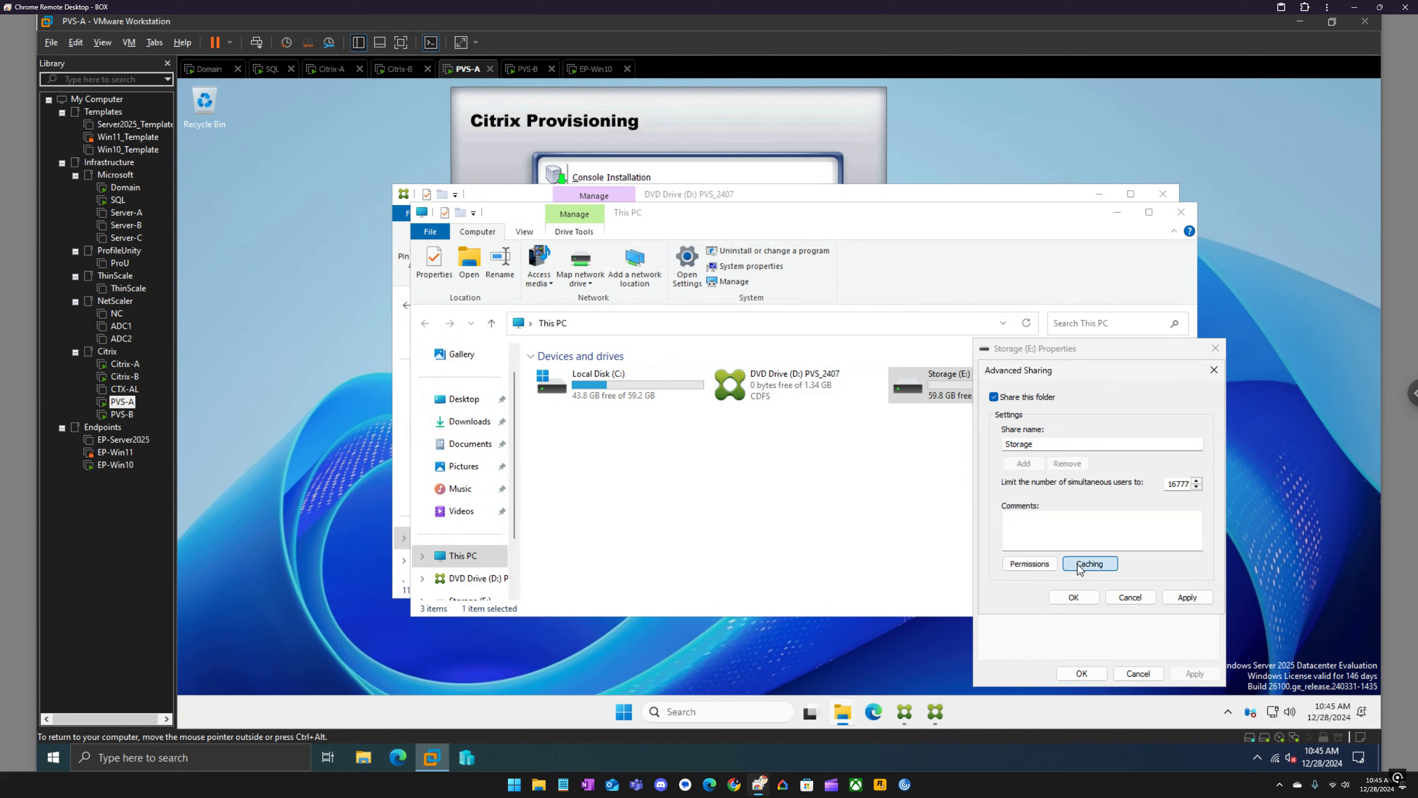
pyautogui.click(998, 463)
pyautogui.click(1153, 611)
# Step: Allow Everyone Full Control in the Storage share's permissions and apply the advanced sharing settings
pyautogui.click(1029, 562)
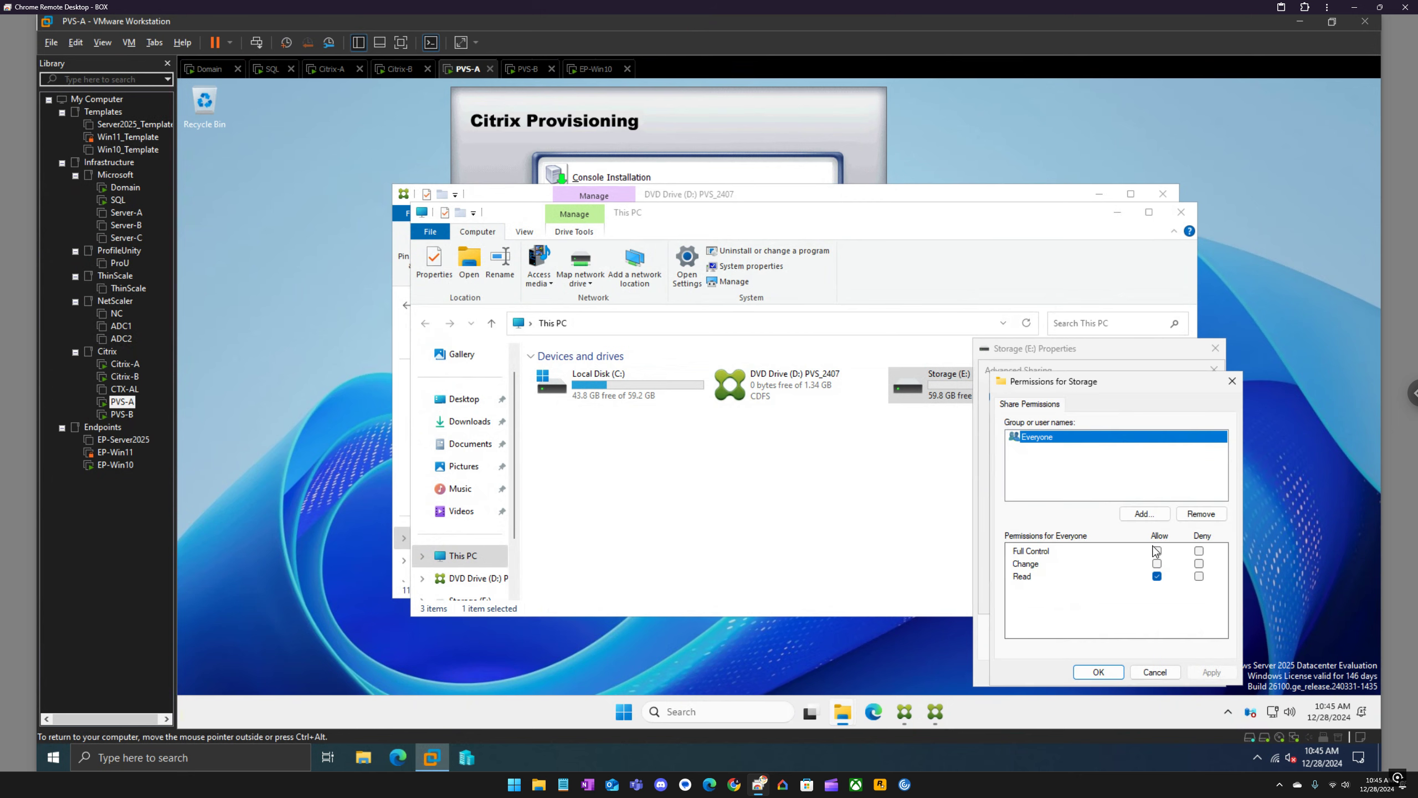
pyautogui.click(1157, 551)
pyautogui.click(1211, 672)
pyautogui.click(1111, 671)
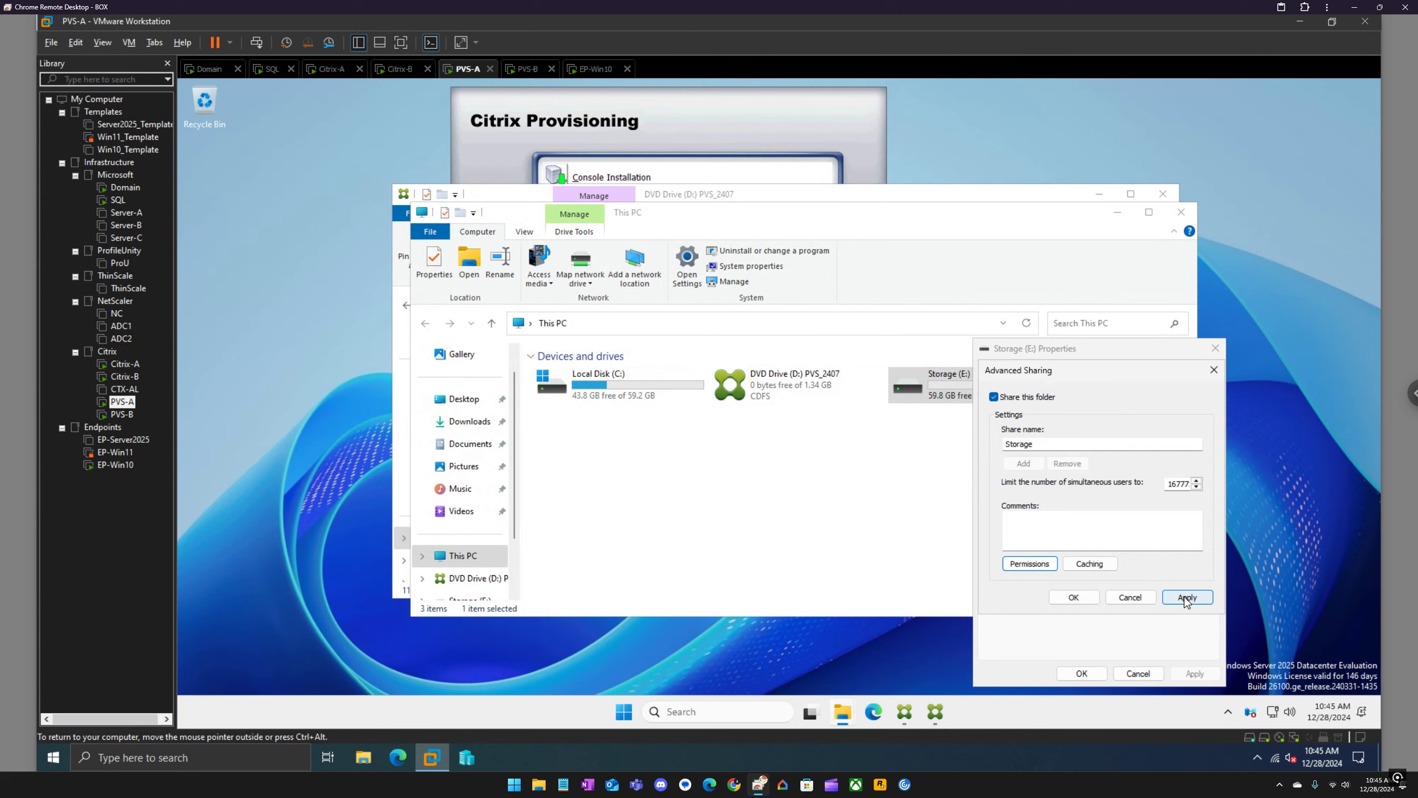
pyautogui.click(1180, 598)
pyautogui.click(1074, 597)
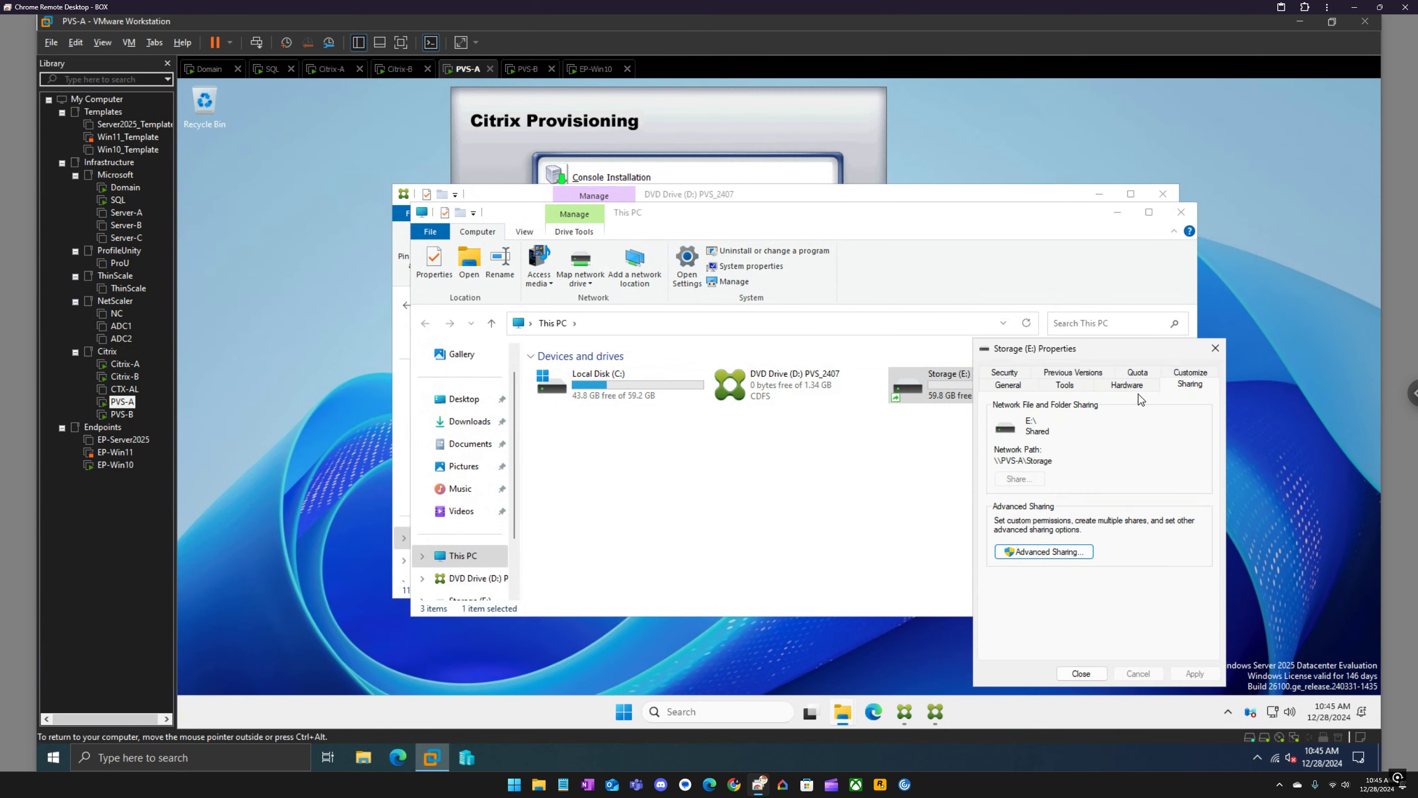
# Step: Edit the Everyone entry in the E: drive's advanced security settings to allow Full control, apply it, and close the drive properties
pyautogui.click(1005, 375)
pyautogui.click(1178, 631)
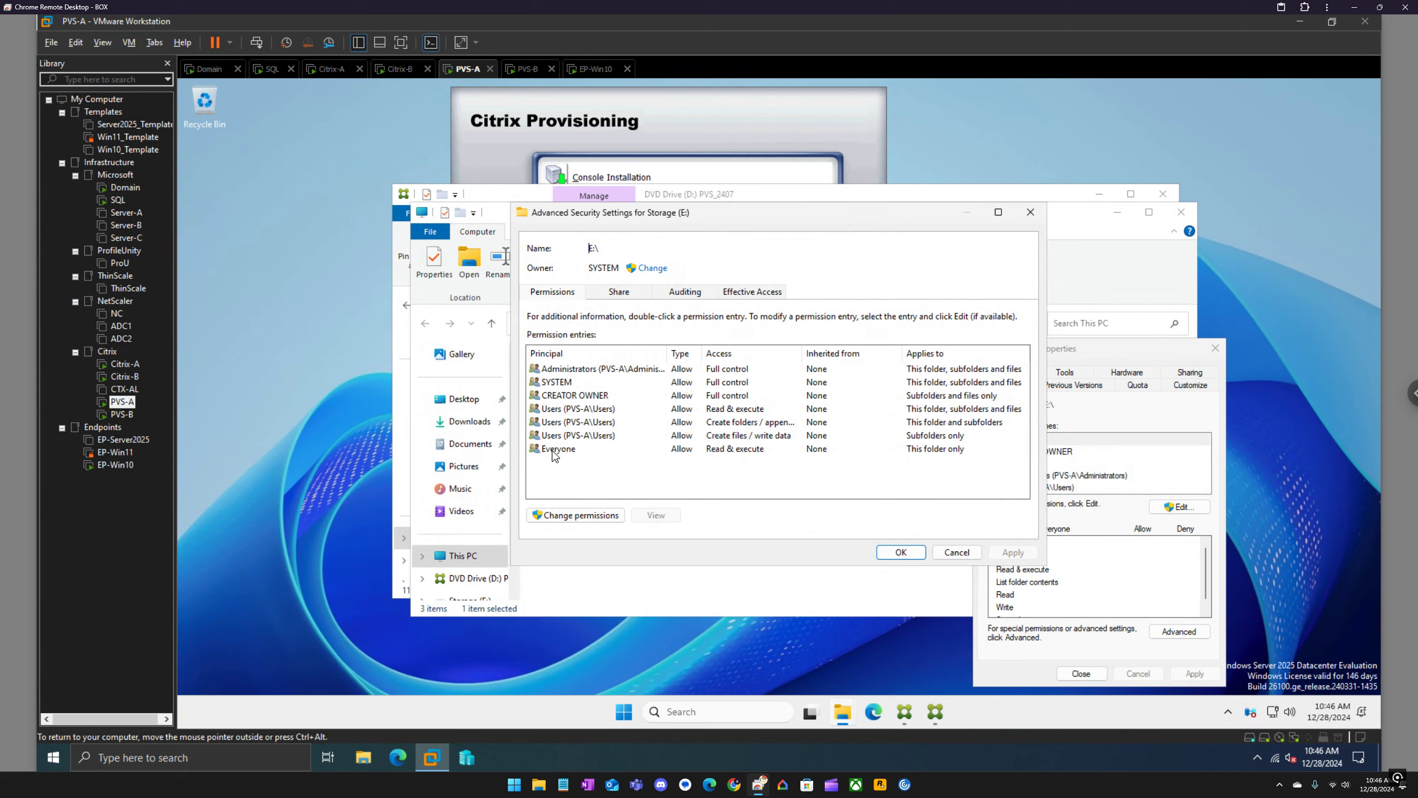
pyautogui.click(556, 454)
pyautogui.click(606, 515)
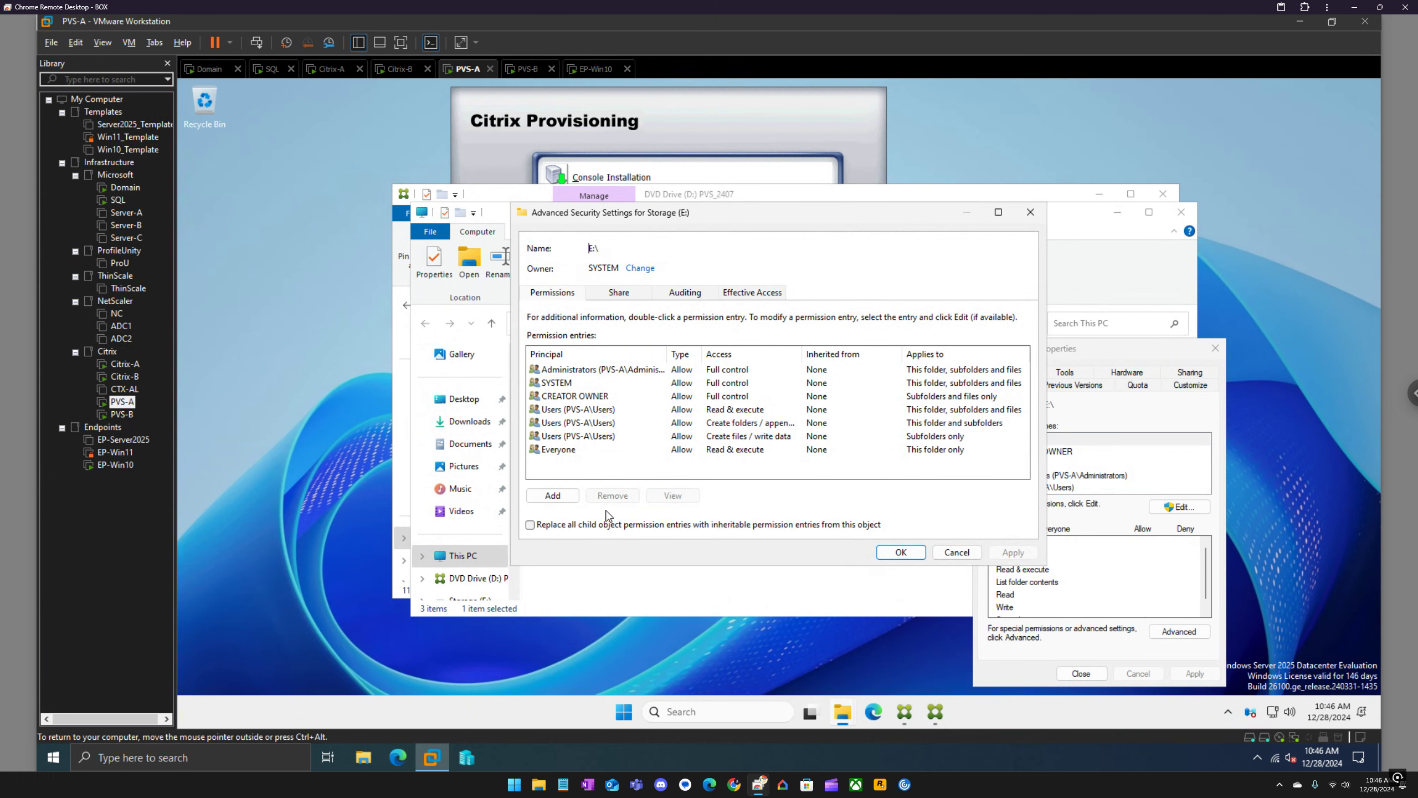
pyautogui.click(596, 452)
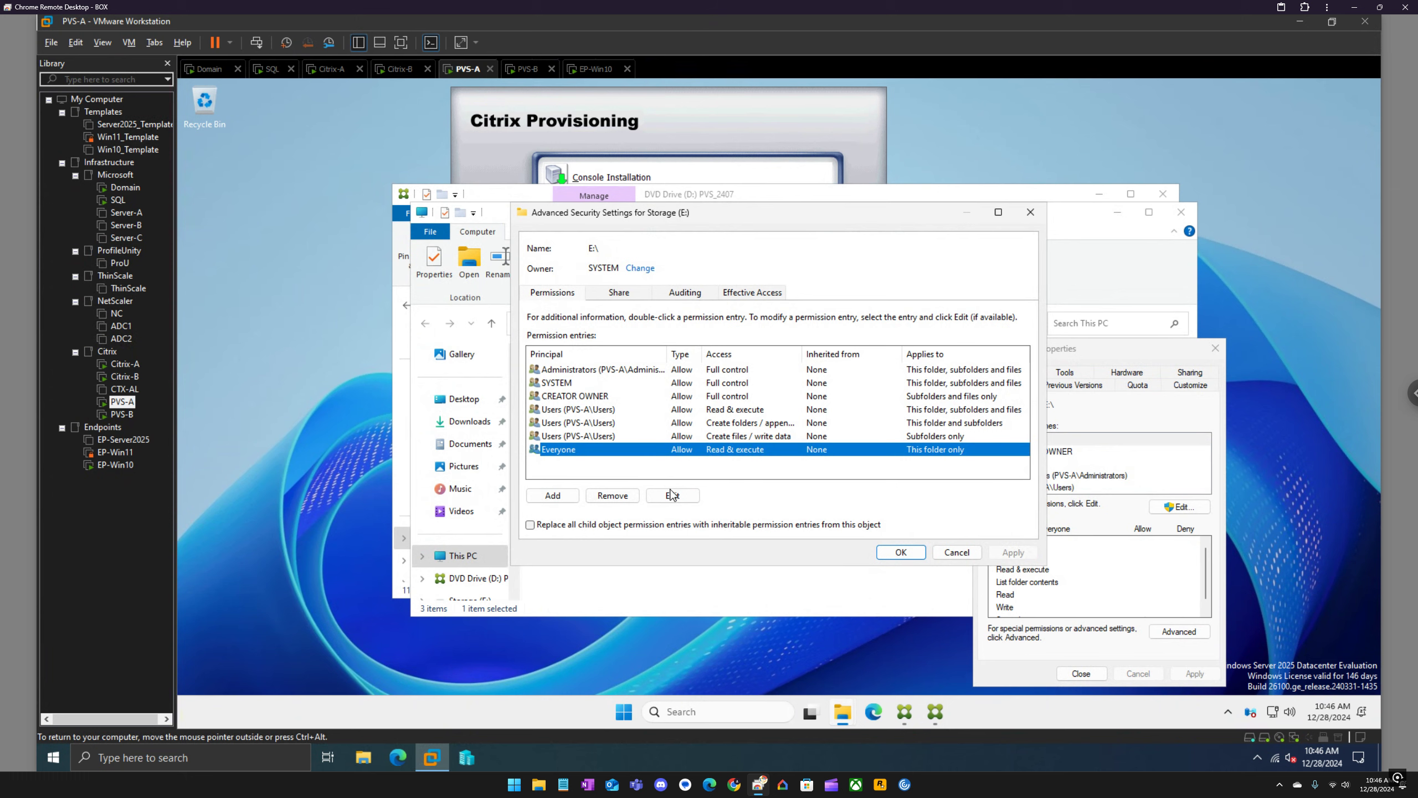
pyautogui.click(672, 495)
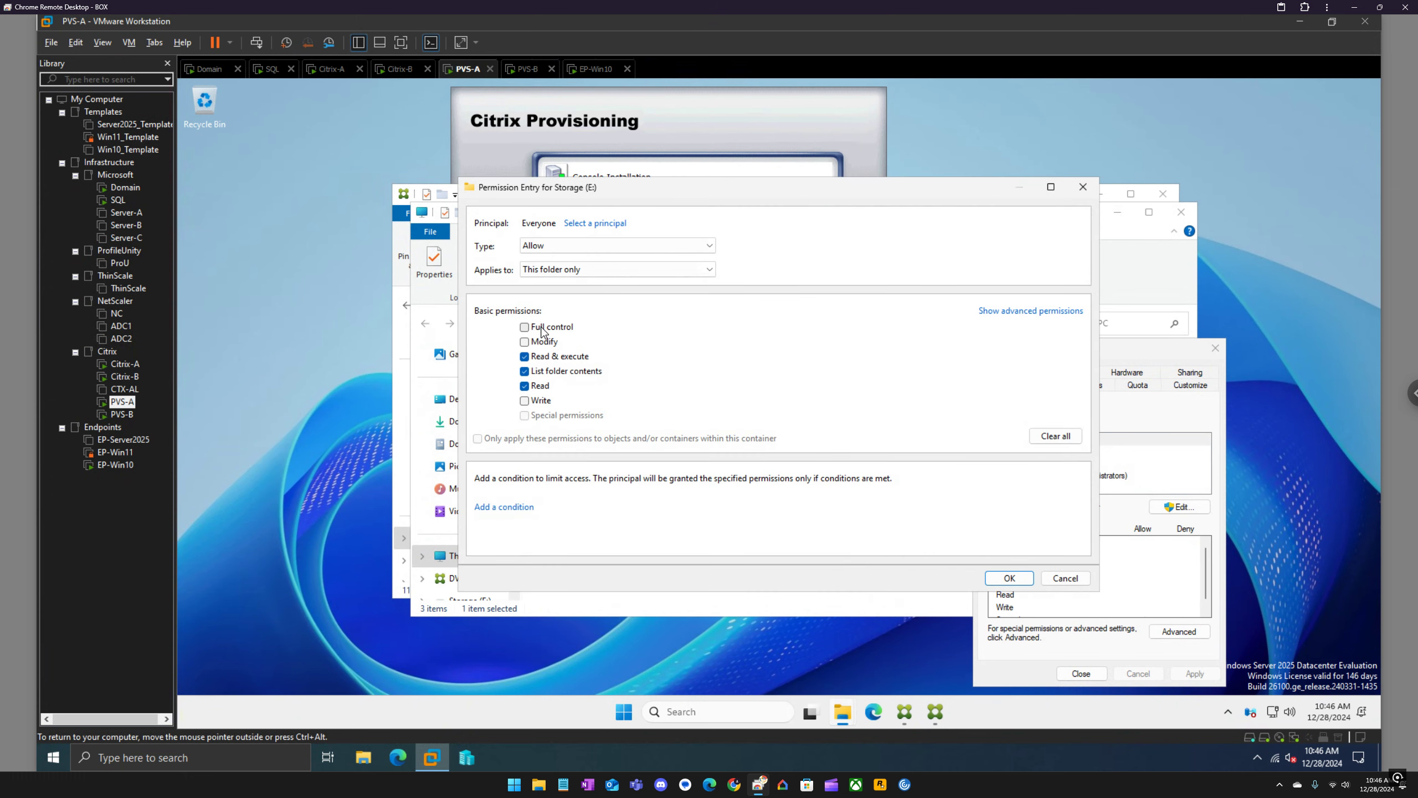
pyautogui.click(542, 327)
pyautogui.click(1002, 578)
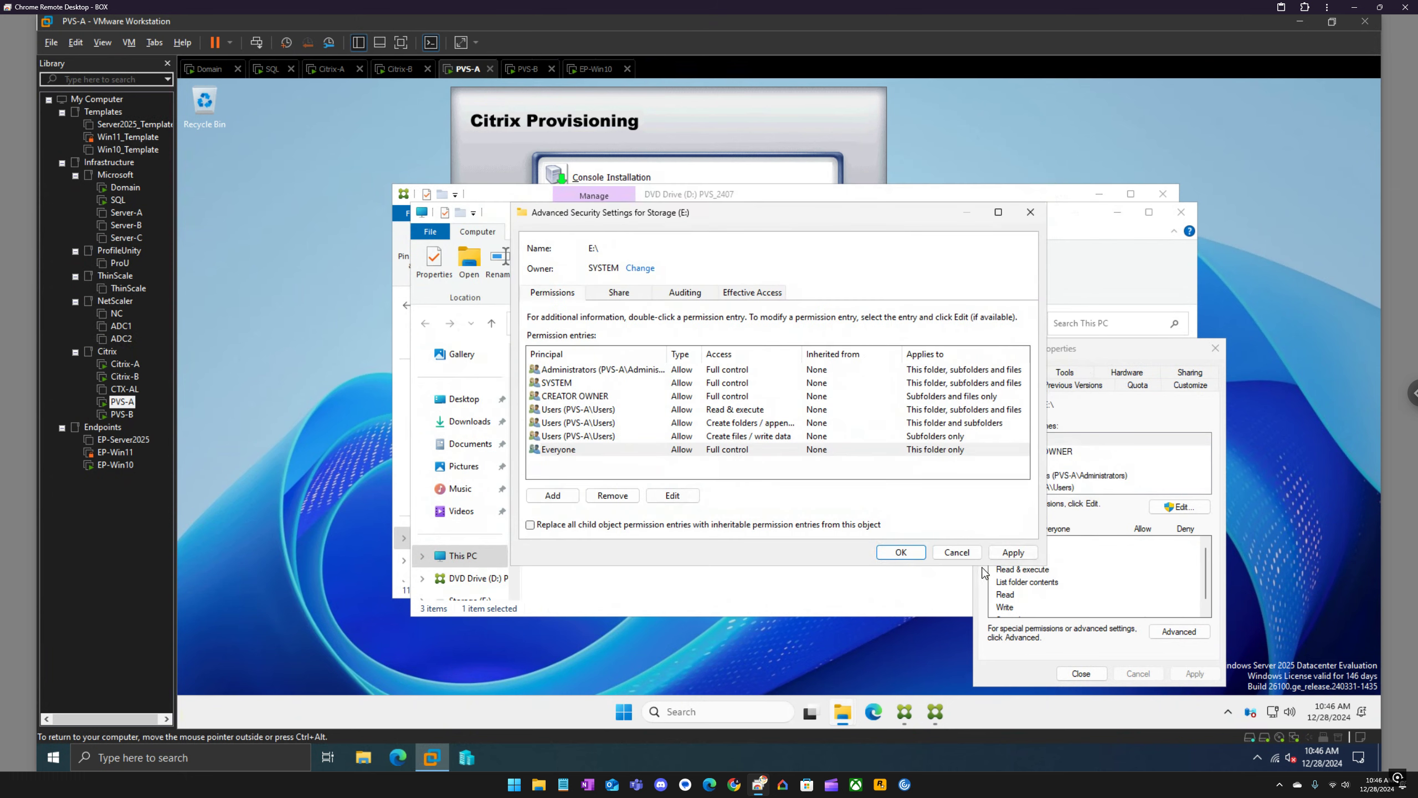
pyautogui.click(1018, 553)
pyautogui.click(901, 552)
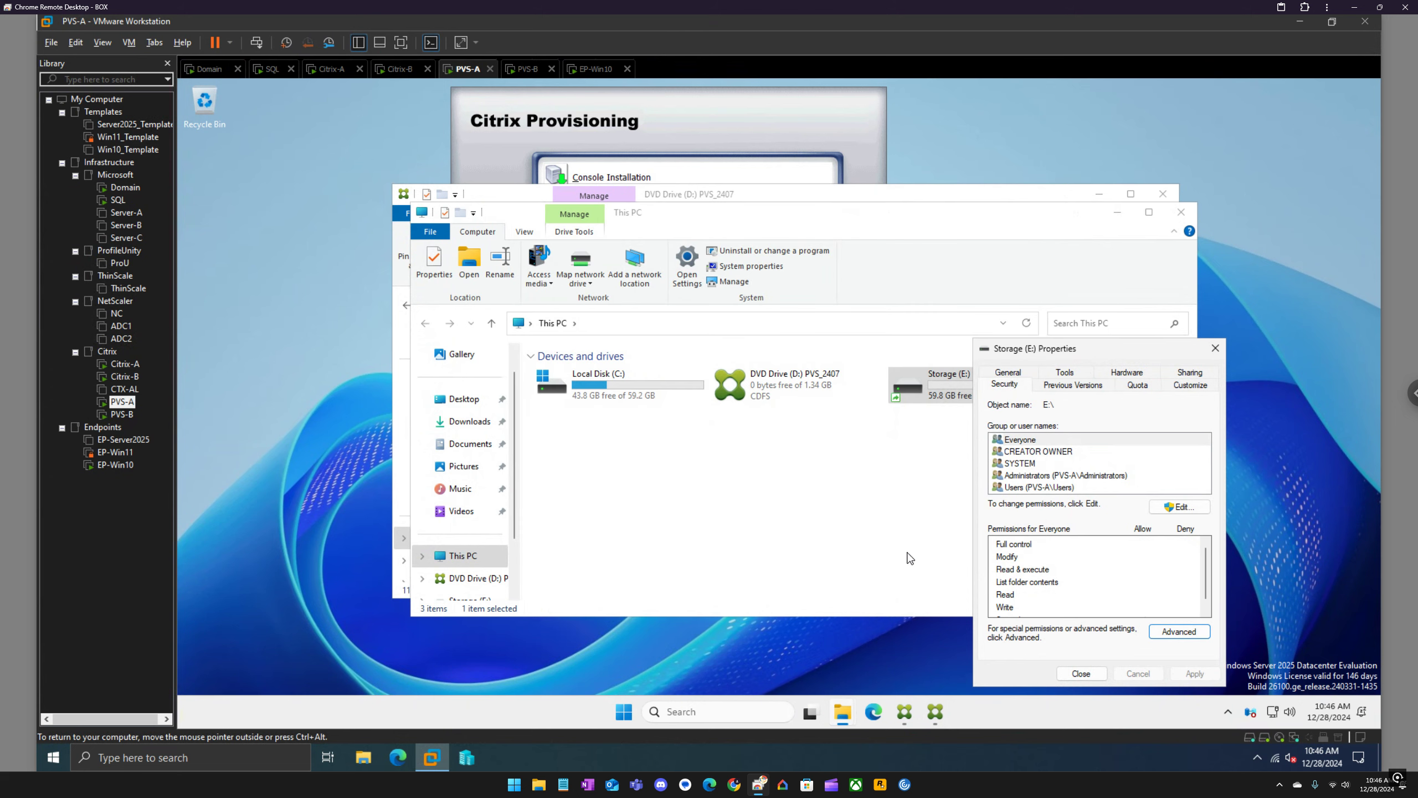
pyautogui.click(1081, 673)
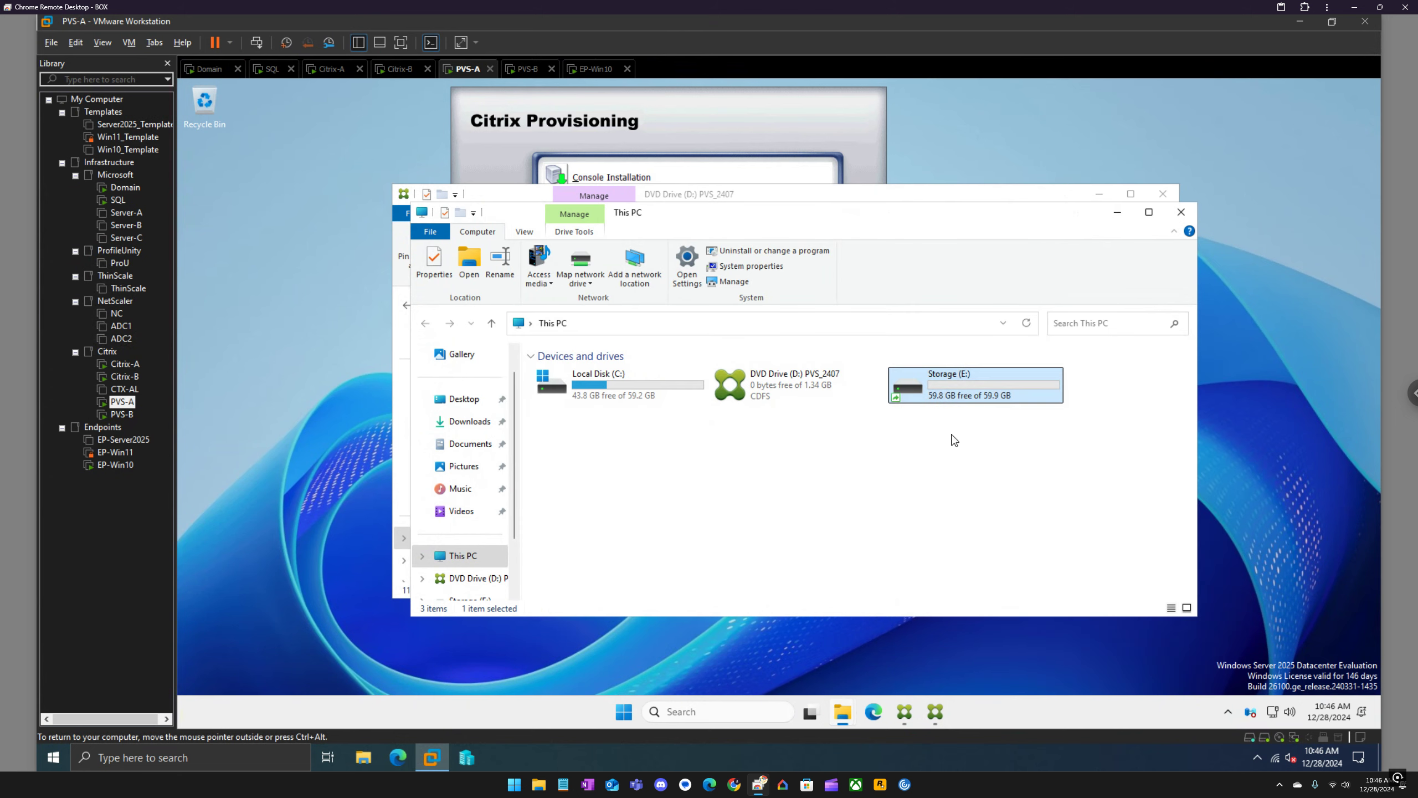
# Step: Switch to PVS-B, open Disk Management, bring Disk 1 online and initialize it
pyautogui.click(538, 67)
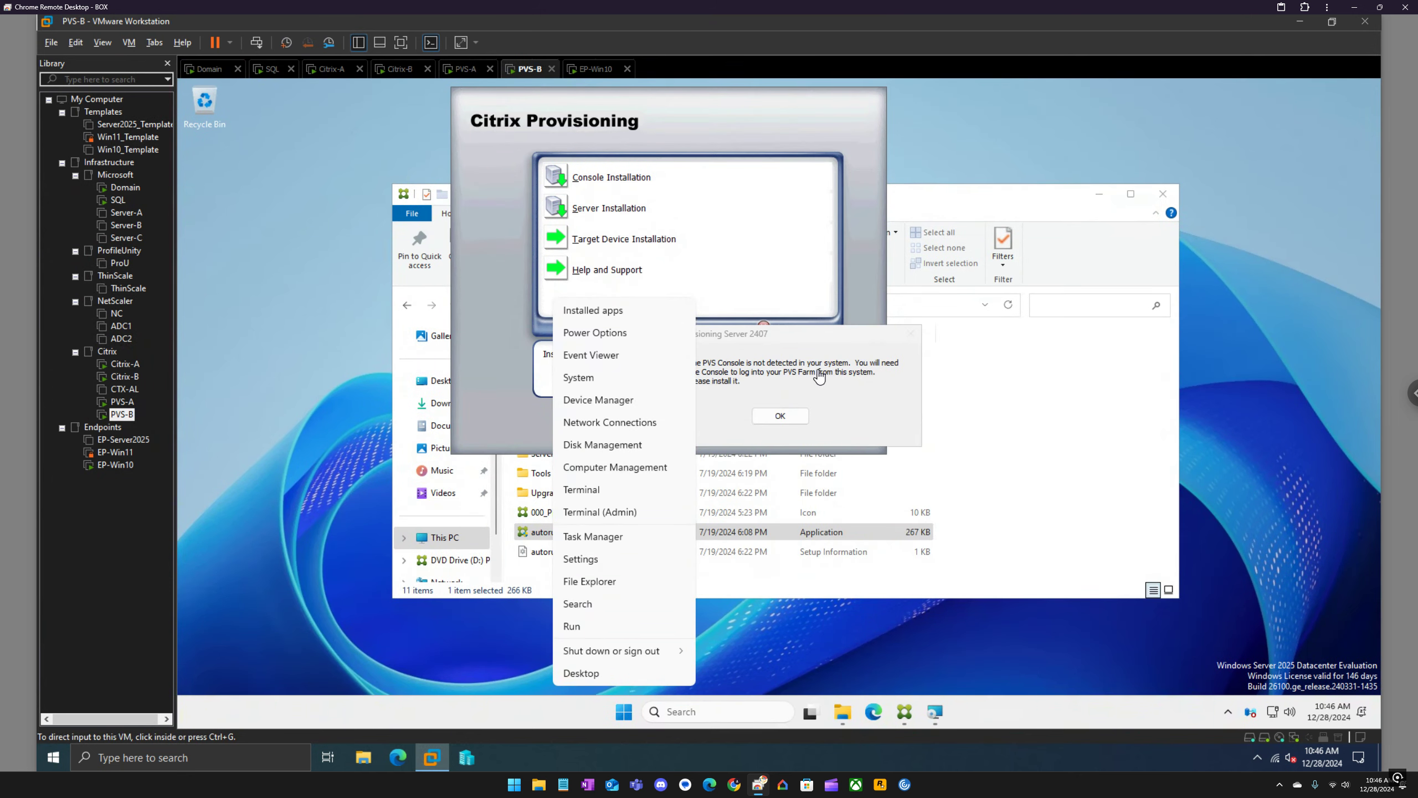
pyautogui.click(580, 446)
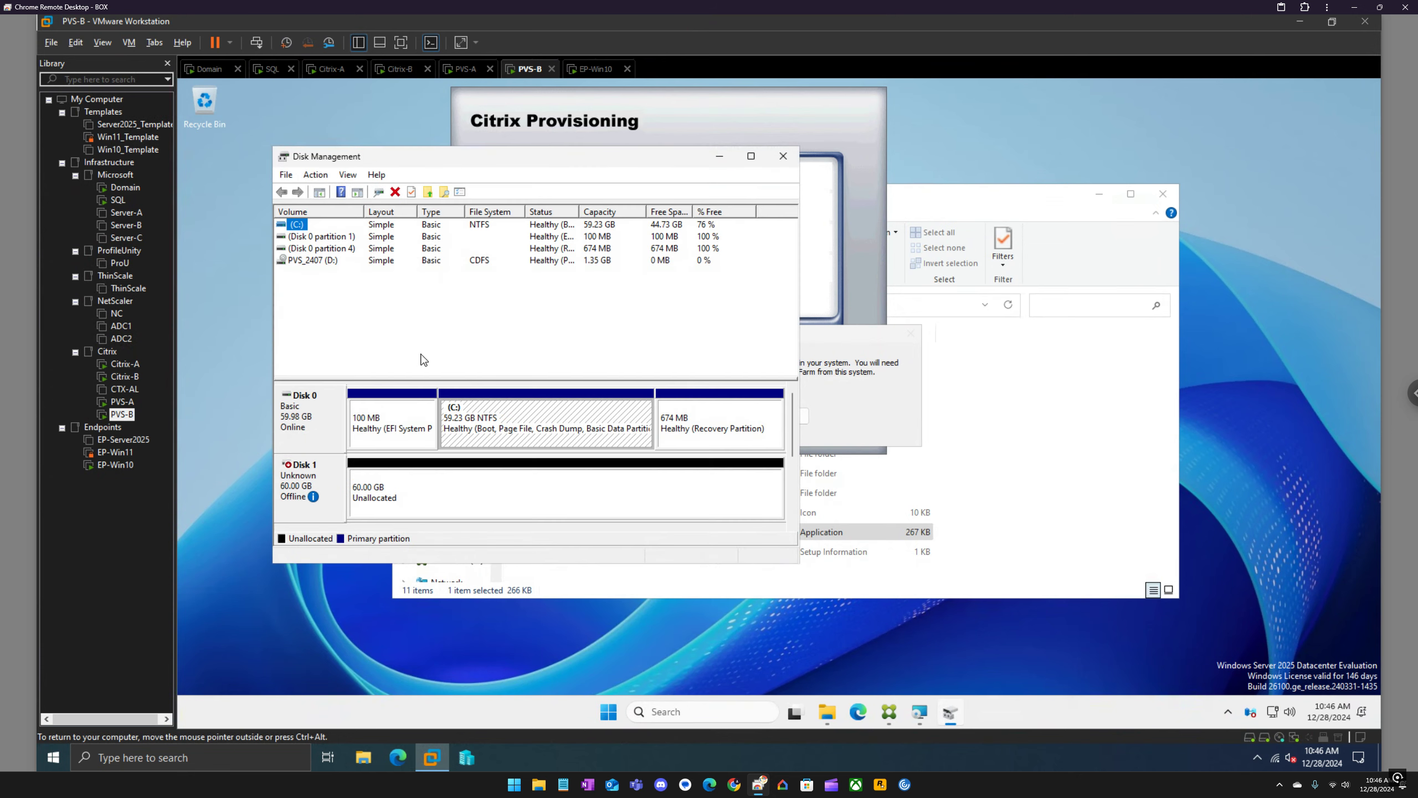
pyautogui.rightClick(316, 474)
pyautogui.click(344, 483)
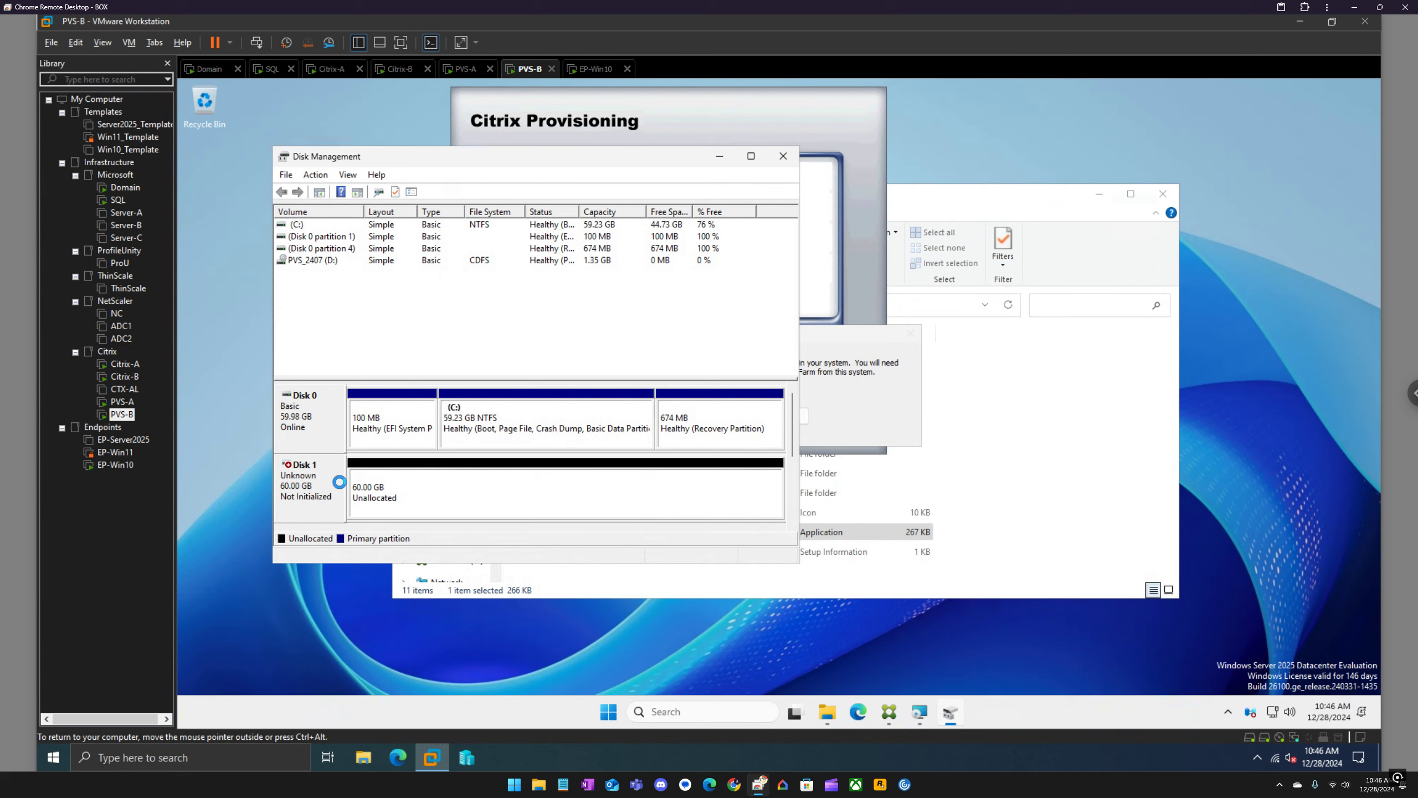
pyautogui.rightClick(310, 485)
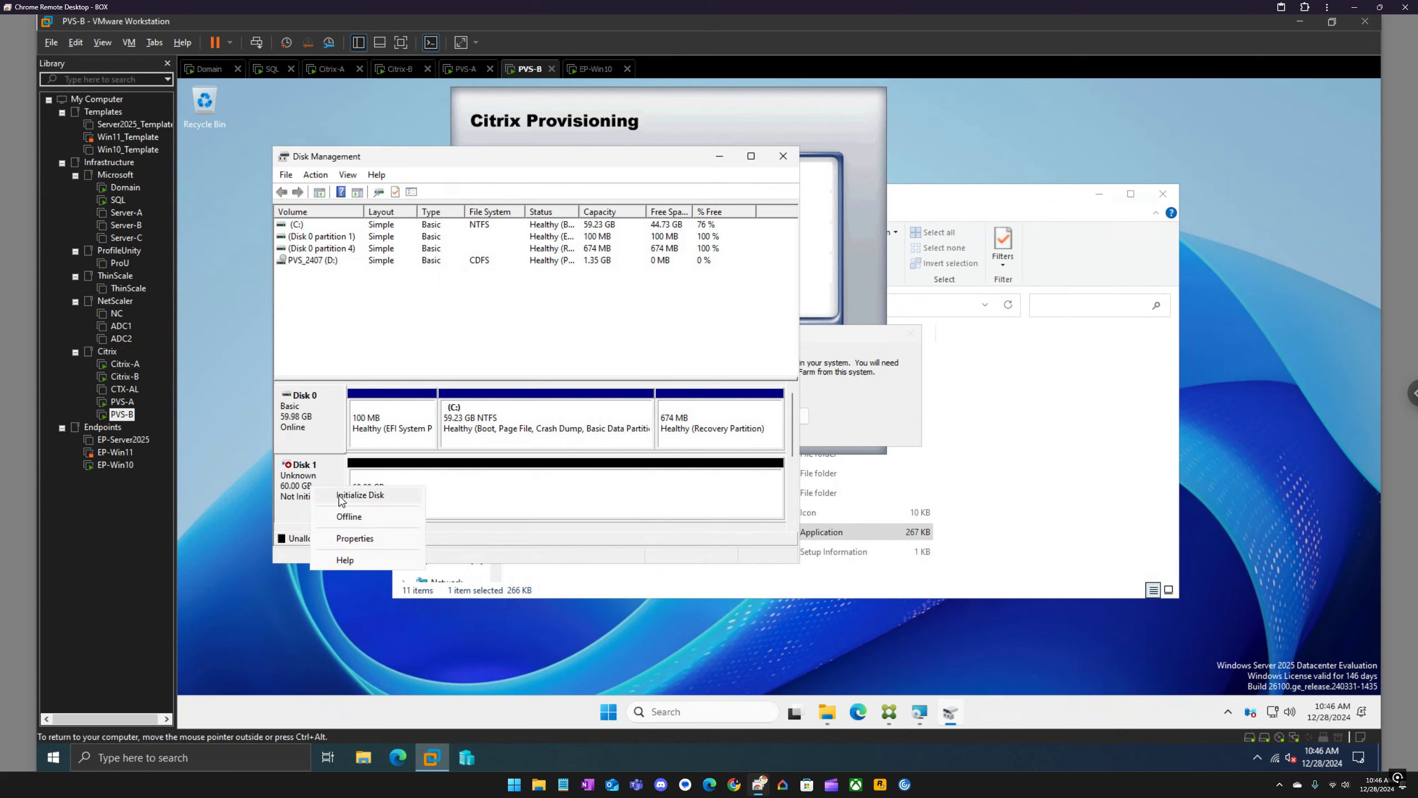
pyautogui.click(341, 494)
pyautogui.click(579, 446)
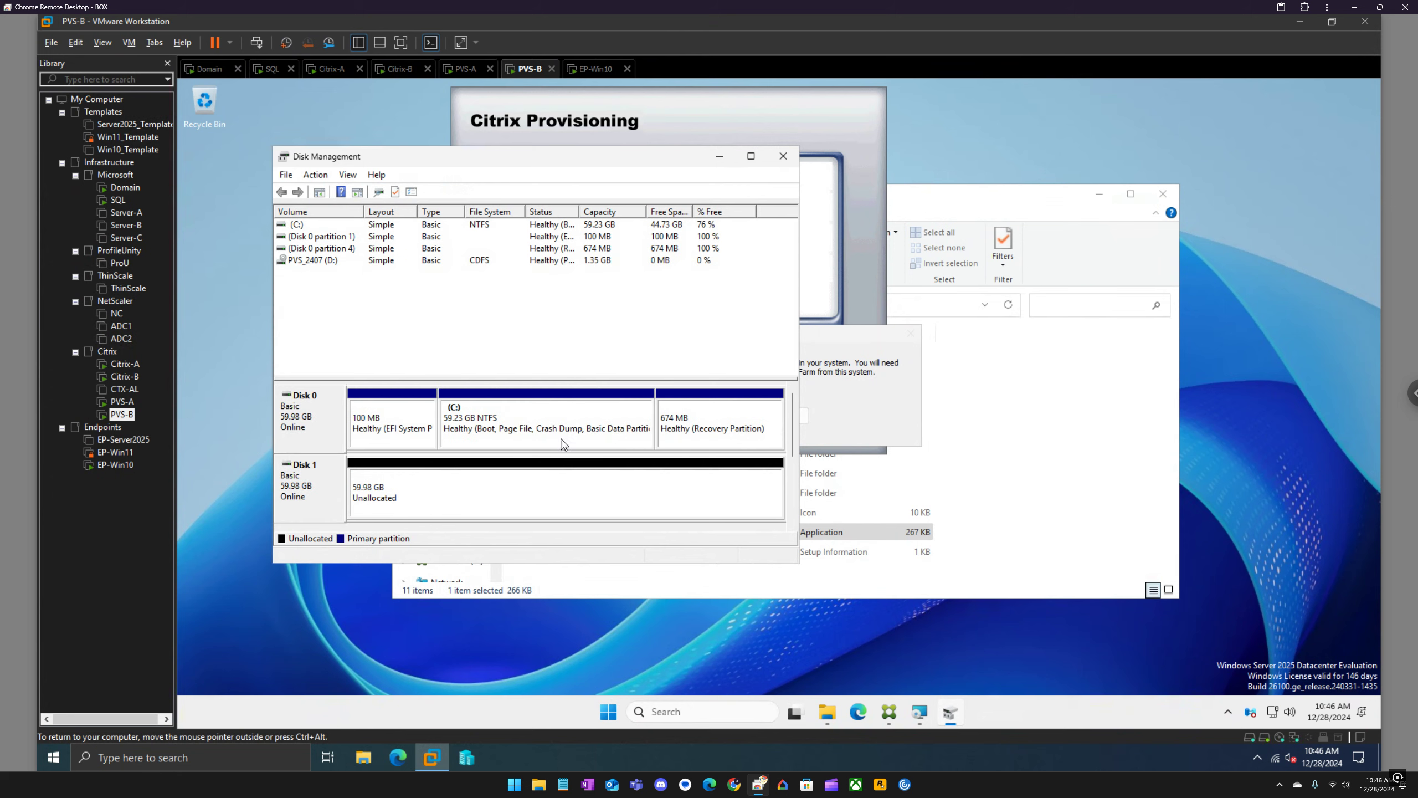
# Step: Set up a new simple volume on PVS-B's unallocated Disk 1 at the default size with drive letter E
pyautogui.rightClick(449, 479)
pyautogui.click(484, 484)
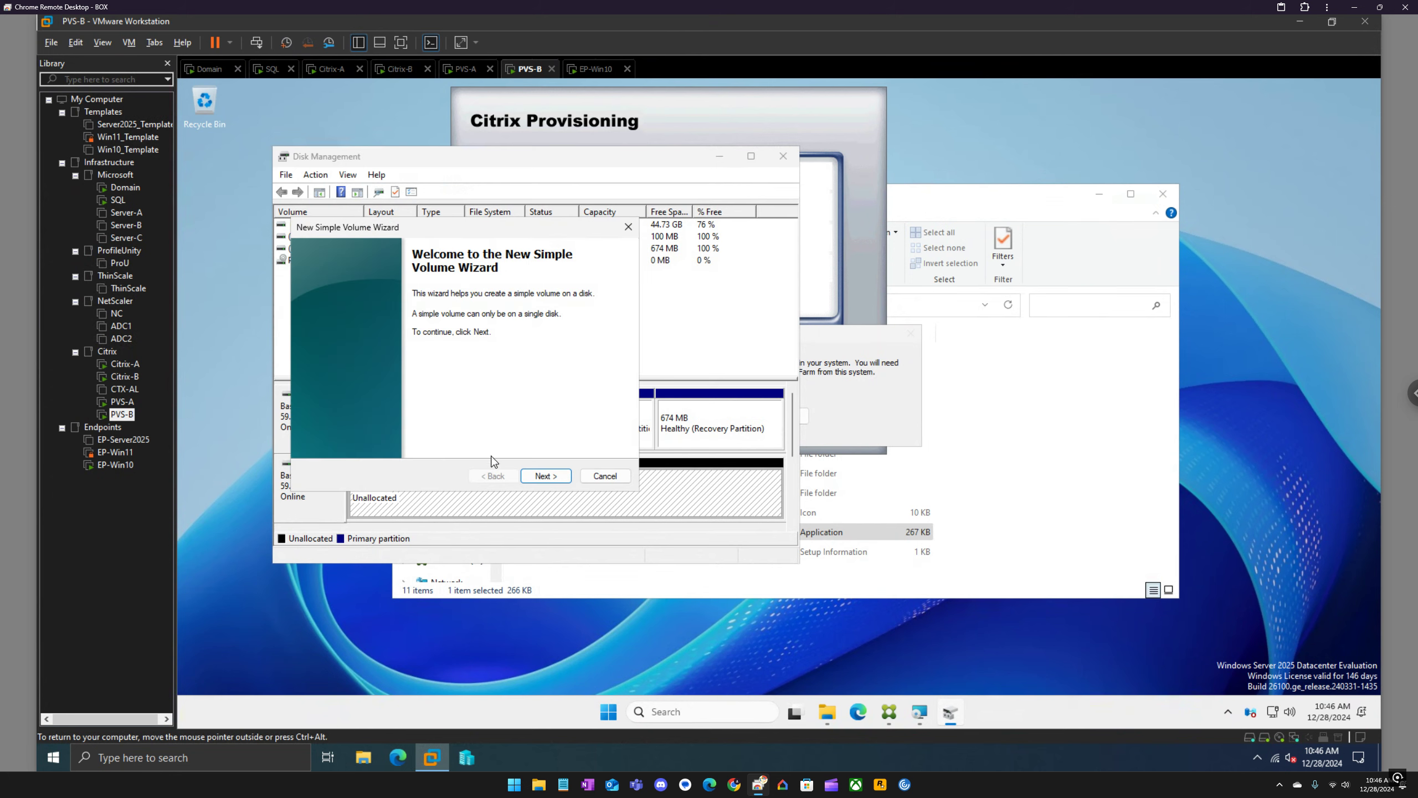
pyautogui.click(543, 480)
pyautogui.click(543, 480)
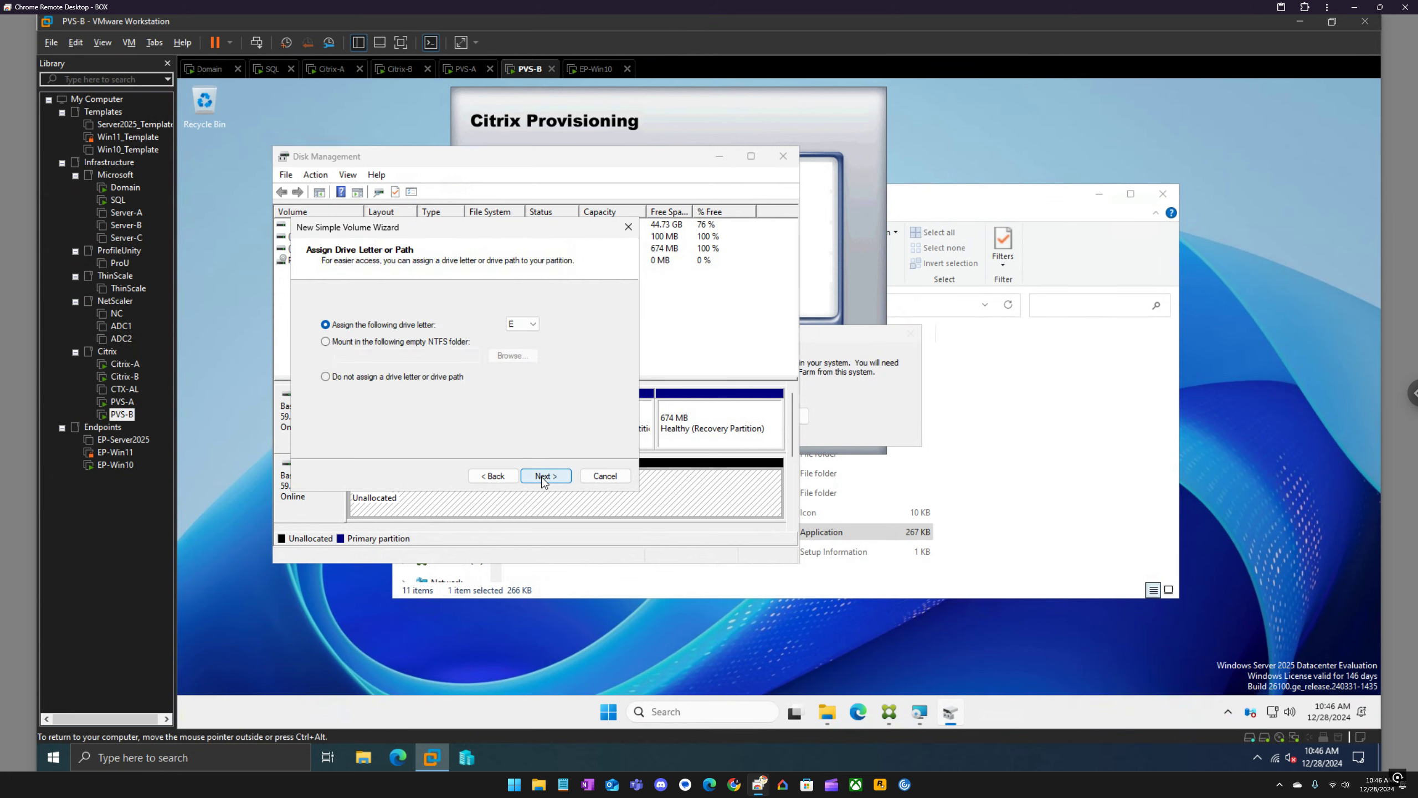
pyautogui.click(543, 480)
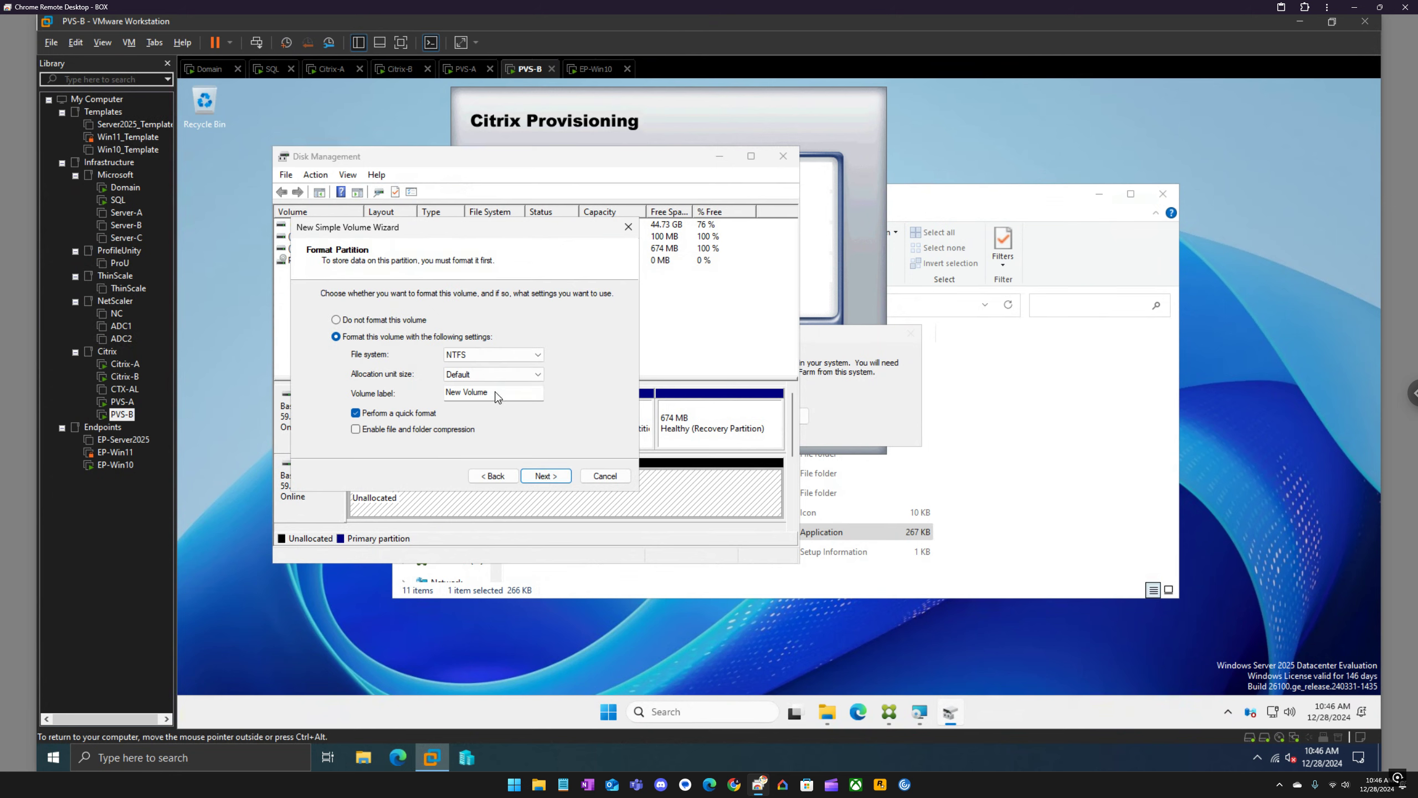
# Step: Label PVS-B's new volume Storage and create it with an NTFS quick format
pyautogui.moveTo(500, 395); pyautogui.dragTo(486, 394)
pyautogui.hotkey('ctrl', 'a')
pyautogui.write('Stoooooooooooooooorage')
pyautogui.moveTo(504, 392); pyautogui.dragTo(459, 397)
pyautogui.press('BackSpace')
pyautogui.press('BackSpace')
pyautogui.press('BackSpace')
pyautogui.press('BackSpace')
pyautogui.click(545, 476)
pyautogui.click(538, 476)
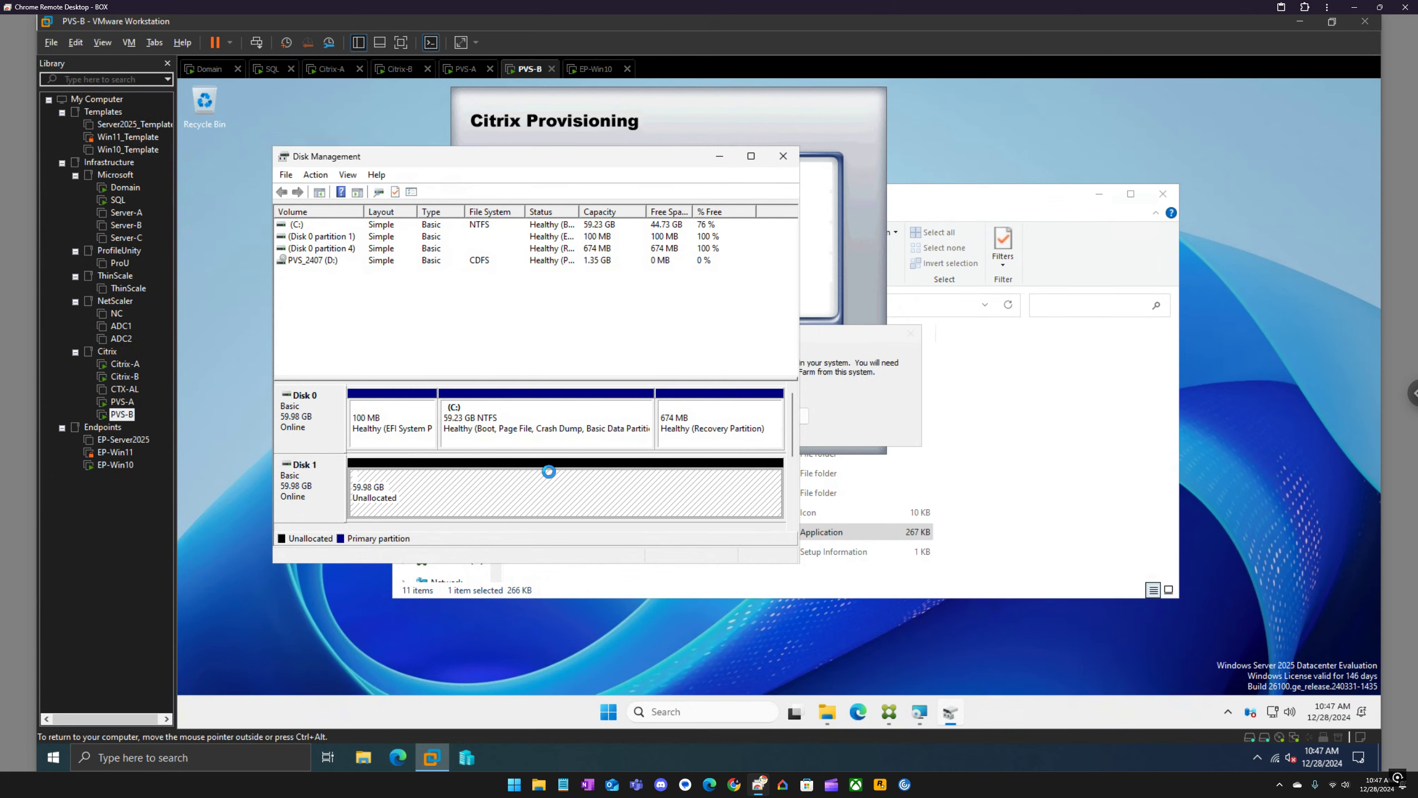
# Step: Find the Storage (E:) drive in PVS-B's File Explorer and enable advanced sharing with the share name Storage
pyautogui.click(1009, 199)
pyautogui.click(531, 308)
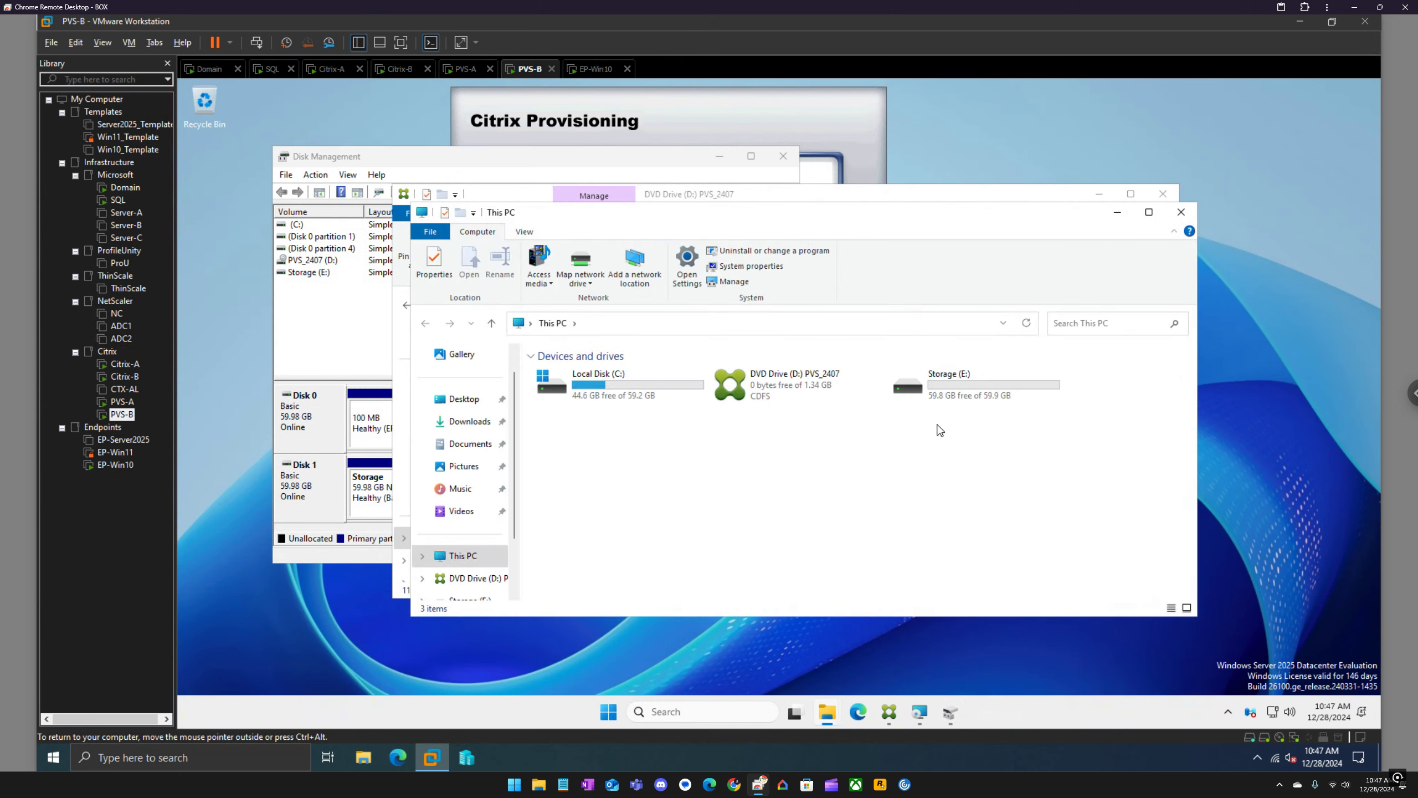
pyautogui.rightClick(951, 393)
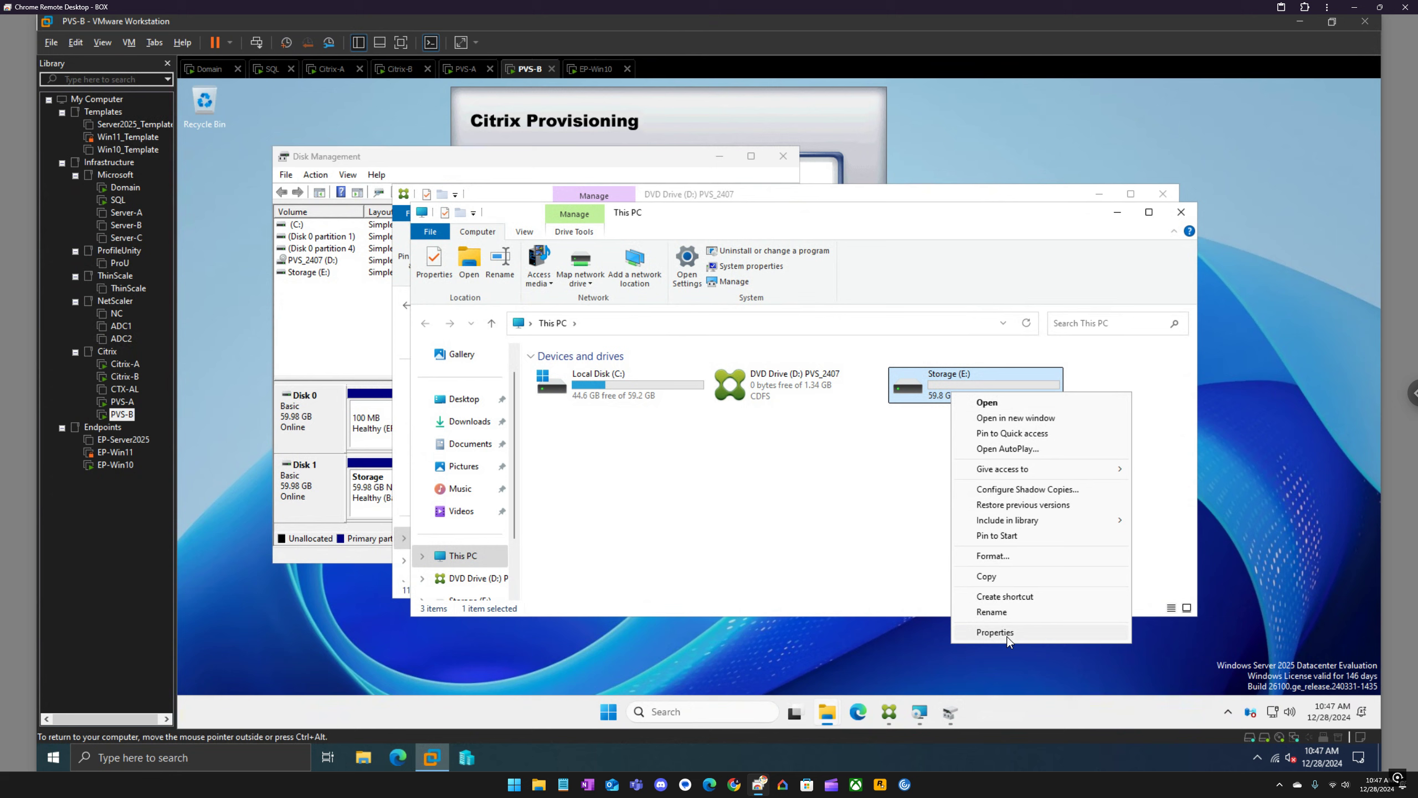
pyautogui.click(1006, 637)
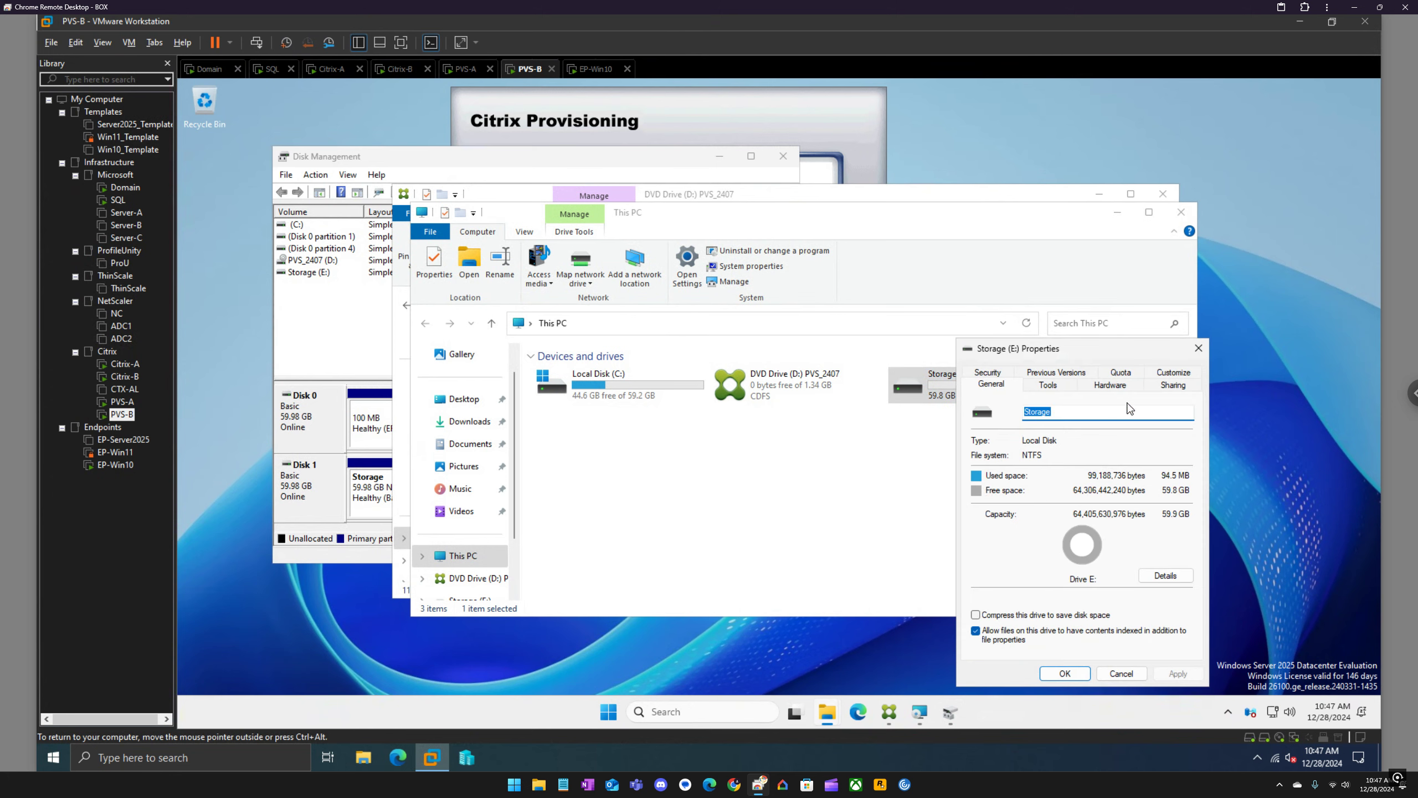
pyautogui.click(1174, 385)
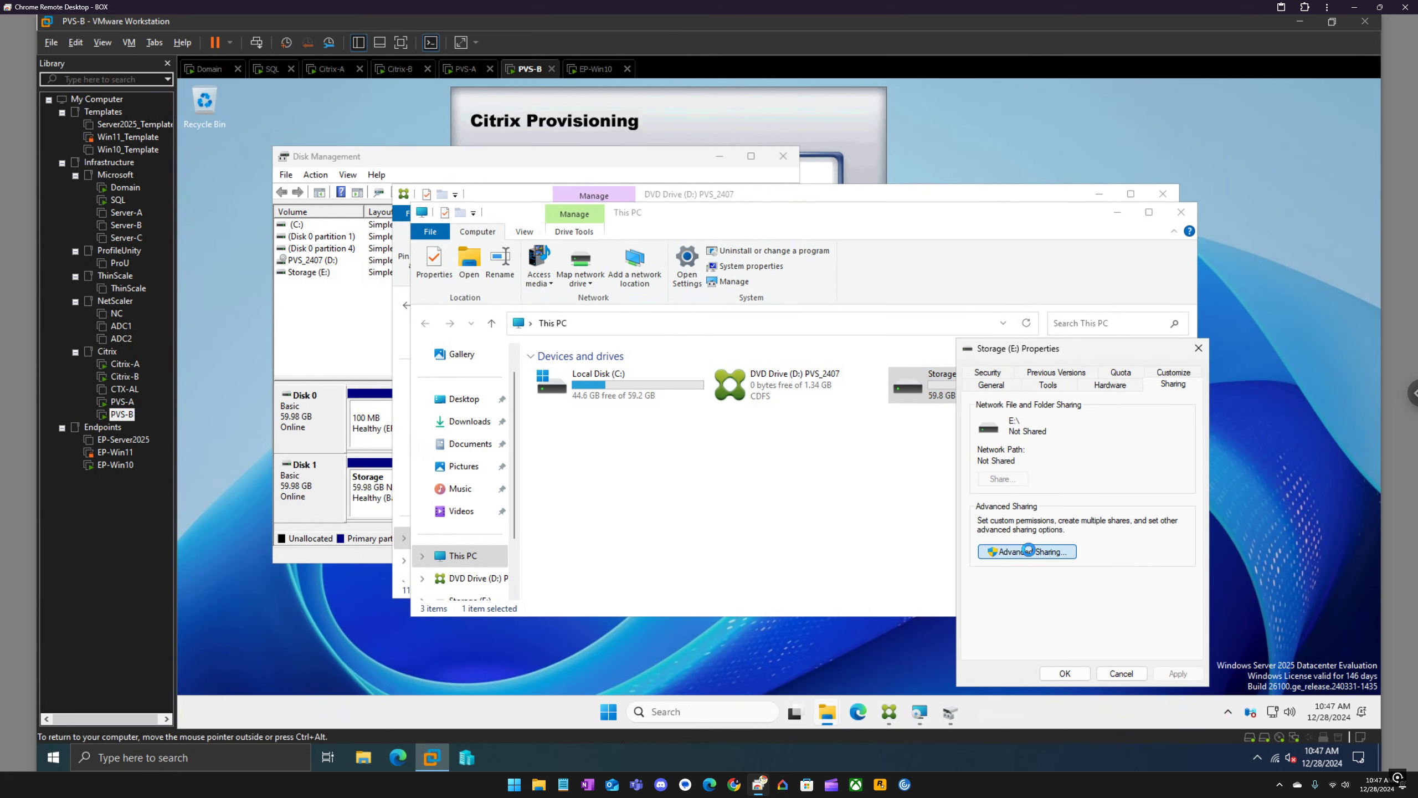
pyautogui.click(1029, 550)
pyautogui.click(1006, 398)
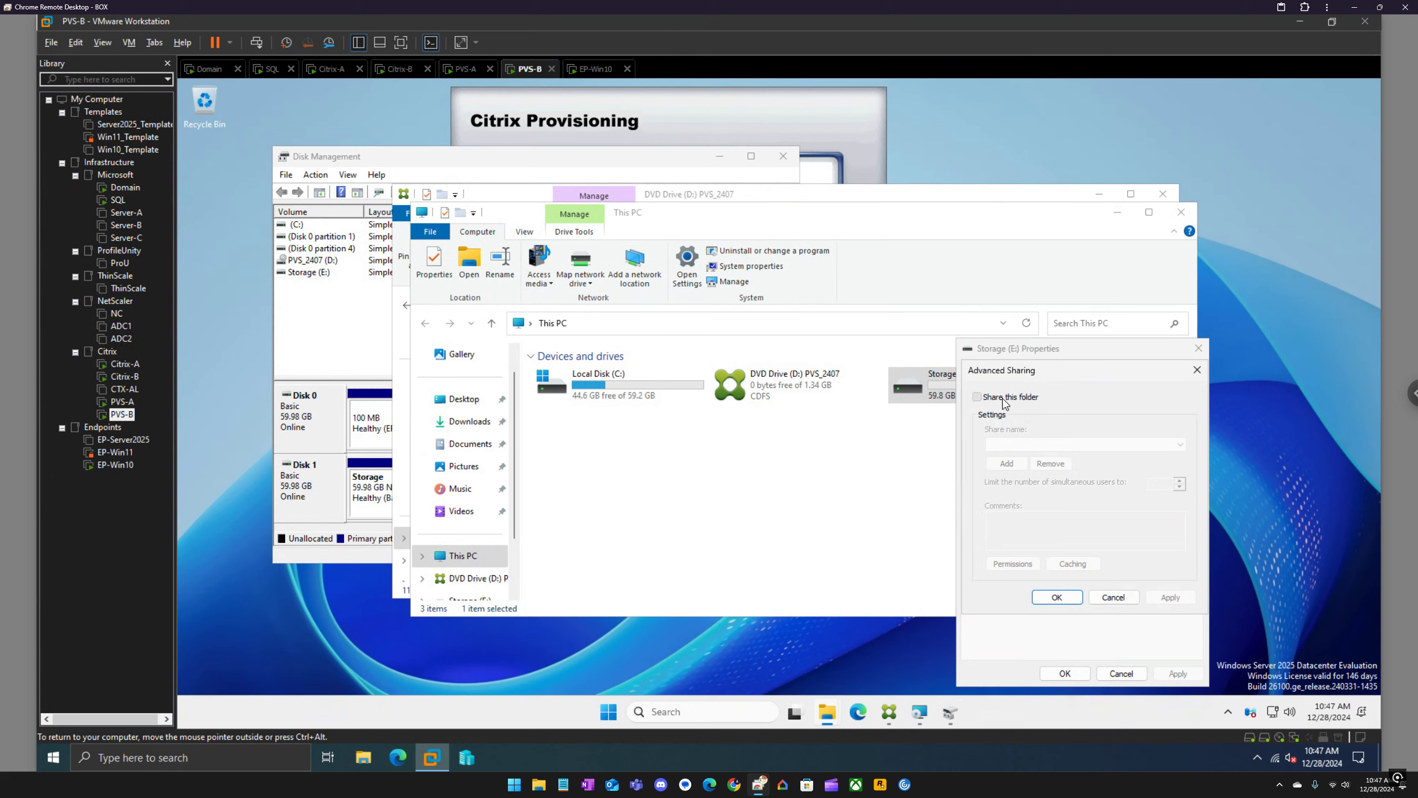
pyautogui.click(1042, 444)
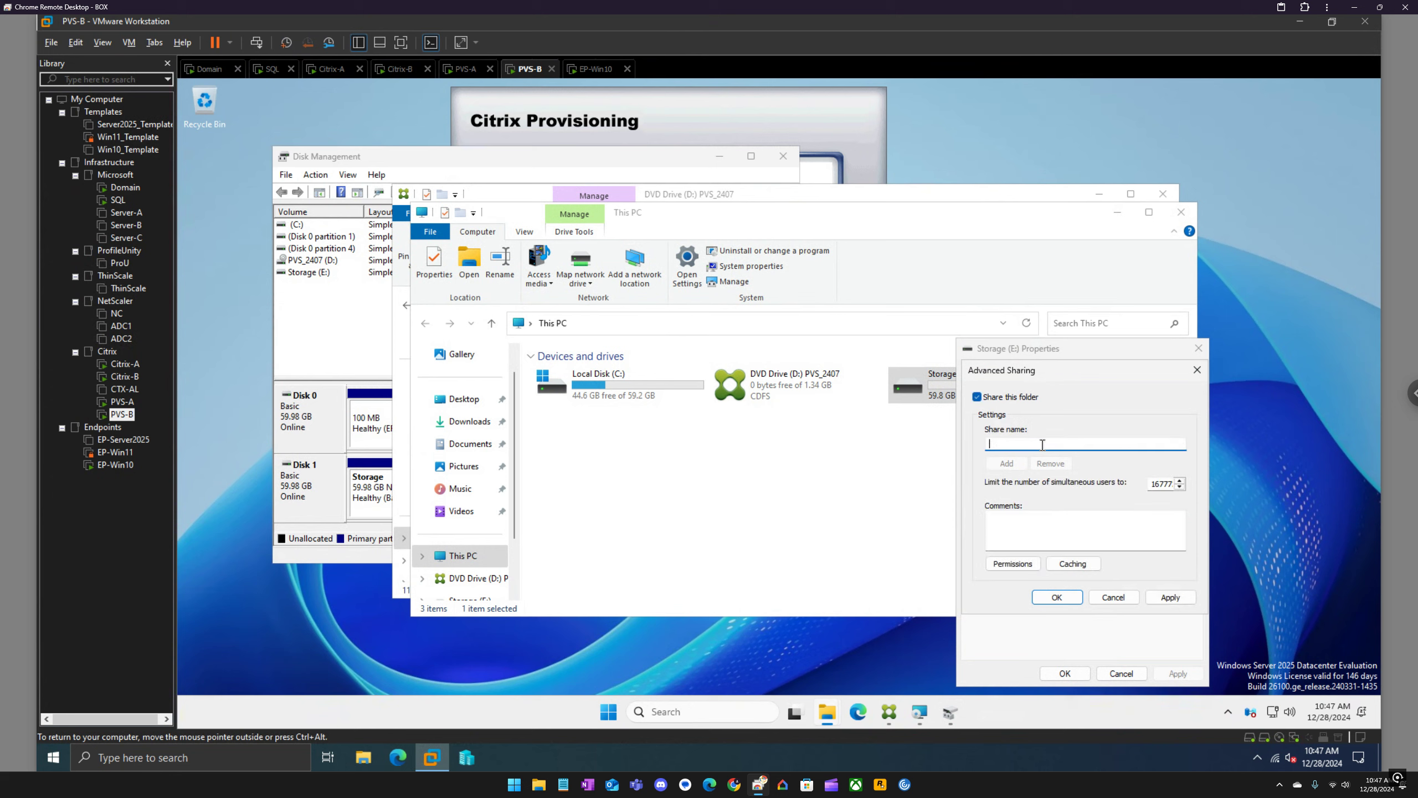
pyautogui.write('Storage')
# Step: Keep the default caching, grant Everyone full control of PVS-B's Storage share, and apply the advanced sharing settings
pyautogui.click(1066, 563)
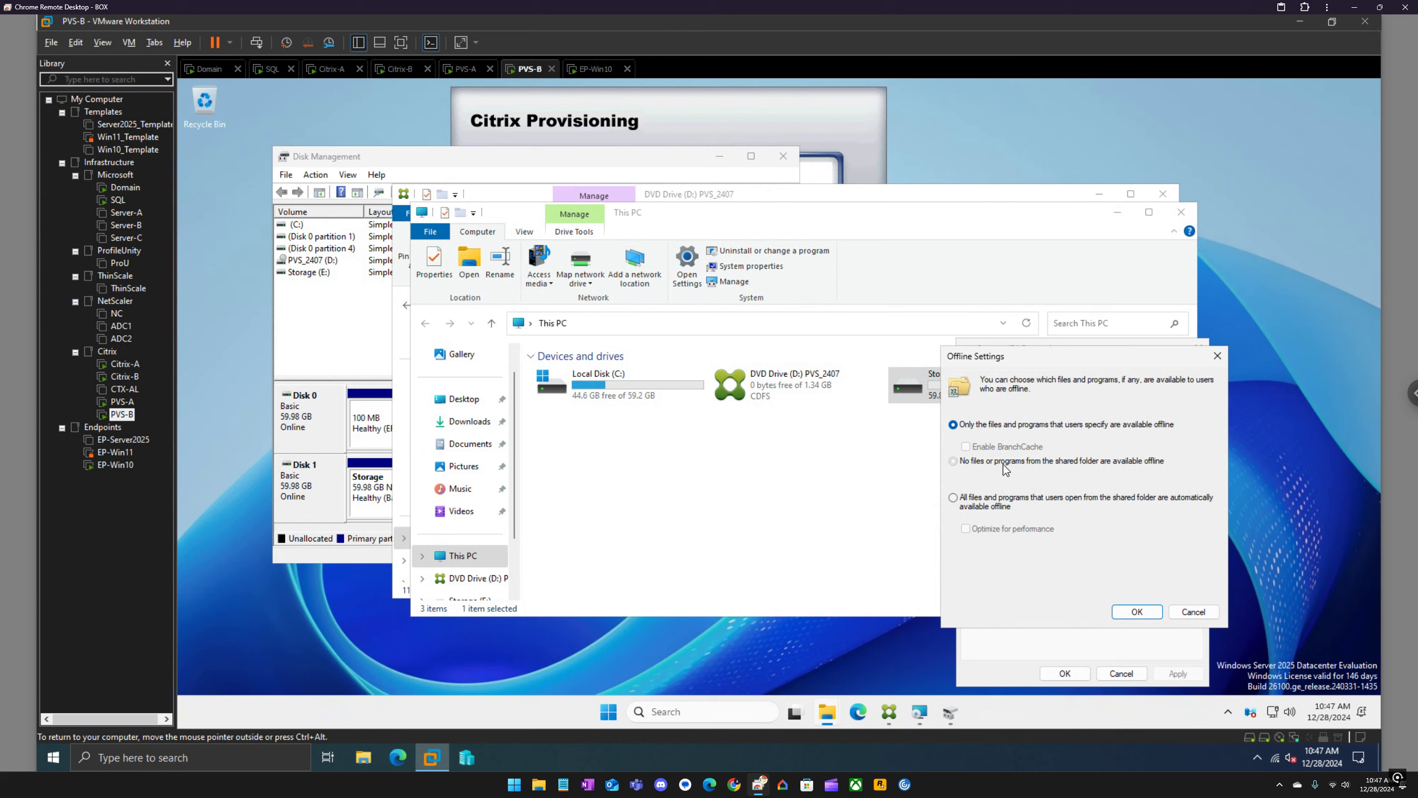
pyautogui.click(1136, 612)
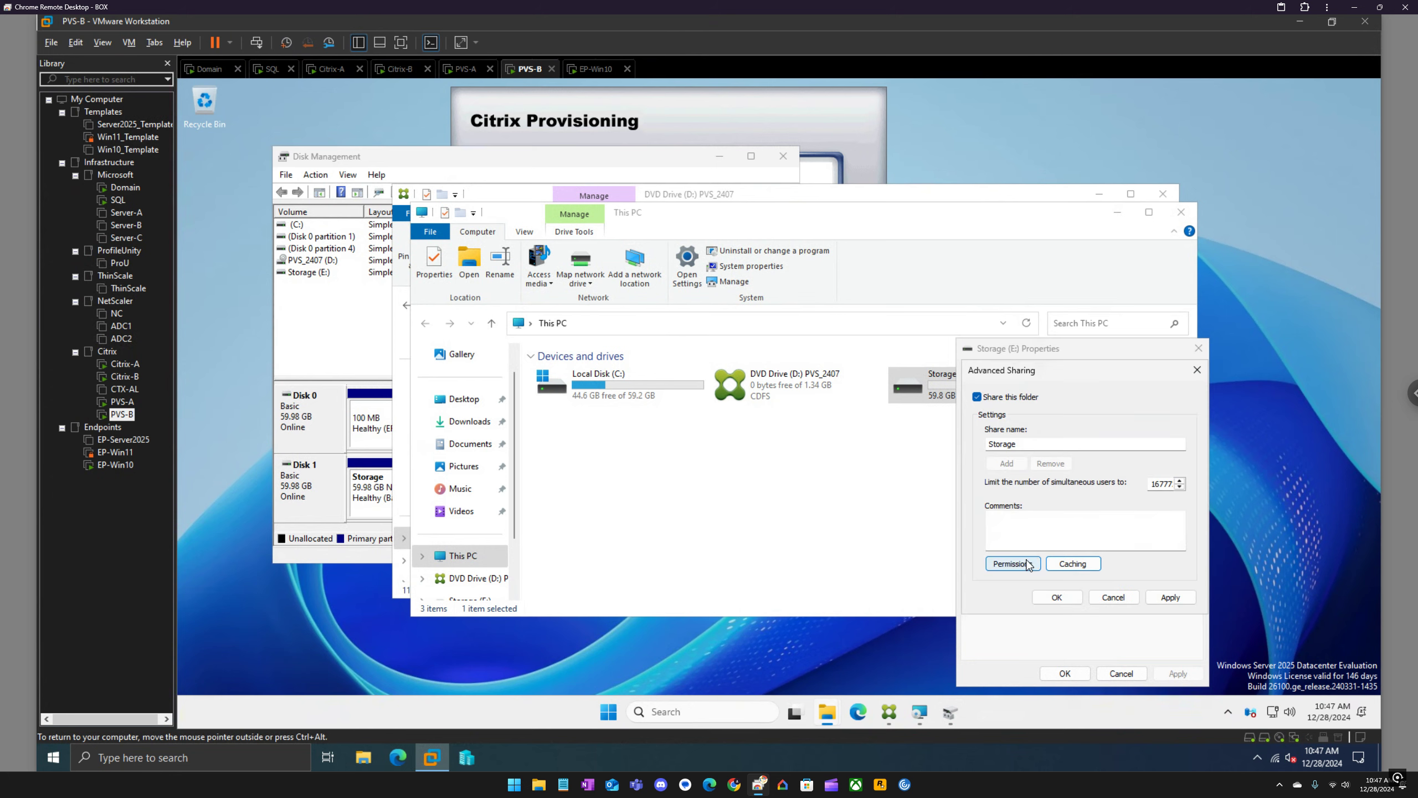
pyautogui.click(1012, 562)
pyautogui.click(1140, 552)
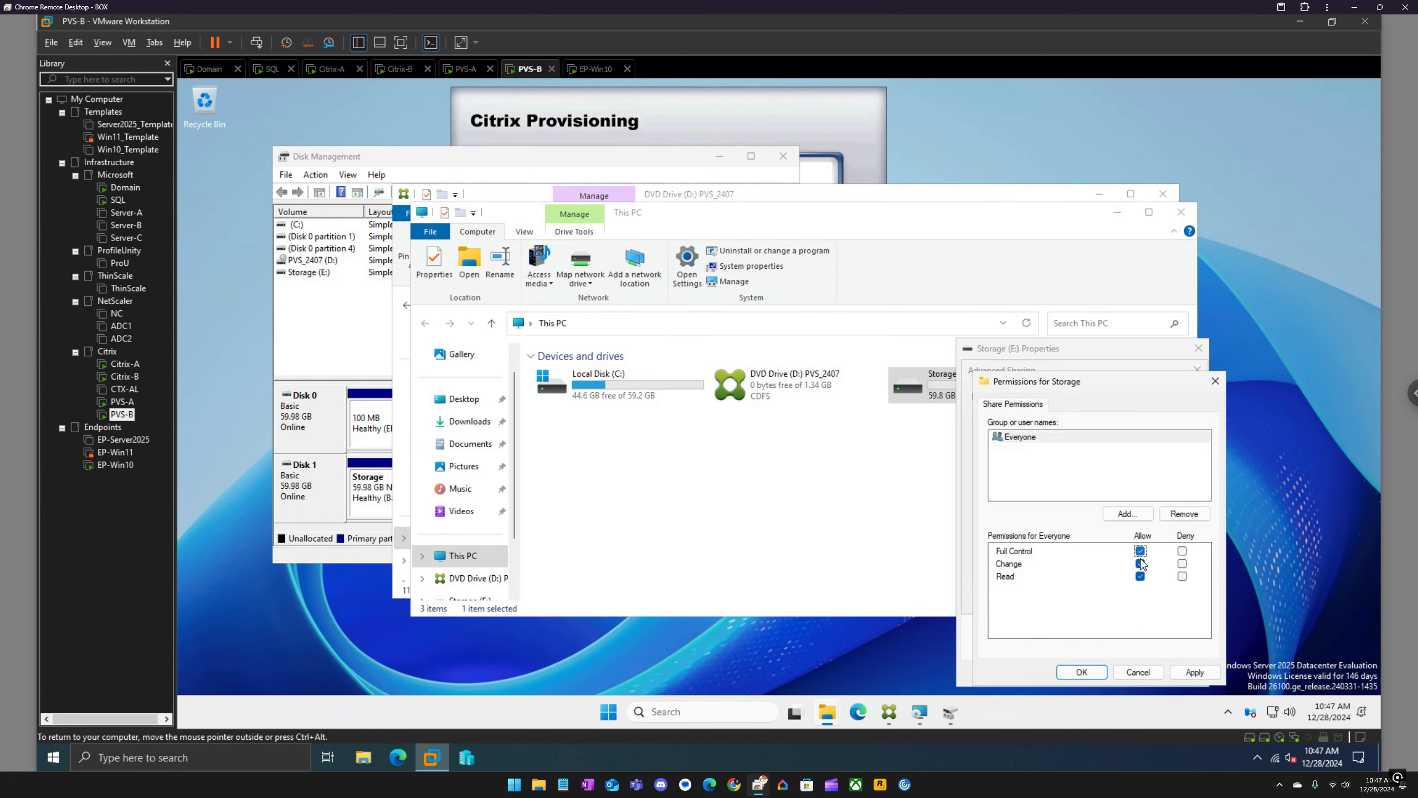
pyautogui.click(1104, 673)
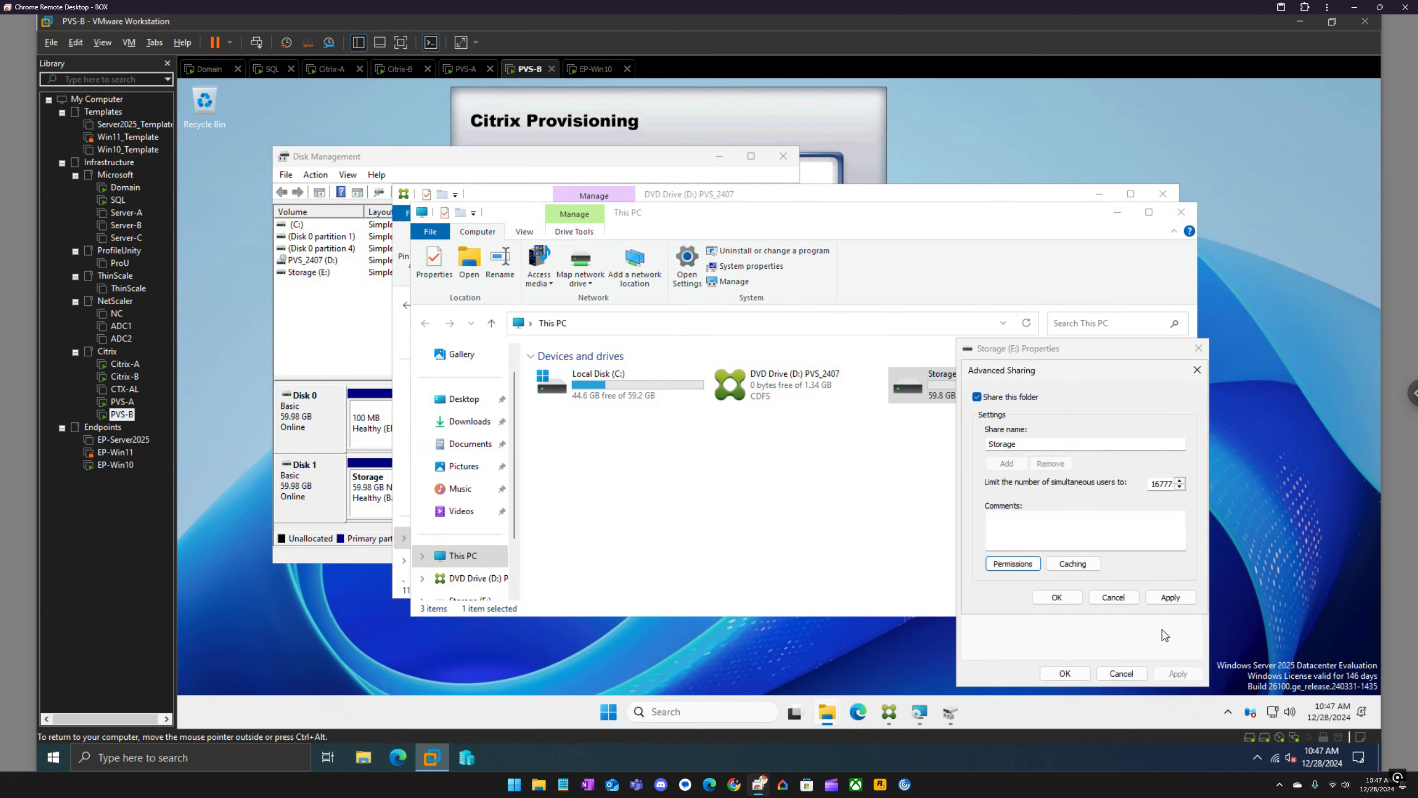
pyautogui.click(1176, 603)
pyautogui.click(1066, 606)
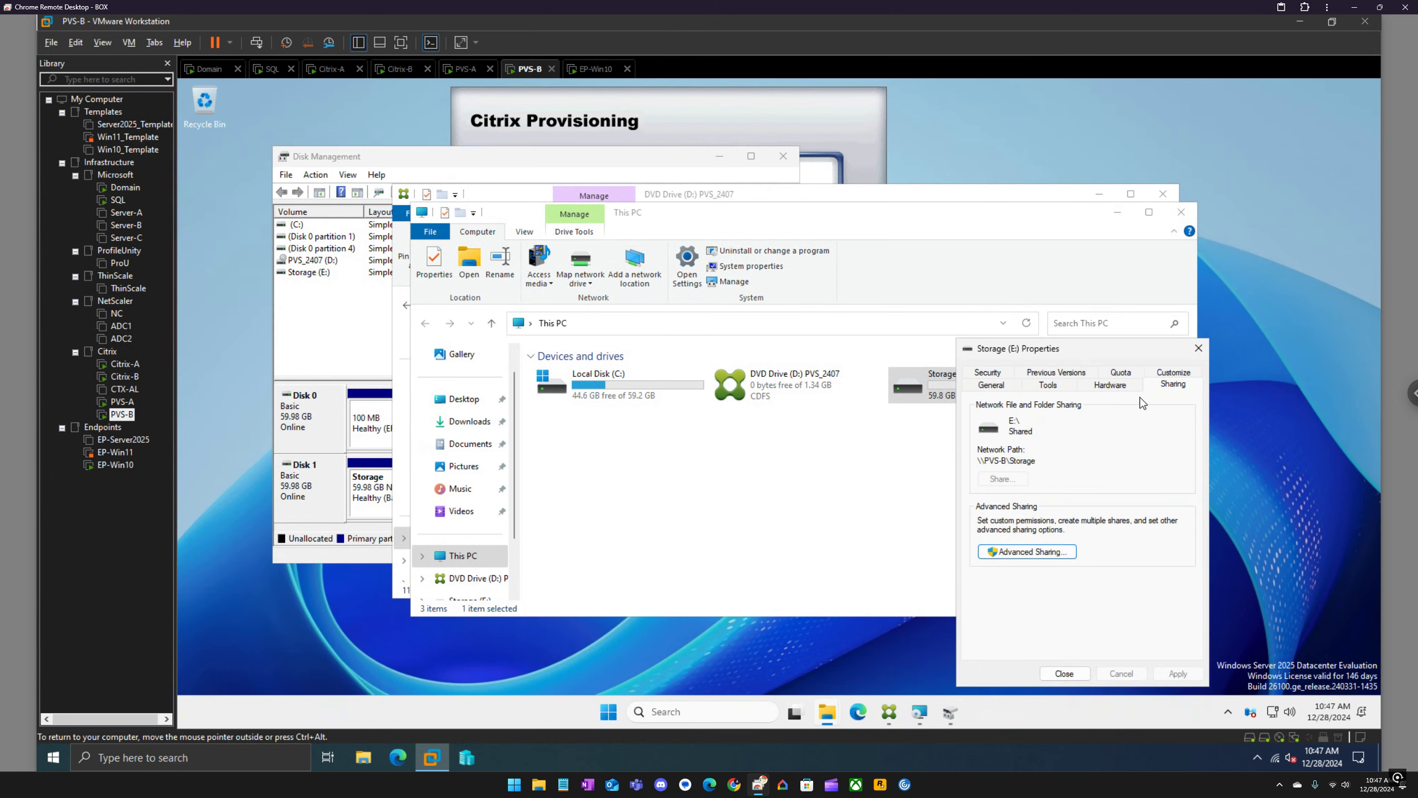
# Step: Change the Everyone entry in the advanced security settings of PVS-B's Storage (E:) drive to Full control and close the drive's properties
pyautogui.click(988, 372)
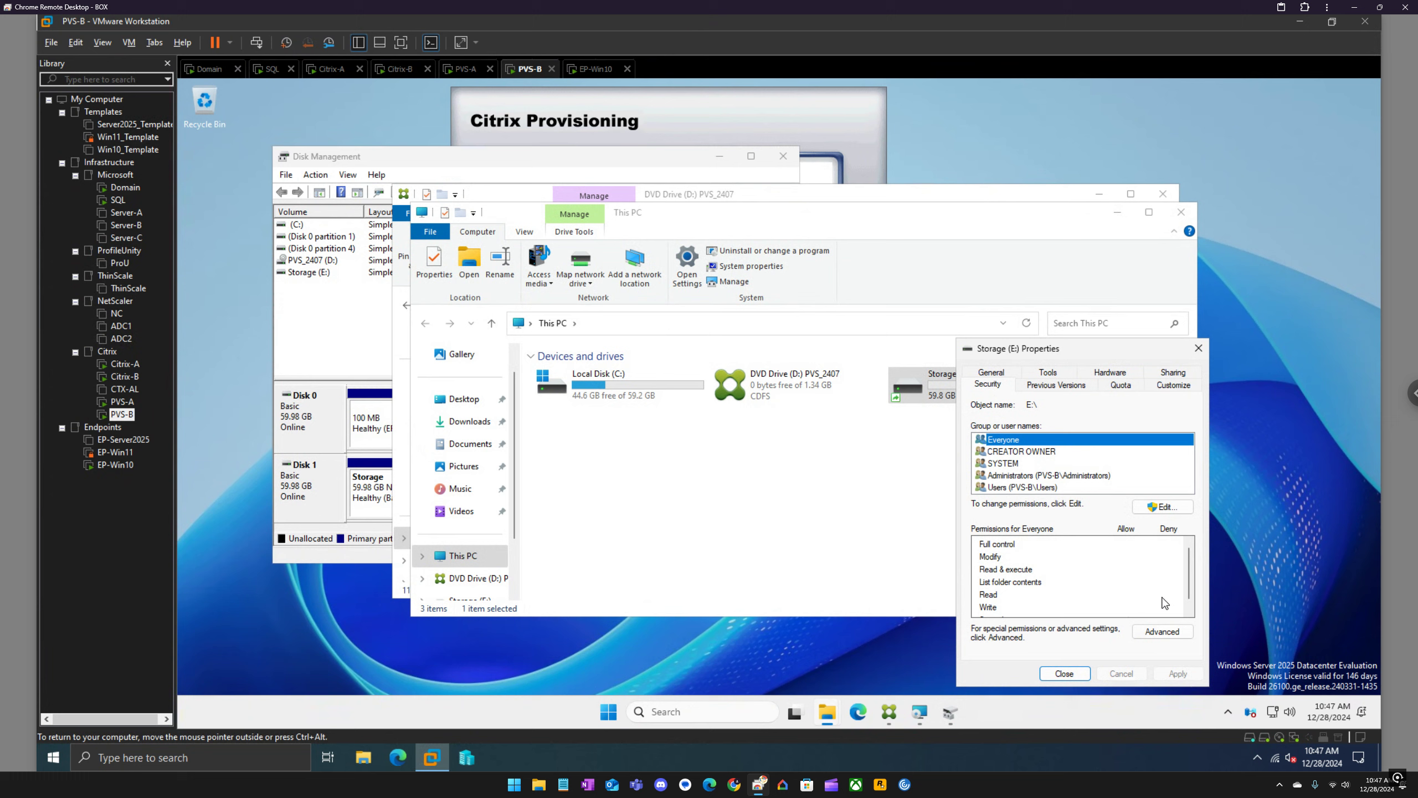
pyautogui.click(1161, 632)
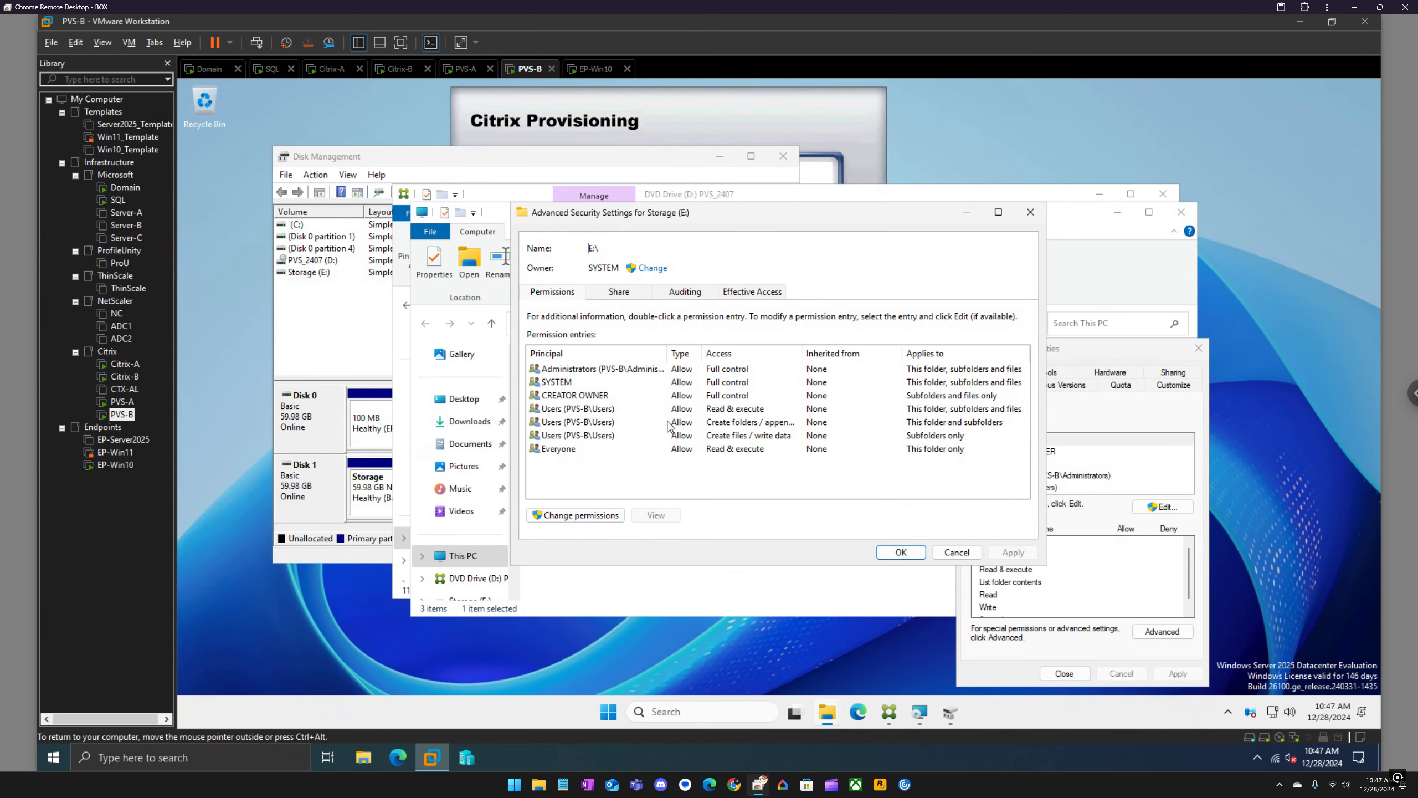
pyautogui.click(562, 448)
pyautogui.click(608, 517)
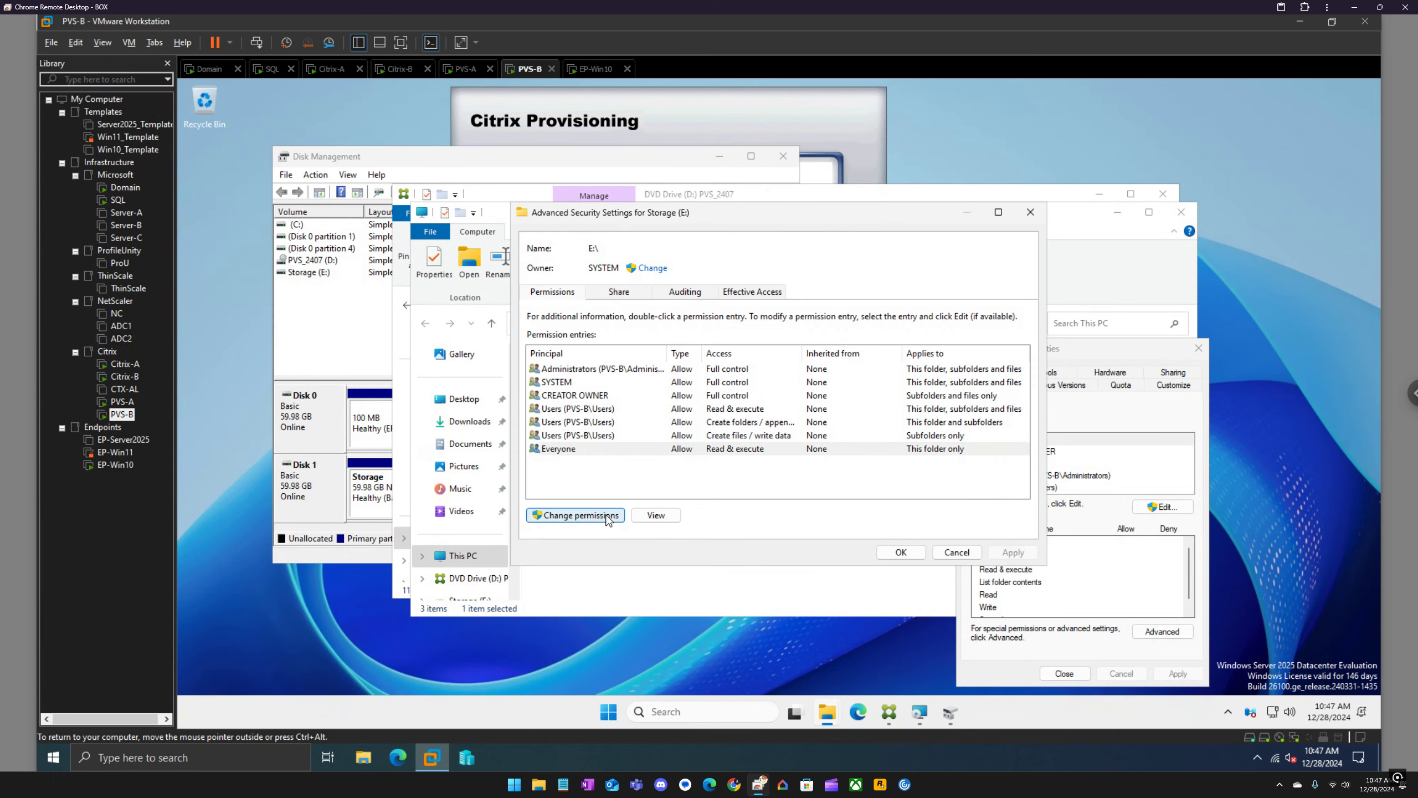
pyautogui.click(576, 450)
pyautogui.click(693, 496)
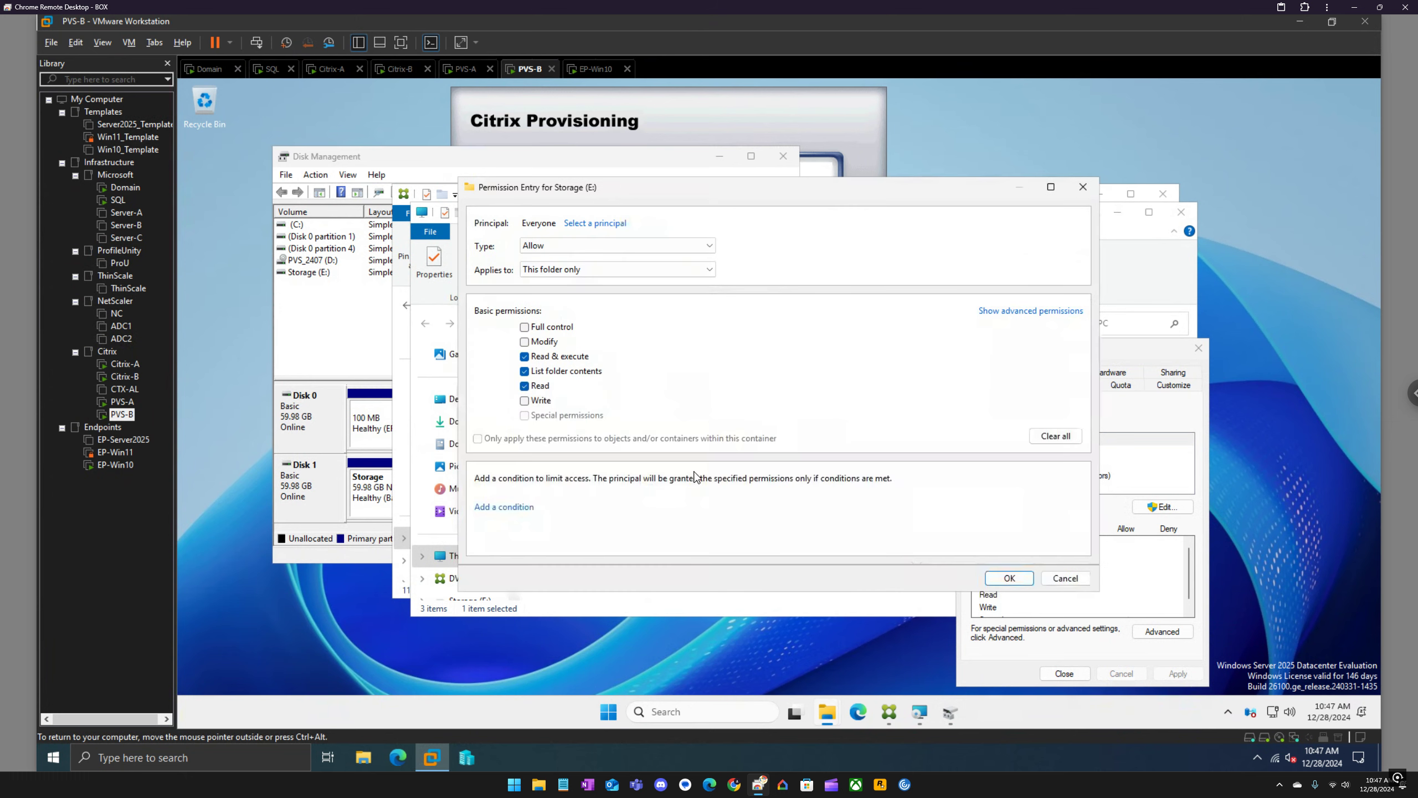
pyautogui.click(551, 327)
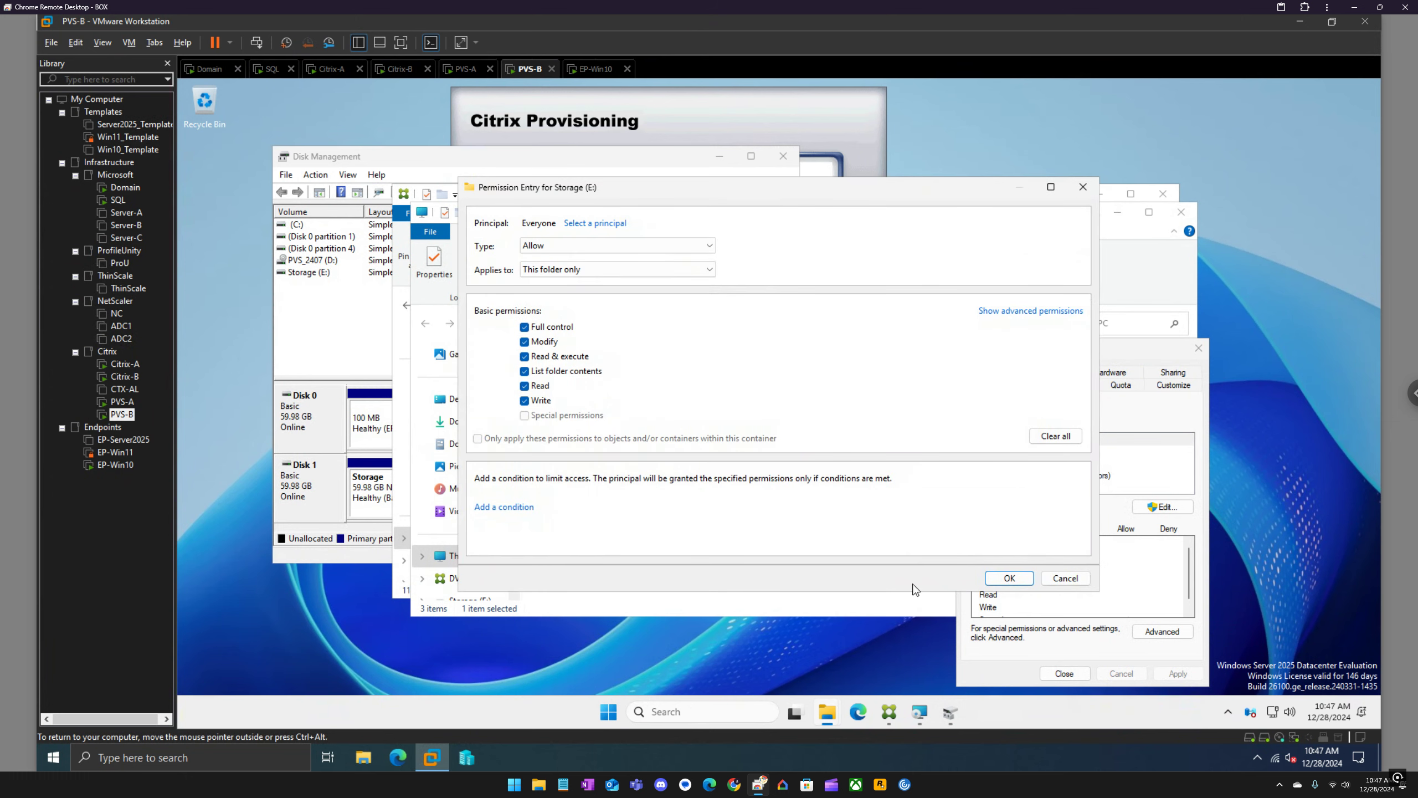
pyautogui.click(993, 579)
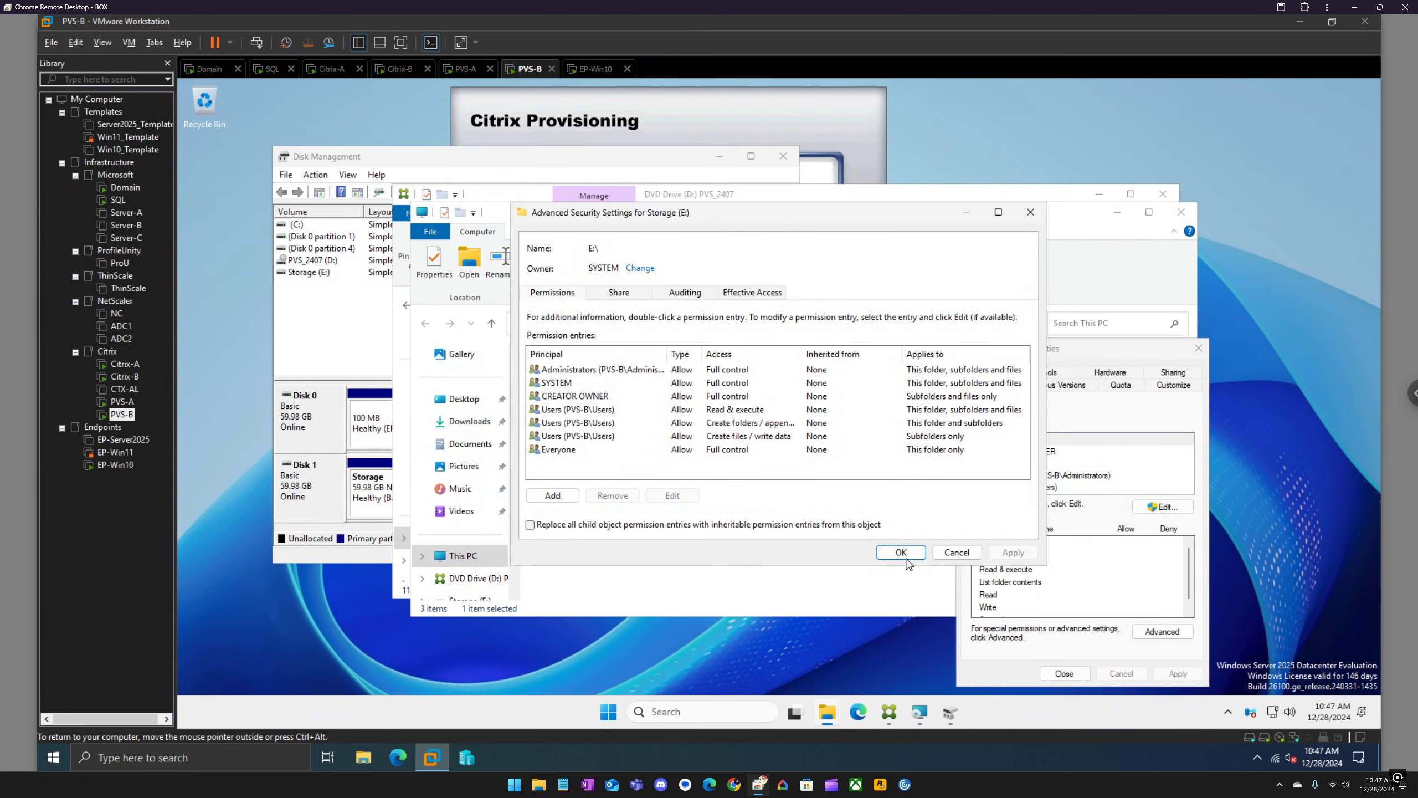
pyautogui.click(903, 554)
pyautogui.click(1064, 673)
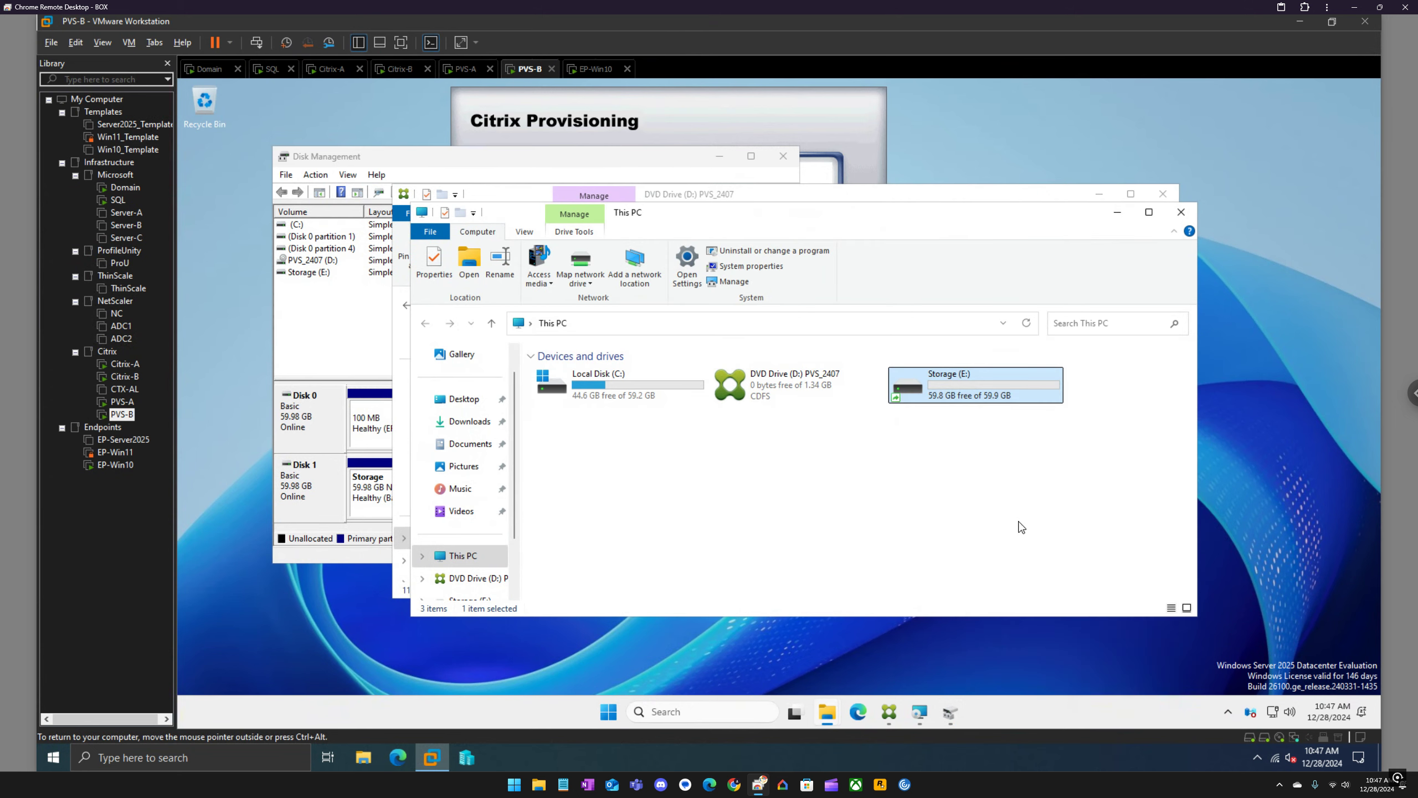
# Step: Close the File Explorer windows on PVS-B and return to the Citrix Provisioning Configuration Wizard on PVS-A
pyautogui.click(1179, 214)
pyautogui.click(1164, 195)
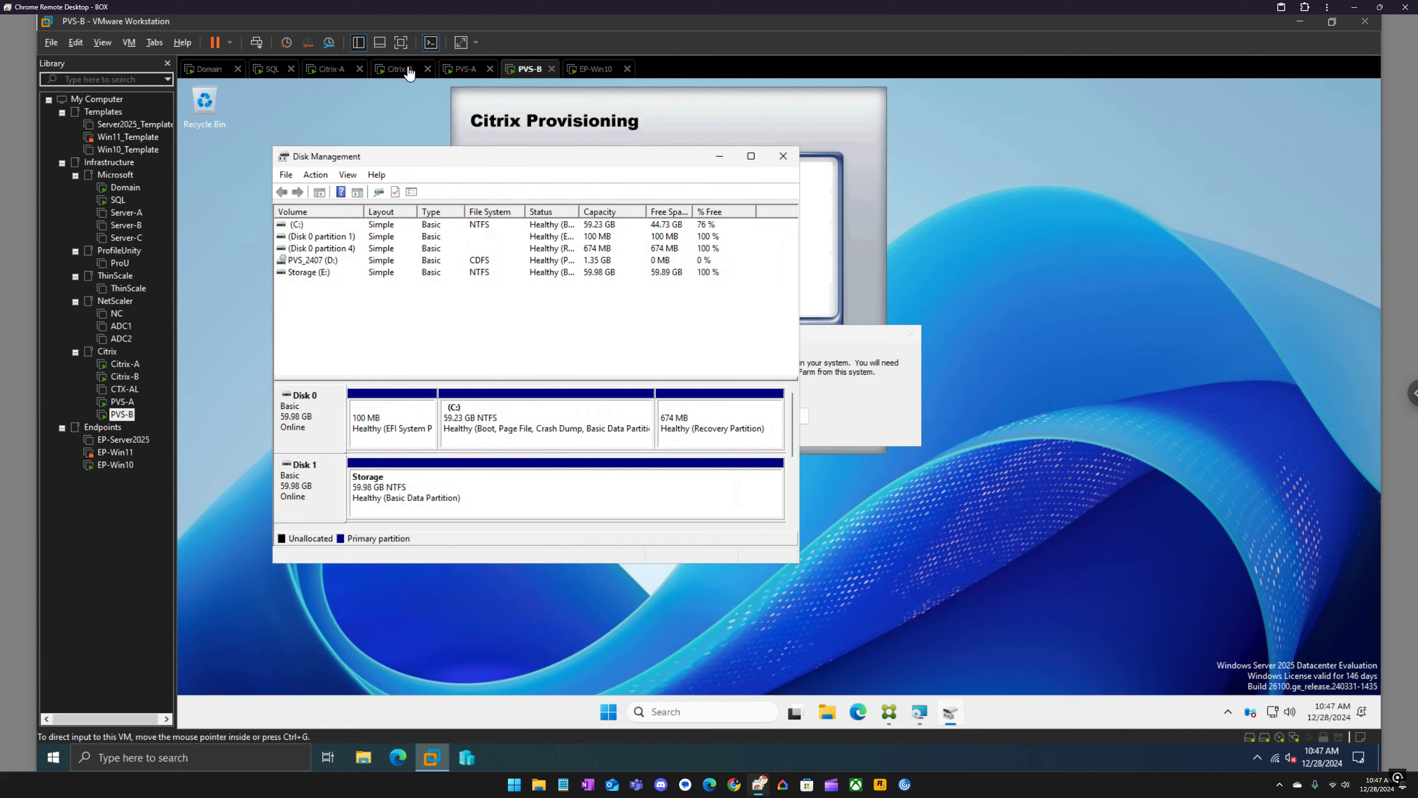
pyautogui.click(467, 69)
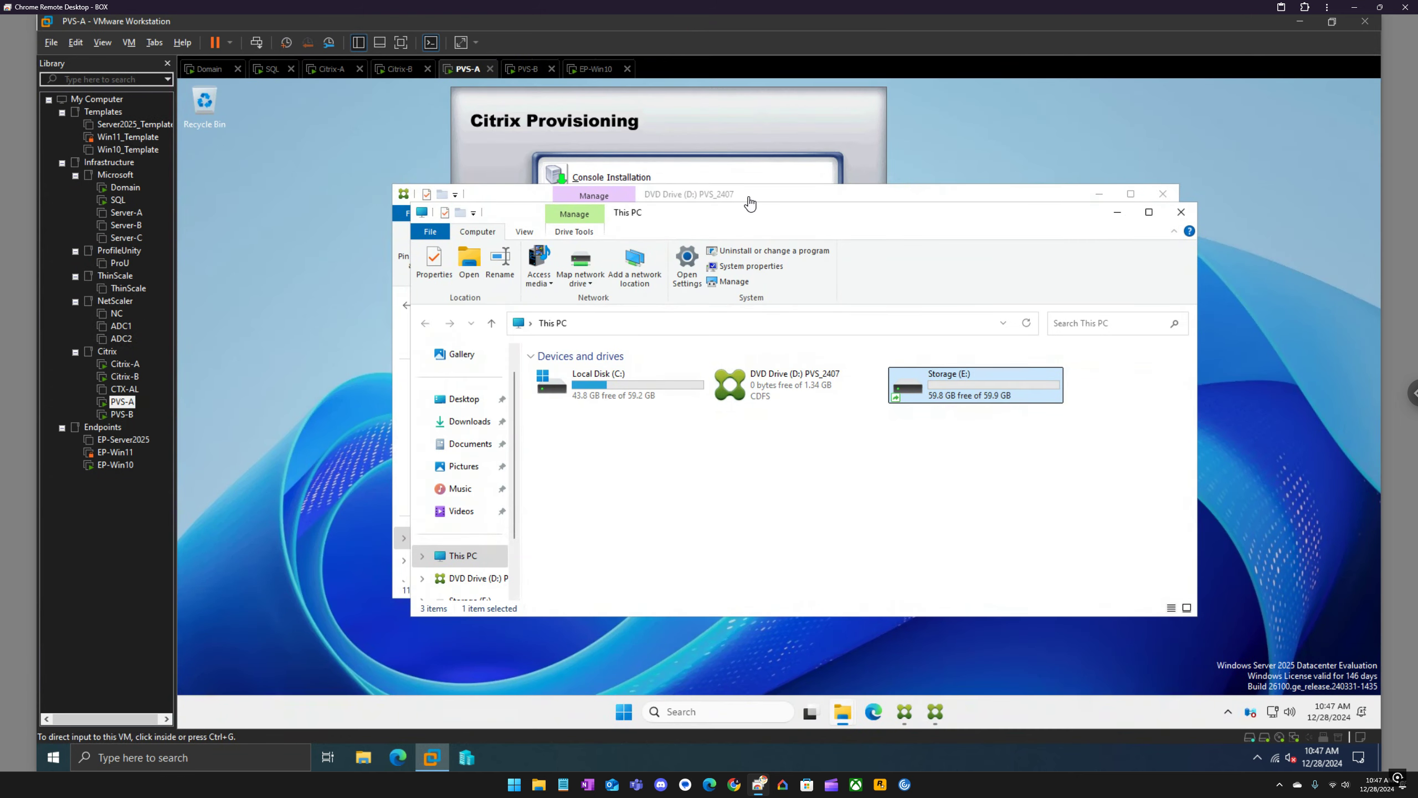
pyautogui.click(936, 712)
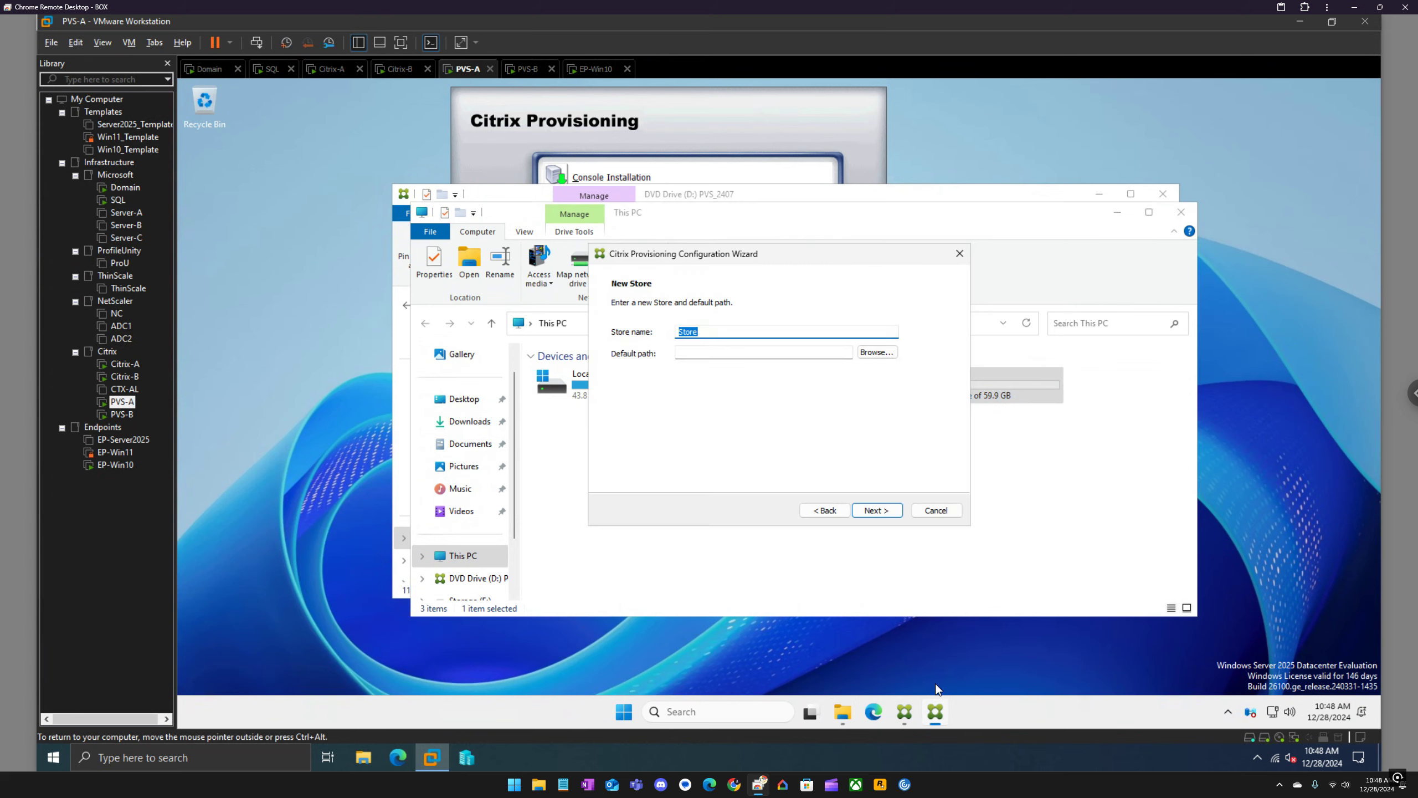
# Step: Set the default path of the new store named Store to the Storage (E:) drive and continue the wizard
pyautogui.click(877, 352)
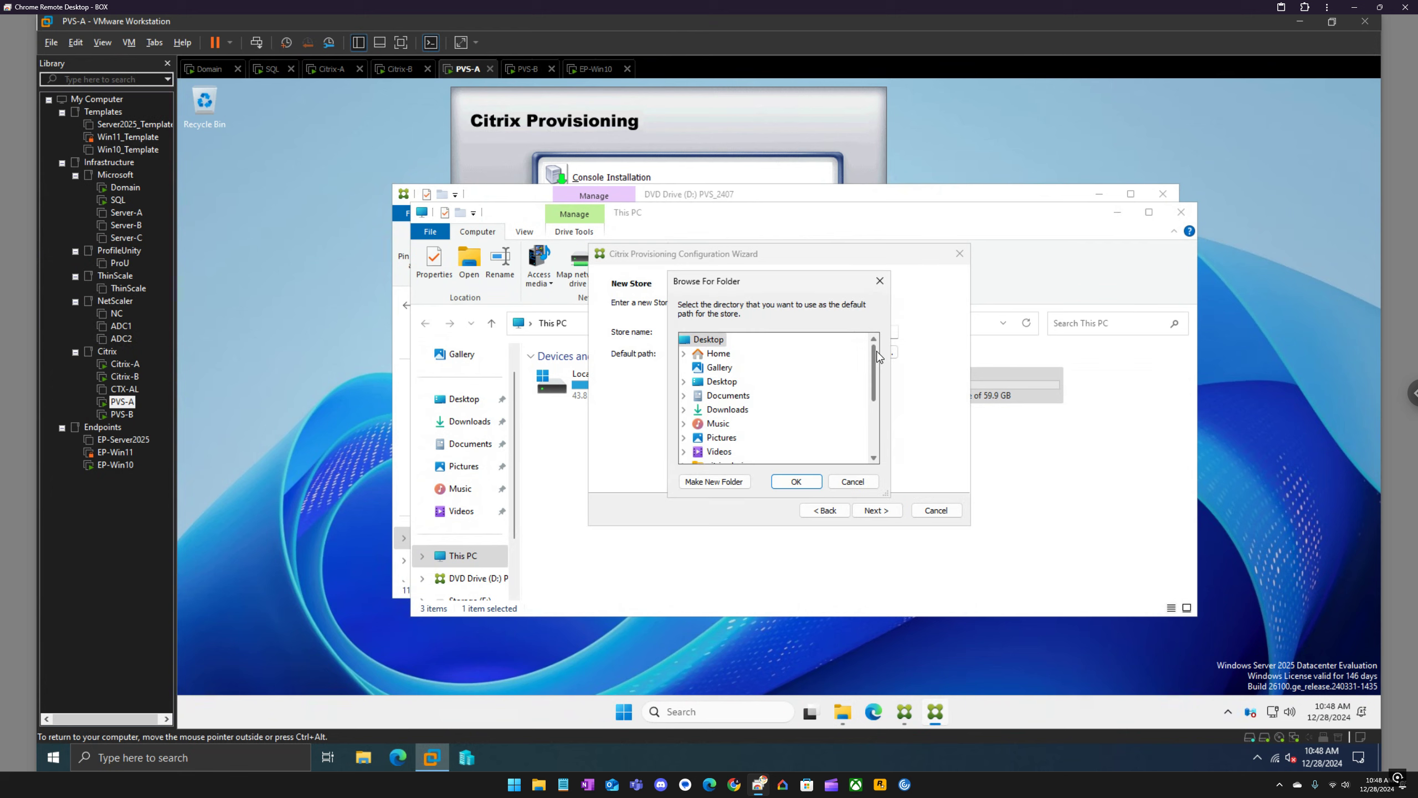
pyautogui.scroll(-2, 875, 394)
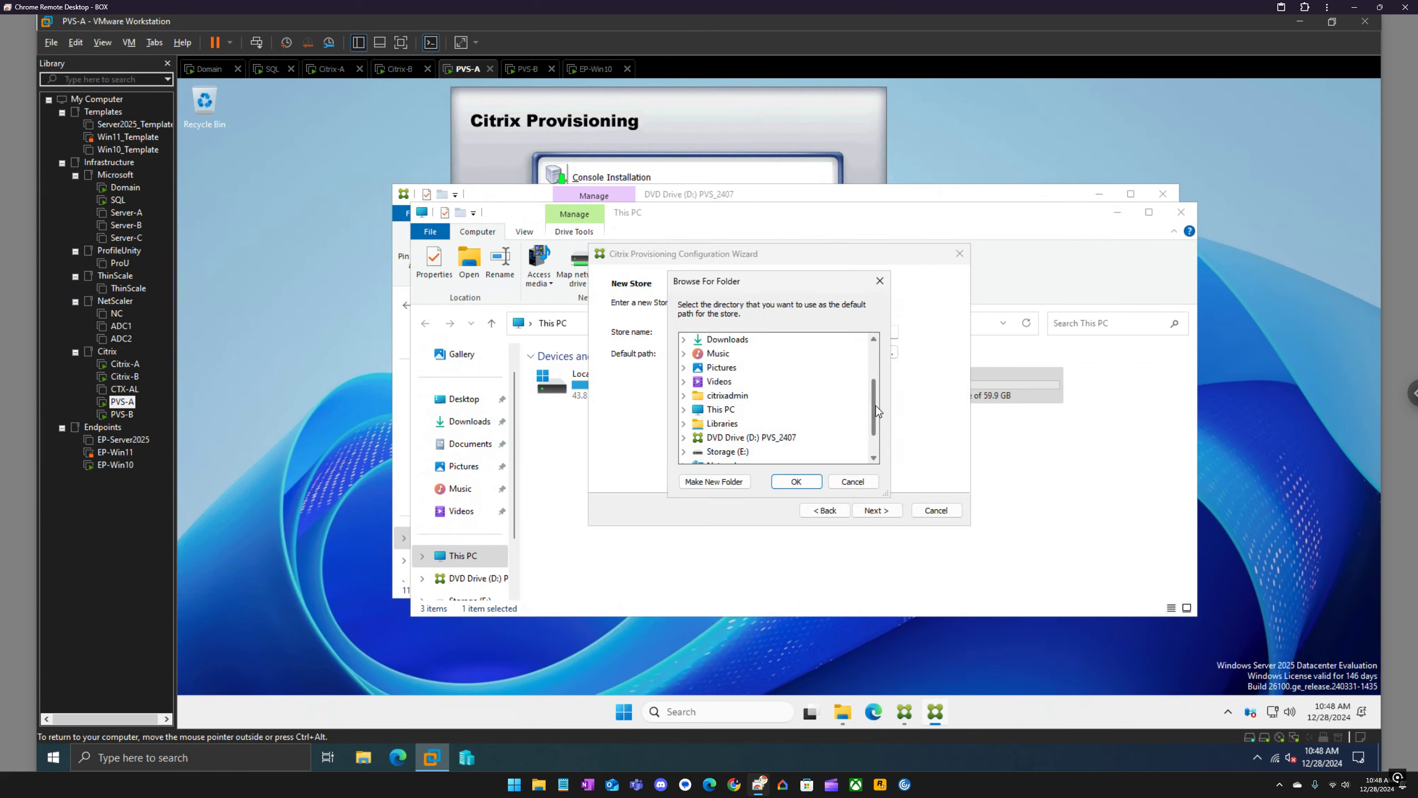
pyautogui.scroll(-1, 876, 416)
pyautogui.click(727, 424)
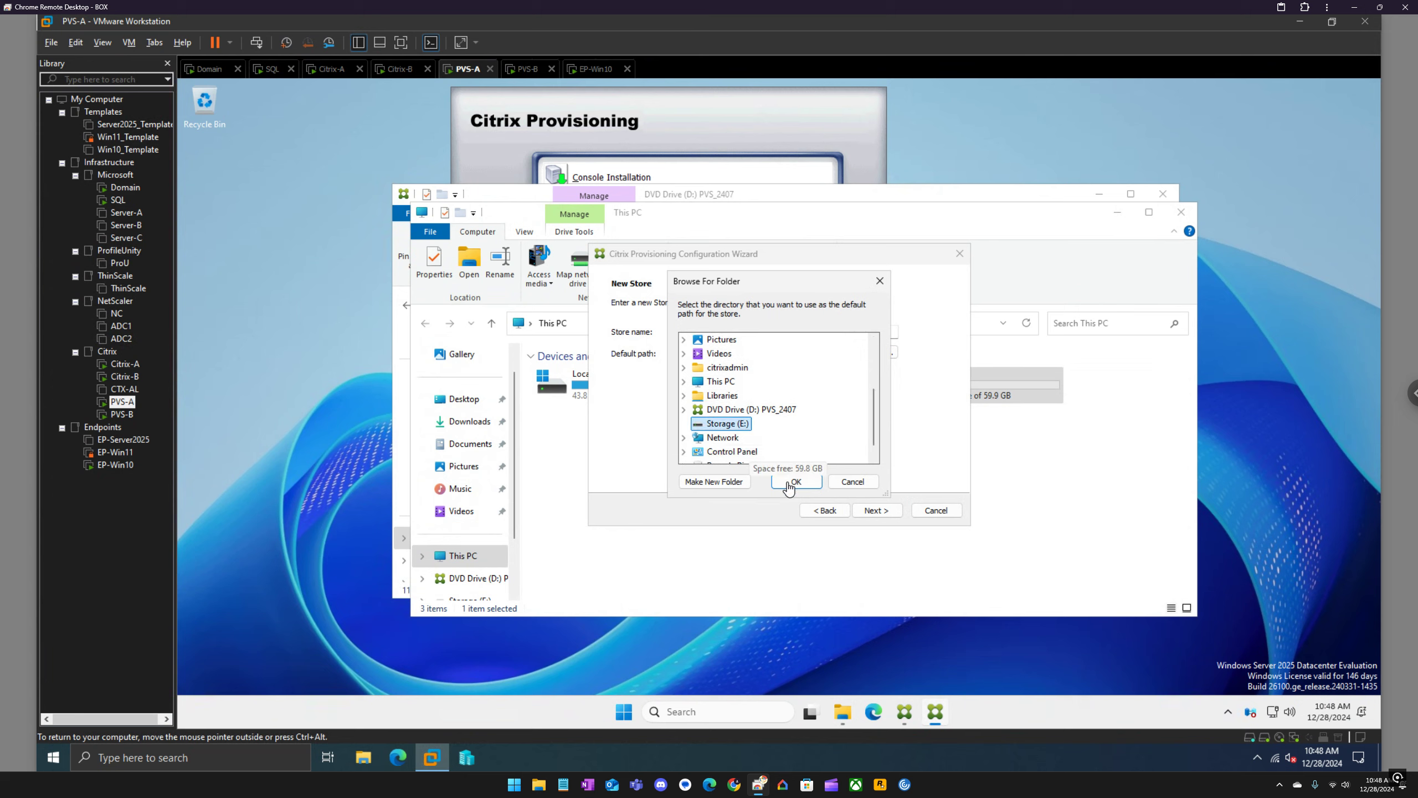
pyautogui.click(791, 483)
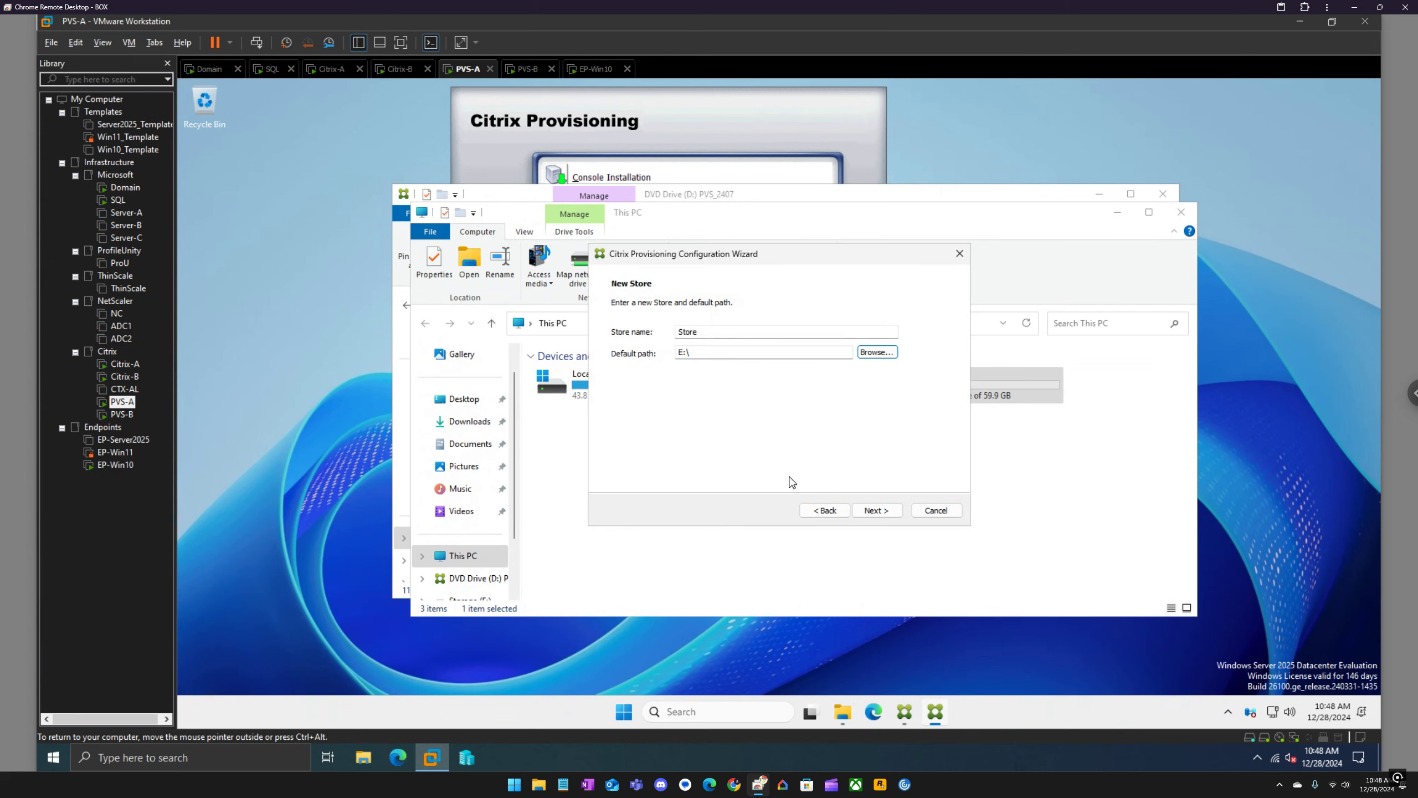
pyautogui.click(876, 514)
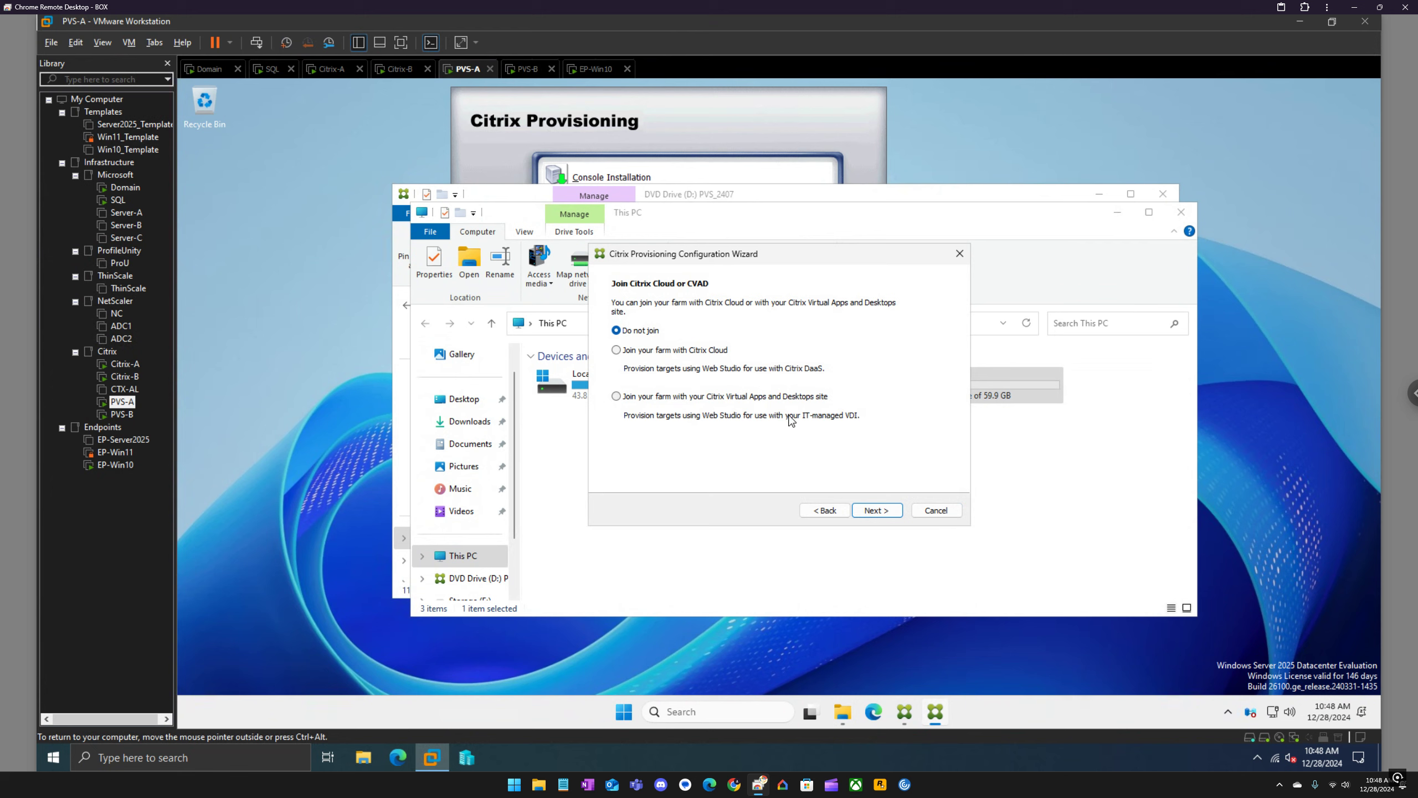
# Step: Choose not to join the farm to Citrix Cloud or a CVAD site, and set the license server name to Citrix-A
pyautogui.click(877, 510)
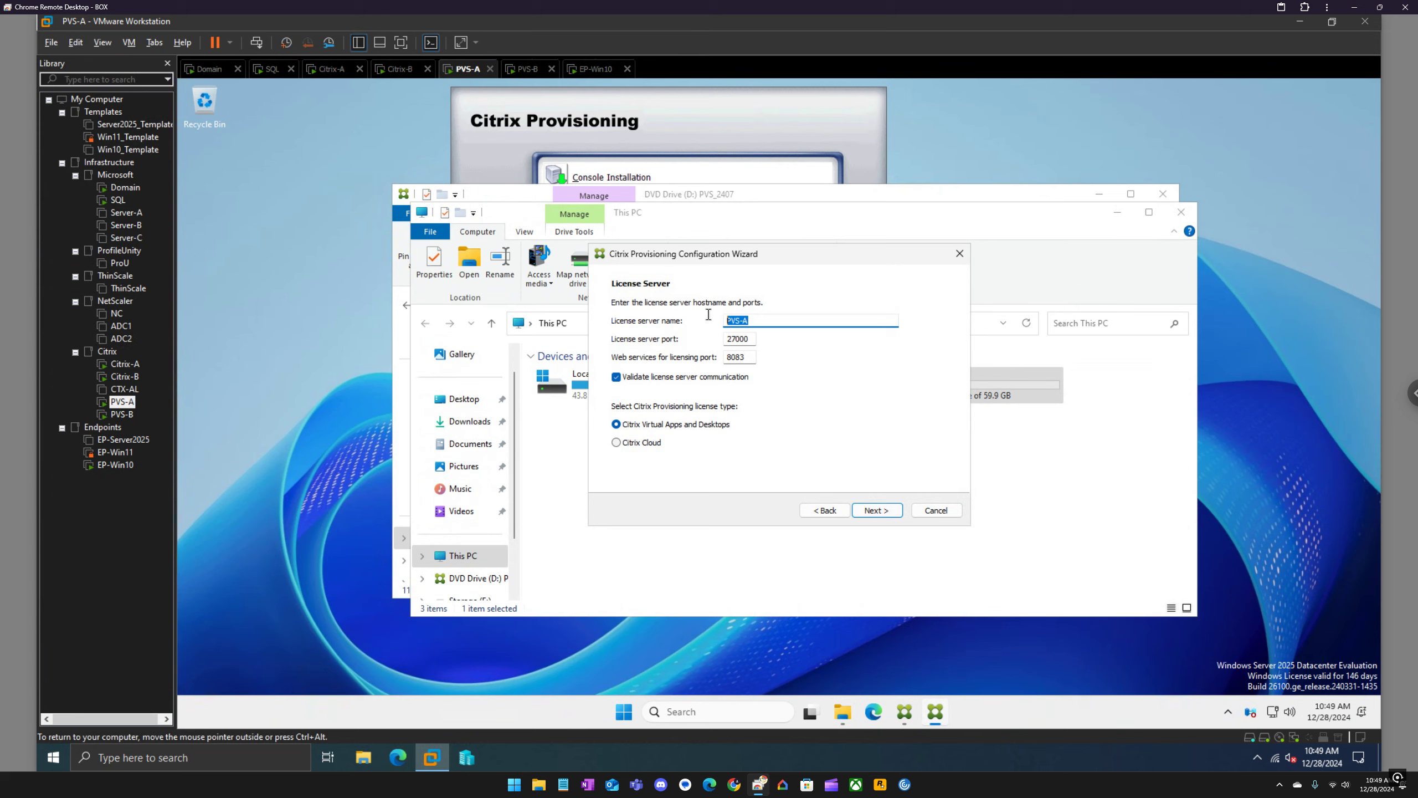
pyautogui.write('Citrix')
pyautogui.click(875, 511)
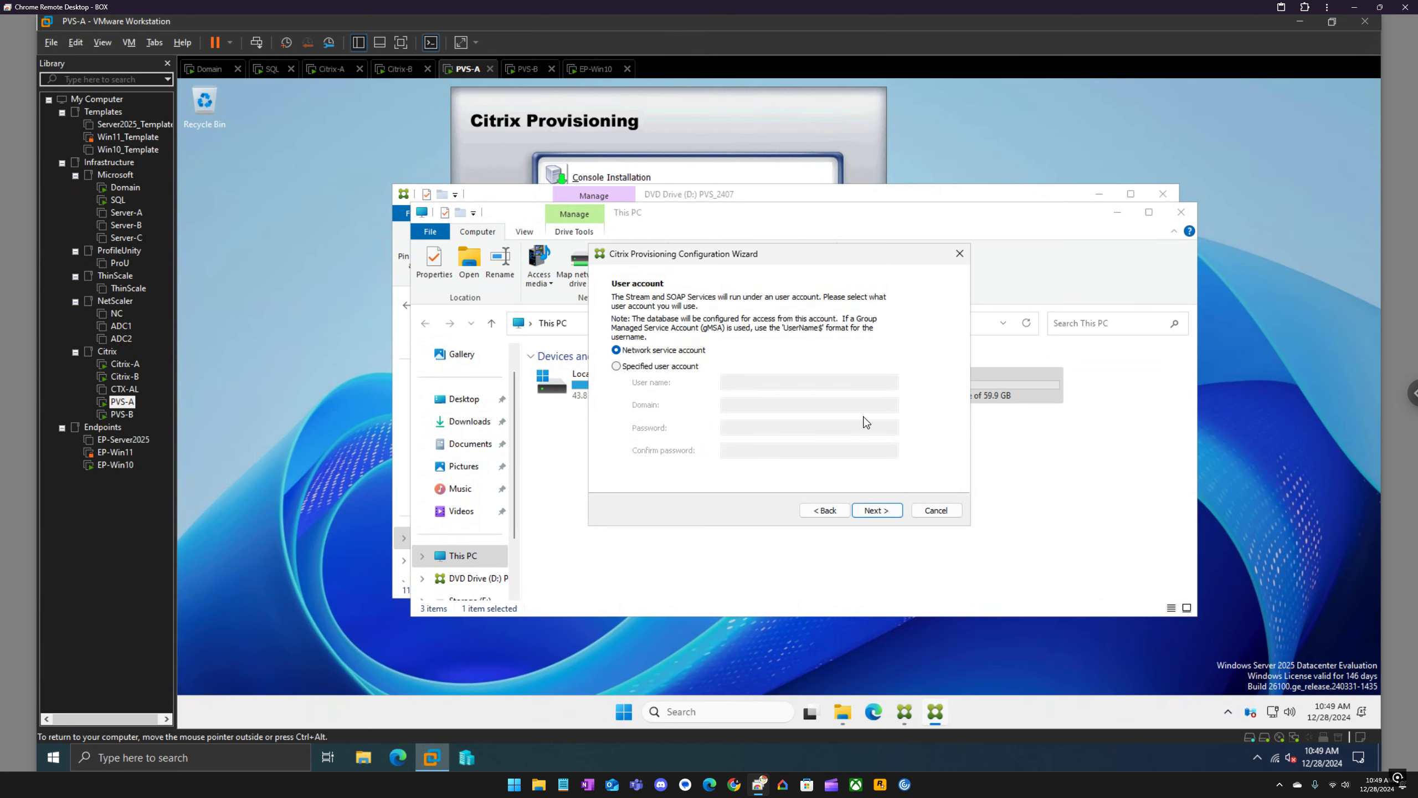
# Step: Run the Stream and SOAP services under the specified user account citrixadmin in the eucla domain, entering and confirming the account password
pyautogui.click(669, 367)
pyautogui.click(760, 386)
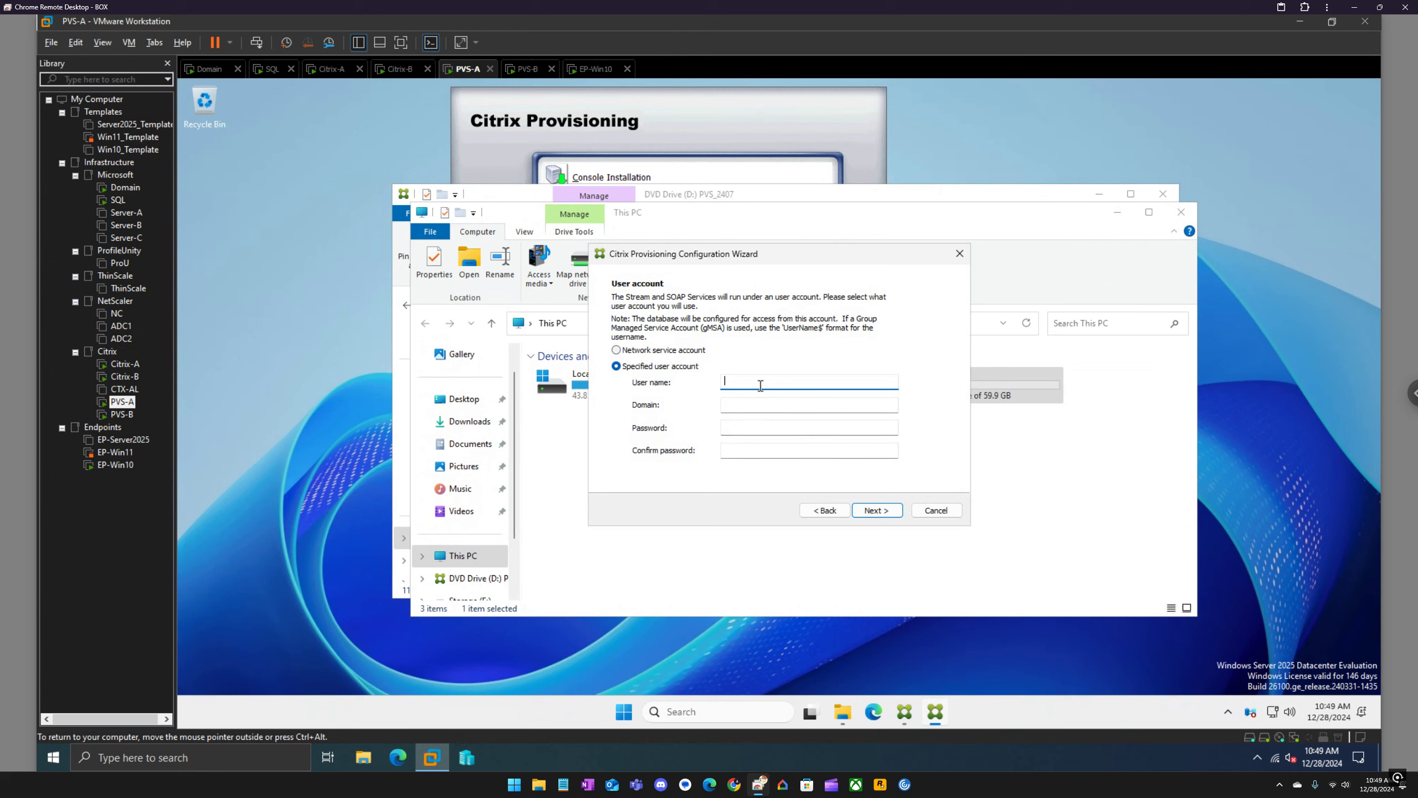
pyautogui.write('citrixadmin')
pyautogui.press('Tab')
pyautogui.write('eucla')
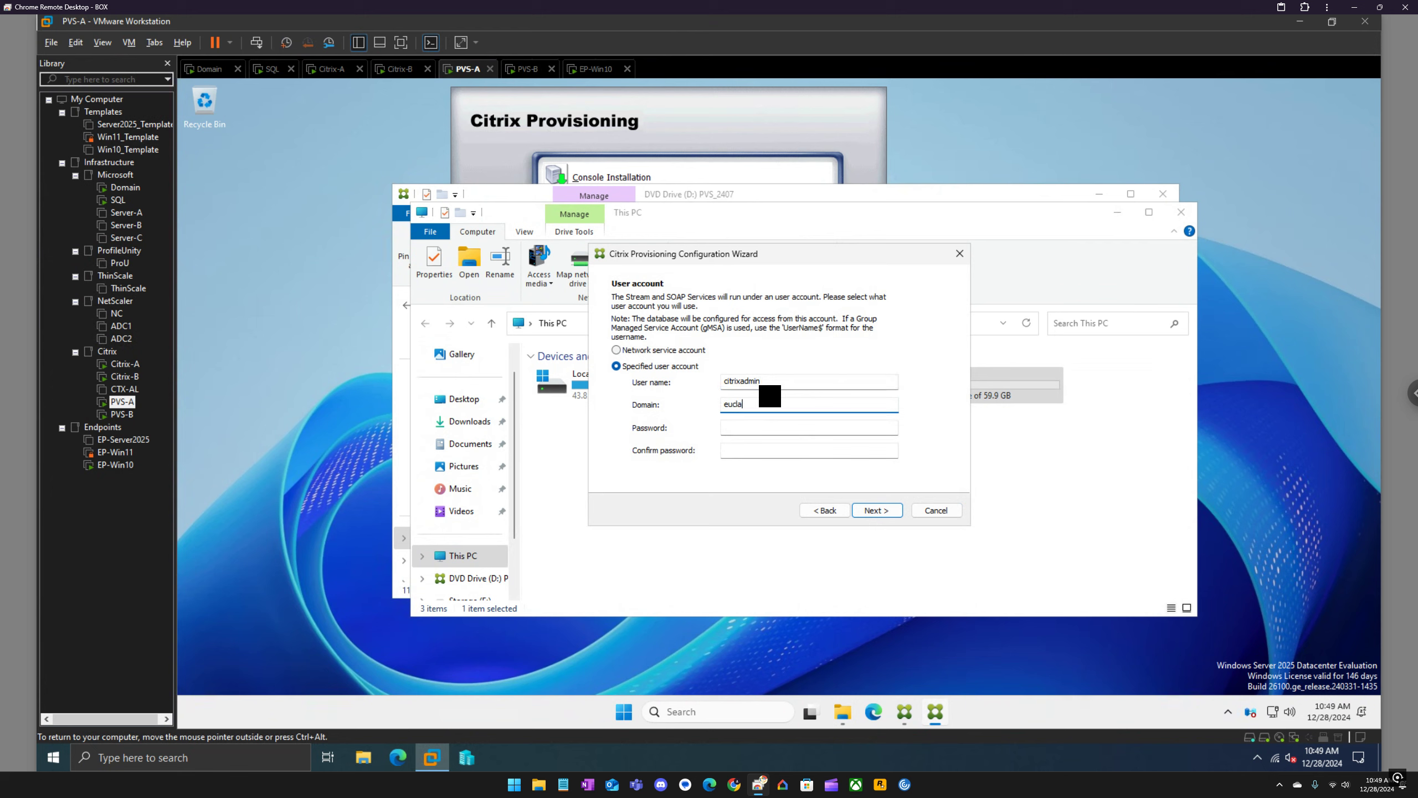
pyautogui.press('Tab')
pyautogui.write('********')
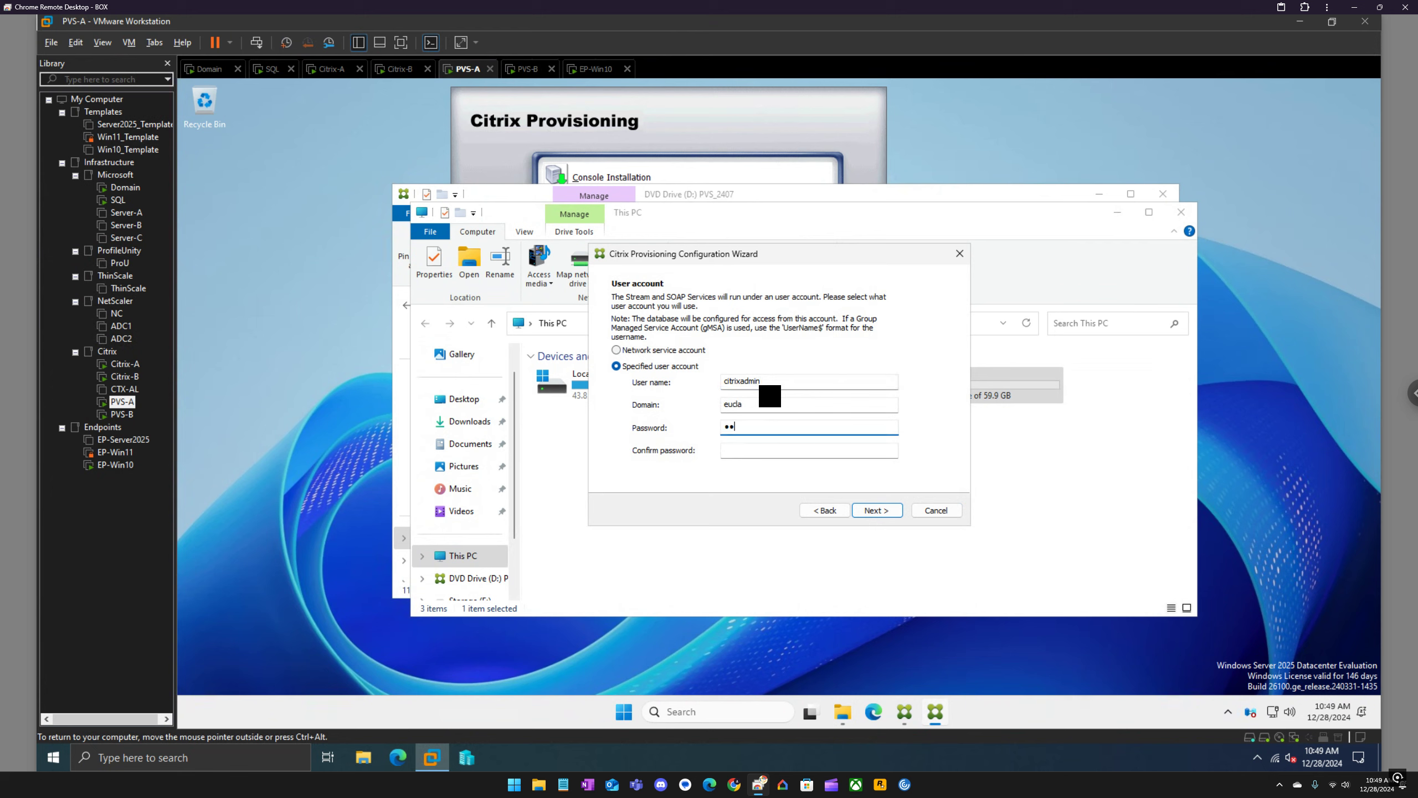
pyautogui.write('**')
pyautogui.press('Tab')
pyautogui.write('**********')
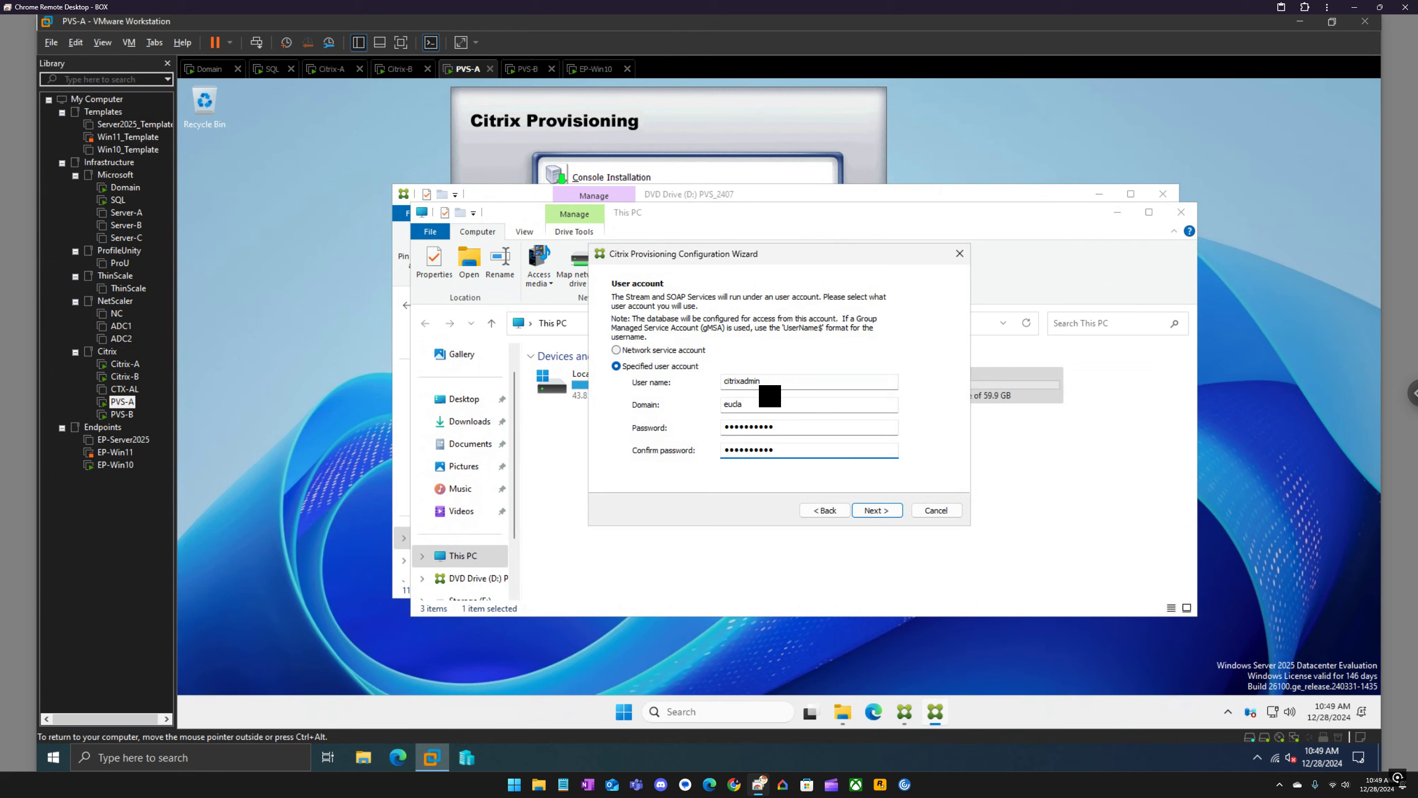
pyautogui.press('Return')
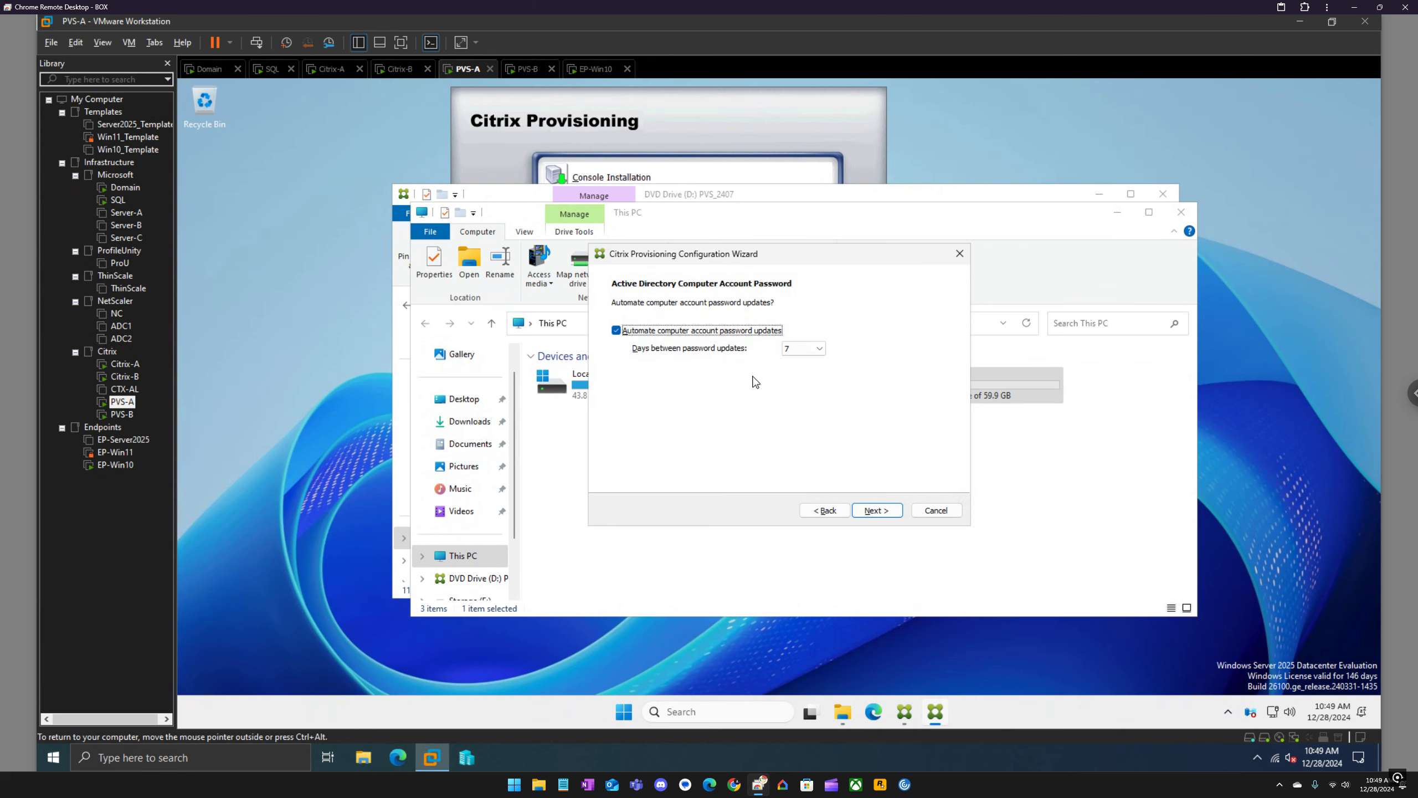
# Step: Accept automatic computer account password updates every 7 days and the network card 192.168.35.150 with communications port 6890 and console port 54321
pyautogui.click(881, 509)
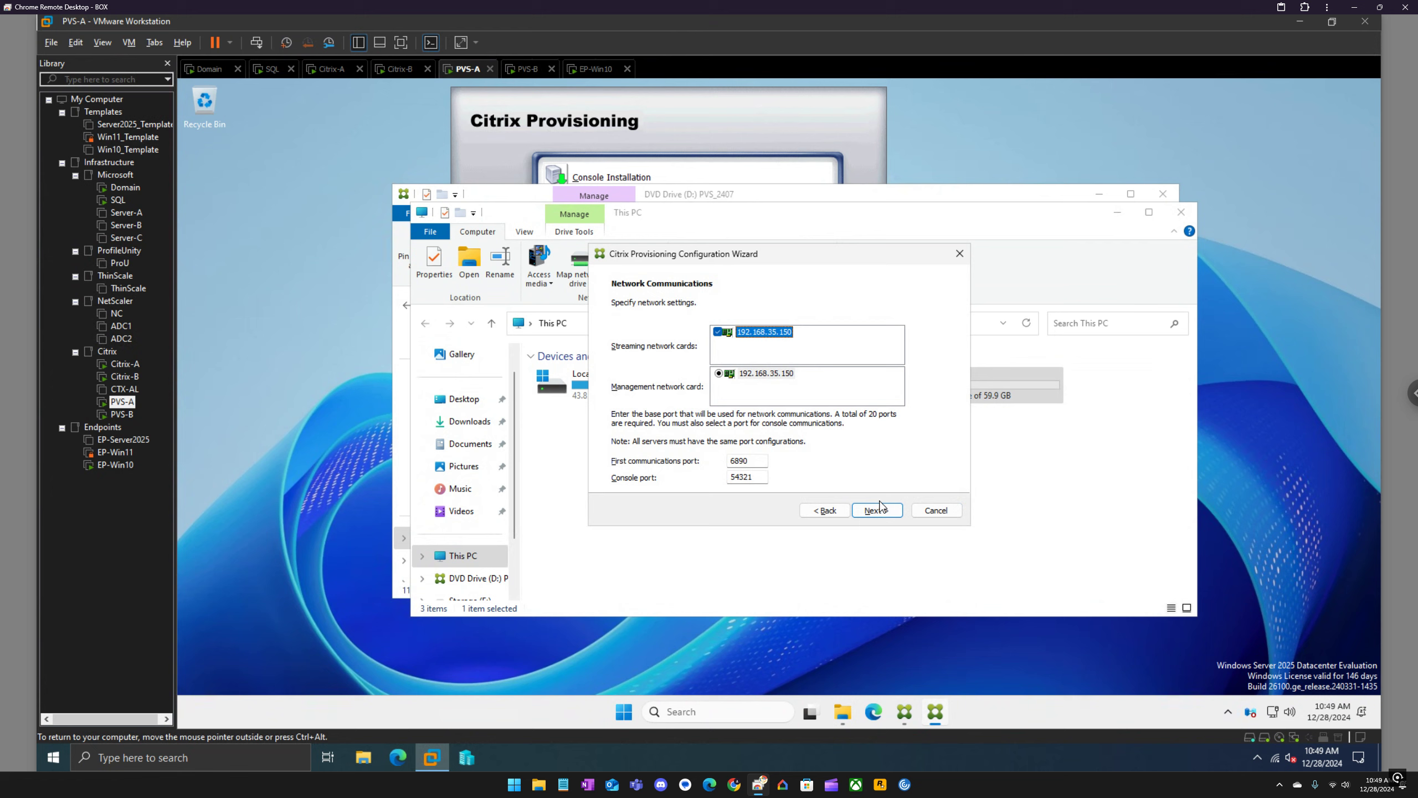
pyautogui.click(434, 39)
pyautogui.click(435, 40)
pyautogui.click(876, 510)
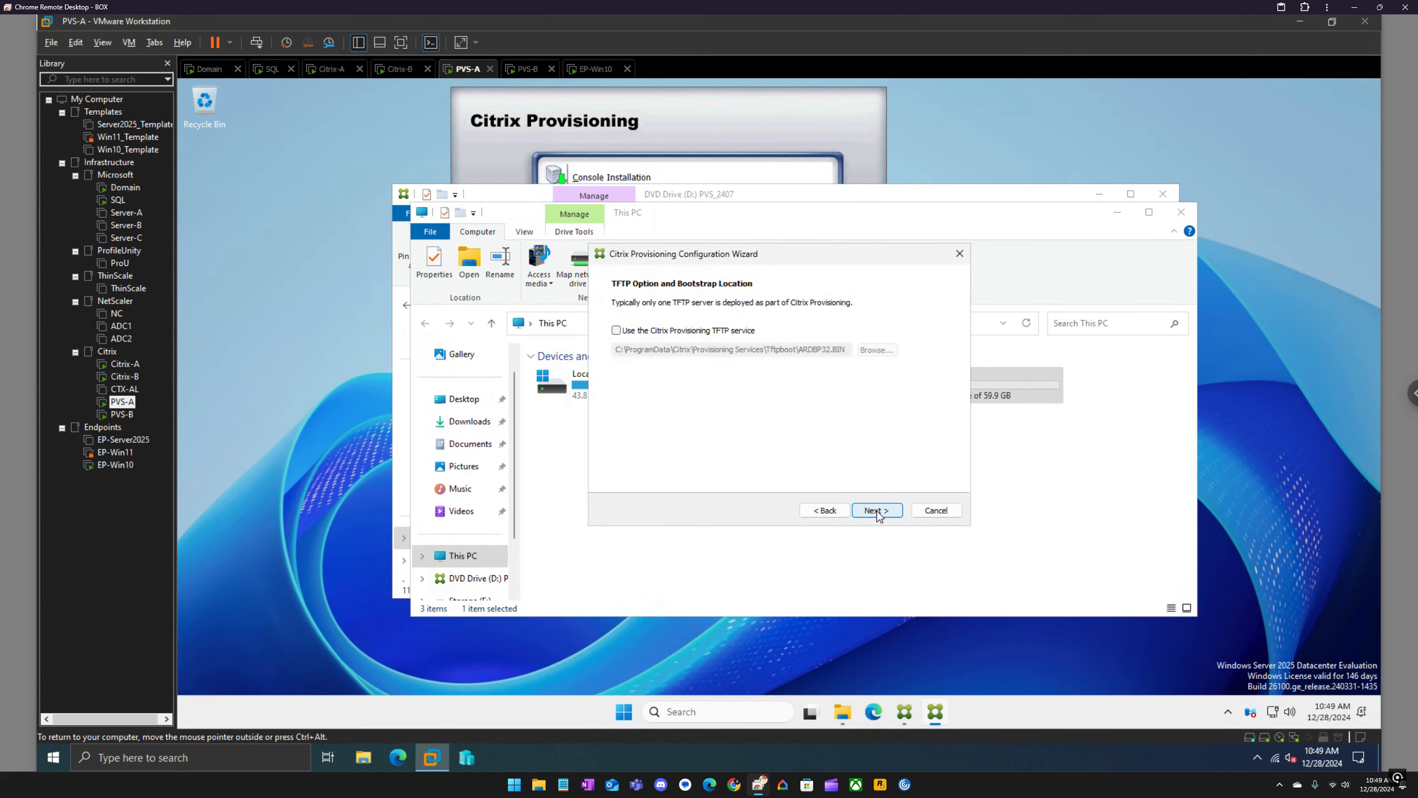
# Step: Enable the Citrix Provisioning TFTP service and continue to the Finish page with the default BIOS boot list and SSL settings
pyautogui.click(708, 331)
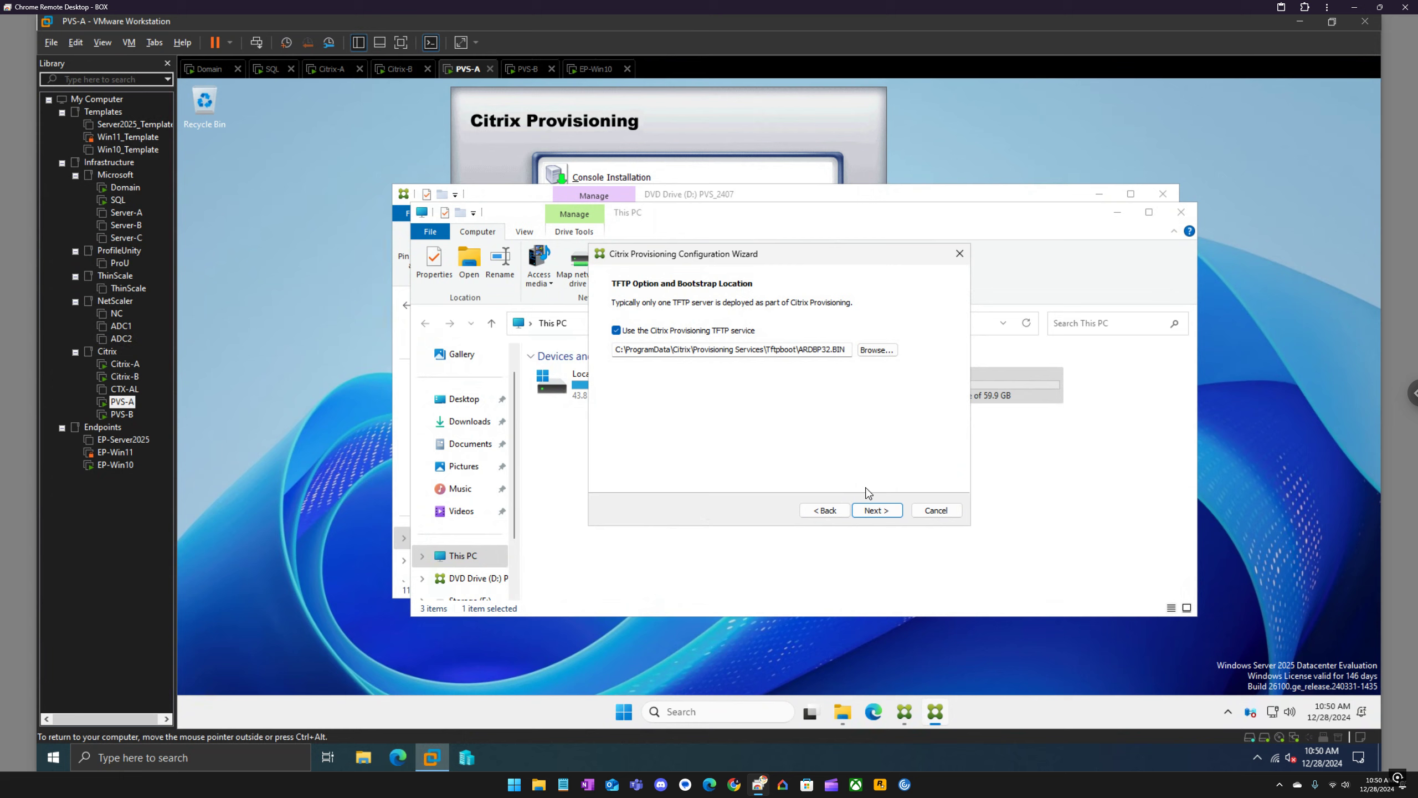
pyautogui.click(884, 512)
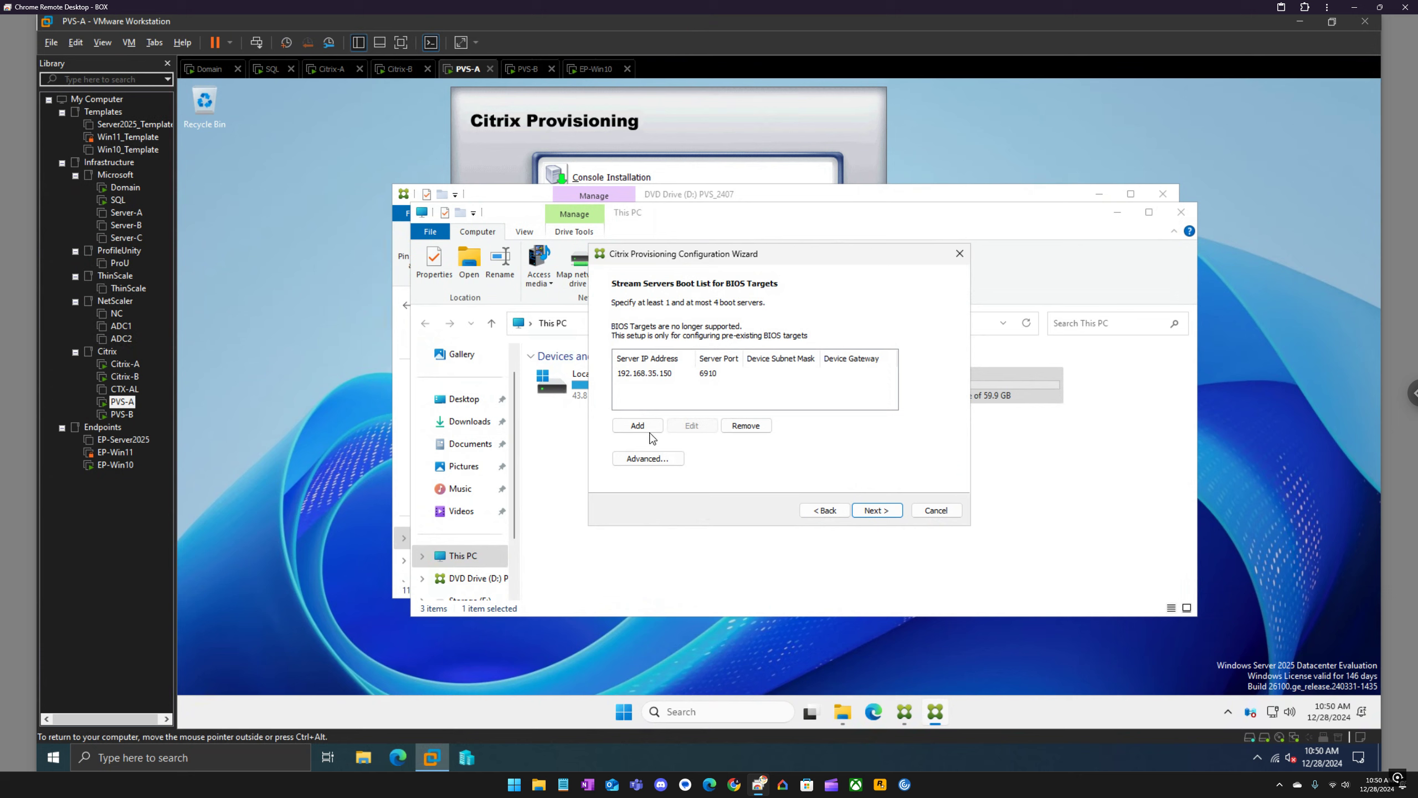
pyautogui.click(656, 461)
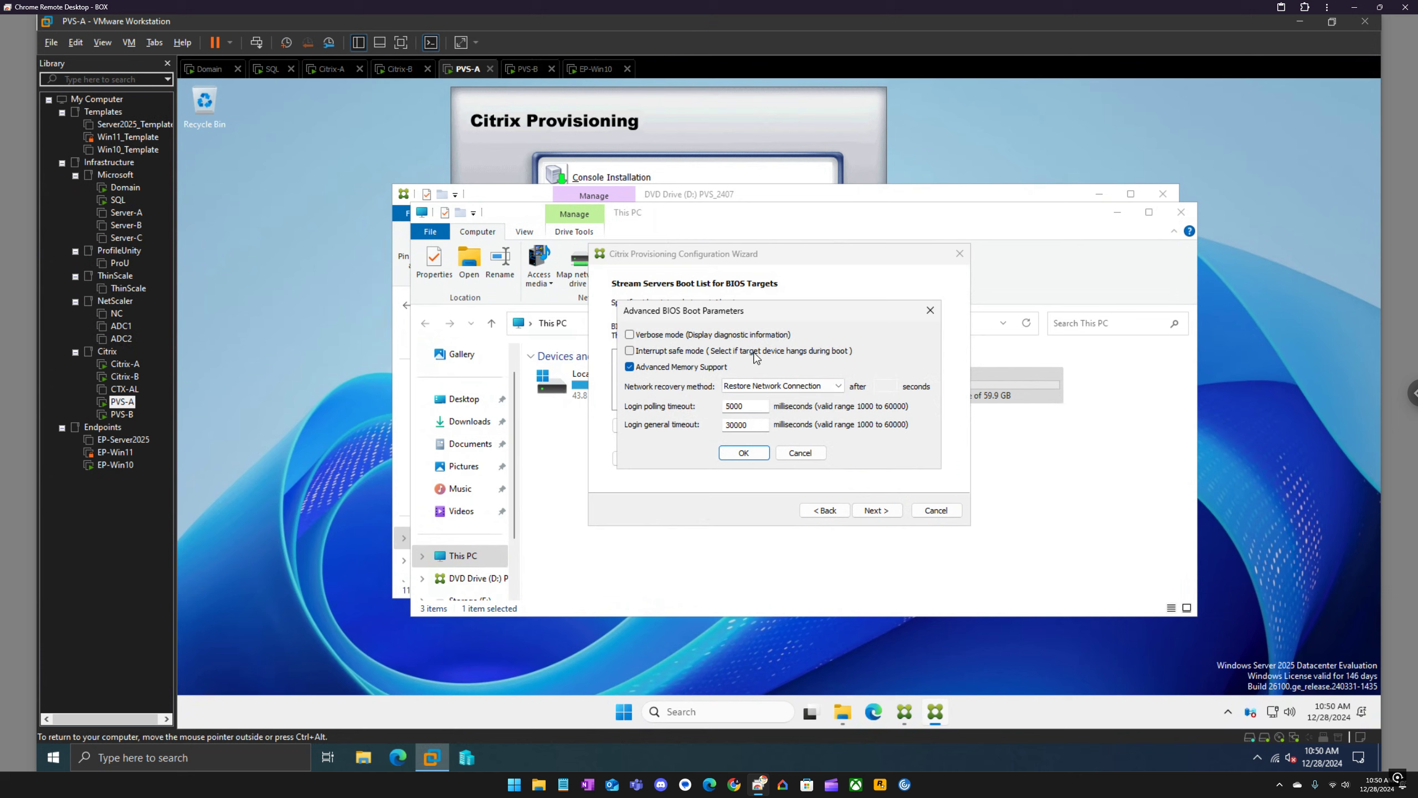
pyautogui.click(930, 311)
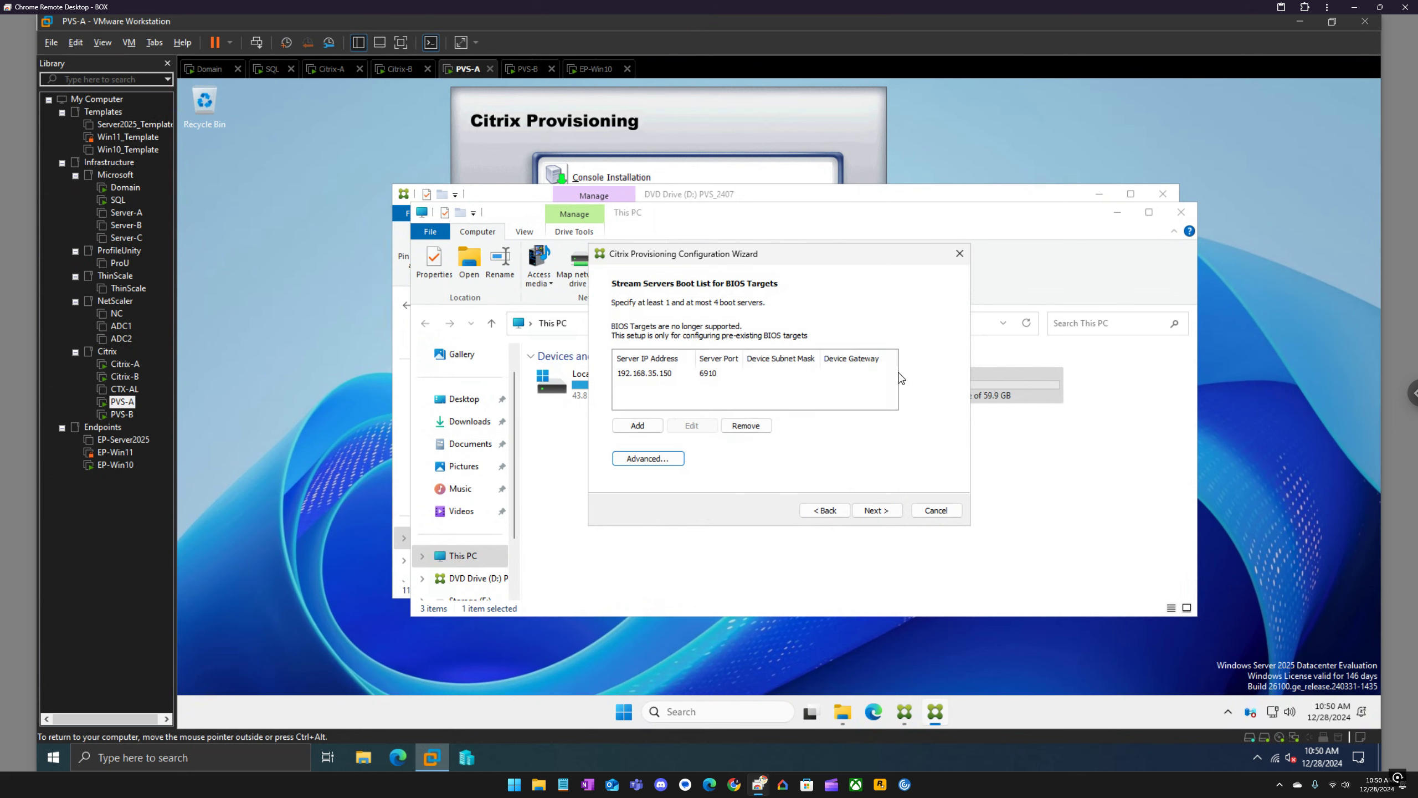
pyautogui.click(892, 511)
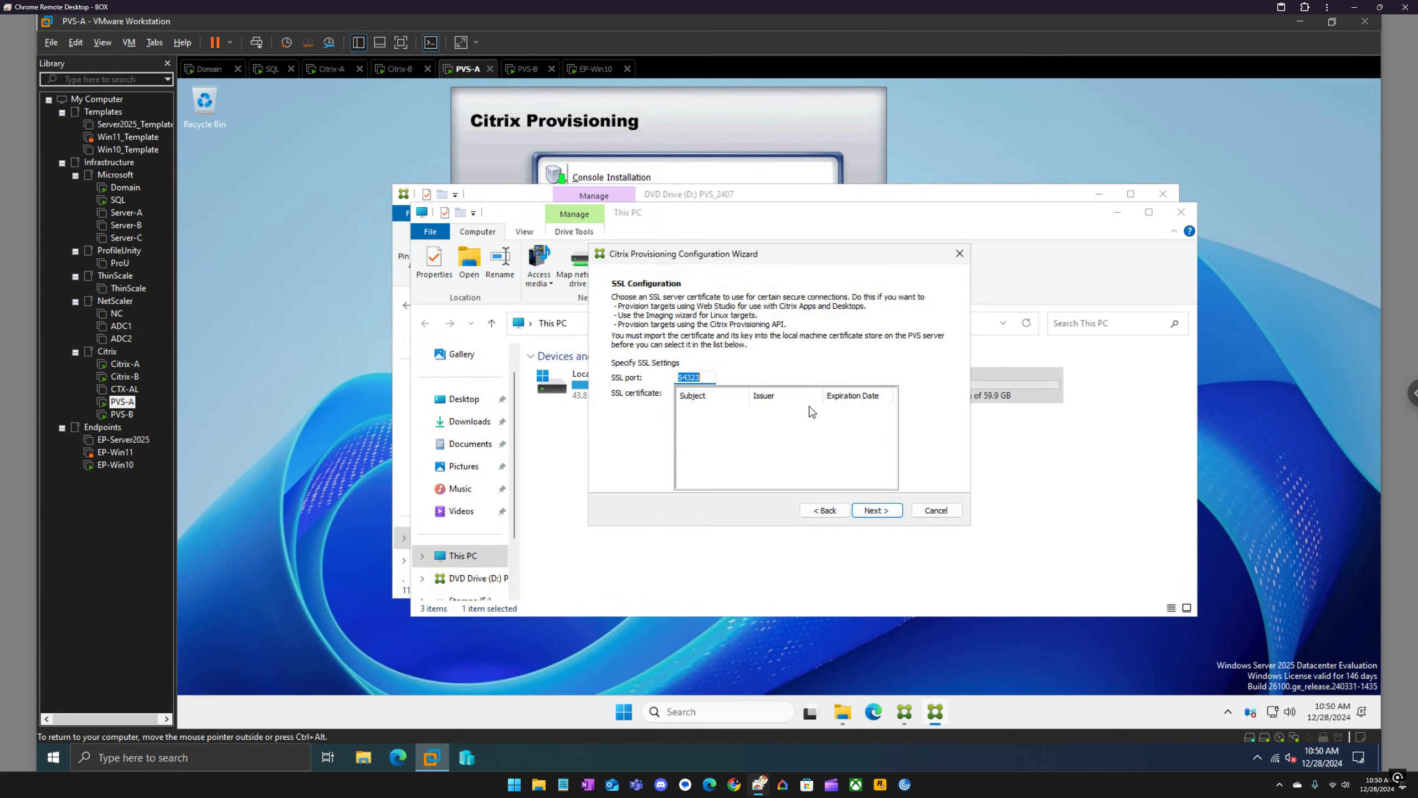
pyautogui.click(876, 510)
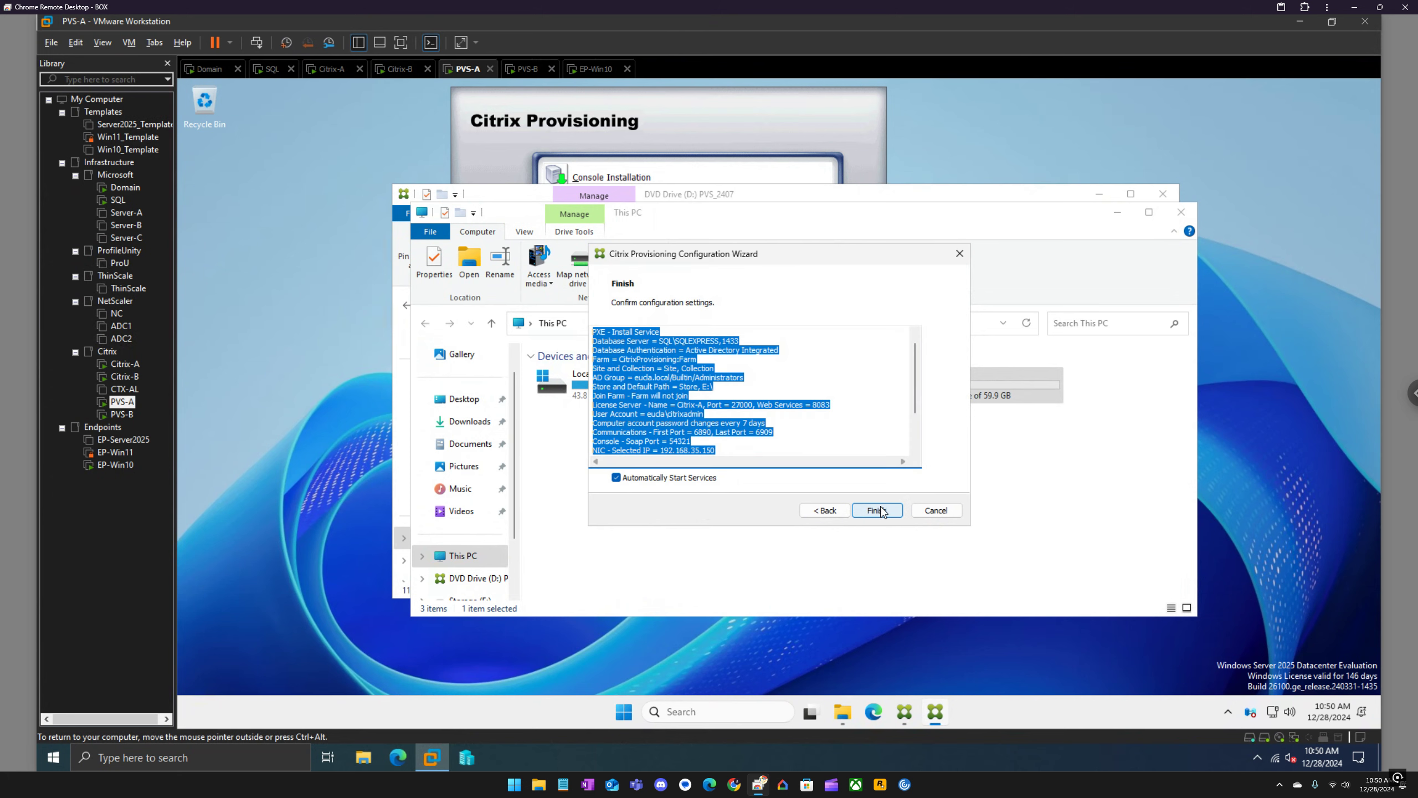
# Step: Apply the PVS-A configuration and sign in to the SQL virtual machine as citrixadmin with the account password
pyautogui.click(881, 510)
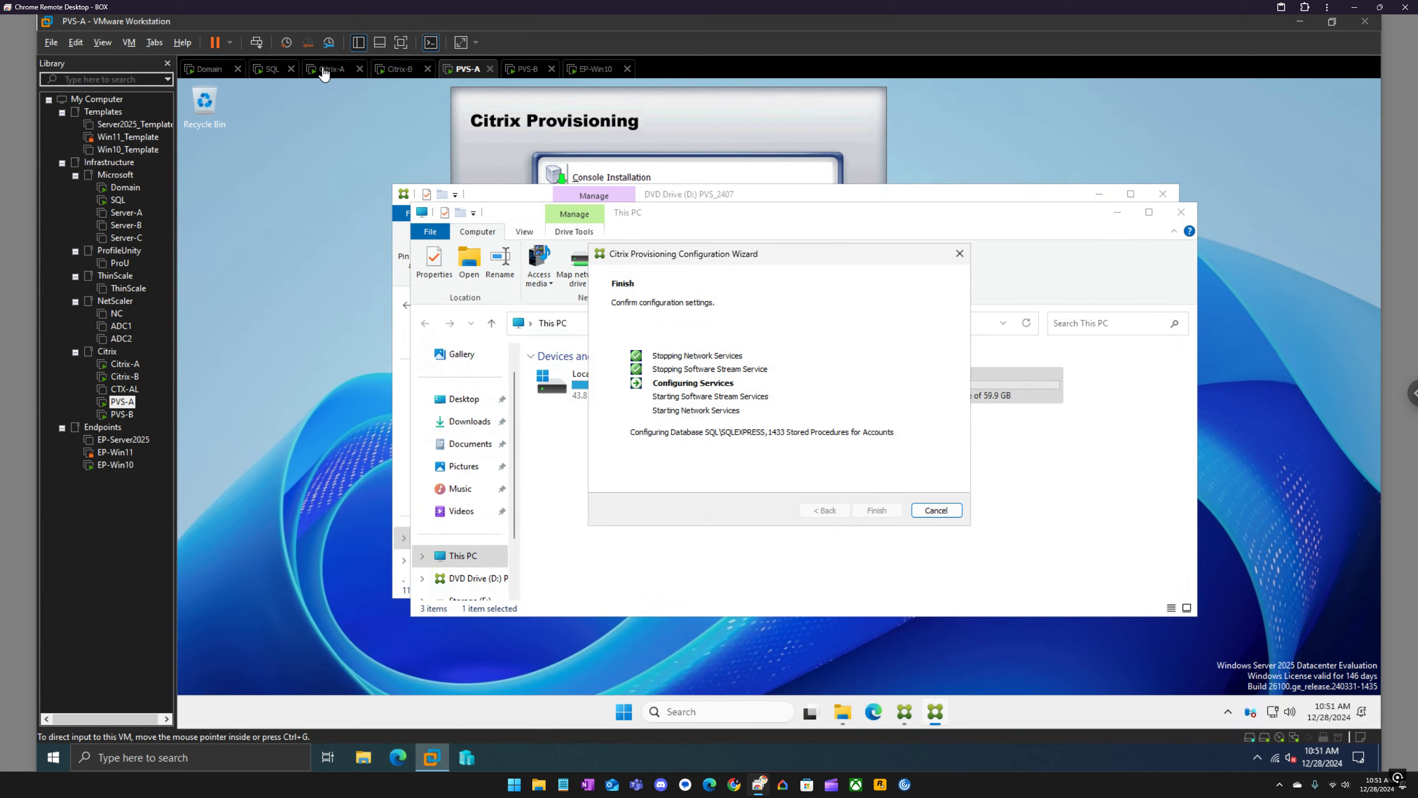
pyautogui.click(272, 70)
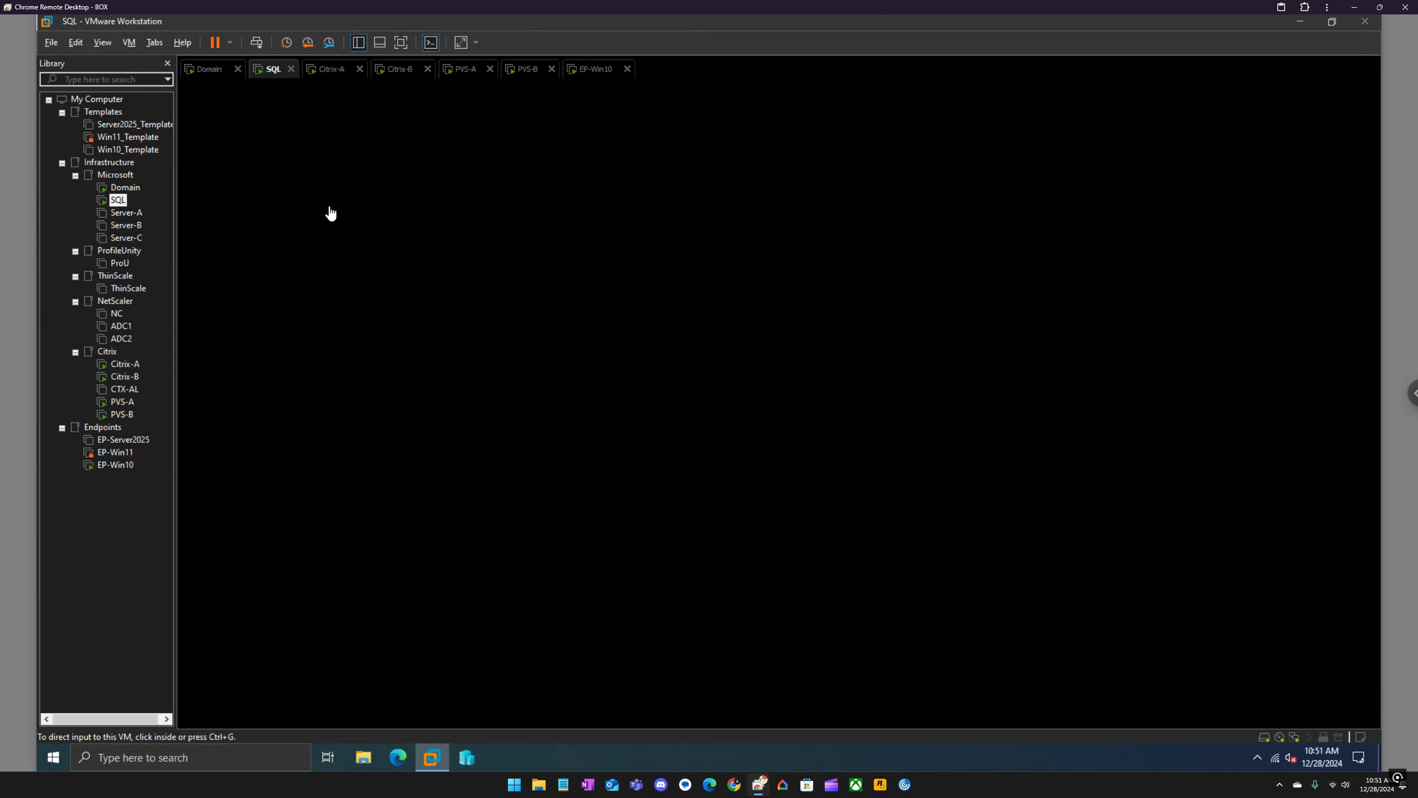
pyautogui.click(643, 203)
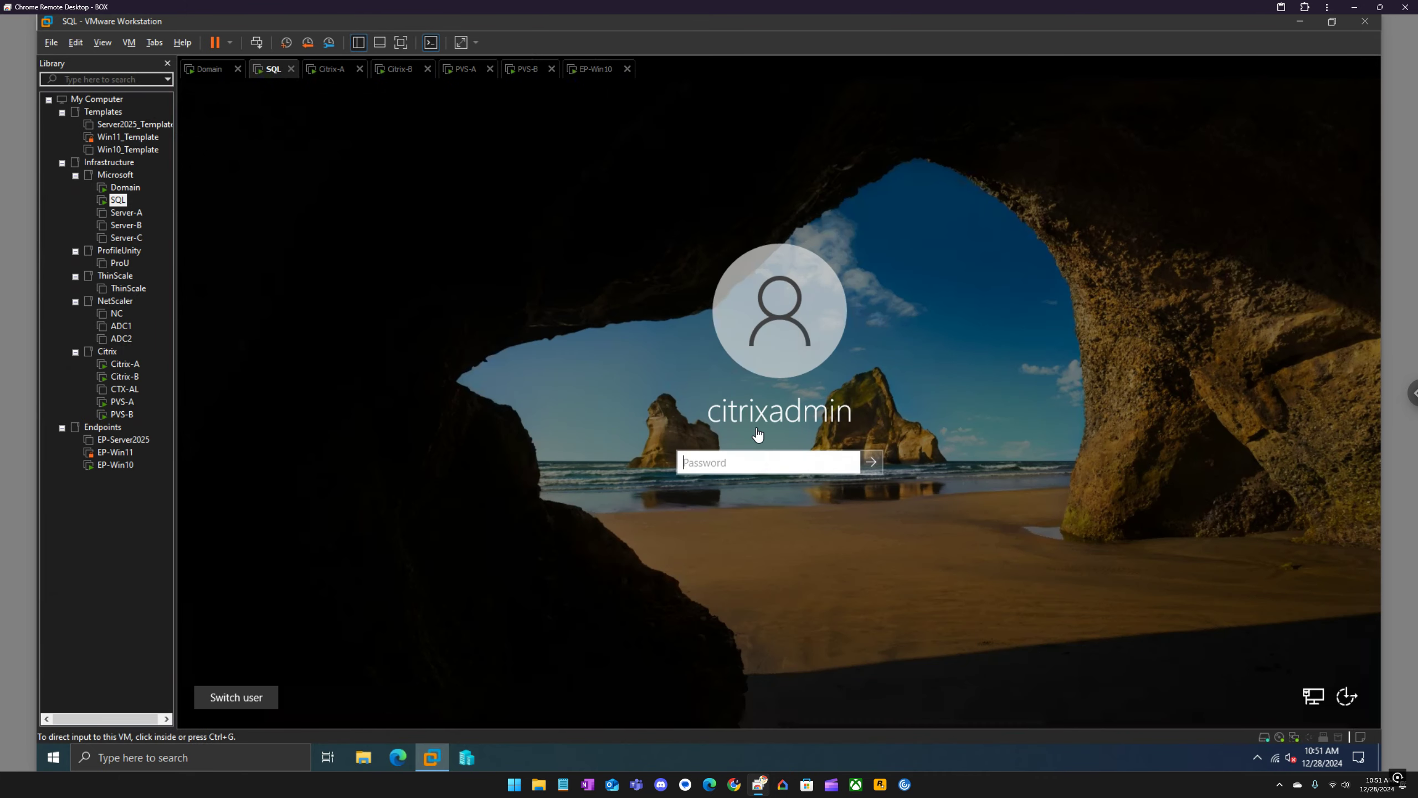
pyautogui.click(763, 461)
pyautogui.write('•••••••••')
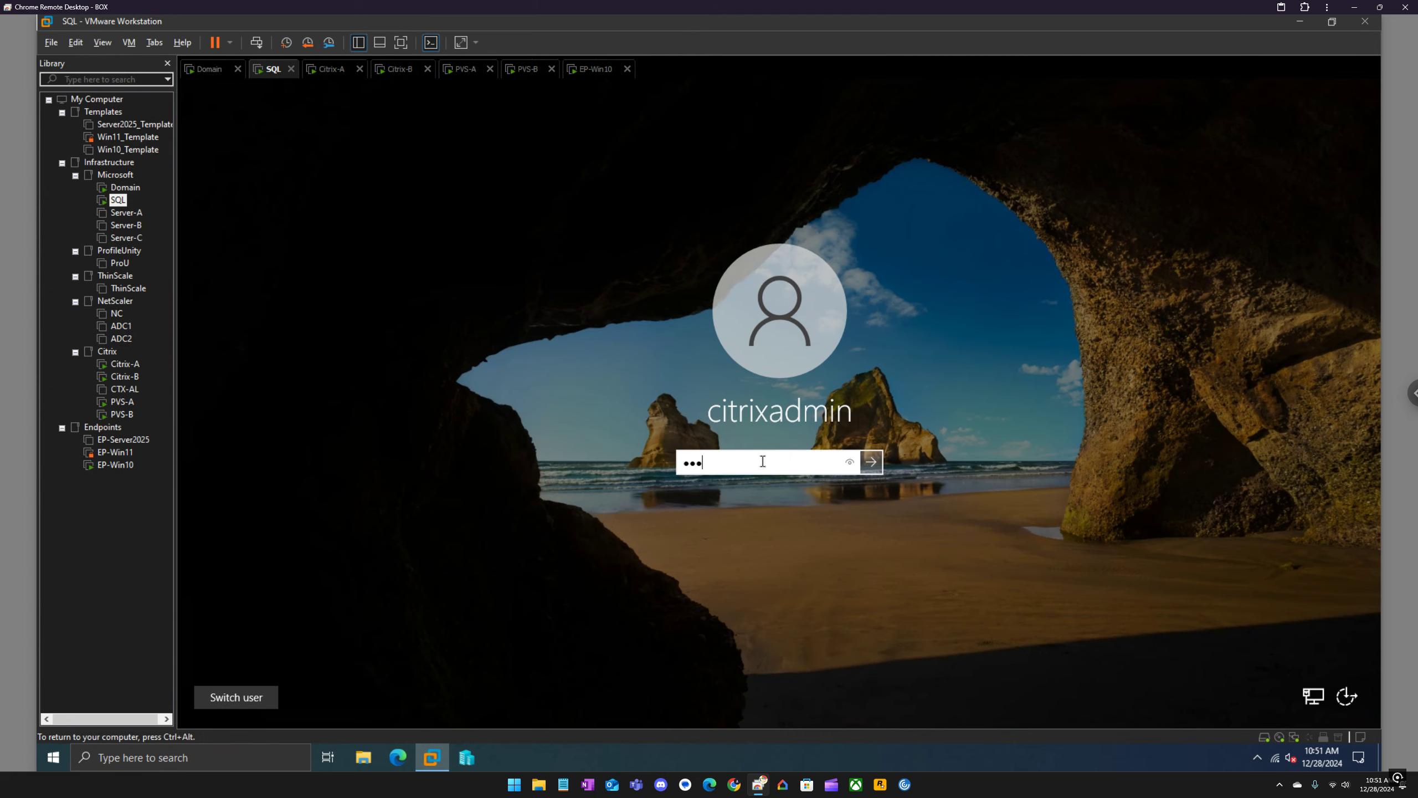
pyautogui.press('Return')
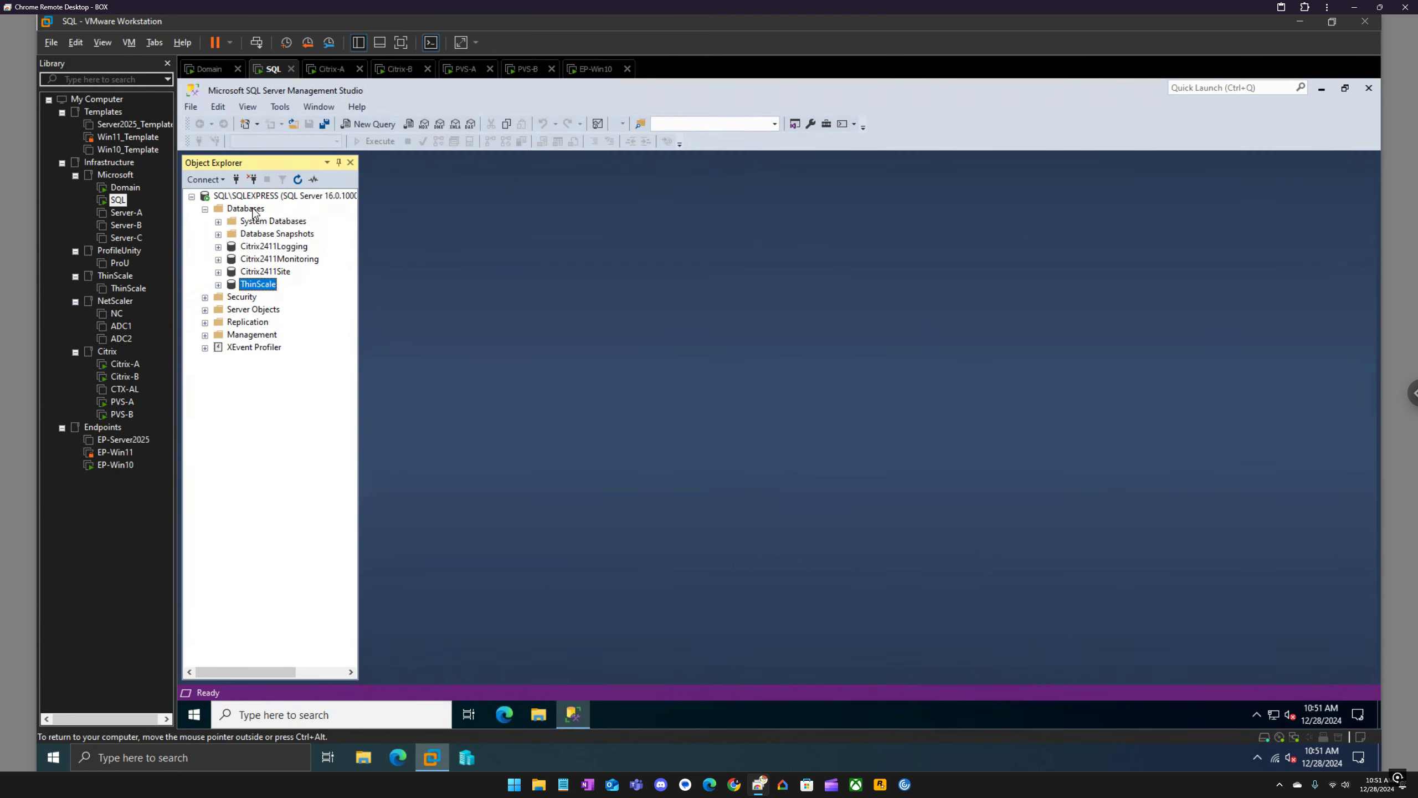
# Step: Refresh the databases in SQL Server Management Studio and expand the CitrixProvisioning database down to its tables
pyautogui.click(251, 211)
pyautogui.rightClick(251, 212)
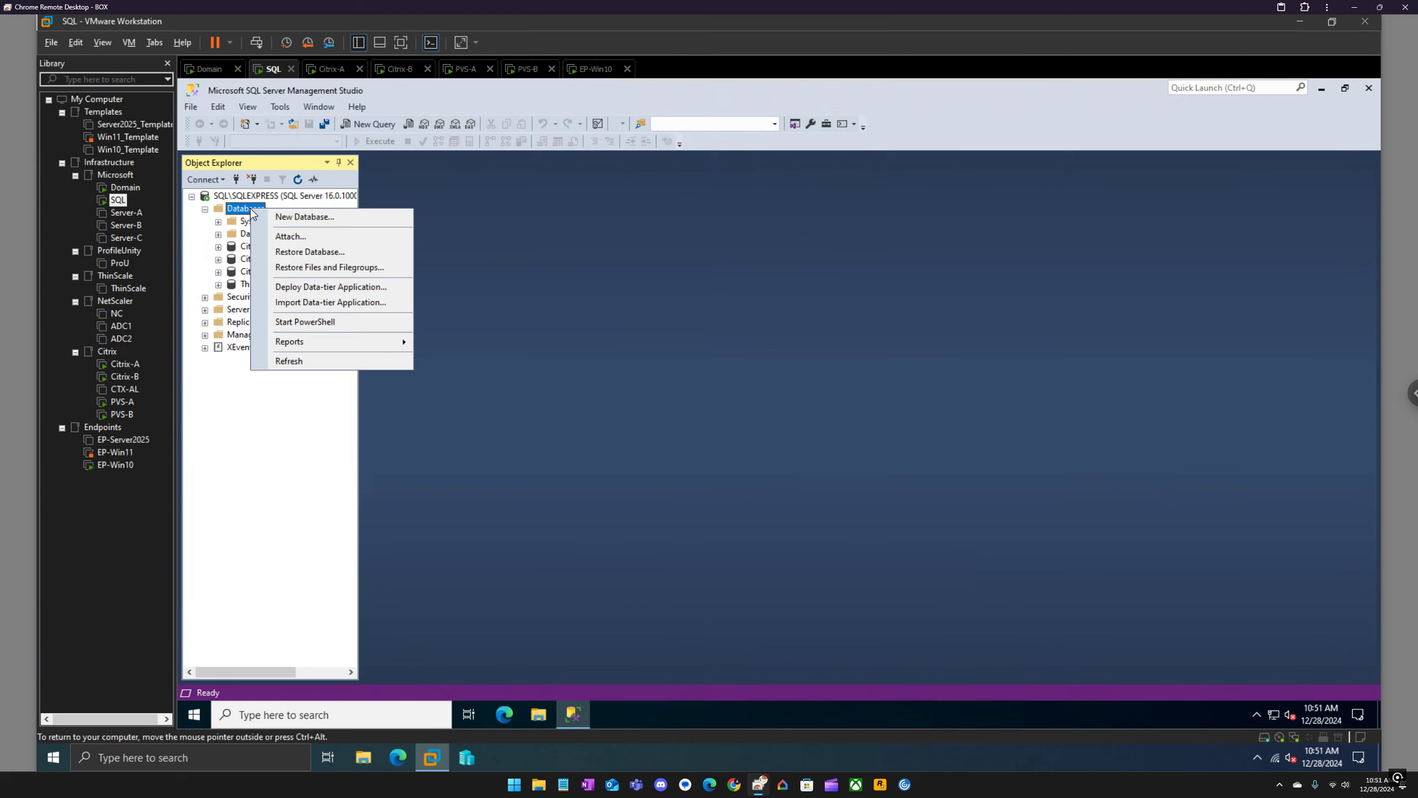
pyautogui.click(288, 360)
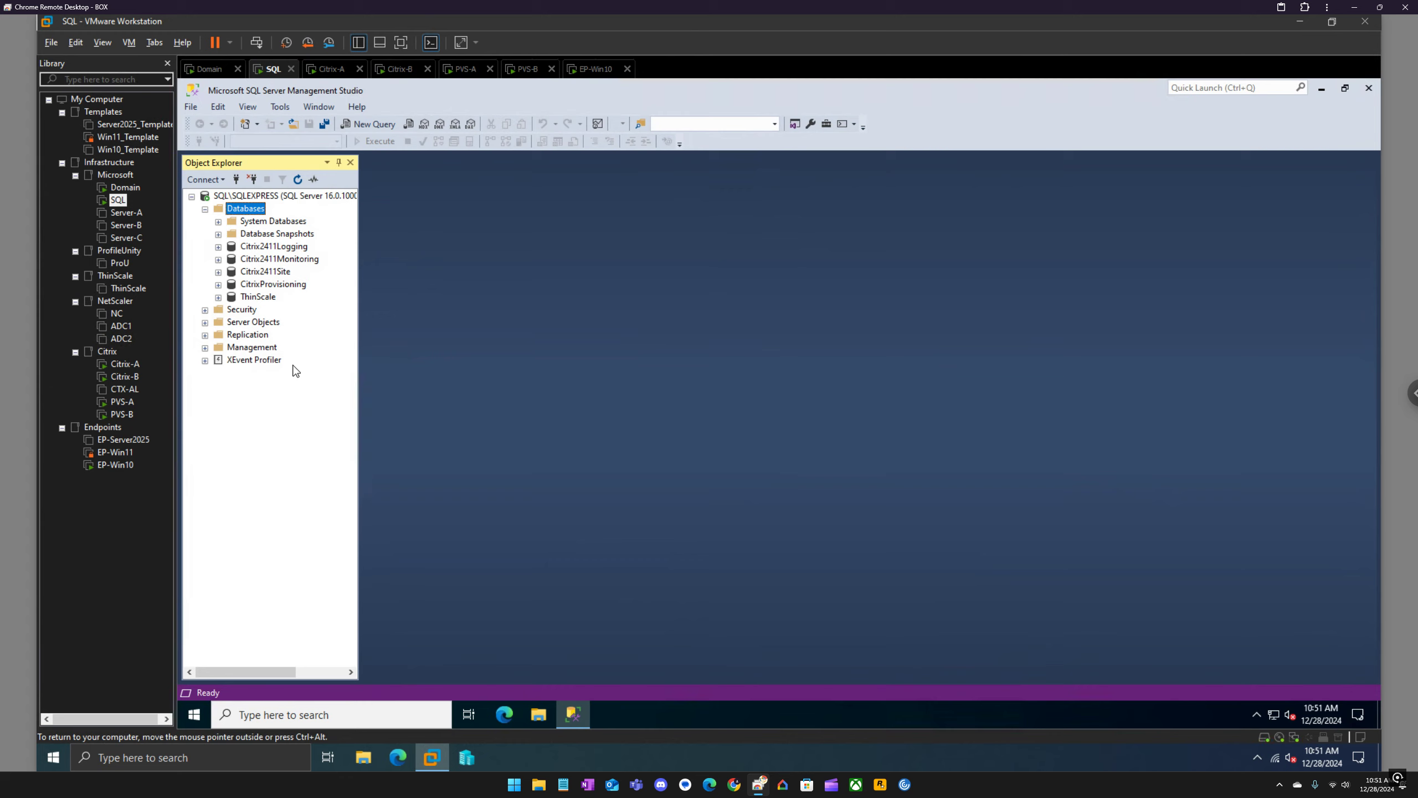
pyautogui.click(276, 284)
pyautogui.click(219, 285)
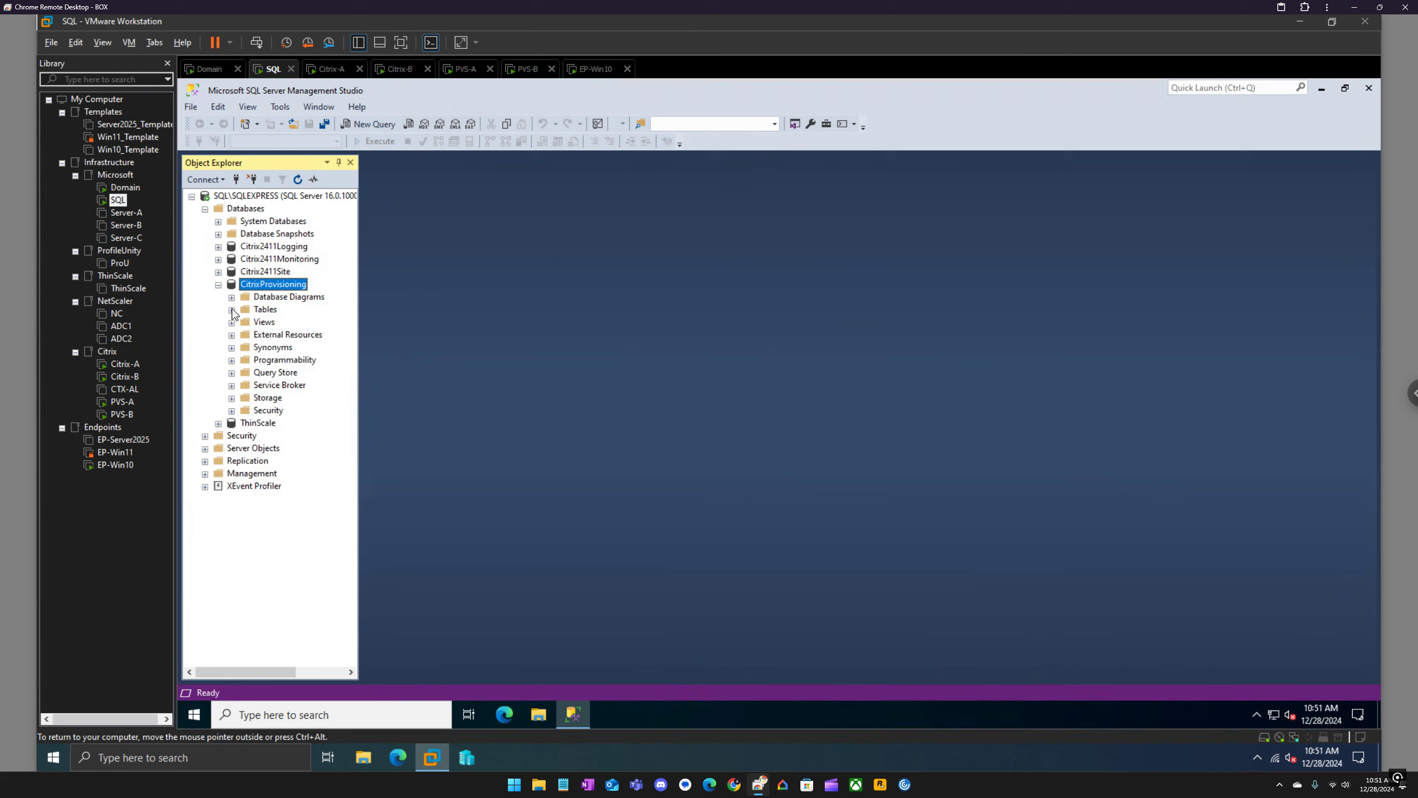
pyautogui.click(231, 310)
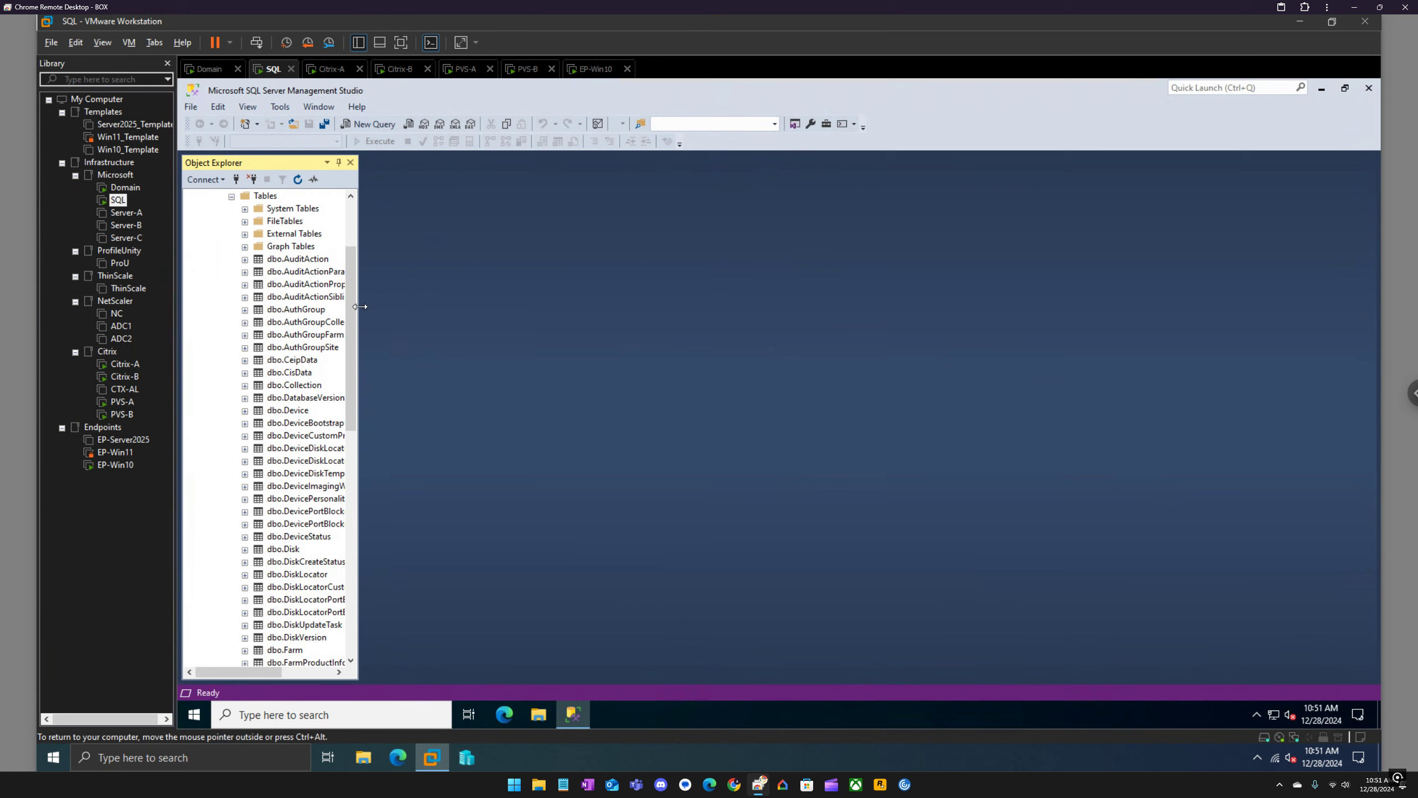
# Step: Close the completed configuration wizard on PVS-A and install Citrix Provisioning Console 2407 for all users in the default folder
pyautogui.click(467, 68)
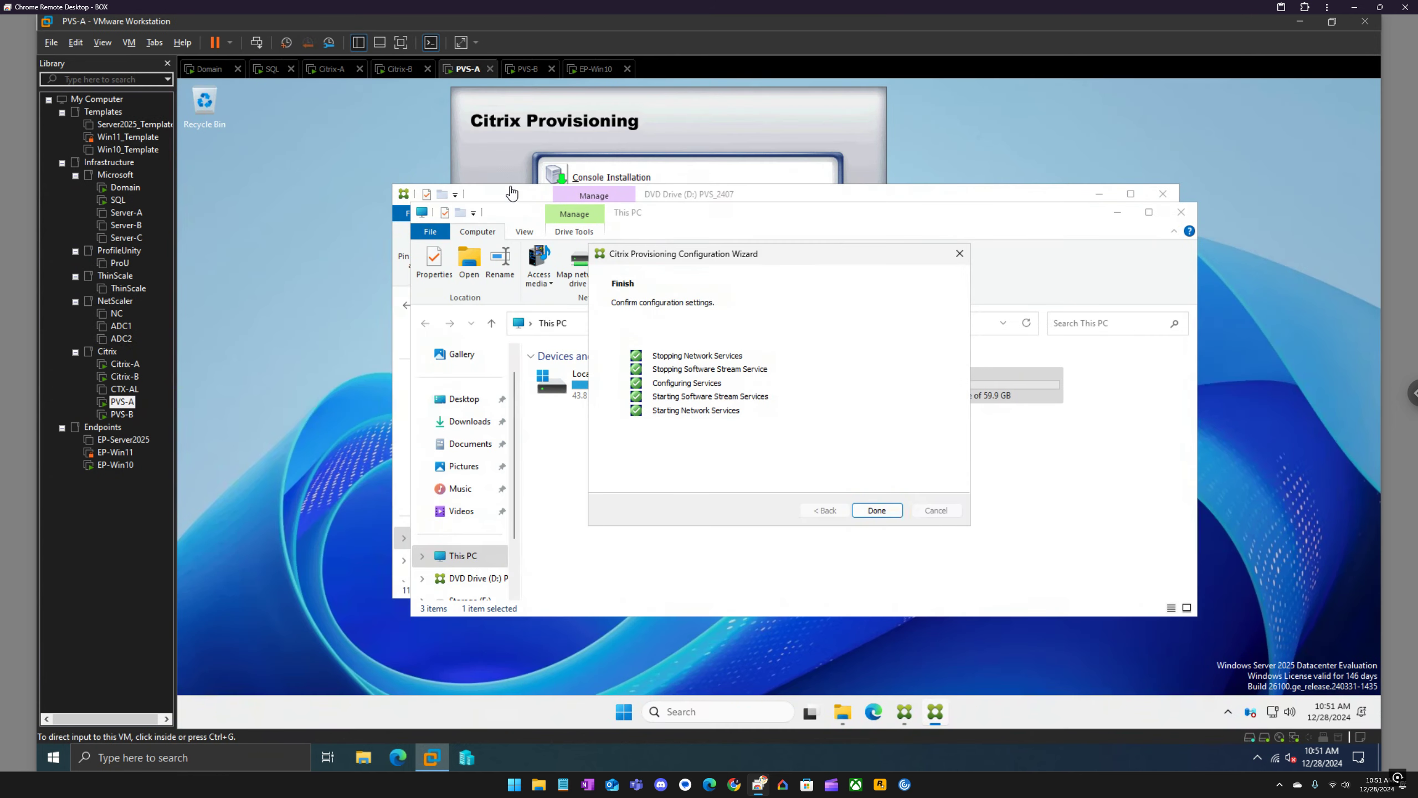
pyautogui.click(876, 511)
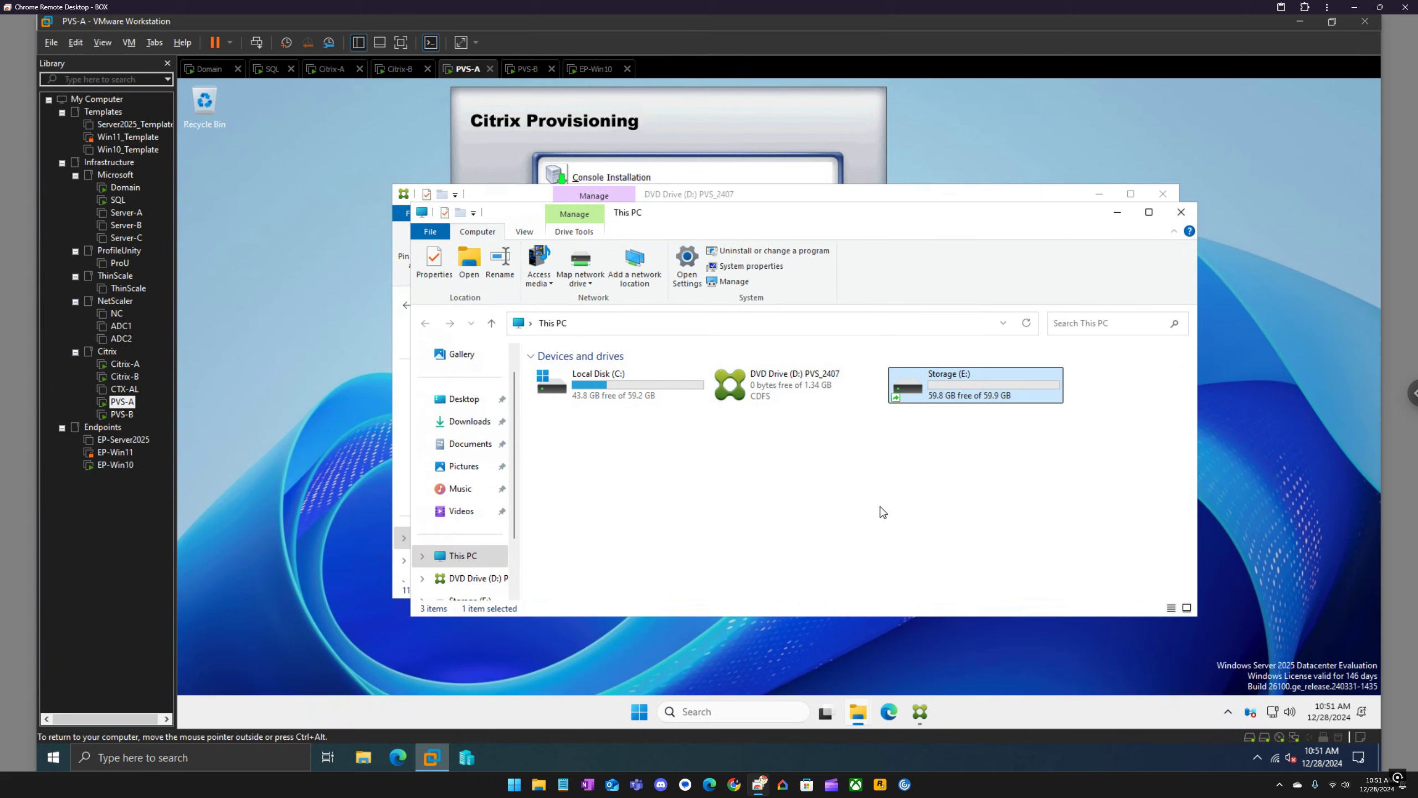
pyautogui.click(795, 148)
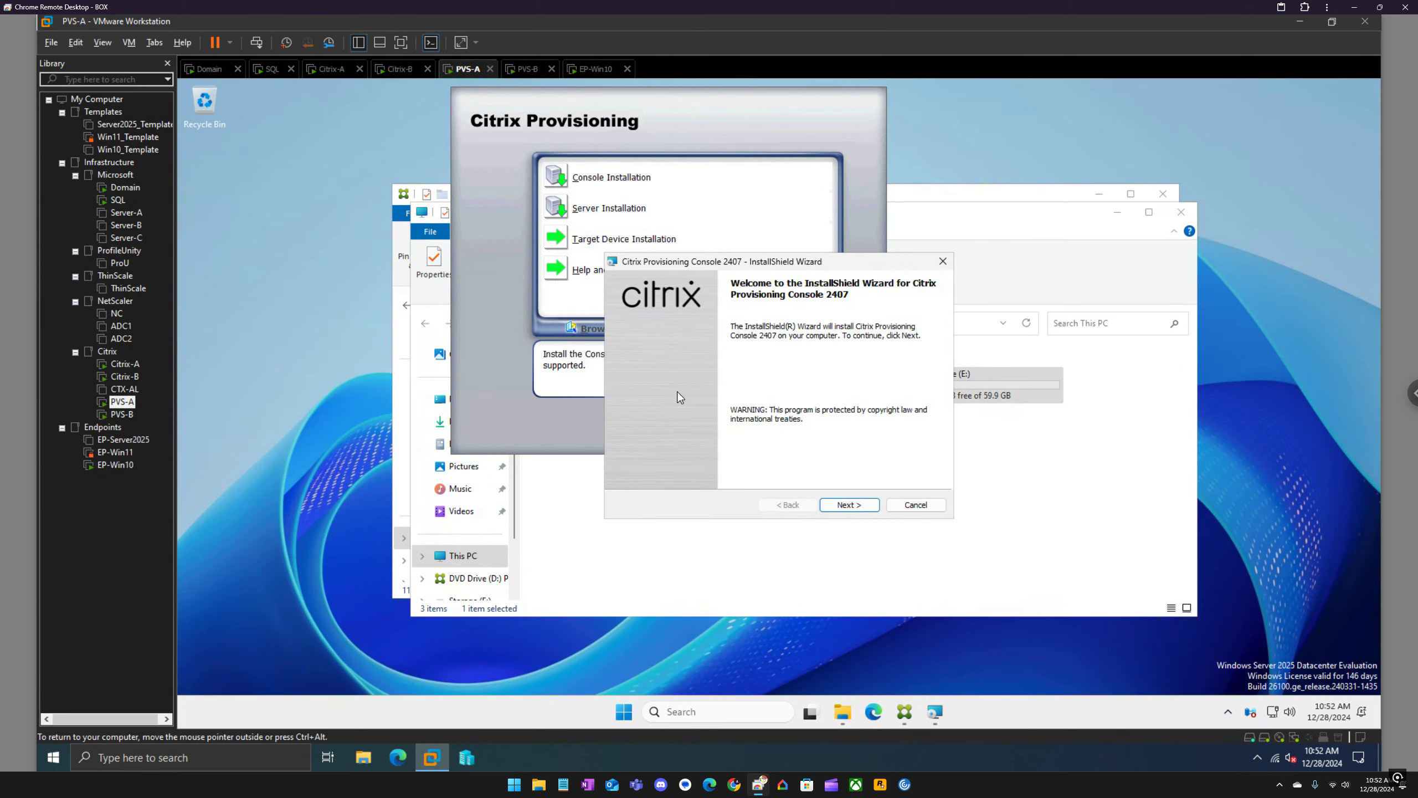
pyautogui.click(867, 504)
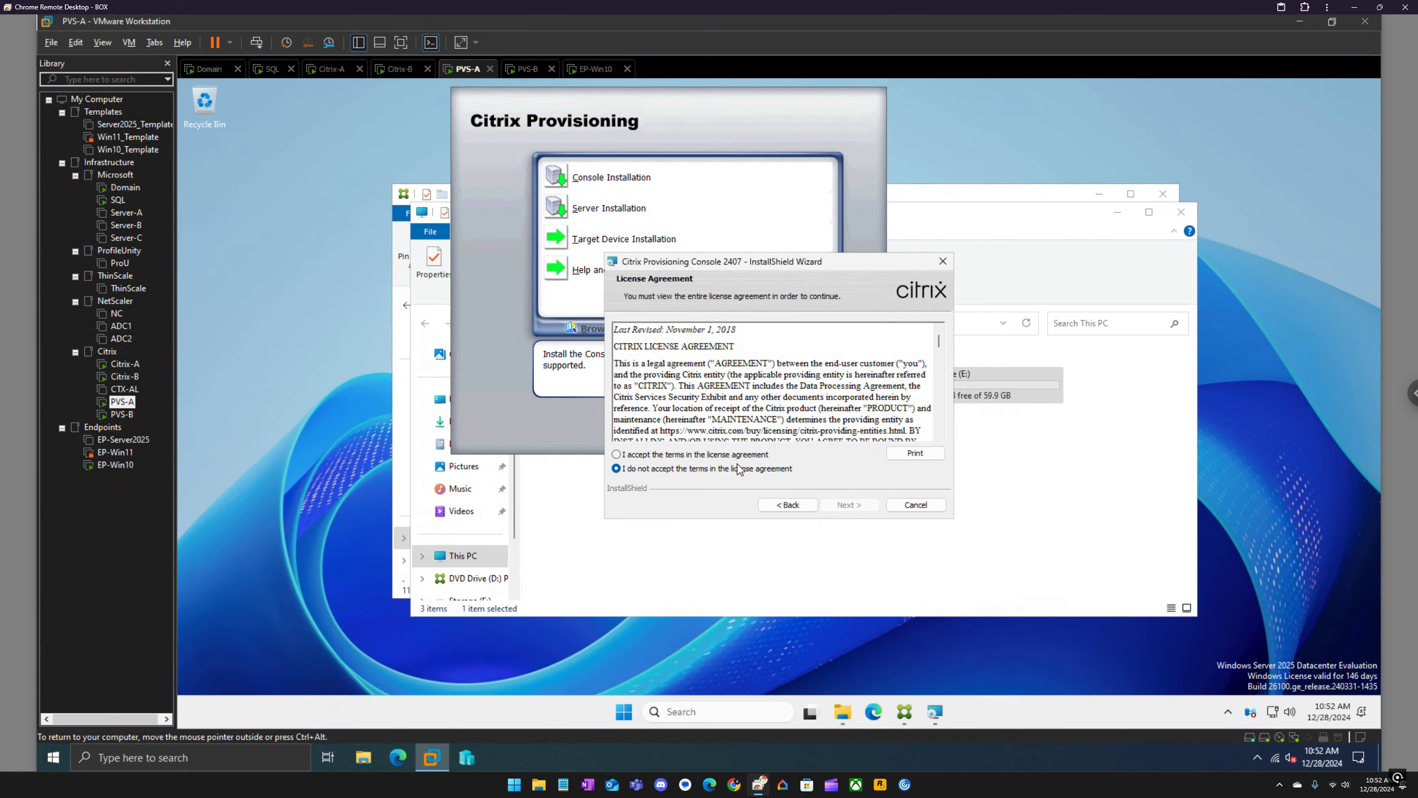
pyautogui.click(719, 455)
pyautogui.click(849, 505)
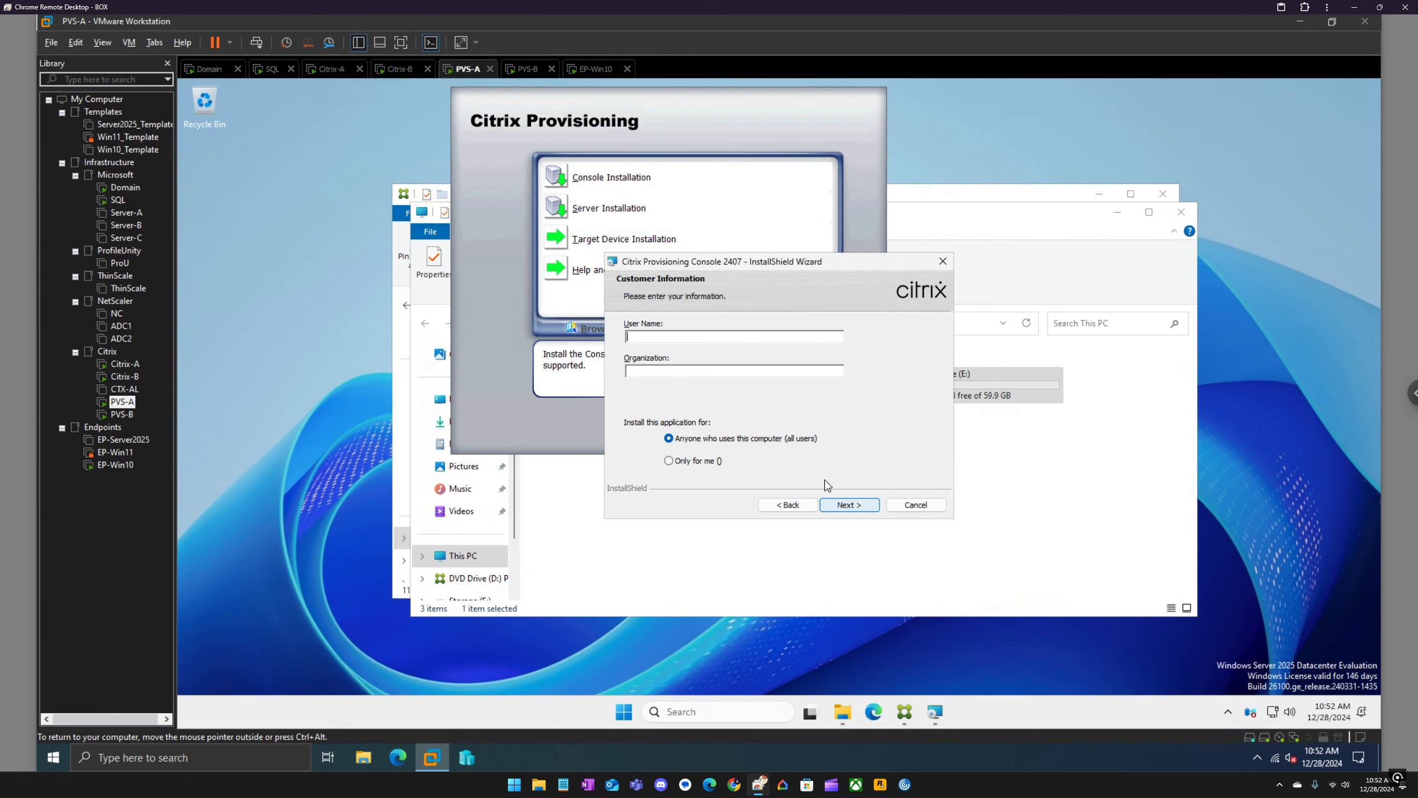
pyautogui.click(857, 505)
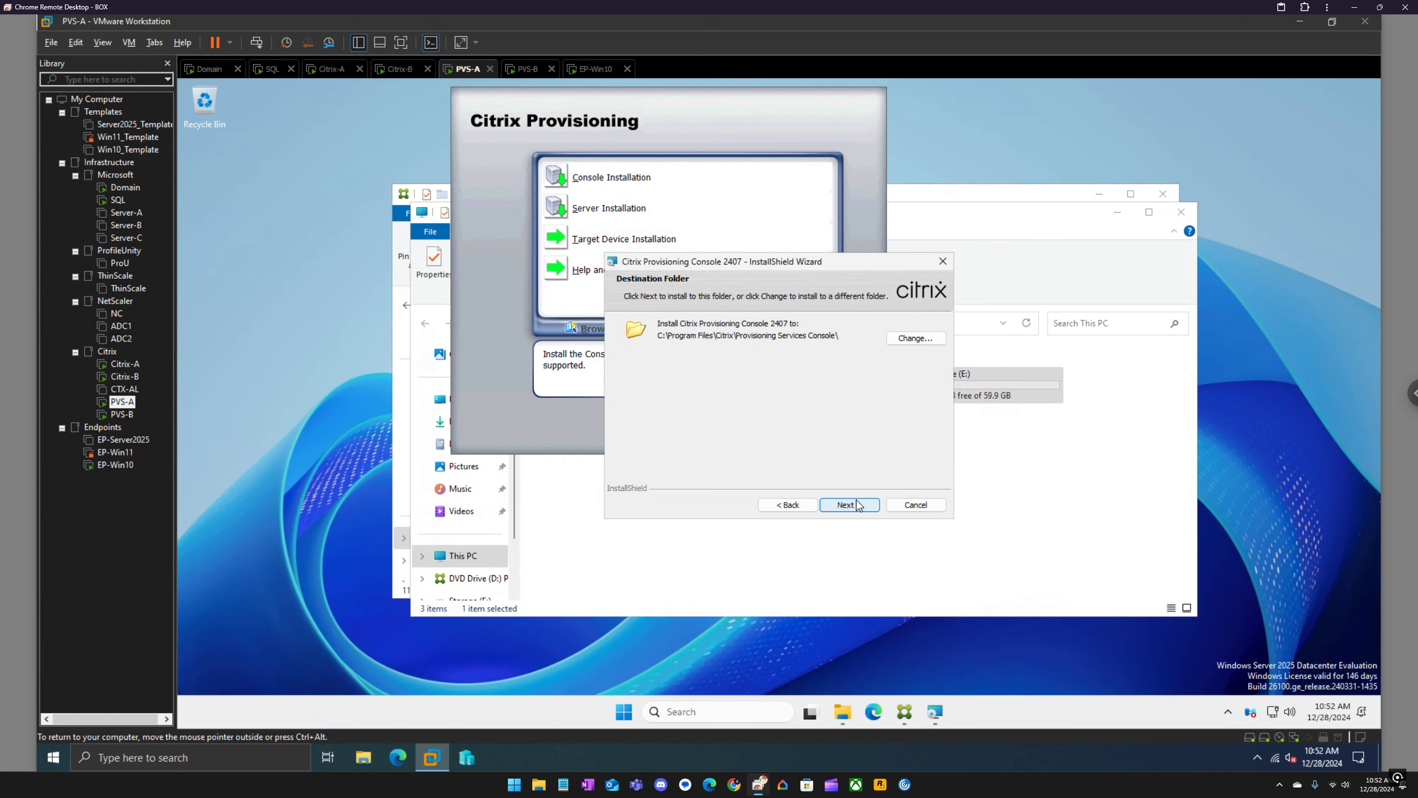
pyautogui.click(858, 505)
pyautogui.click(858, 505)
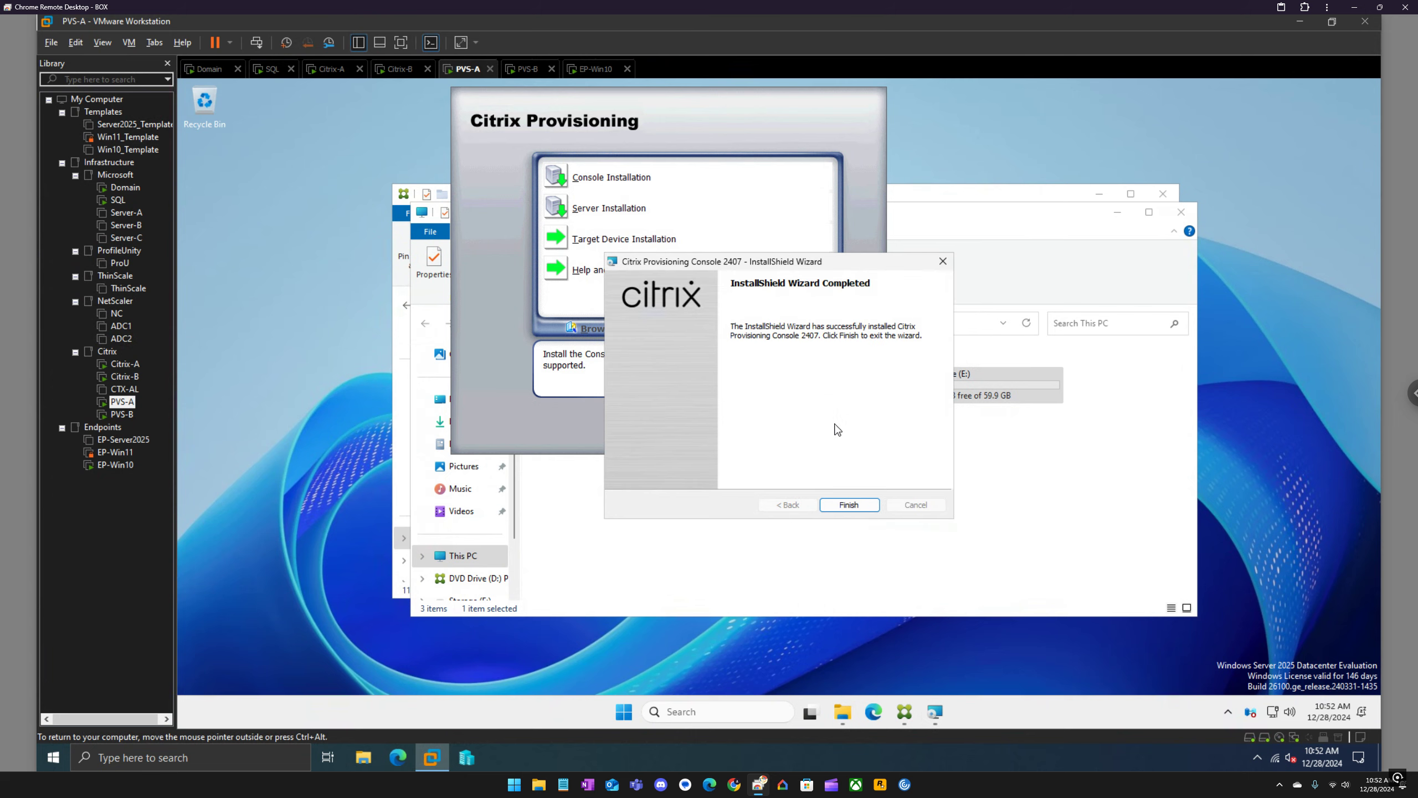
pyautogui.click(856, 503)
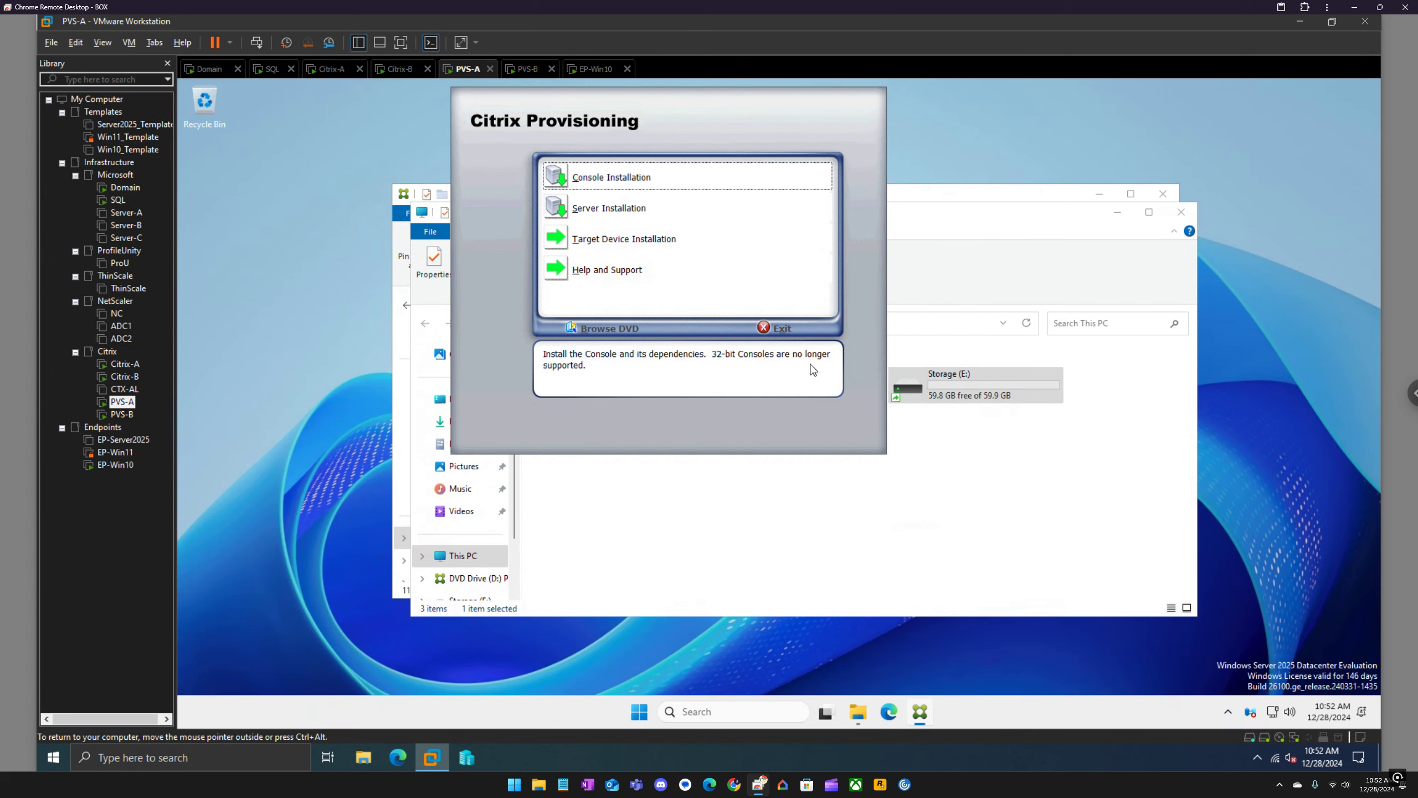
# Step: Exit the Citrix Provisioning installer and switch the PVS-A virtual CD/DVD from the ISO image to the auto-detected physical drive
pyautogui.click(778, 329)
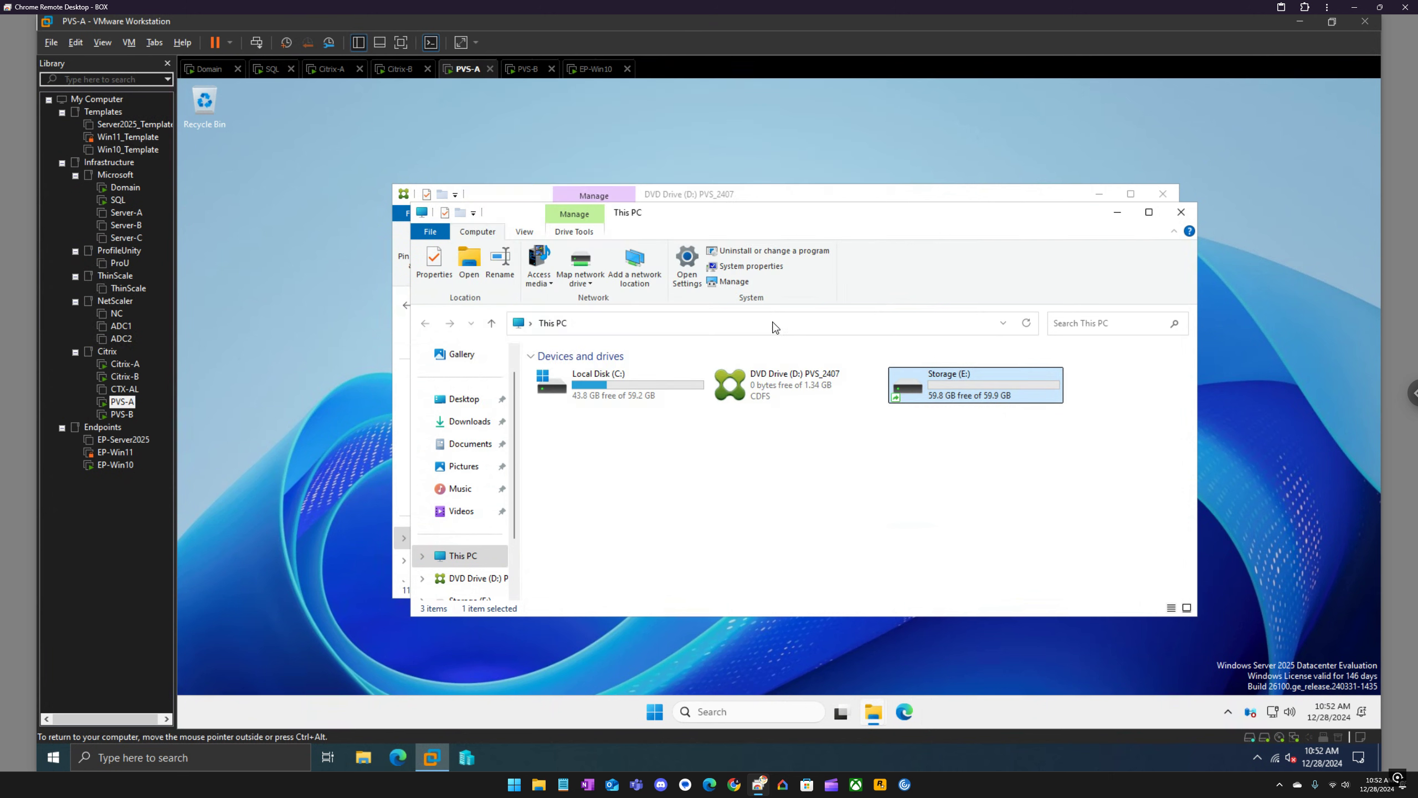
pyautogui.rightClick(466, 68)
pyautogui.click(507, 258)
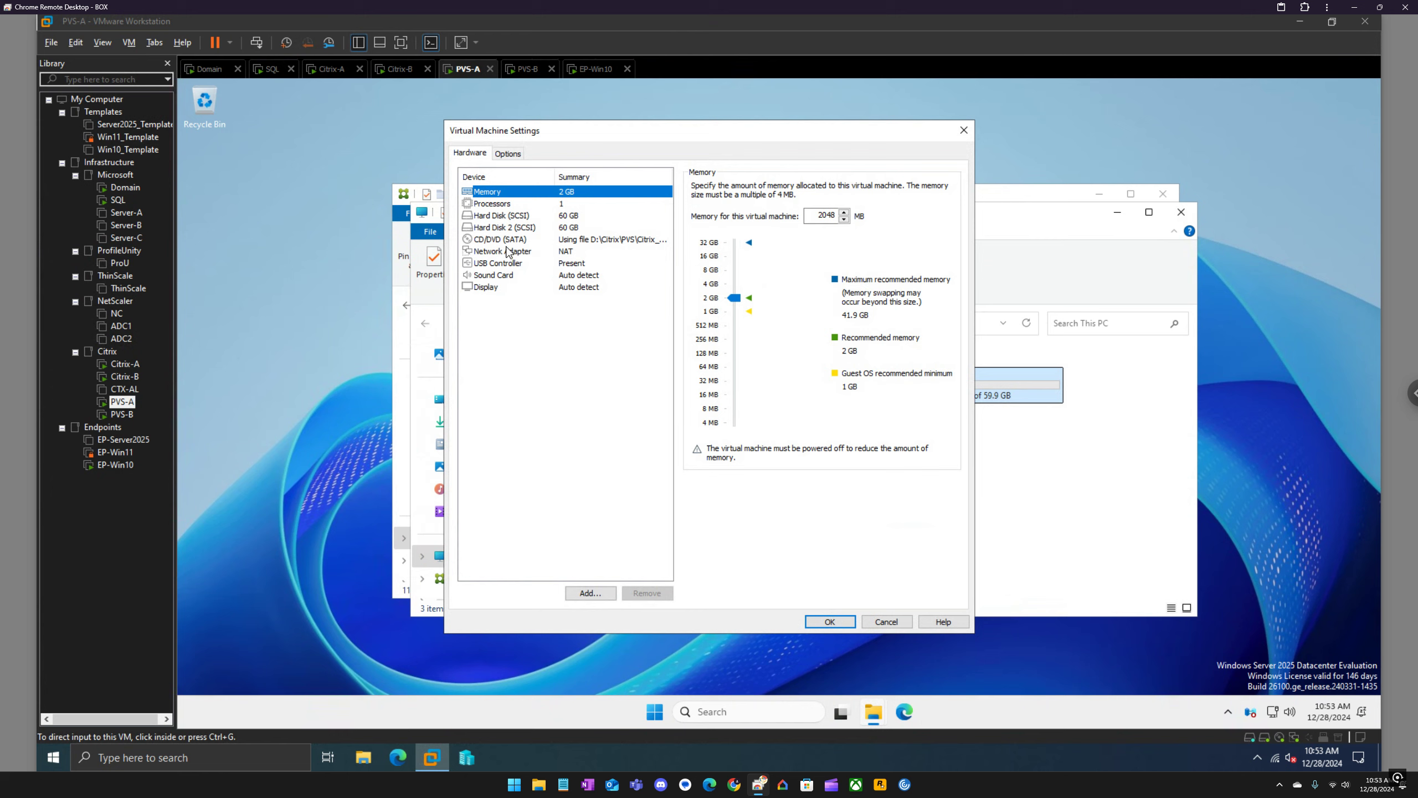
pyautogui.click(509, 239)
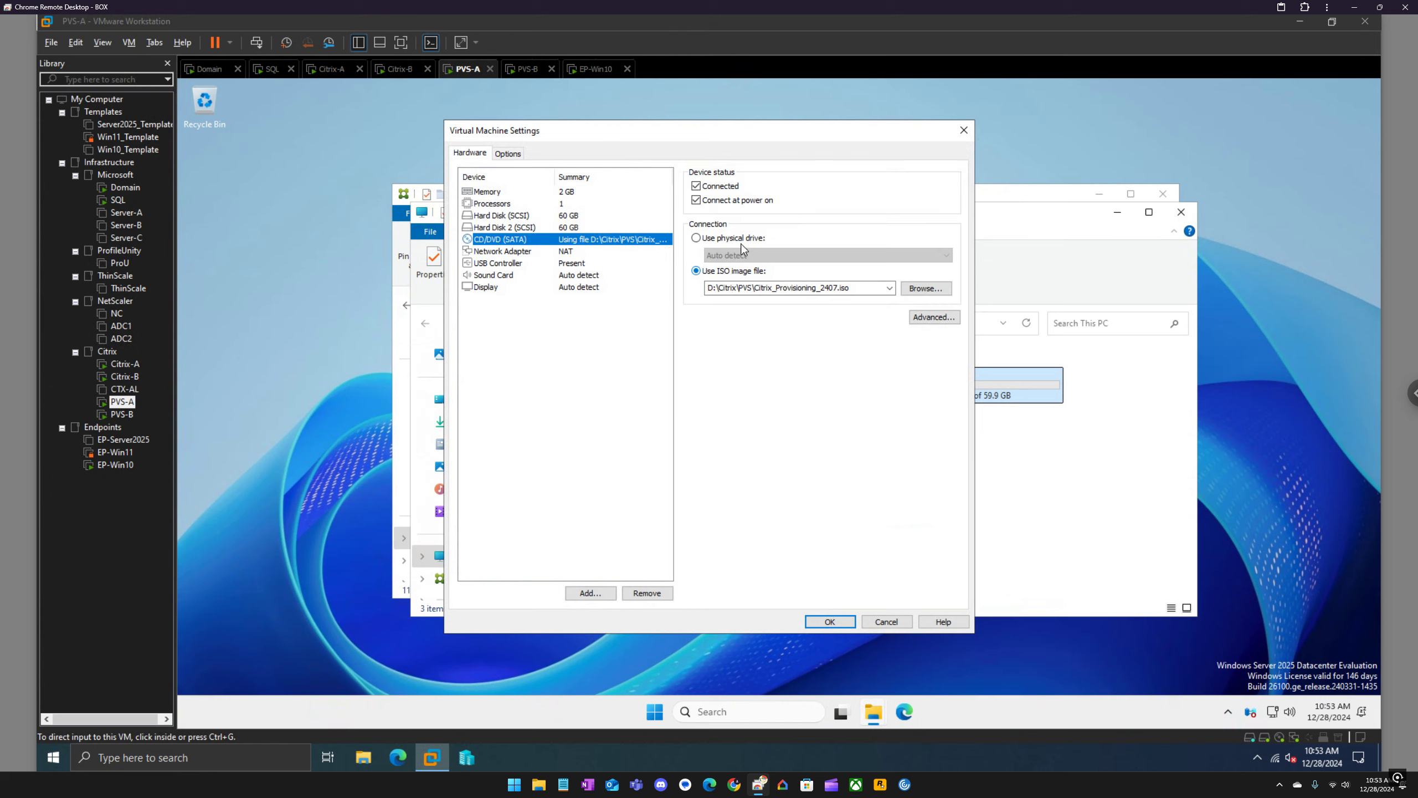
pyautogui.click(737, 240)
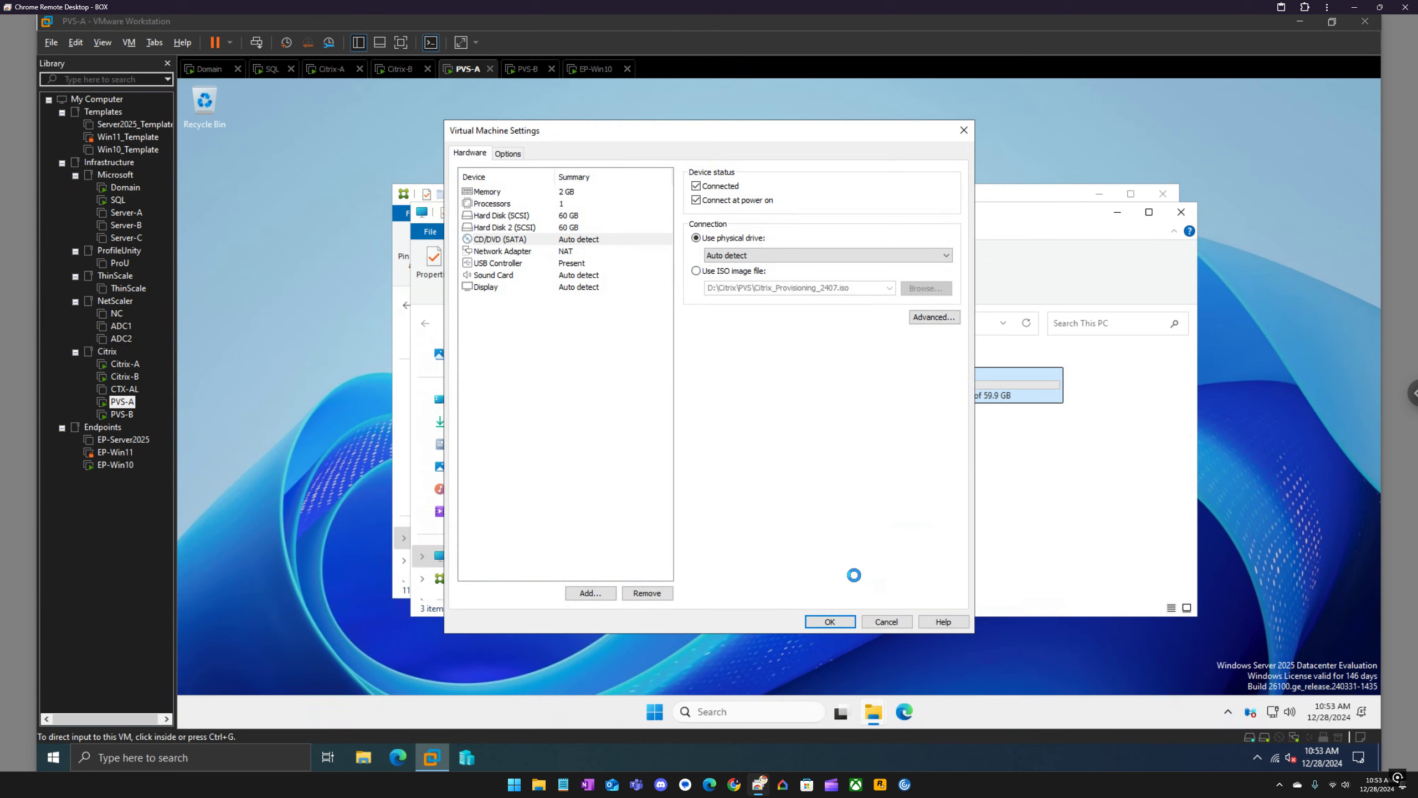
pyautogui.press('Return')
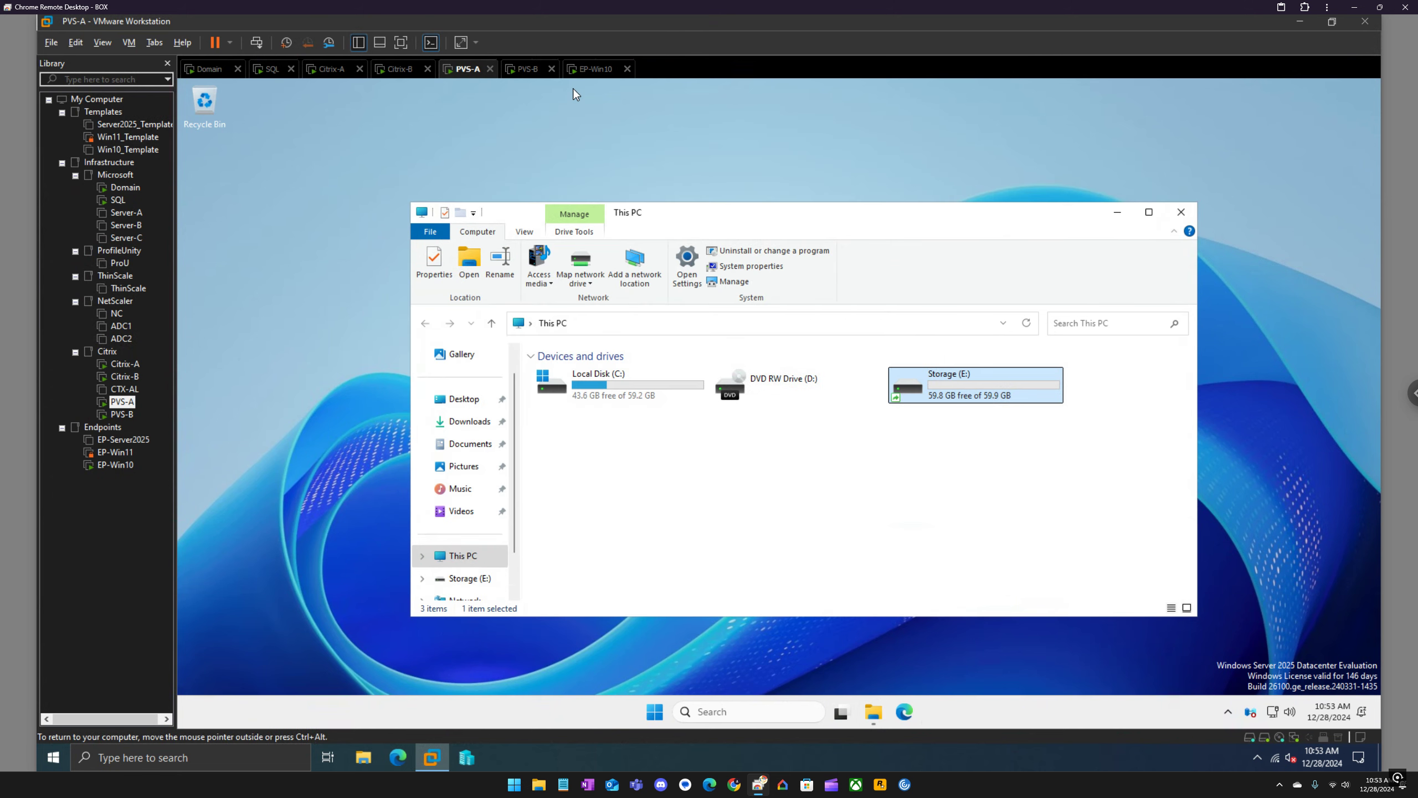
# Step: Switch to PVS-B, close Disk Management and acknowledge the missing PVS Console notice to continue the server setup
pyautogui.click(524, 71)
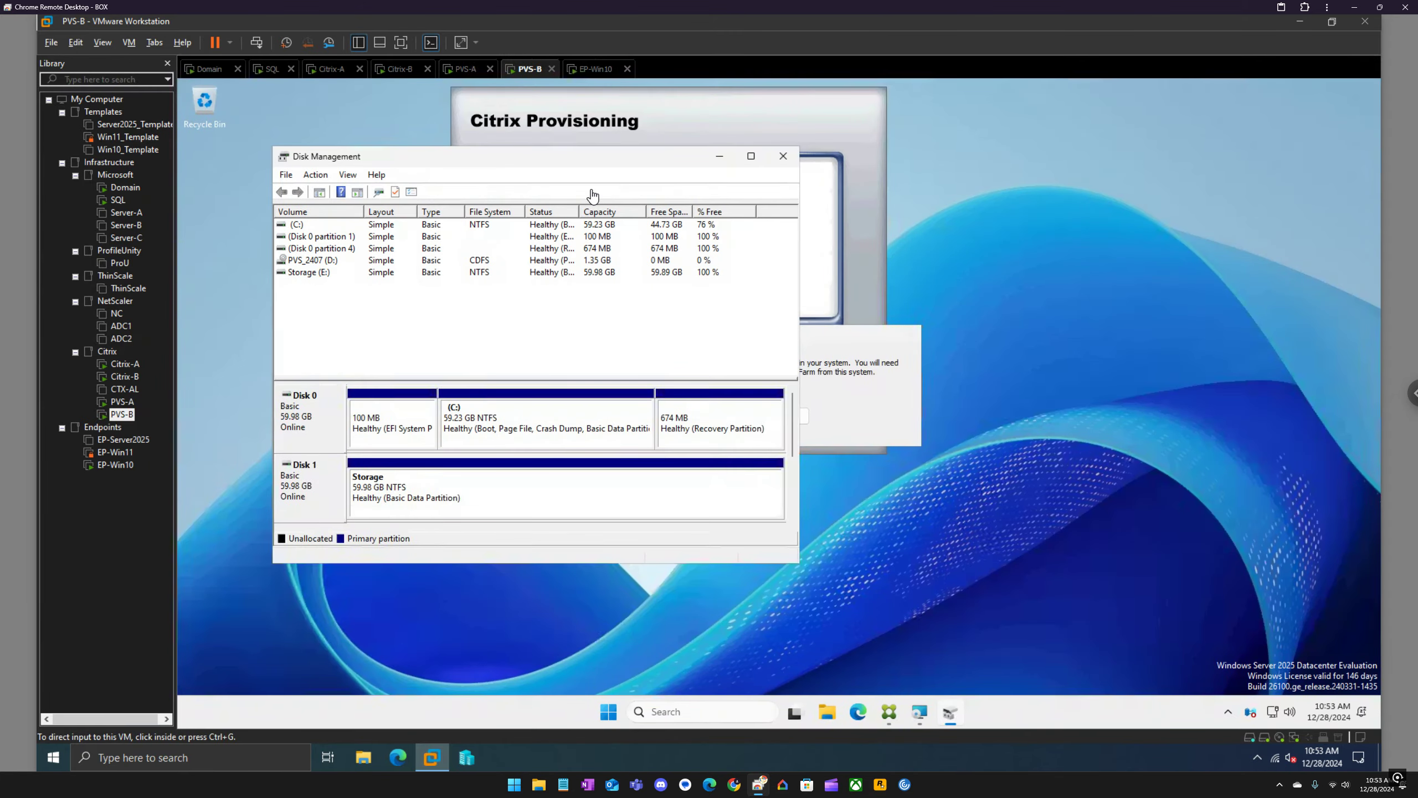
pyautogui.click(783, 156)
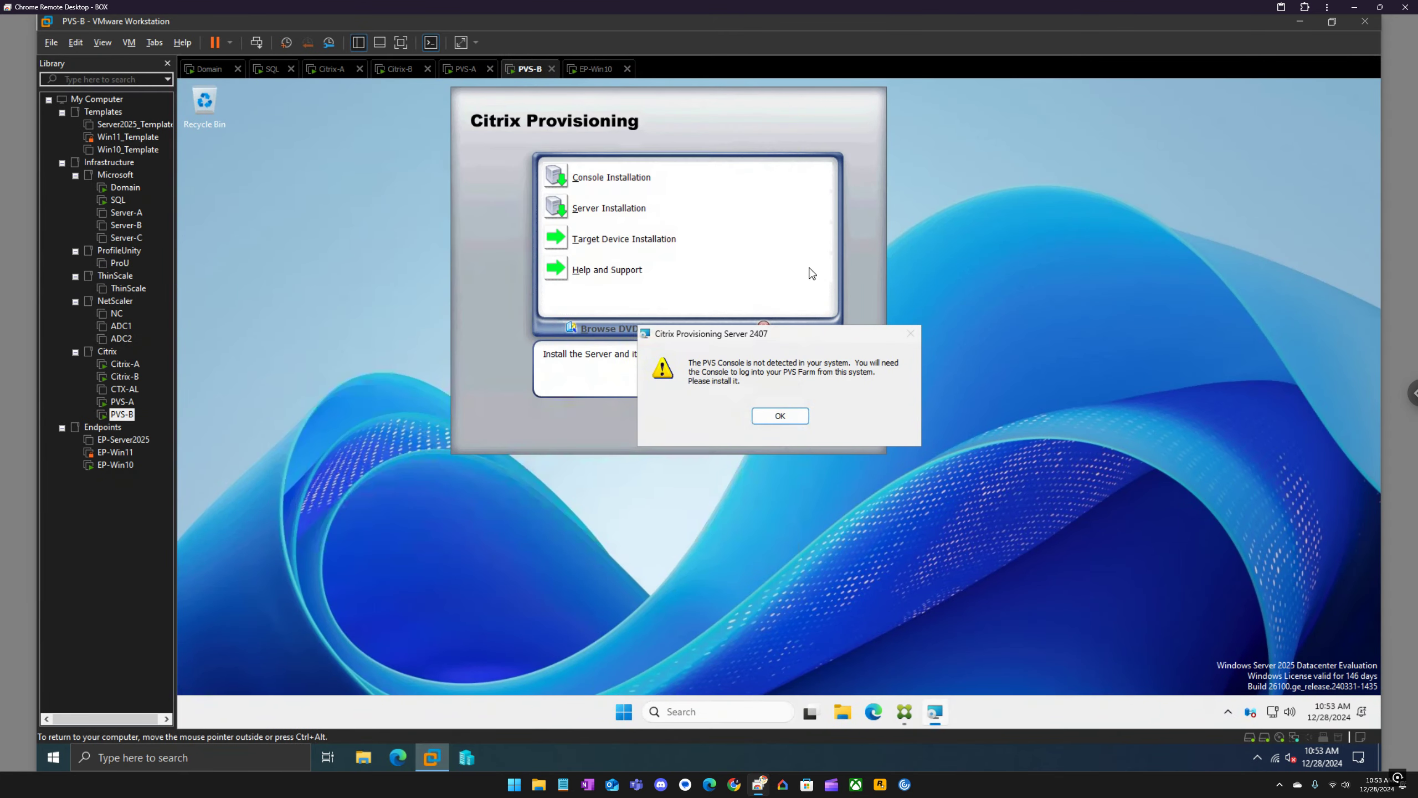
pyautogui.click(781, 416)
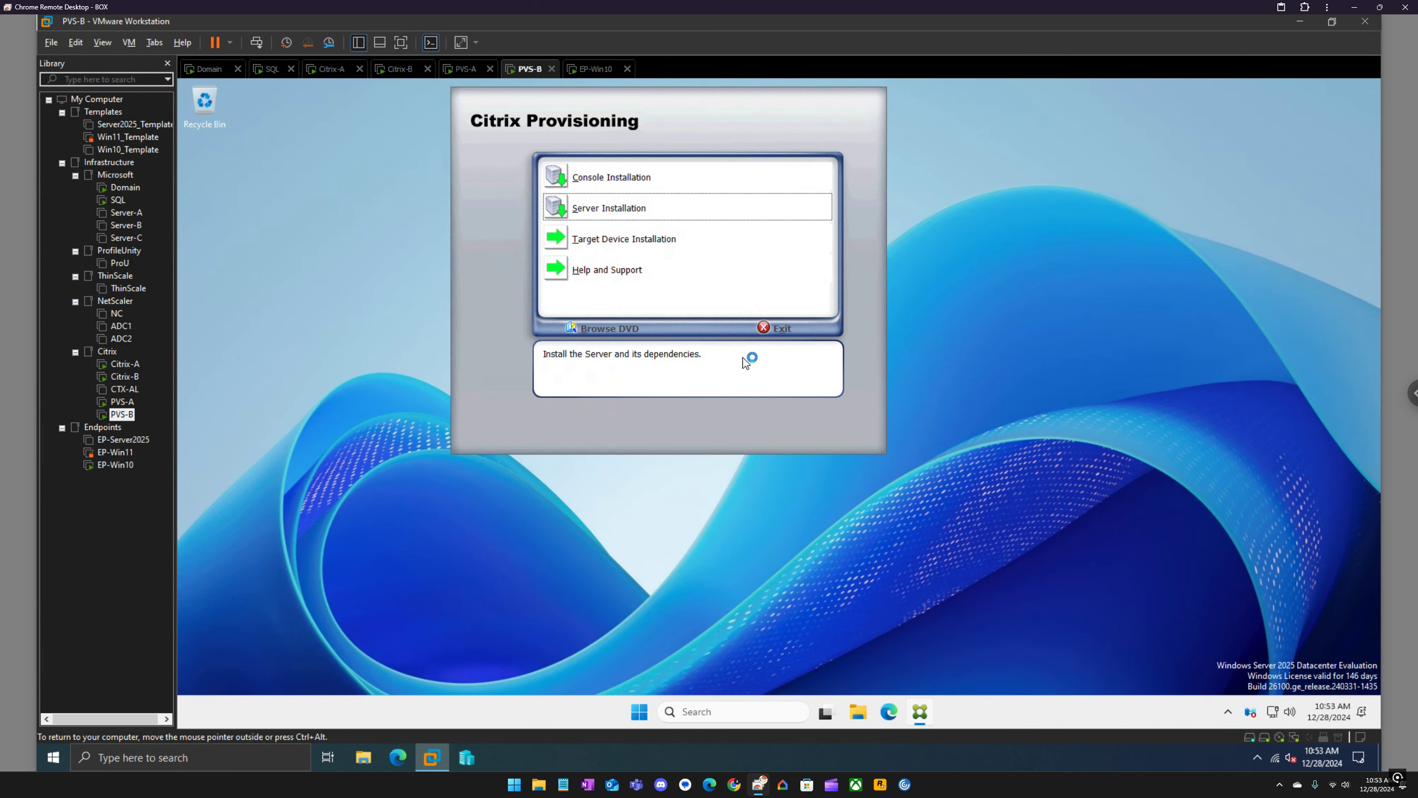
# Step: Launch the Citrix Provisioning Console on PVS-A
pyautogui.click(467, 69)
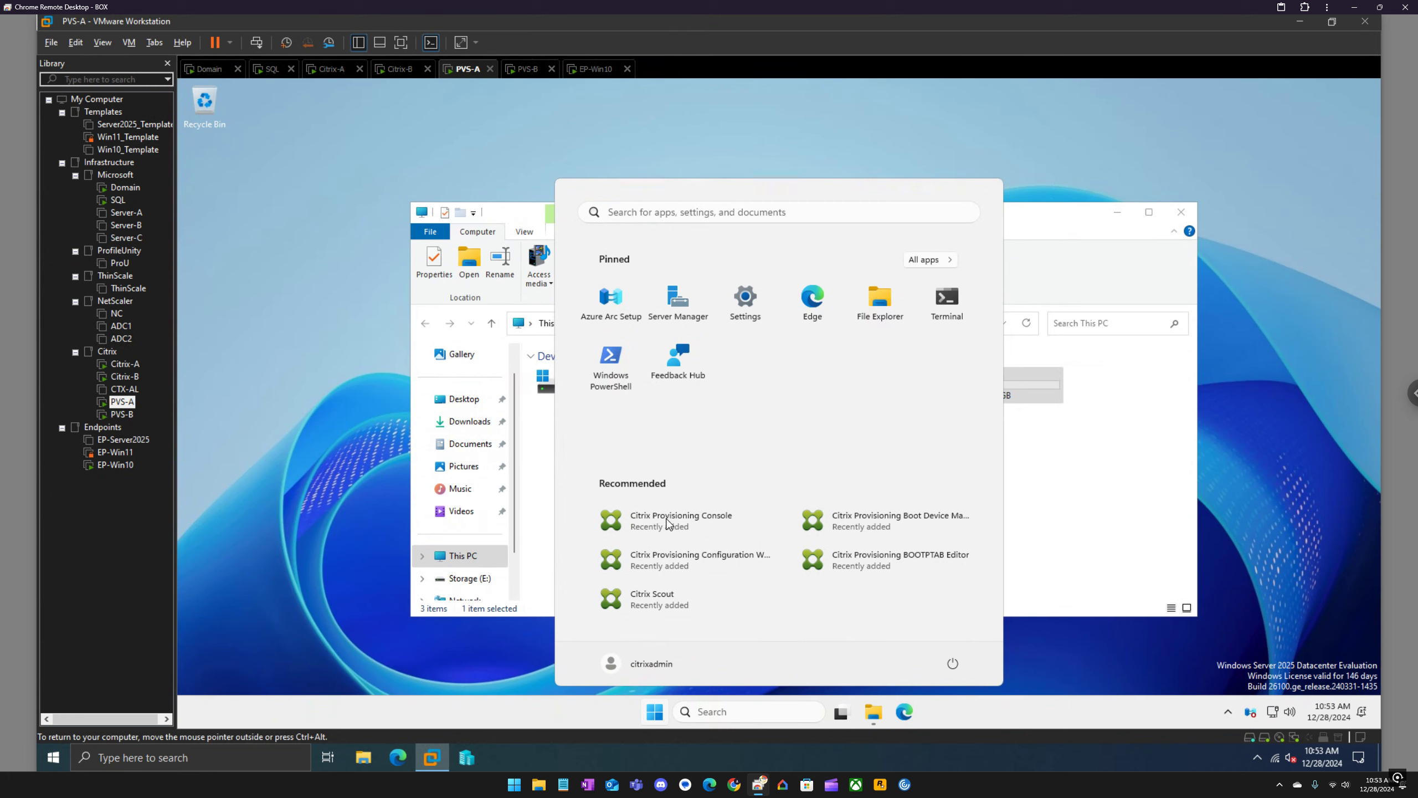
pyautogui.click(667, 522)
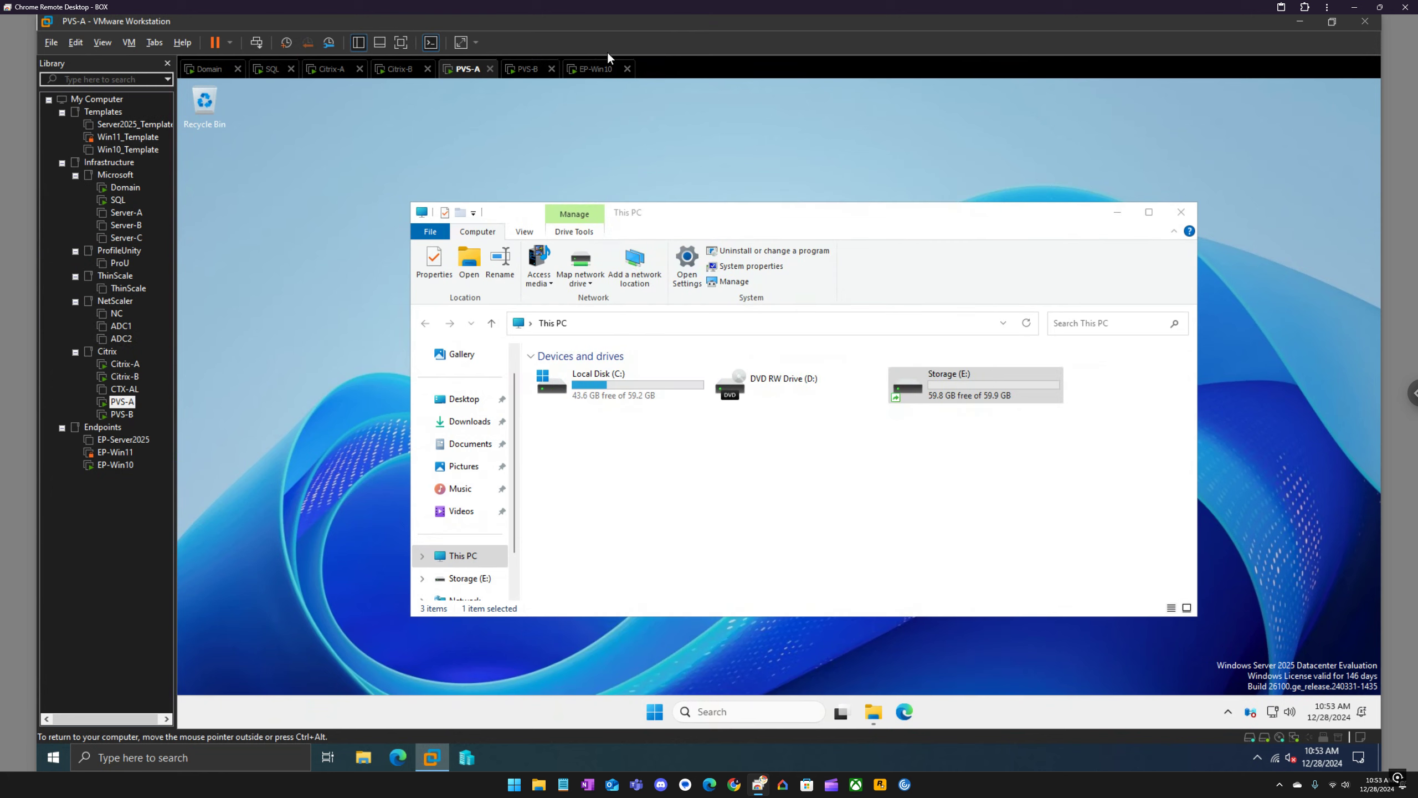
# Step: In the PVS-B configuration wizard, set DHCP to the service that runs on another computer and continue past PXE Services
pyautogui.click(531, 71)
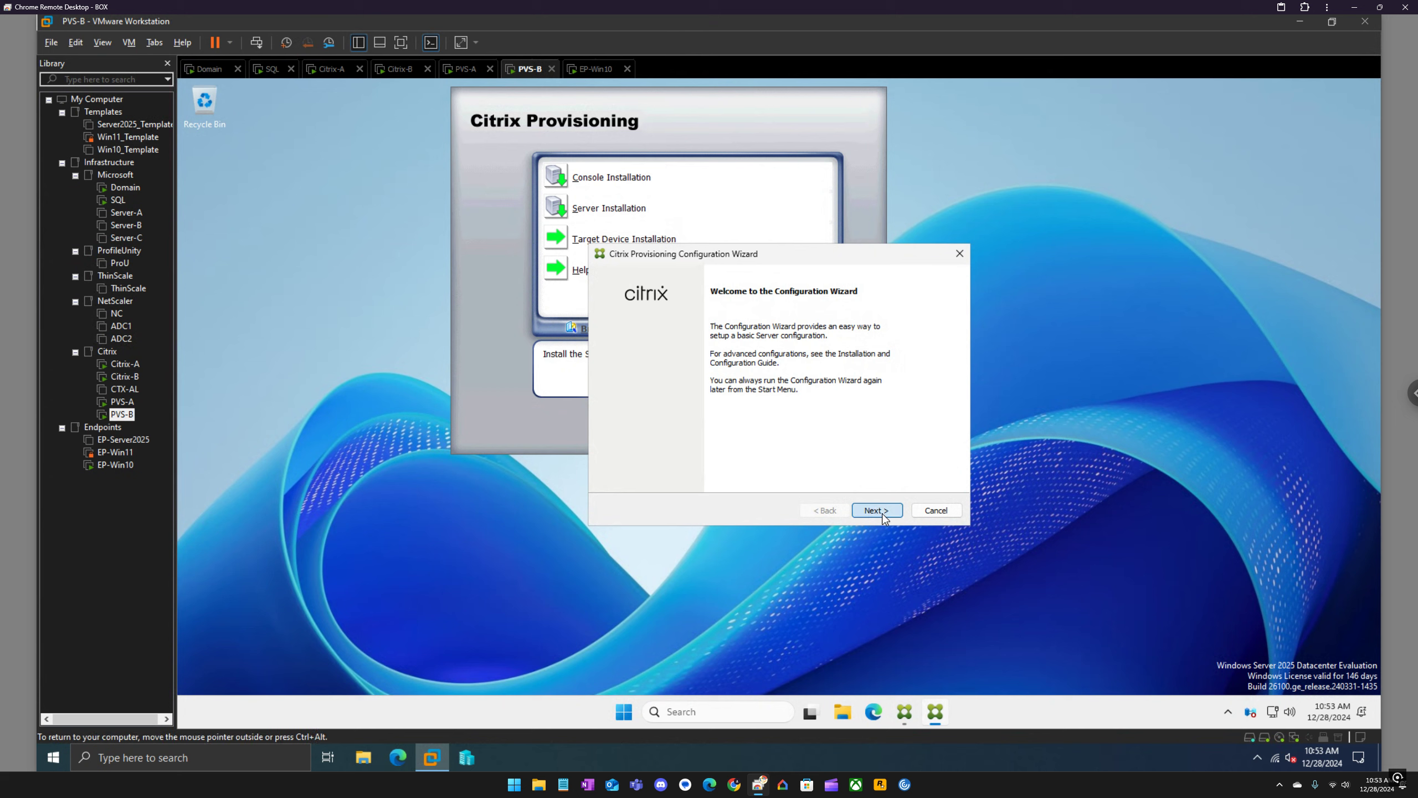
pyautogui.click(876, 511)
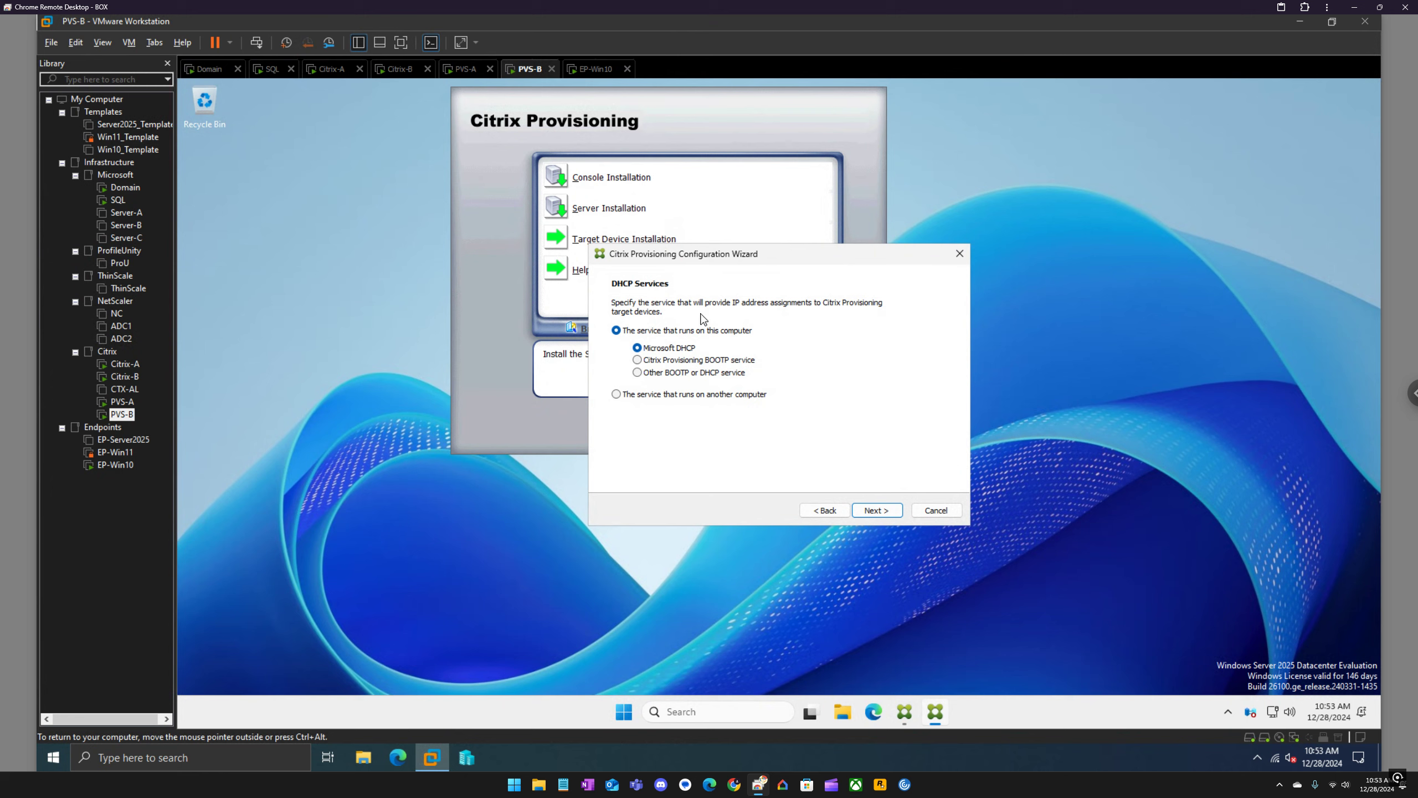
pyautogui.click(696, 396)
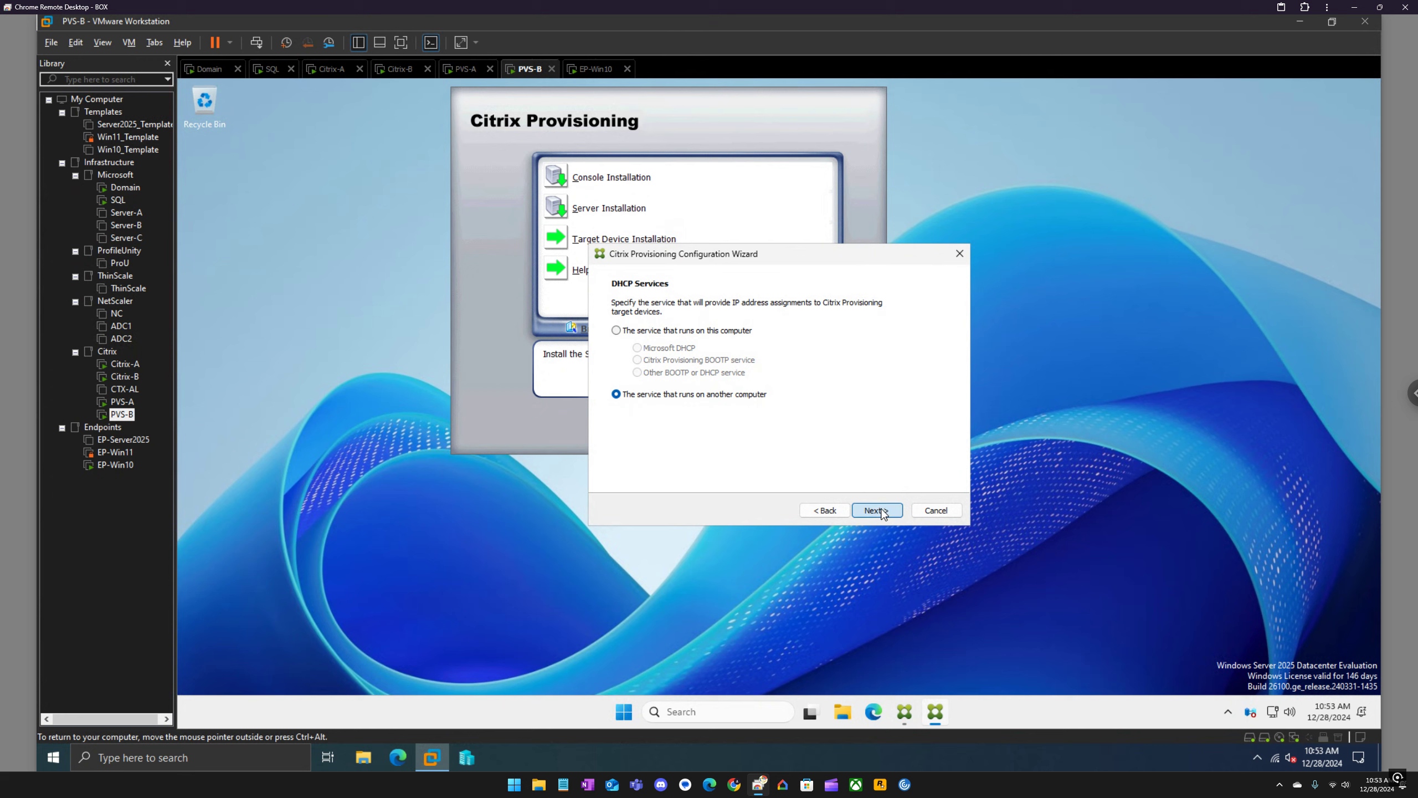
pyautogui.click(880, 511)
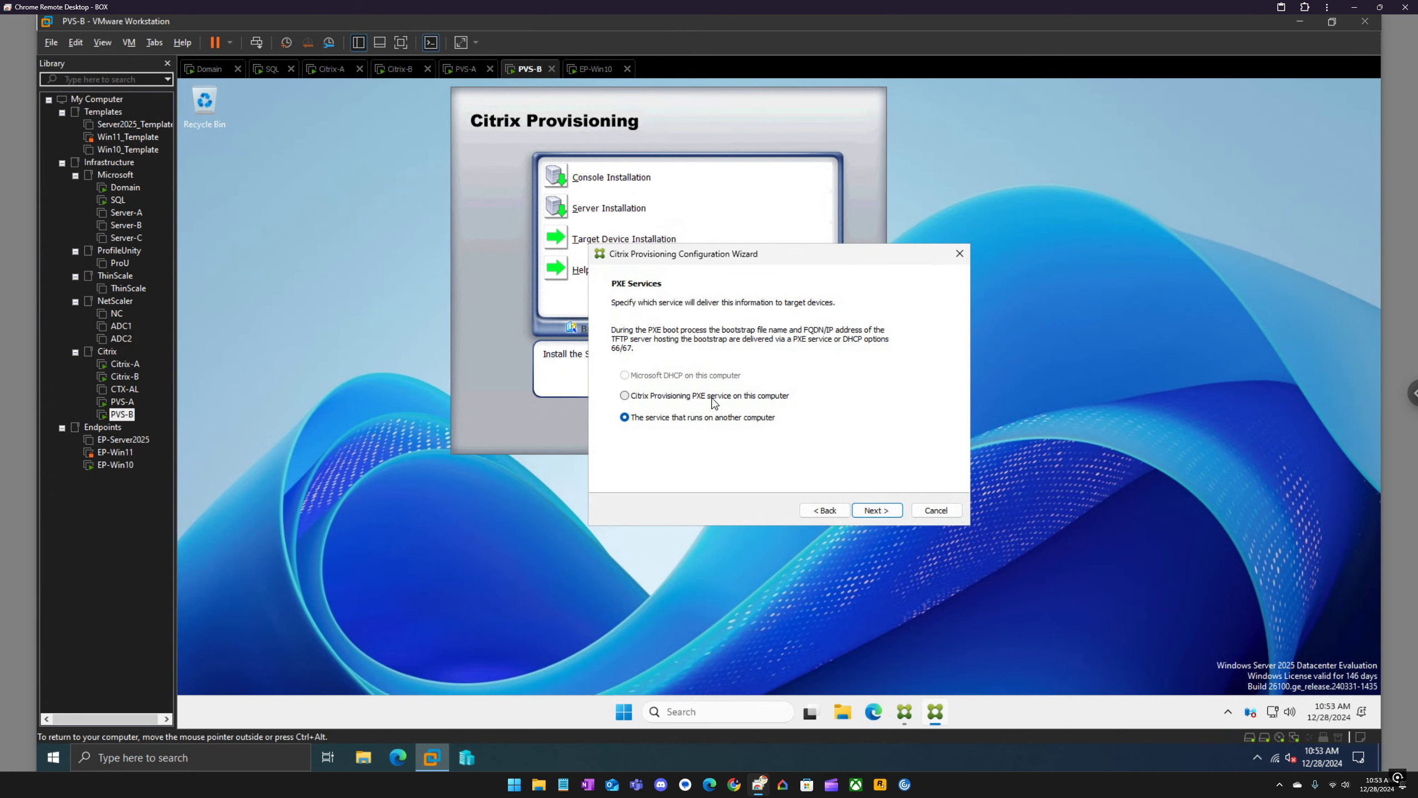
pyautogui.click(875, 511)
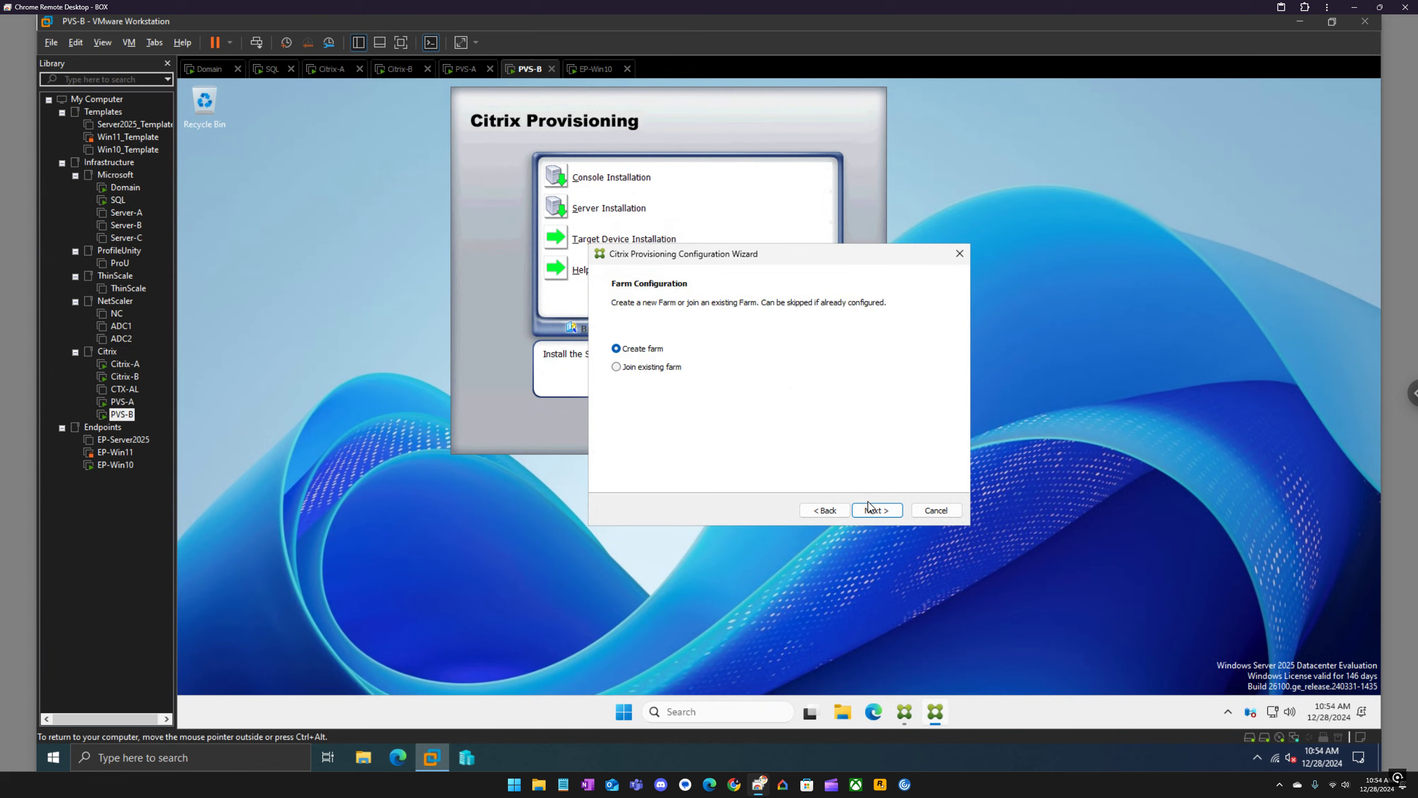
# Step: Choose to join an existing farm using database server SQL, instance SQLEXPRESS,1433 and Active Directory Integrated authentication
pyautogui.click(668, 368)
pyautogui.click(876, 511)
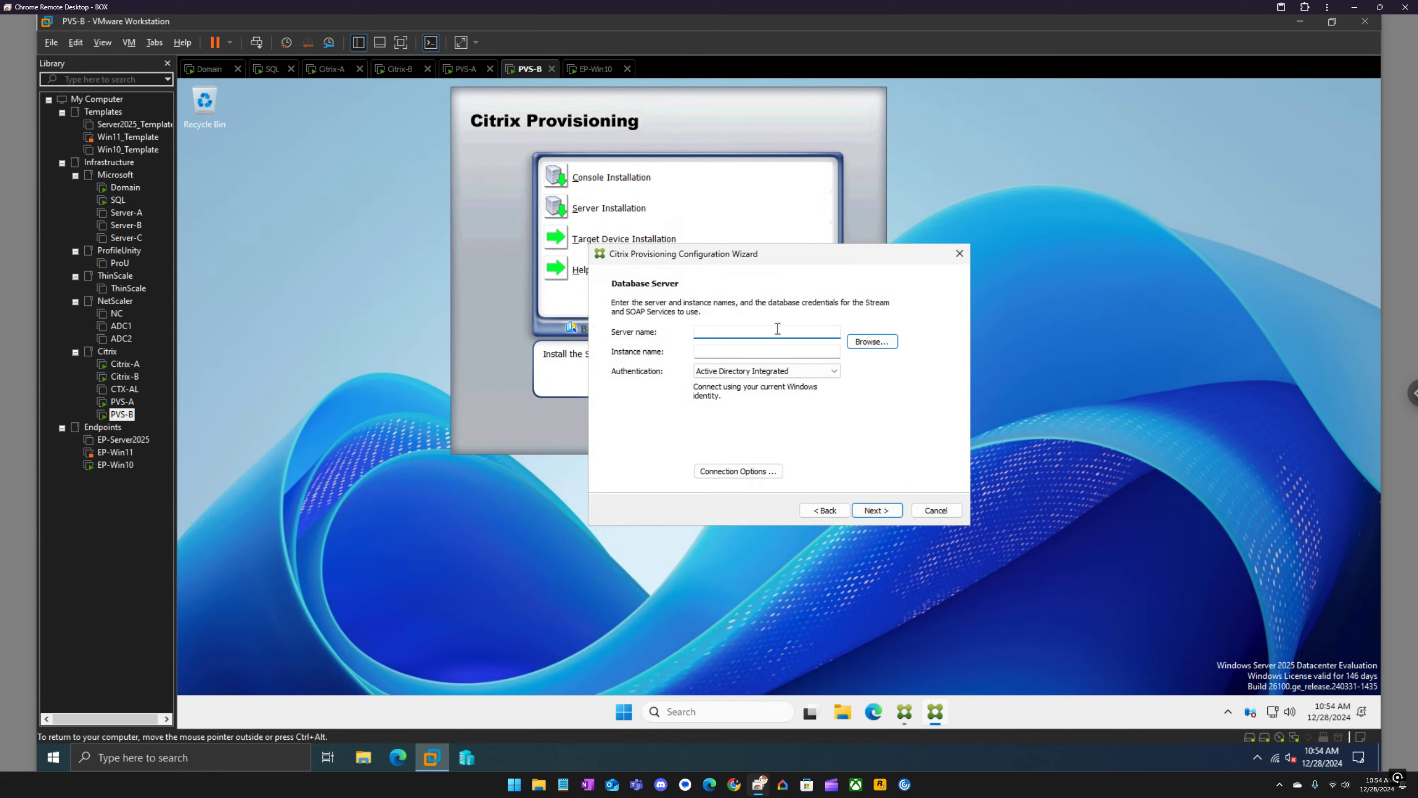
pyautogui.write('SQL')
pyautogui.press('Tab')
pyautogui.write('SQLEXPRESS,1433')
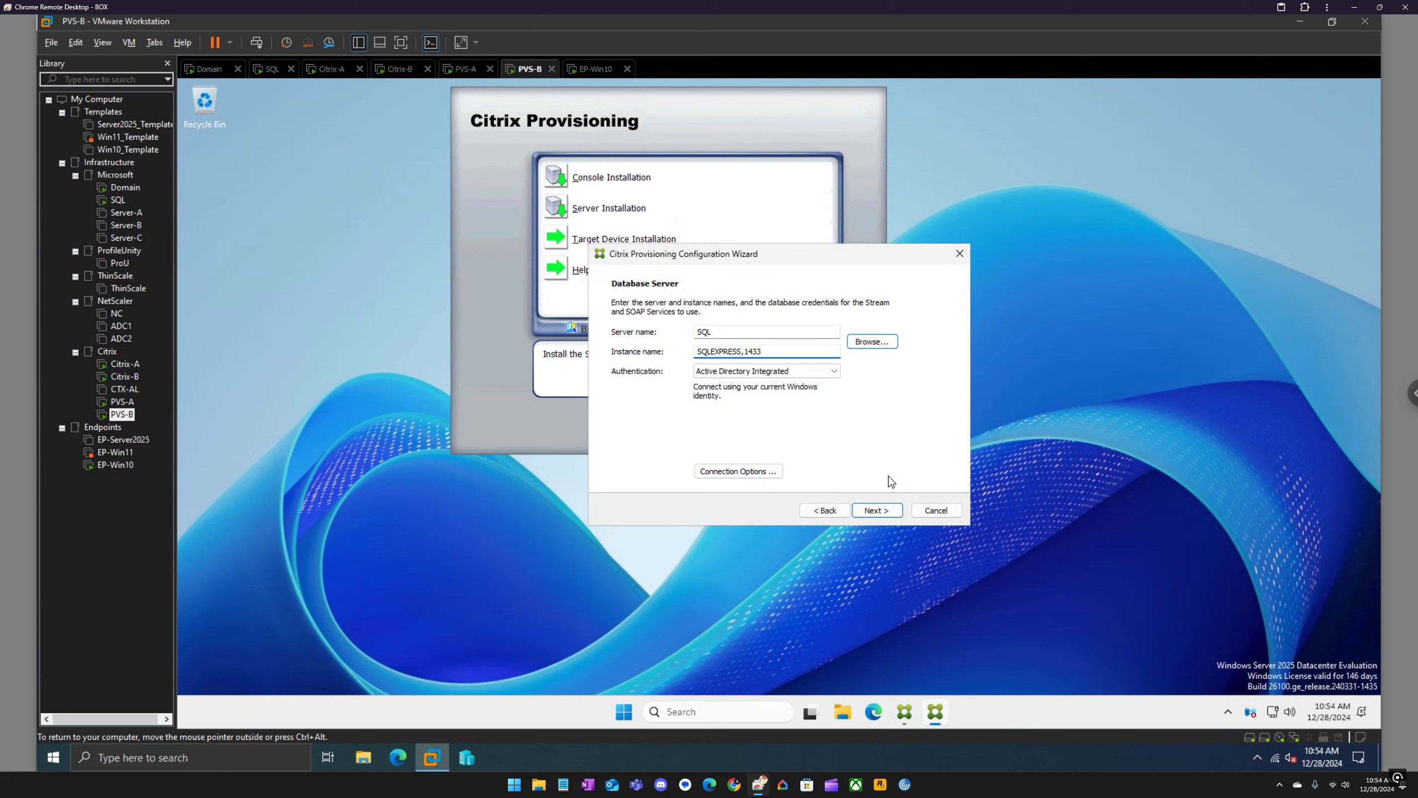
pyautogui.click(883, 512)
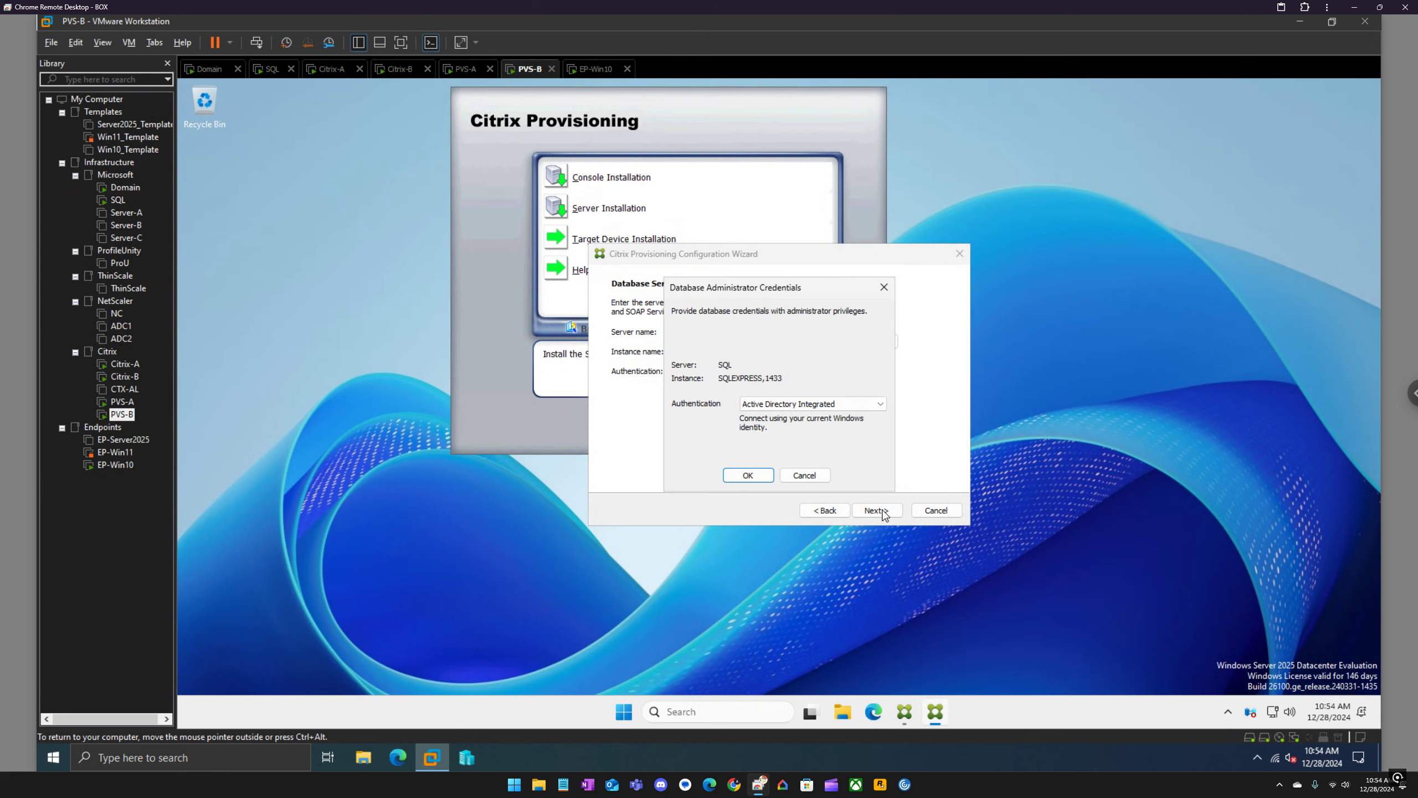
# Step: Confirm Active Directory Integrated database administrator credentials on PVS-B and try to join the existing farm CitrixProvisioning:Farm
pyautogui.click(739, 472)
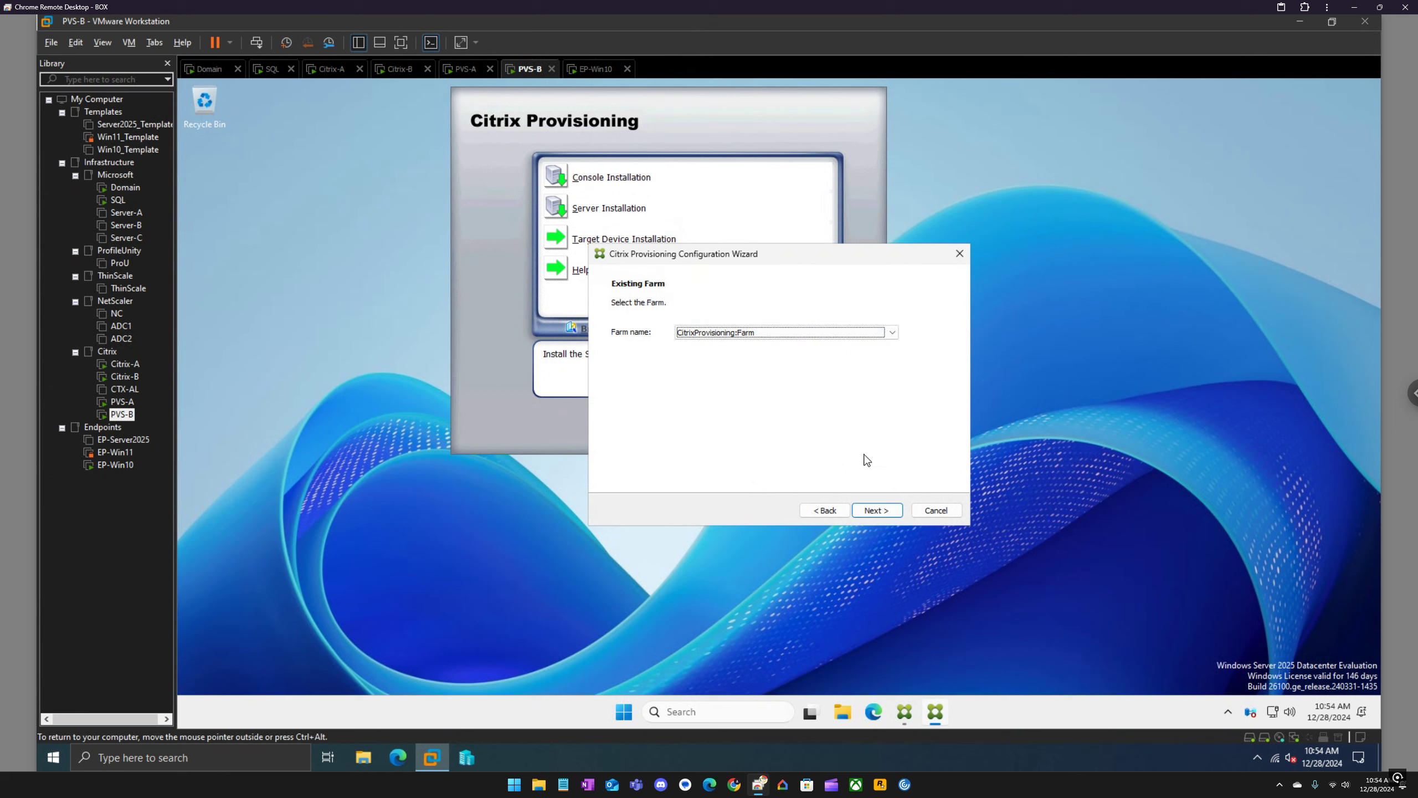
pyautogui.click(877, 510)
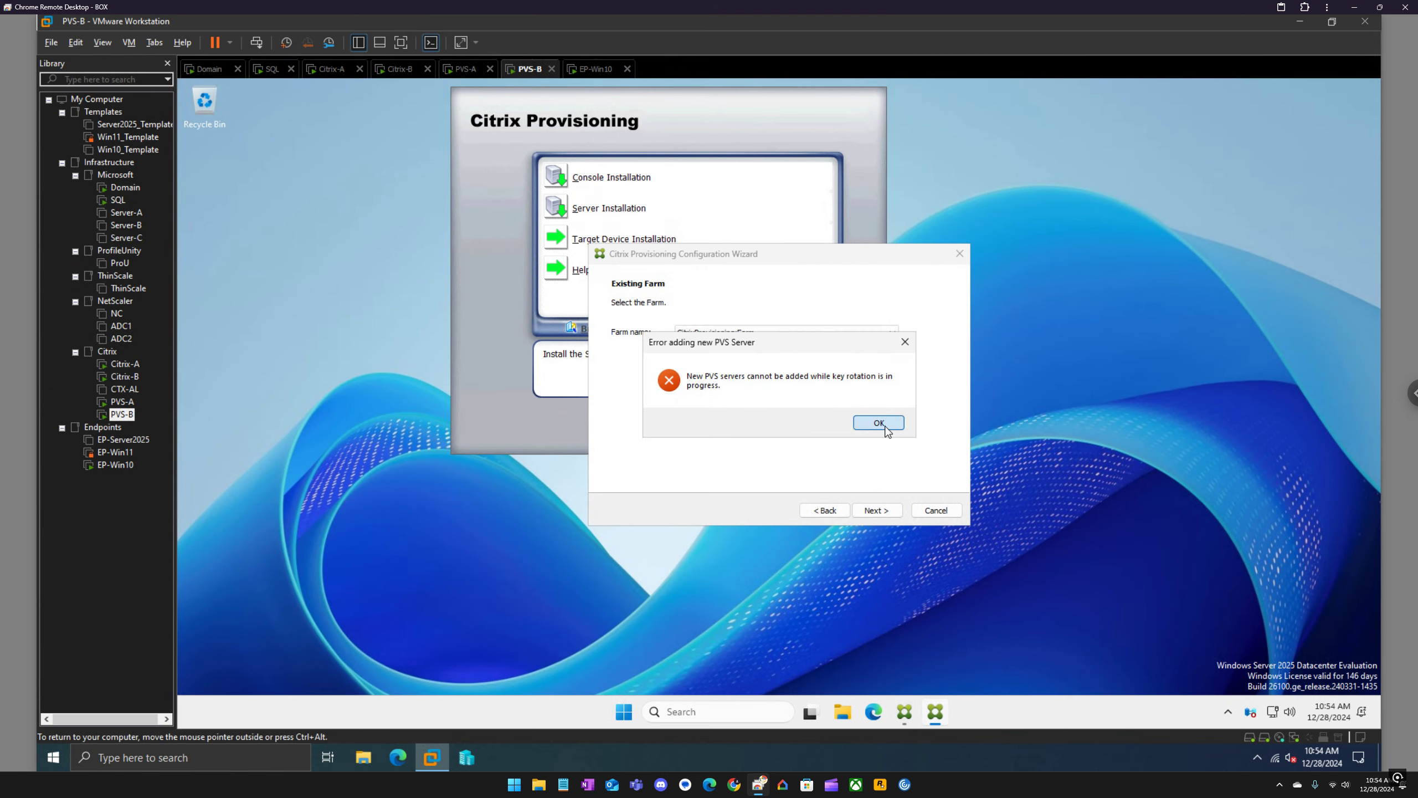
pyautogui.click(884, 425)
# Step: Switch to PVS-A and allow Microsoft Management Console to make changes so the Citrix Provisioning Console opens
pyautogui.click(462, 68)
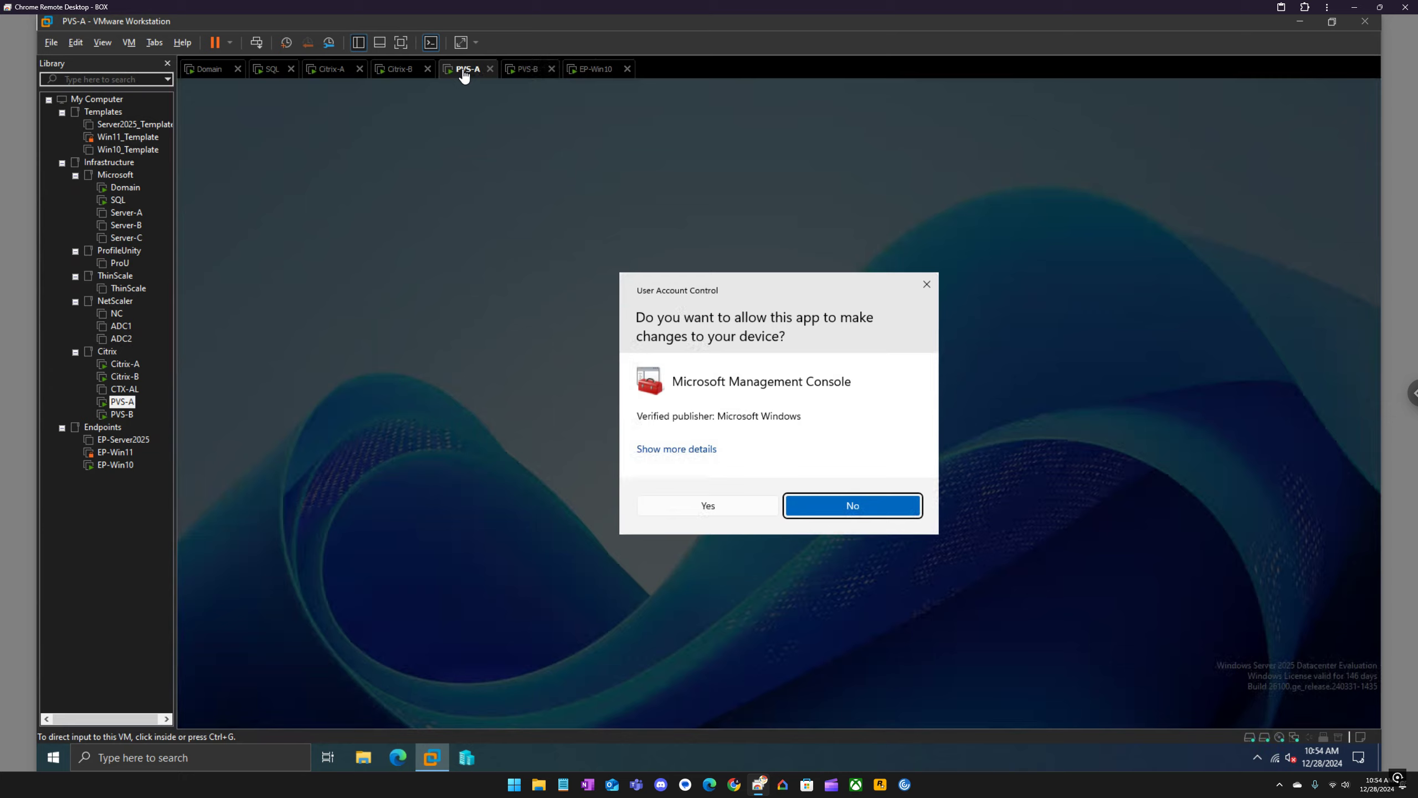
pyautogui.click(713, 508)
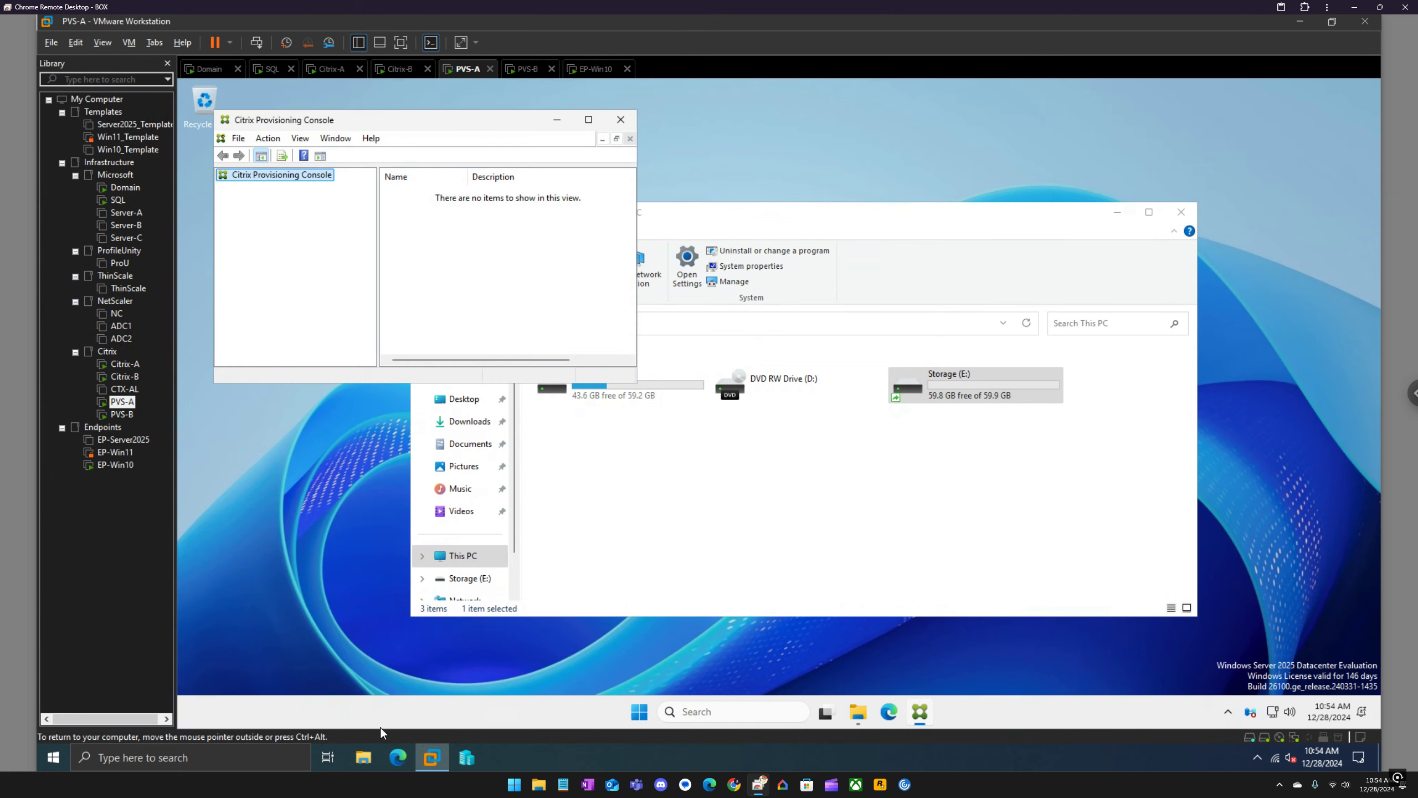
# Step: Check the free space on the VMware host's drives in File Explorer and close it
pyautogui.click(362, 757)
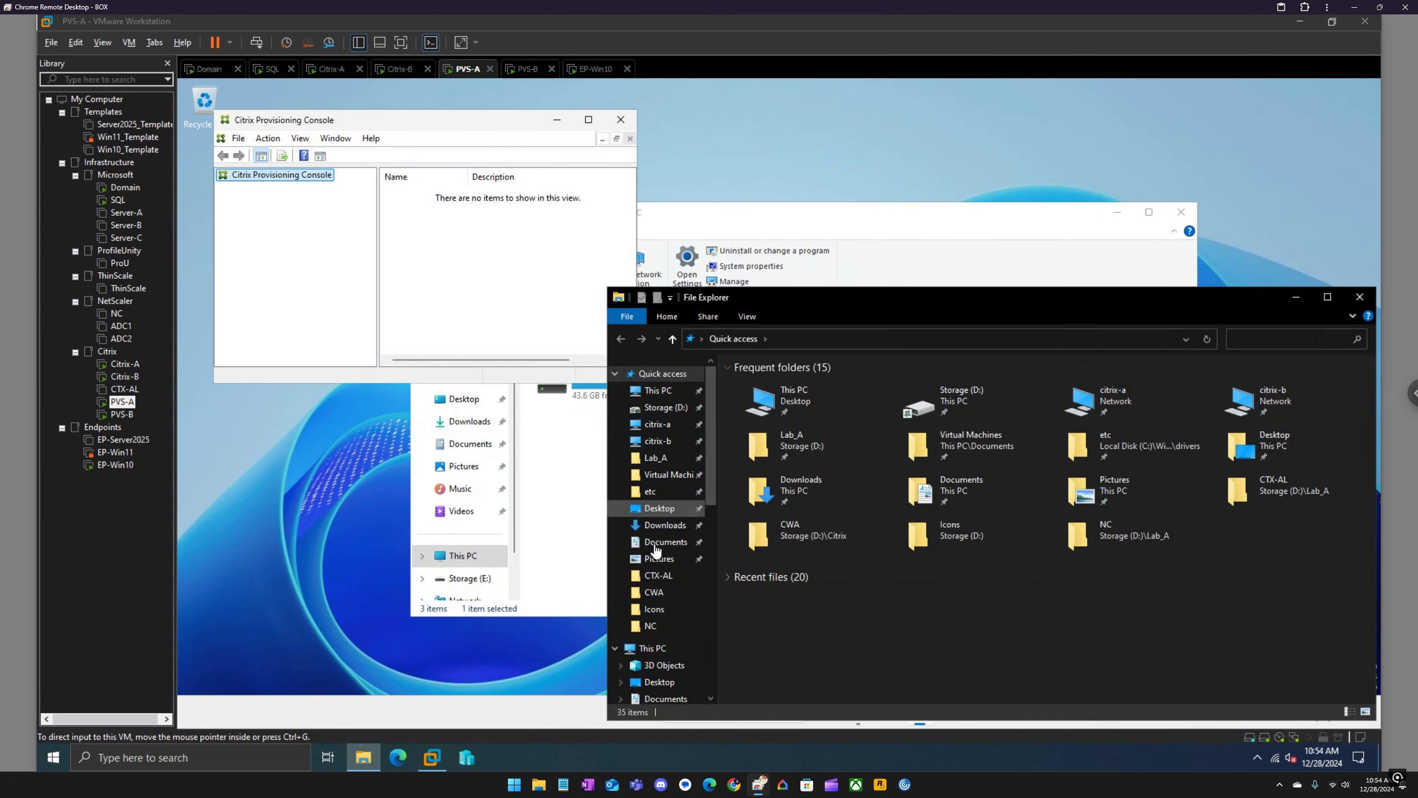
pyautogui.click(655, 649)
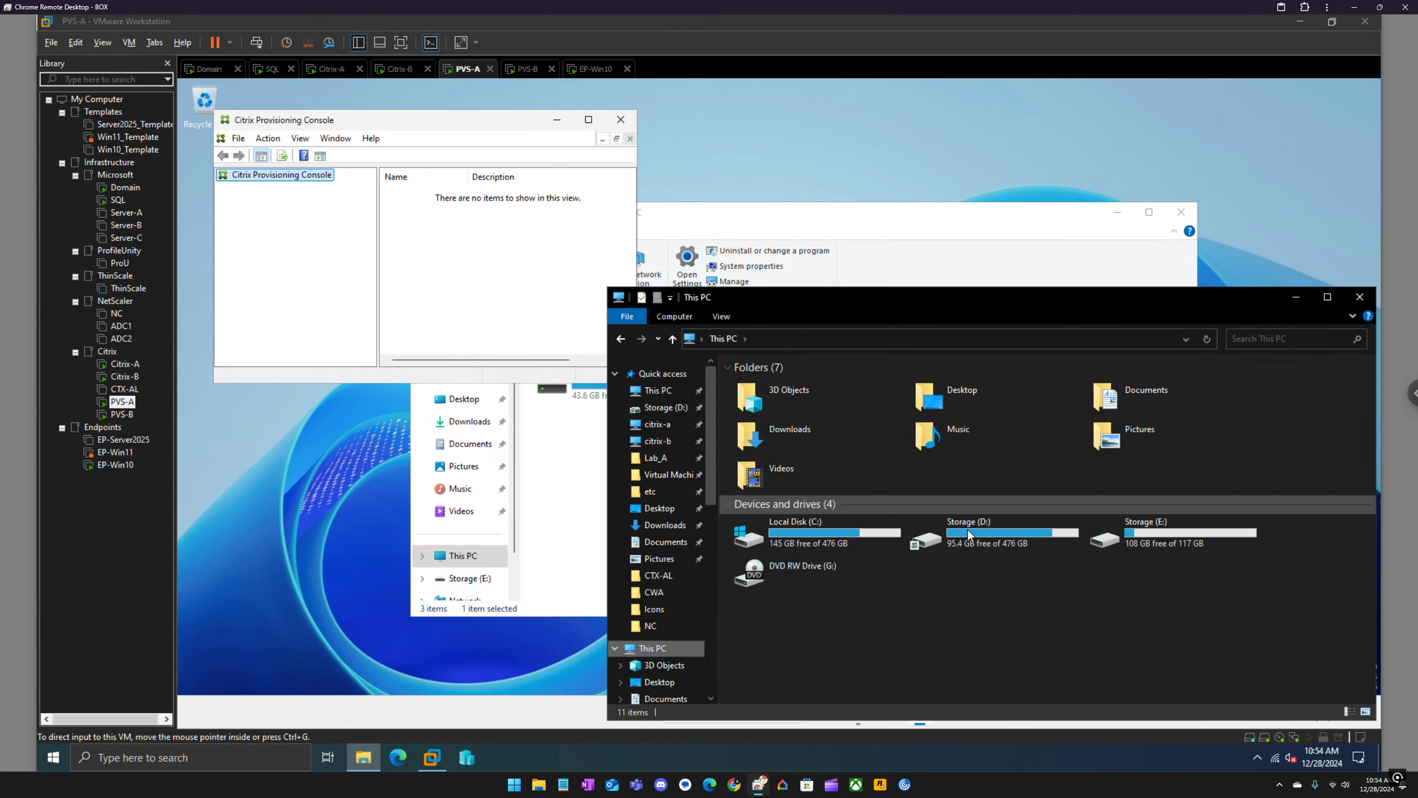
pyautogui.click(1359, 296)
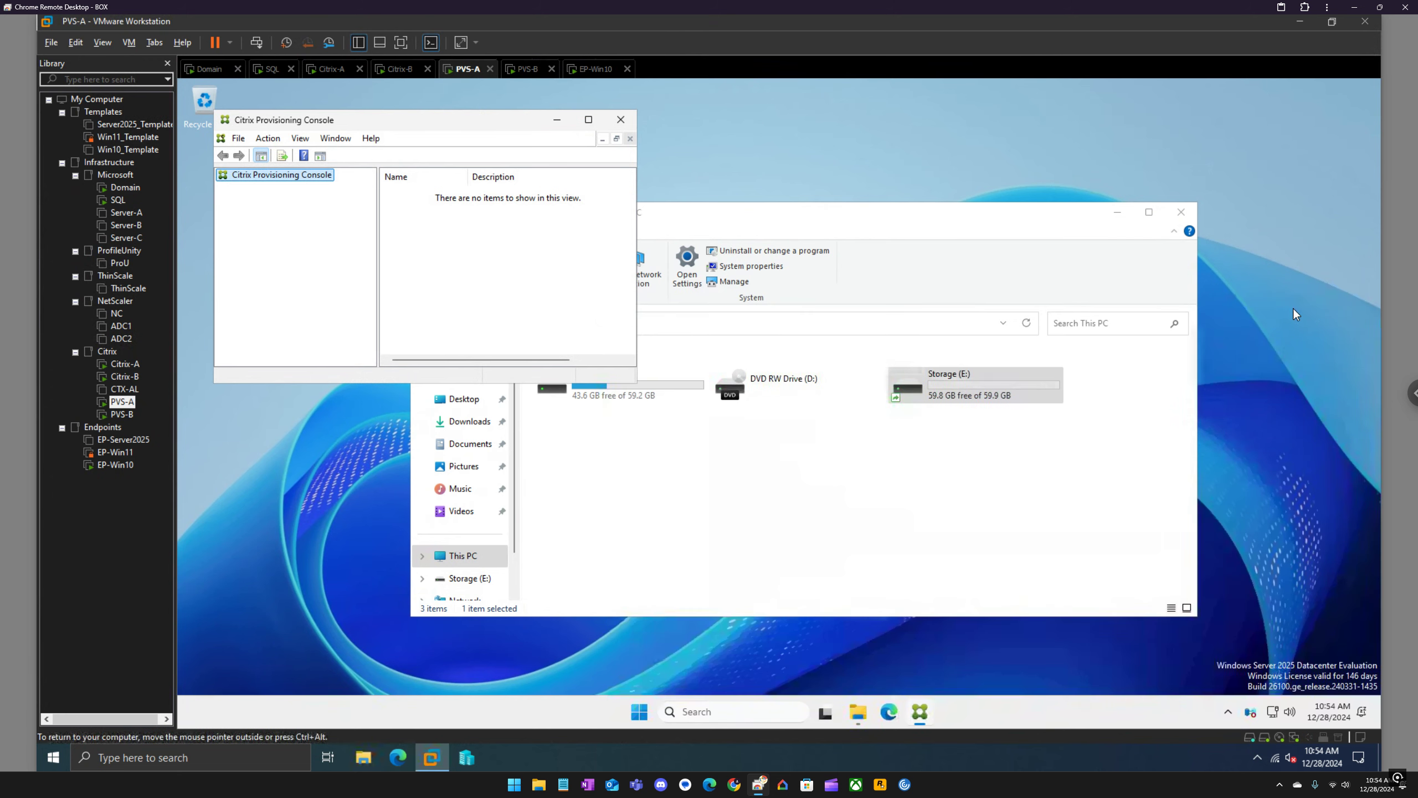
# Step: Connect the Citrix Provisioning Console to the farm on localhost with auto-login enabled, and maximize the console
pyautogui.rightClick(273, 178)
pyautogui.click(314, 187)
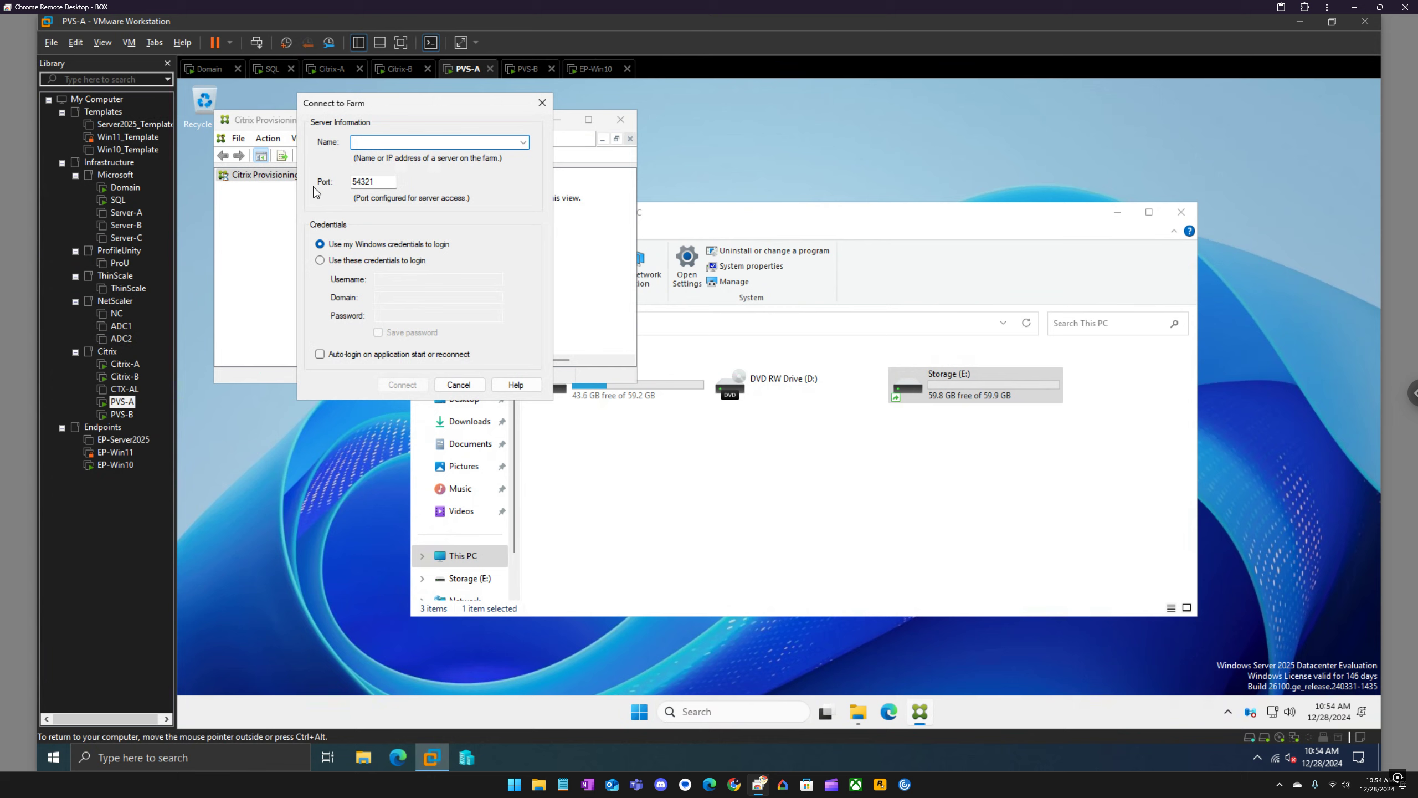
pyautogui.write('localhost')
pyautogui.click(357, 354)
pyautogui.click(399, 388)
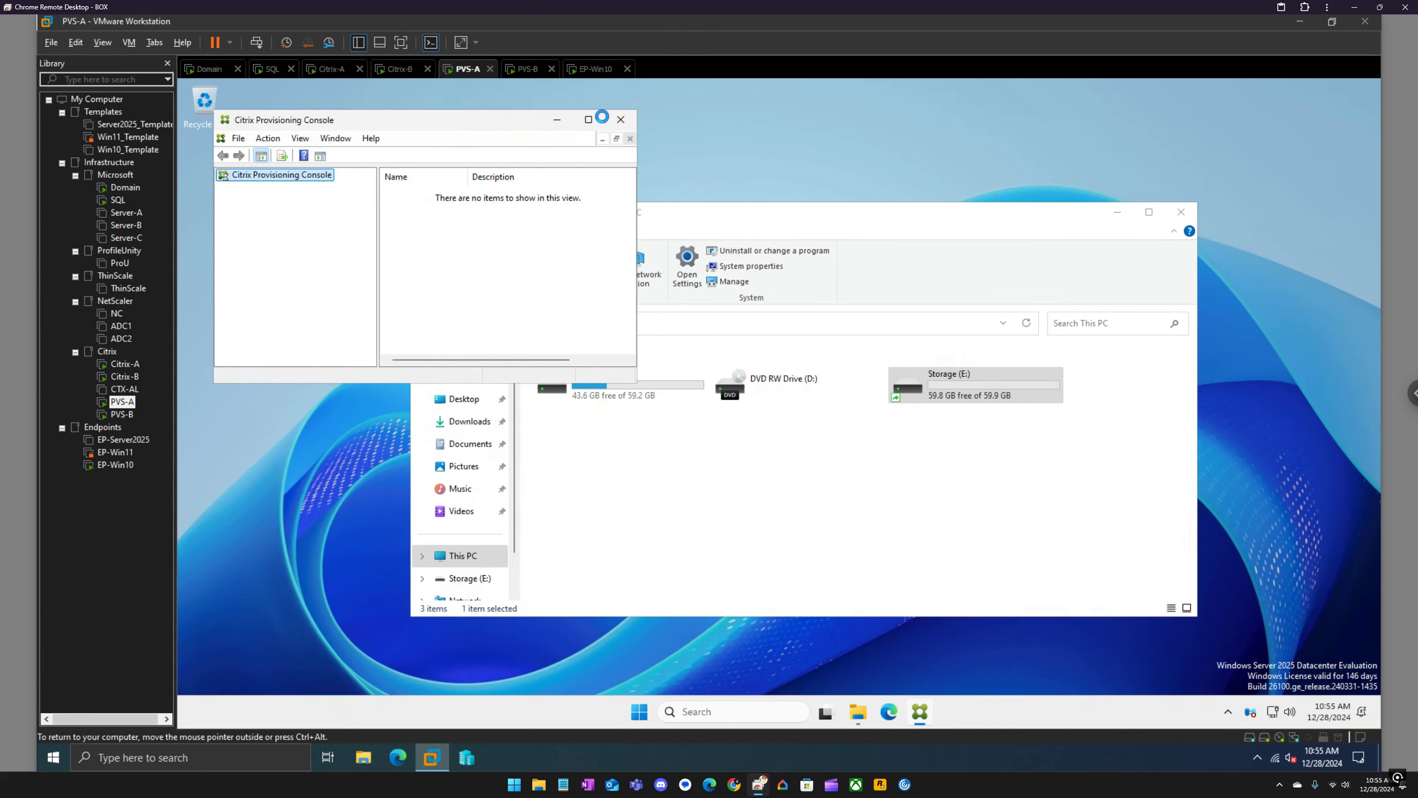
pyautogui.moveTo(595, 122)
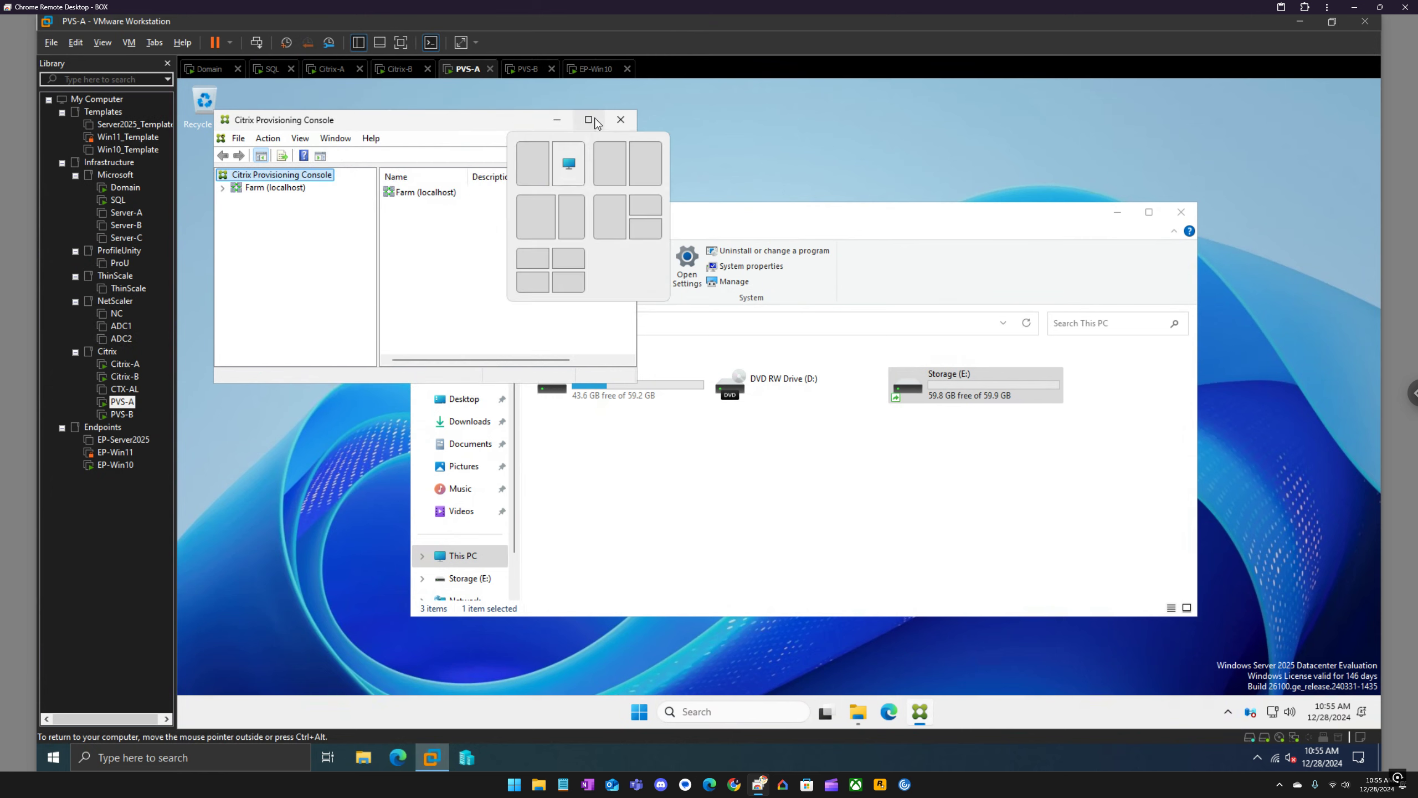
pyautogui.click(595, 120)
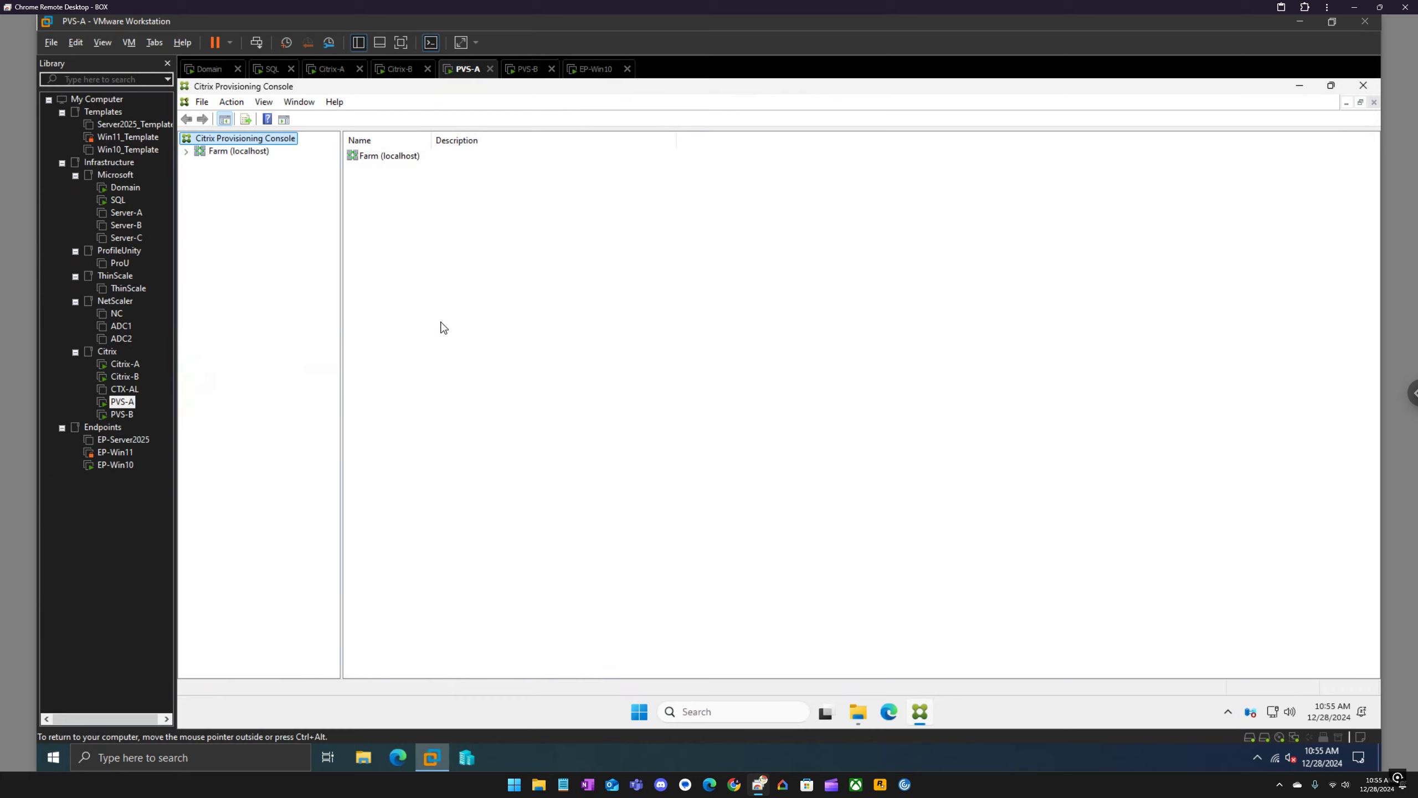
# Step: Examine the farm's site servers, device collection and store in the console tree
pyautogui.click(186, 152)
pyautogui.click(199, 164)
pyautogui.click(213, 177)
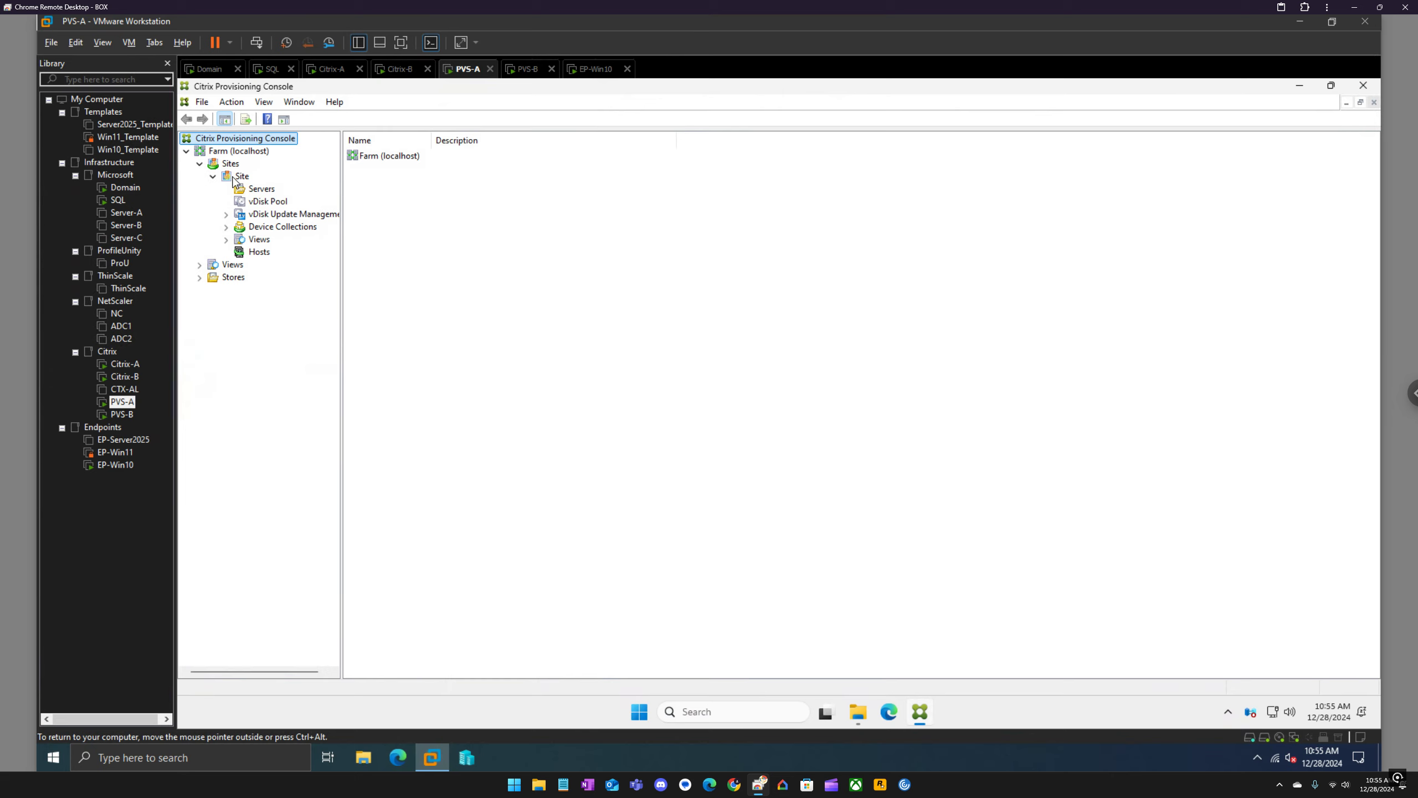
pyautogui.click(237, 177)
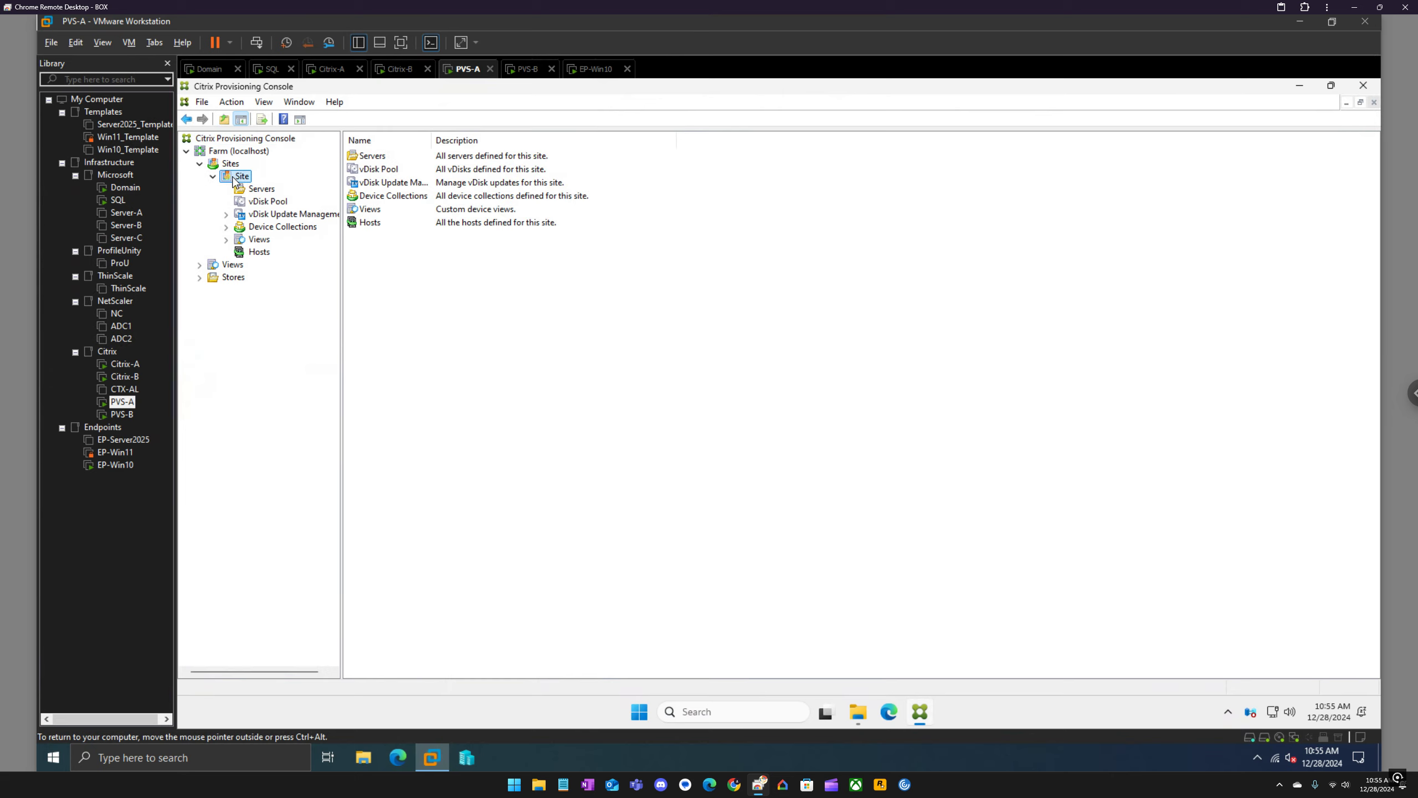
pyautogui.click(262, 190)
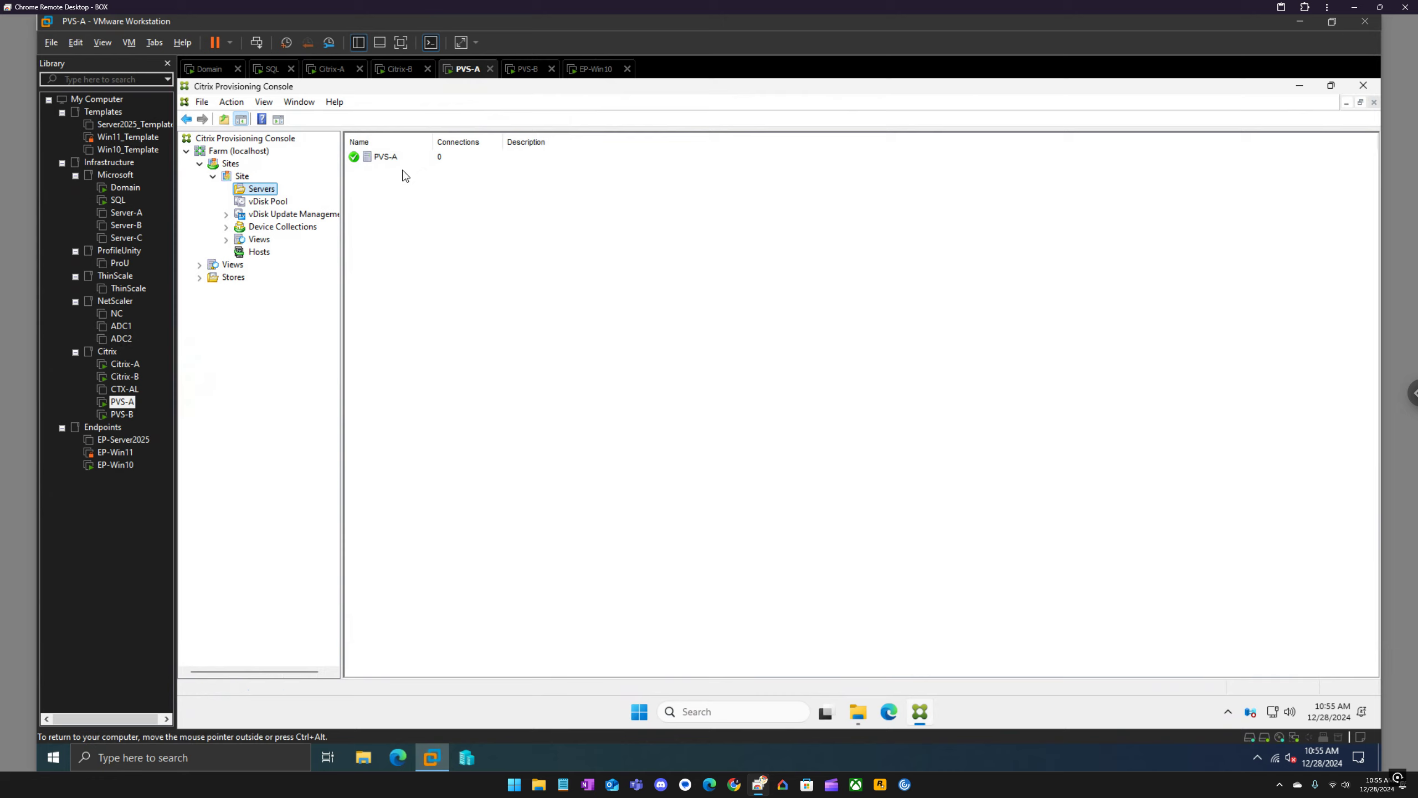
pyautogui.click(200, 278)
pyautogui.click(226, 226)
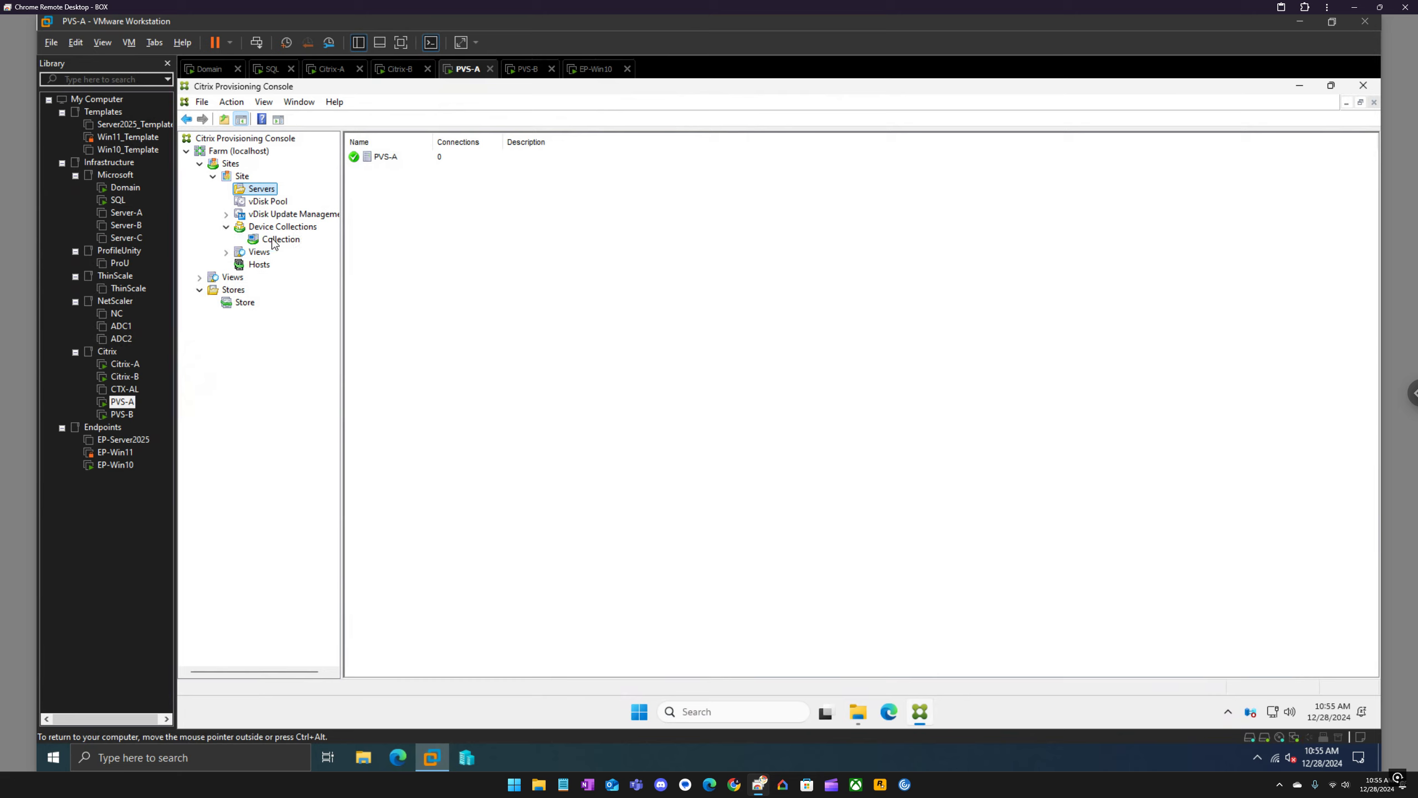
pyautogui.click(274, 241)
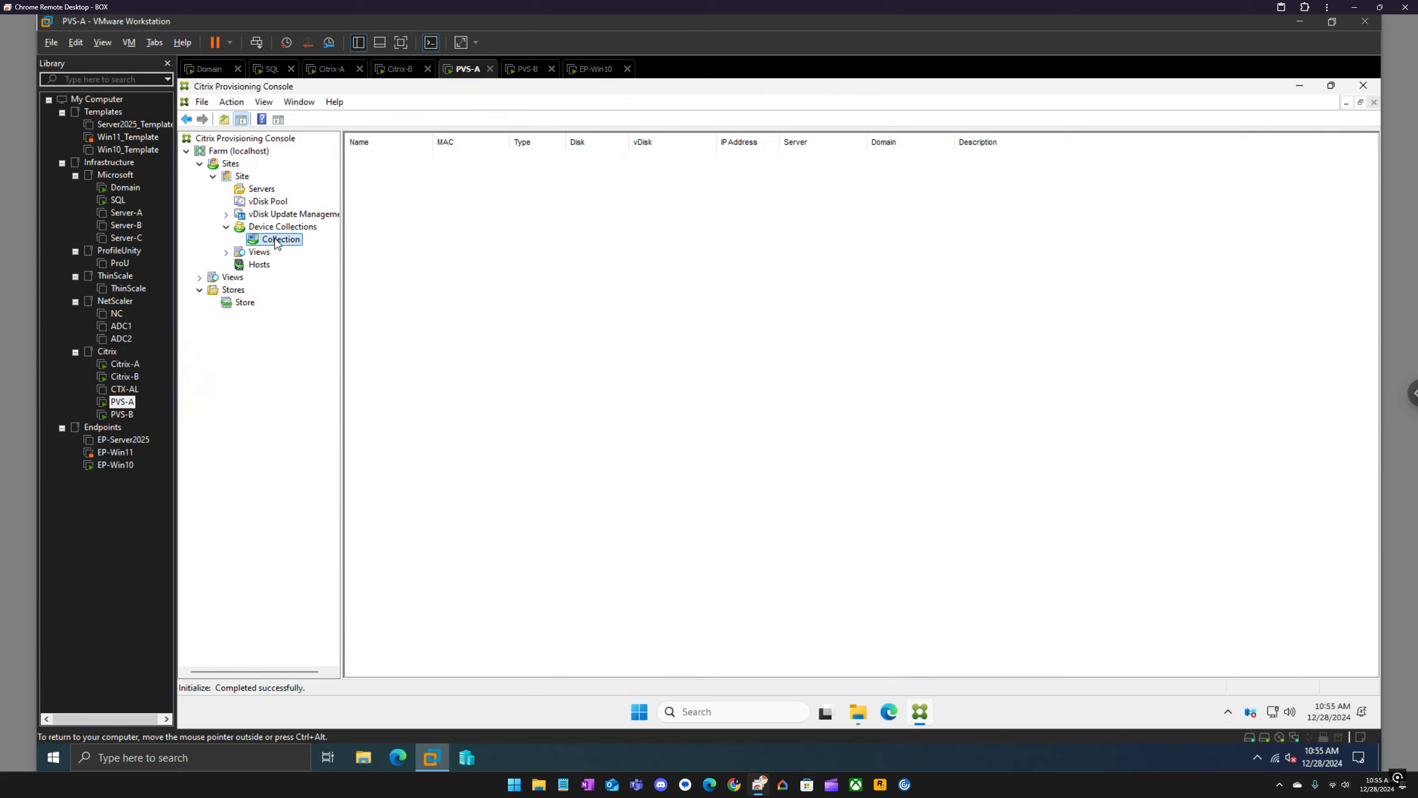
pyautogui.click(244, 304)
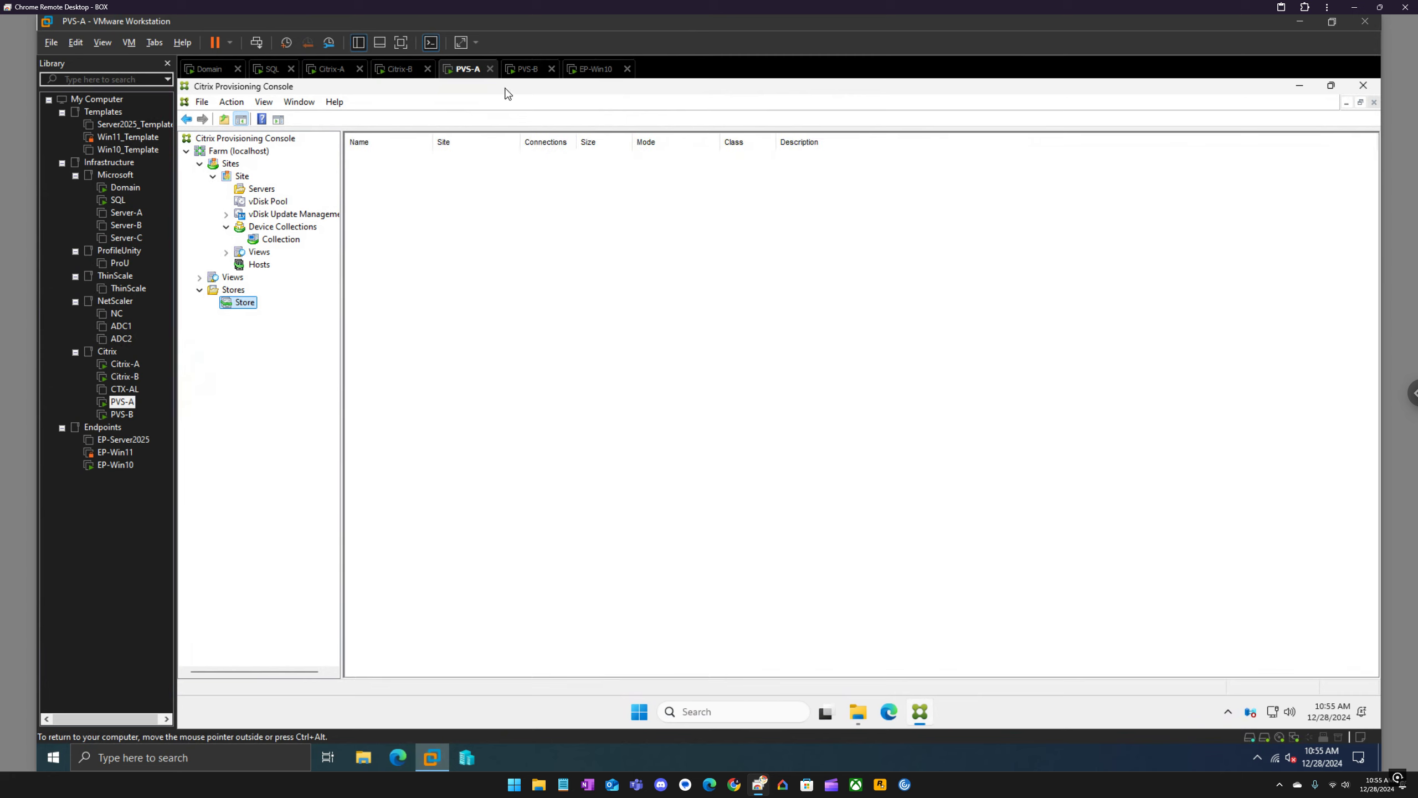
# Step: Return to PVS-B and try again to join the existing farm CitrixProvisioning:Farm
pyautogui.click(531, 78)
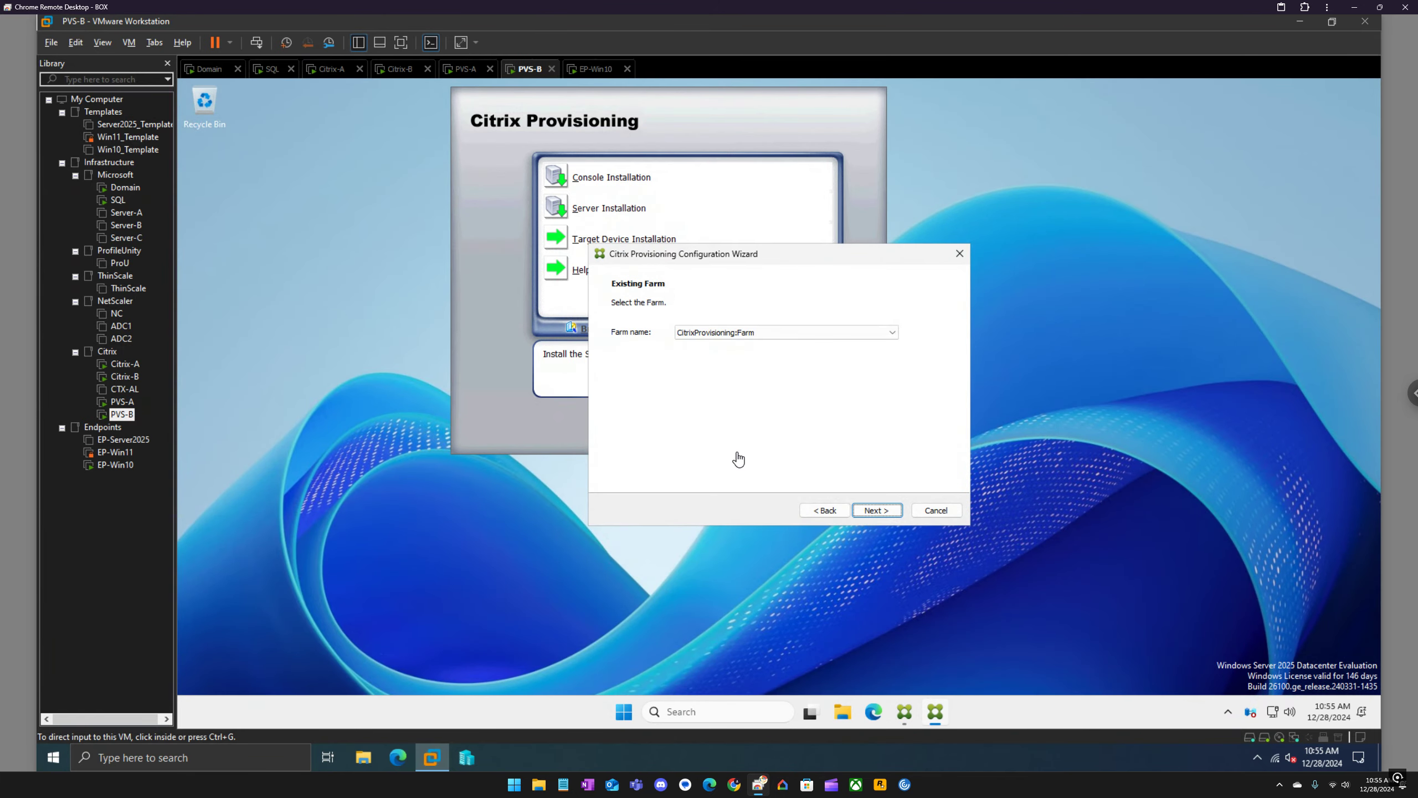
pyautogui.click(887, 513)
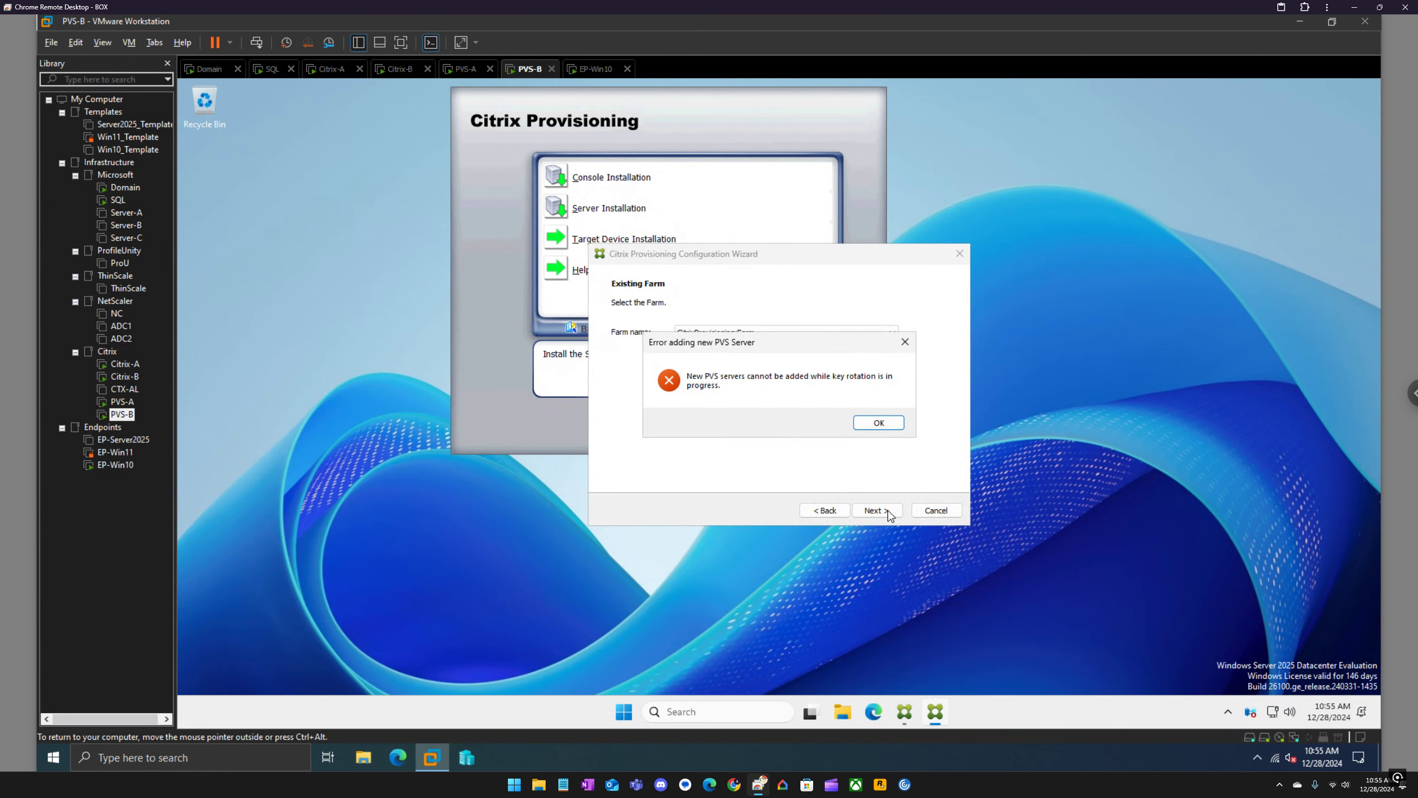
pyautogui.click(879, 429)
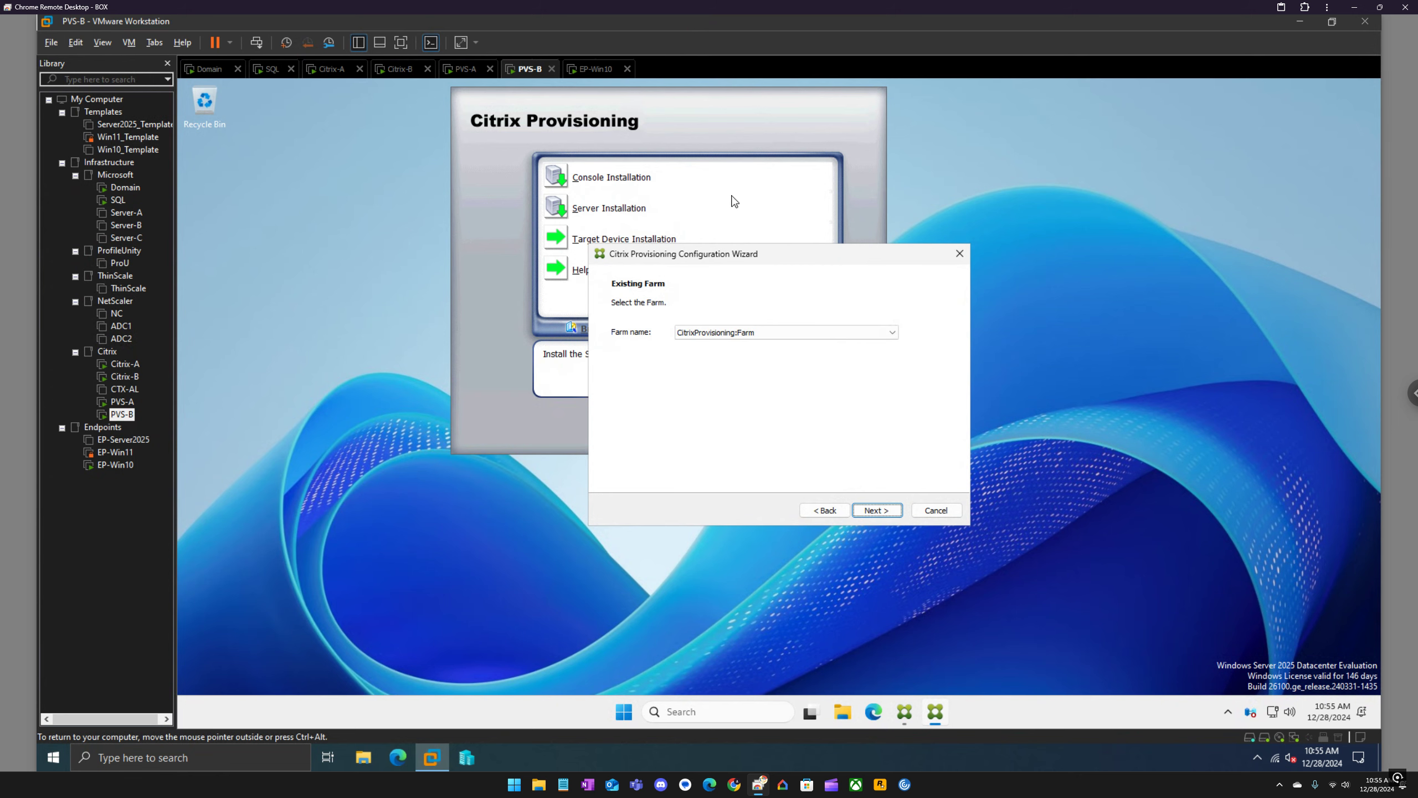
# Step: On EP-Win10, start the Citrix Provisioning Target Device 2407 installation and install the CDF 64-bit requirement
pyautogui.click(596, 69)
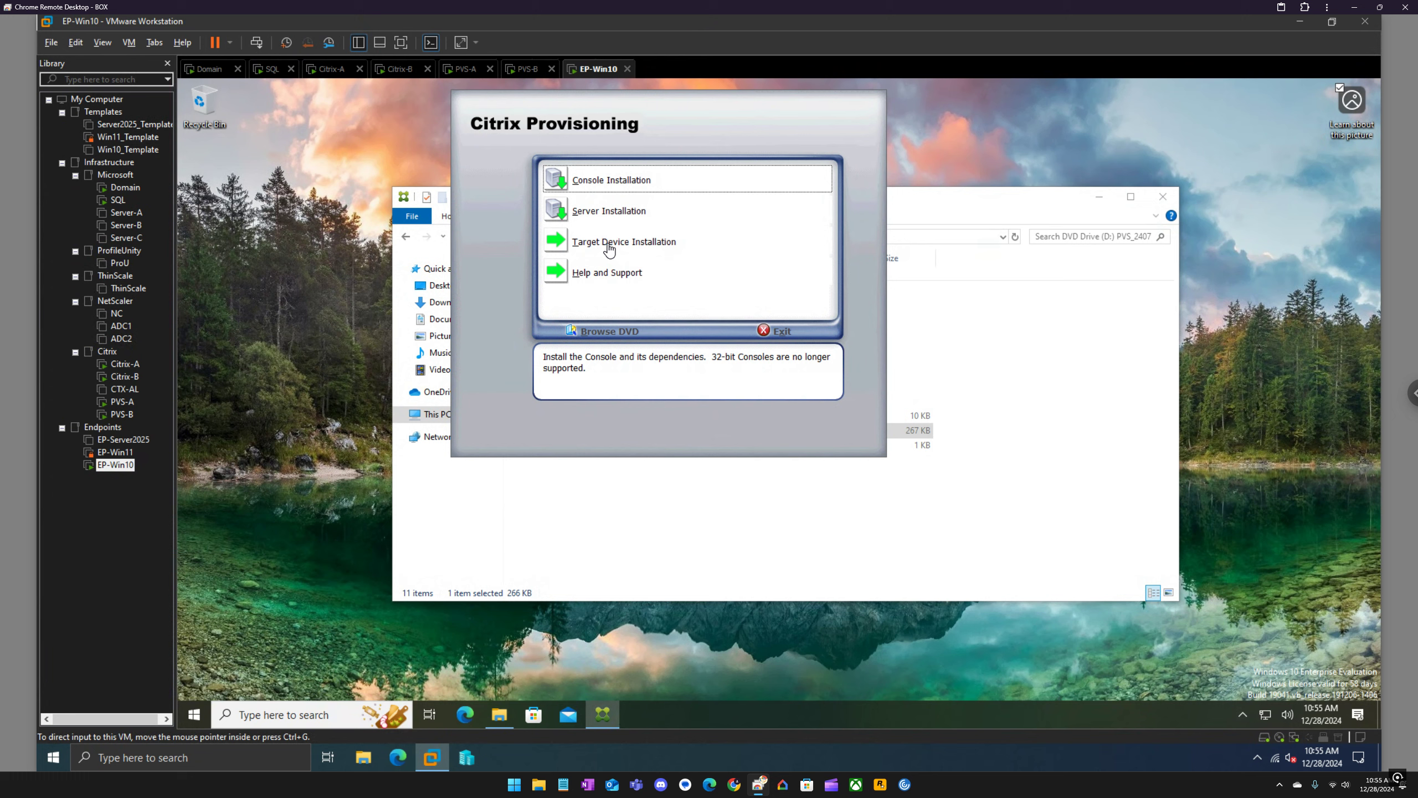
pyautogui.click(610, 243)
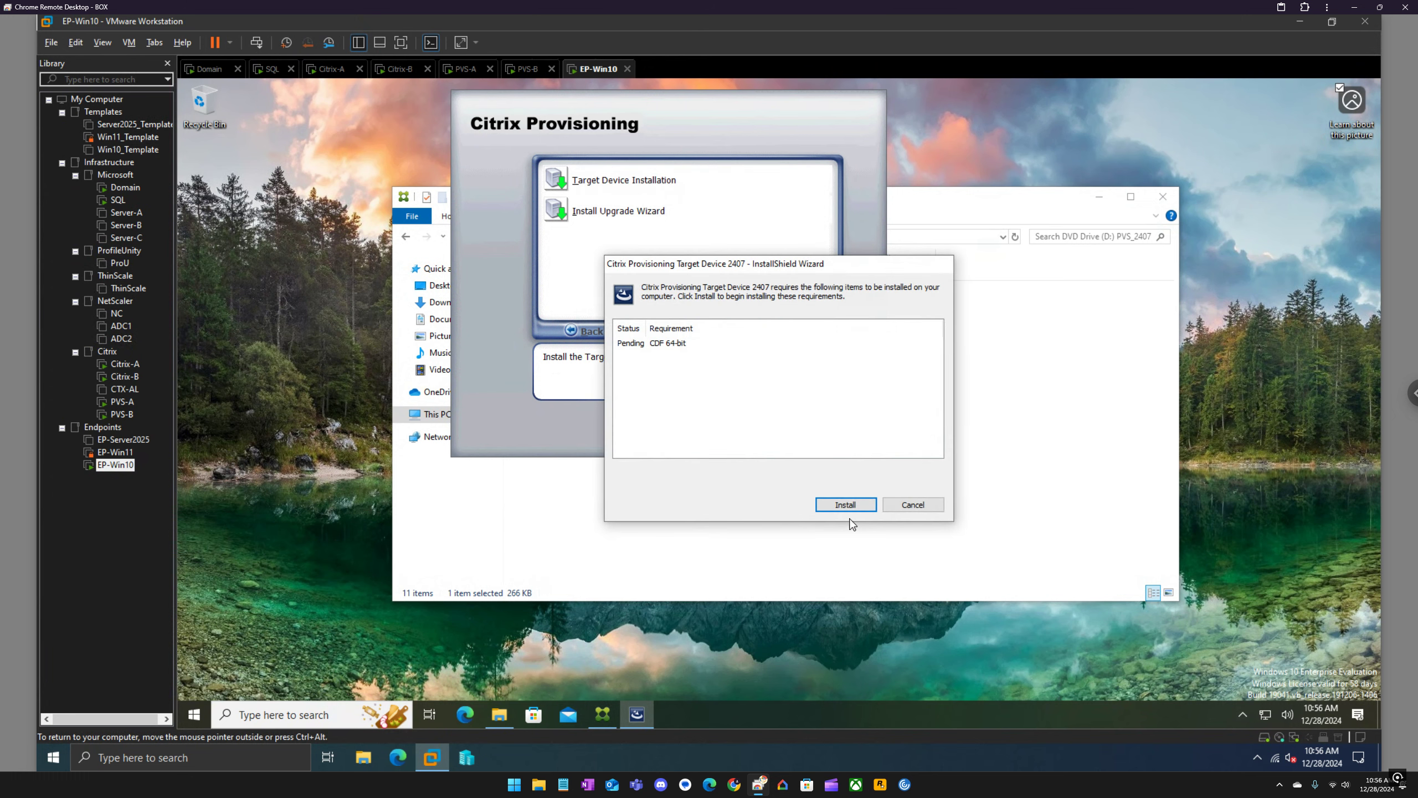
pyautogui.click(846, 505)
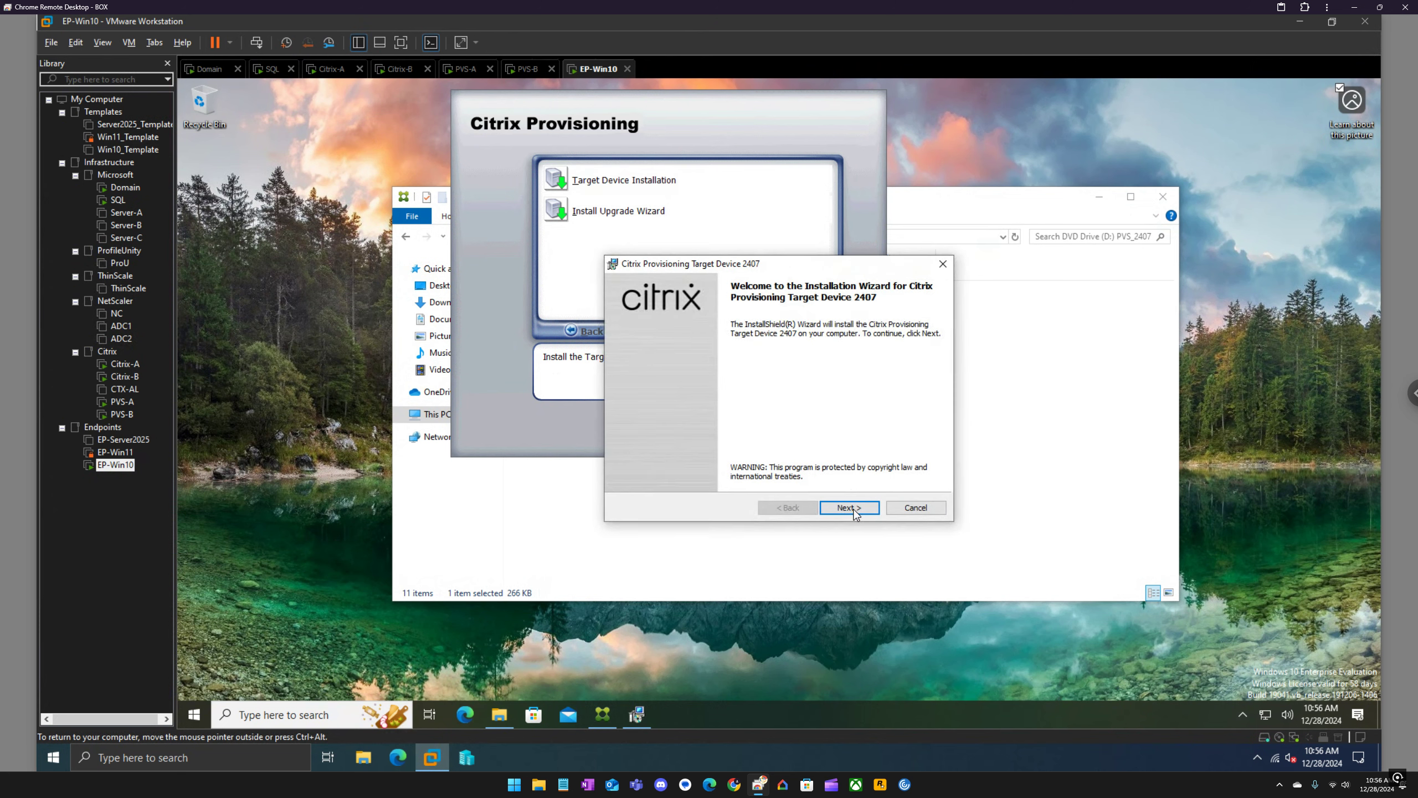
# Step: Accept the Target Device 2407 license agreement and keep the default customer information and remaining setup options
pyautogui.click(854, 510)
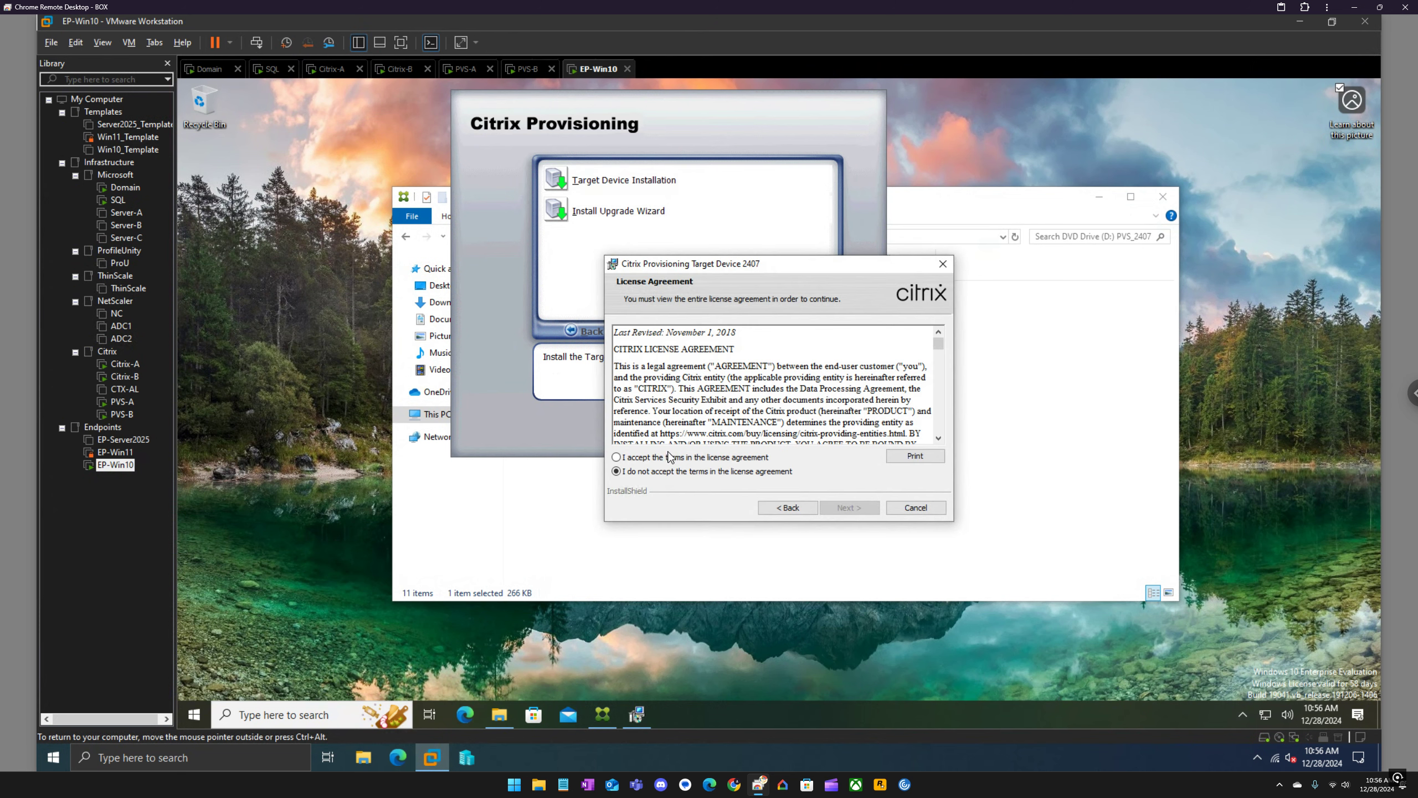
pyautogui.click(672, 457)
pyautogui.click(846, 508)
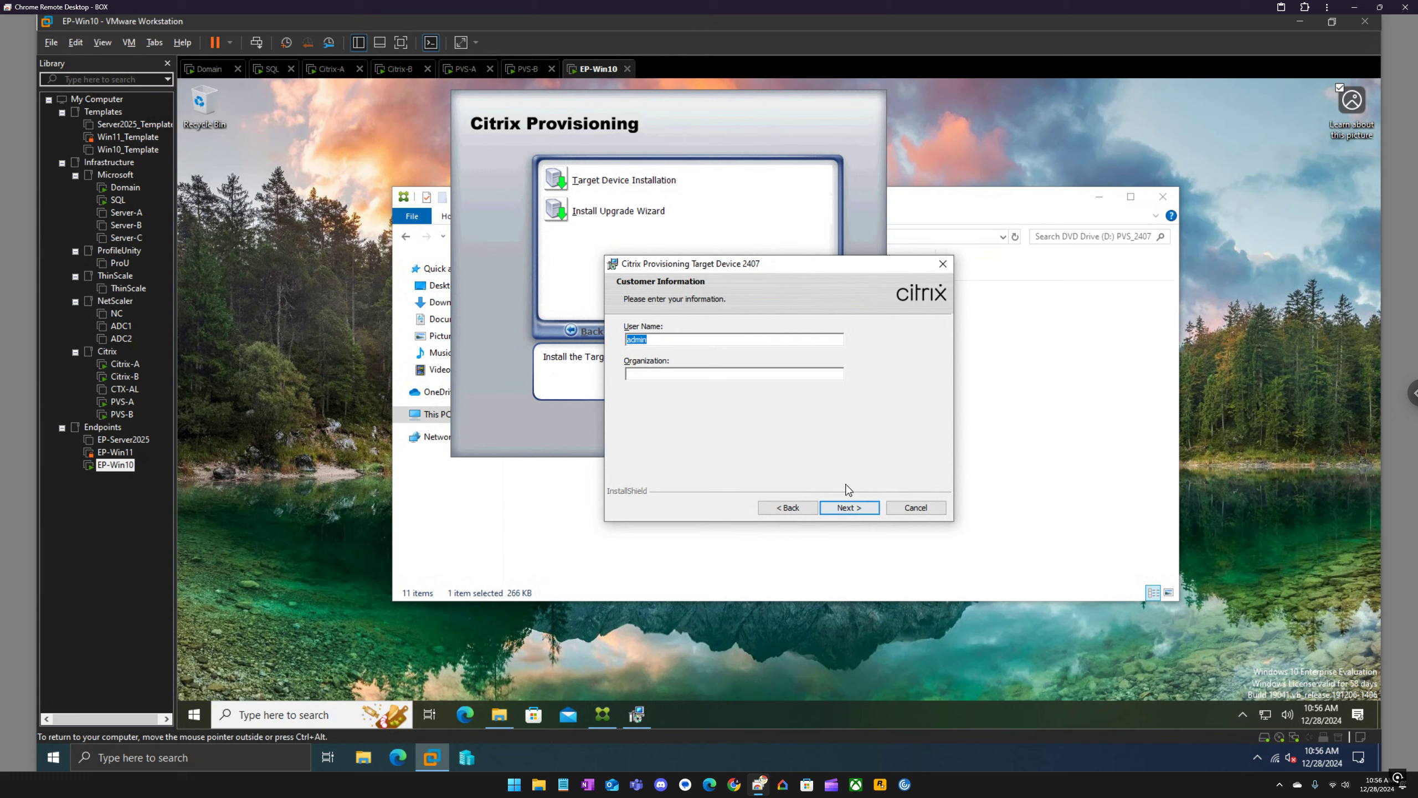
pyautogui.click(856, 508)
pyautogui.click(855, 508)
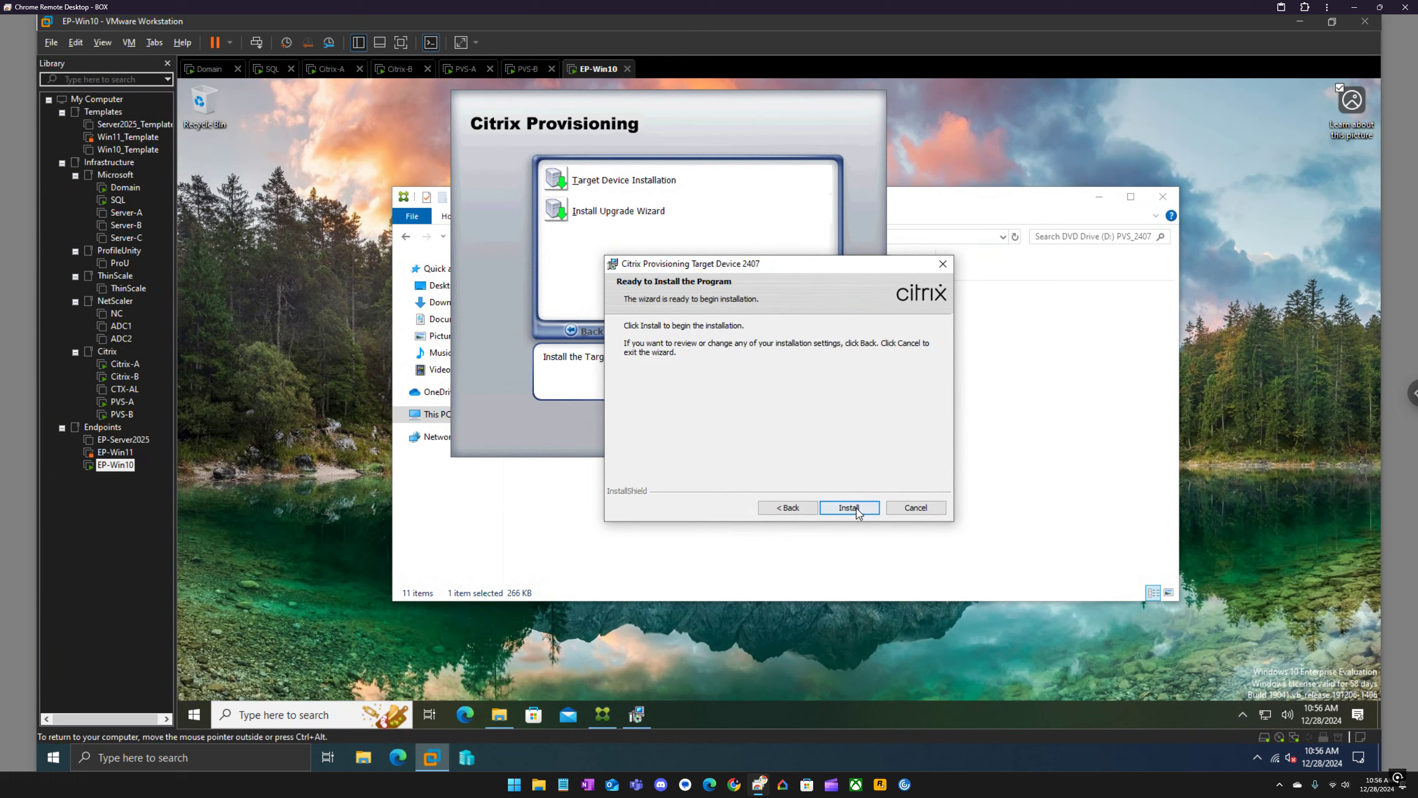
# Step: Install Target Device 2407, finish without launching the Imaging Wizard, and restart EP-Win10
pyautogui.click(855, 508)
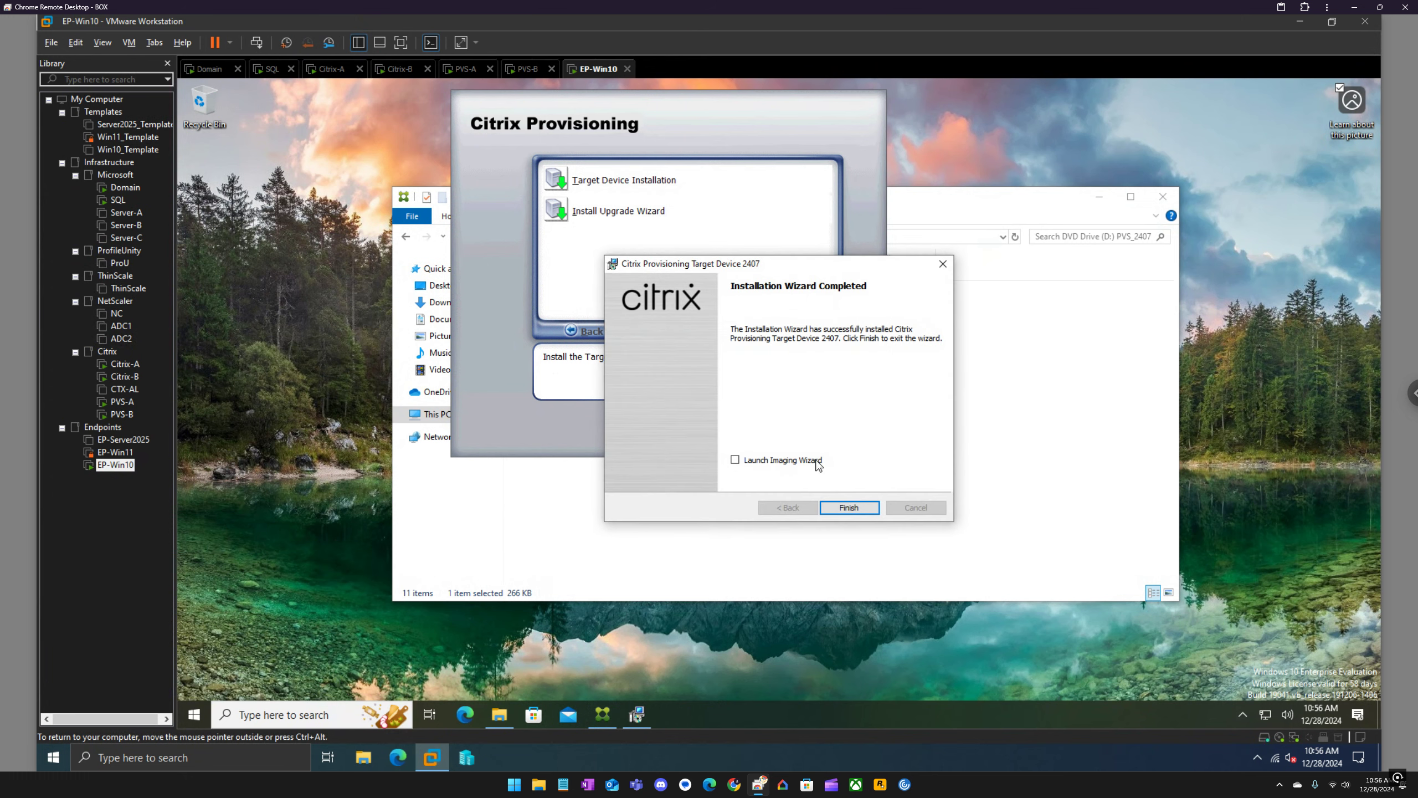
pyautogui.click(849, 508)
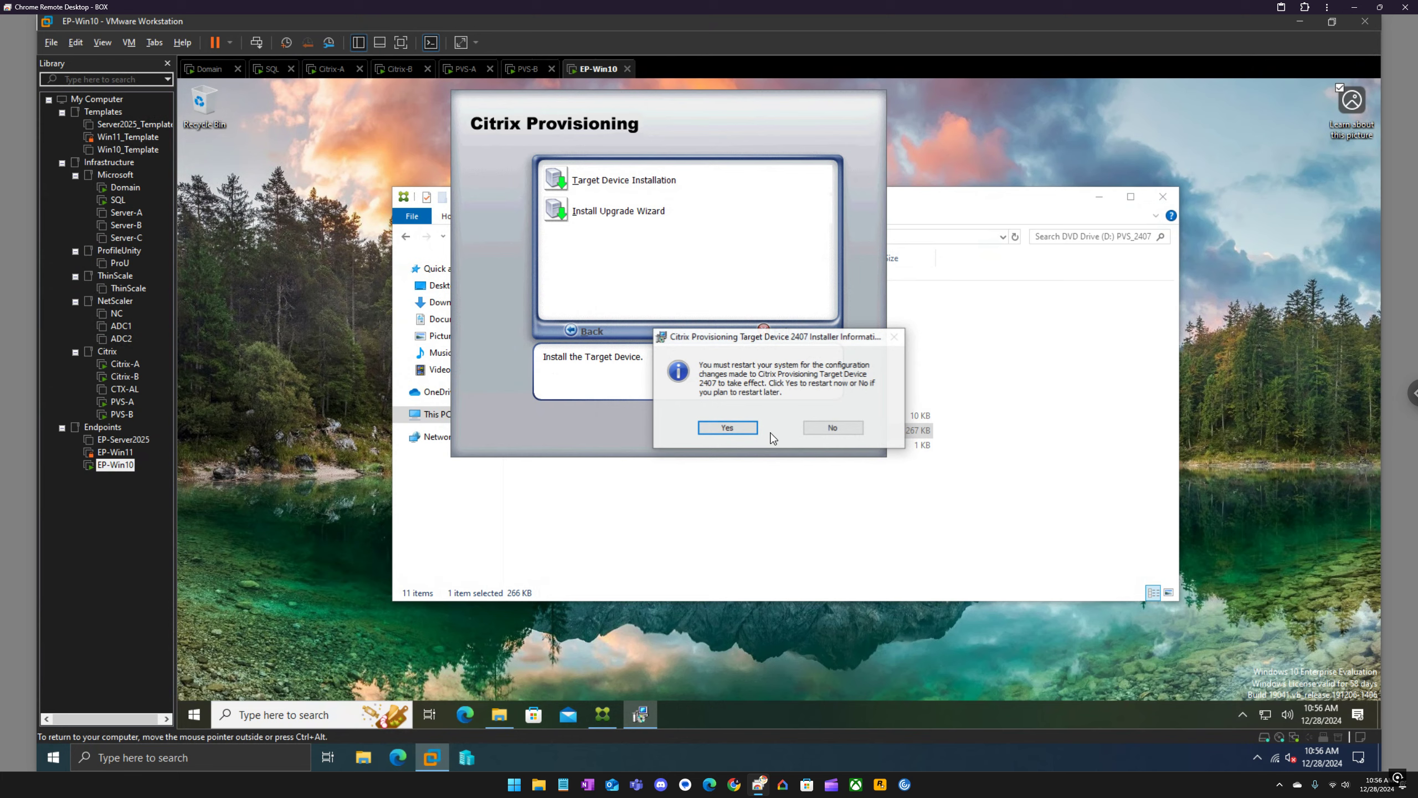
pyautogui.click(728, 428)
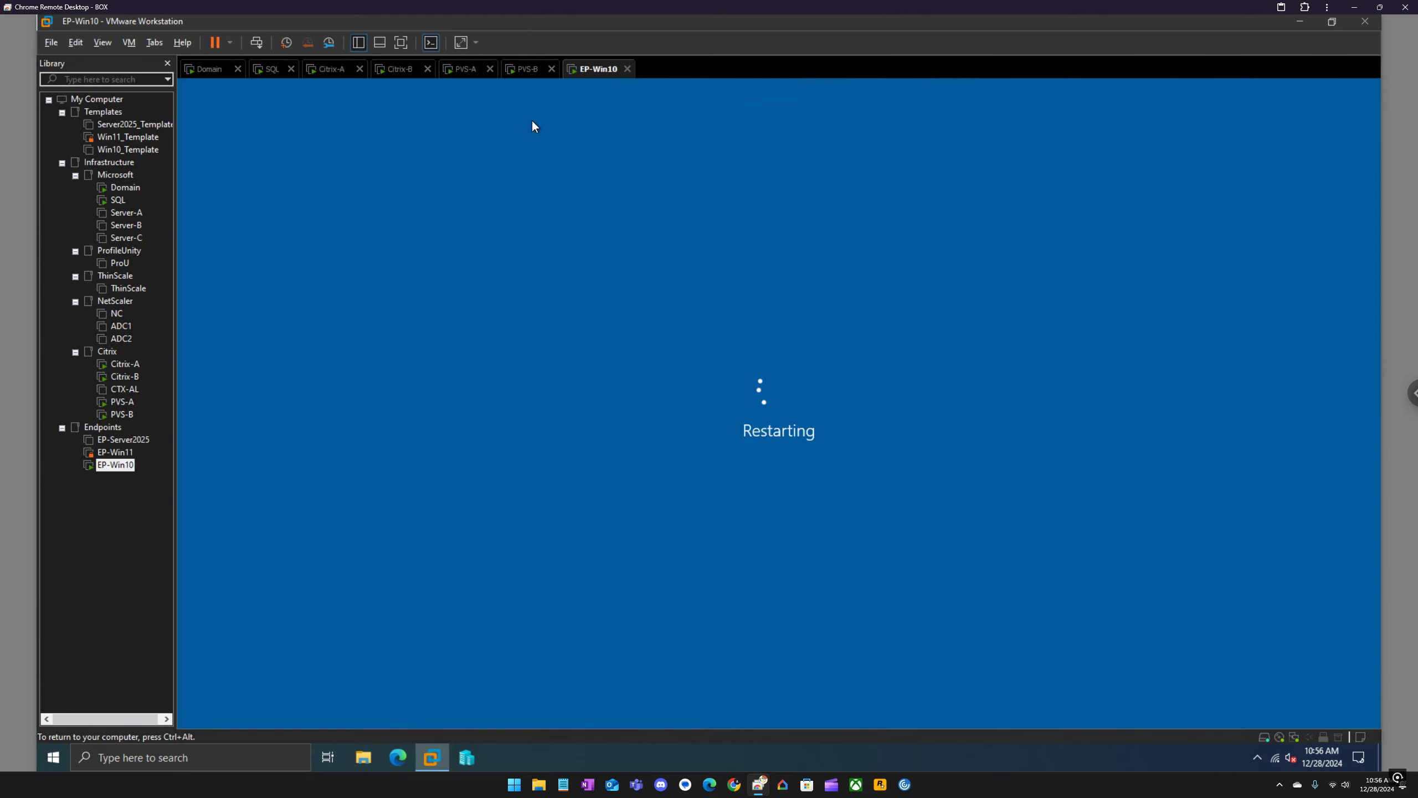
# Step: Switch to PVS-B and retry joining the farm CitrixProvisioning:Farm in the configuration wizard
pyautogui.click(525, 69)
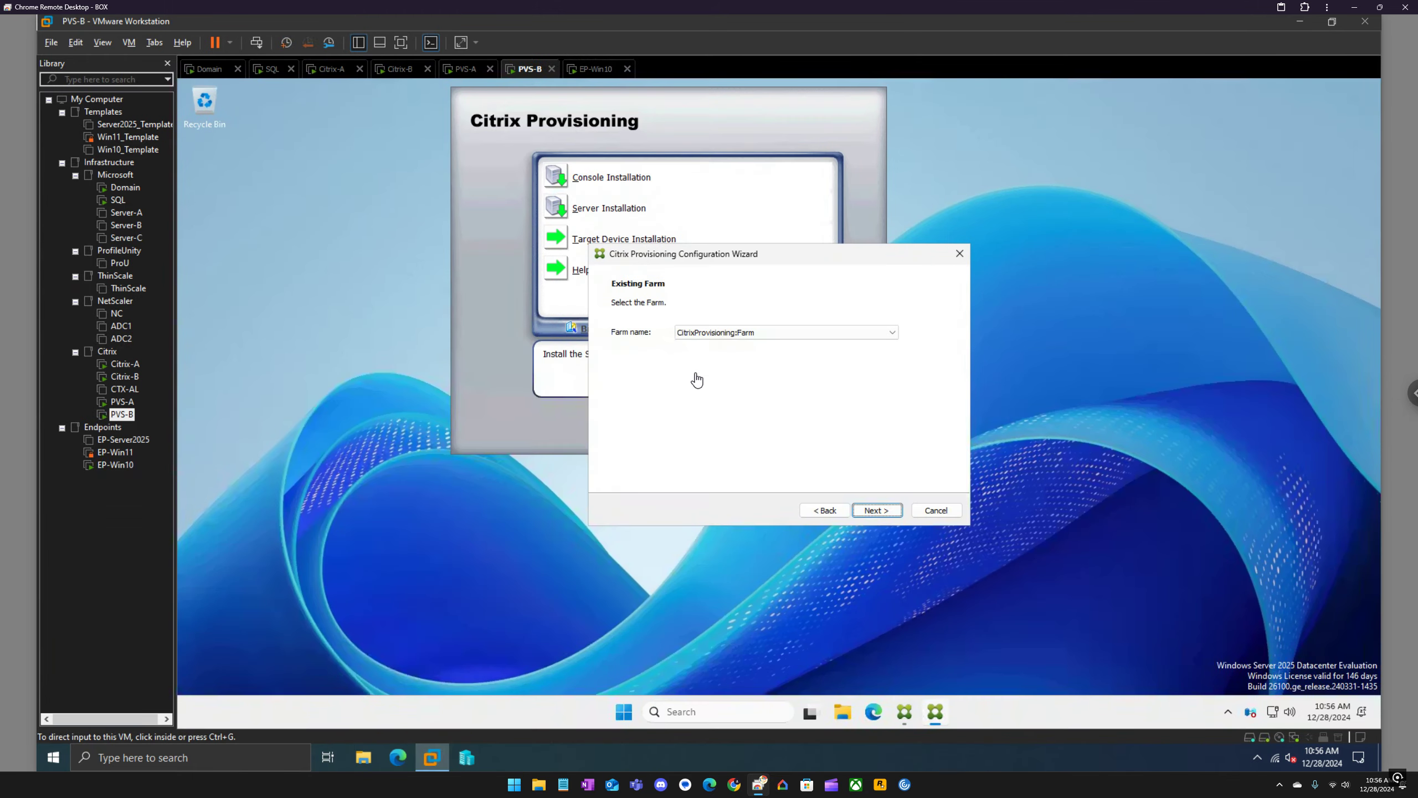
pyautogui.click(885, 512)
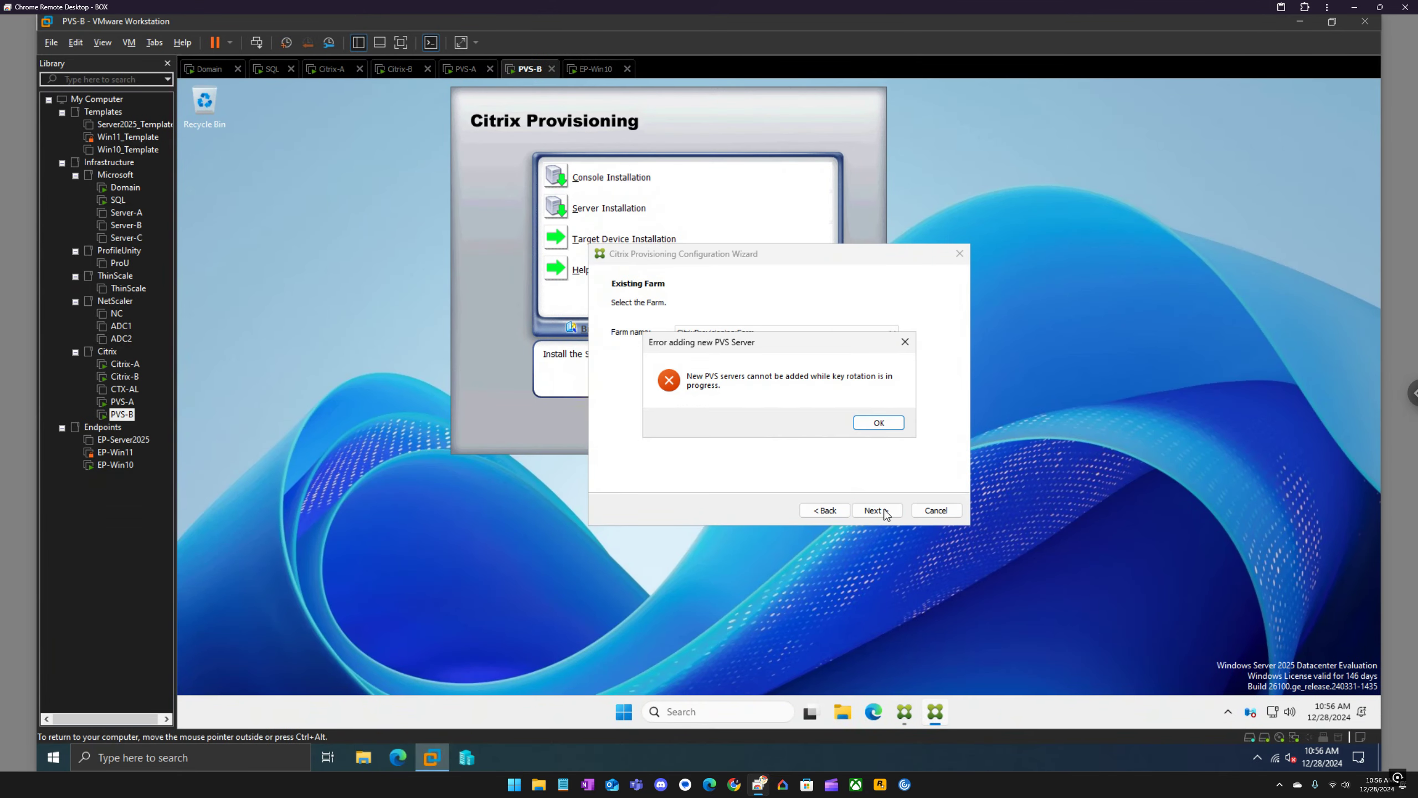
pyautogui.click(881, 425)
pyautogui.click(466, 69)
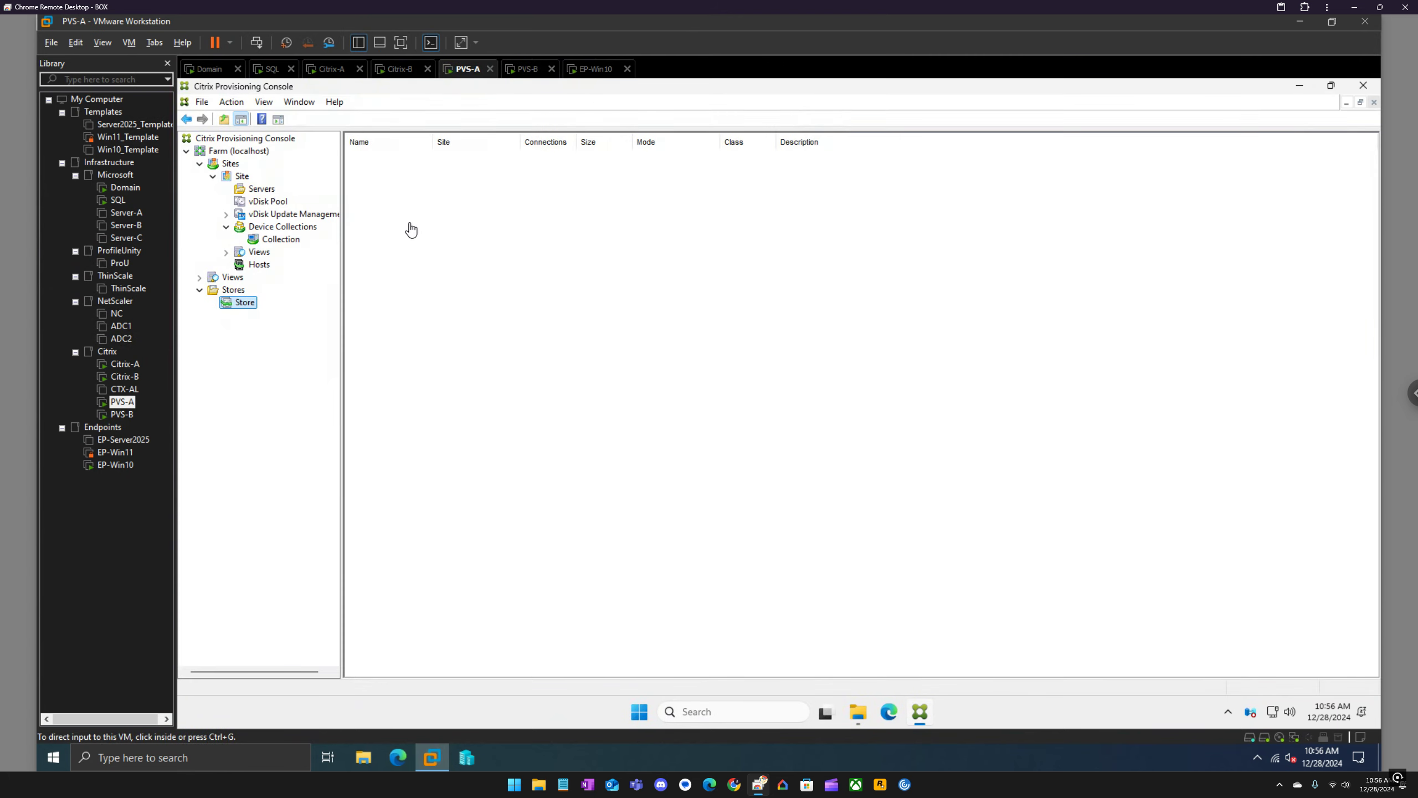
pyautogui.click(533, 73)
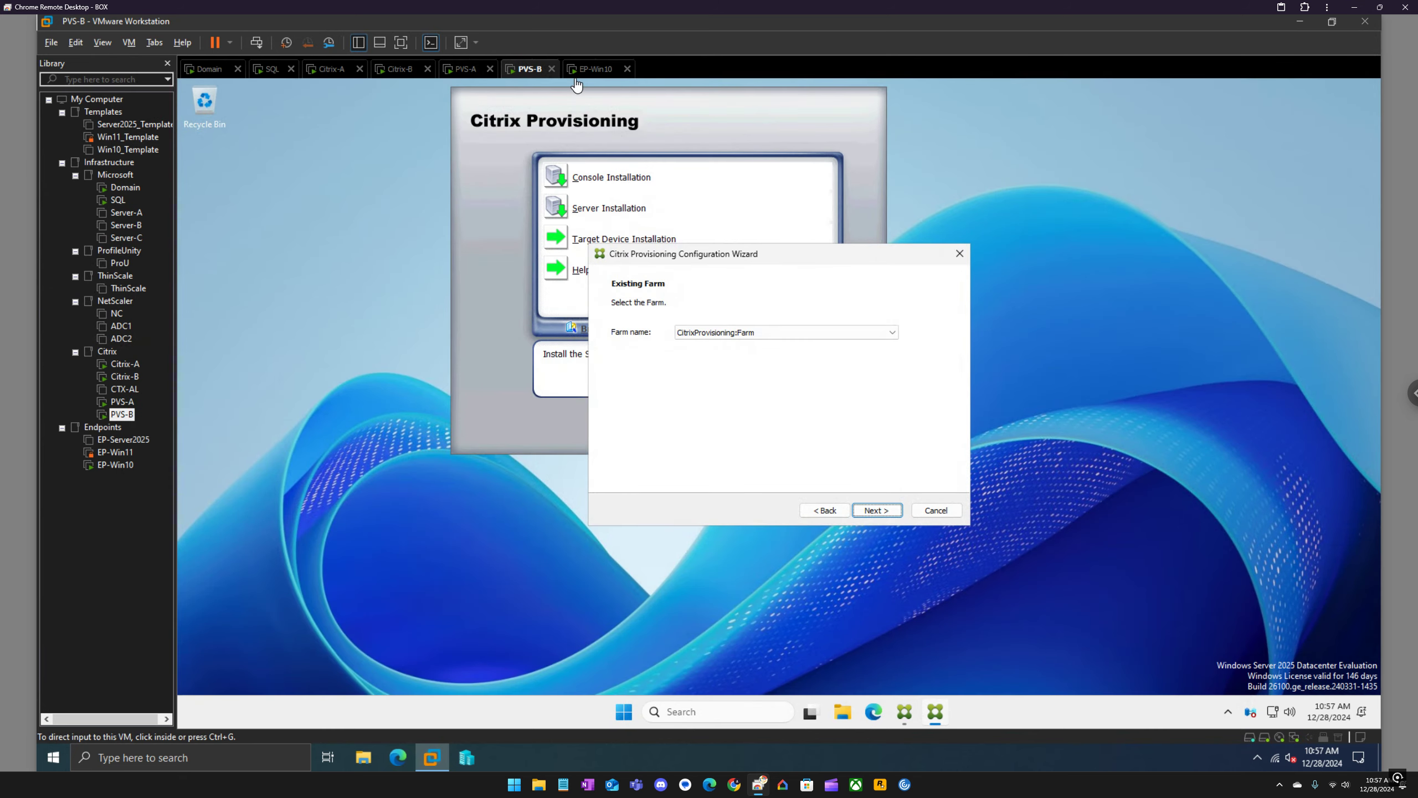
# Step: Switch to EP-Win10 and sign in to the admin account with its password
pyautogui.click(598, 70)
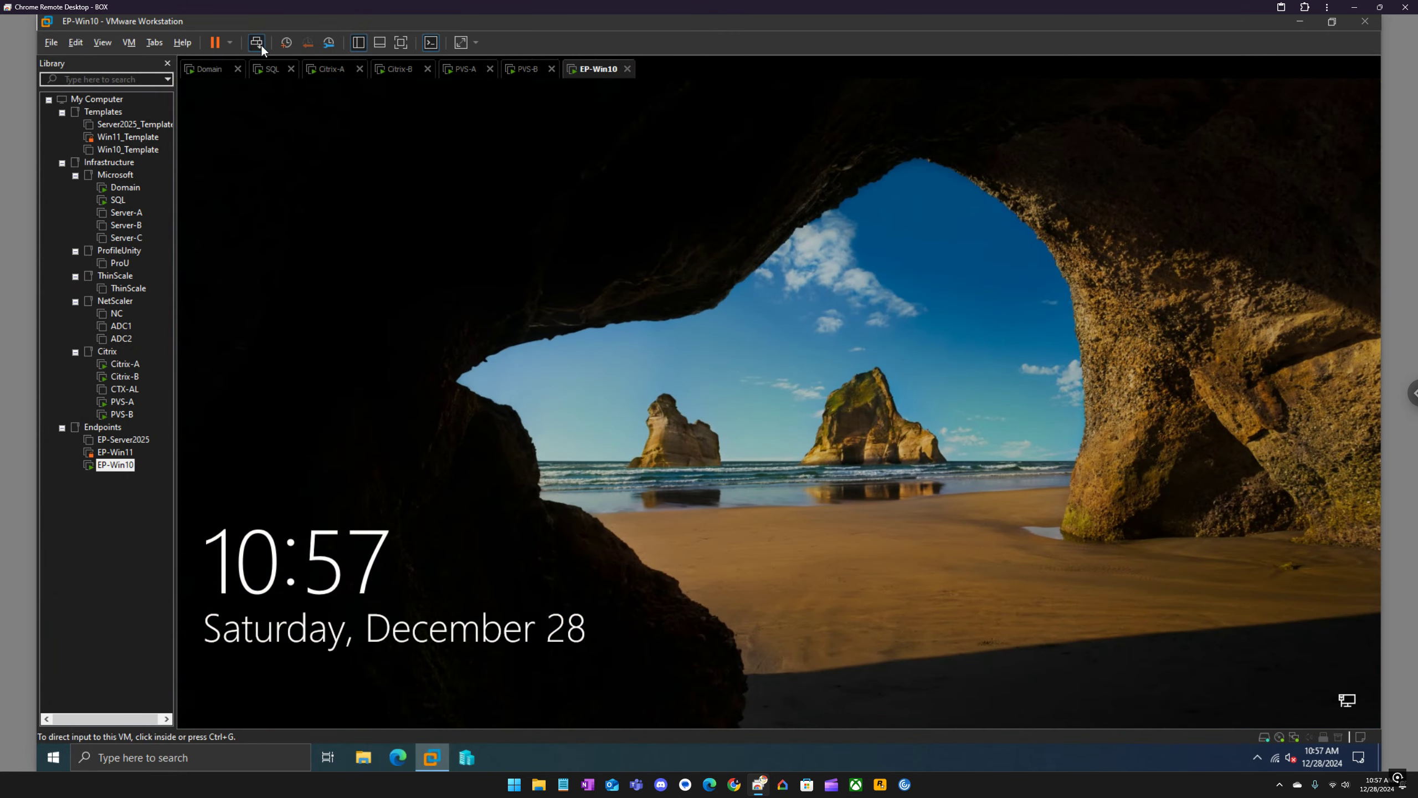
pyautogui.click(260, 44)
pyautogui.click(734, 463)
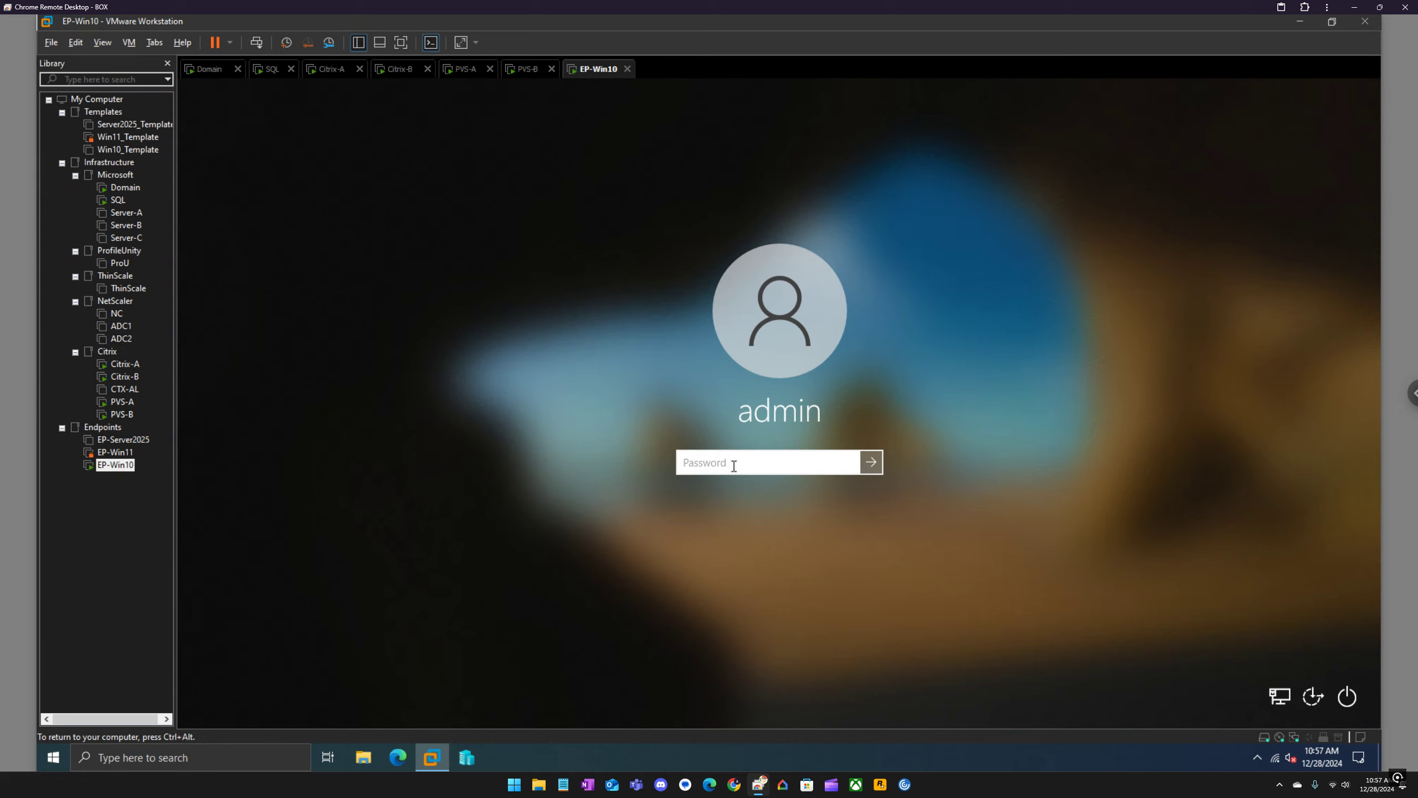
pyautogui.write('******')
pyautogui.press('Return')
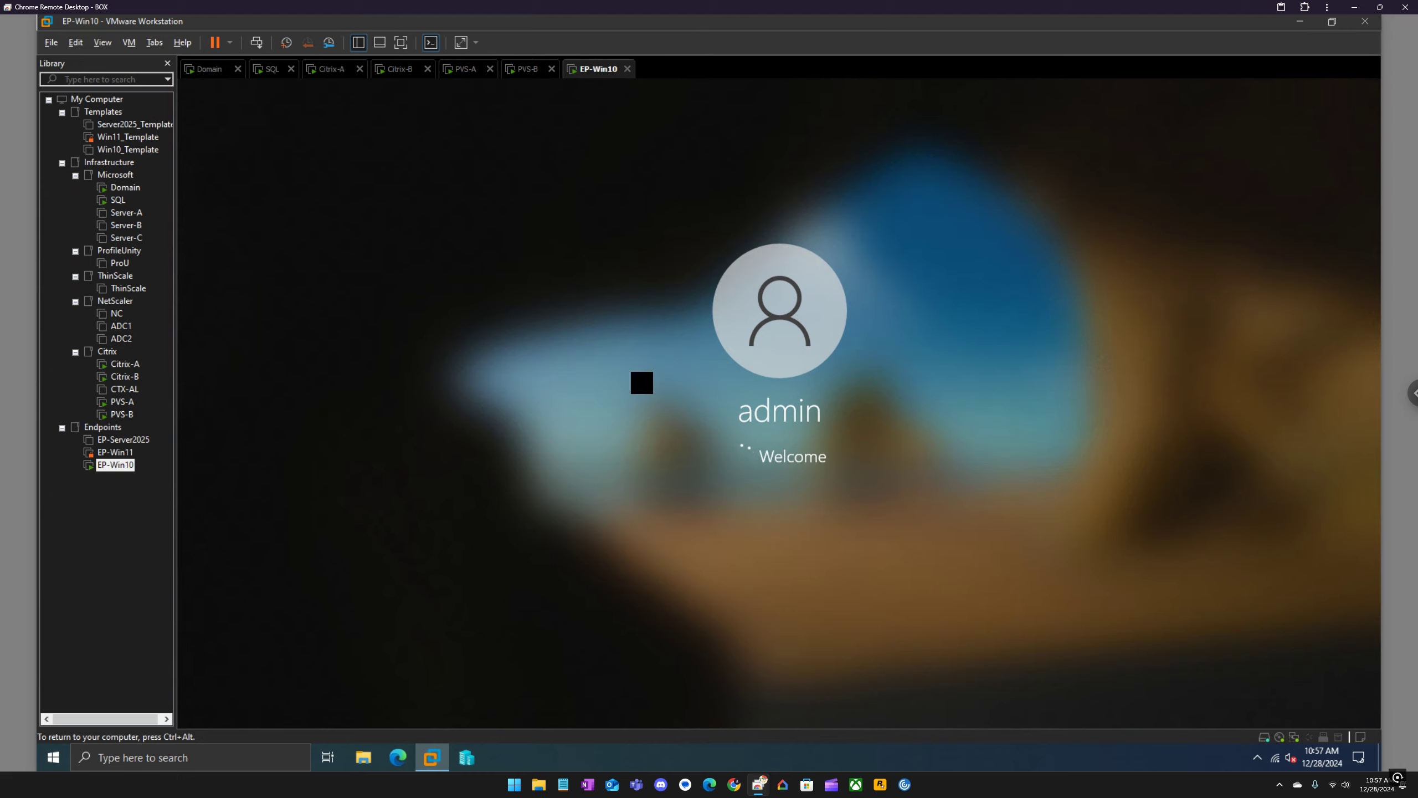
# Step: Look at the Storage (E:) drive in File Explorer on PVS-A and return to EP-Win10
pyautogui.click(472, 71)
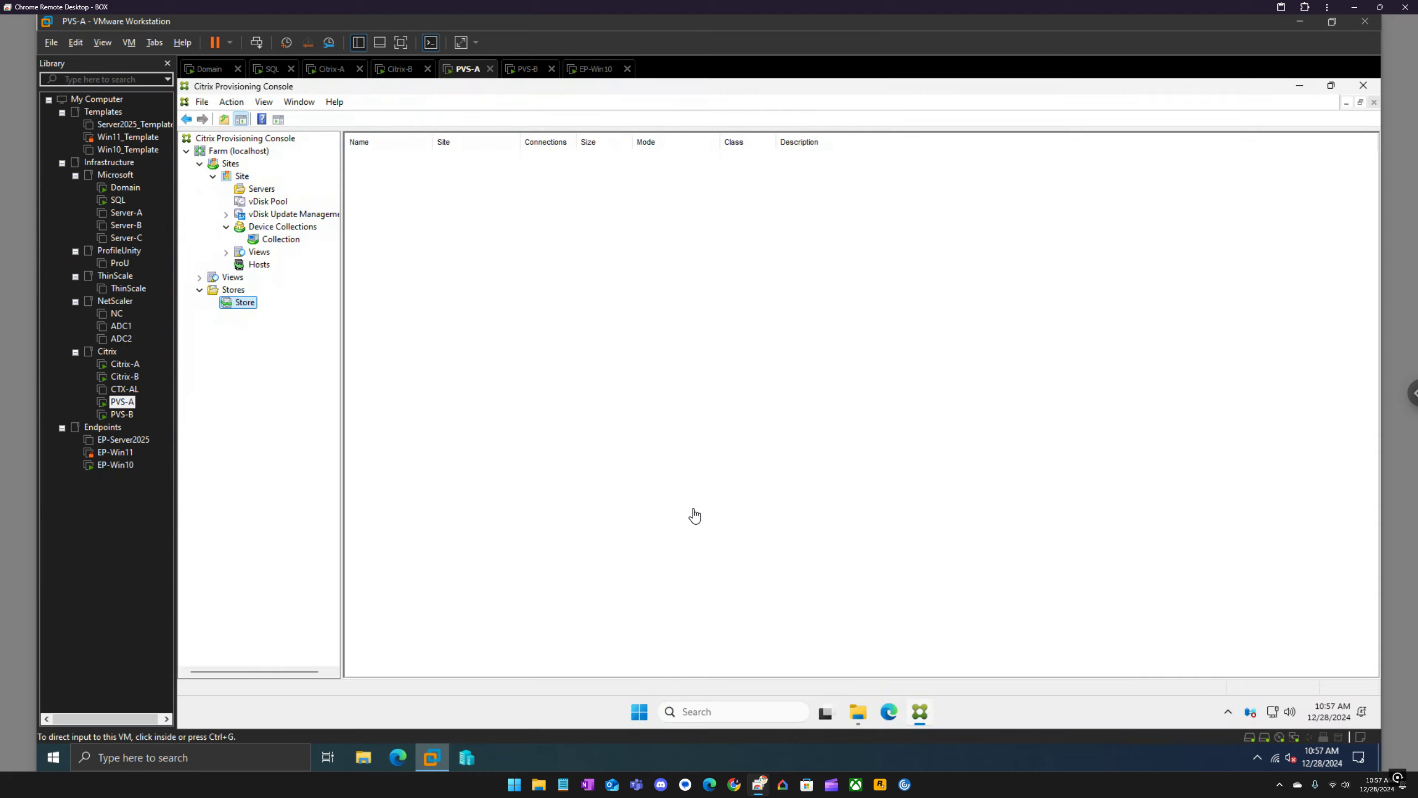
pyautogui.click(852, 711)
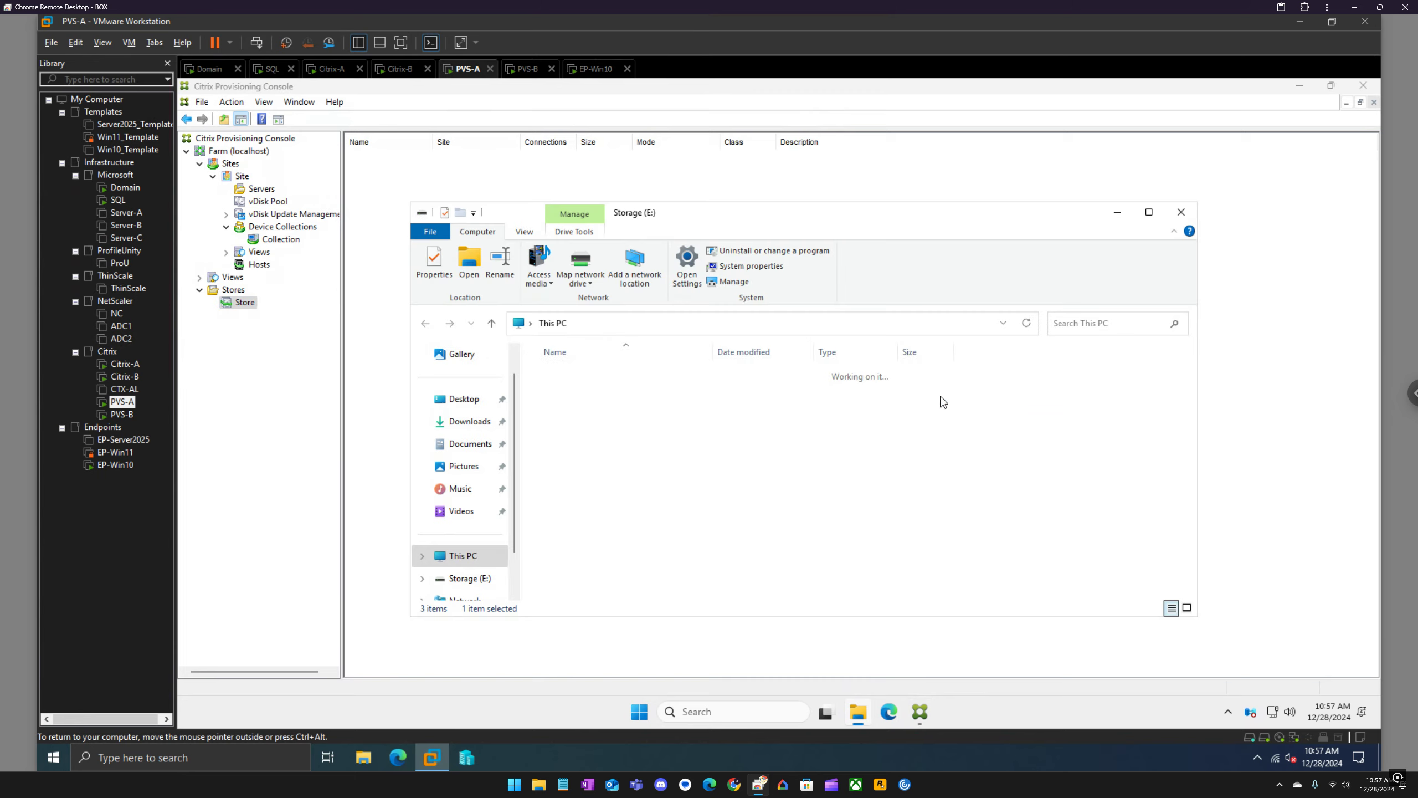
pyautogui.click(600, 69)
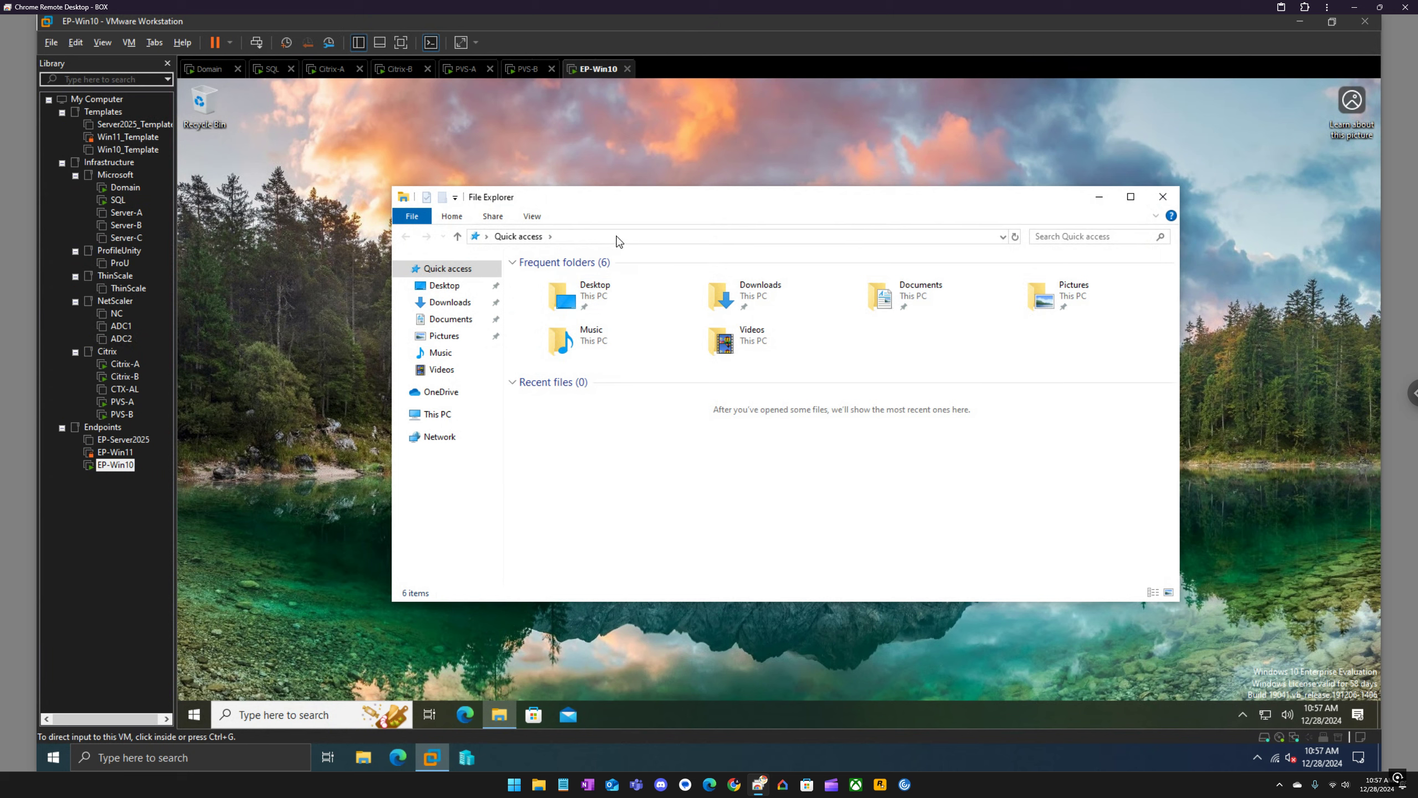
pyautogui.click(618, 237)
pyautogui.write('\\\\')
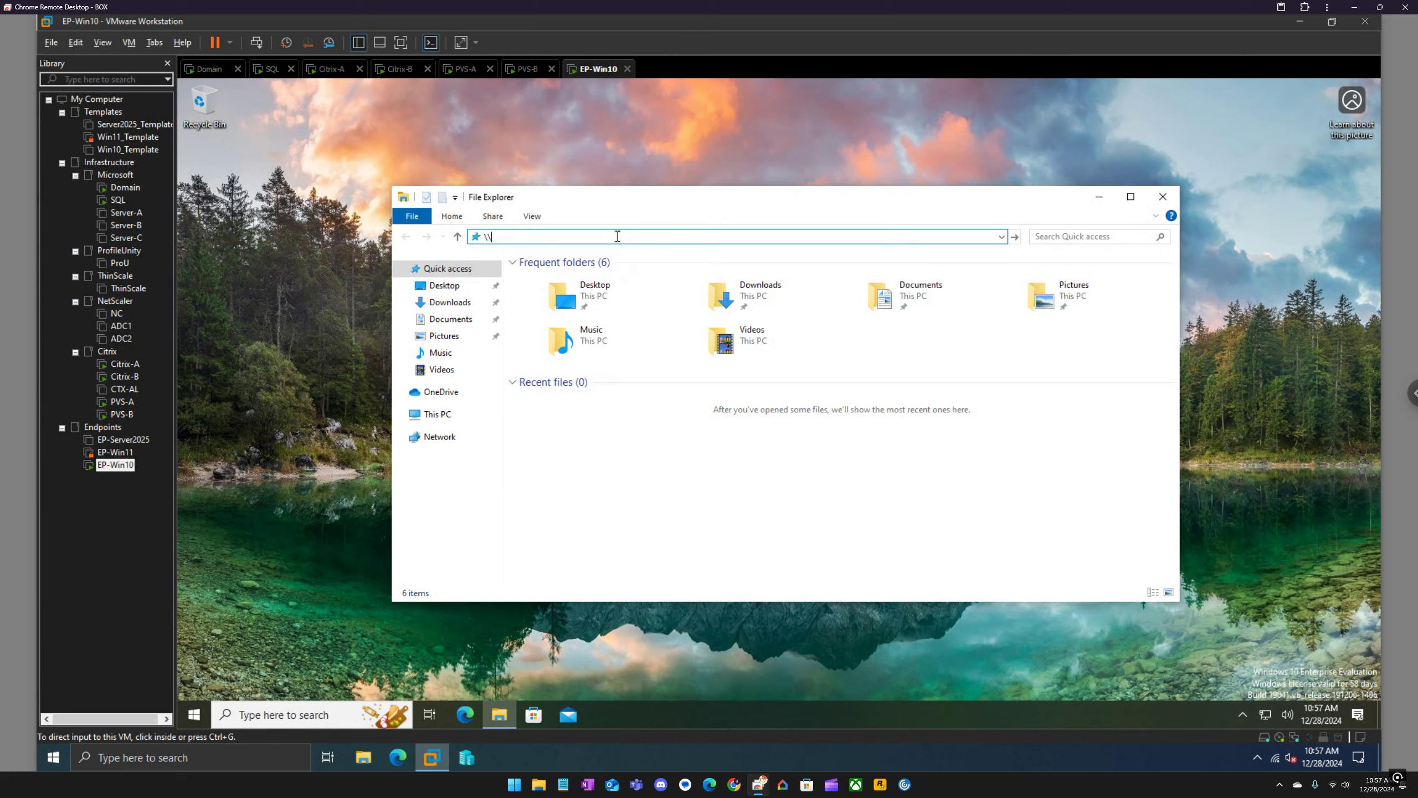
pyautogui.write('pvs-')
pyautogui.press('Escape')
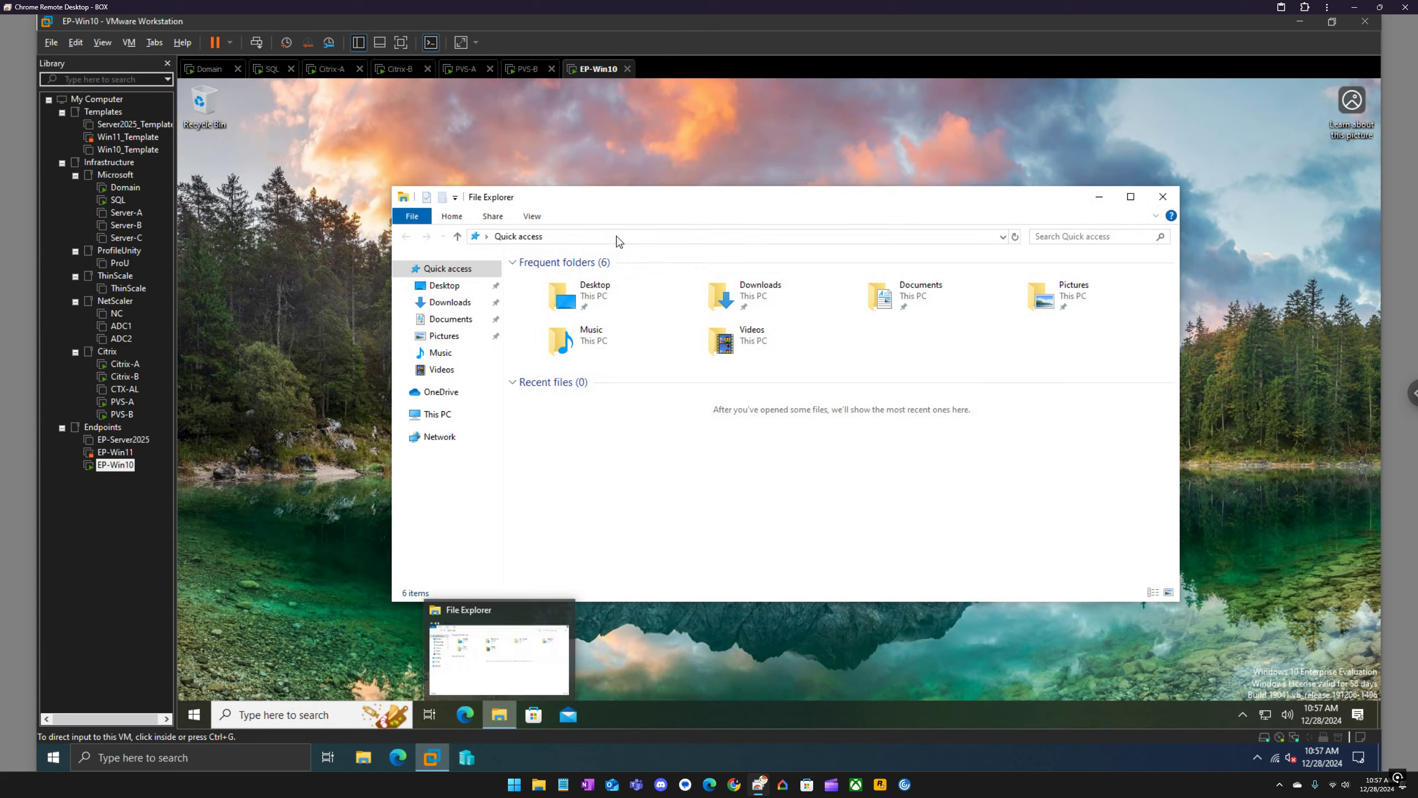
# Step: Go to the network path \\pvs-a in File Explorer on EP-Win10
pyautogui.click(616, 236)
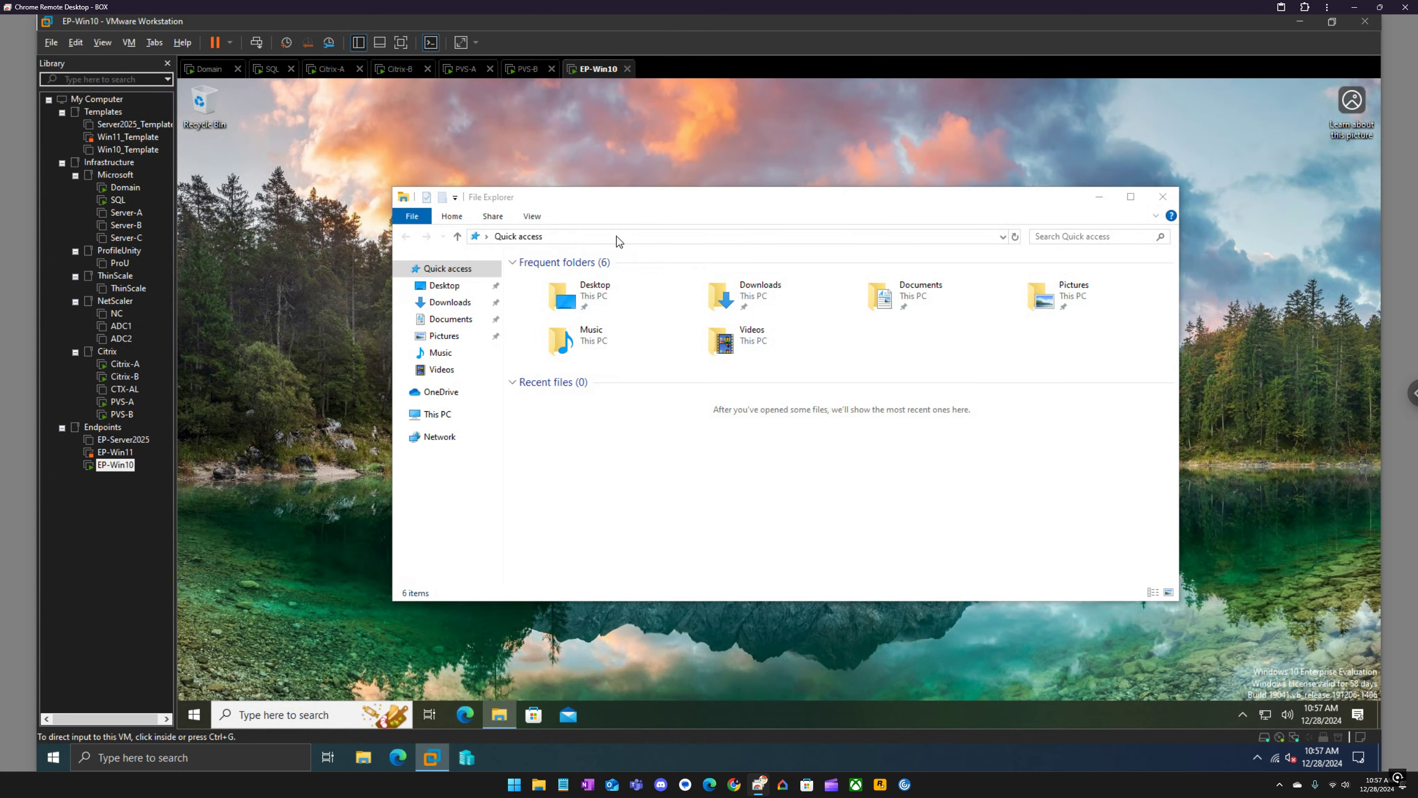
pyautogui.click(617, 237)
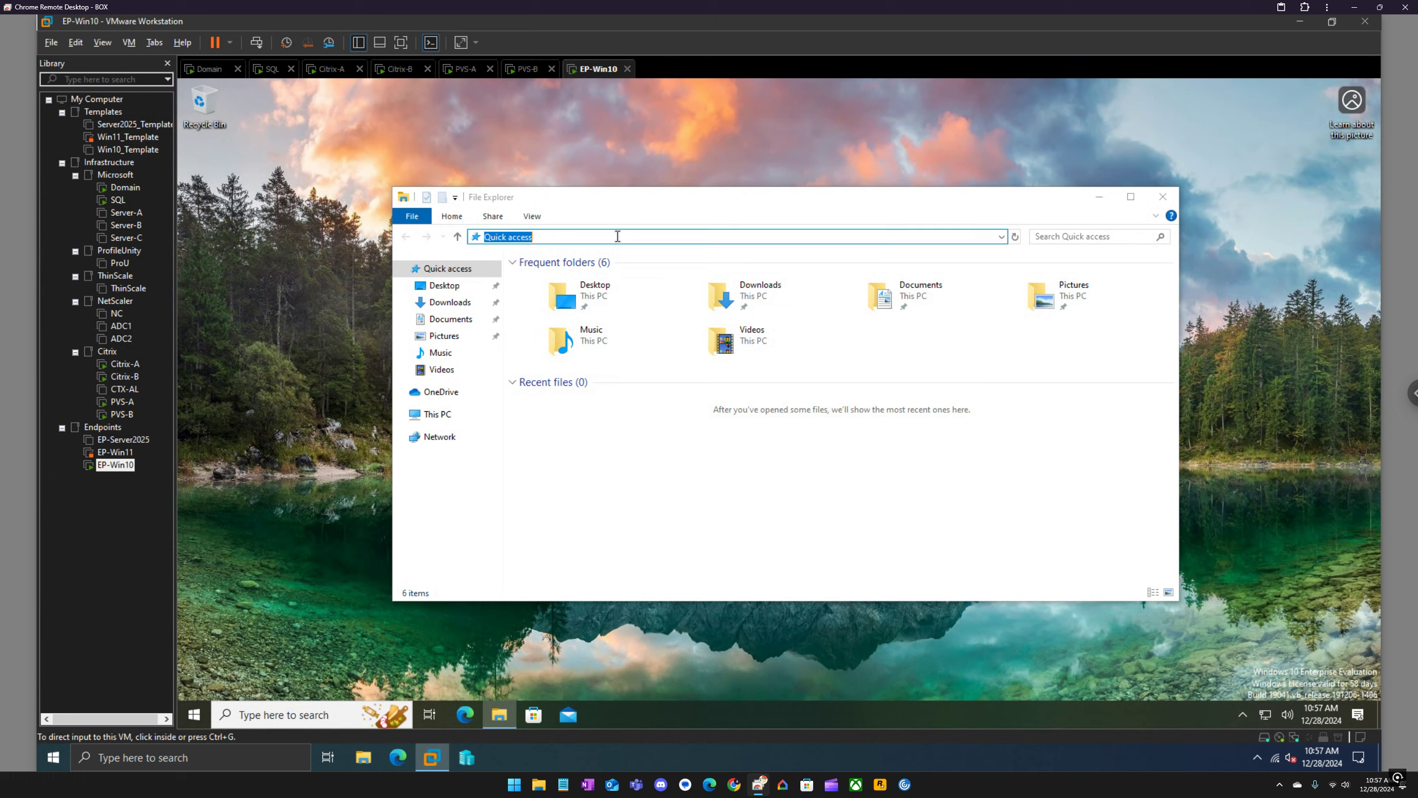
pyautogui.write('\\\\pvs-a')
pyautogui.press('Return')
pyautogui.press('Home')
pyautogui.press('Return')
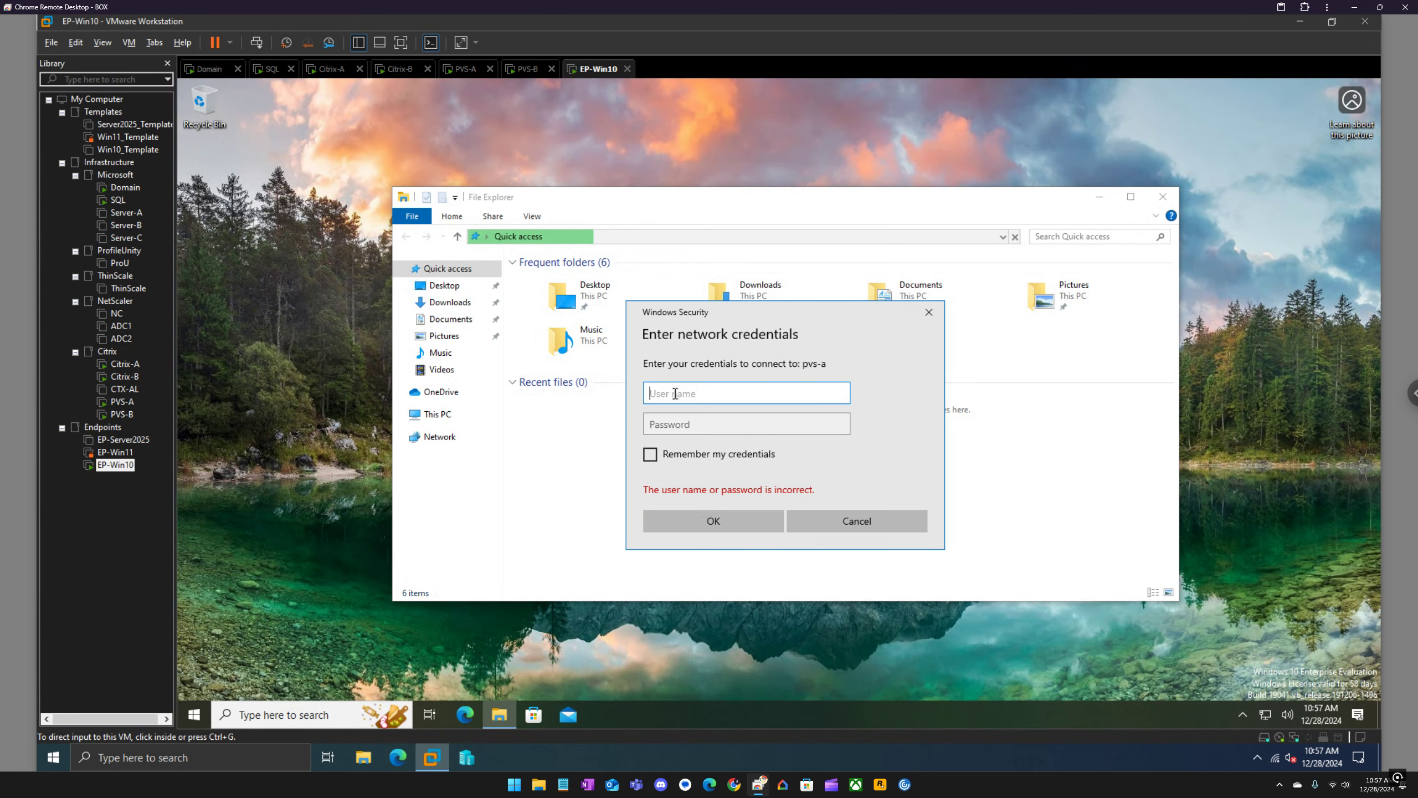
# Step: Authenticate to pvs-a as eucla\citrixadmin with the account password and open the Storage share
pyautogui.write('eucla\\citrixadmin')
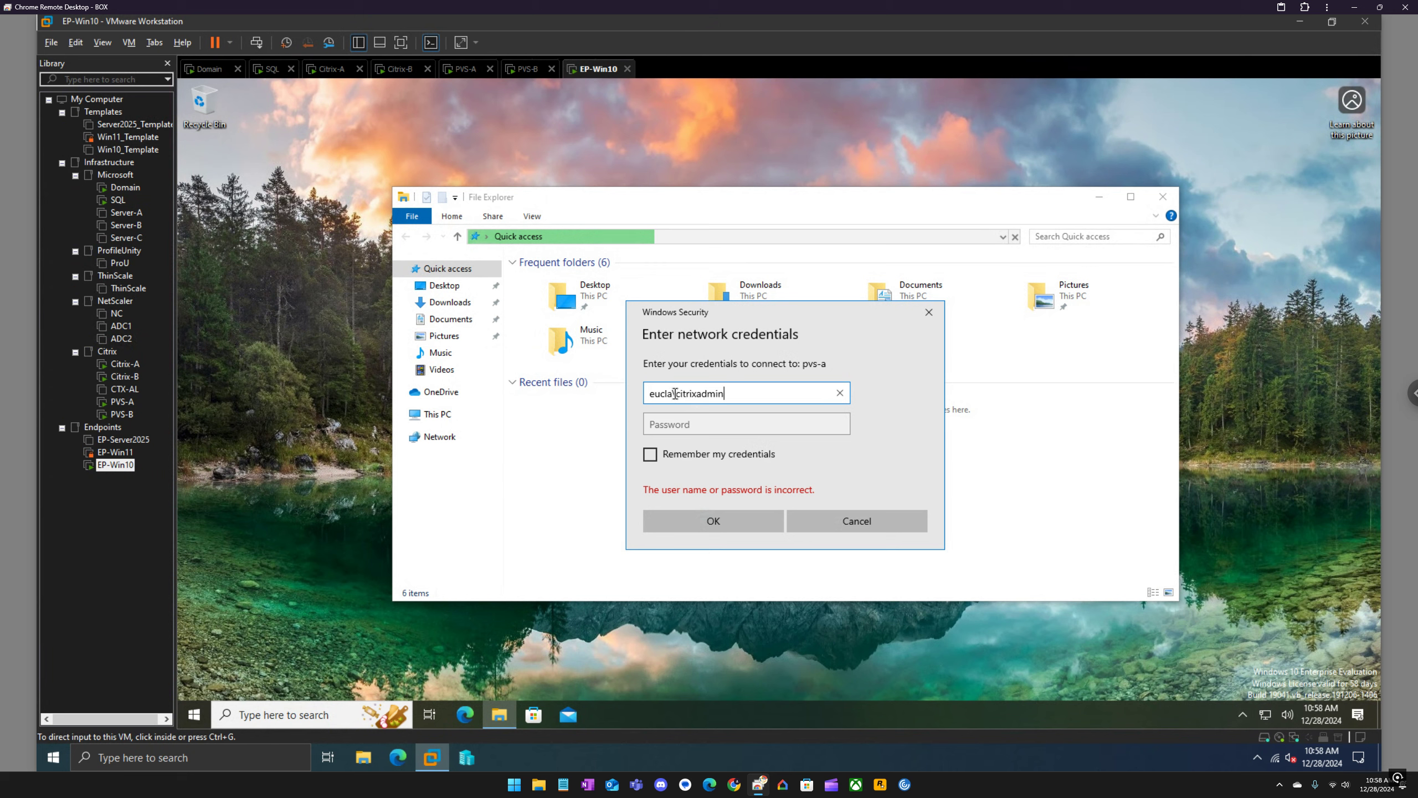
pyautogui.press('Tab')
pyautogui.write('*******')
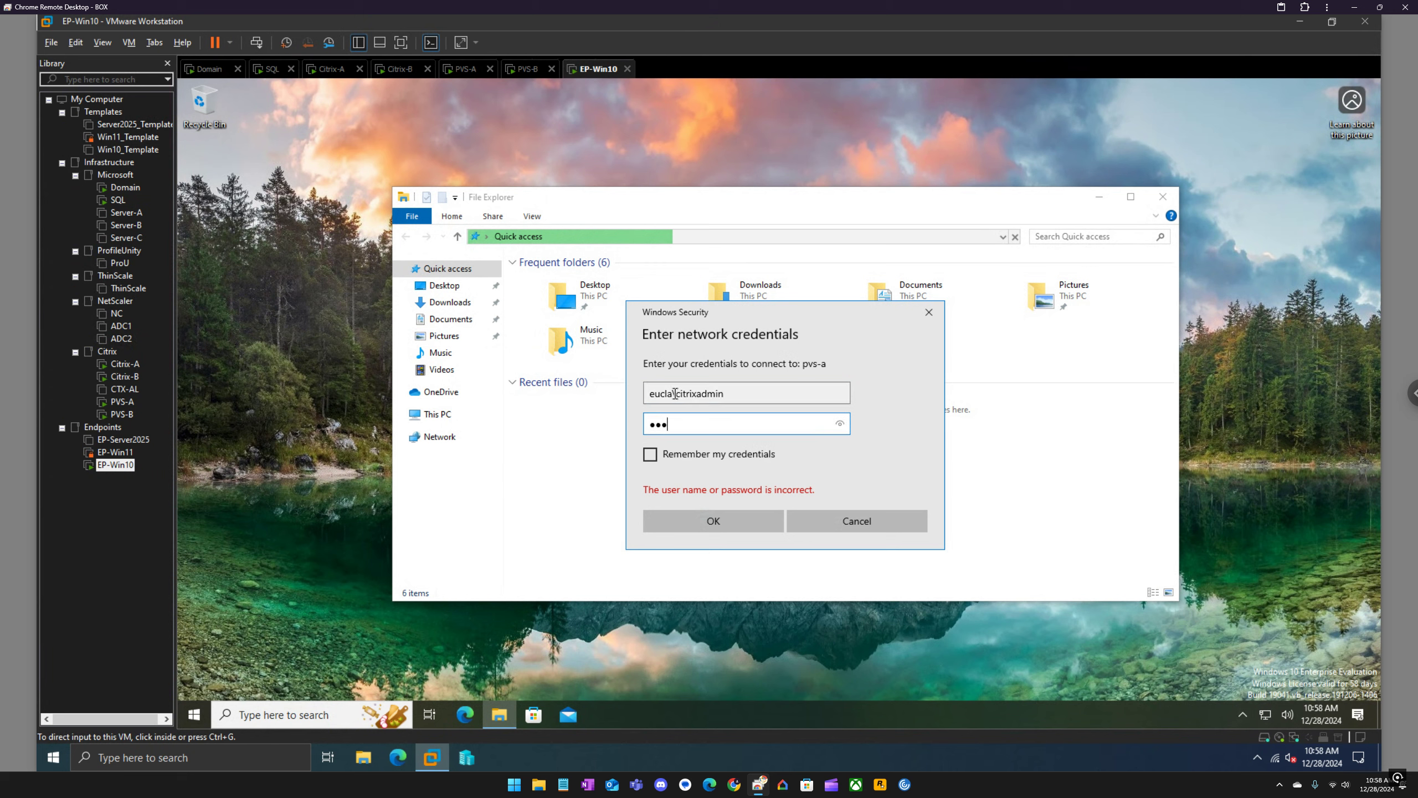
pyautogui.write('***')
pyautogui.press('Return')
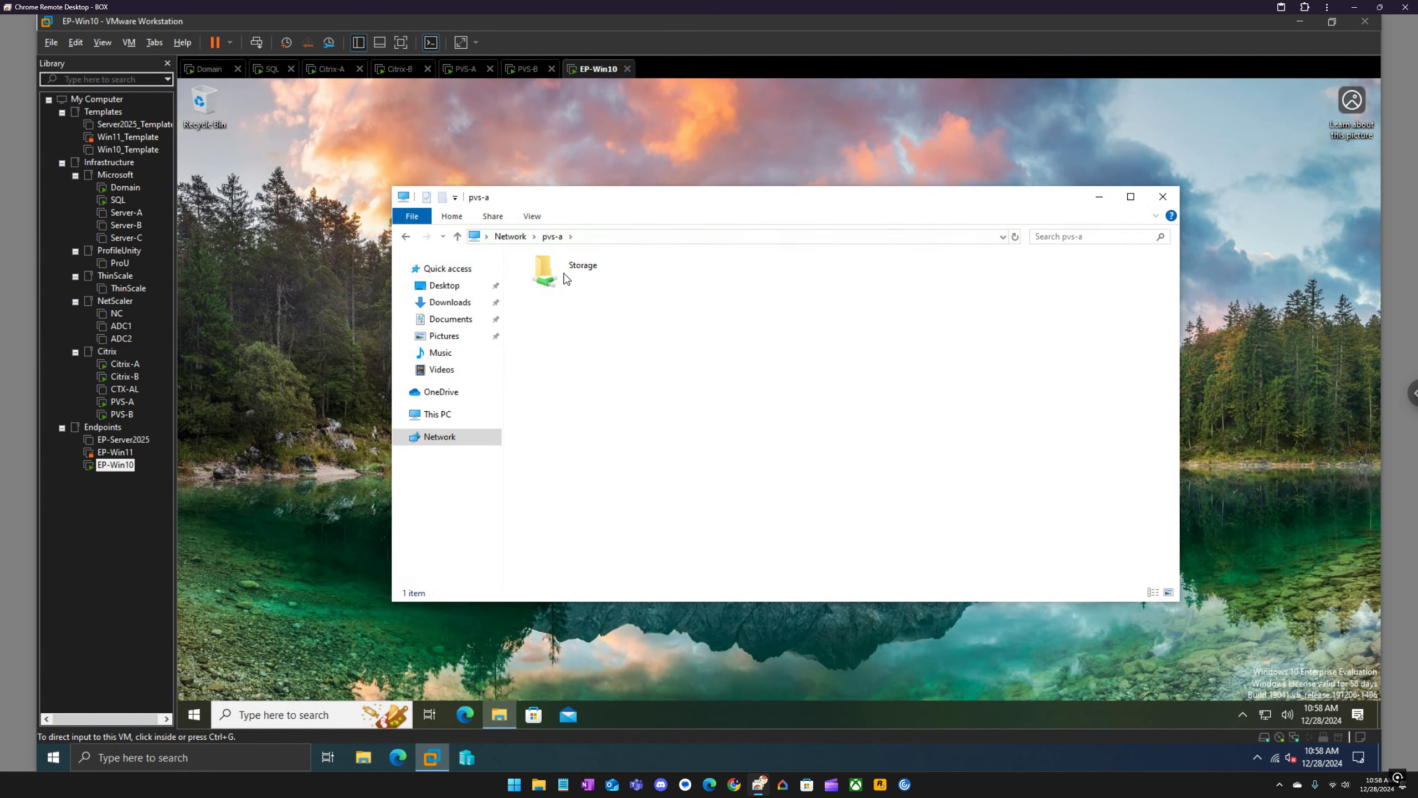
pyautogui.doubleClick(565, 273)
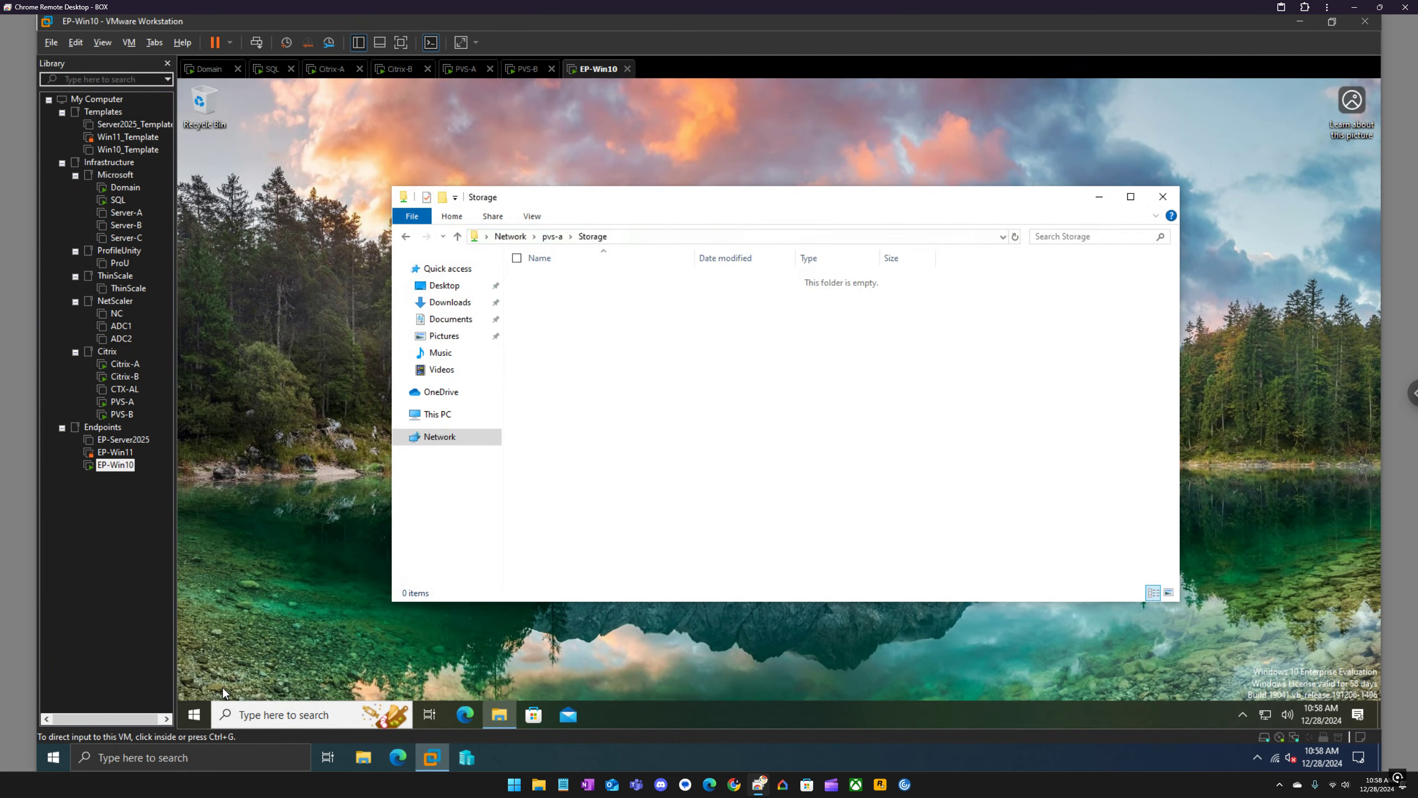
# Step: Launch the Citrix Provisioning Imaging Wizard with elevated rights and proceed past its welcome page
pyautogui.click(196, 710)
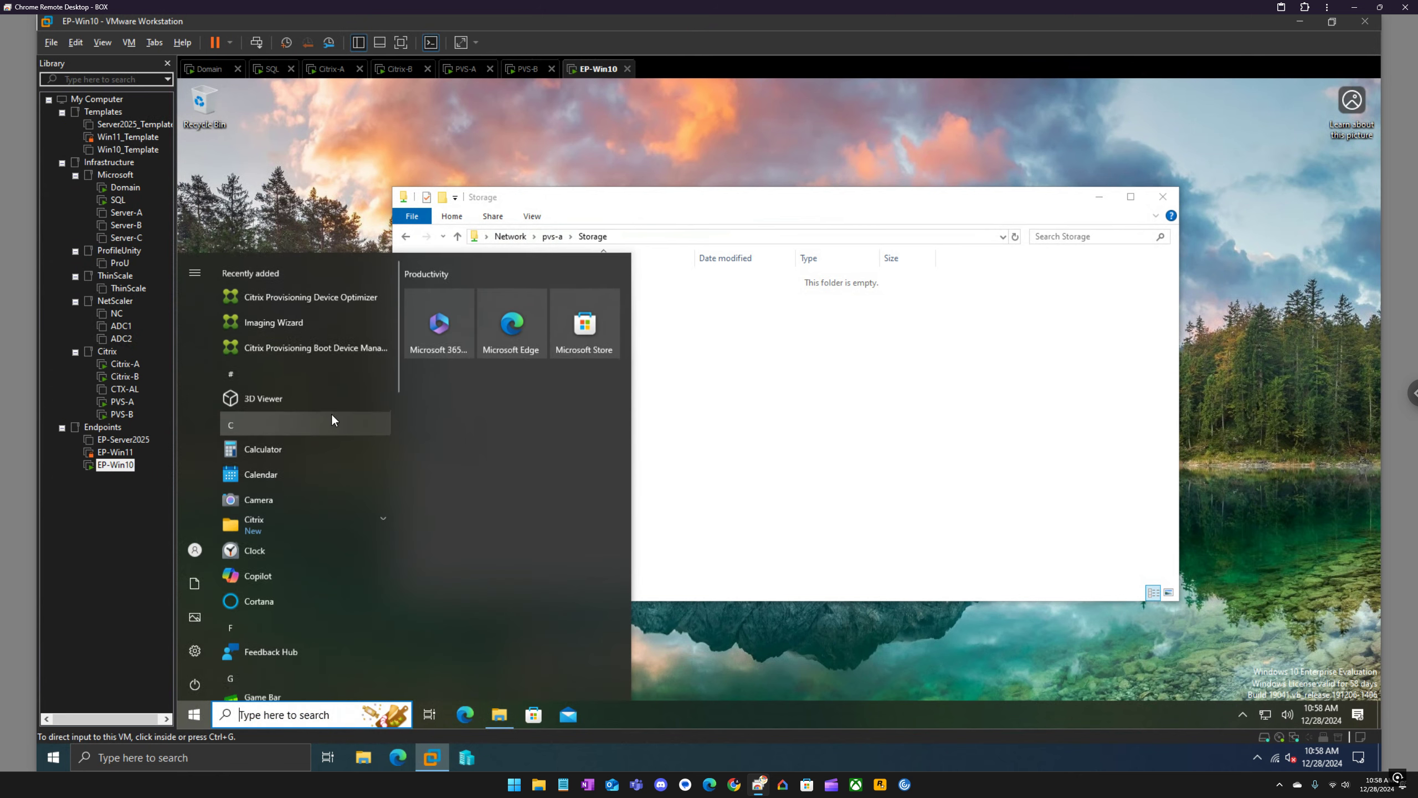
pyautogui.click(291, 318)
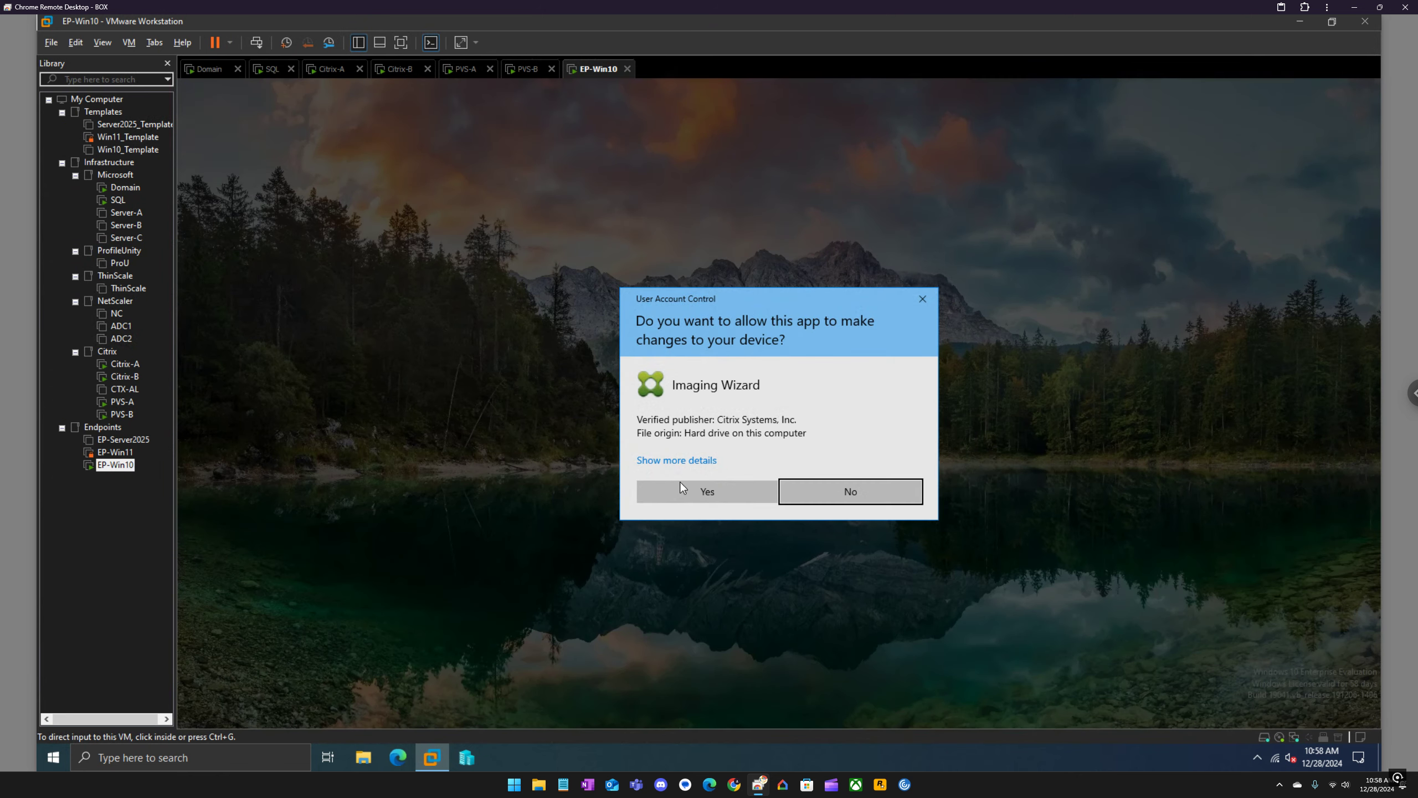
pyautogui.click(693, 489)
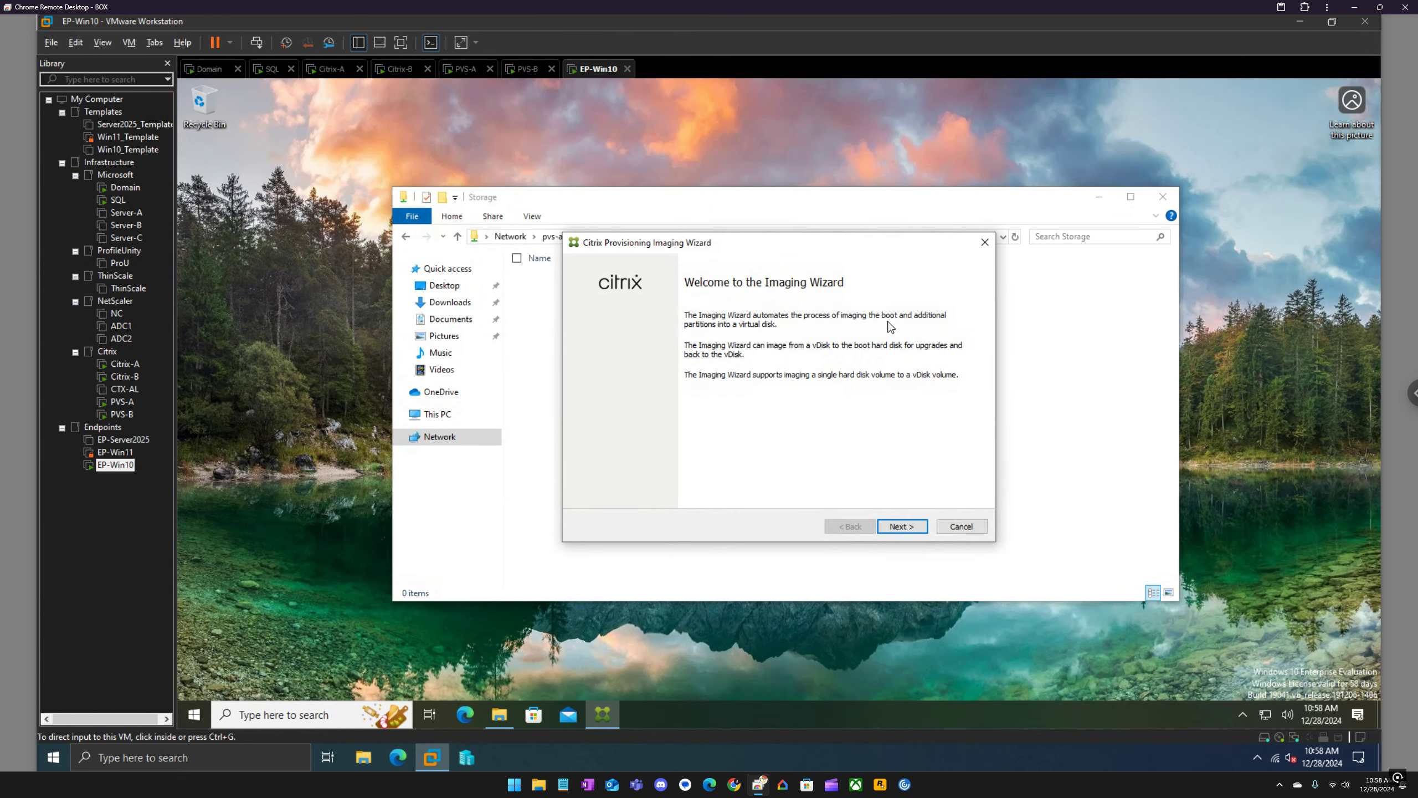
pyautogui.click(896, 527)
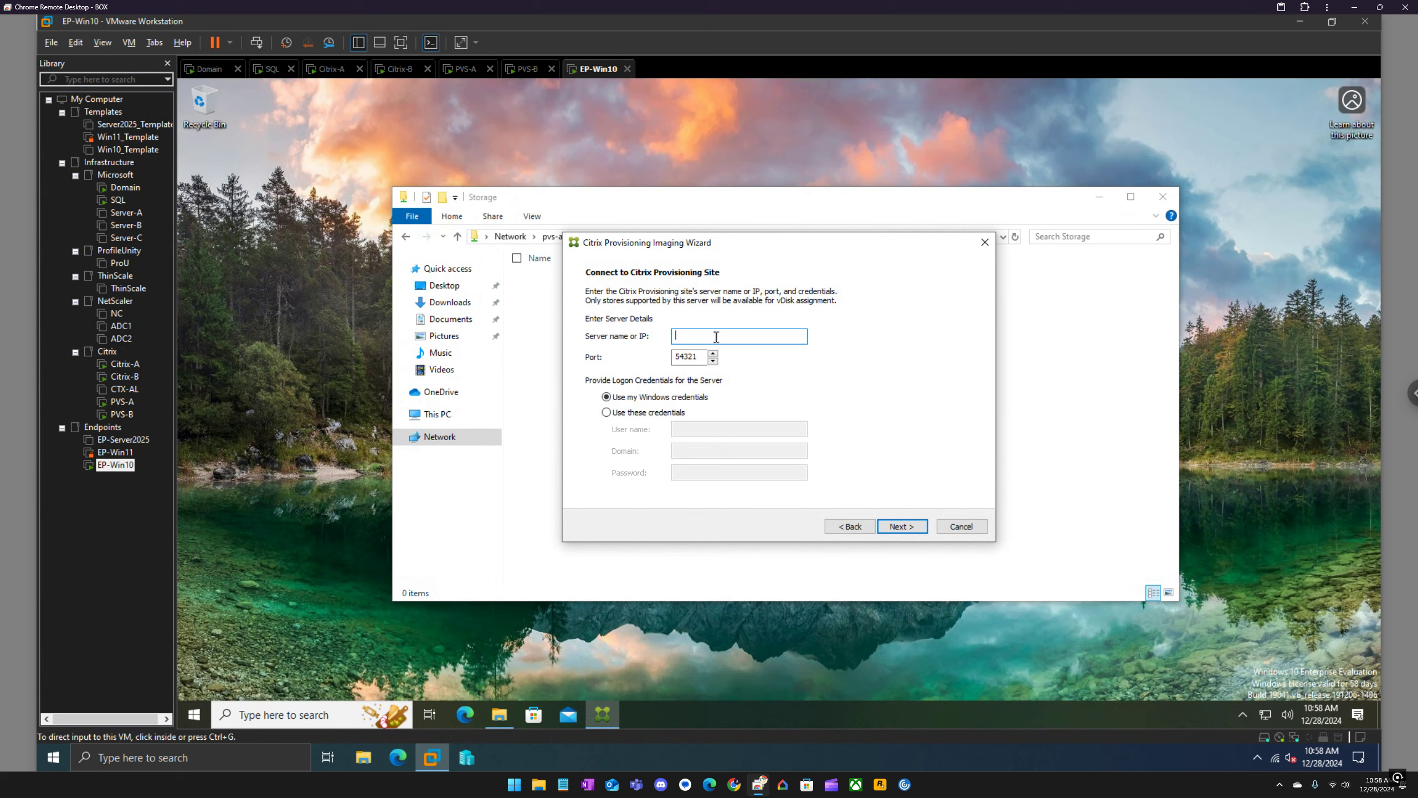
# Step: Connect the wizard to server pvs-a using specific credentials: user citrixadmin, domain eucla, and the account password
pyautogui.write('pvs-a')
pyautogui.click(669, 414)
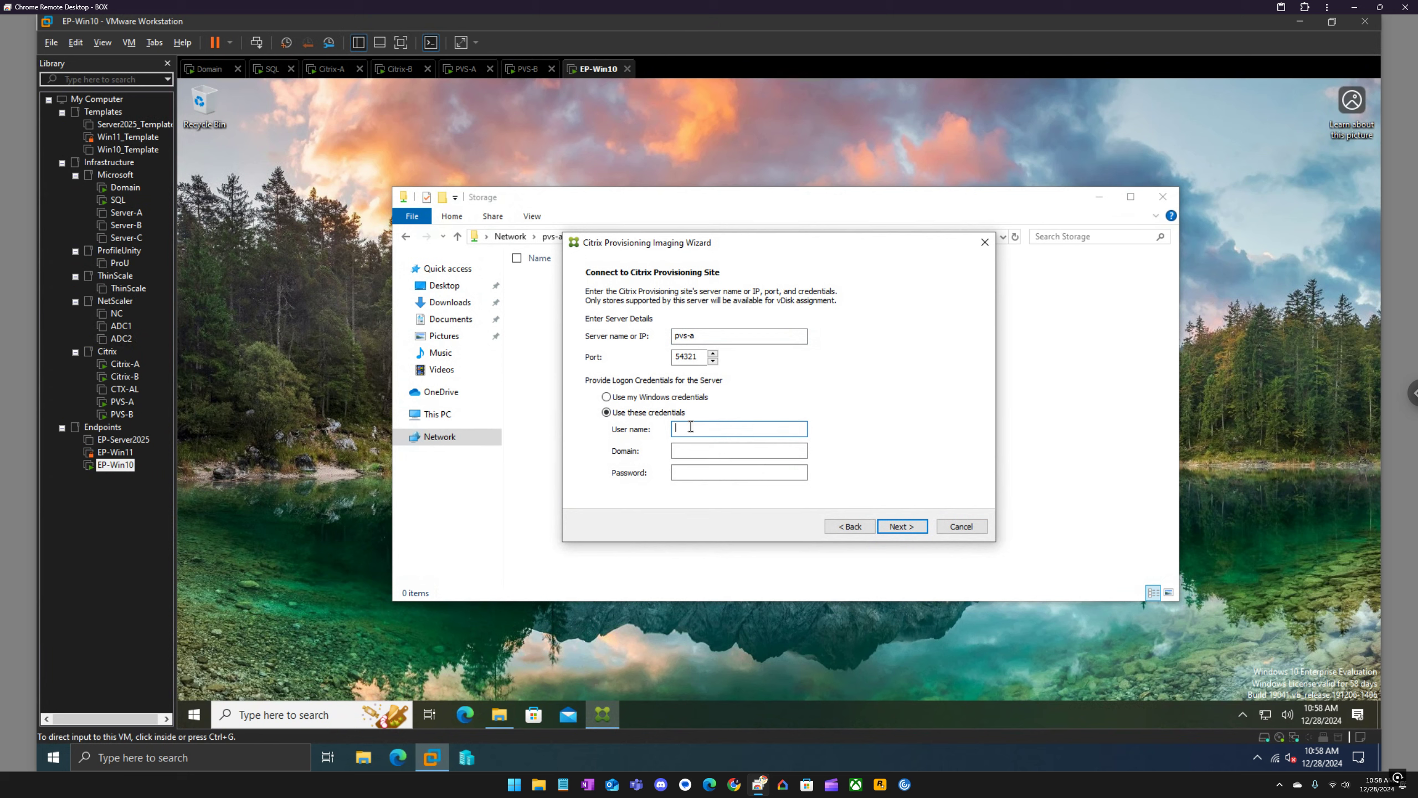
pyautogui.click(691, 426)
pyautogui.write('citrixadmin')
pyautogui.press('Tab')
pyautogui.write('euc')
pyautogui.press('Tab')
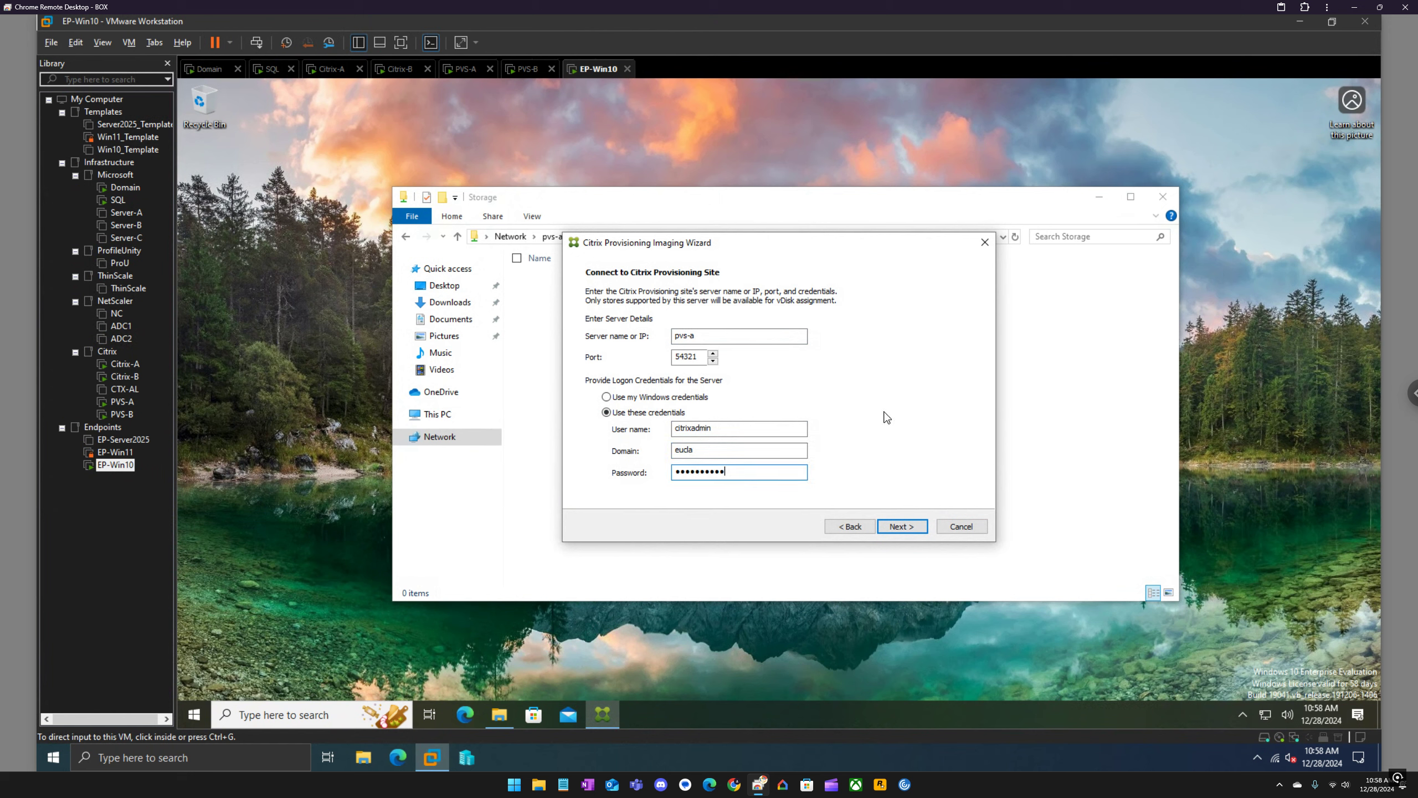
pyautogui.click(897, 527)
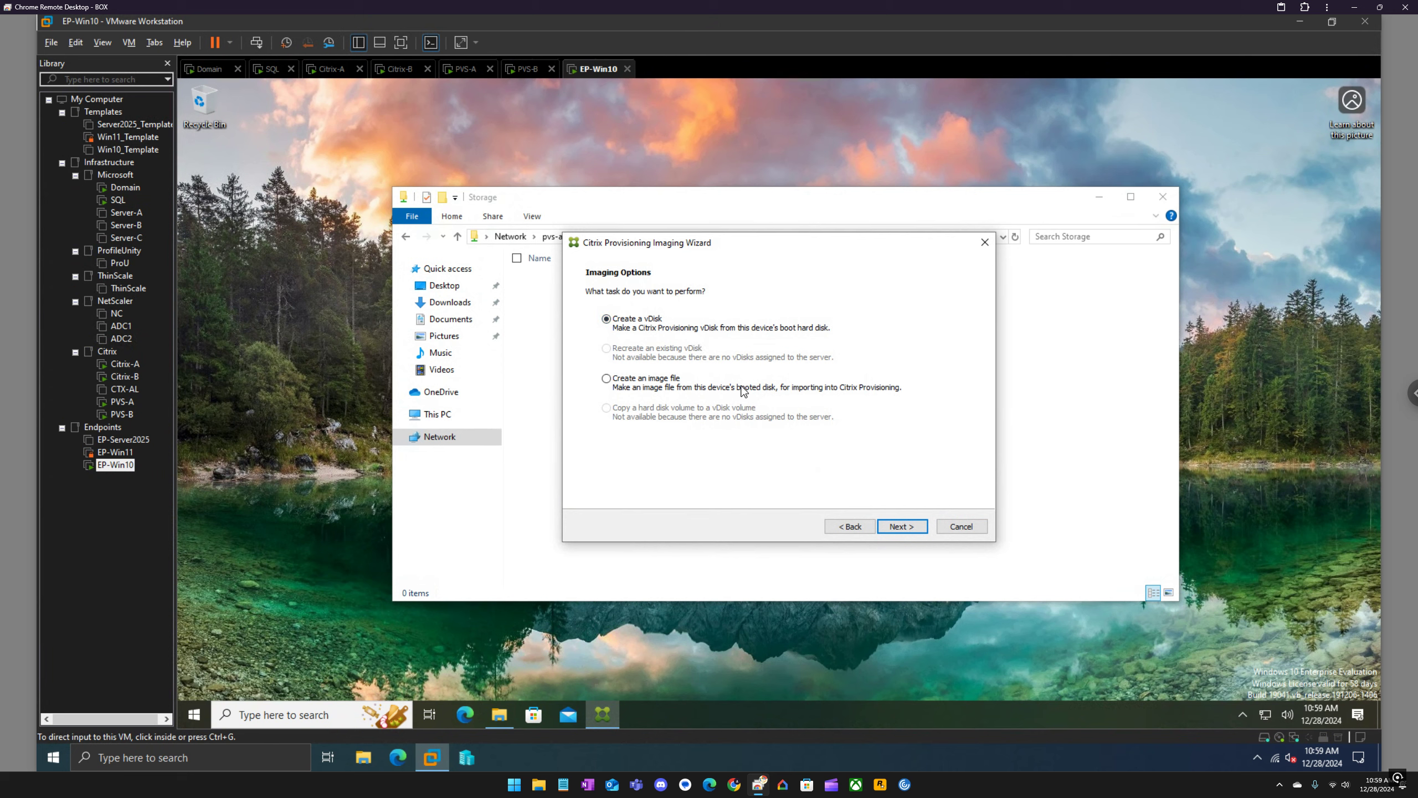
# Step: Choose to create an image file and keep the Dynamic (recommended) type with the VHDX format
pyautogui.click(657, 382)
pyautogui.click(897, 528)
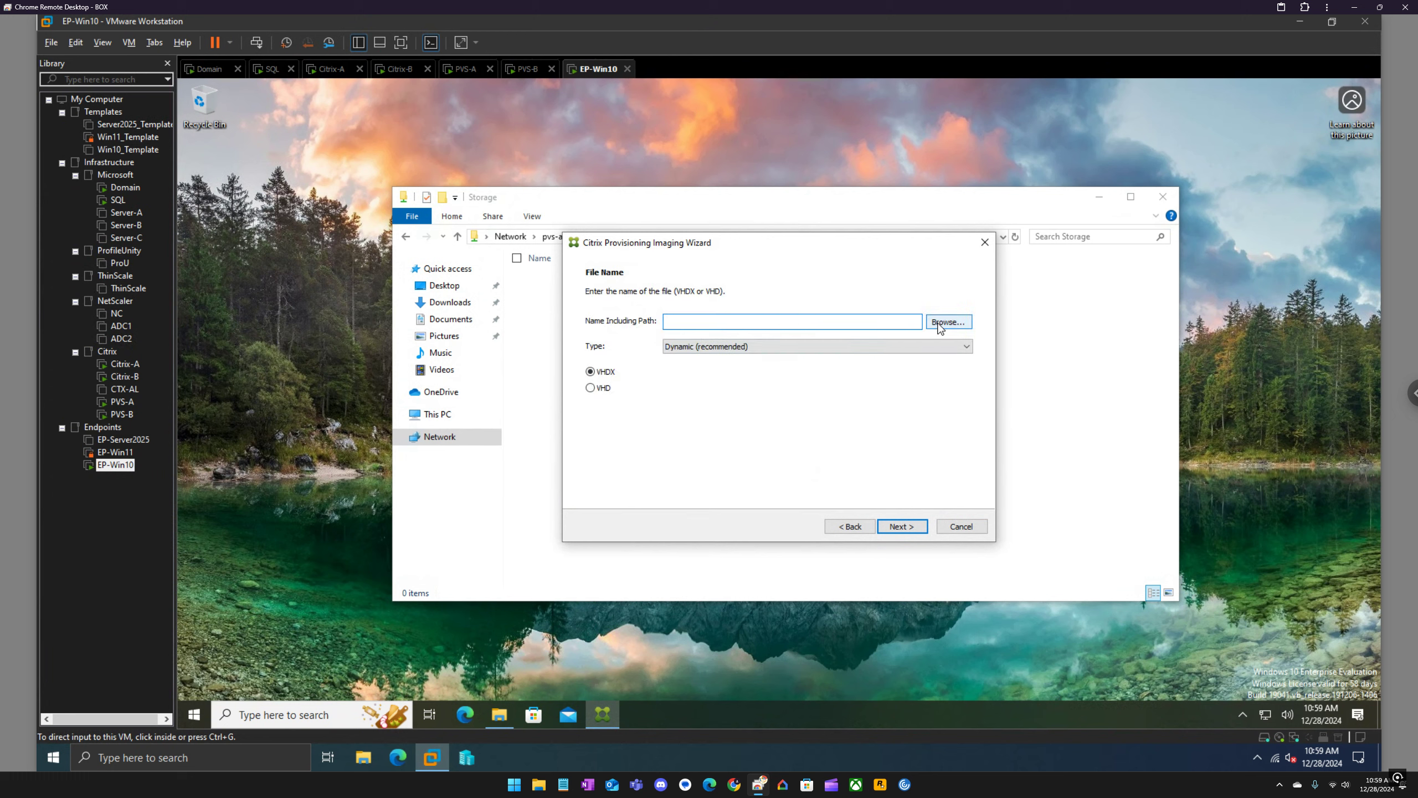
pyautogui.click(853, 347)
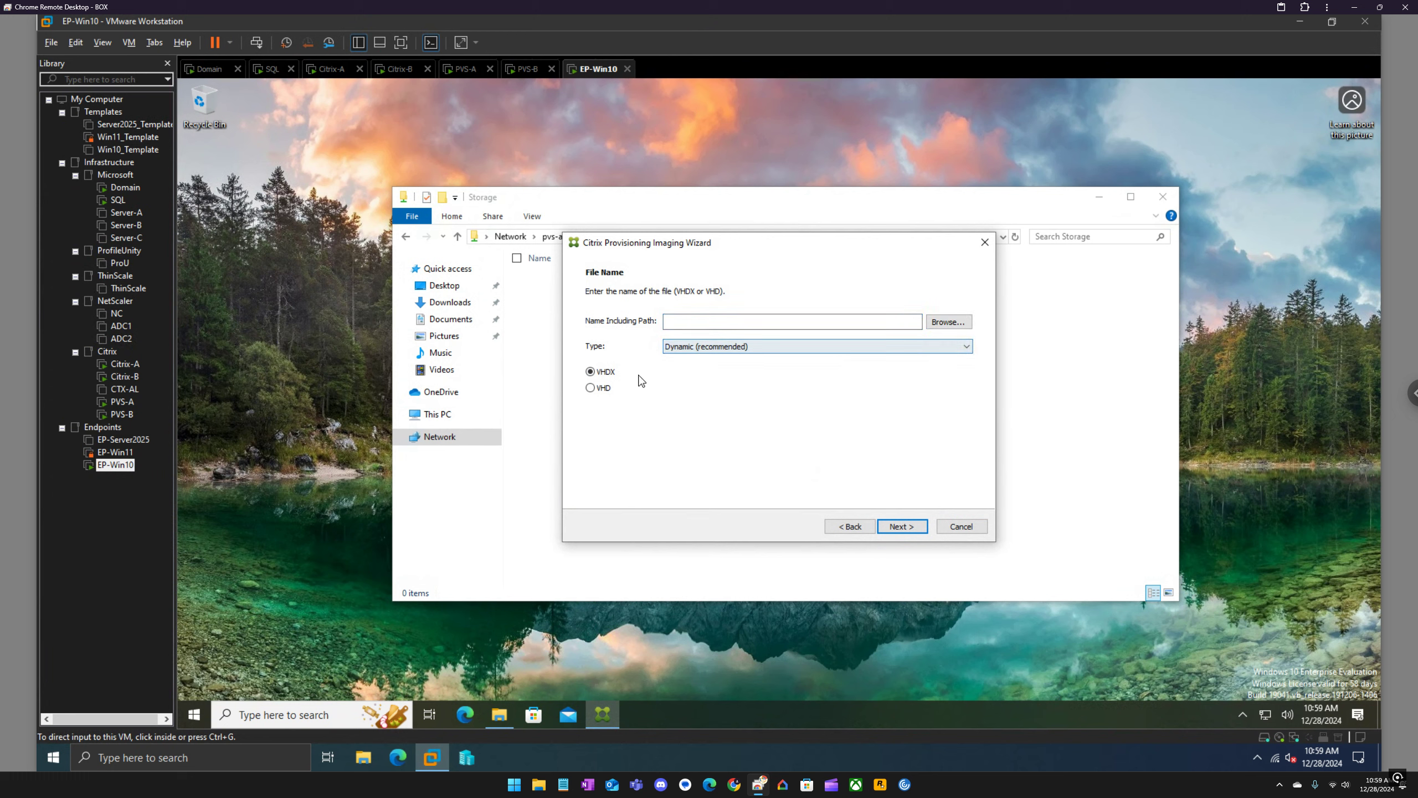
# Step: Browse to \\pvs-a for the image file location, authenticating as eucla\citrixadmin with the account password
pyautogui.click(950, 324)
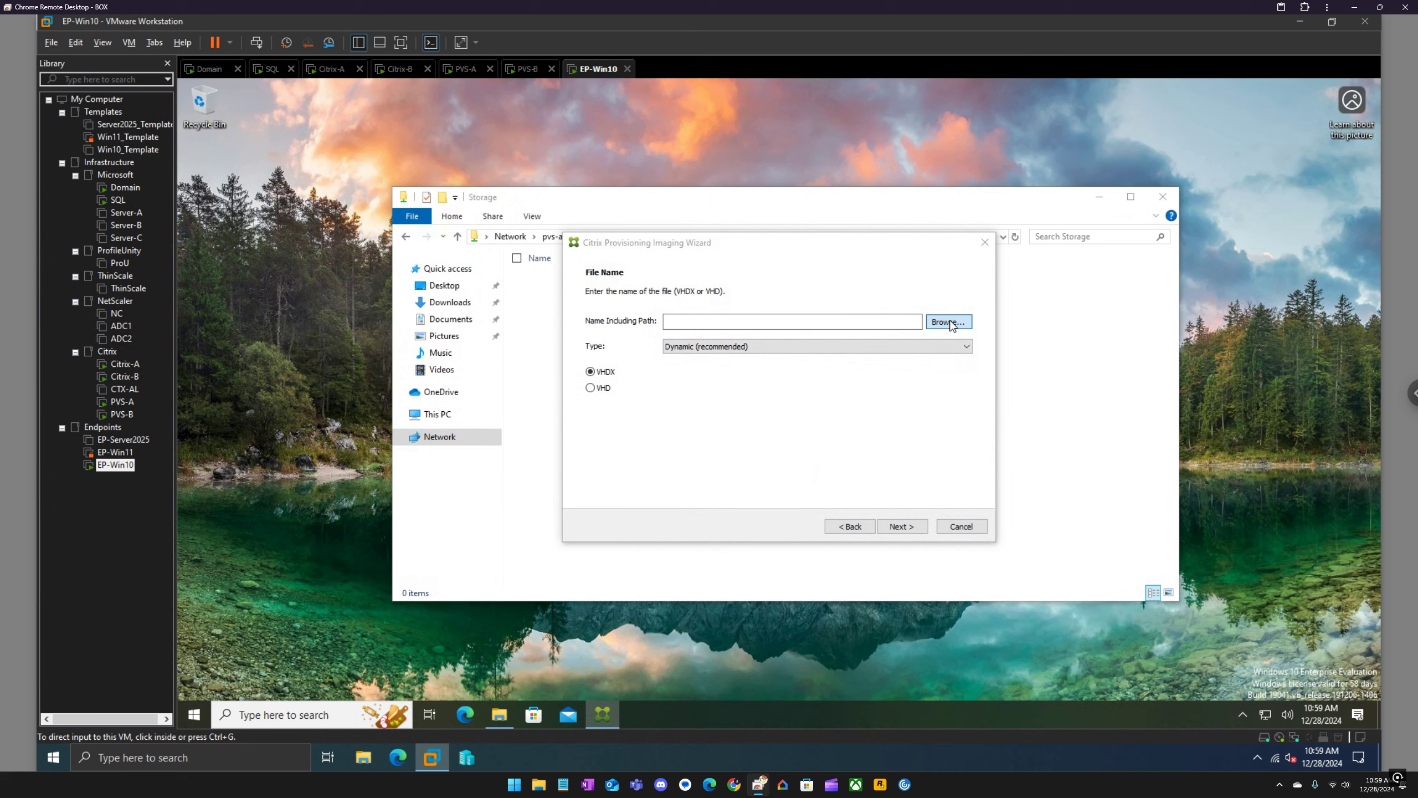
pyautogui.click(812, 288)
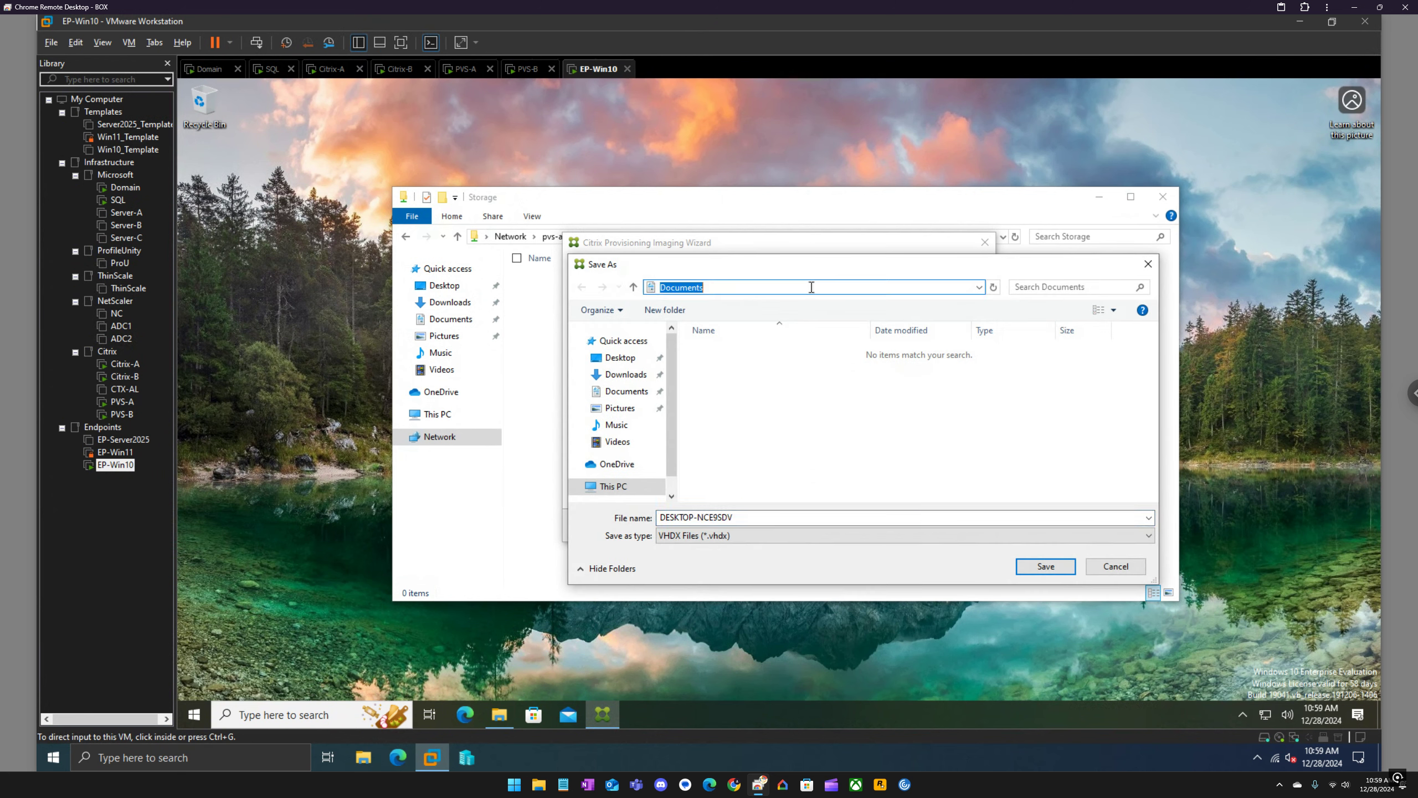
pyautogui.write('\\pvs-a')
pyautogui.press('Return')
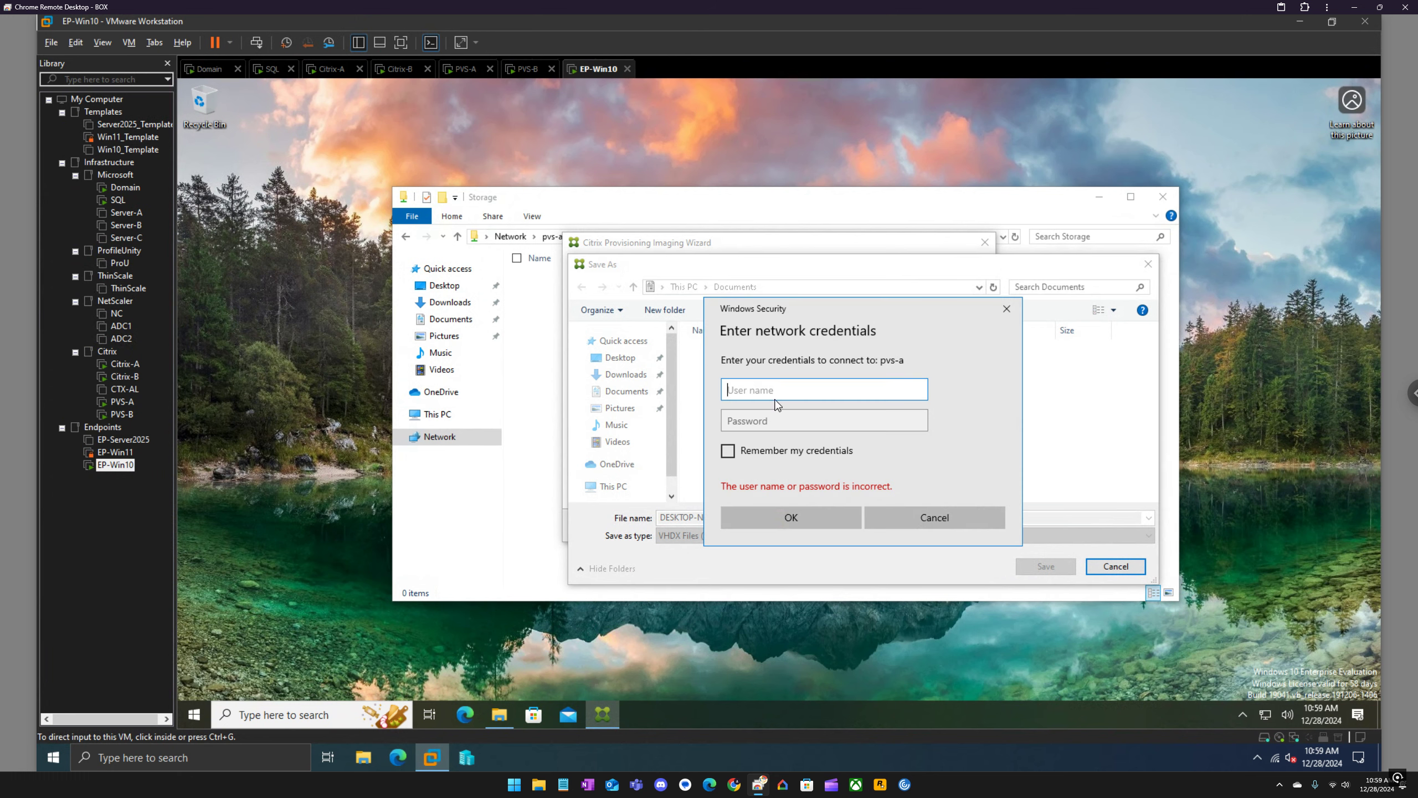
pyautogui.write('eucla\\citrixadmin')
pyautogui.press('Tab')
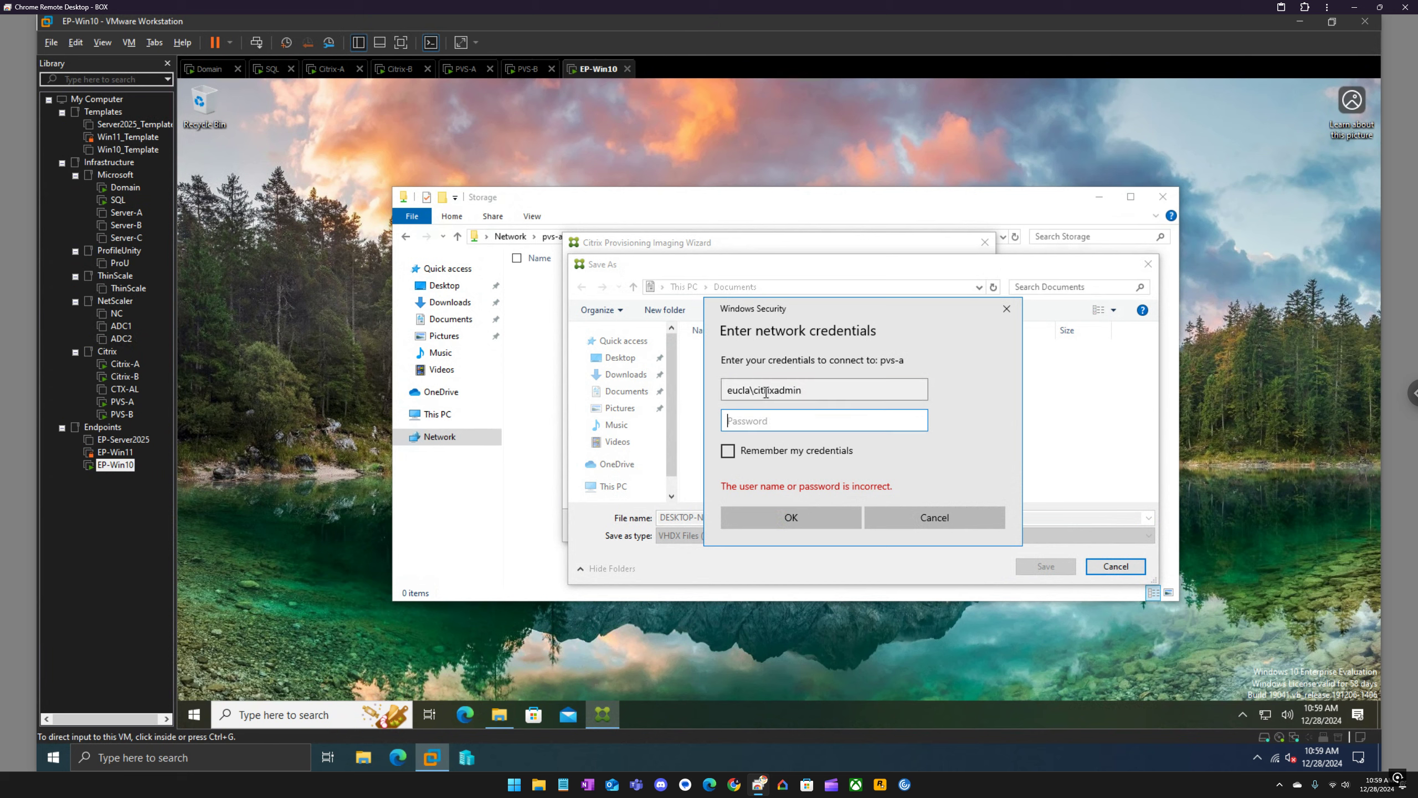
pyautogui.write('•••••••••')
pyautogui.press('Return')
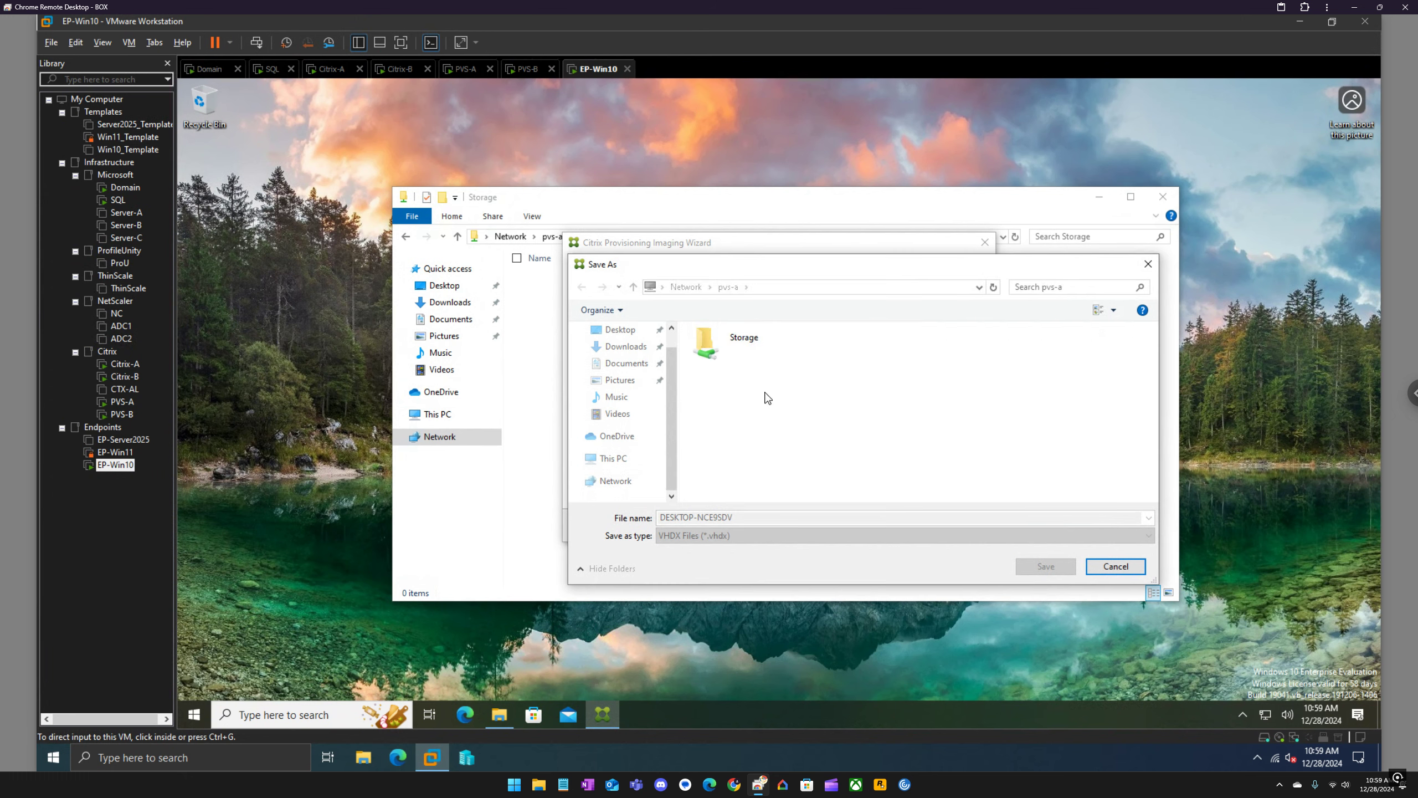
# Step: Set the image file to save as DESKTOP-NCE9SDV in VHDX format in the Storage share
pyautogui.doubleClick(741, 341)
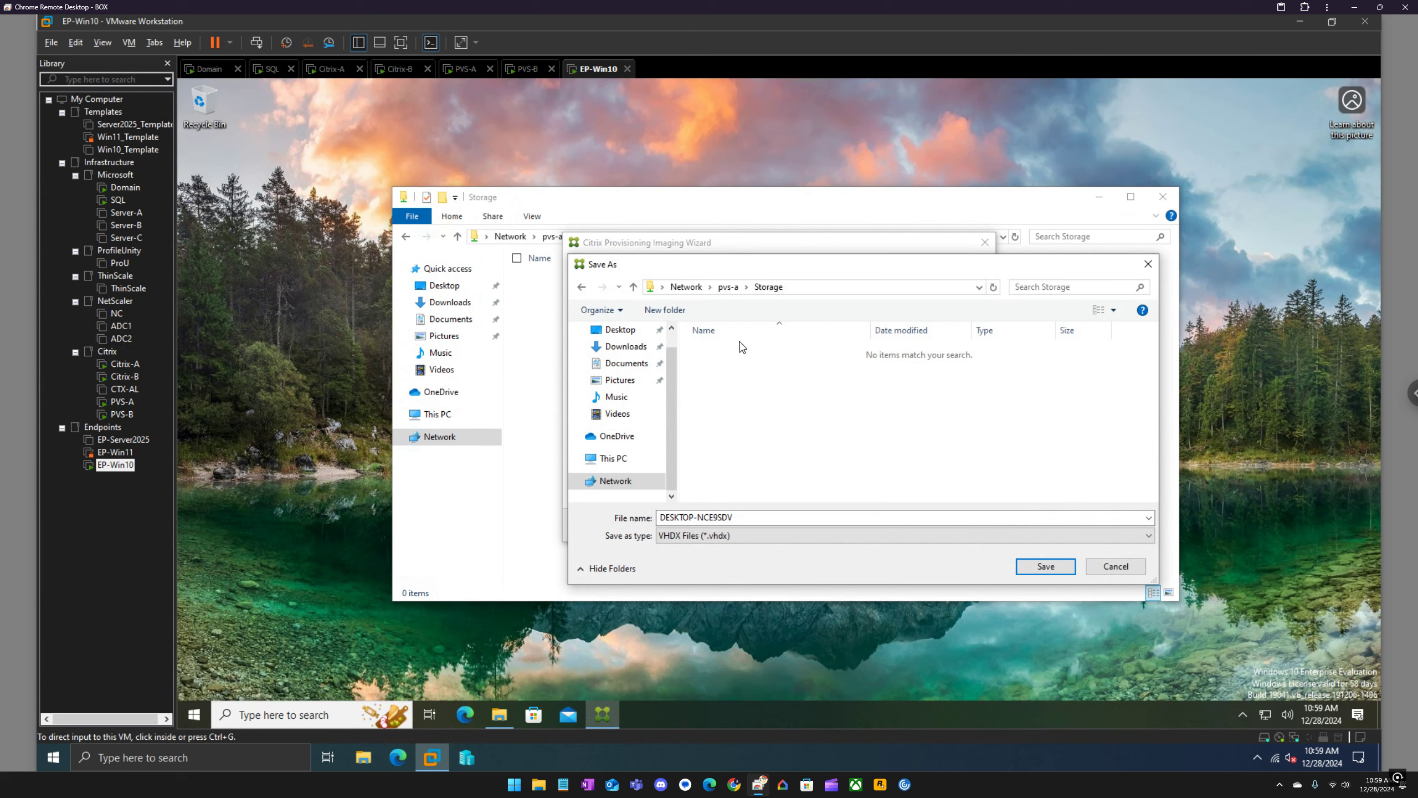
pyautogui.click(698, 518)
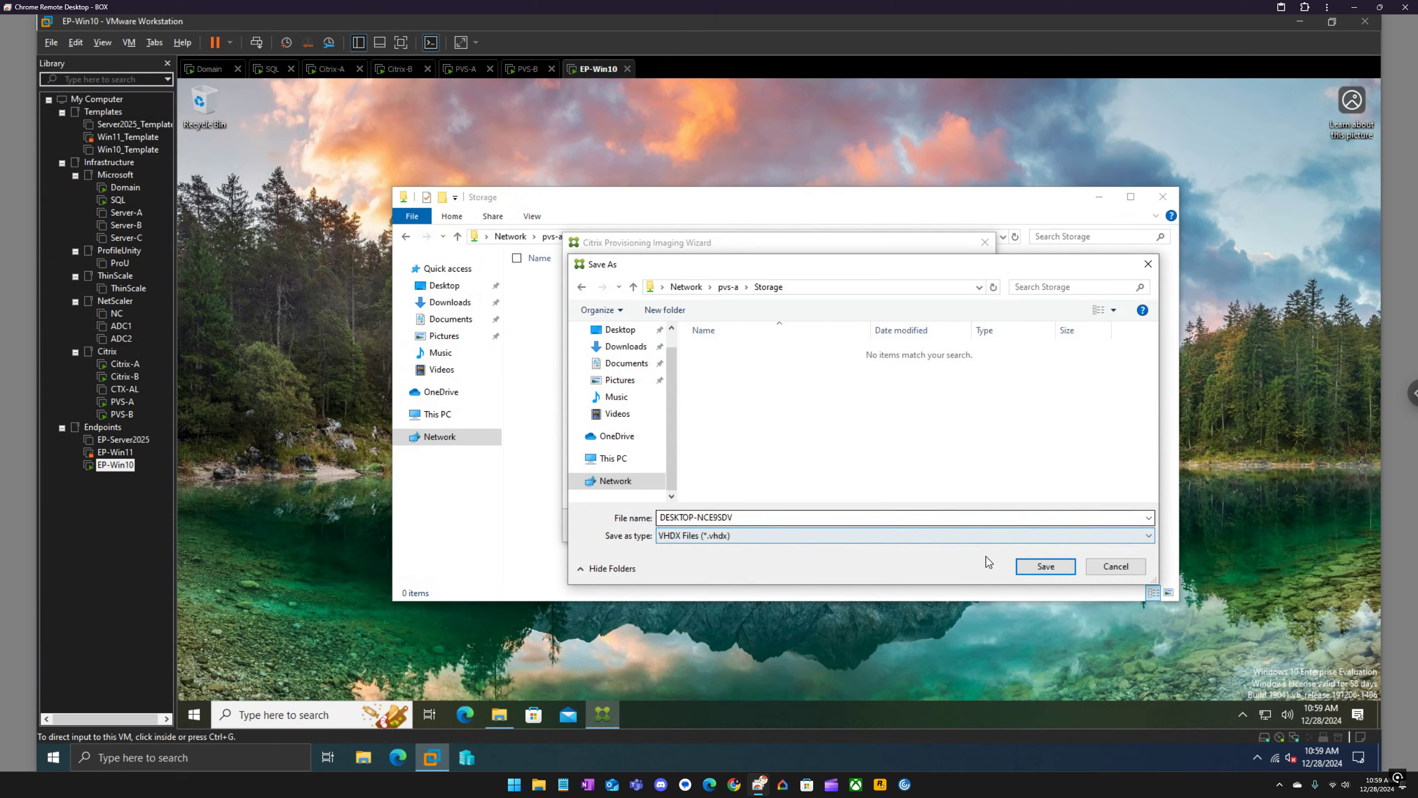
pyautogui.click(1044, 566)
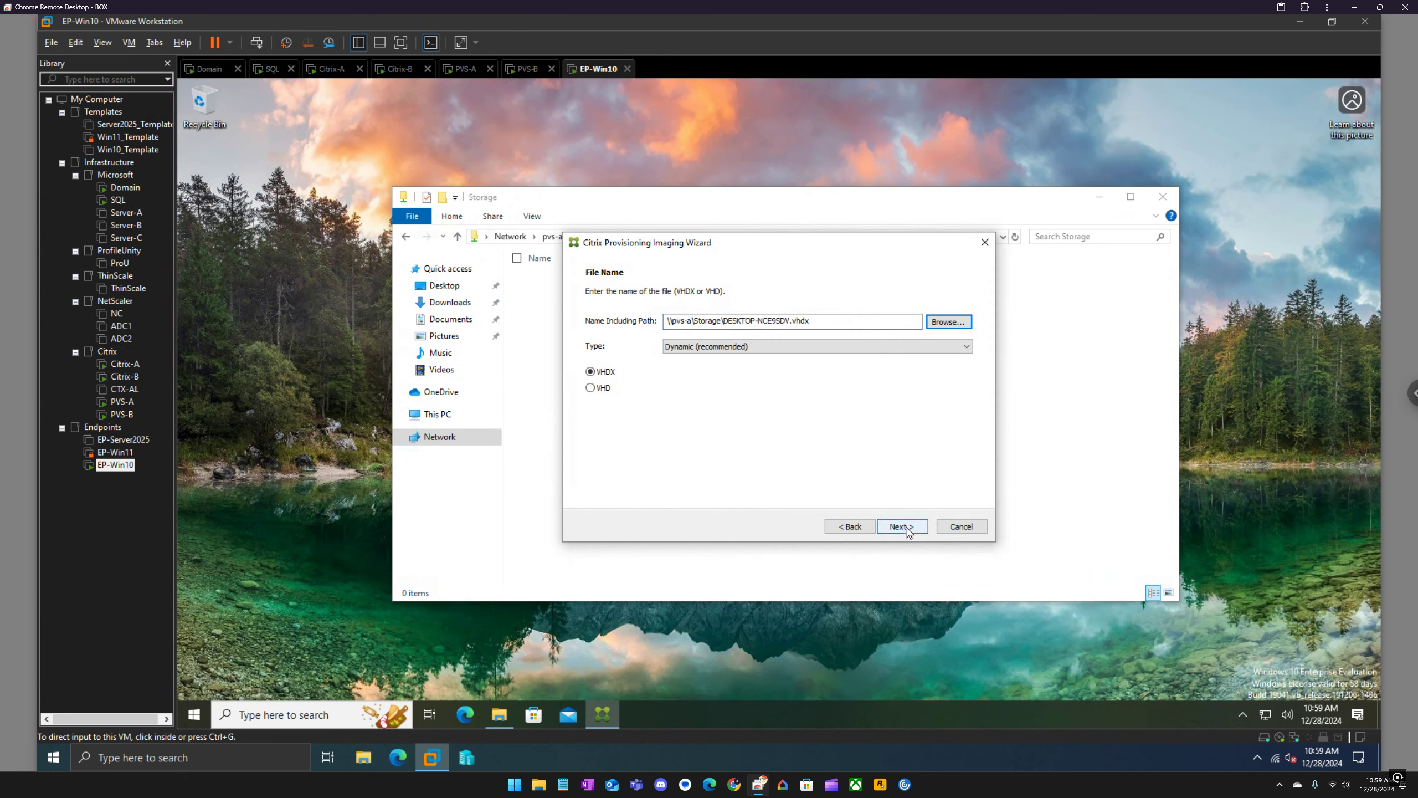
# Step: Accept the file settings, choose to image the entire boot disk, and continue past the available-space question
pyautogui.click(902, 526)
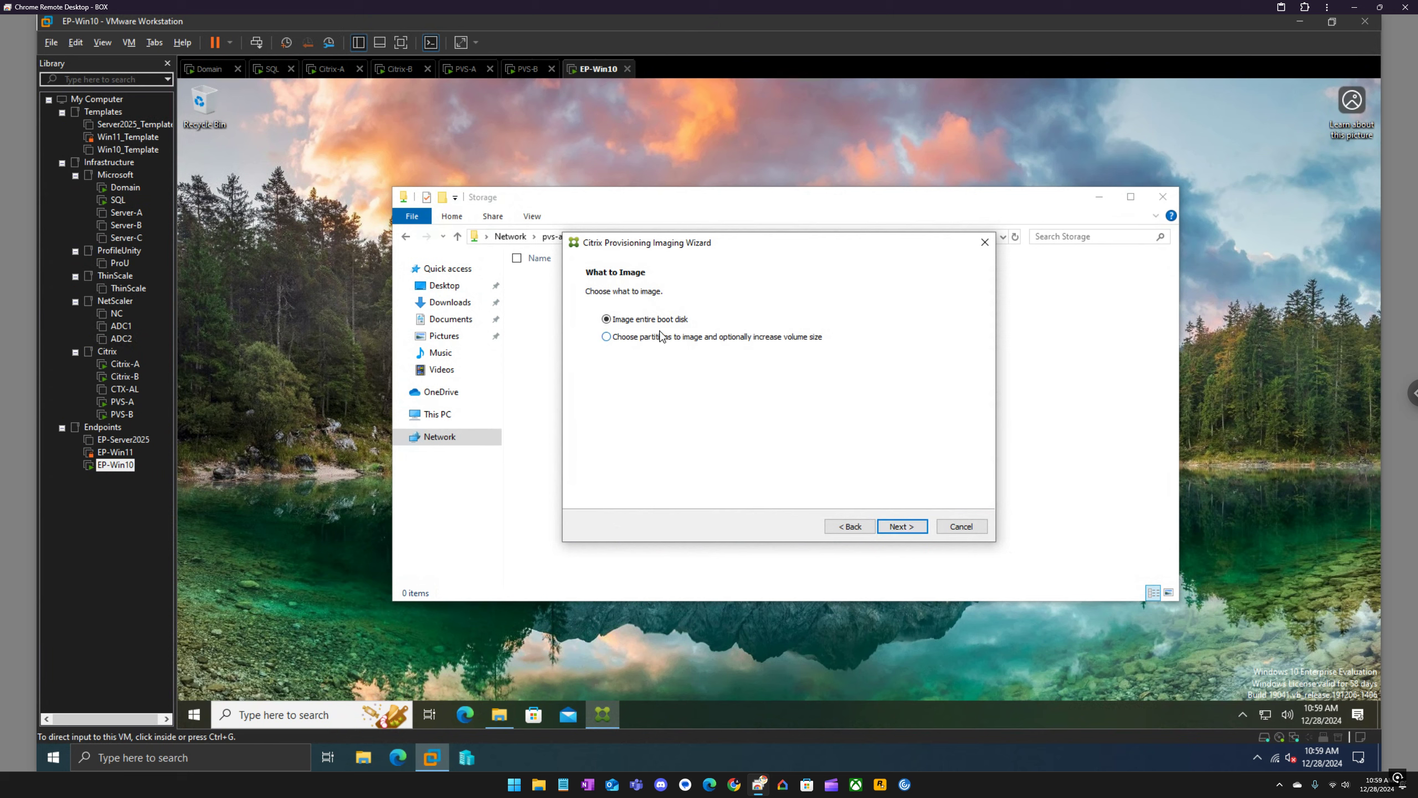
pyautogui.click(896, 527)
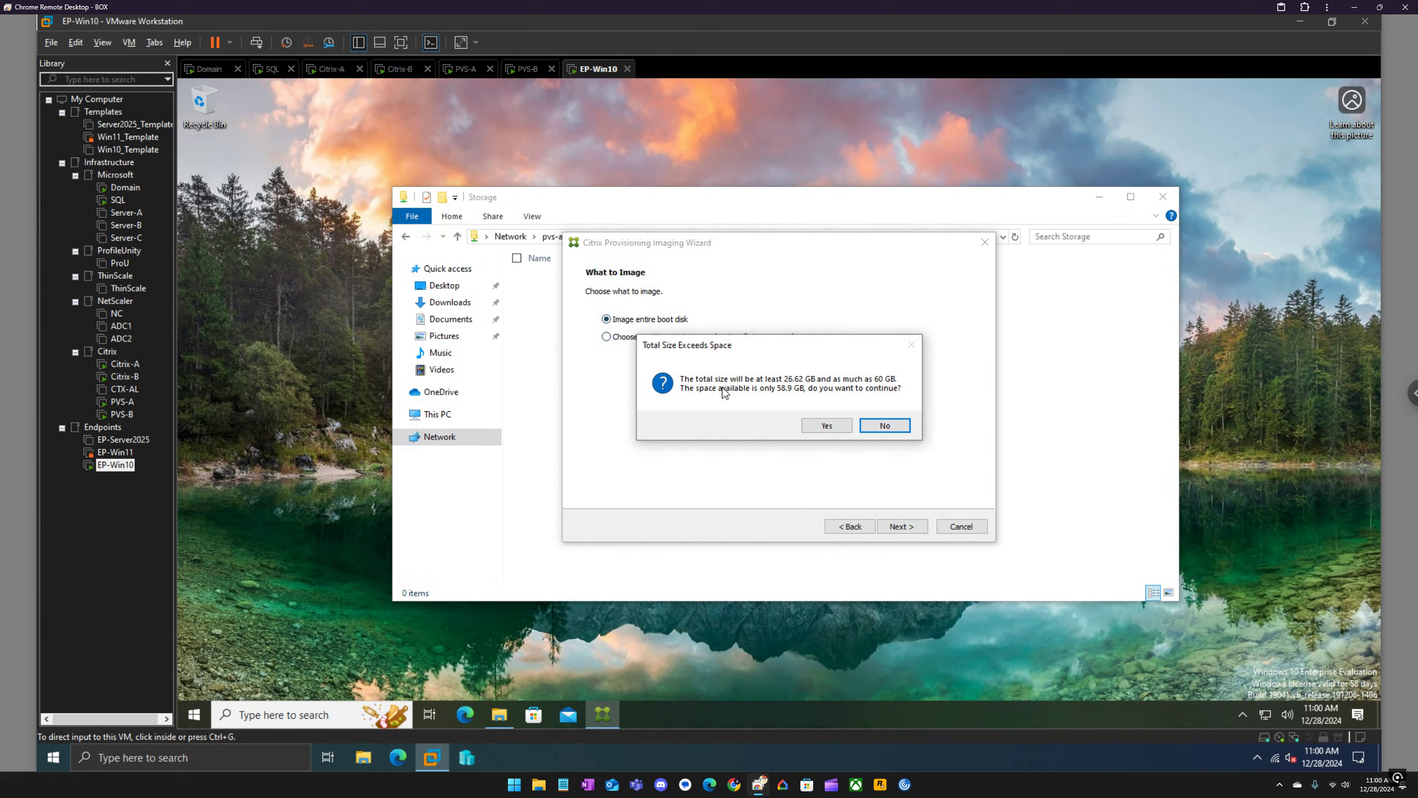
pyautogui.click(827, 426)
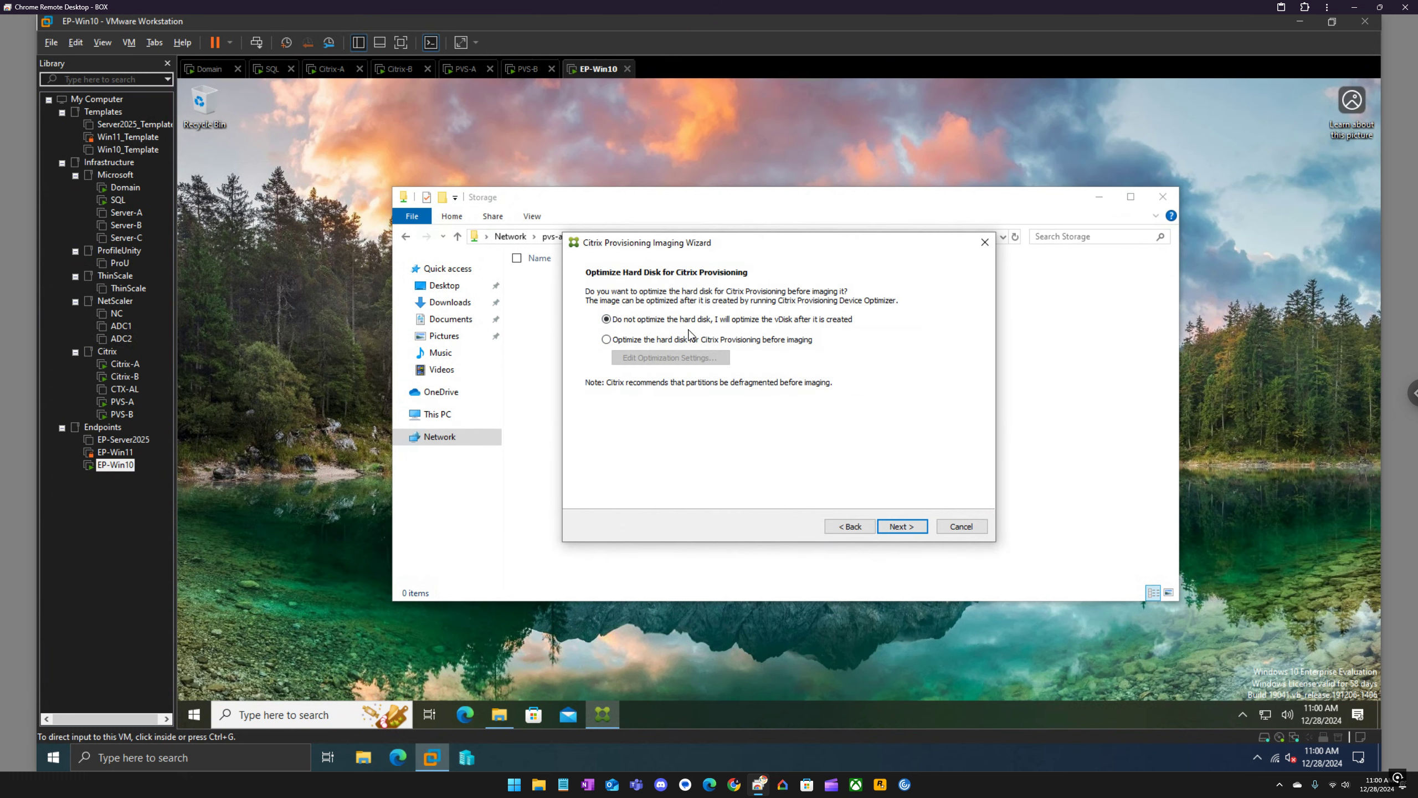
# Step: Choose to optimize the hard disk for Citrix Provisioning before imaging, accept all optimization settings, and start the imaging
pyautogui.click(697, 340)
pyautogui.click(685, 360)
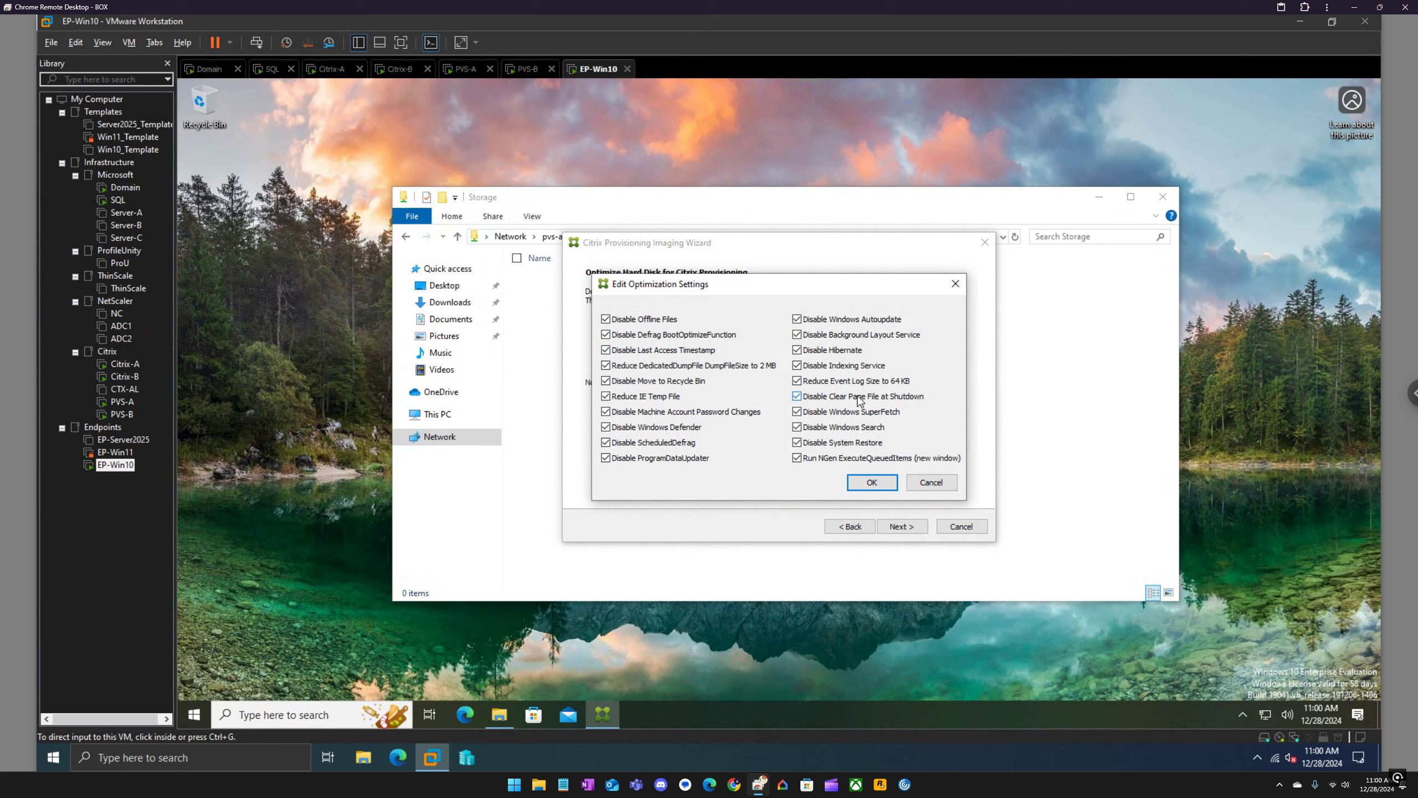
pyautogui.click(871, 481)
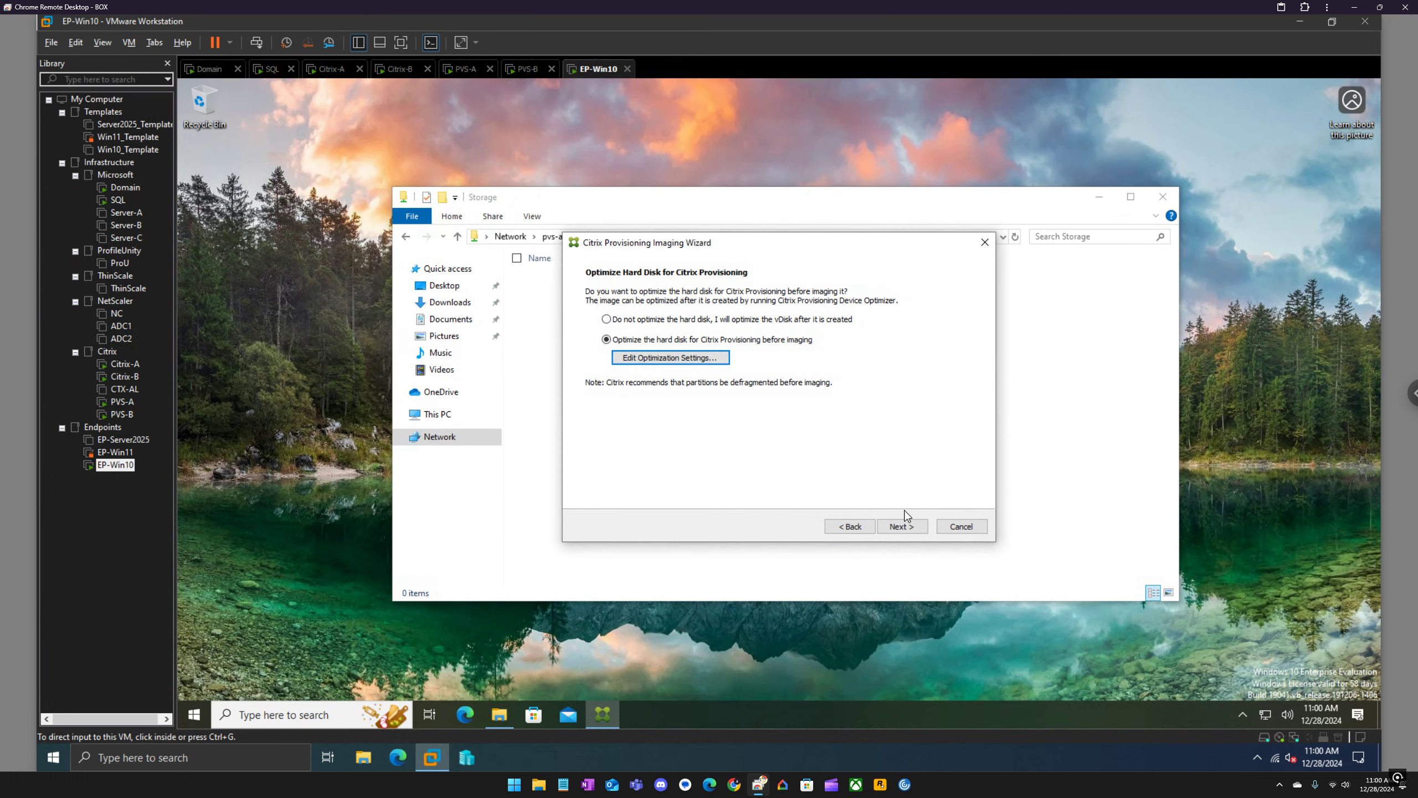
pyautogui.click(906, 526)
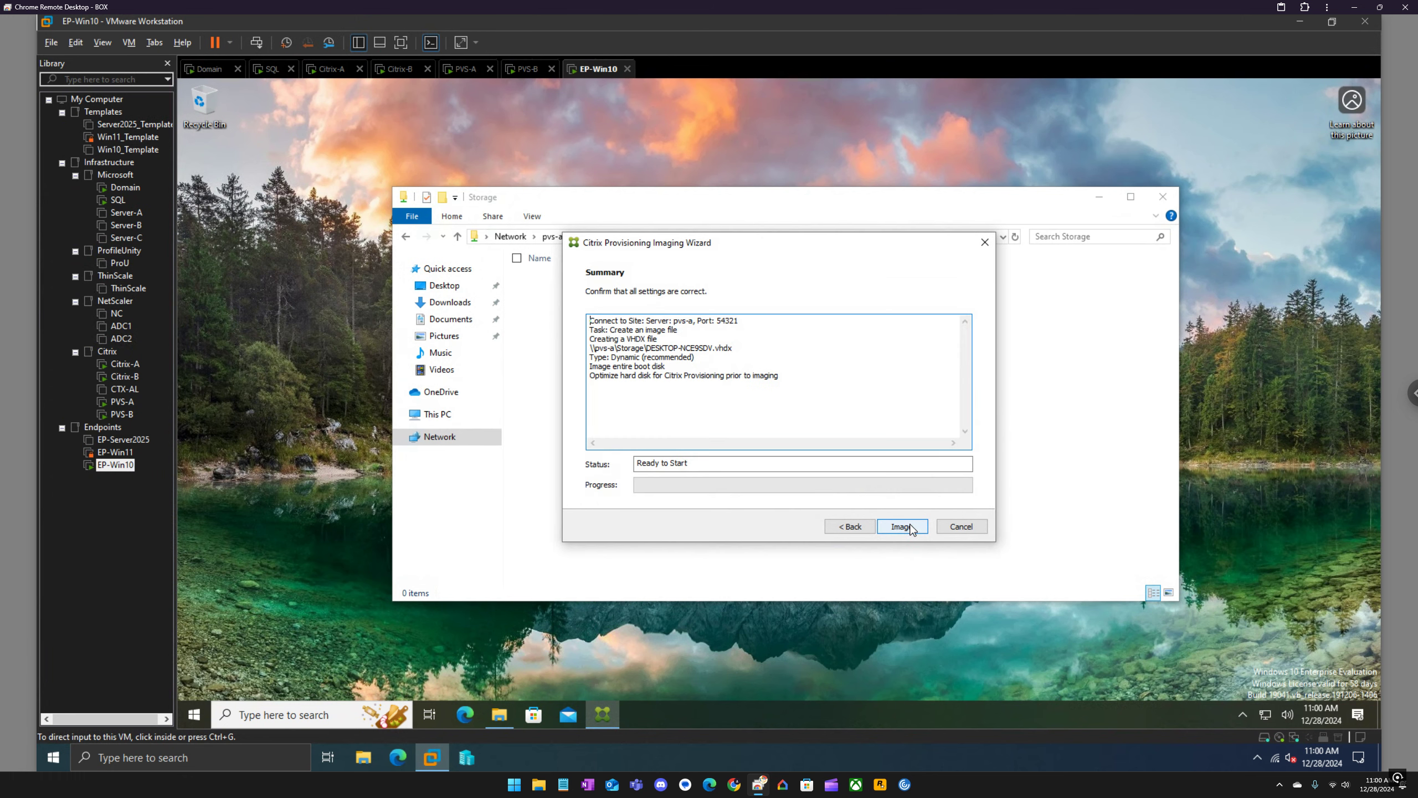
pyautogui.click(910, 526)
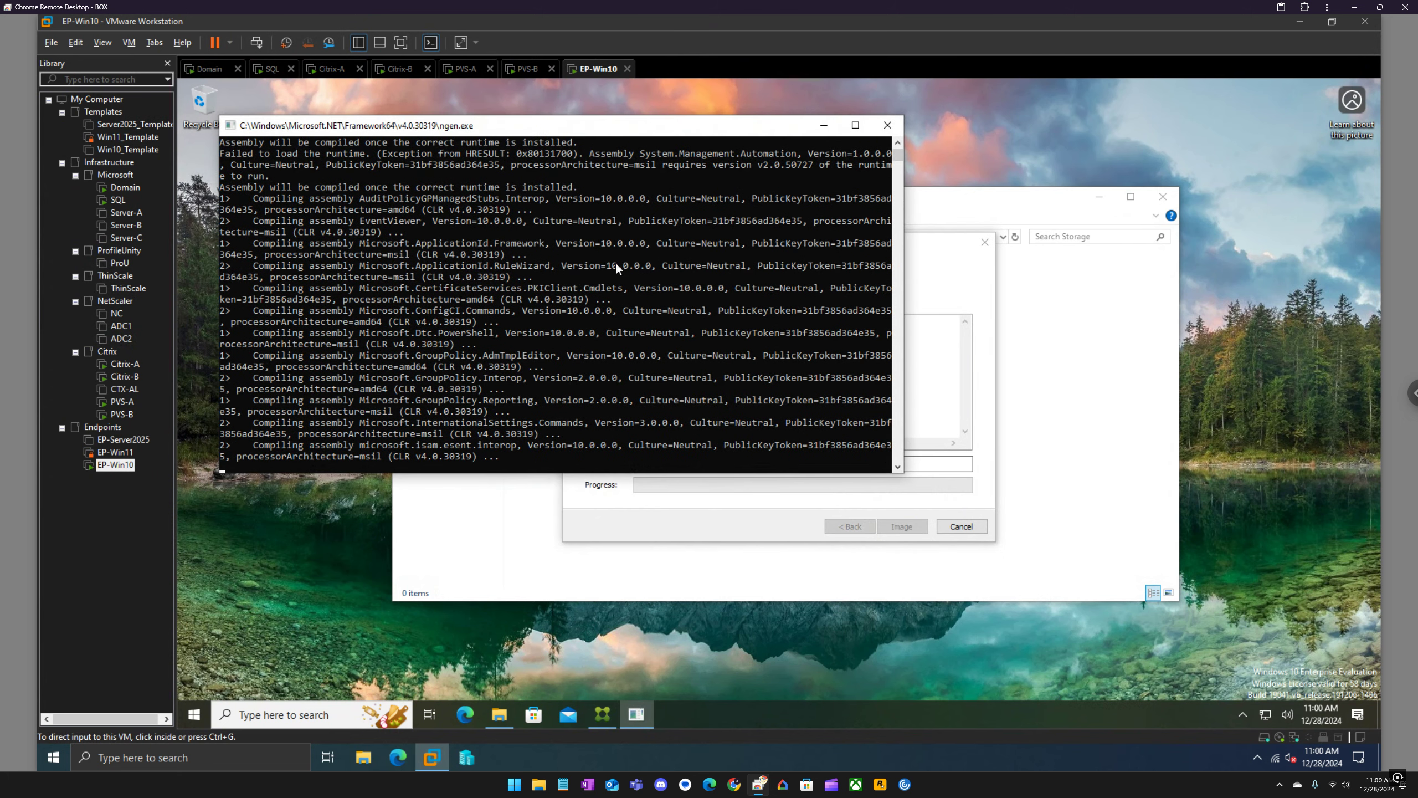
# Step: Check the imaging progress on EP-Win10 and the growing DESKTOP-NCE9SDV file in the PVS-A Storage (E:) drive
pyautogui.click(458, 69)
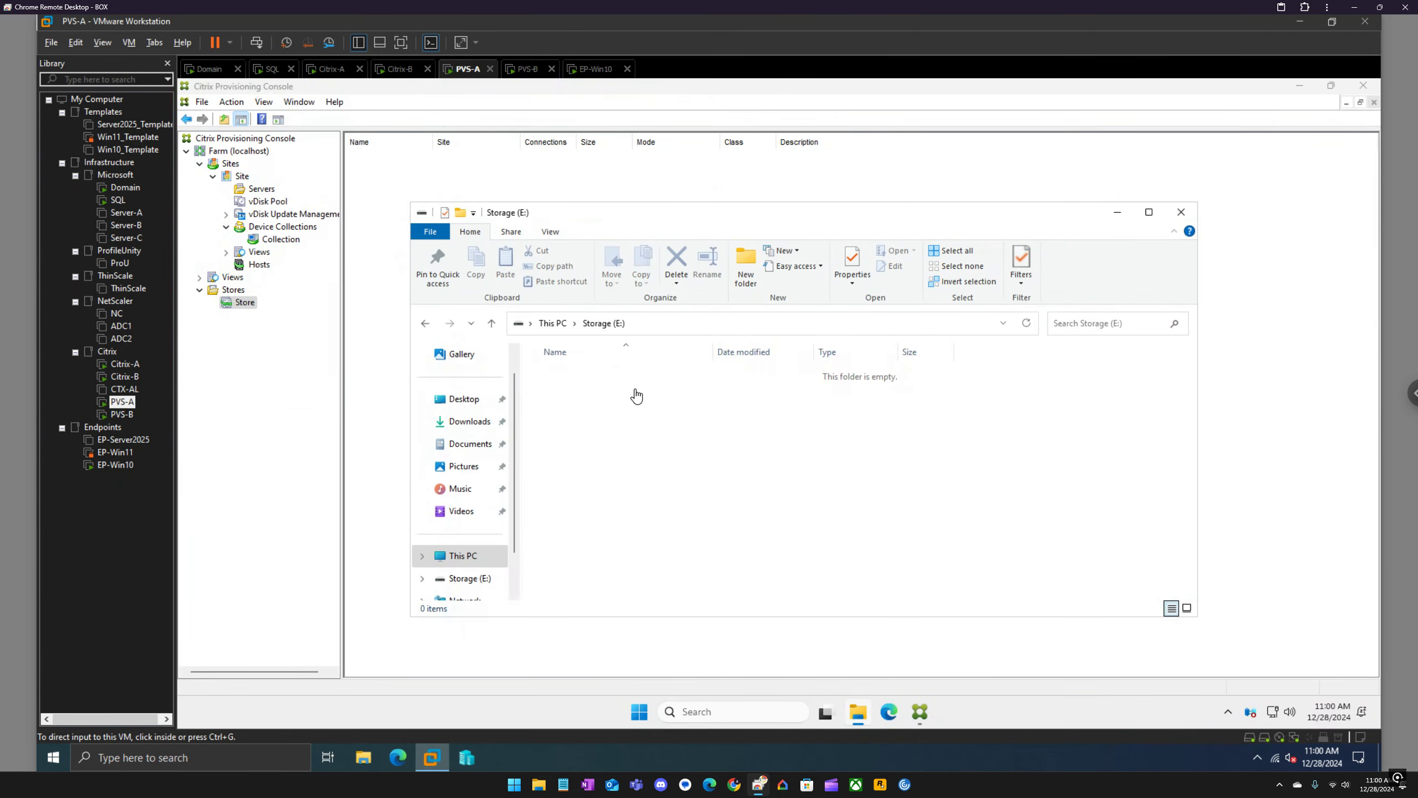
pyautogui.click(1027, 327)
pyautogui.click(1027, 327)
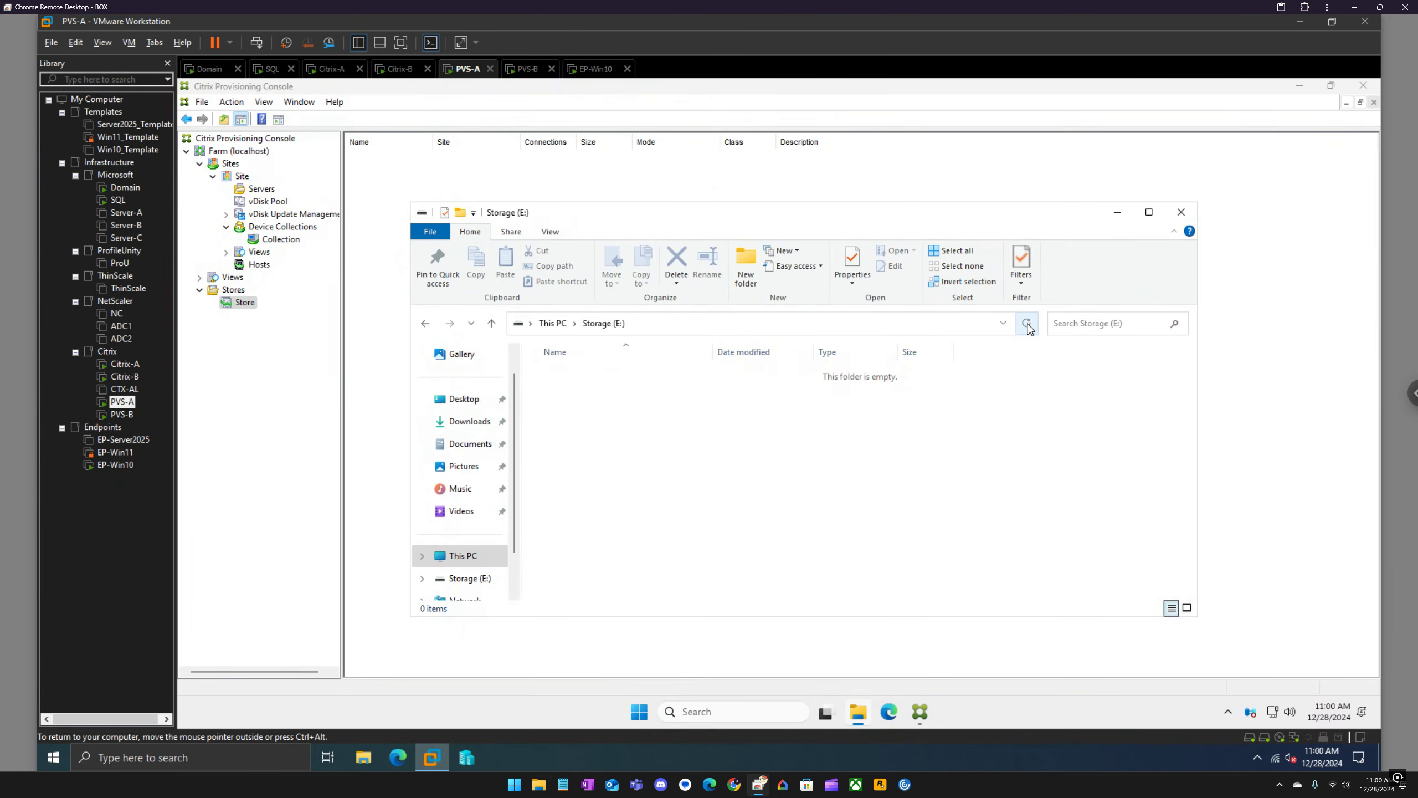
pyautogui.click(592, 69)
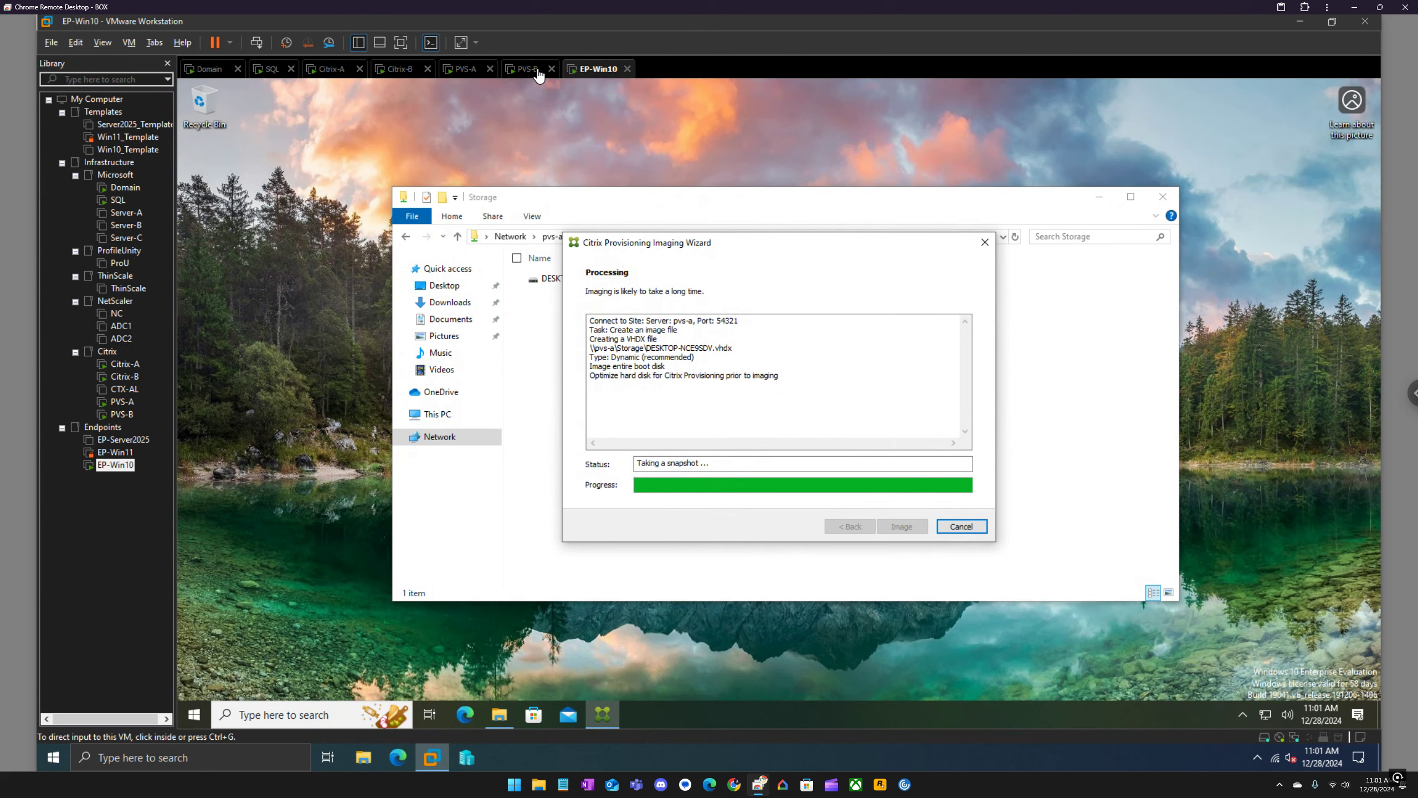
pyautogui.click(467, 71)
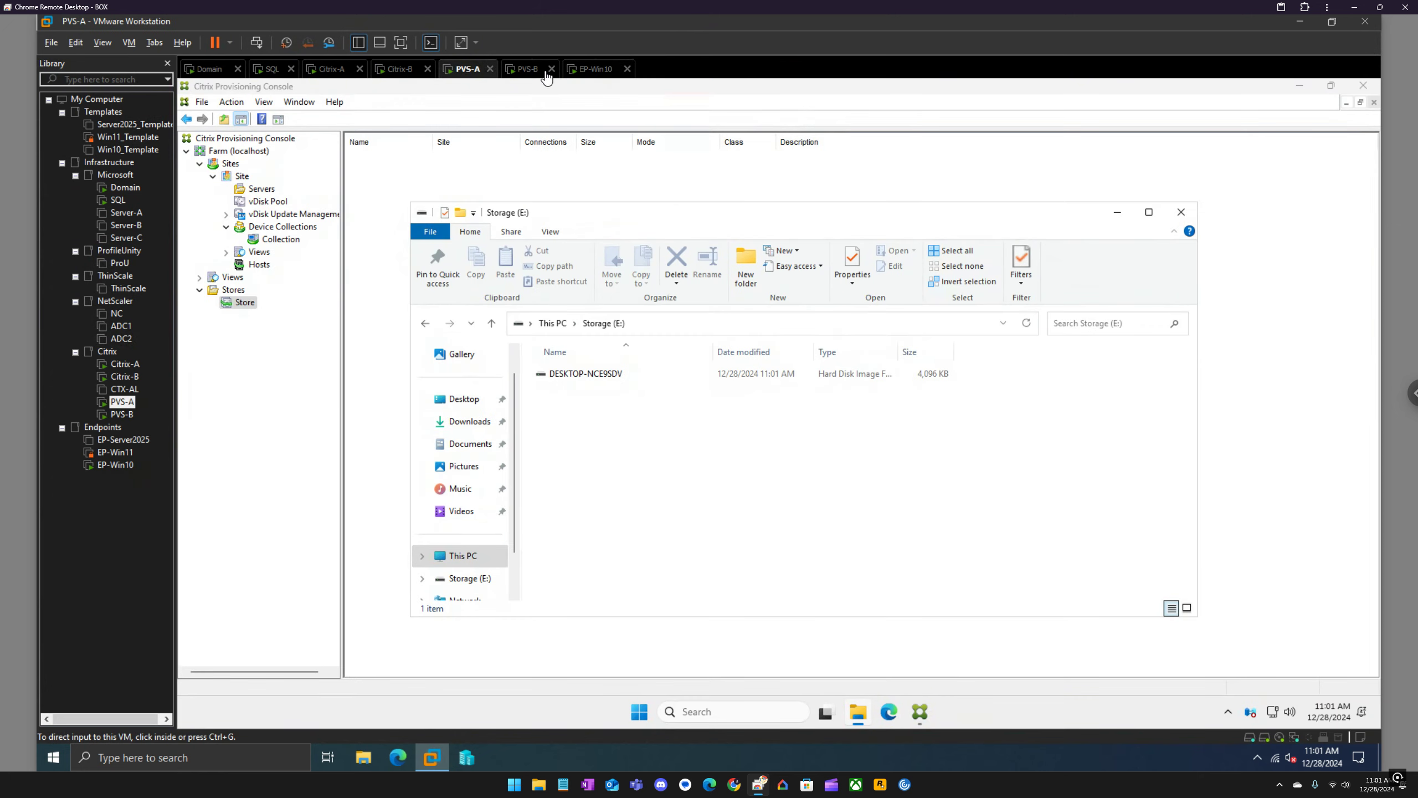
pyautogui.click(601, 70)
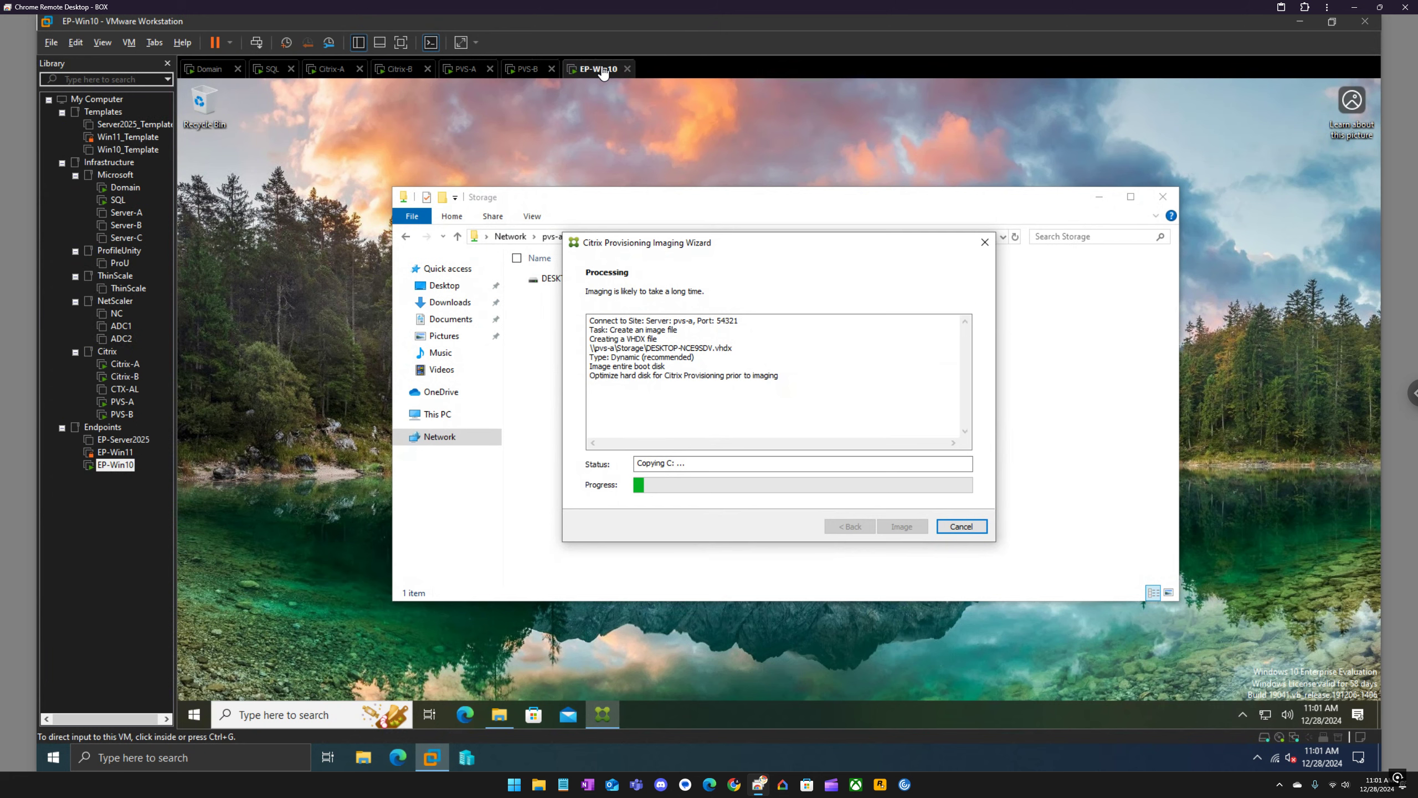
pyautogui.click(468, 71)
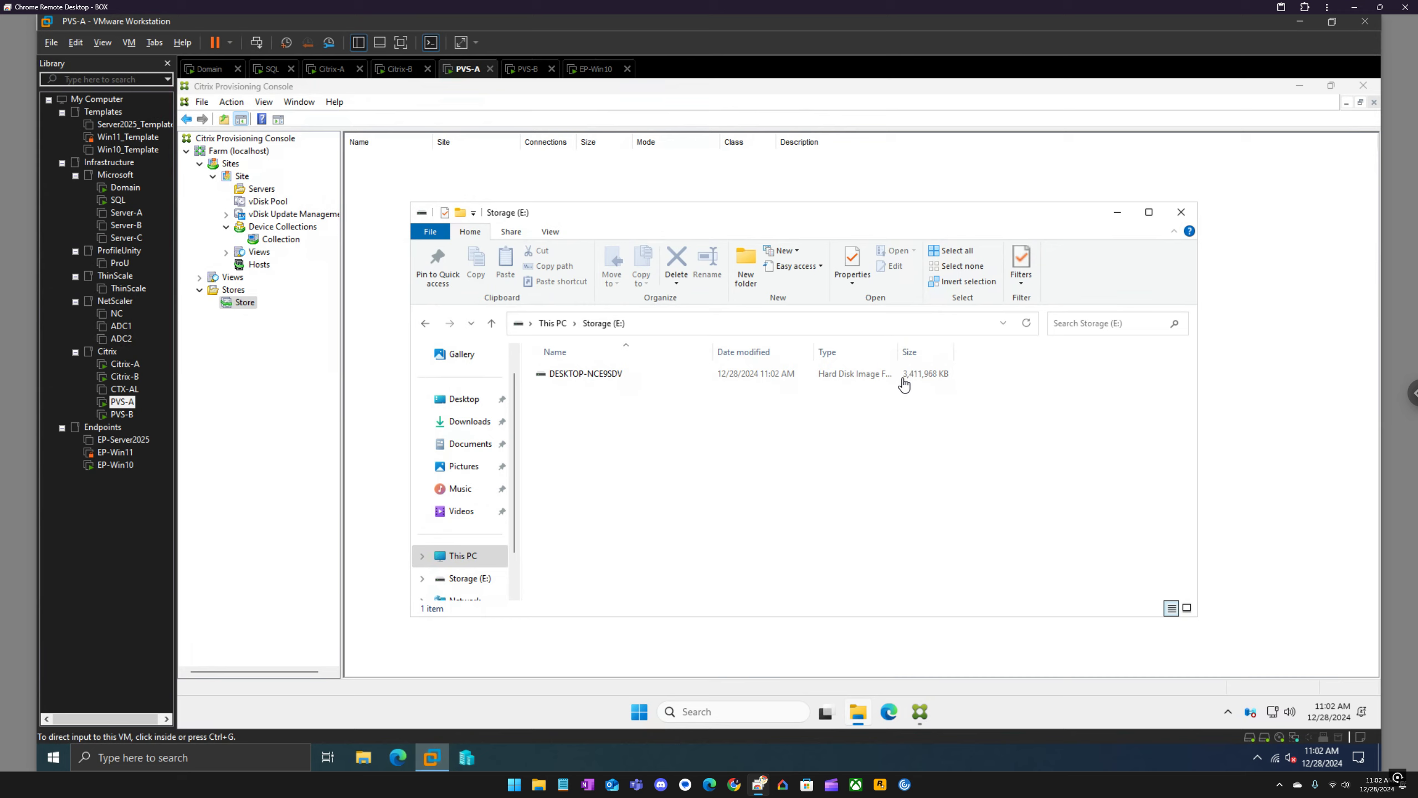
pyautogui.click(594, 69)
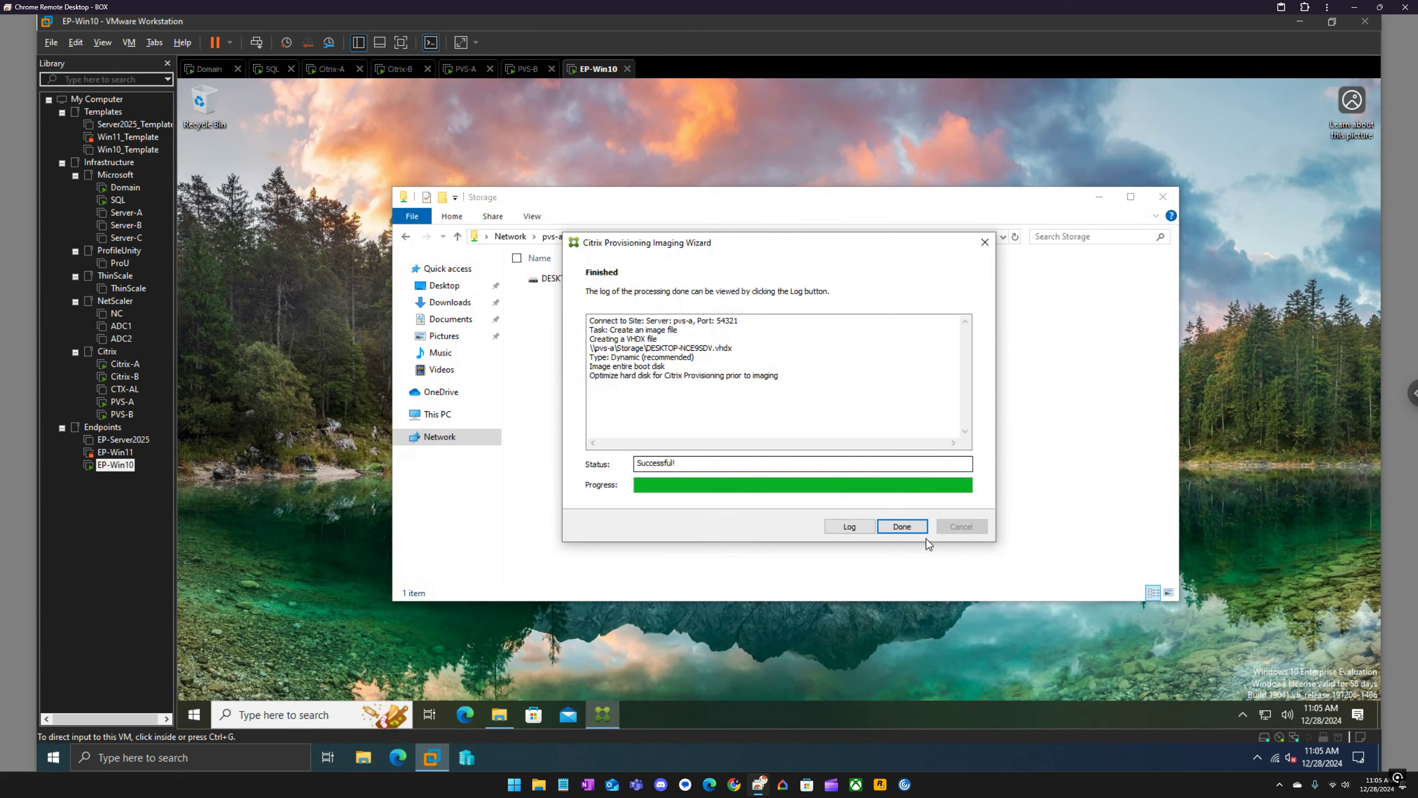
# Step: Close the finished imaging wizard and the Storage window, and shut down the EP-Win10 guest
pyautogui.click(903, 526)
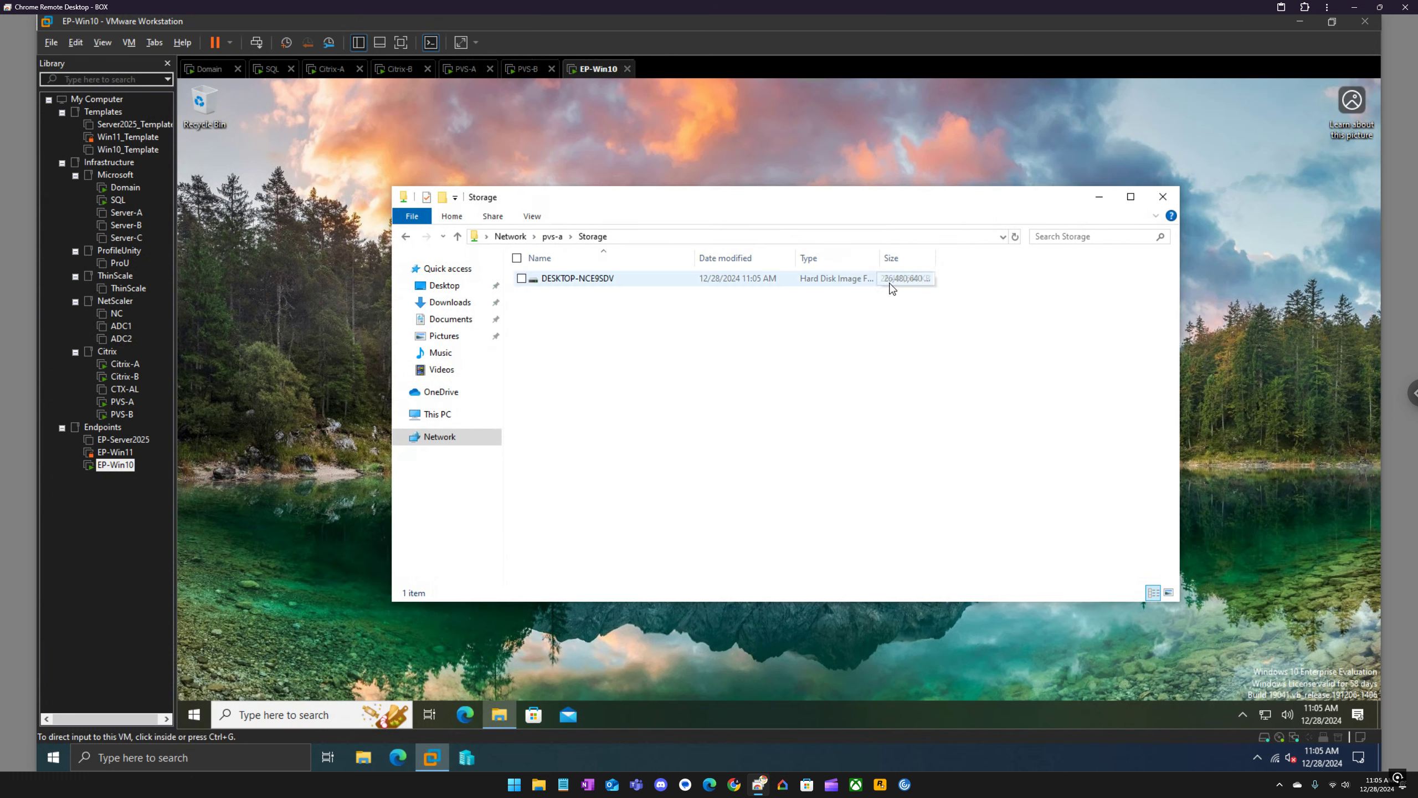
pyautogui.click(1163, 199)
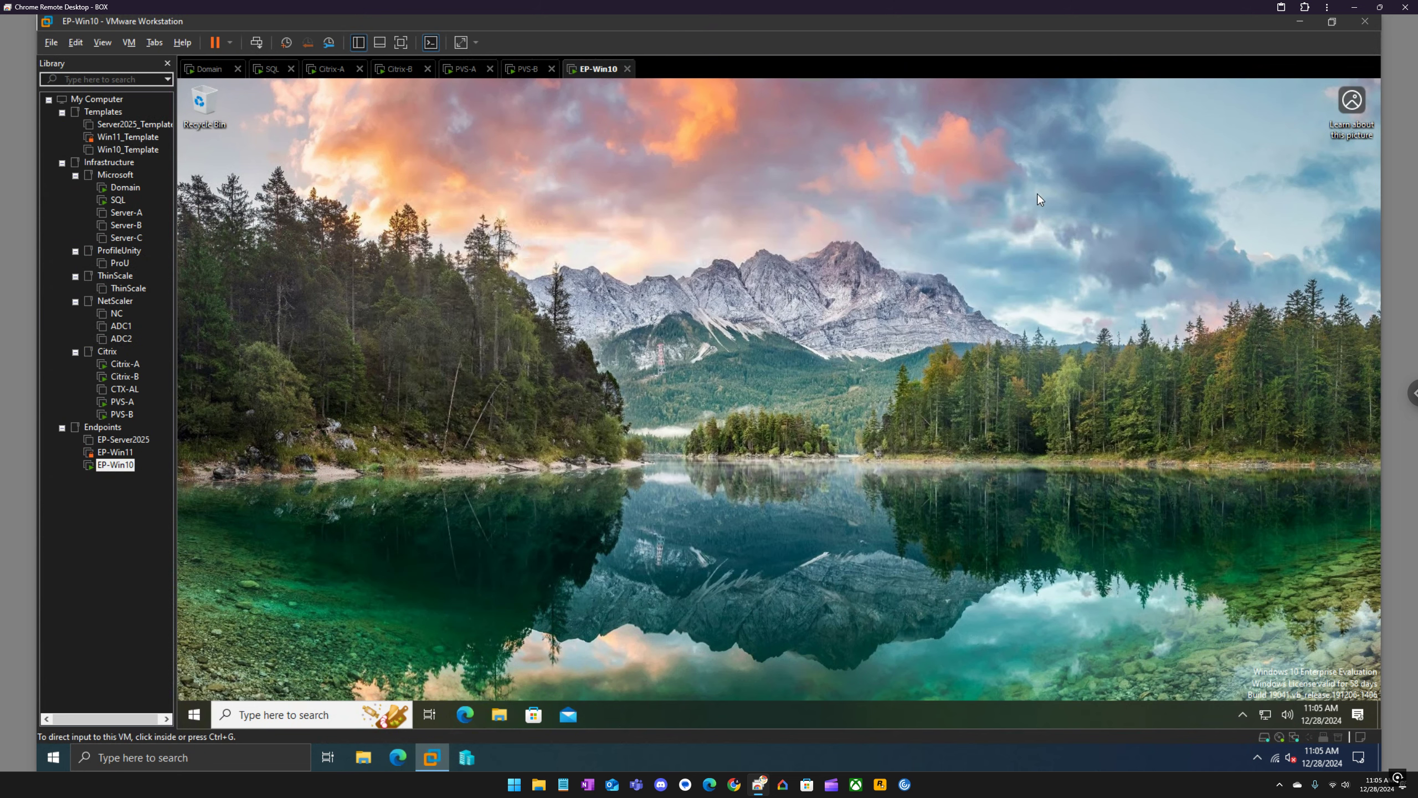
pyautogui.rightClick(591, 72)
pyautogui.moveTo(622, 101)
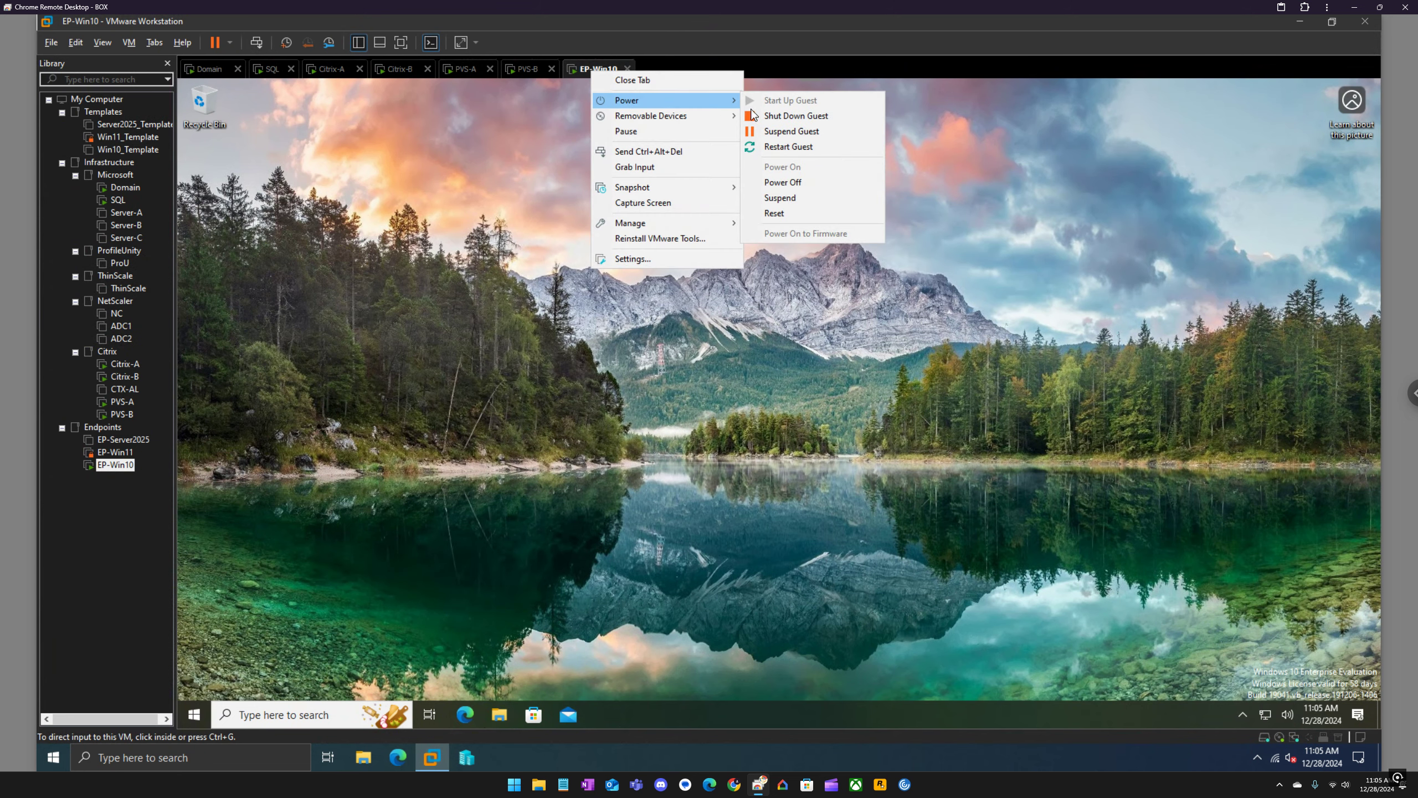
pyautogui.click(807, 113)
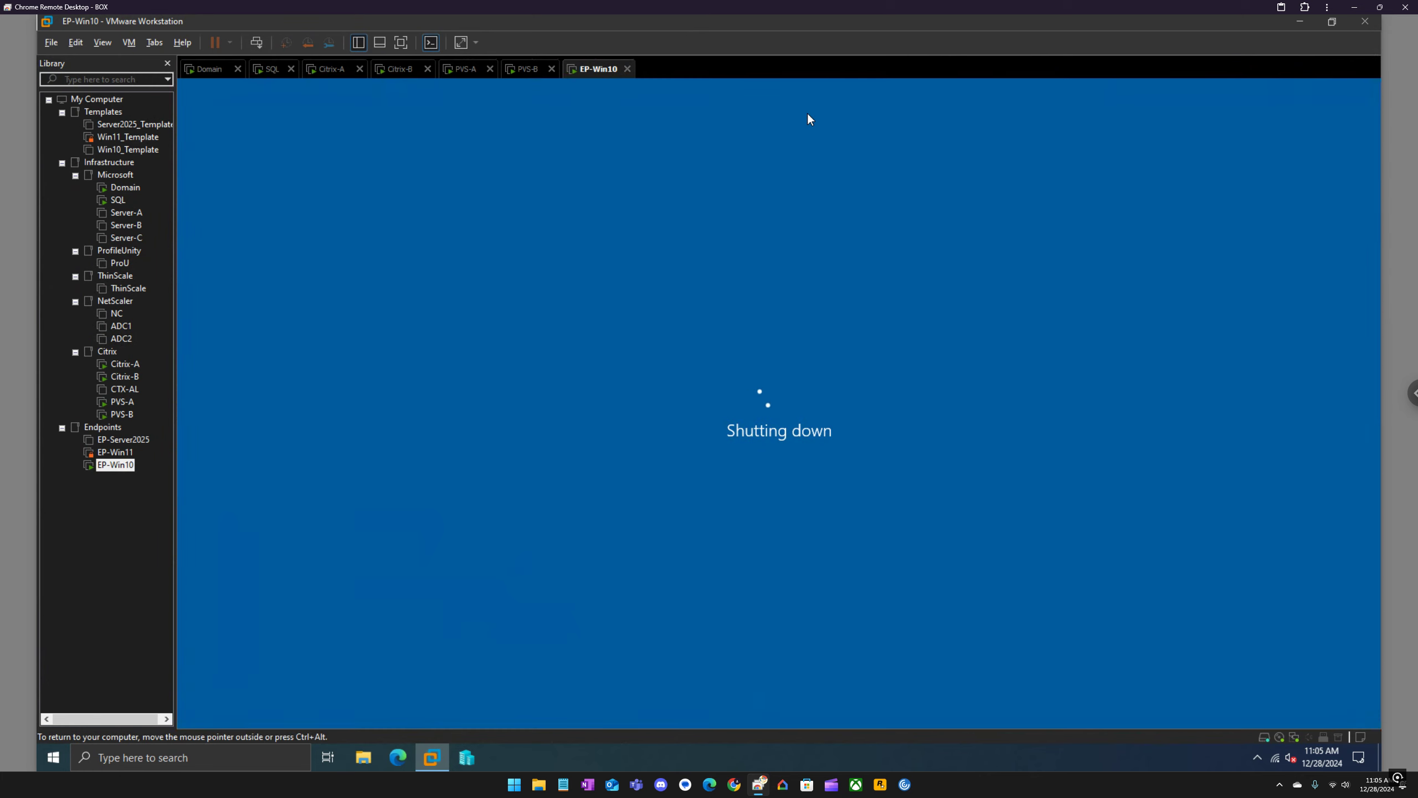
# Step: Switch to PVS-B and accept the existing farm CitrixProvisioning:Farm with the existing site Site and store Store
pyautogui.click(528, 70)
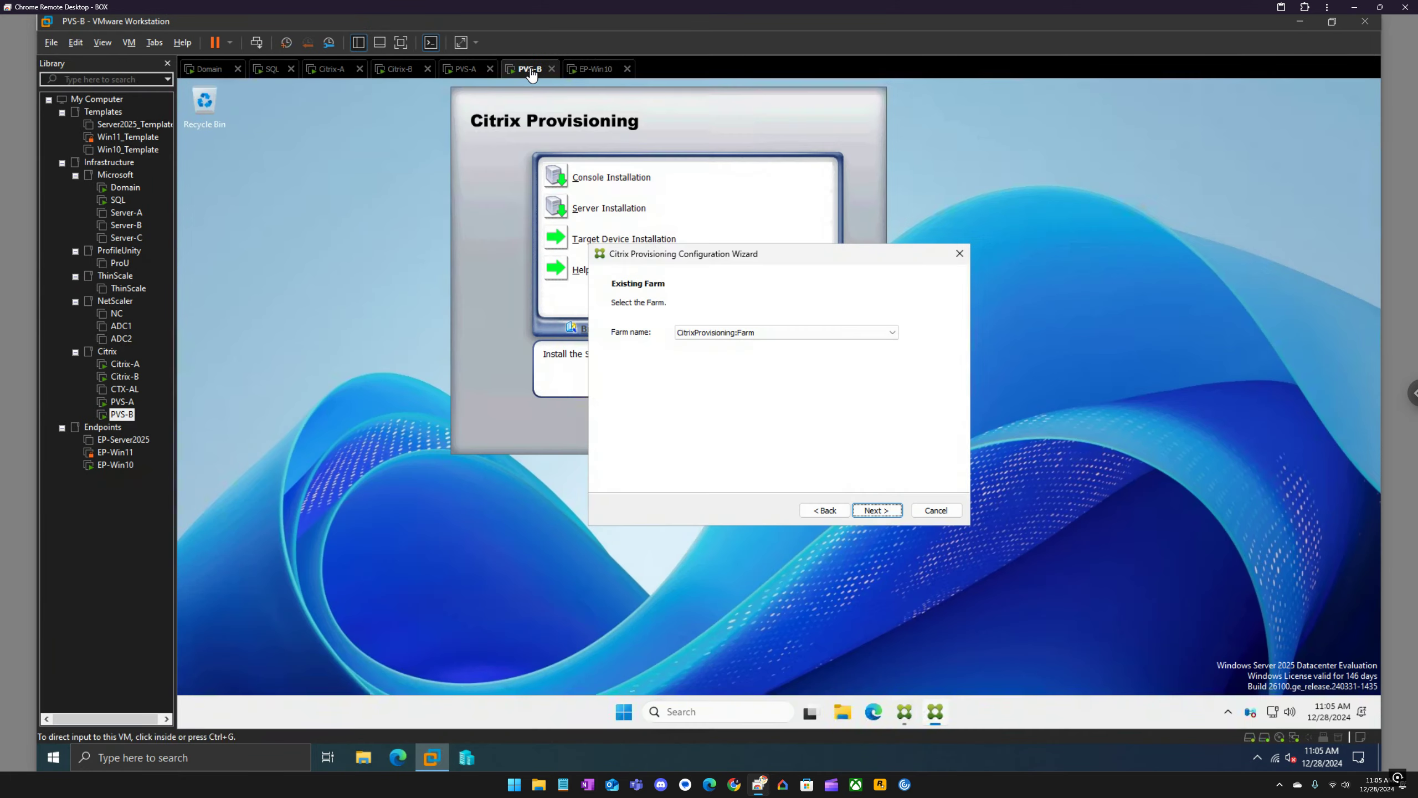
pyautogui.click(869, 514)
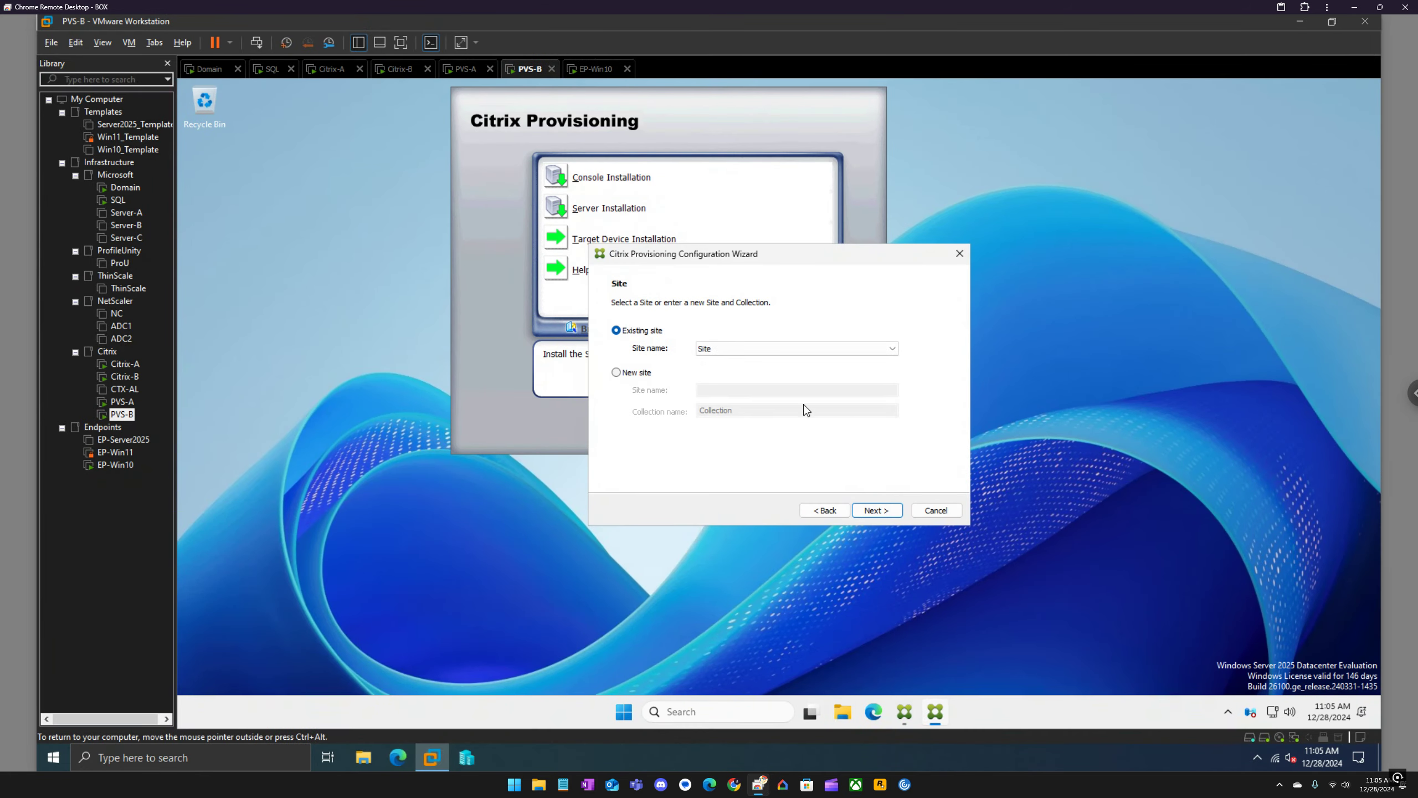
pyautogui.click(787, 349)
pyautogui.click(787, 349)
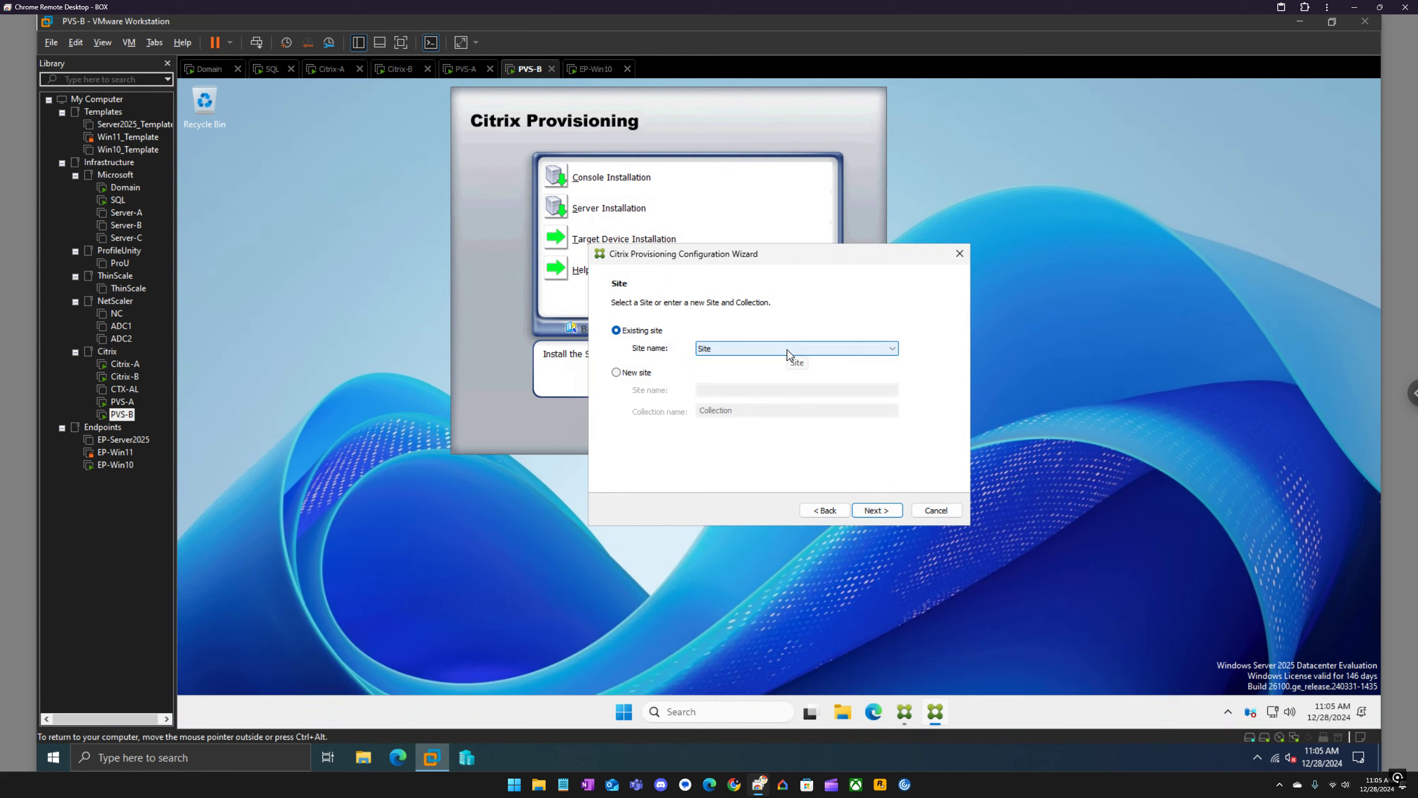
pyautogui.click(888, 511)
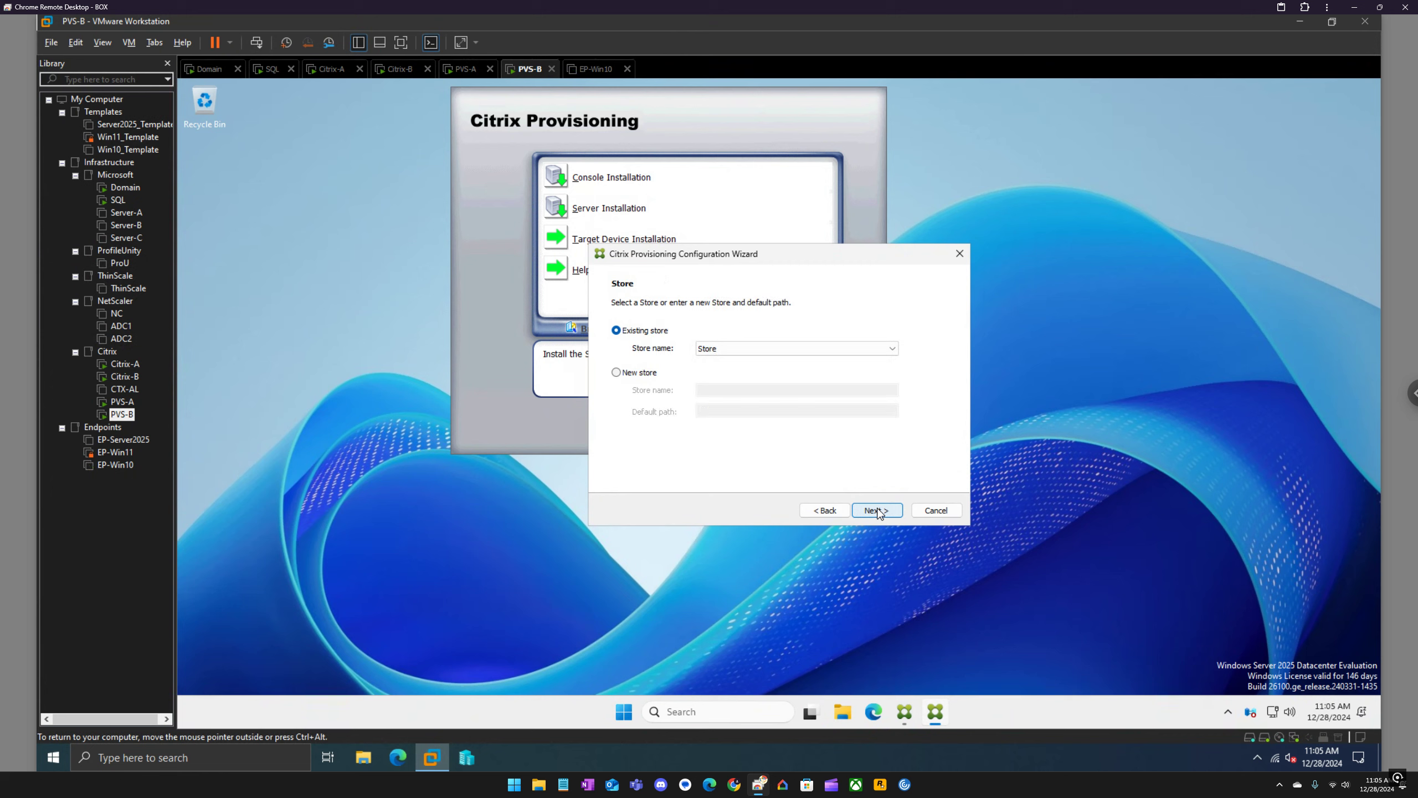
pyautogui.click(876, 510)
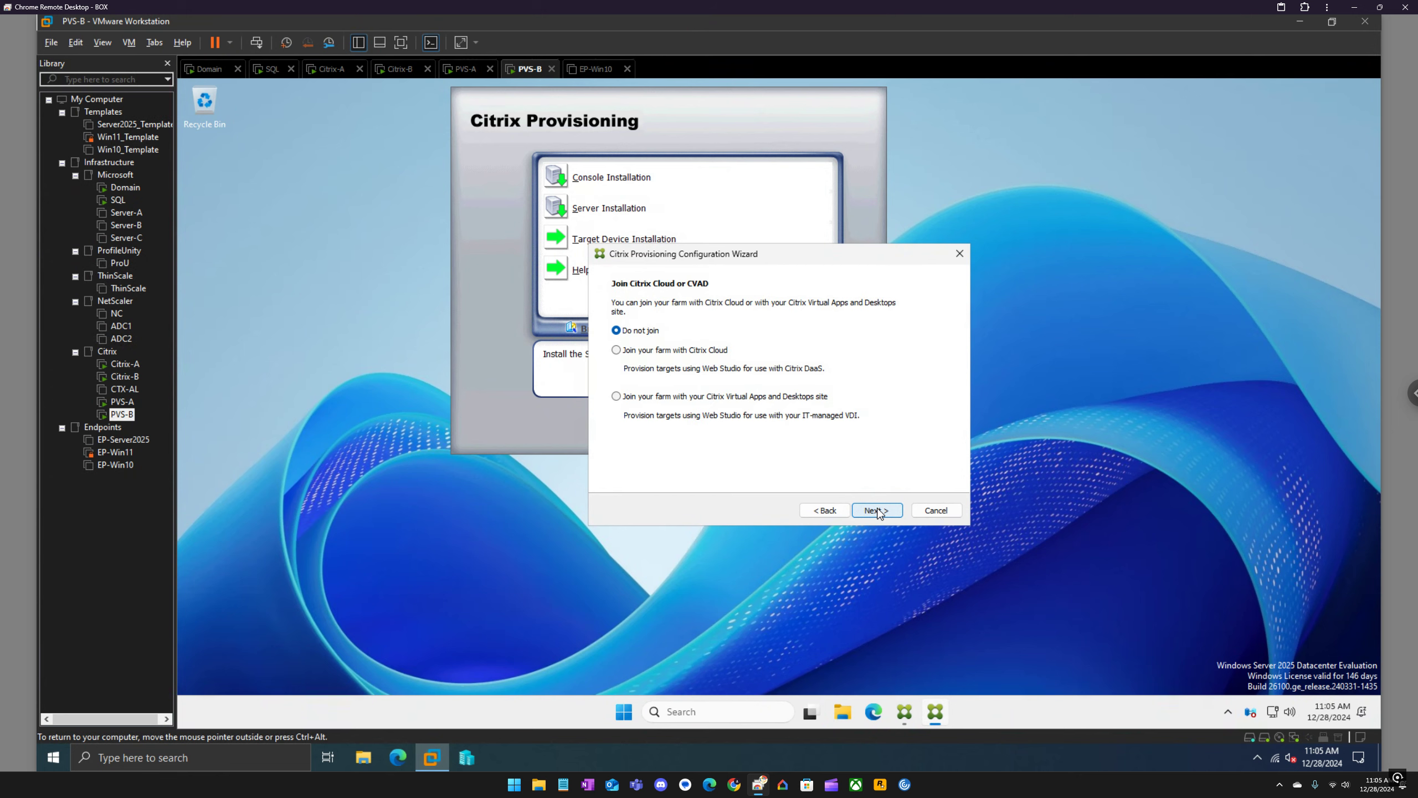
# Step: Keep the Do not join option and accept Citrix-A as the license server with ports 27000 and 8083
pyautogui.click(876, 511)
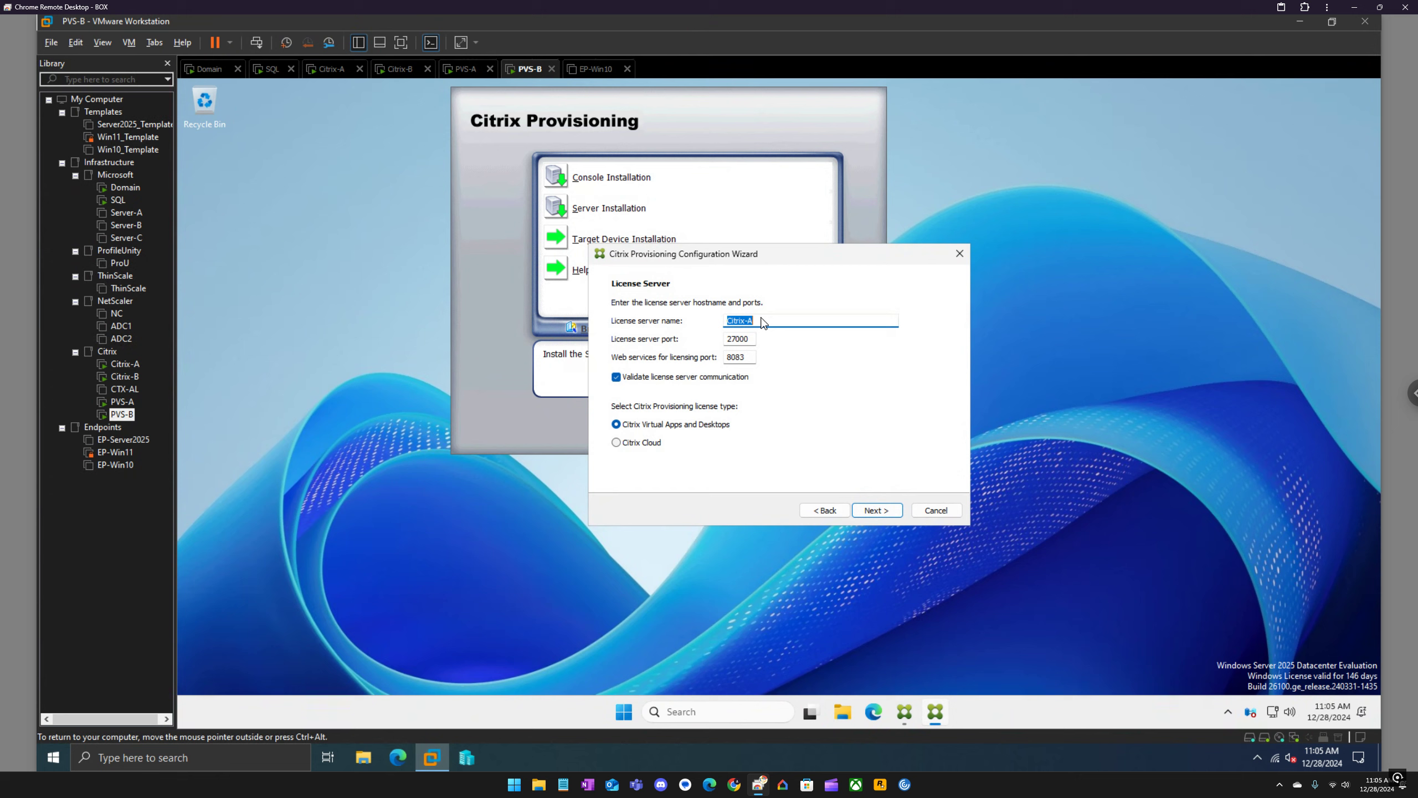
pyautogui.click(892, 513)
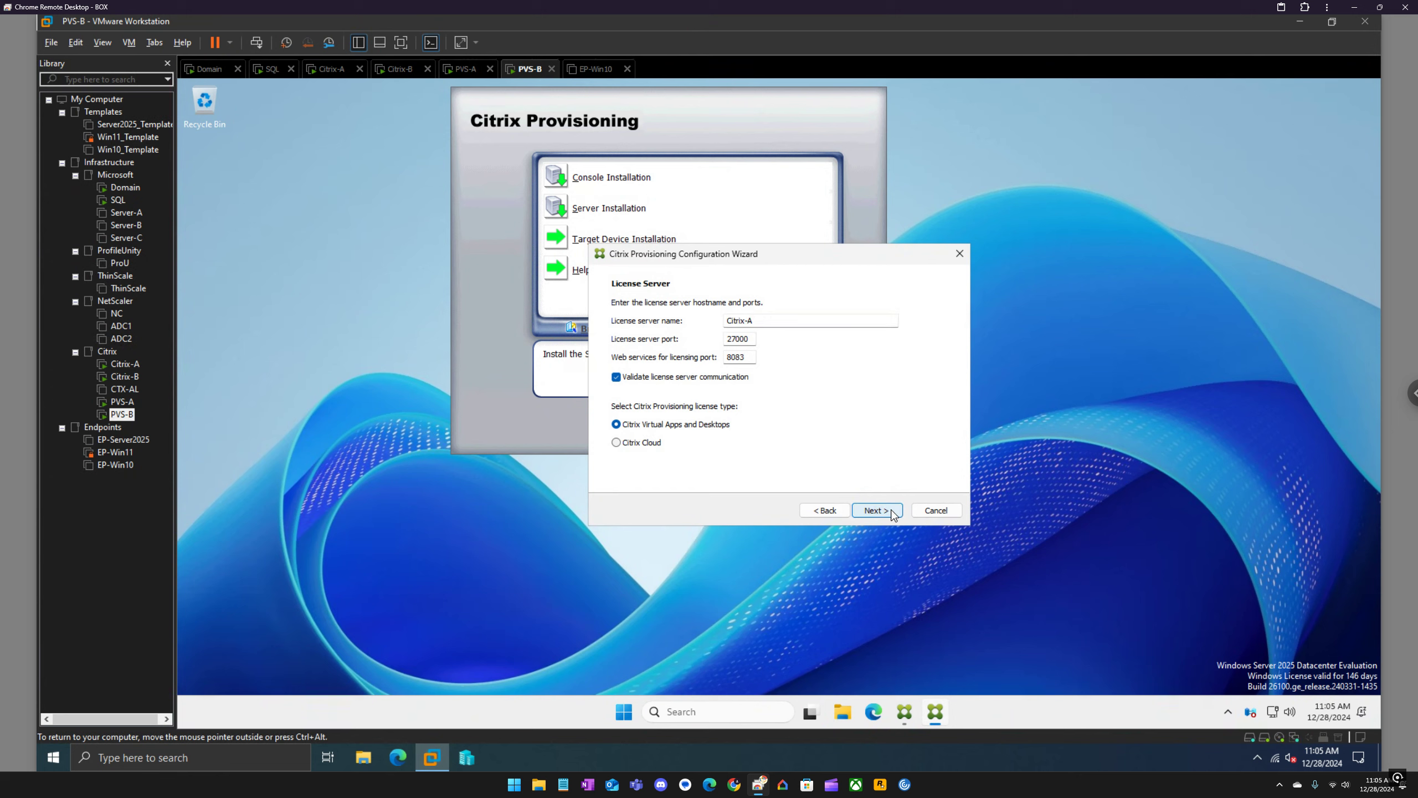
# Step: Run the services under the specified user account citrixadmin in the eucla domain, entering and confirming the account password
pyautogui.click(684, 369)
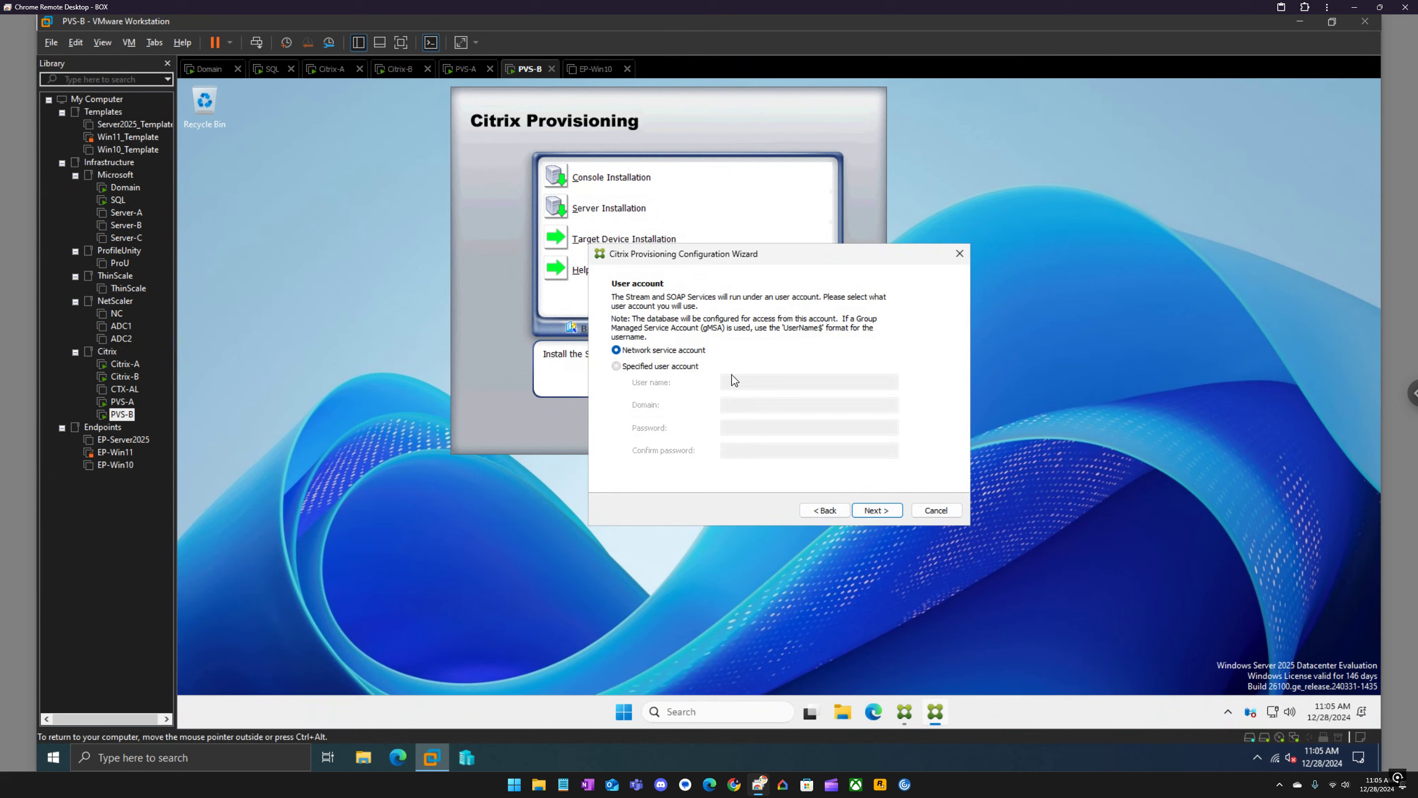
pyautogui.click(757, 381)
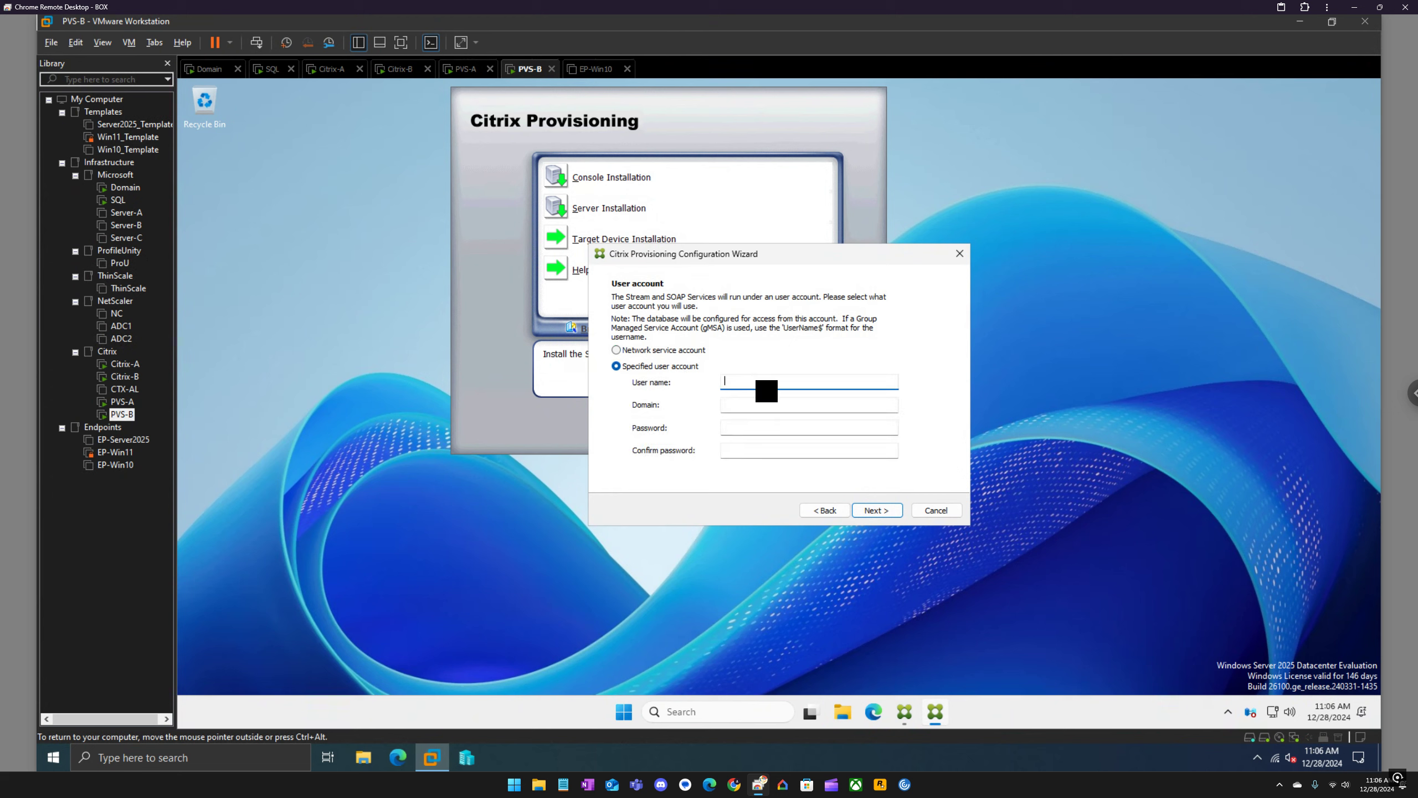
pyautogui.write('citrixadmin')
pyautogui.press('Tab')
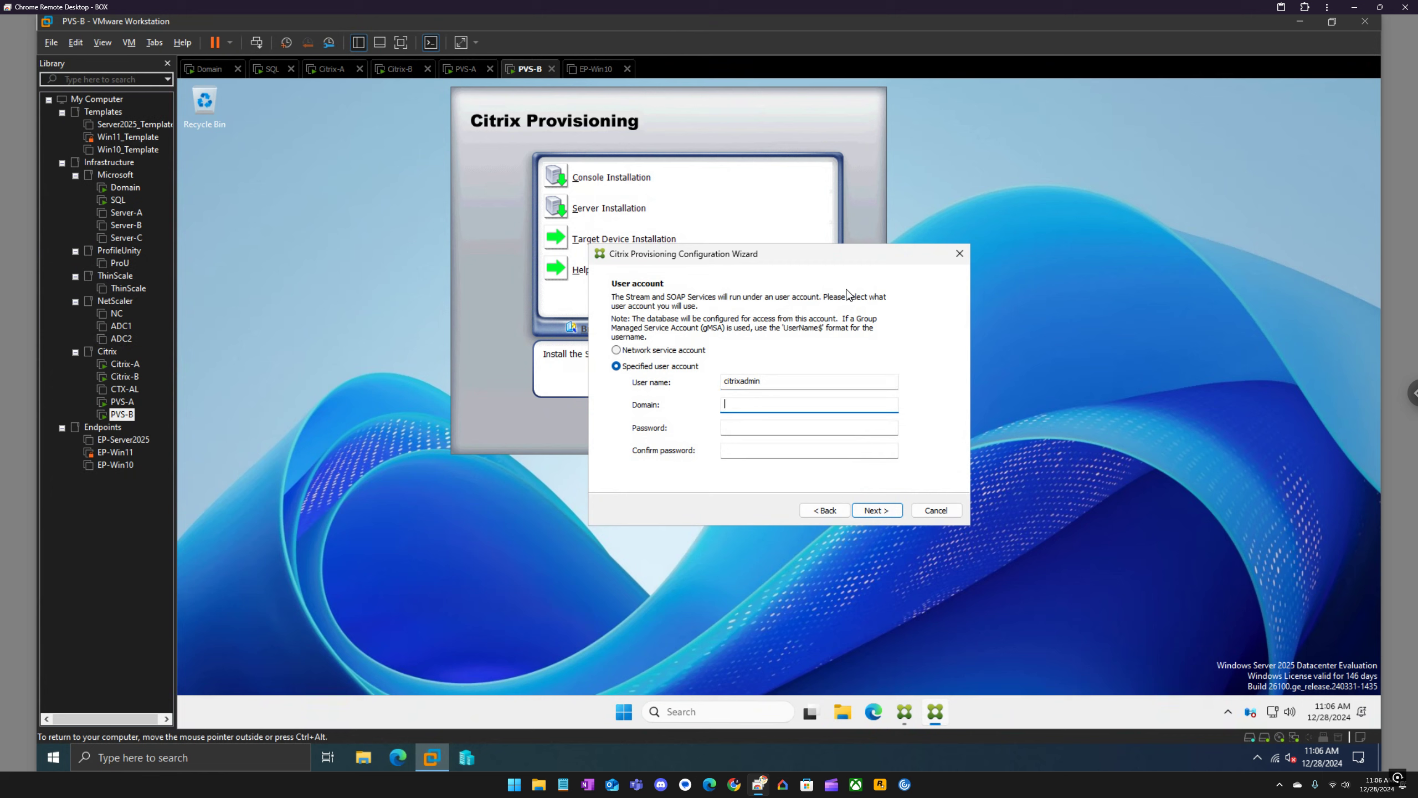
pyautogui.write('eucla')
pyautogui.press('Tab')
pyautogui.write('•••••••••••')
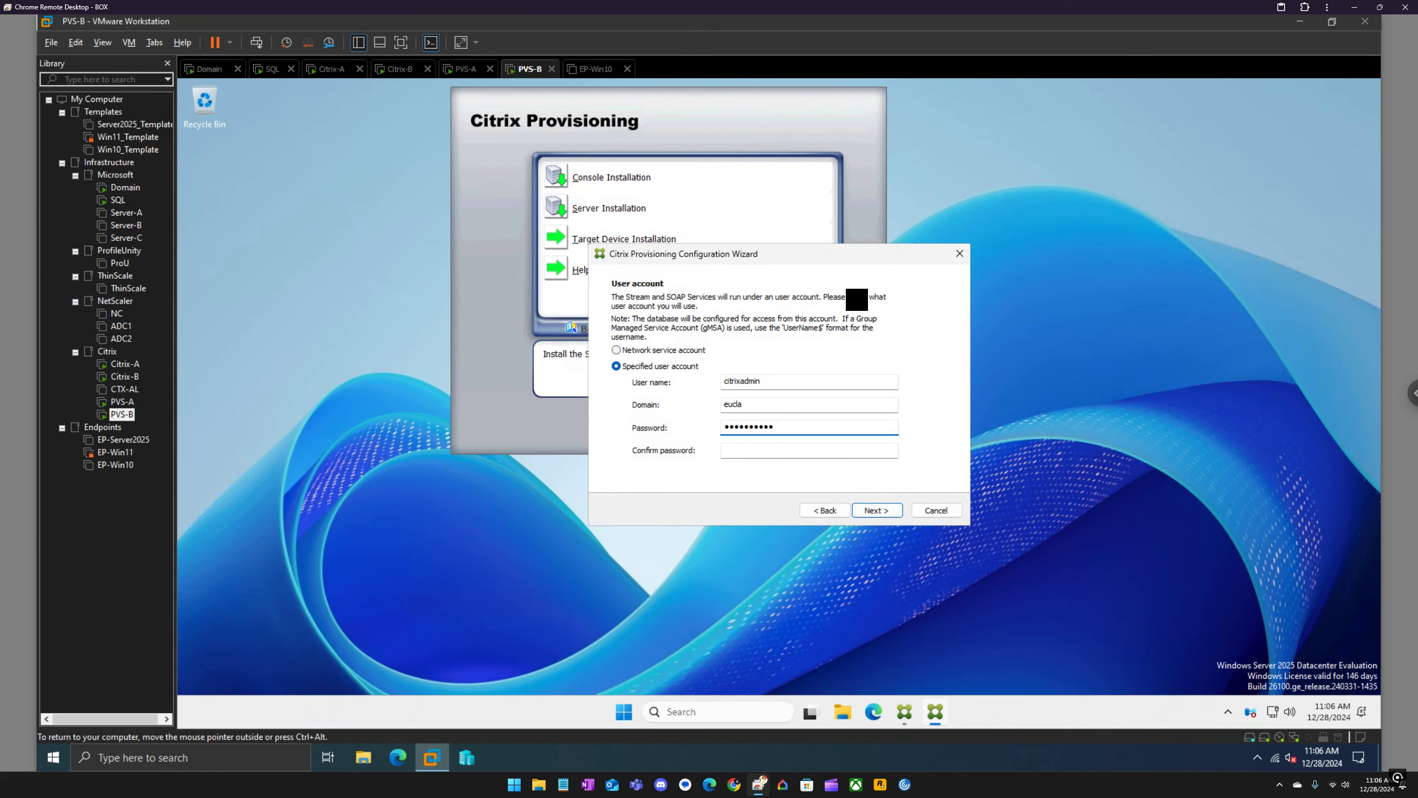
pyautogui.press('Tab')
pyautogui.write('•••••••••••')
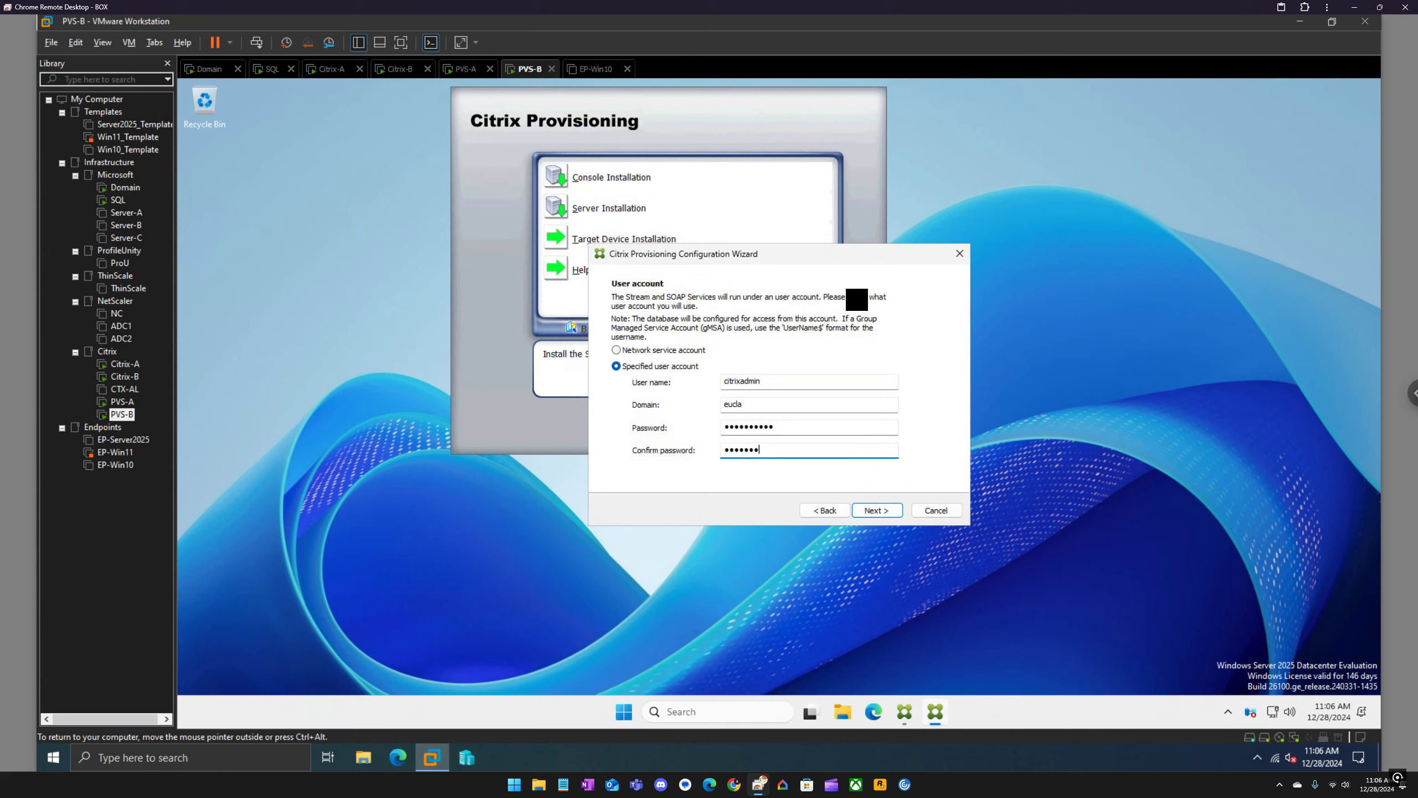
pyautogui.press('Return')
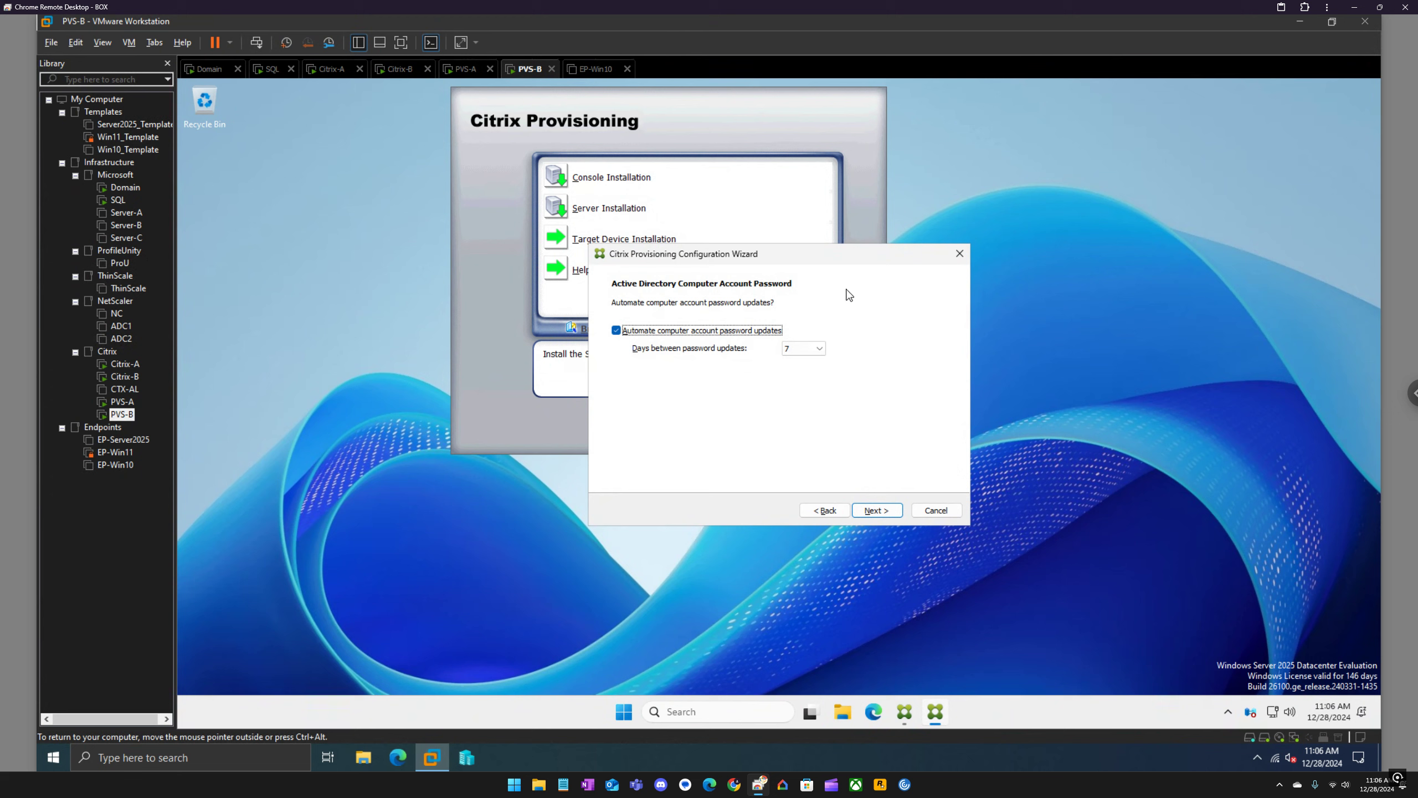
# Step: Accept automated computer account password updates every 7 days and the 192.168.35.153 network card with ports 6890 and 54321
pyautogui.press('Return')
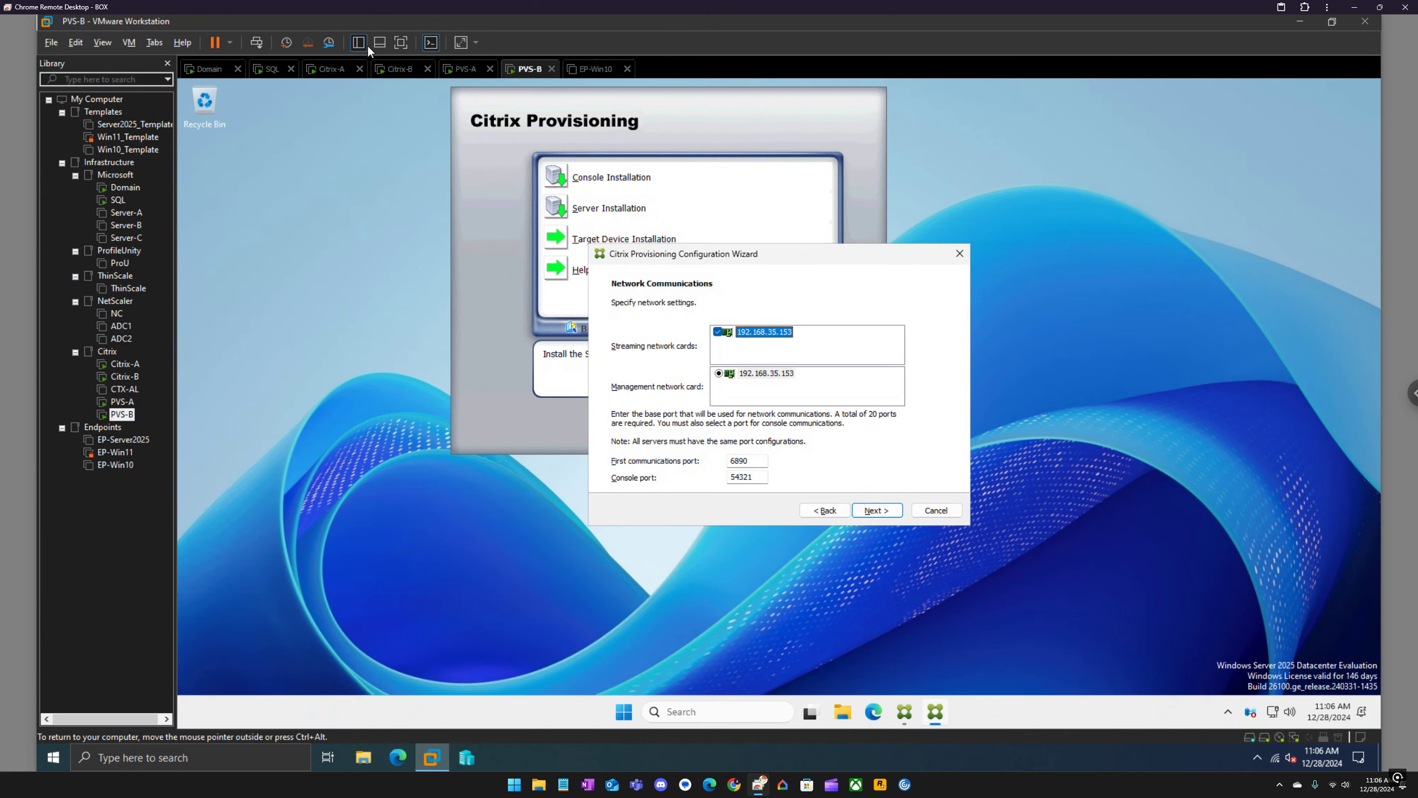
pyautogui.click(430, 43)
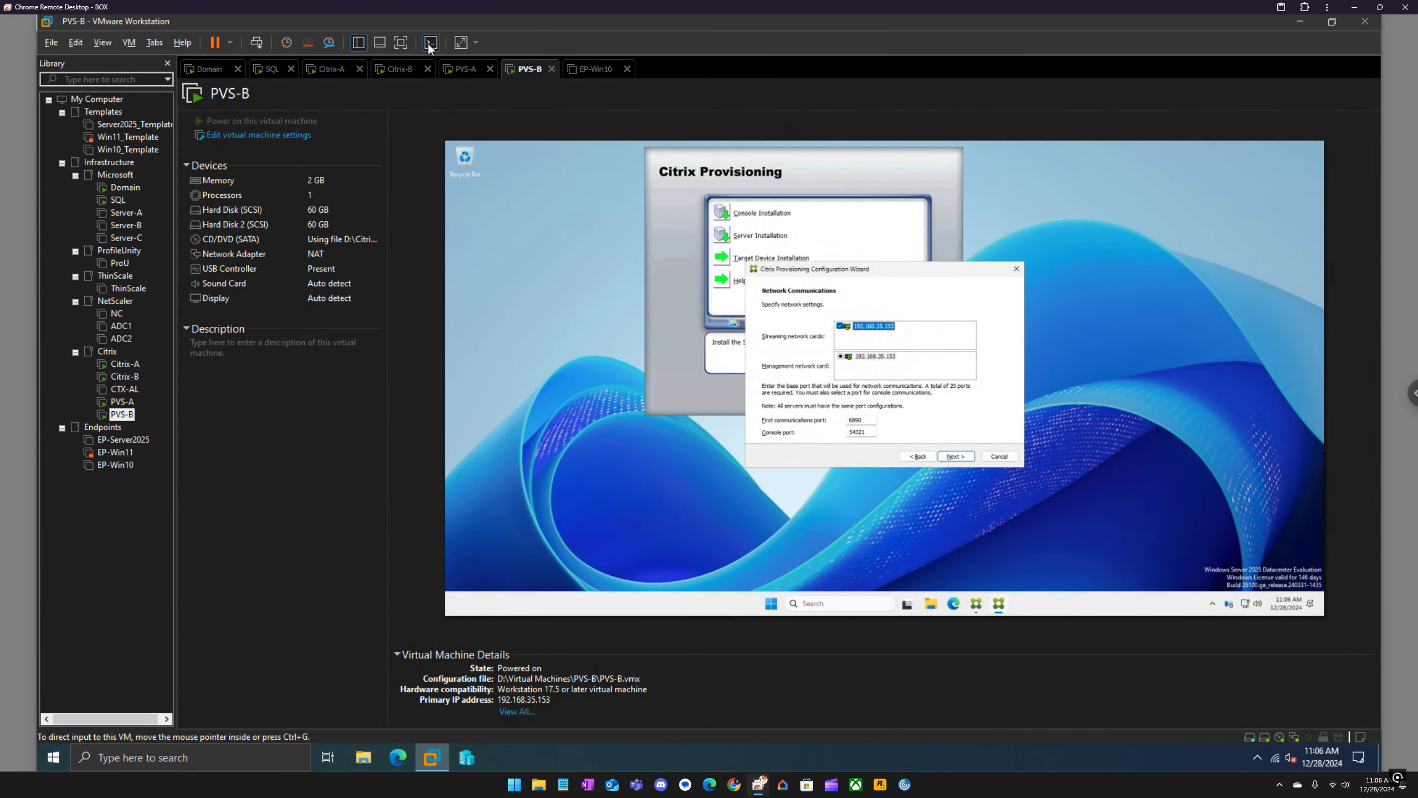
pyautogui.click(428, 43)
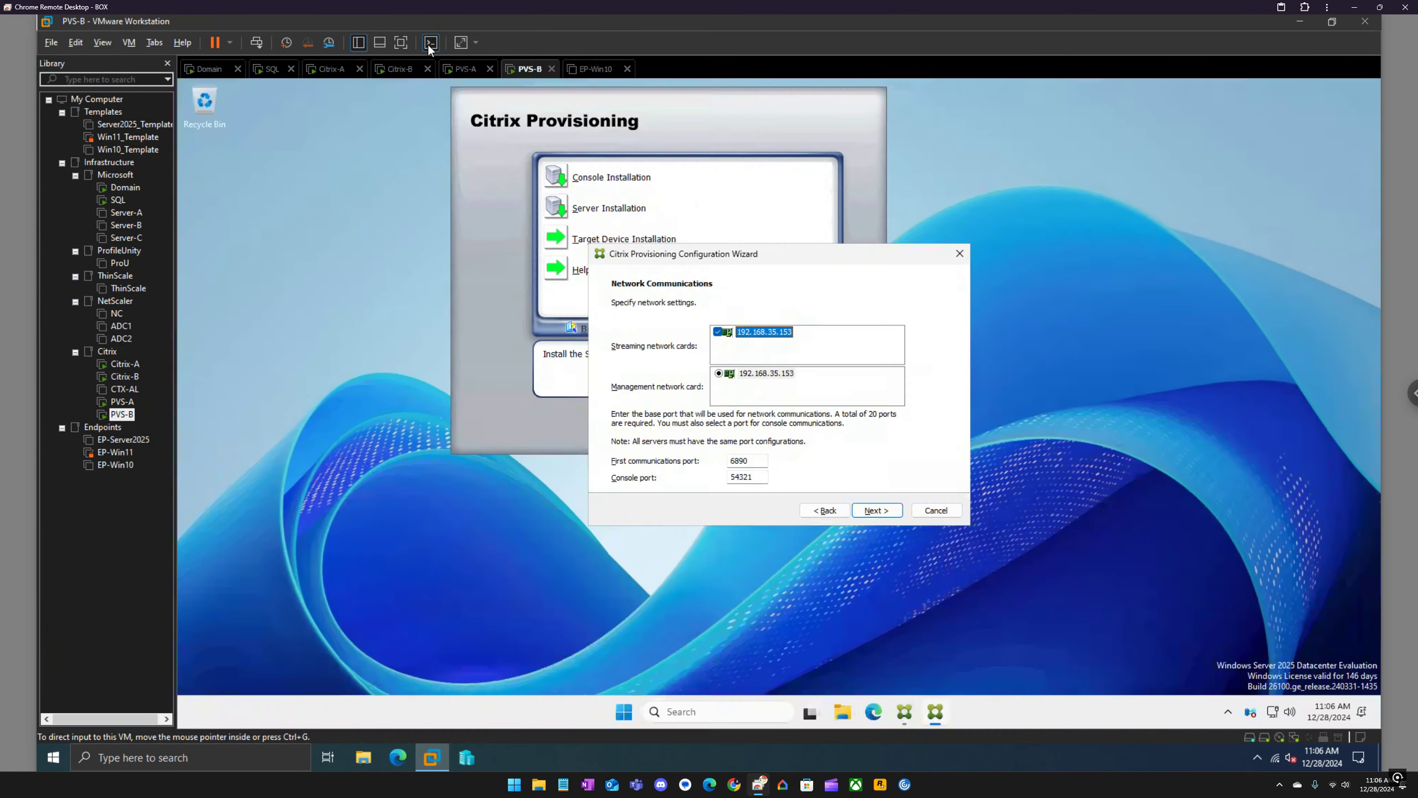
pyautogui.click(885, 510)
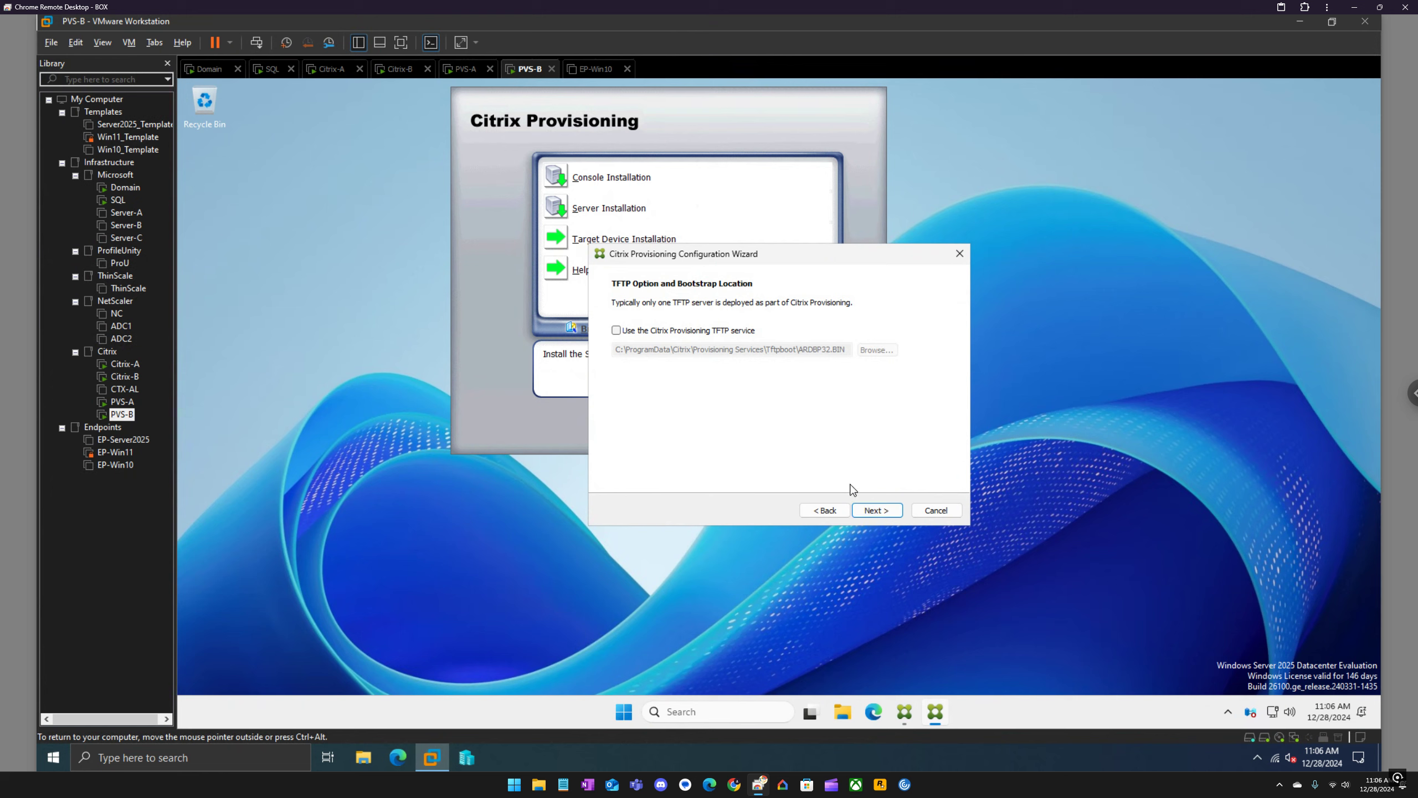
# Step: Leave the TFTP service off and no SSL certificate selected, and finish the configuration with services starting automatically
pyautogui.click(881, 511)
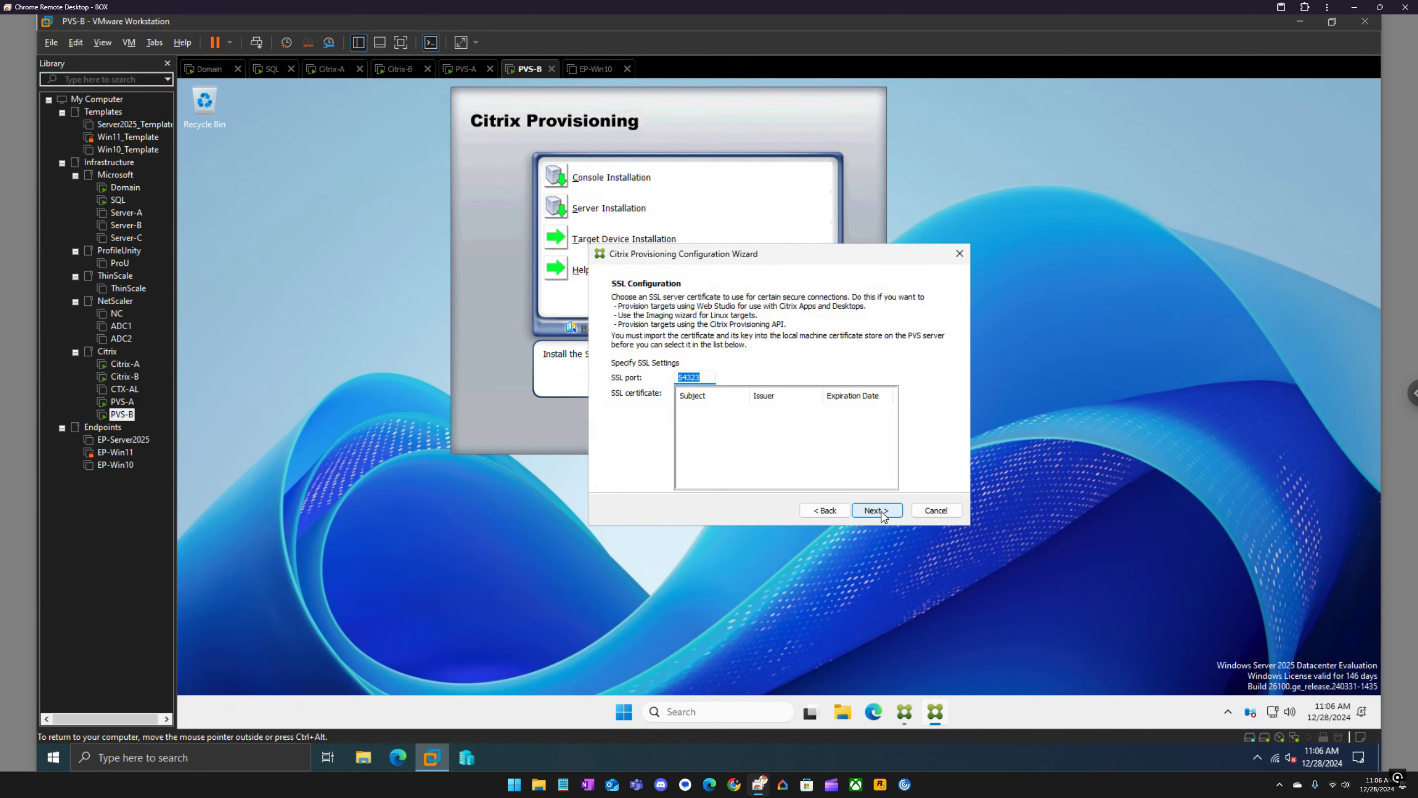
pyautogui.click(882, 514)
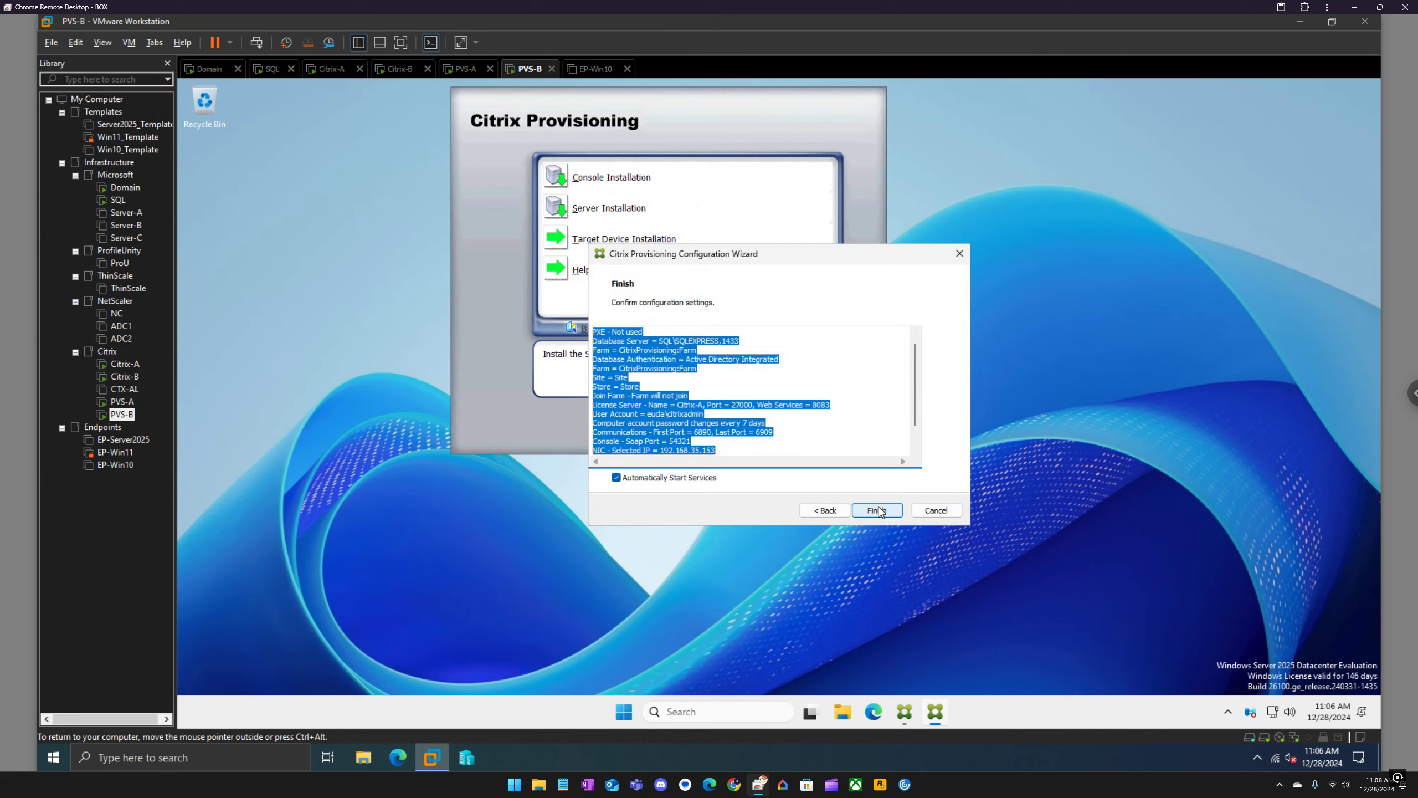
pyautogui.click(877, 512)
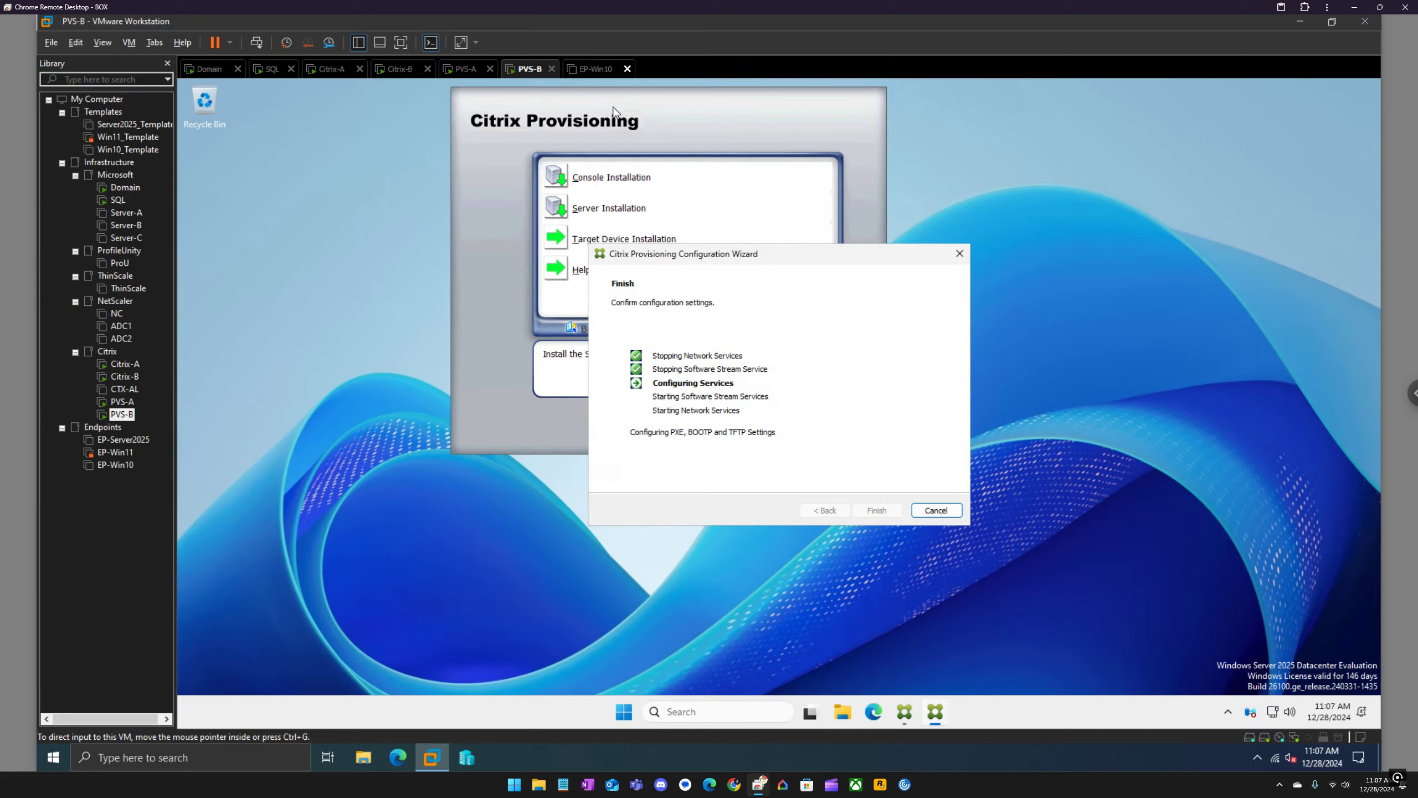
# Step: Close the EP-Win10 virtual machine tab and exit the Citrix Provisioning installer on PVS-B
pyautogui.click(628, 69)
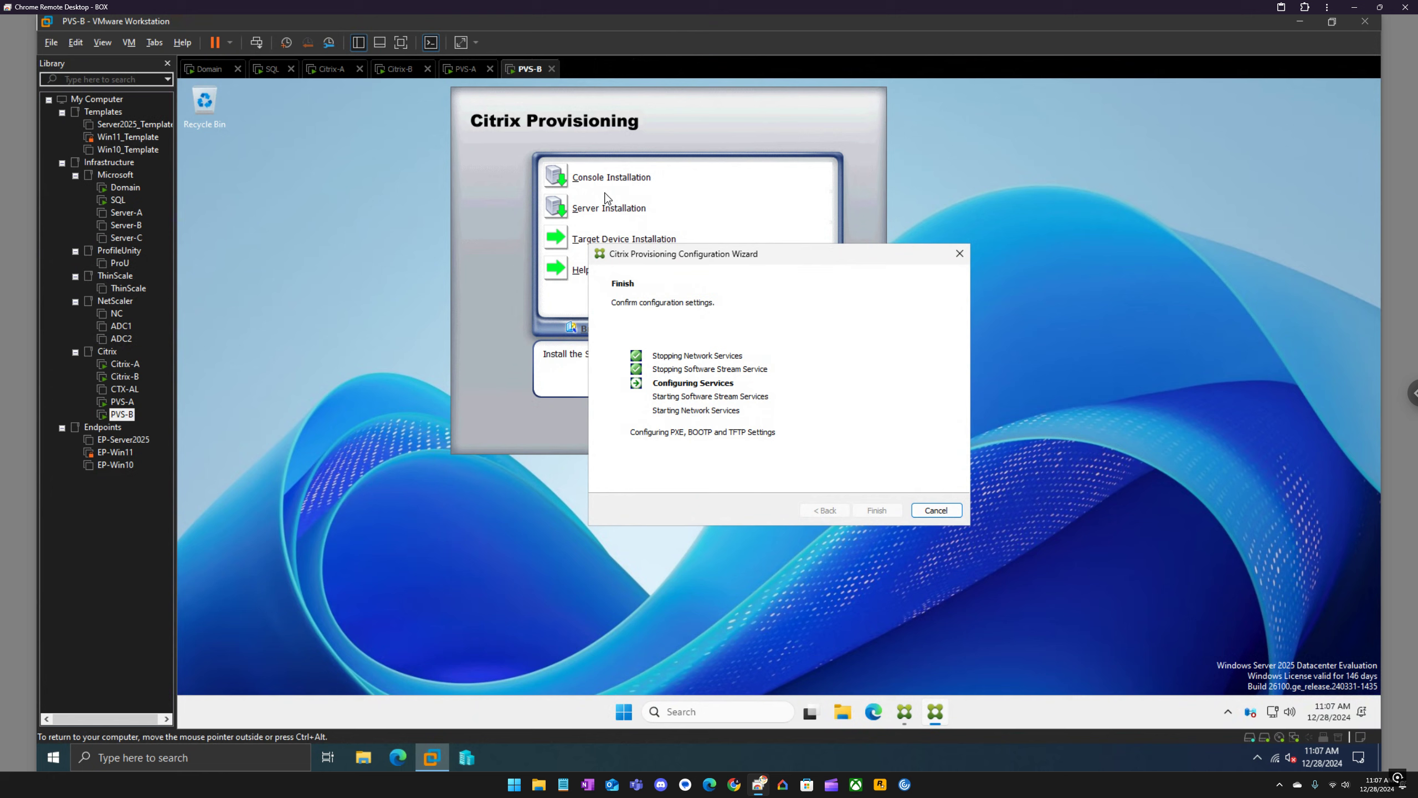
pyautogui.click(710, 133)
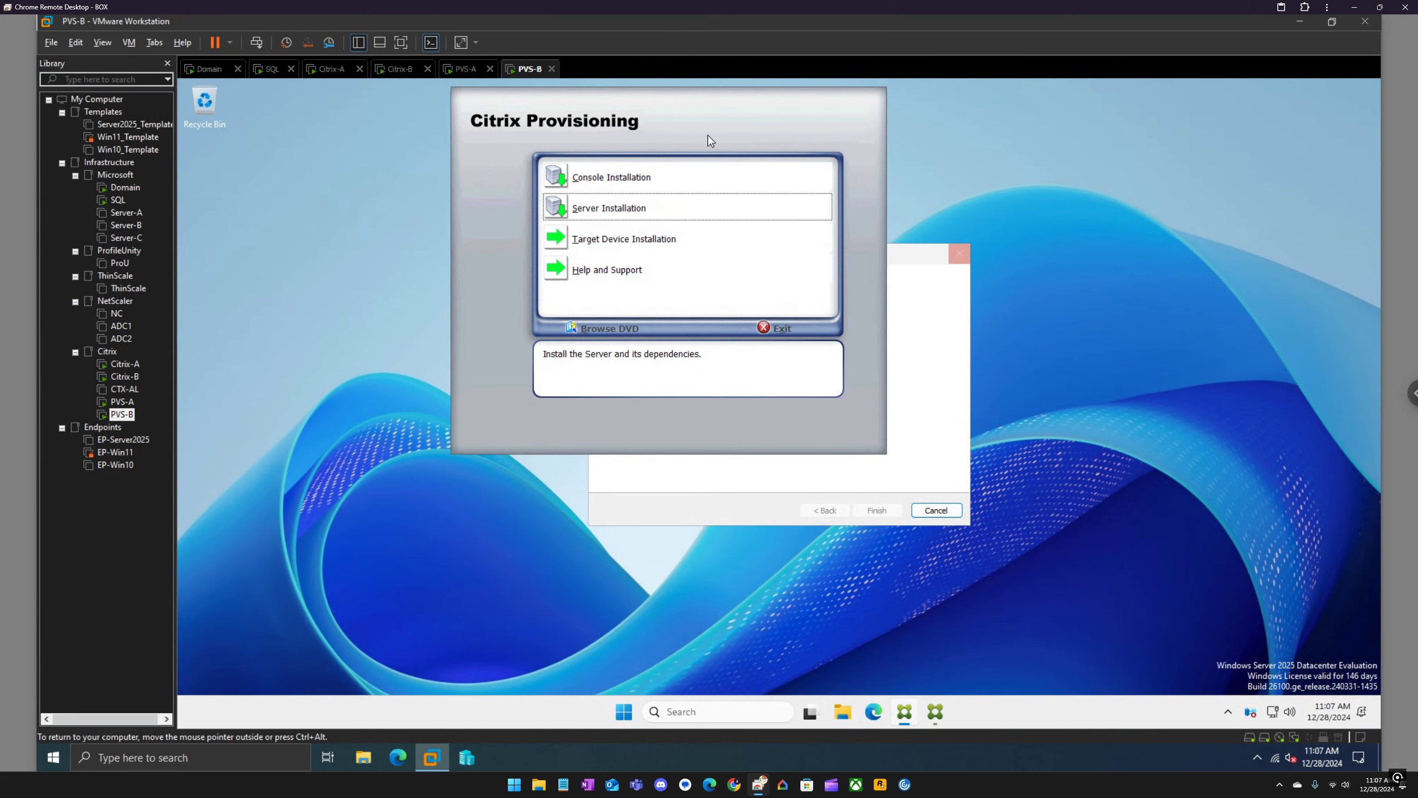
pyautogui.click(782, 329)
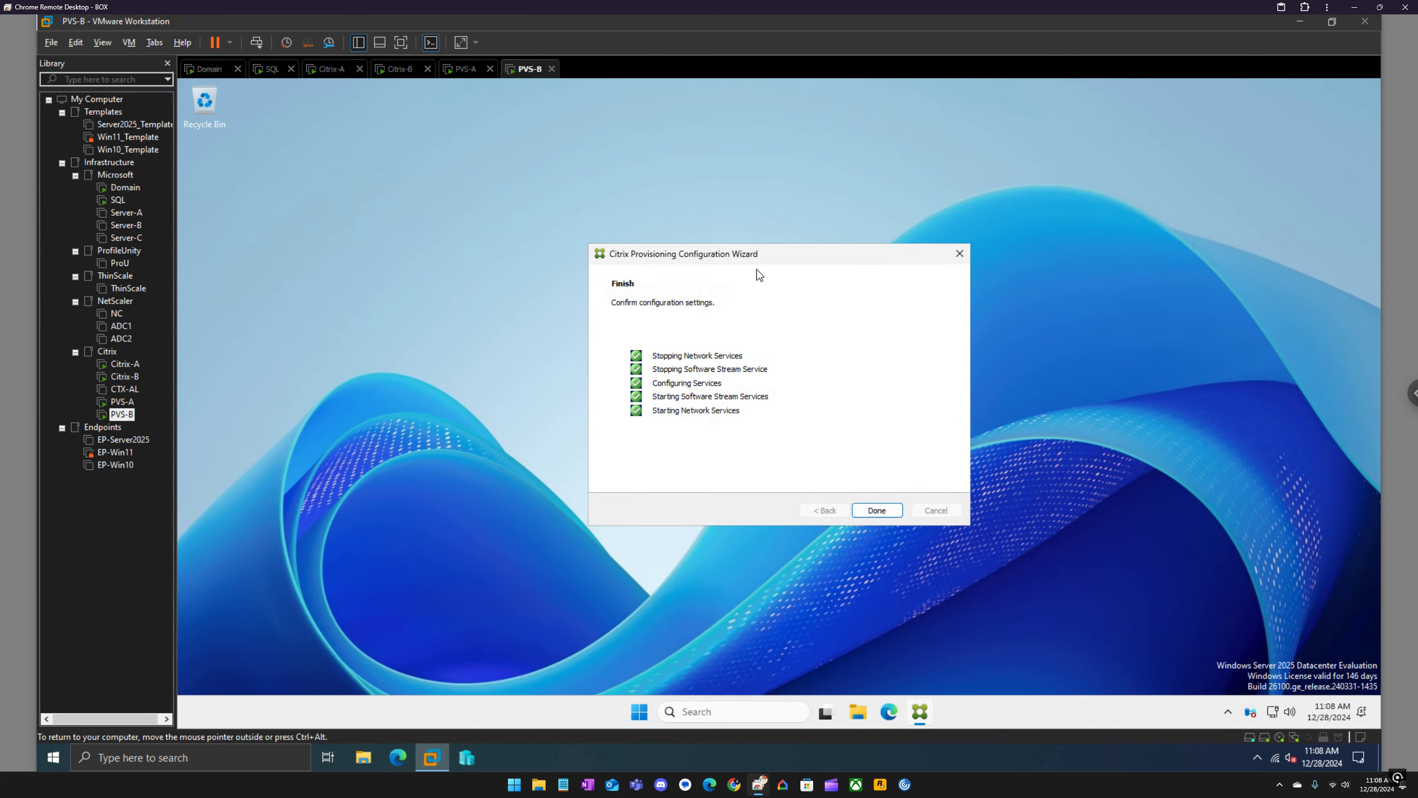
# Step: Close the completed configuration wizard on PVS-B, and refresh the site's Servers list in the Provisioning Console on PVS-A
pyautogui.click(880, 517)
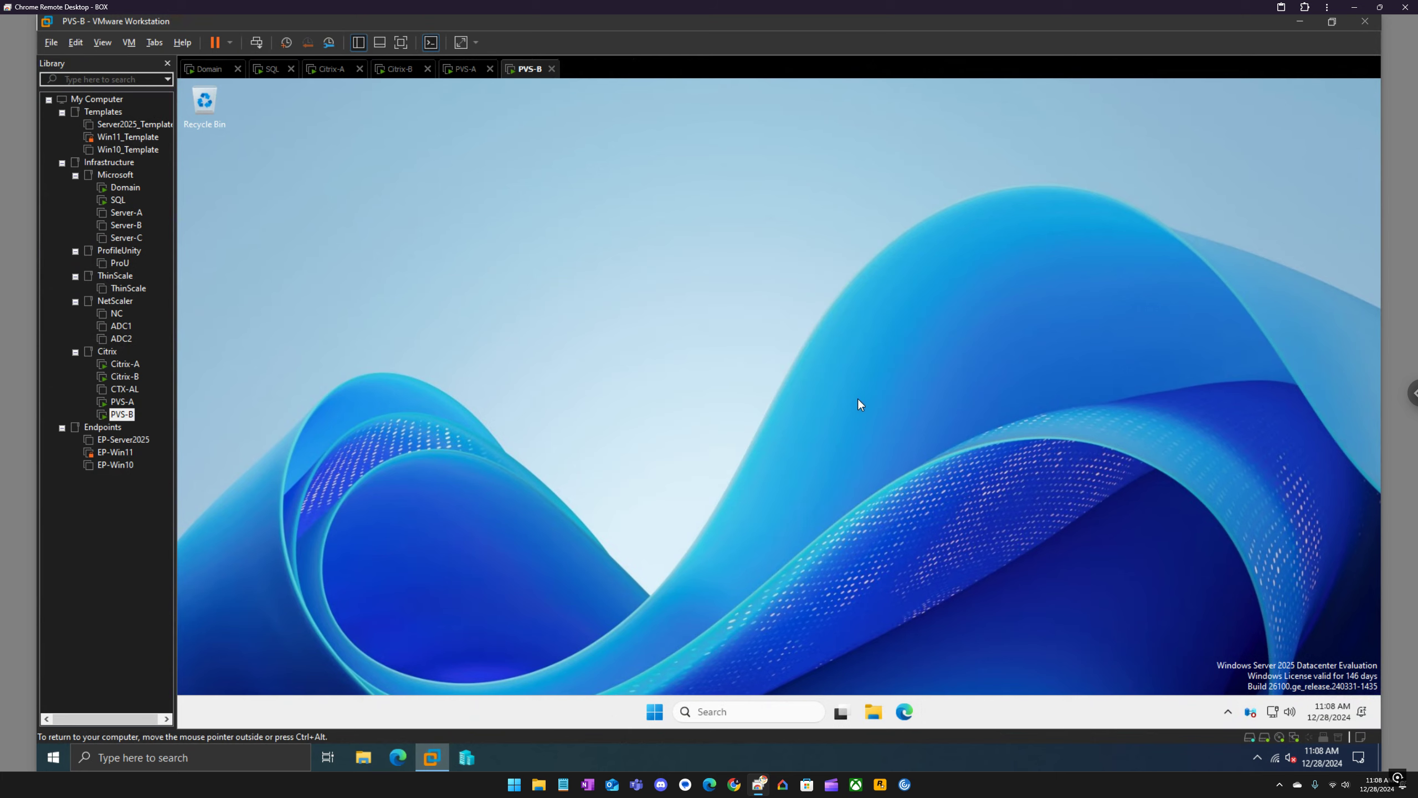
pyautogui.click(467, 71)
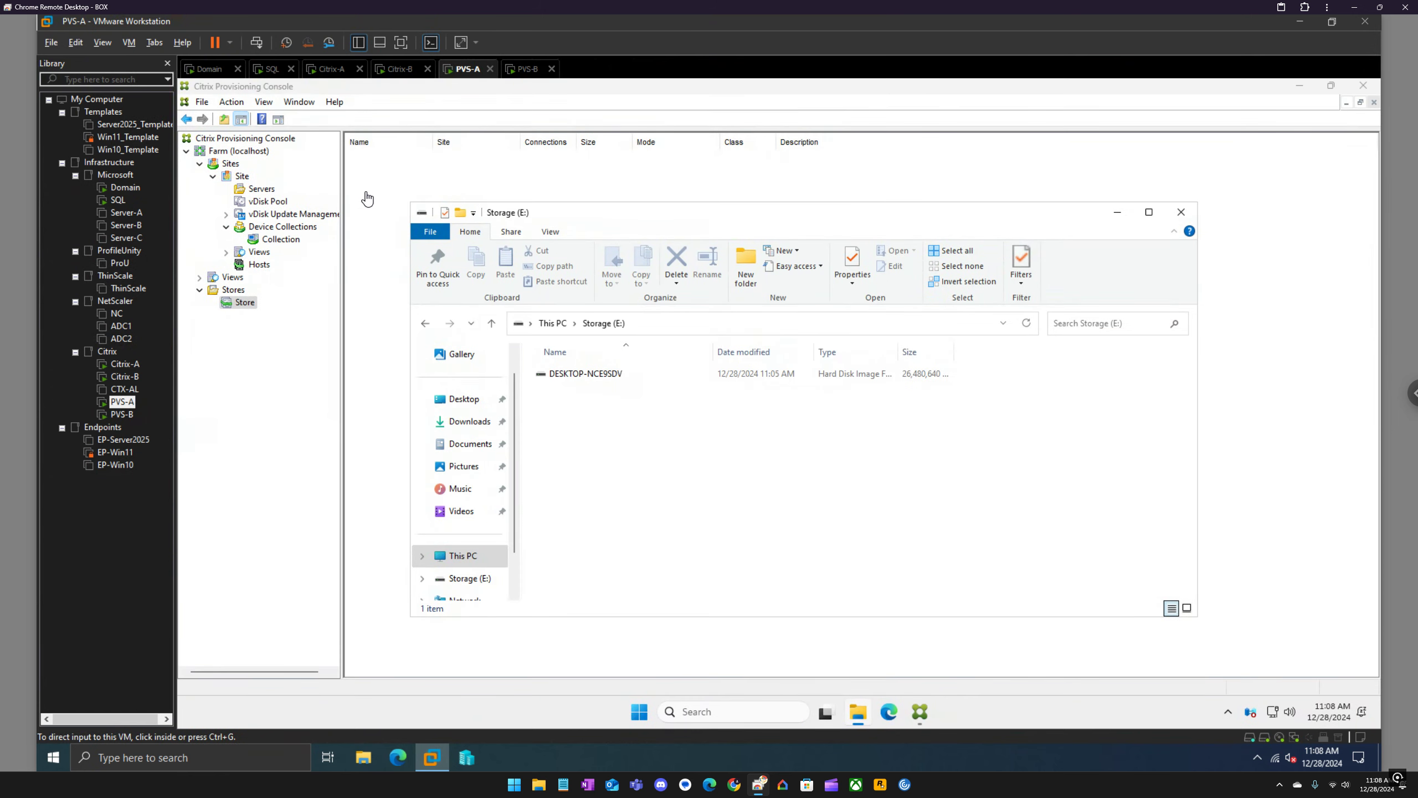
pyautogui.click(254, 191)
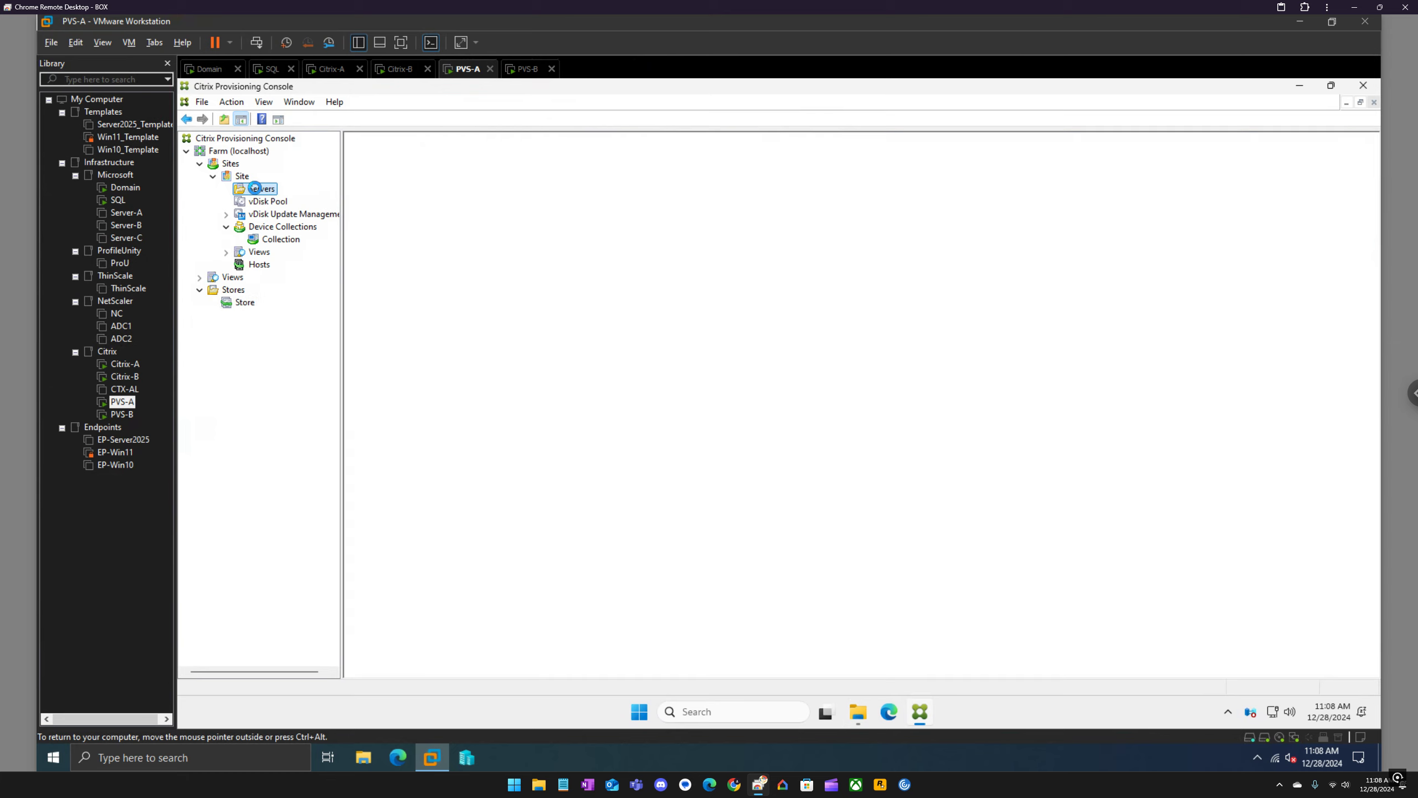
pyautogui.rightClick(255, 189)
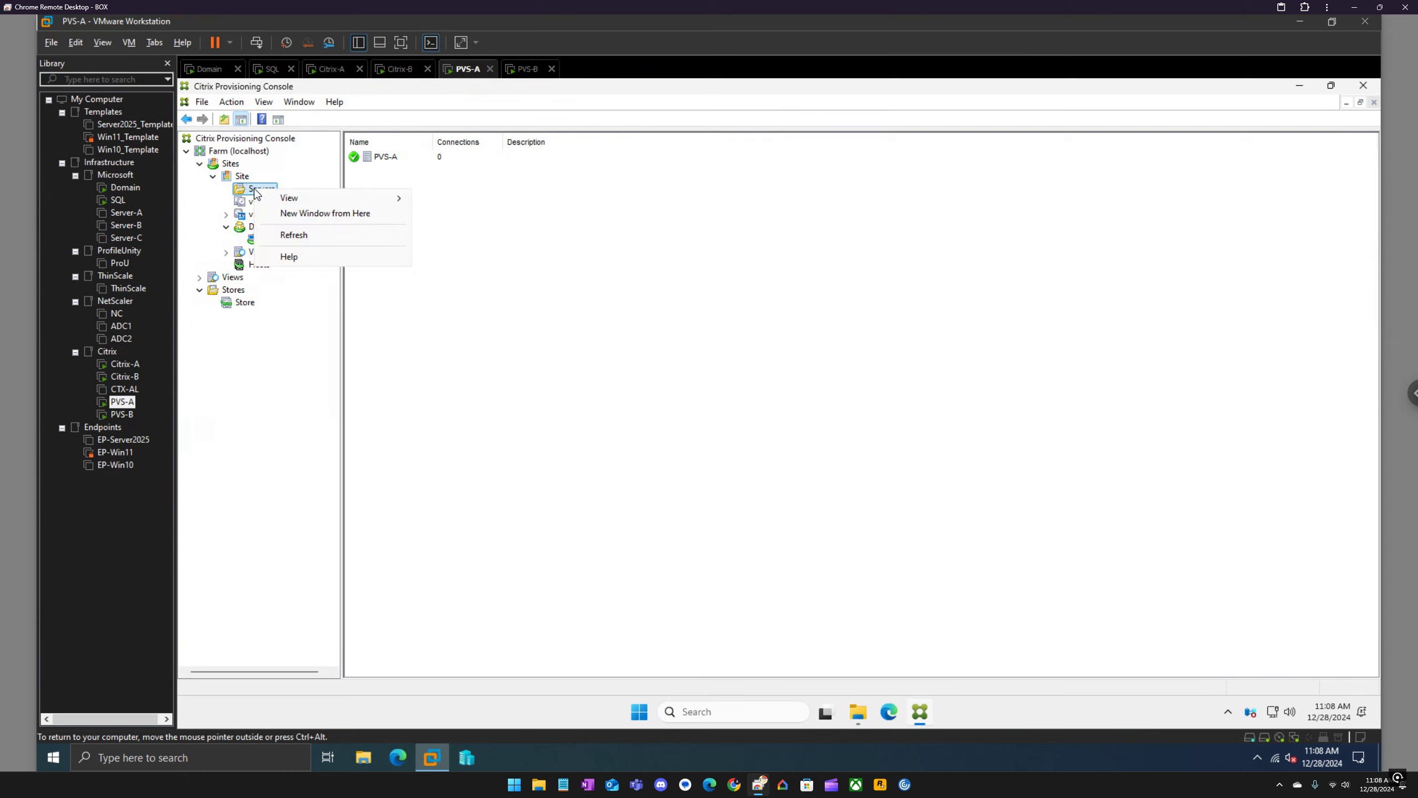
pyautogui.click(307, 235)
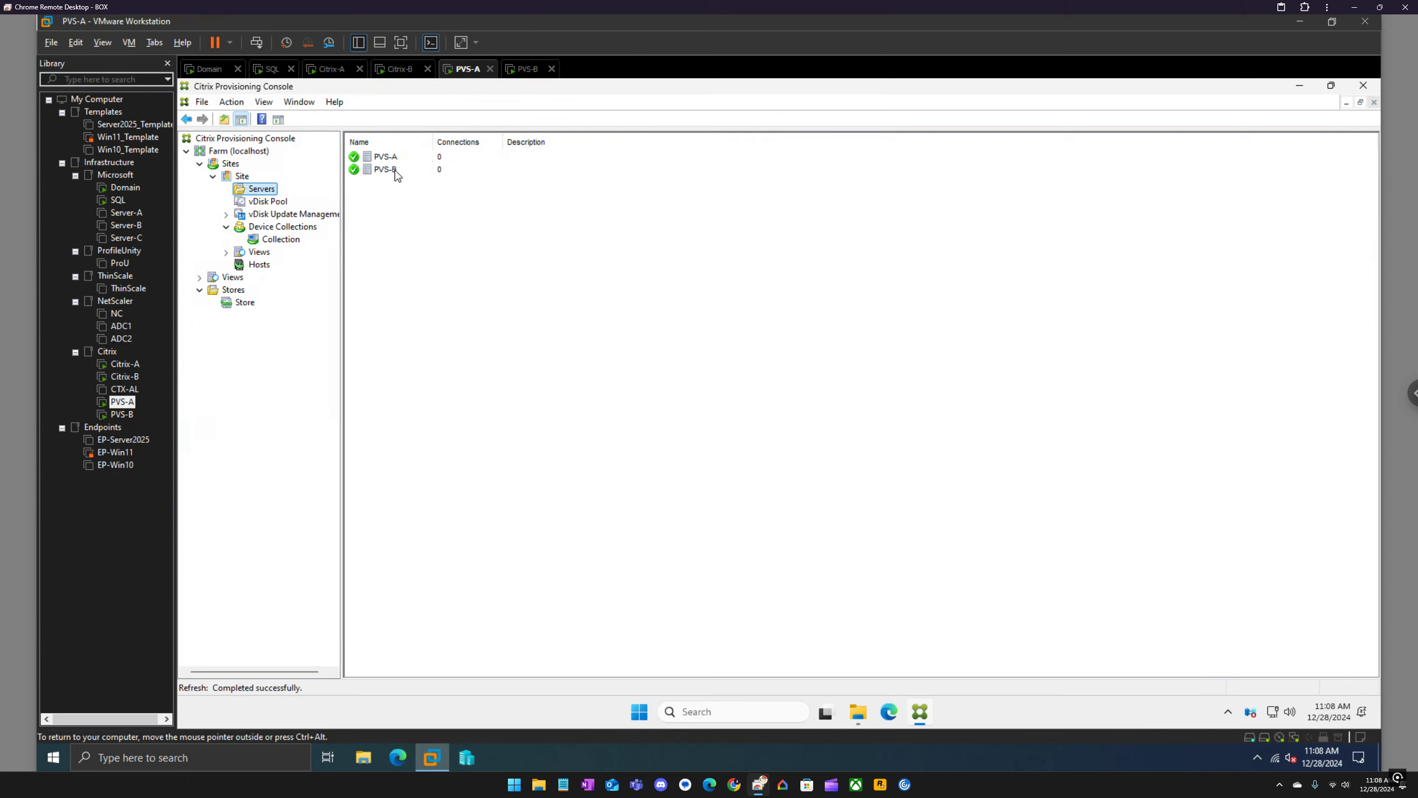
# Step: Switch the PVS-B virtual machine's CD/DVD drive from the Citrix Provisioning ISO to the physical drive
pyautogui.click(509, 76)
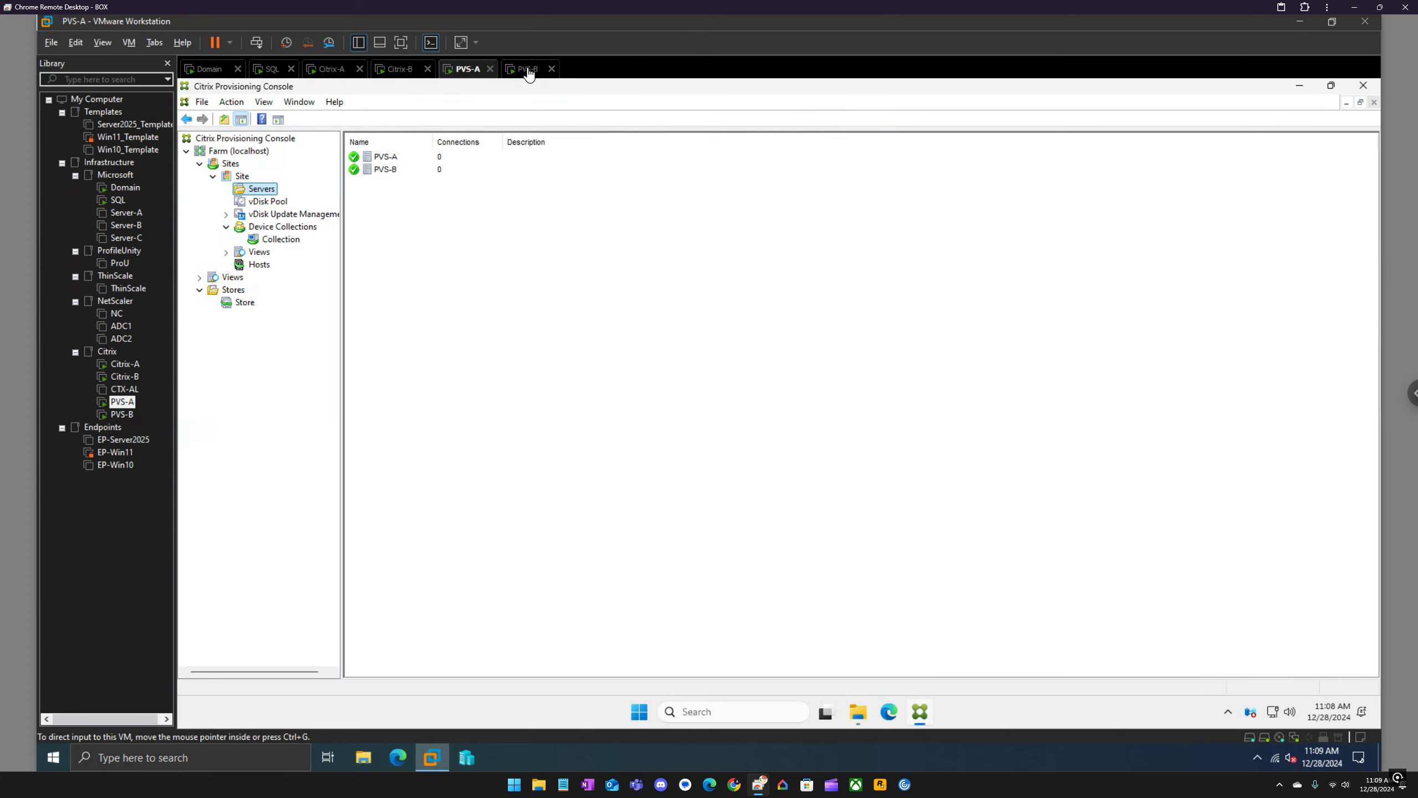
pyautogui.rightClick(526, 69)
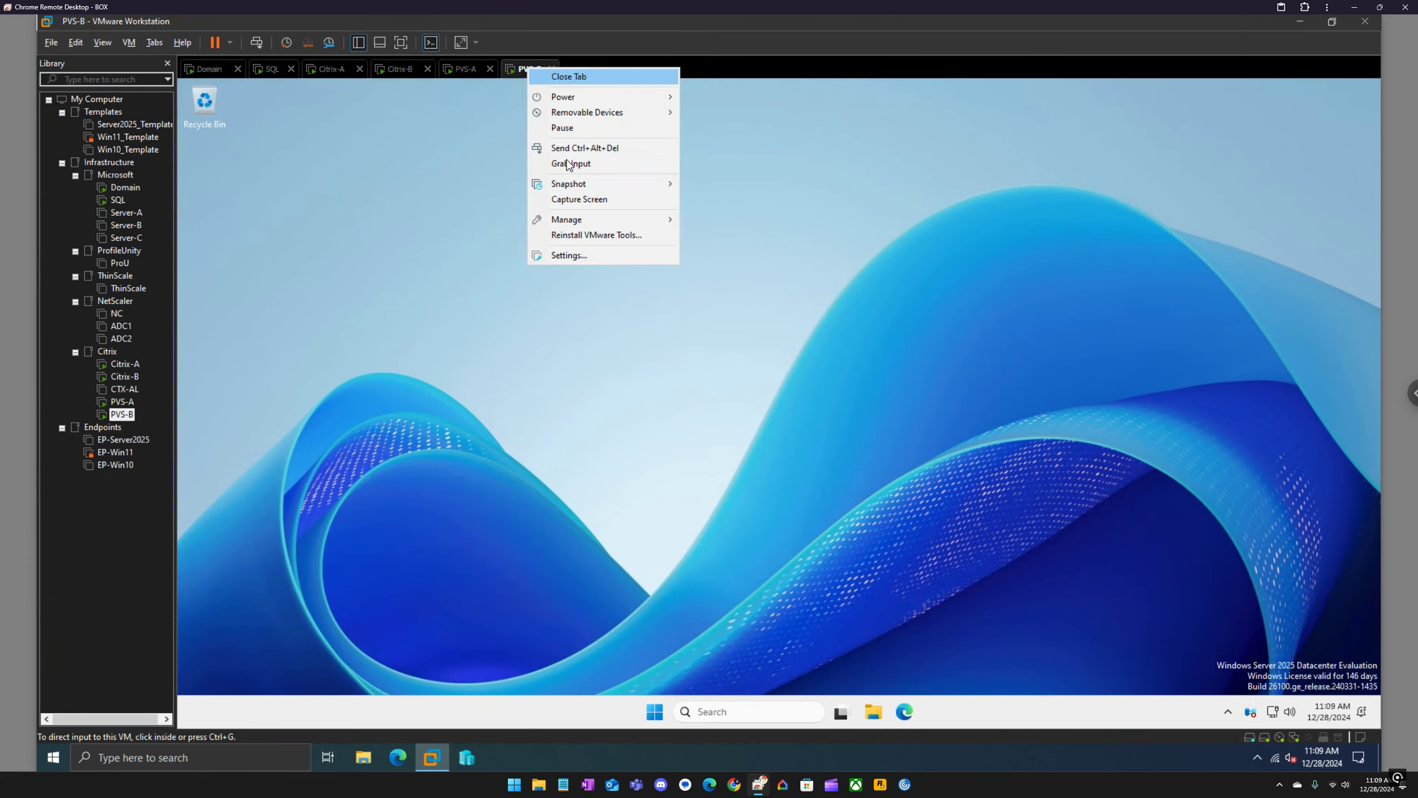
pyautogui.click(575, 257)
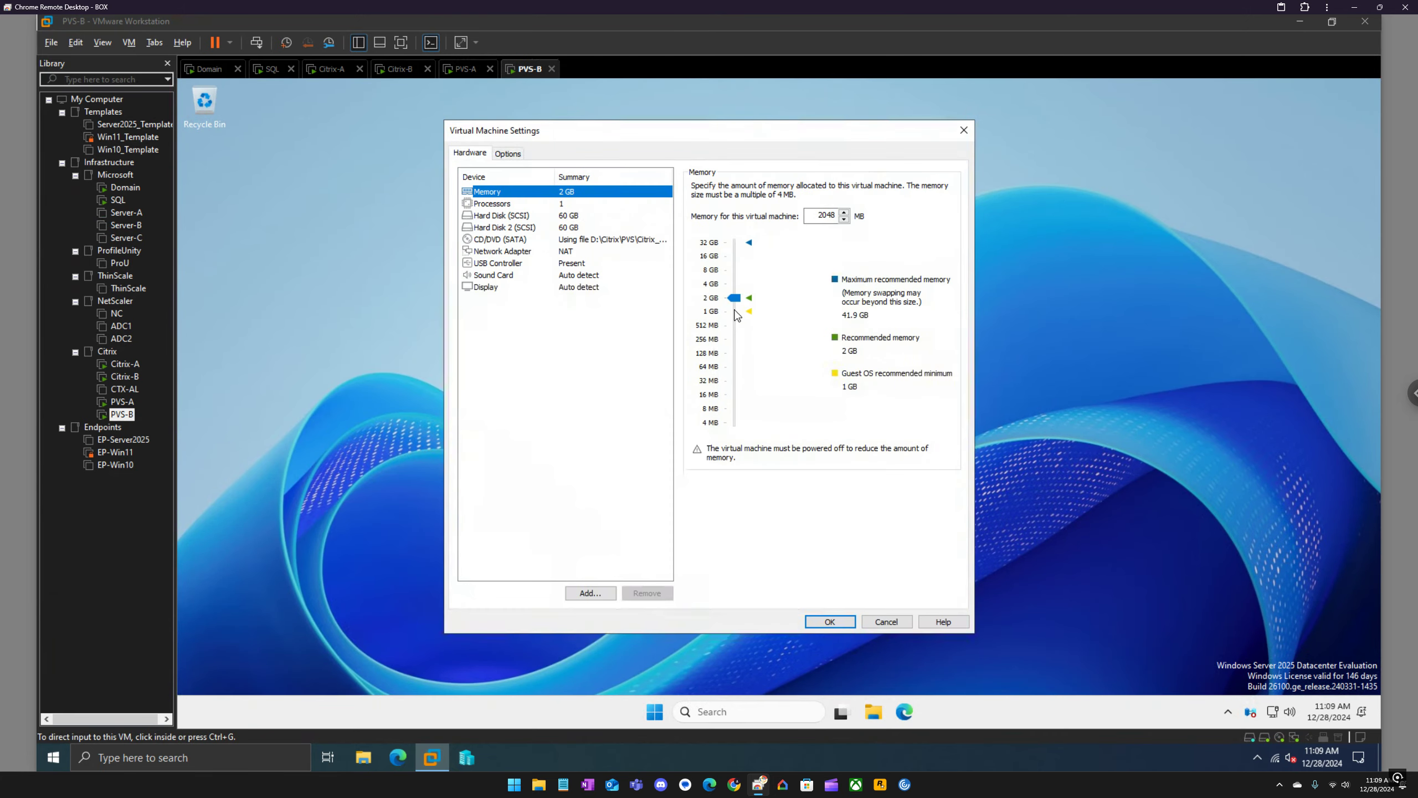
pyautogui.click(516, 240)
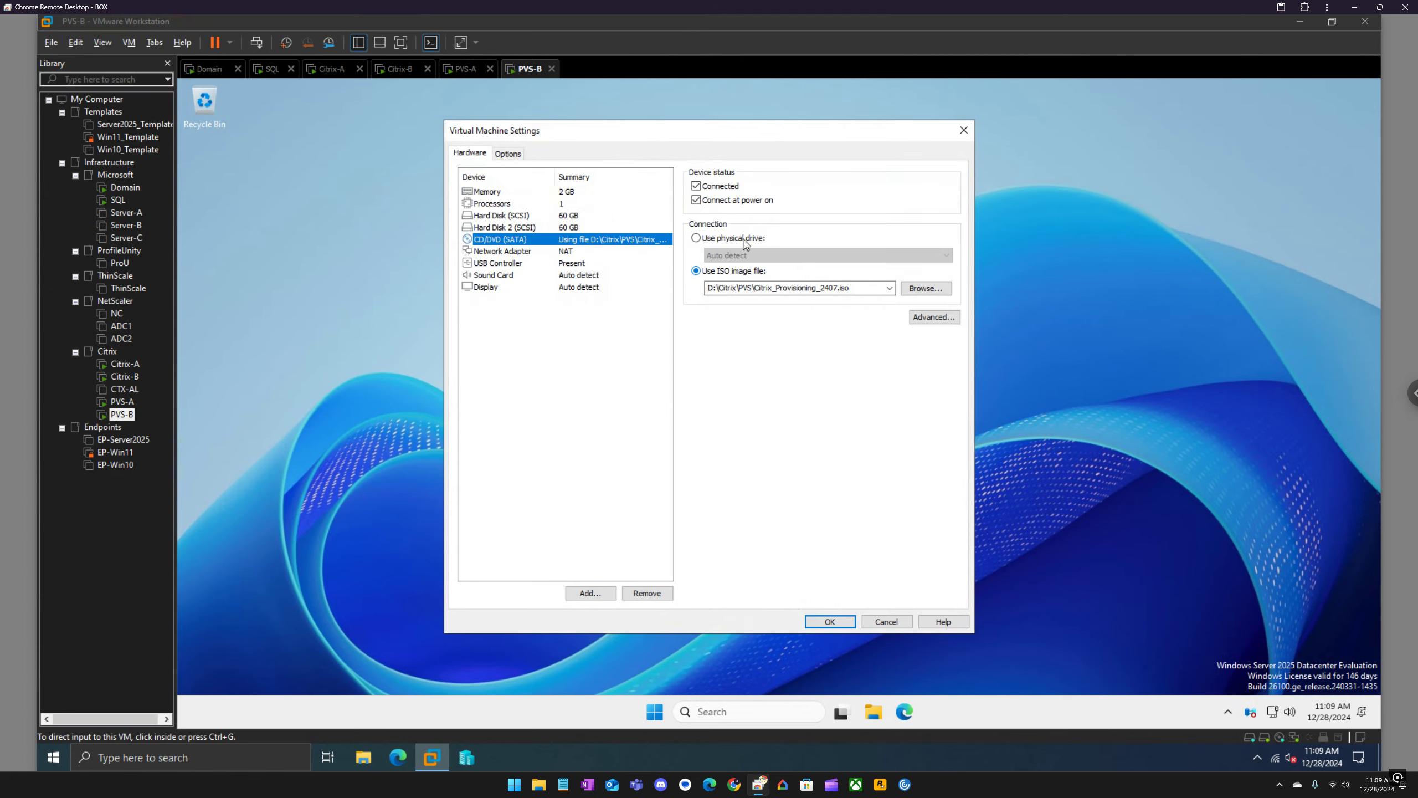
pyautogui.click(720, 238)
pyautogui.click(837, 621)
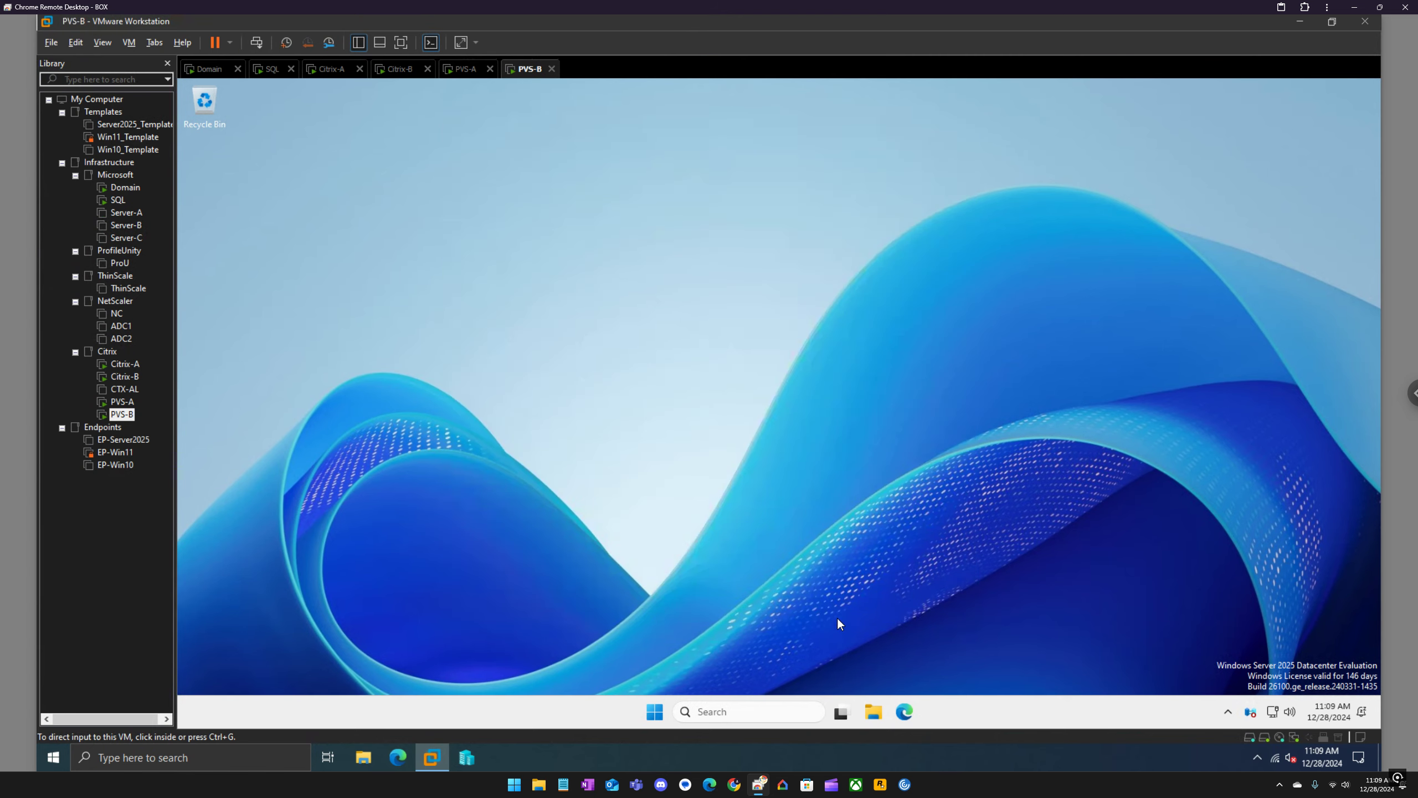
# Step: On PVS-A, check the Storage (E:) drive and search the Store for existing vDisks to import, using server PVS-A
pyautogui.click(463, 69)
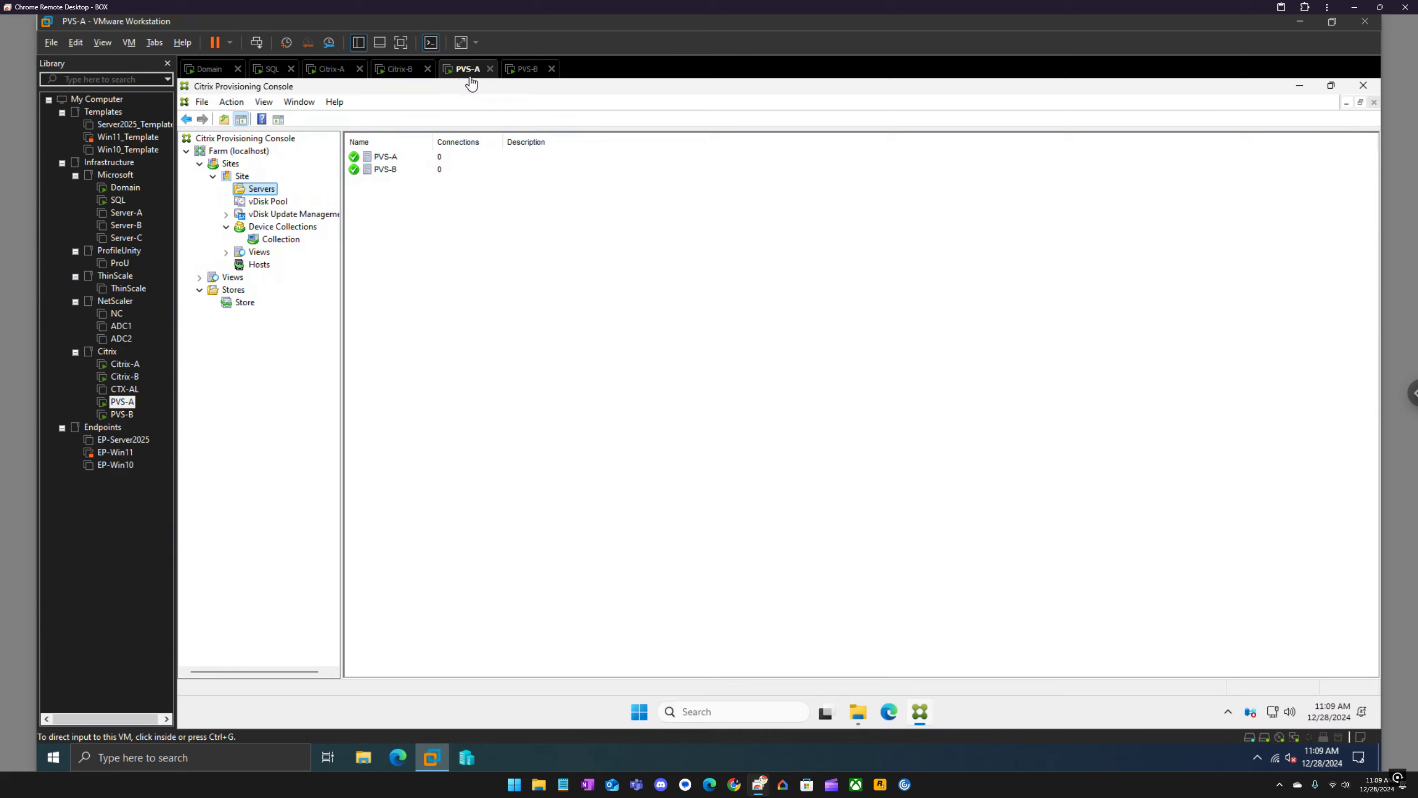
pyautogui.click(864, 716)
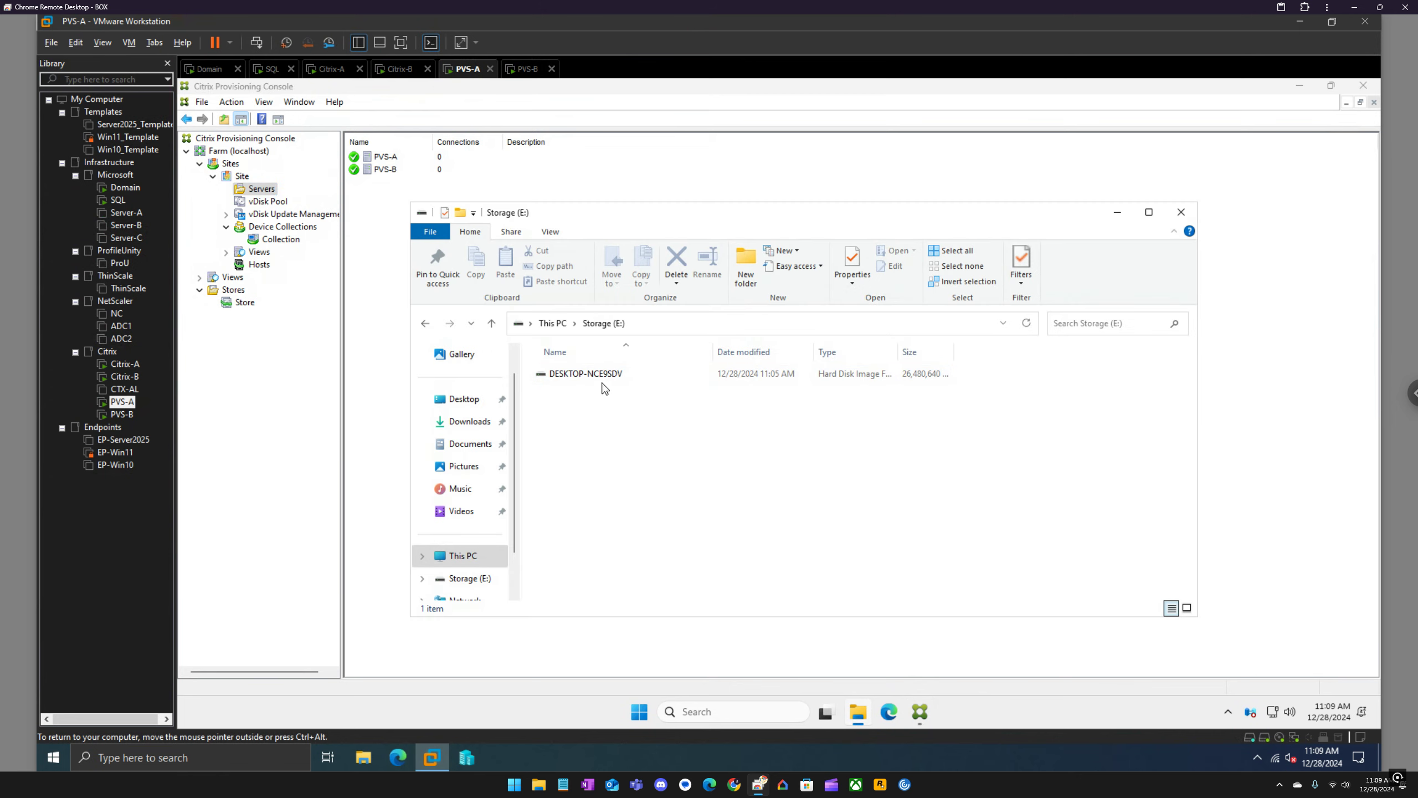
pyautogui.click(246, 305)
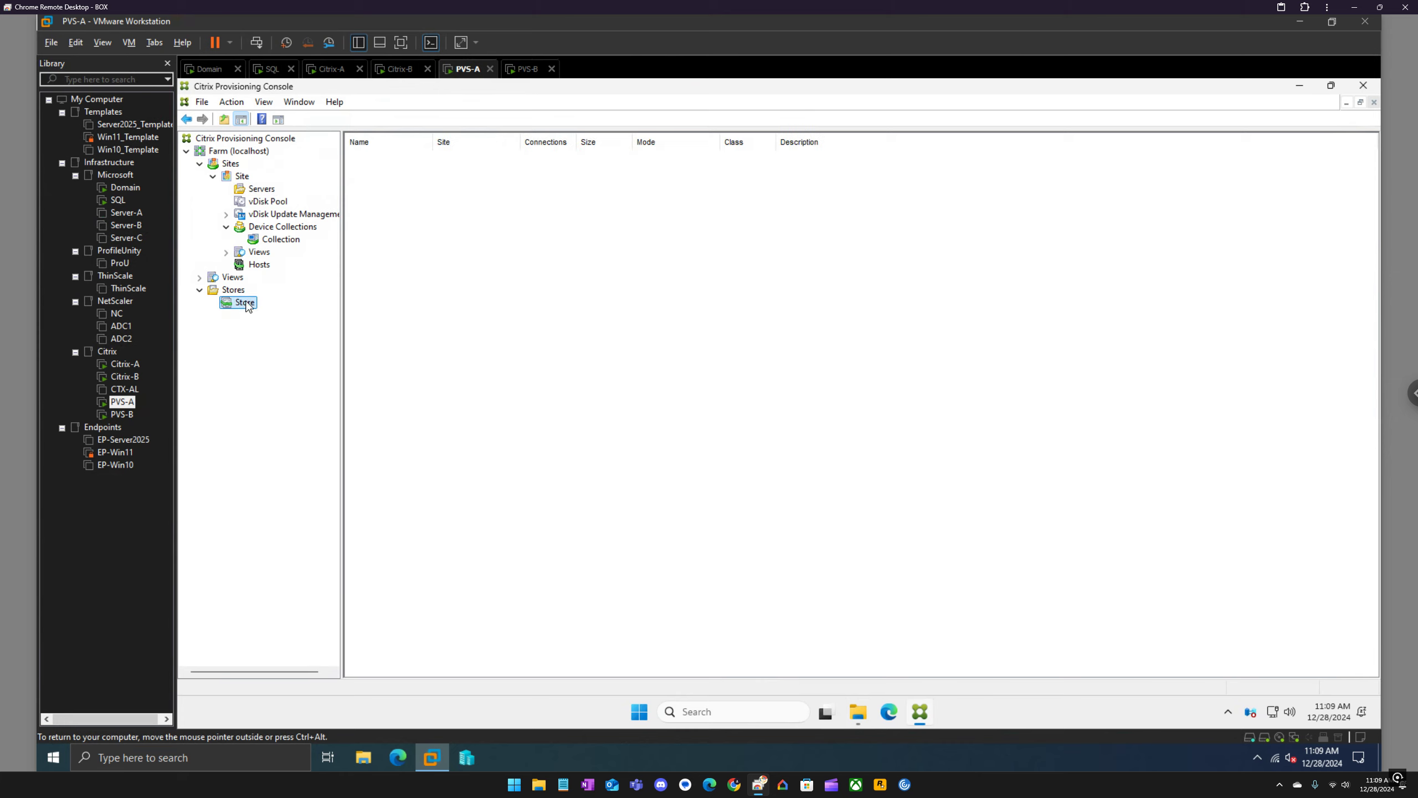
pyautogui.rightClick(248, 307)
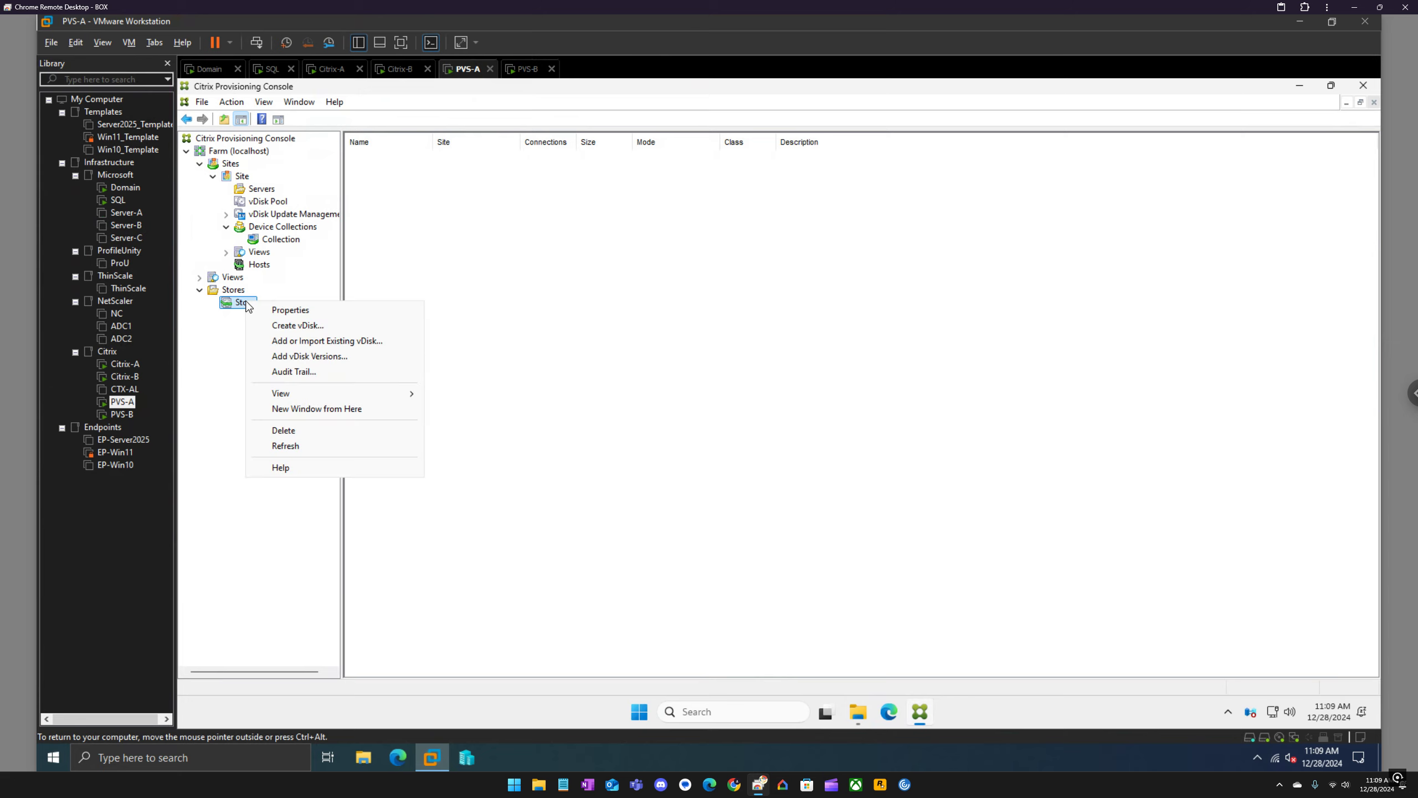
pyautogui.click(296, 343)
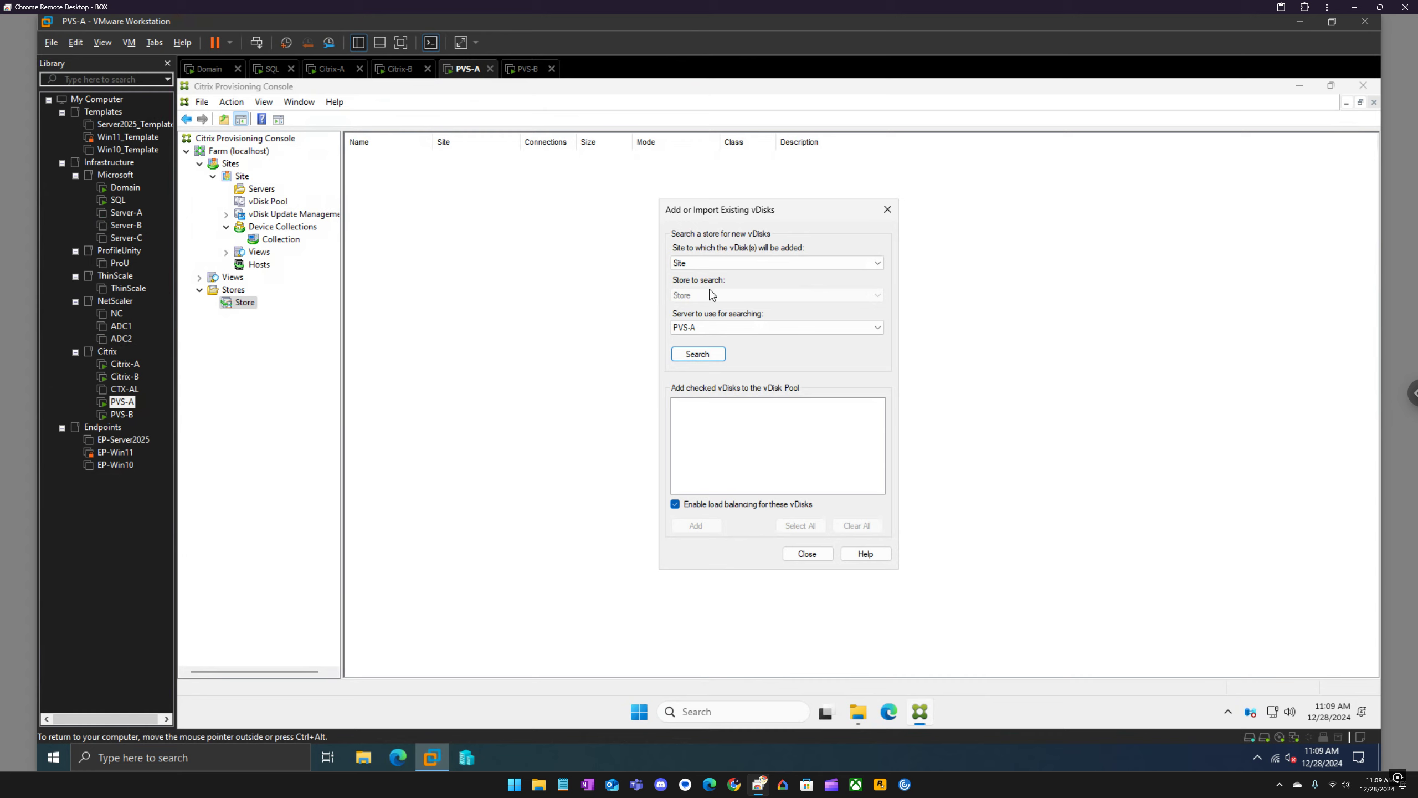
pyautogui.click(700, 355)
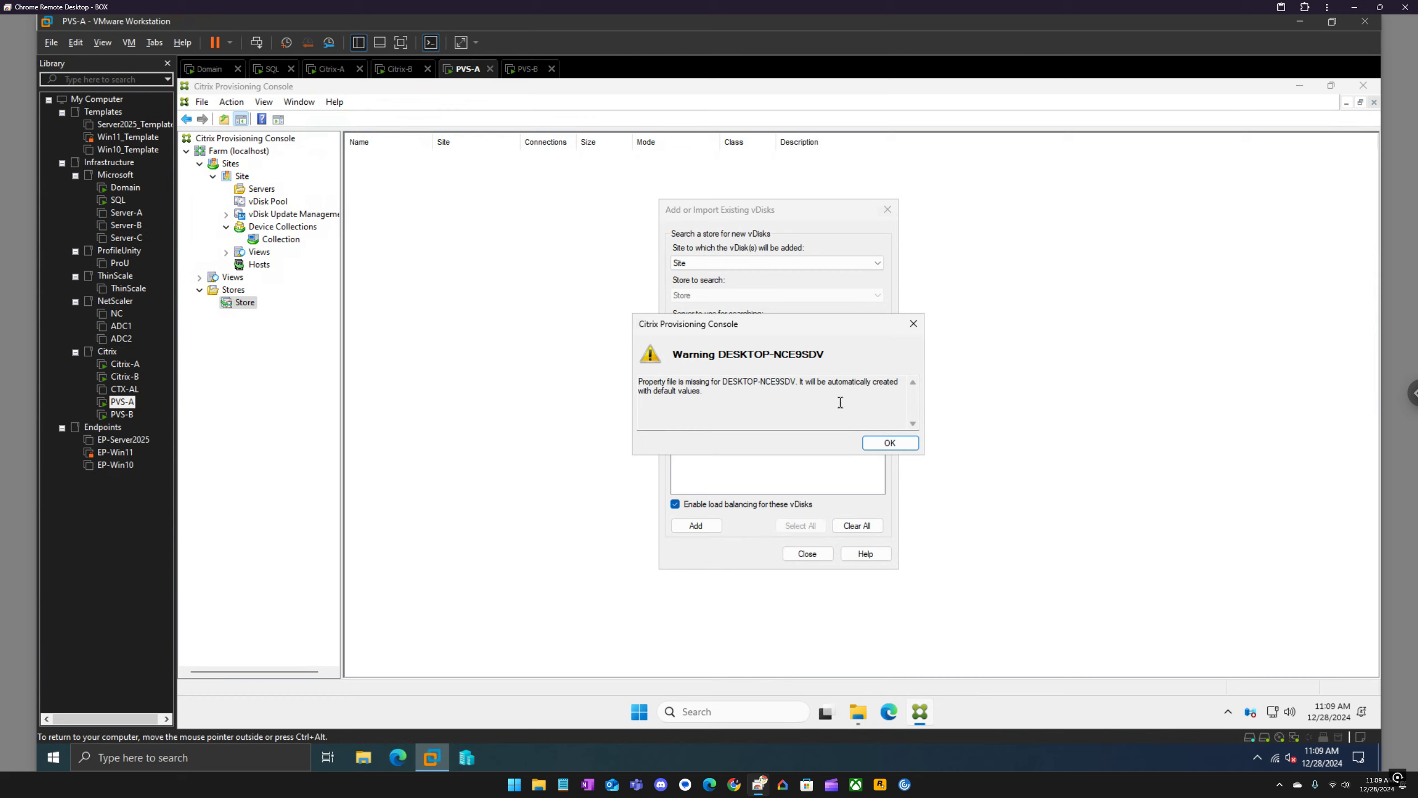
pyautogui.click(895, 443)
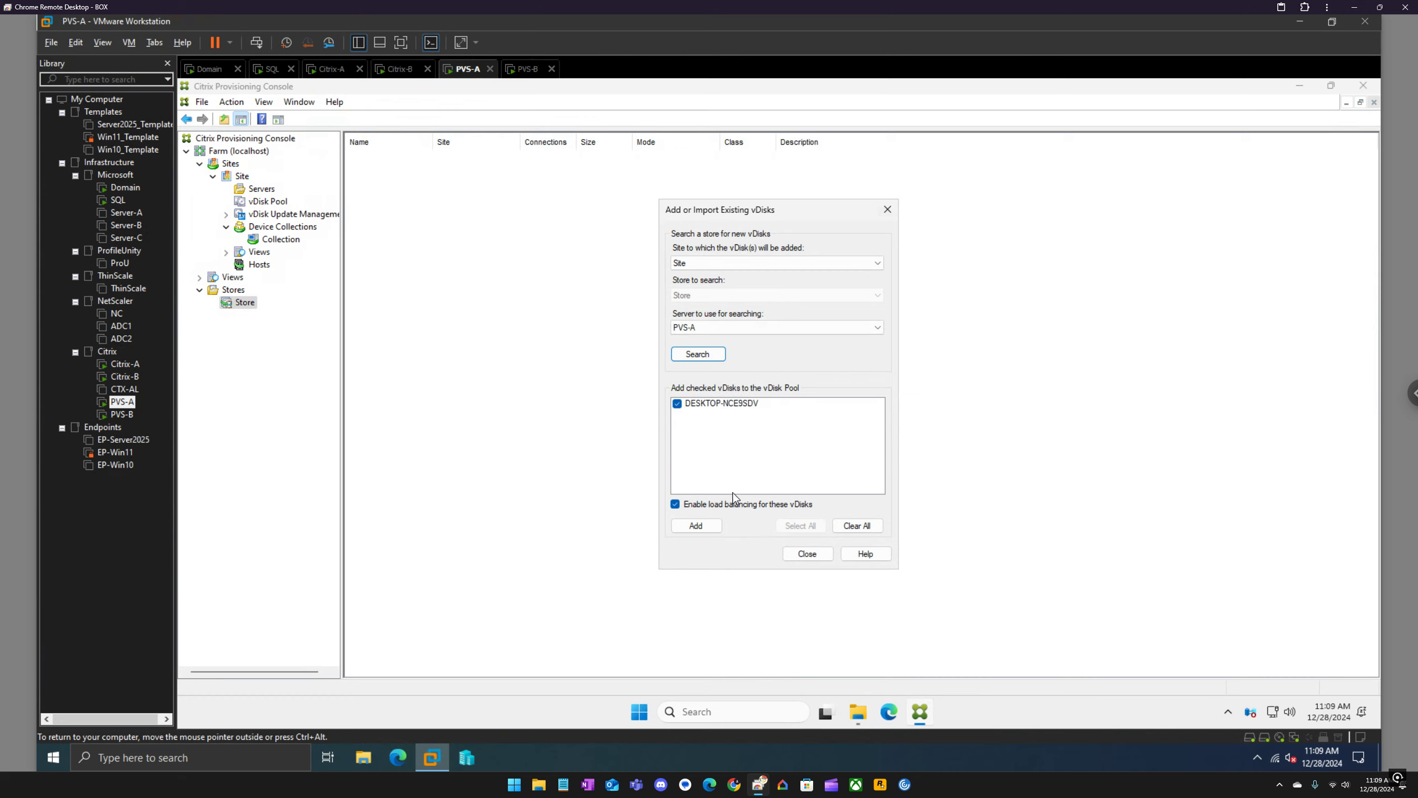
# Step: Add the DESKTOP-NCE9SDV vDisk to the vDisk pool with load balancing disabled, checking the Storage (E:) folder for its property file
pyautogui.click(676, 506)
pyautogui.click(697, 526)
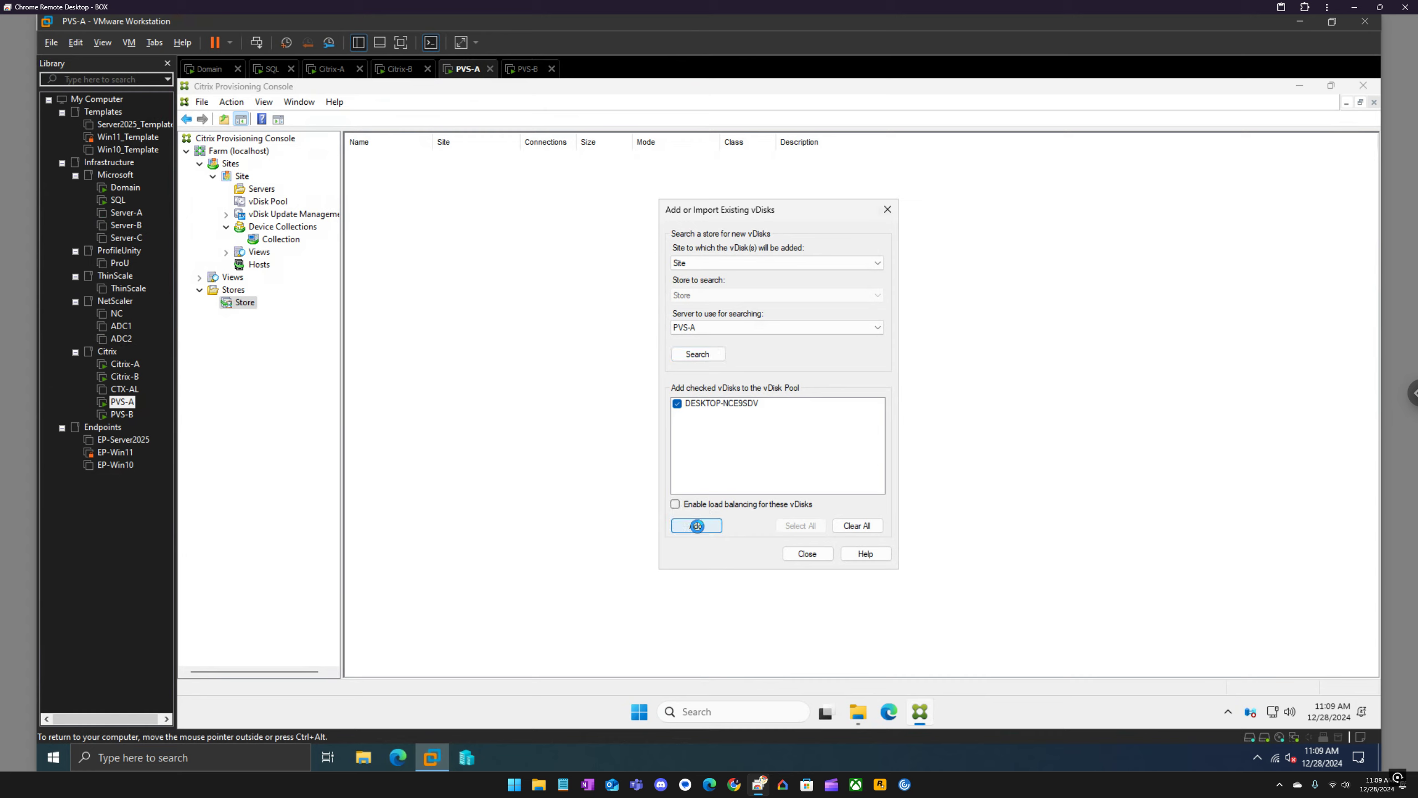
pyautogui.click(860, 719)
pyautogui.click(1027, 326)
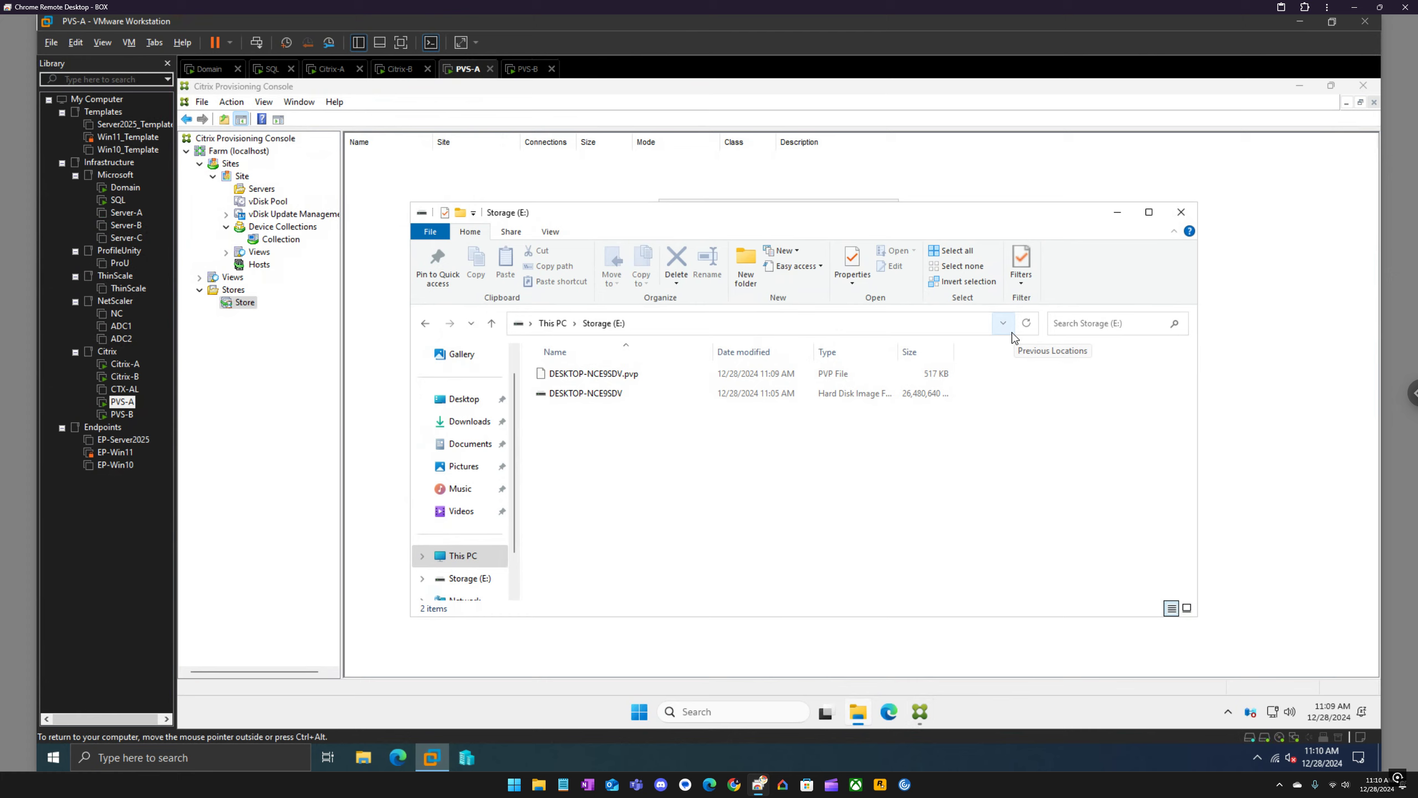
pyautogui.click(1117, 213)
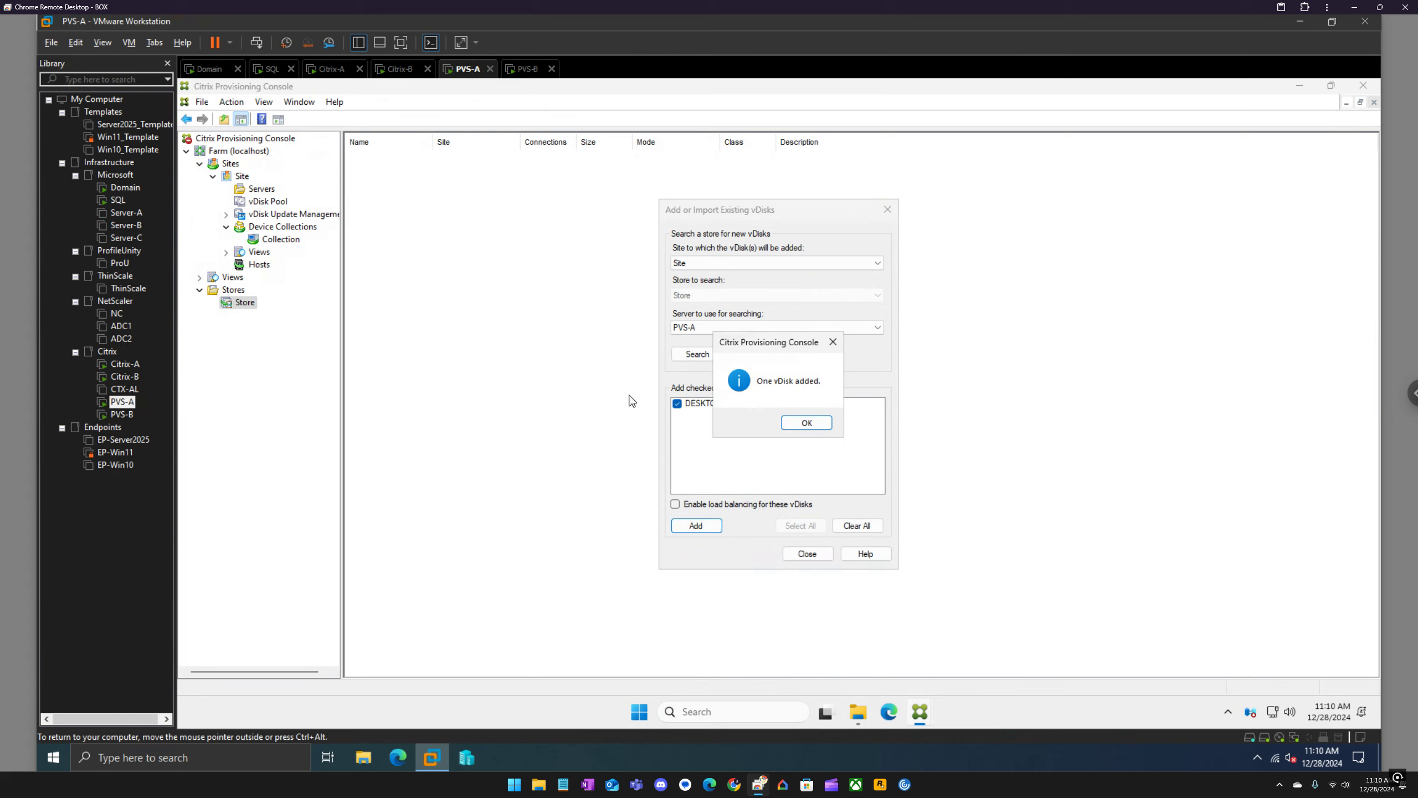
pyautogui.click(806, 422)
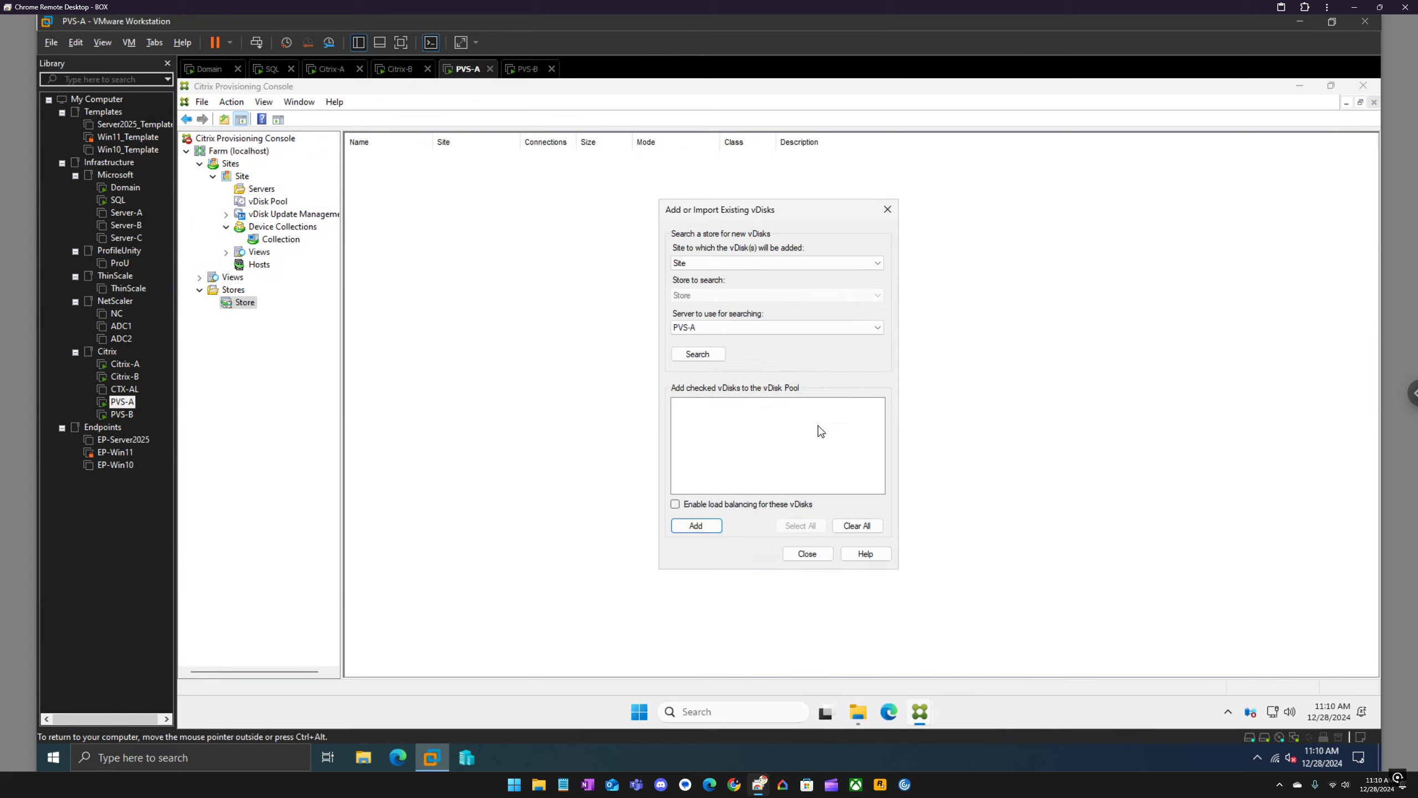
pyautogui.click(821, 554)
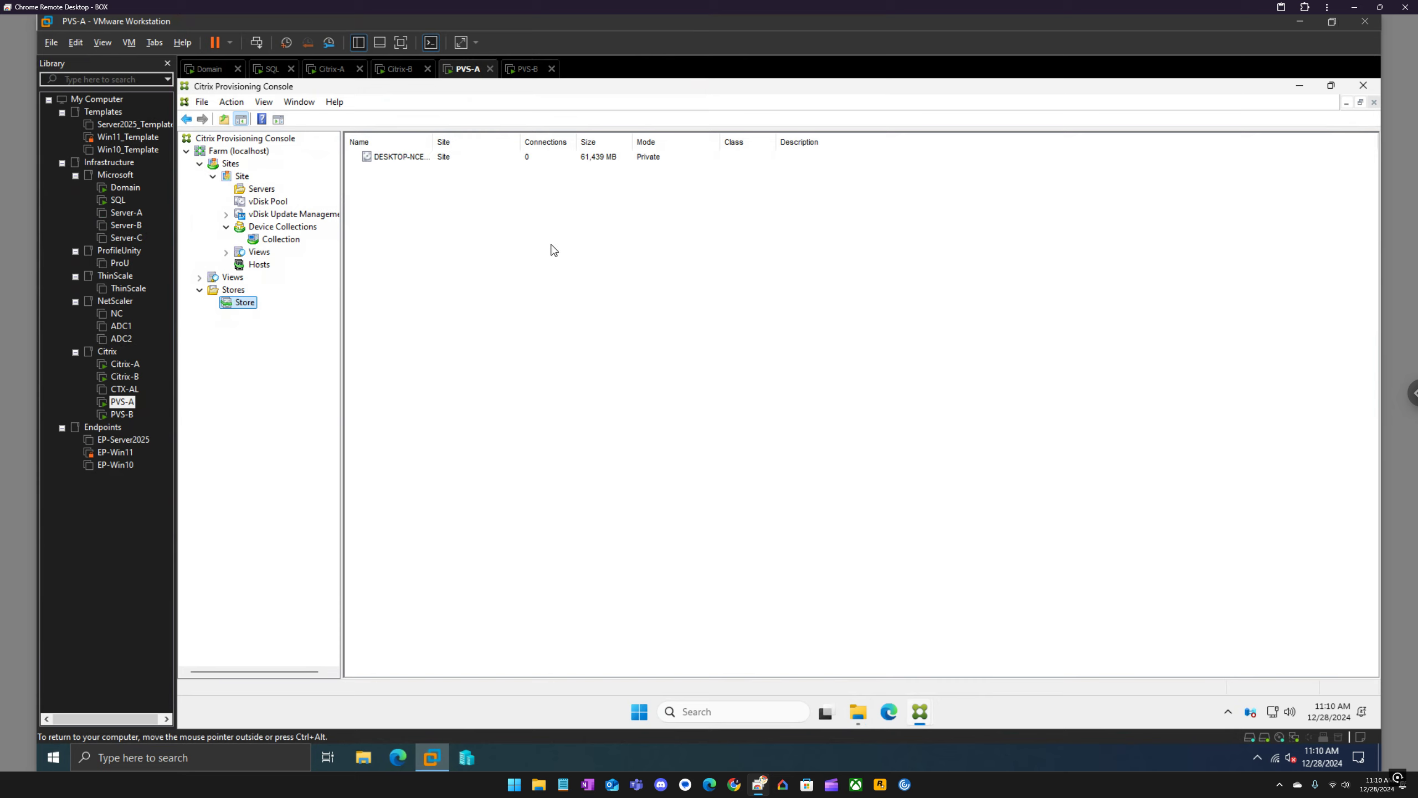
# Step: View the site's vDisk Pool and widen the Name column to show the full vDisk name
pyautogui.click(279, 202)
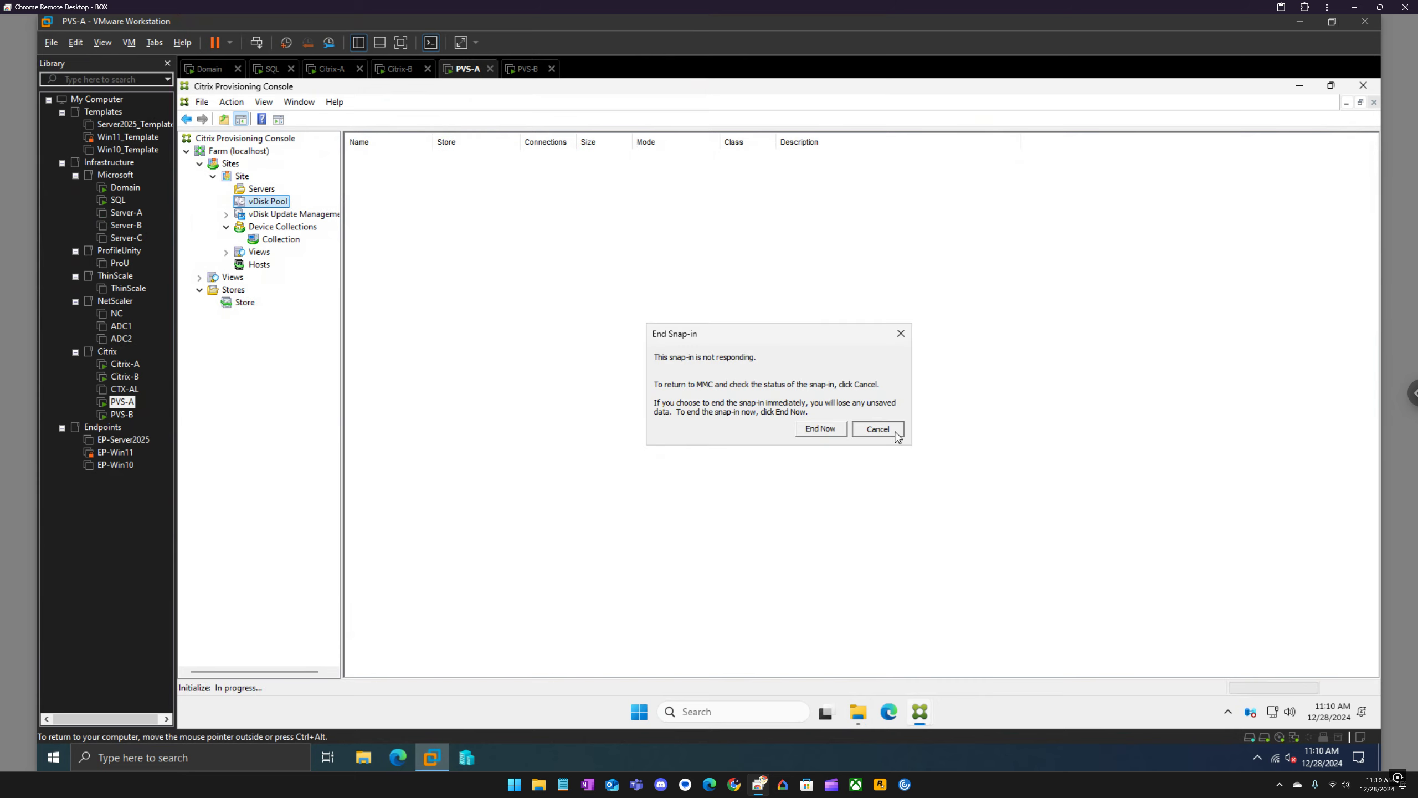
pyautogui.click(877, 429)
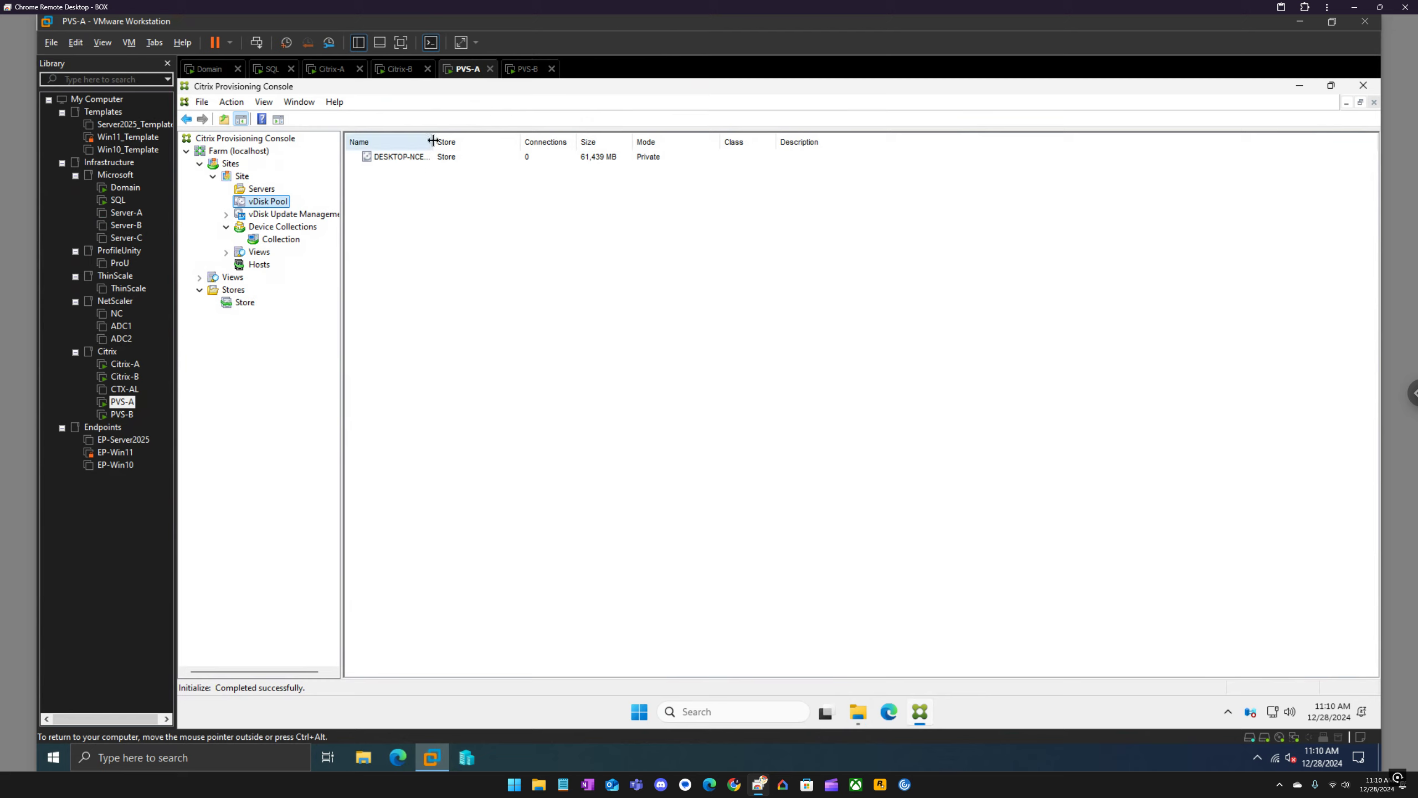
pyautogui.moveTo(434, 144); pyautogui.dragTo(475, 144)
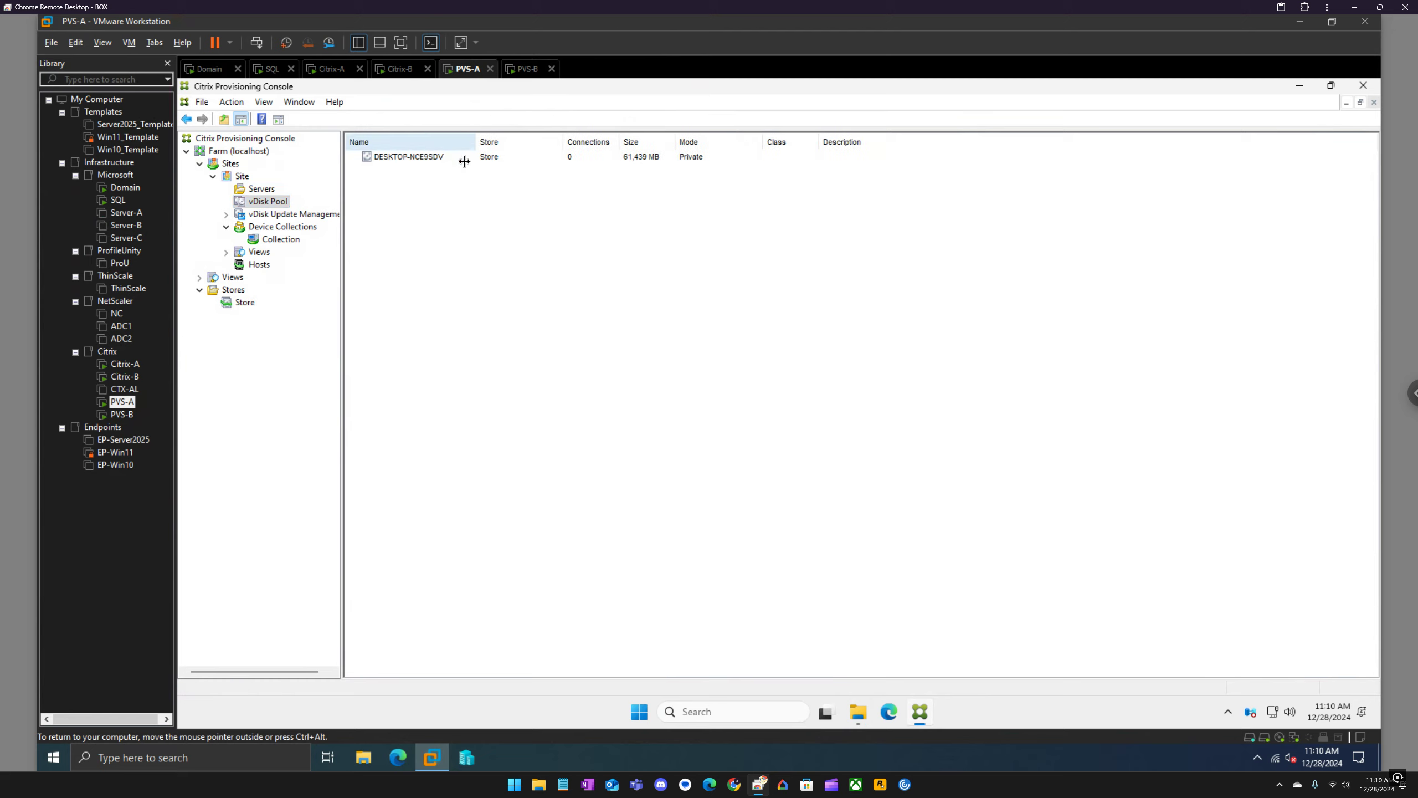
# Step: Set the Store vDisk's access mode to Standard Image (multi-device, read-only access) and its cache type to Cache in device RAM with overflow on hard disk
pyautogui.click(250, 303)
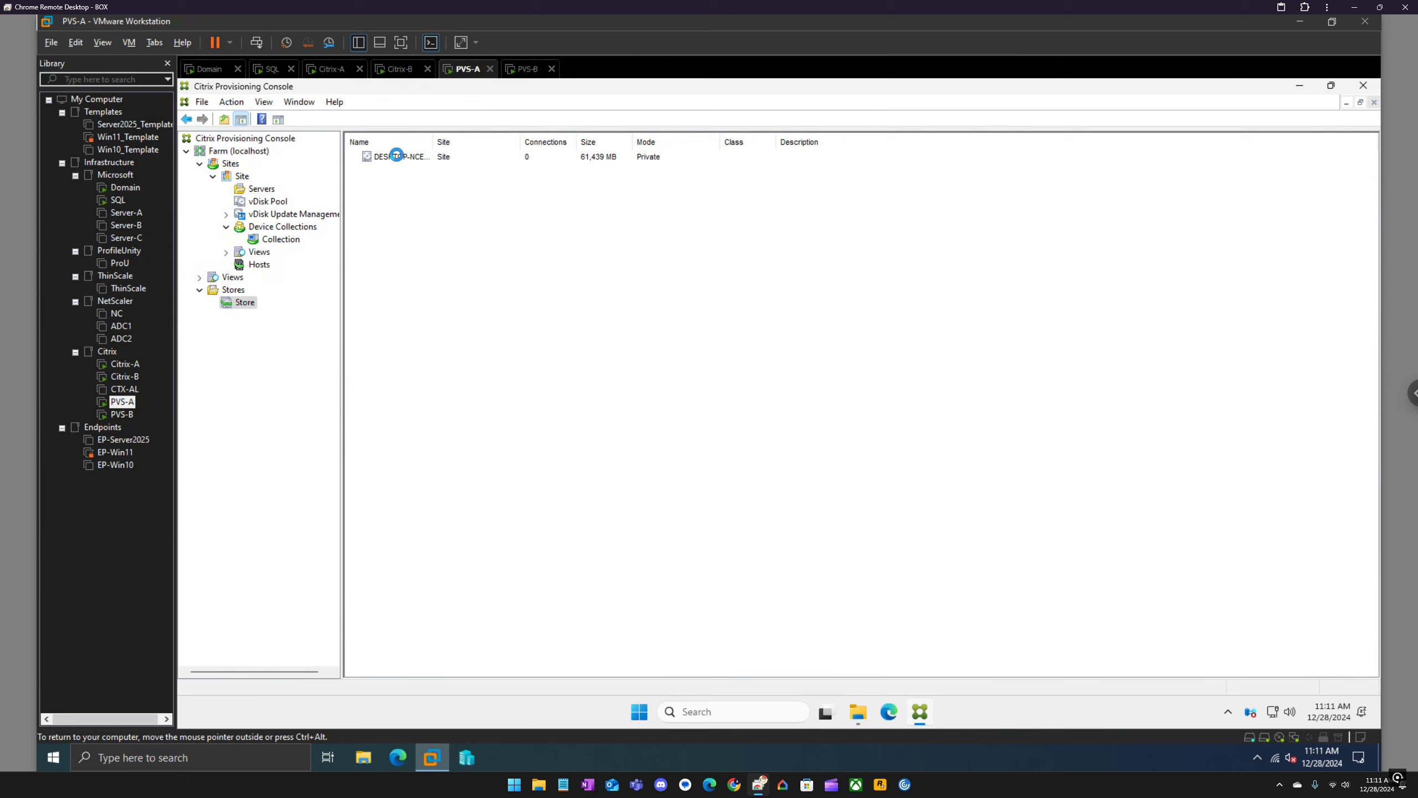
pyautogui.rightClick(396, 155)
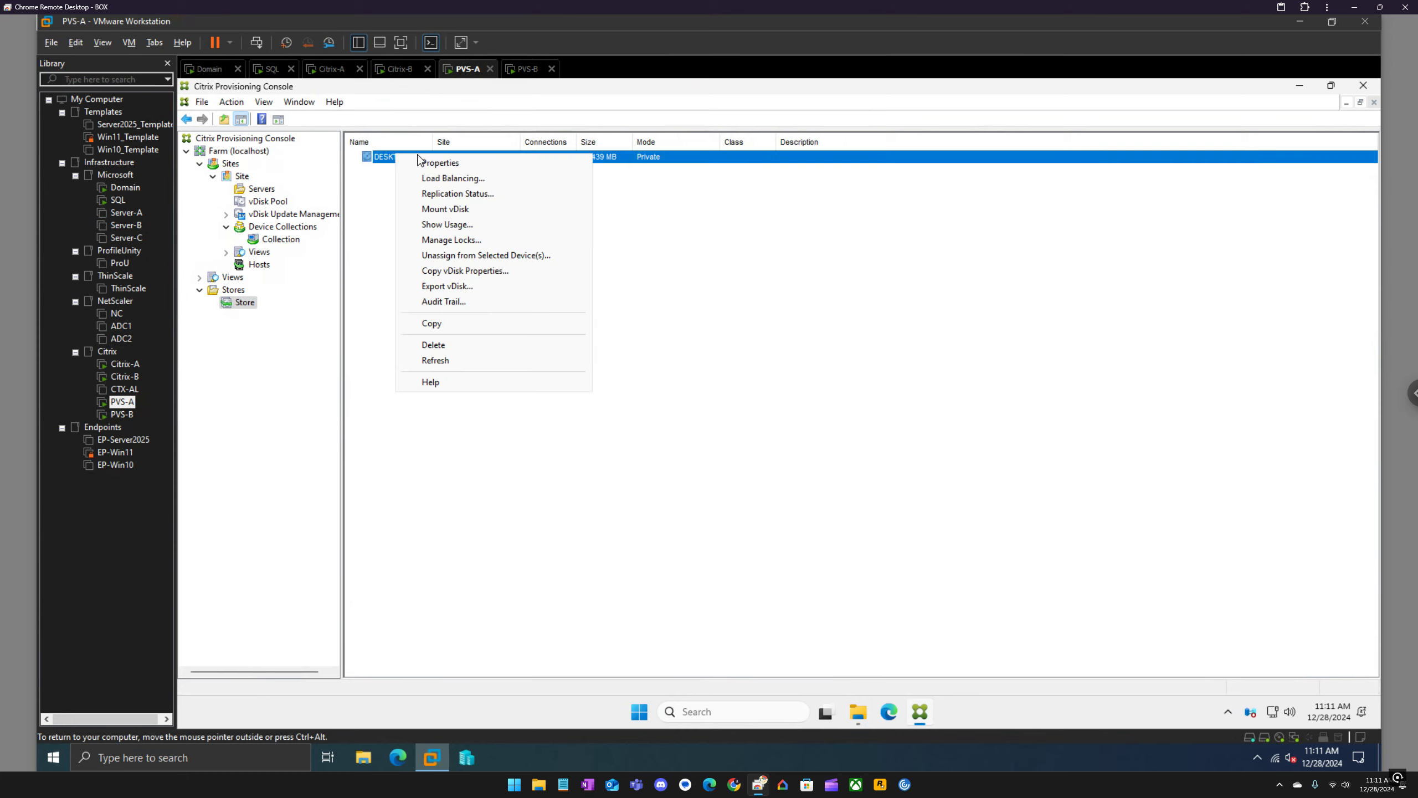
pyautogui.click(435, 165)
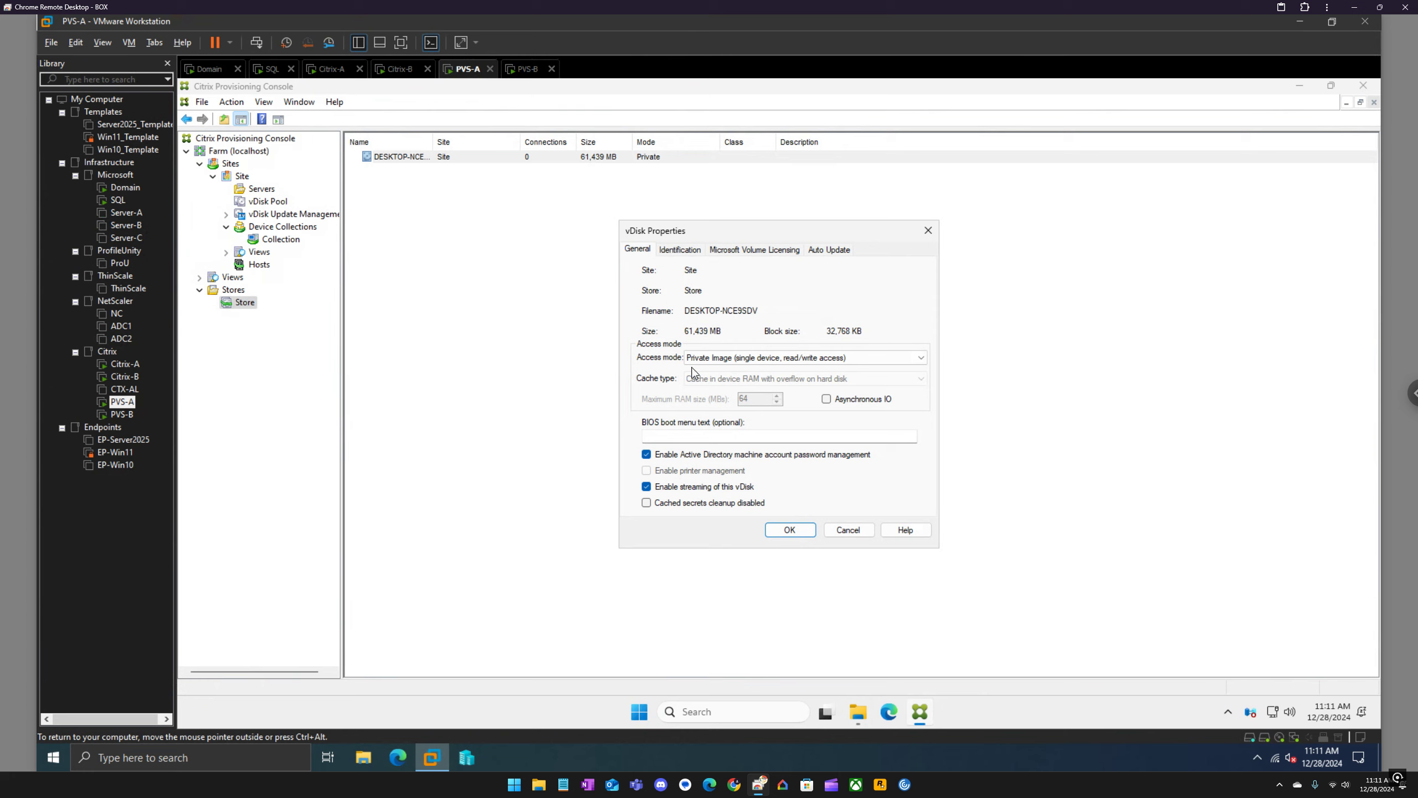
pyautogui.click(738, 359)
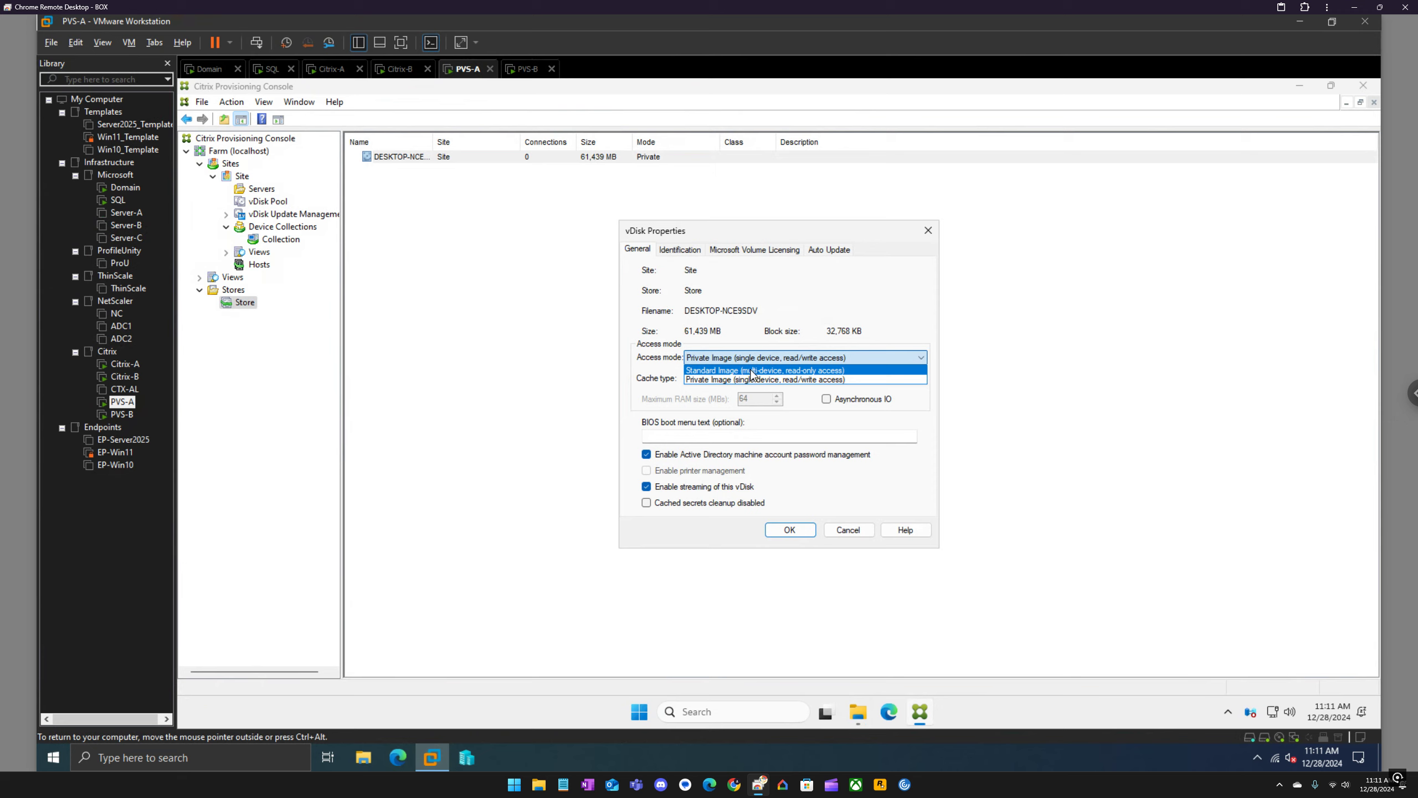
pyautogui.click(752, 371)
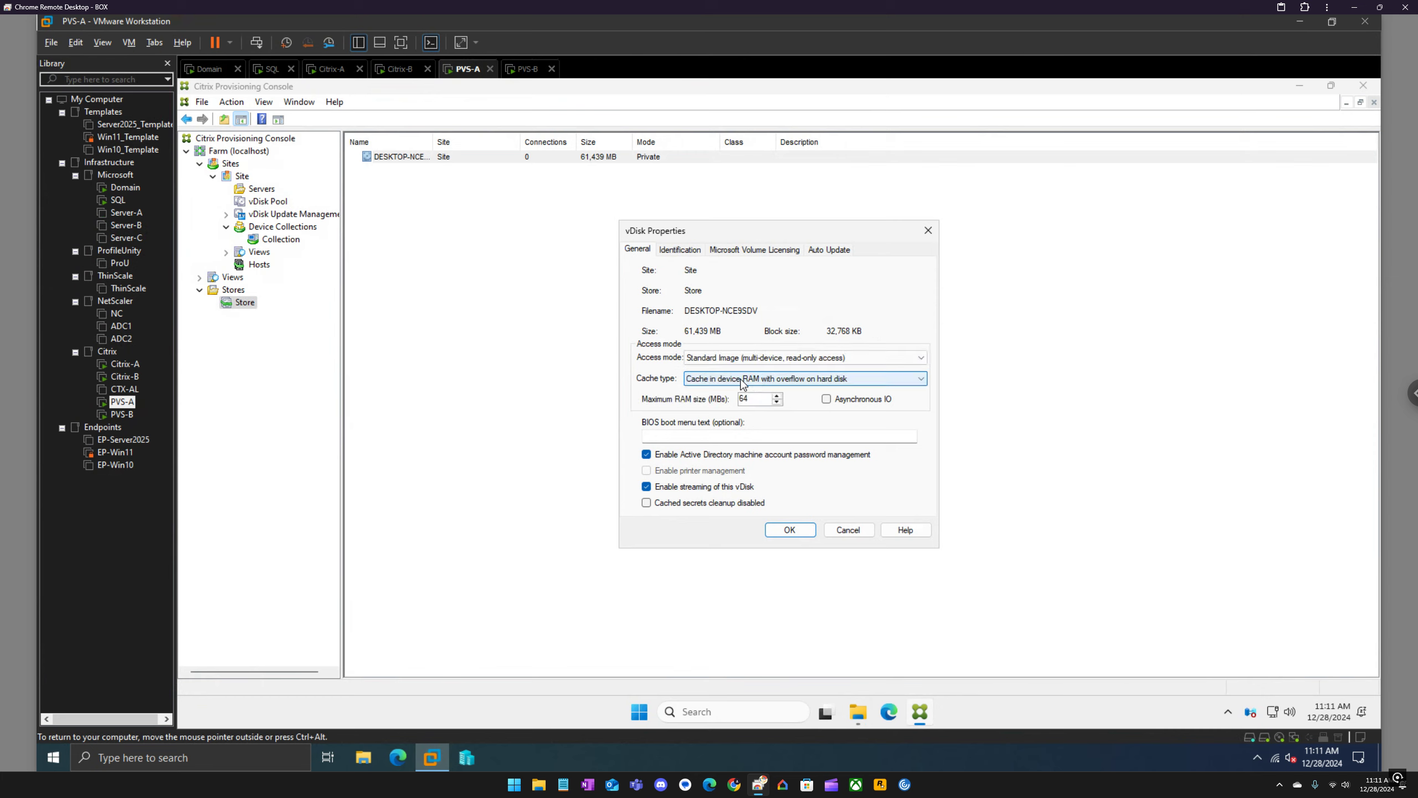
pyautogui.click(742, 380)
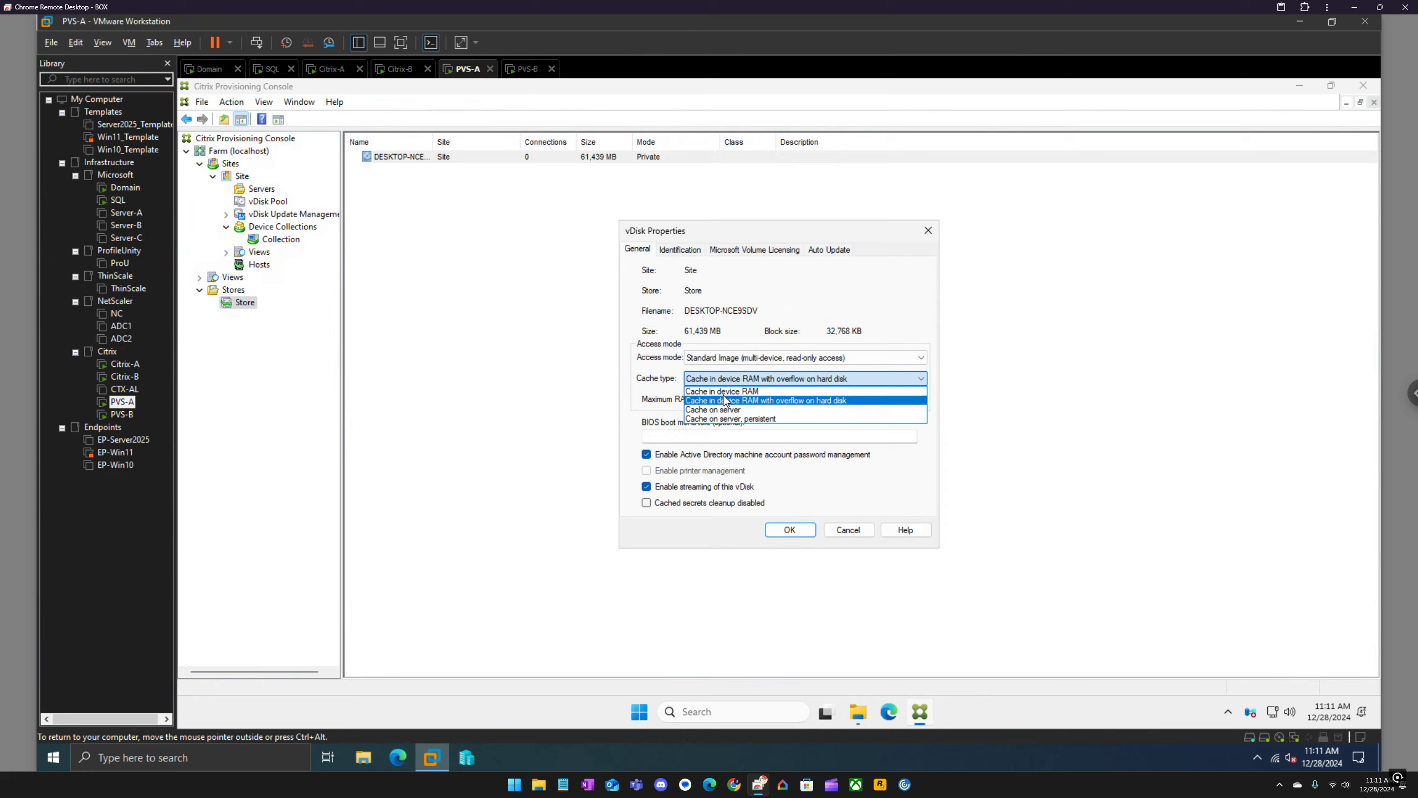
pyautogui.click(760, 401)
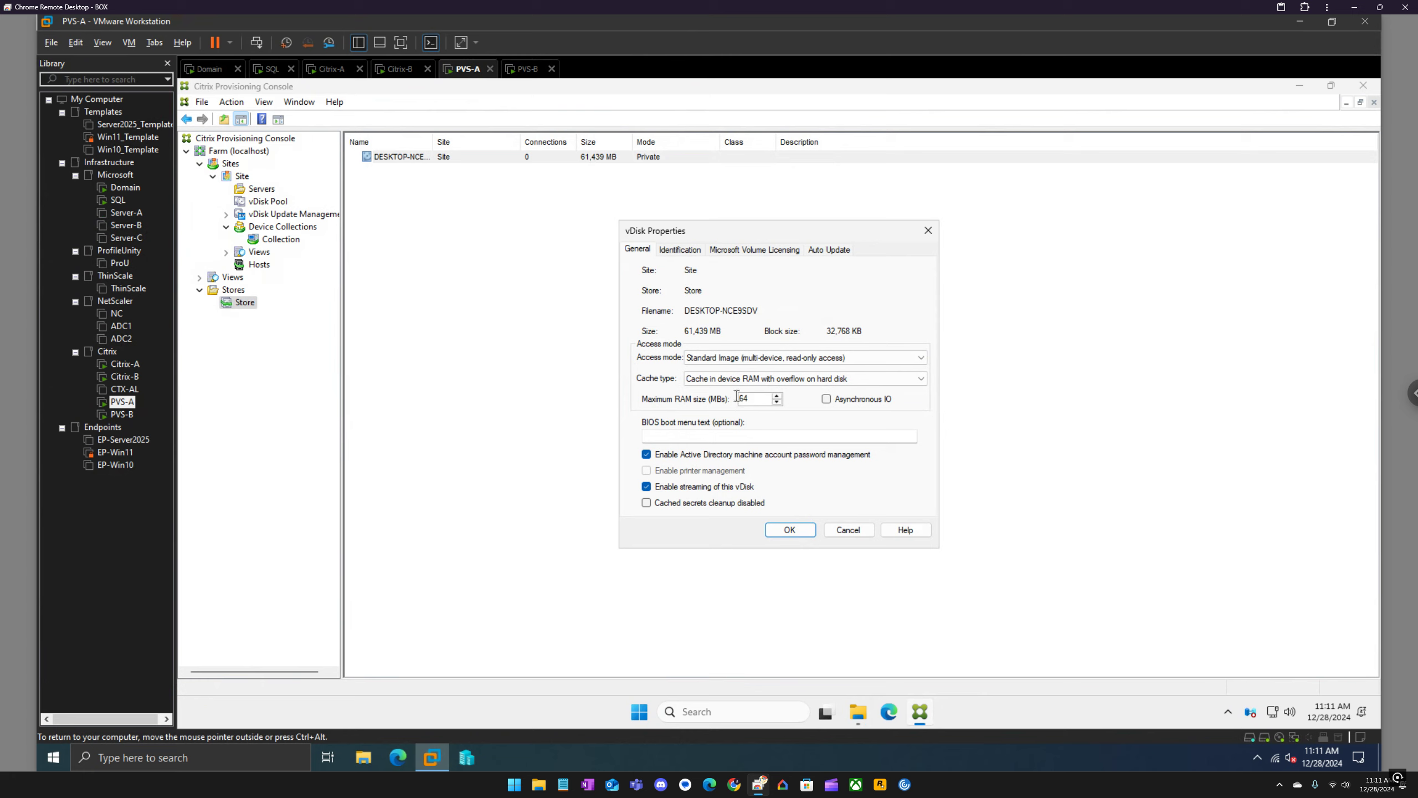
# Step: Review the vDisk's identification, Microsoft volume licensing and auto update settings
pyautogui.click(676, 250)
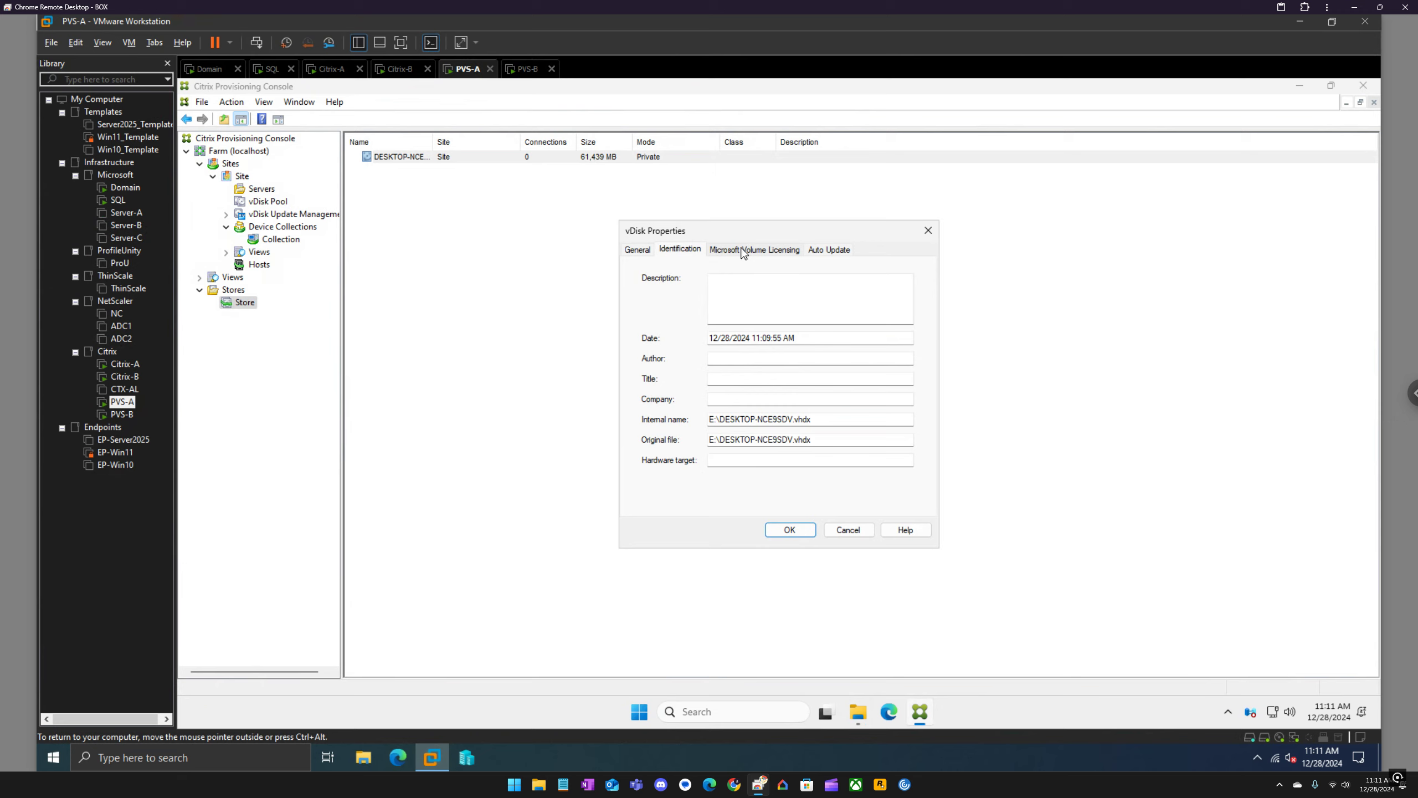
pyautogui.click(787, 251)
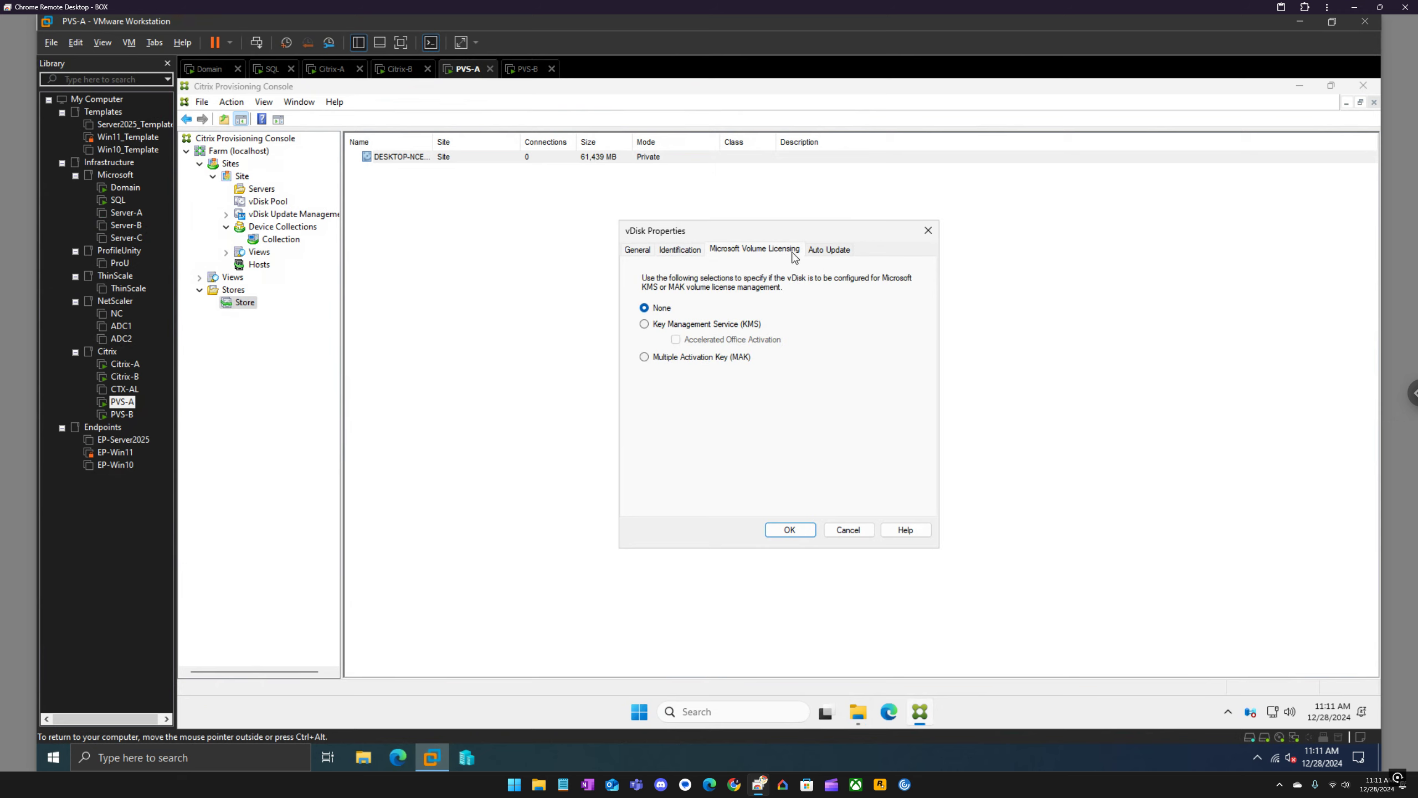
pyautogui.click(837, 256)
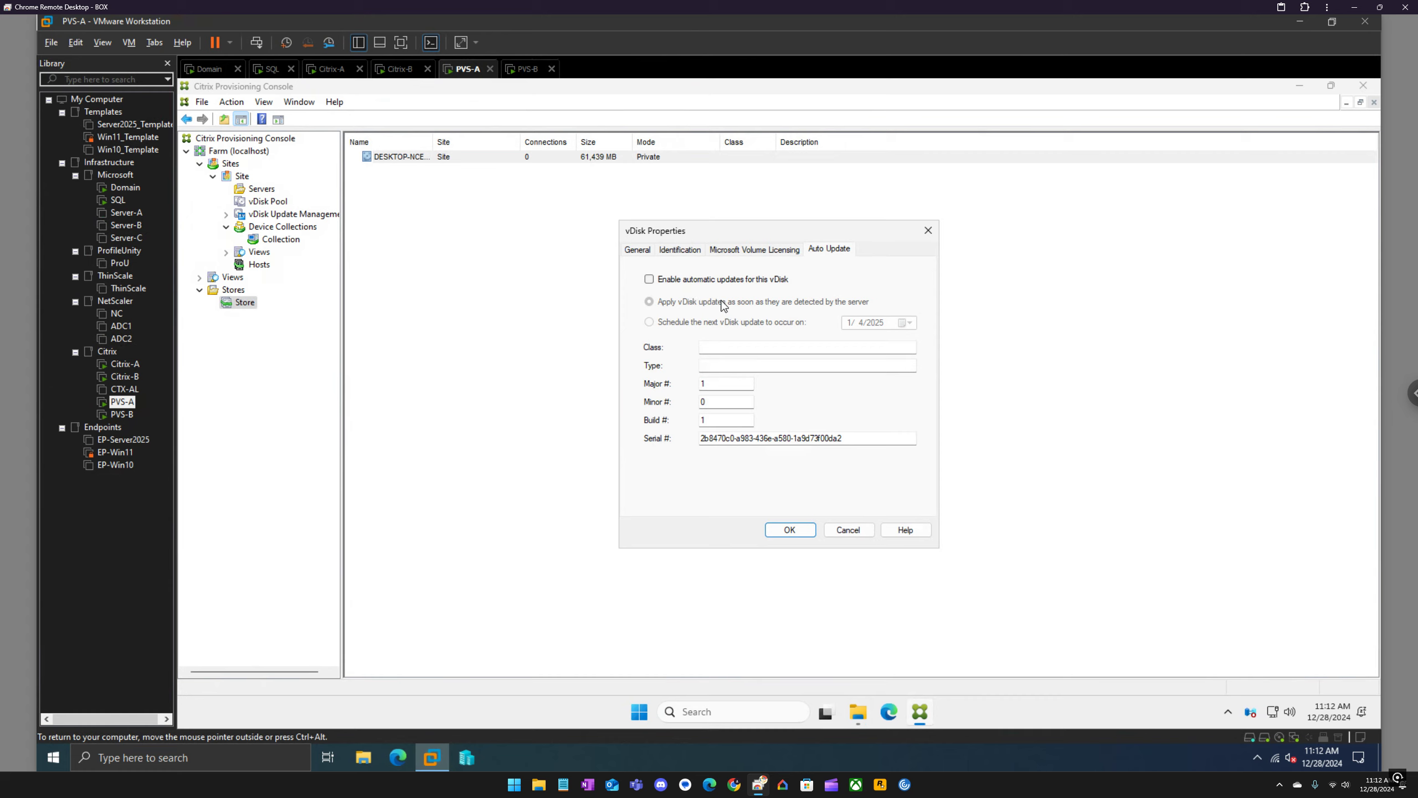
pyautogui.click(638, 250)
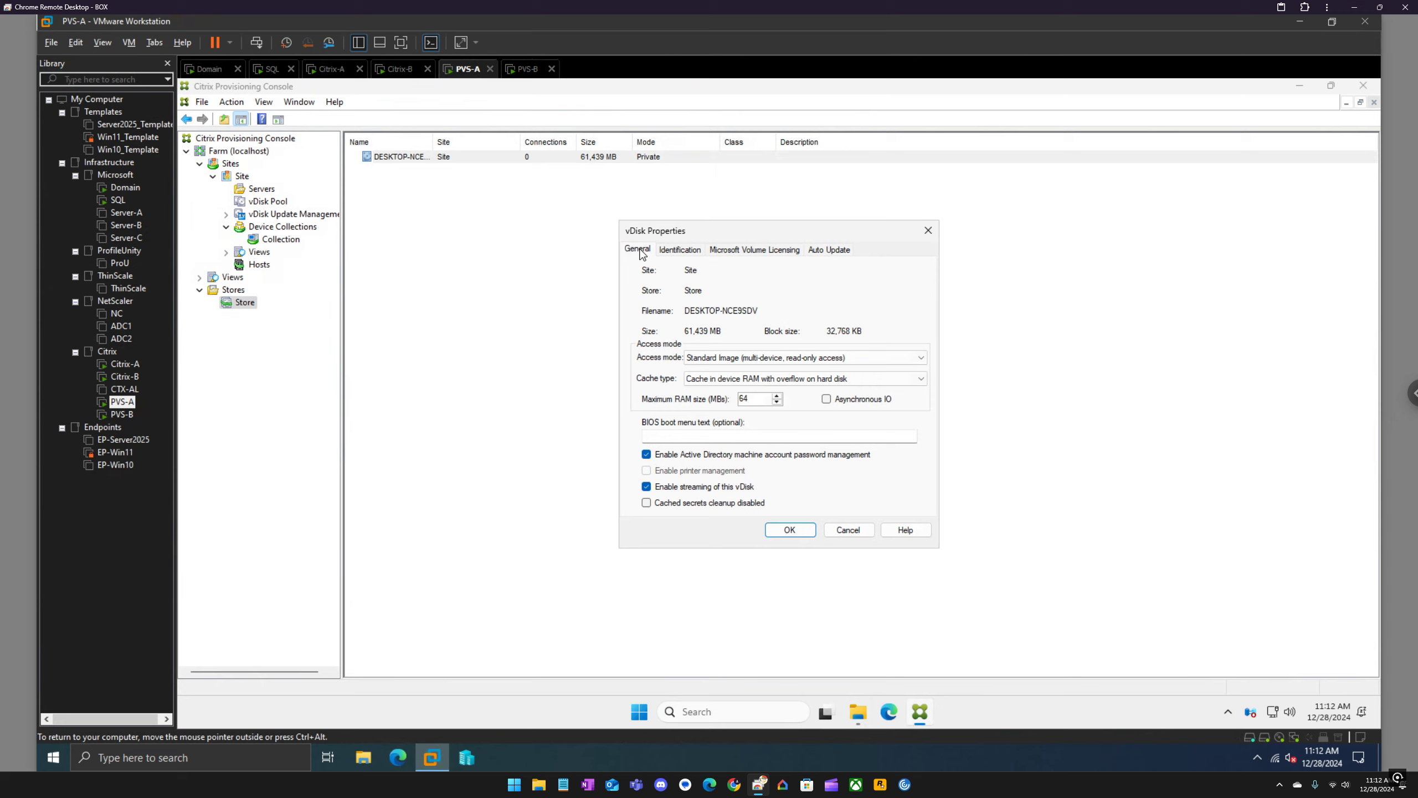
# Step: Save the vDisk's standard image properties and check its files in the Storage (E:) folder
pyautogui.click(797, 529)
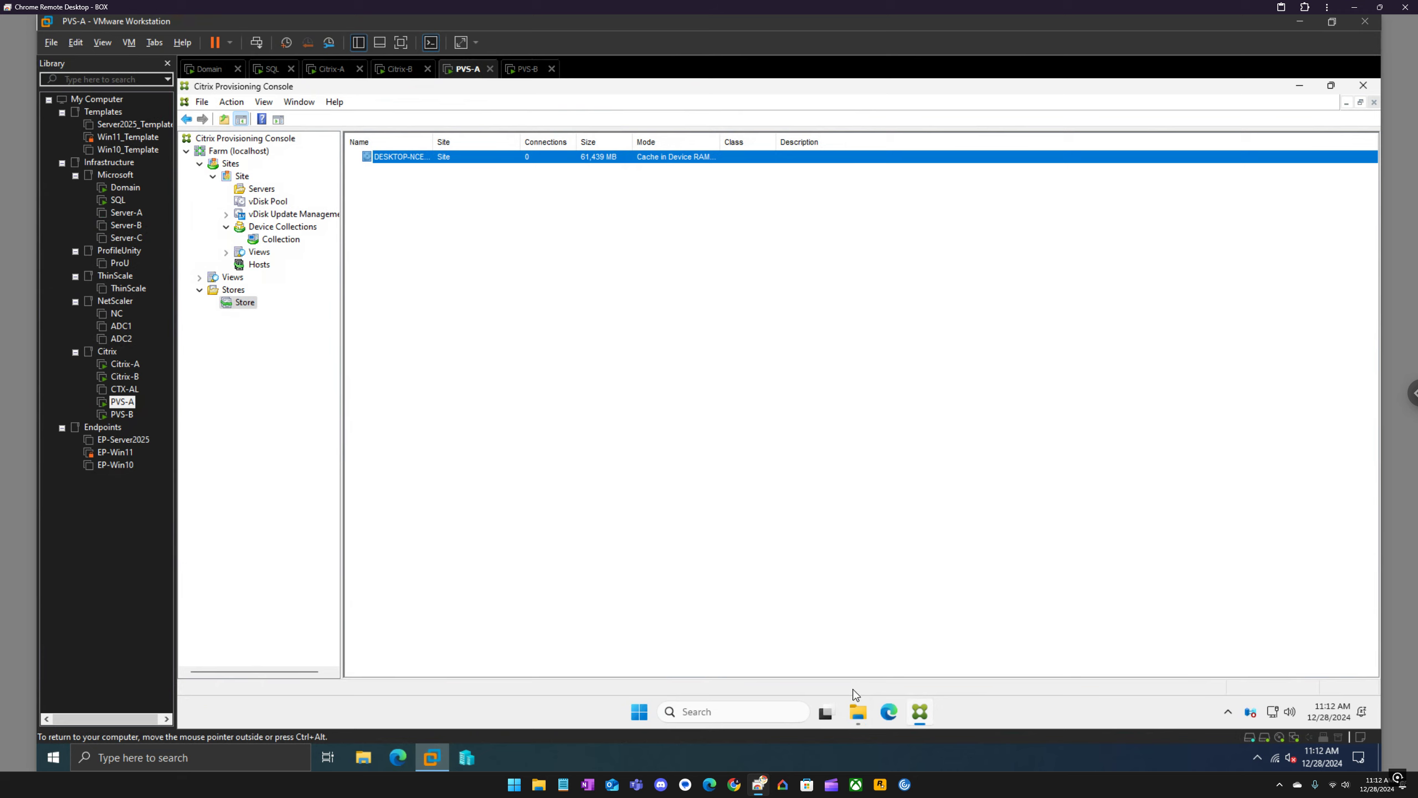
pyautogui.click(859, 711)
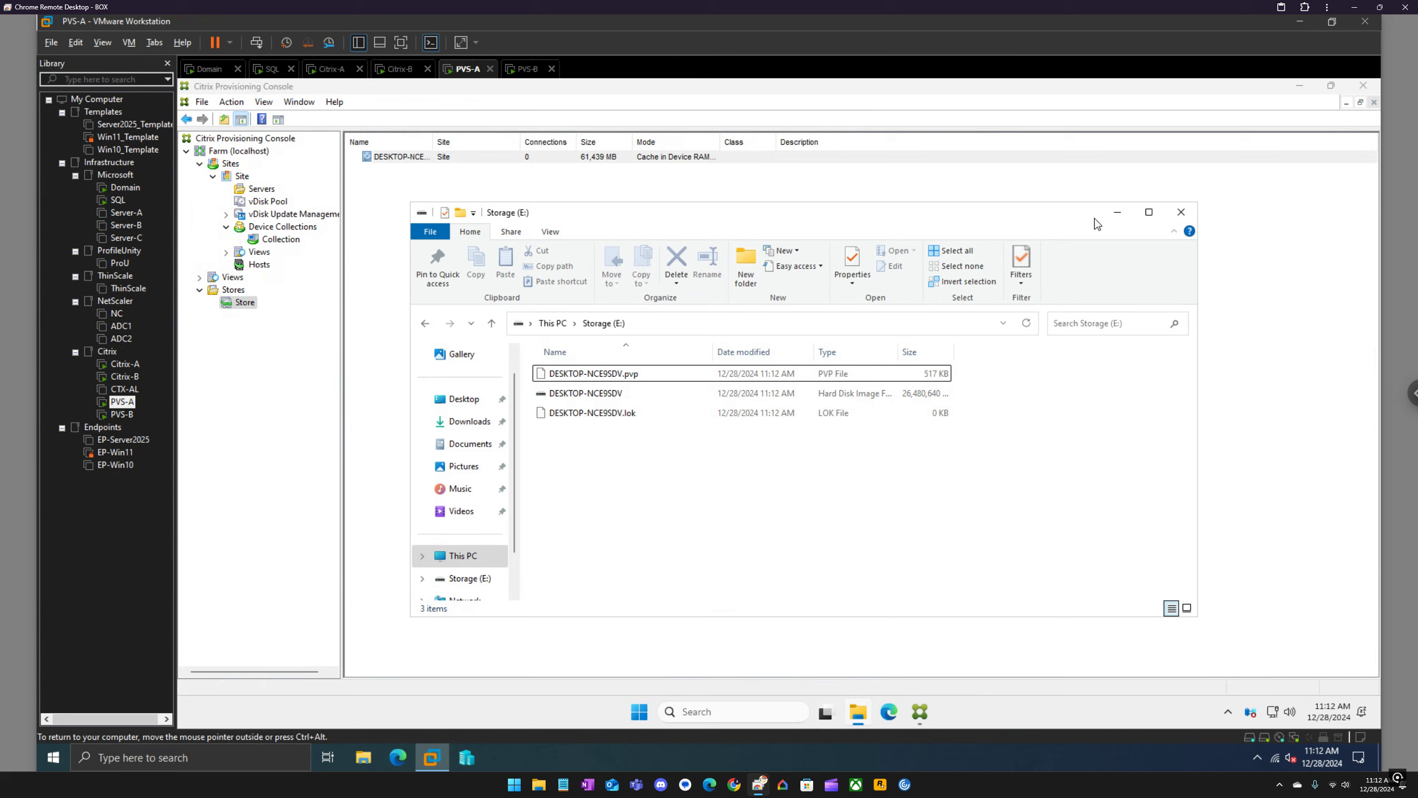
pyautogui.click(1117, 213)
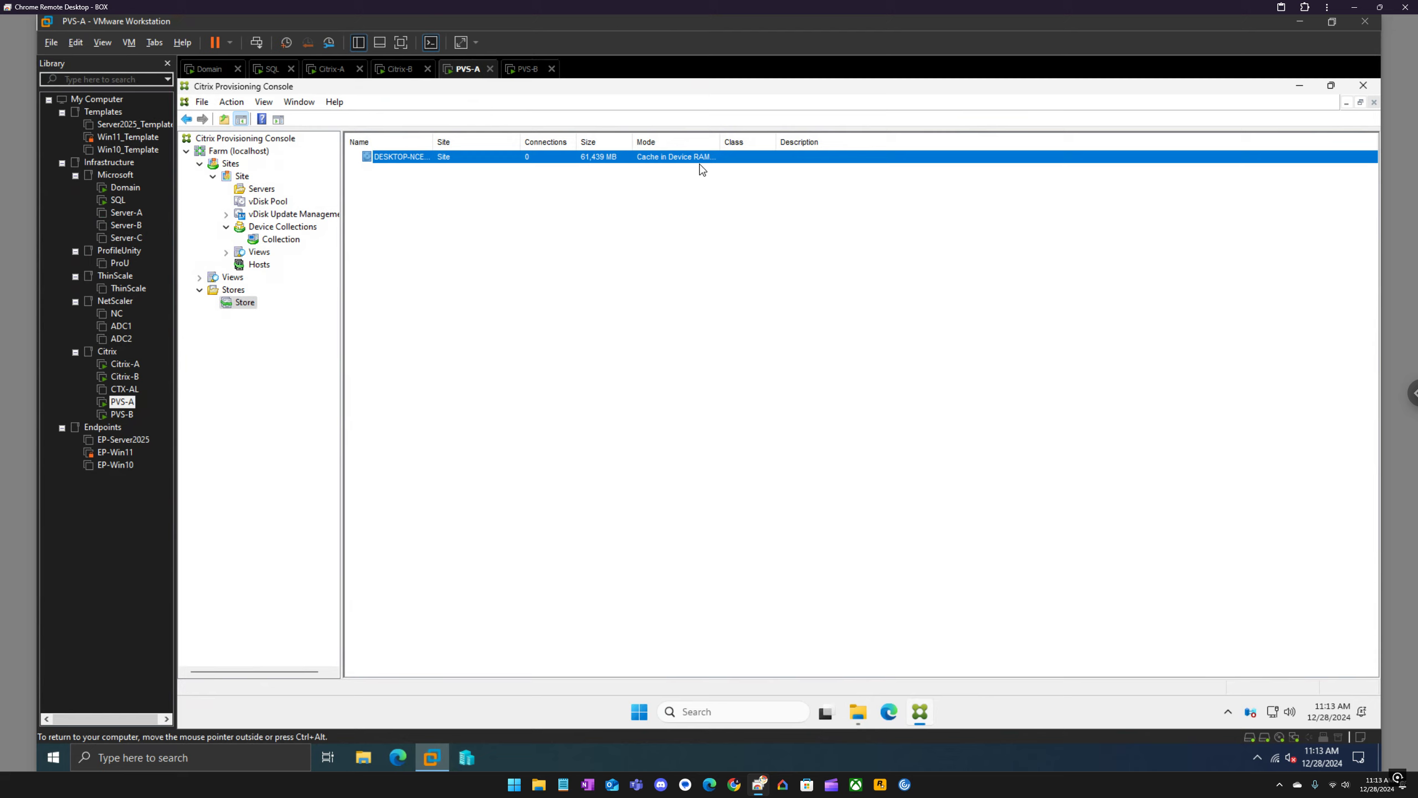
# Step: Start a new target device named Prod in the site's device Collection
pyautogui.click(282, 241)
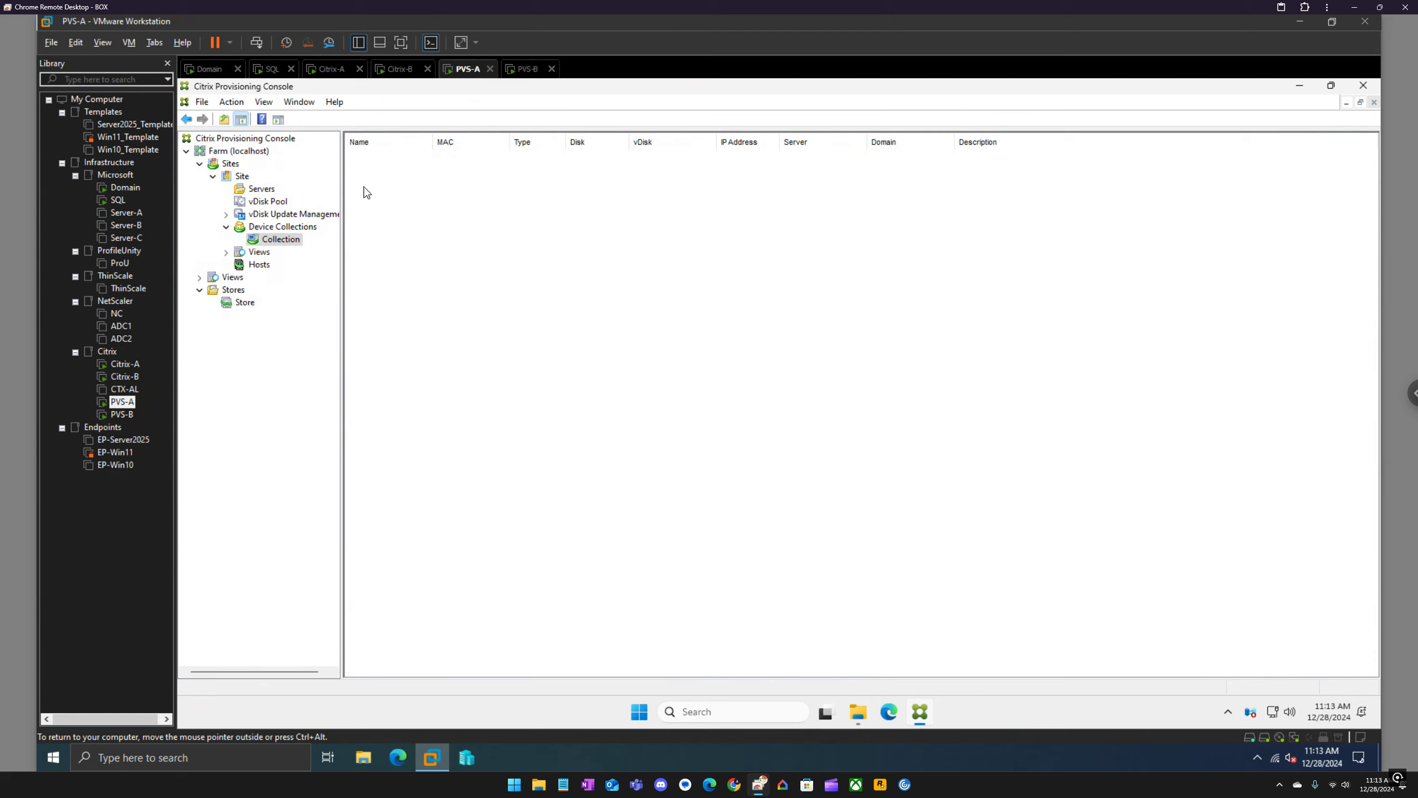
pyautogui.rightClick(277, 242)
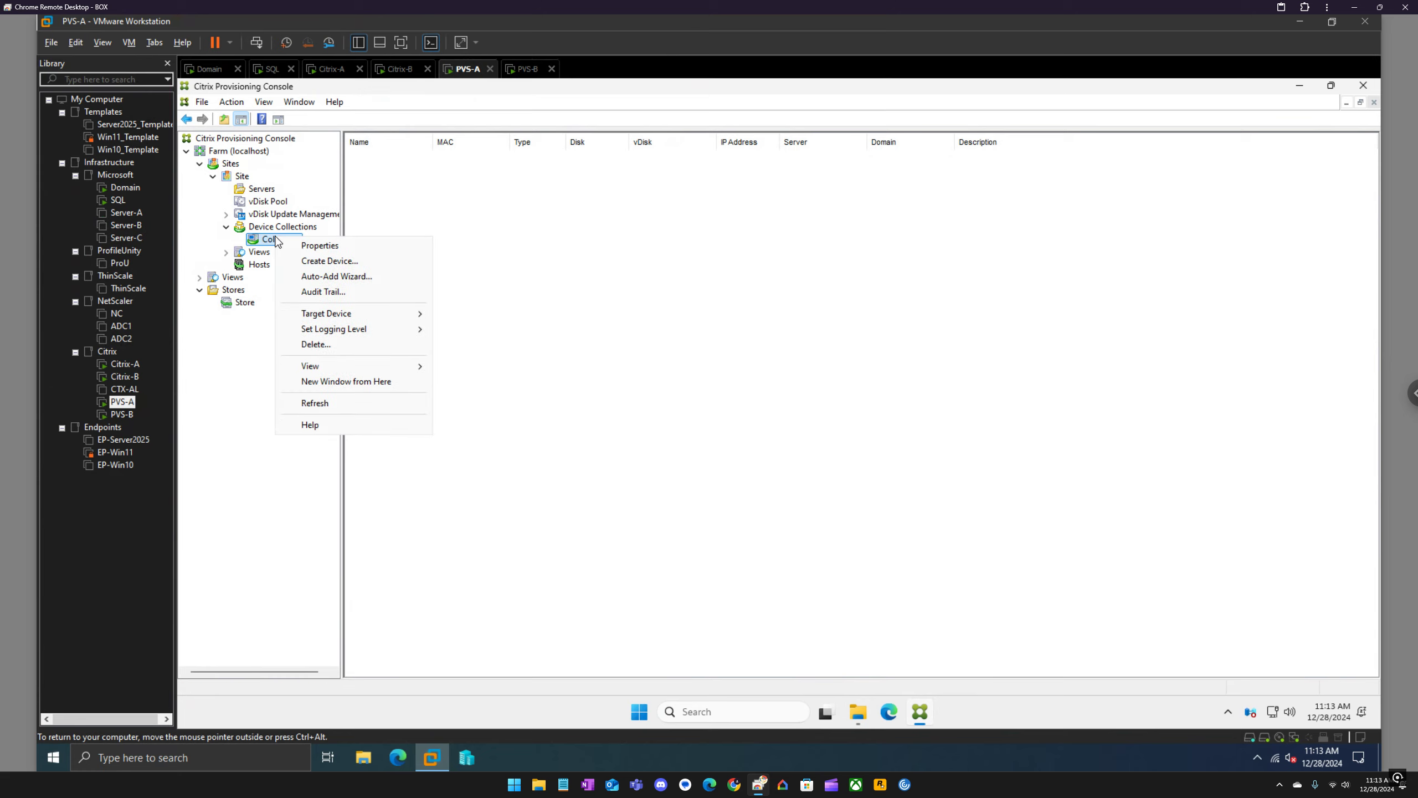
pyautogui.click(324, 260)
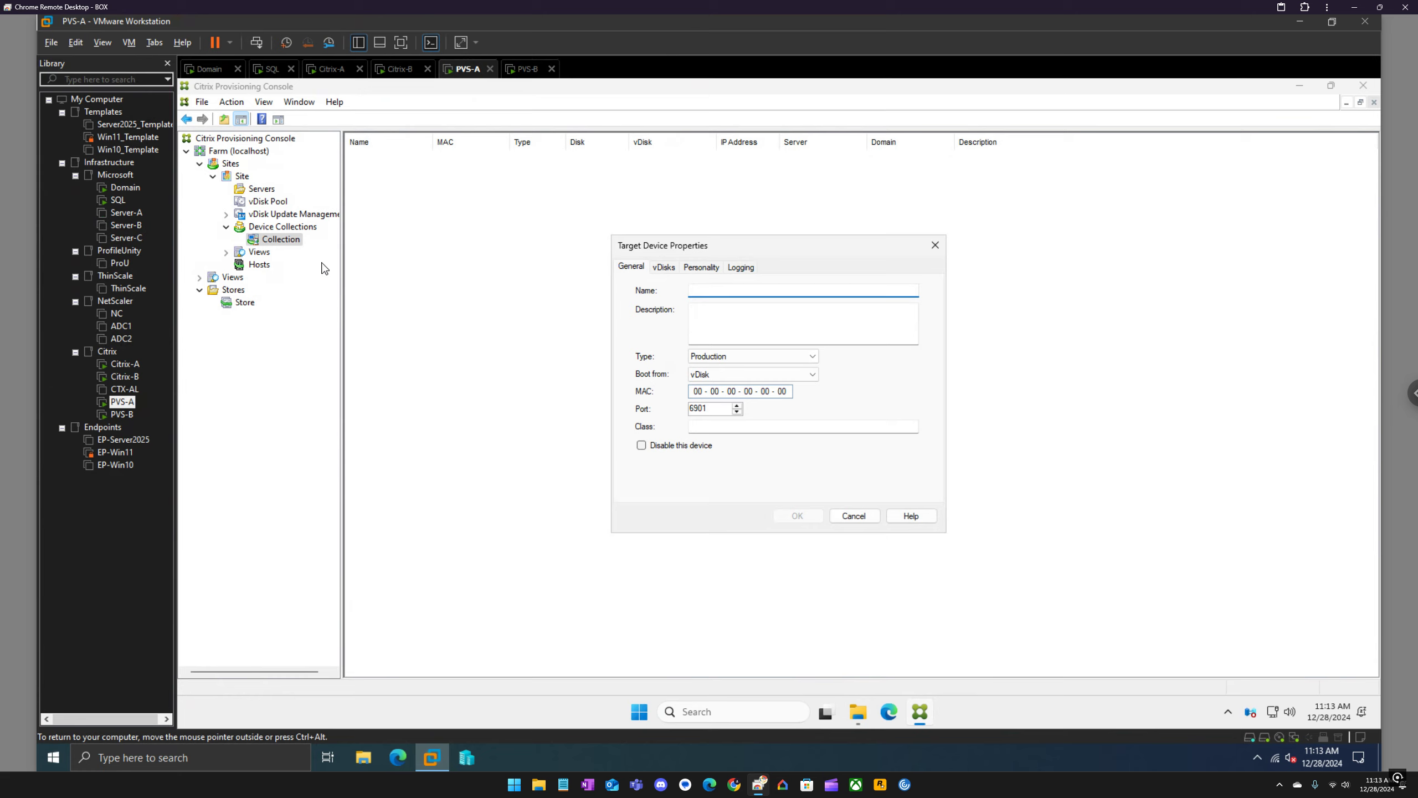
pyautogui.write('Prod')
# Step: Assign the Store\DESKTOP-NCE9SDV vDisk to the Prod target device
pyautogui.hotkey('ctrl', 'Tab')
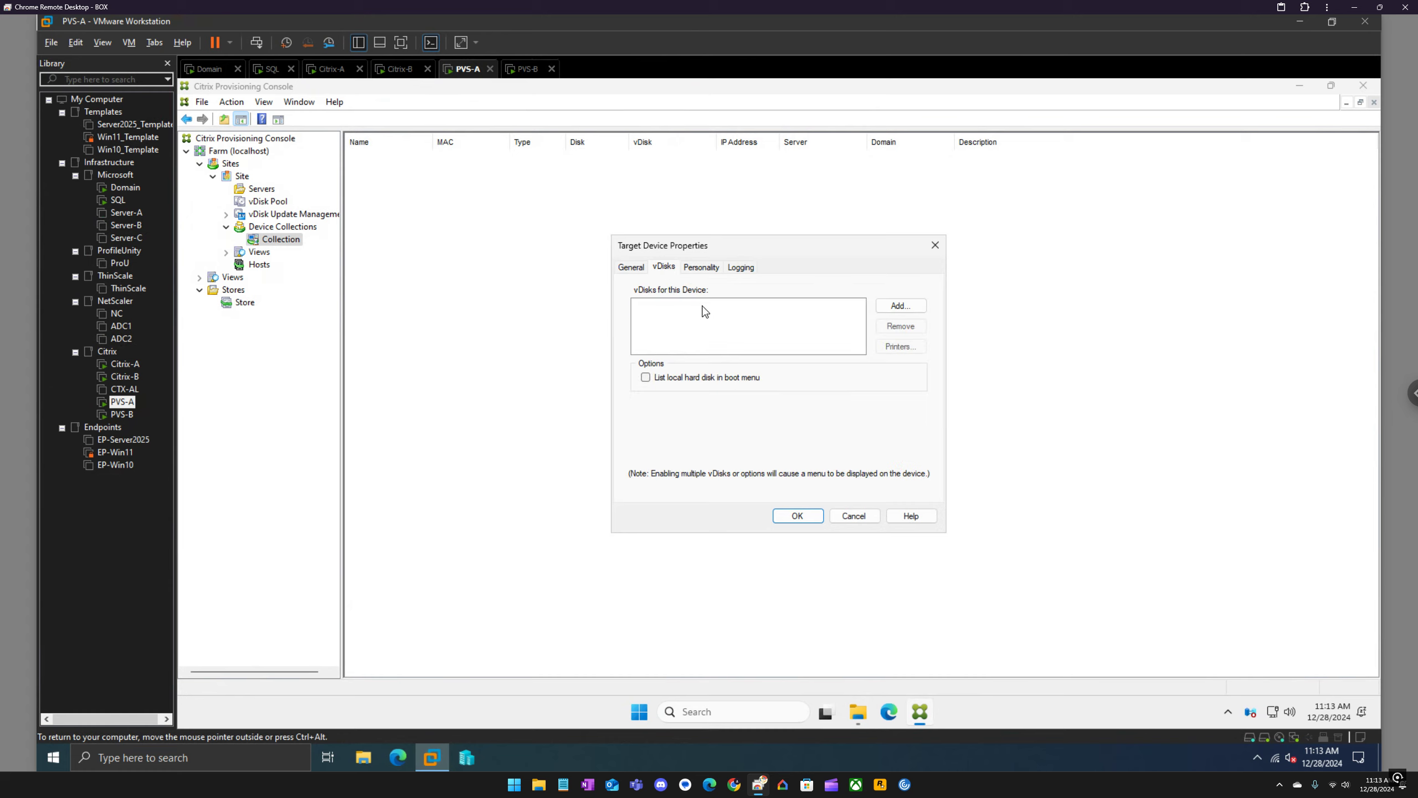
pyautogui.click(900, 307)
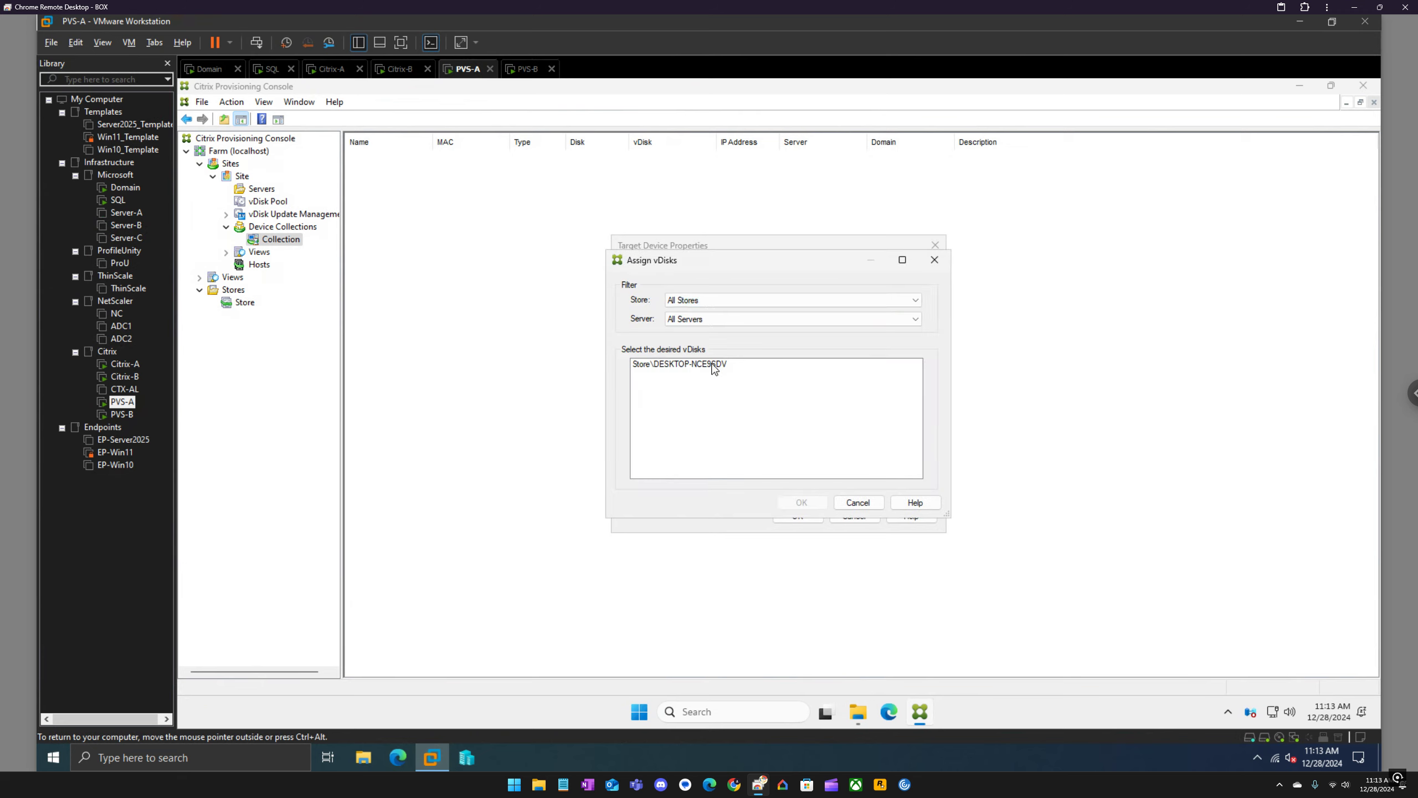
pyautogui.click(713, 364)
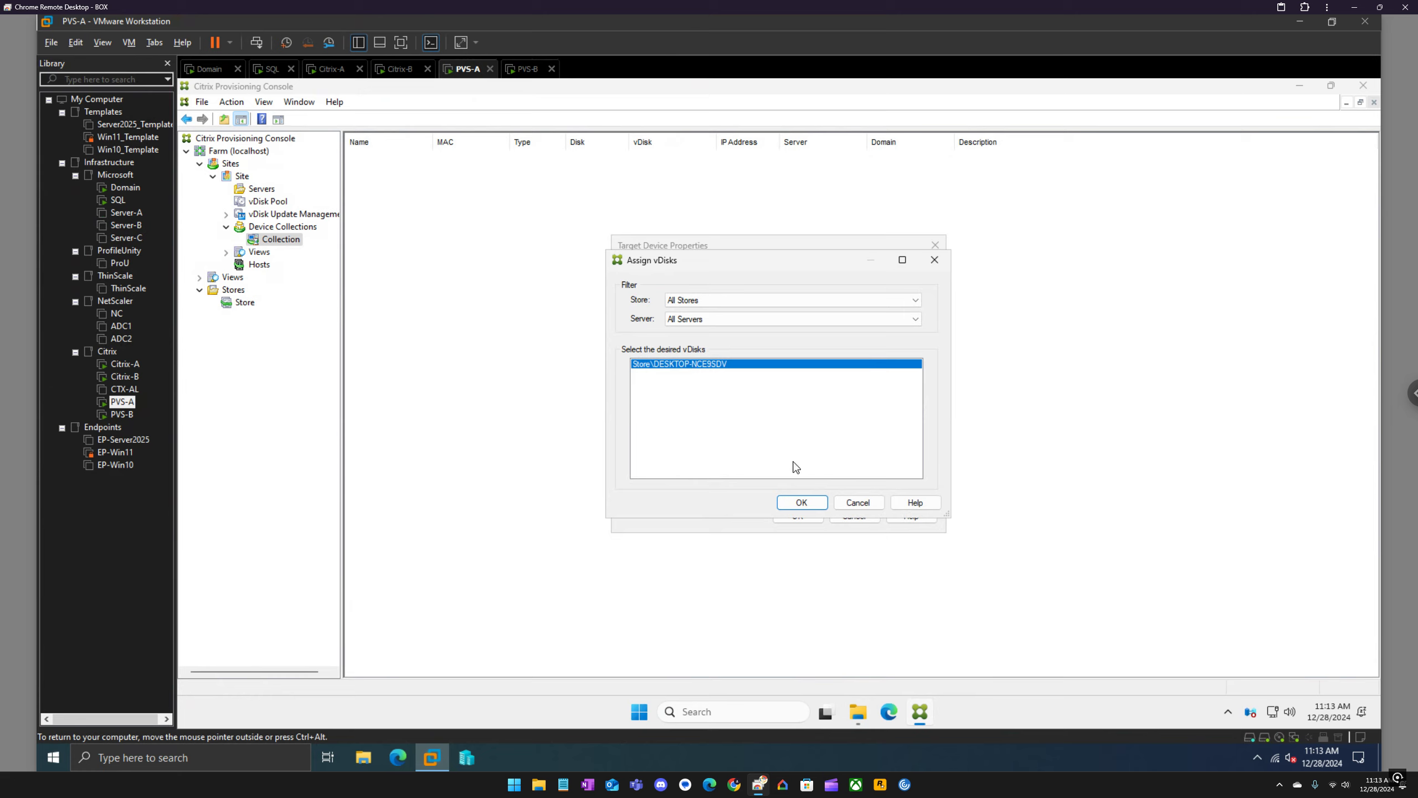
pyautogui.press('Return')
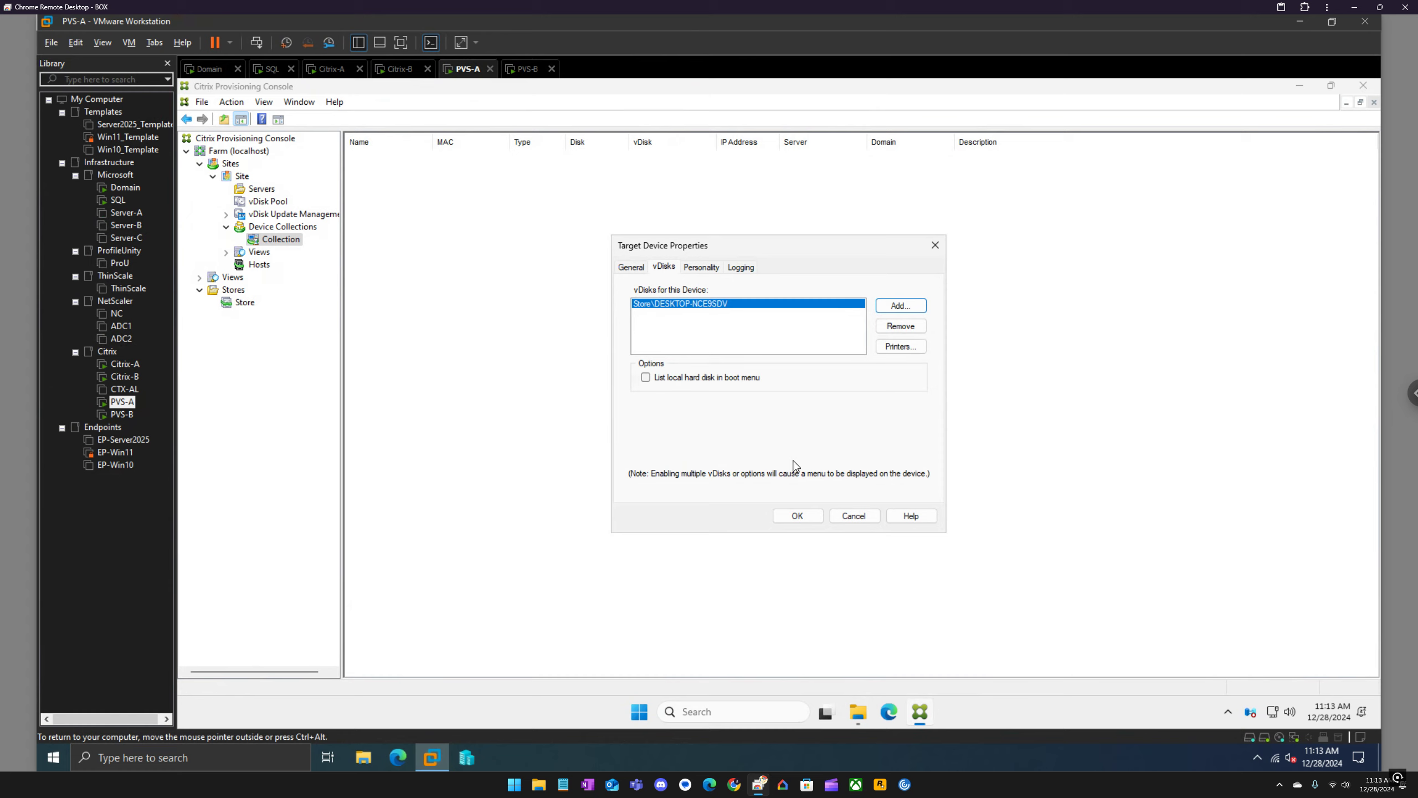
# Step: Review the target device's personality and logging settings, and select Production as its type
pyautogui.click(701, 270)
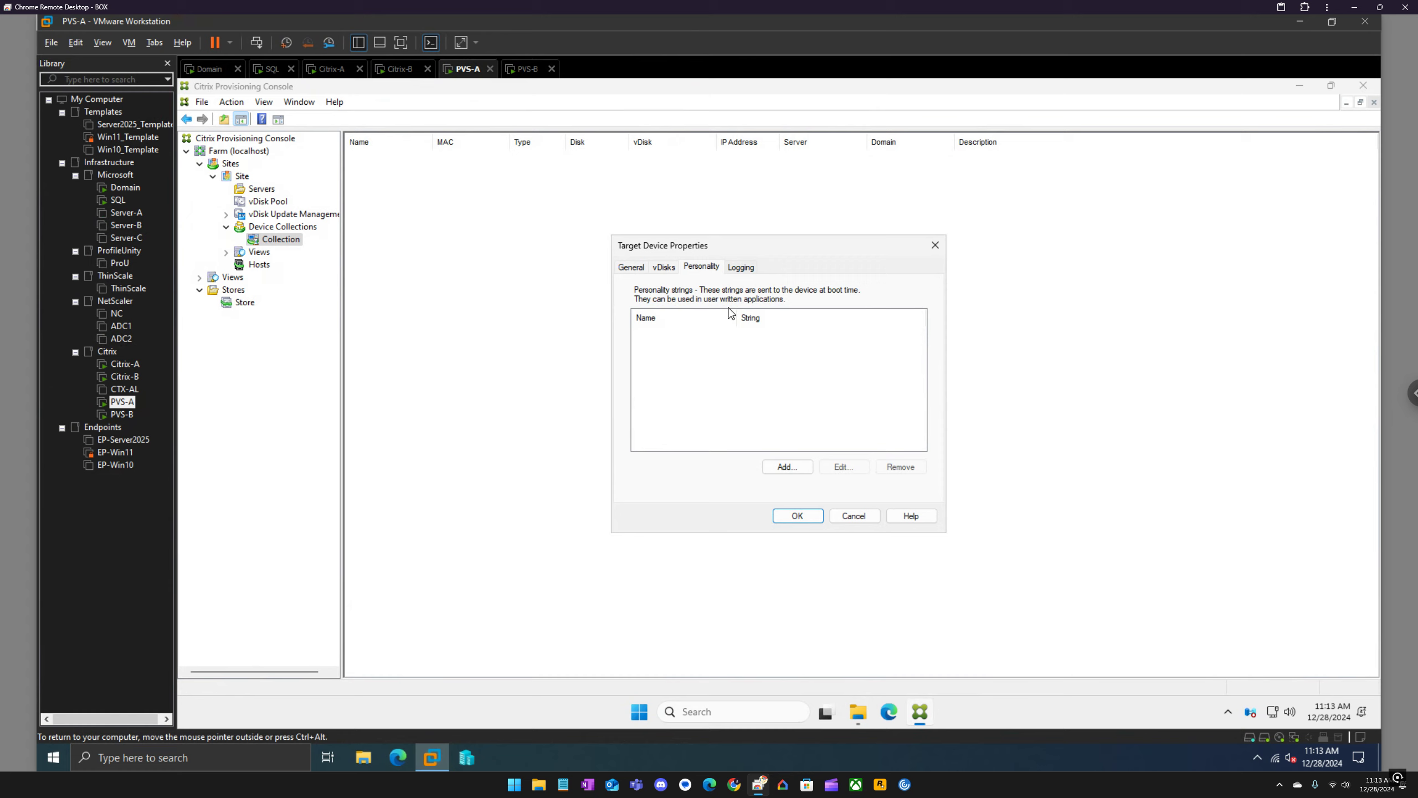
pyautogui.click(751, 275)
pyautogui.click(669, 268)
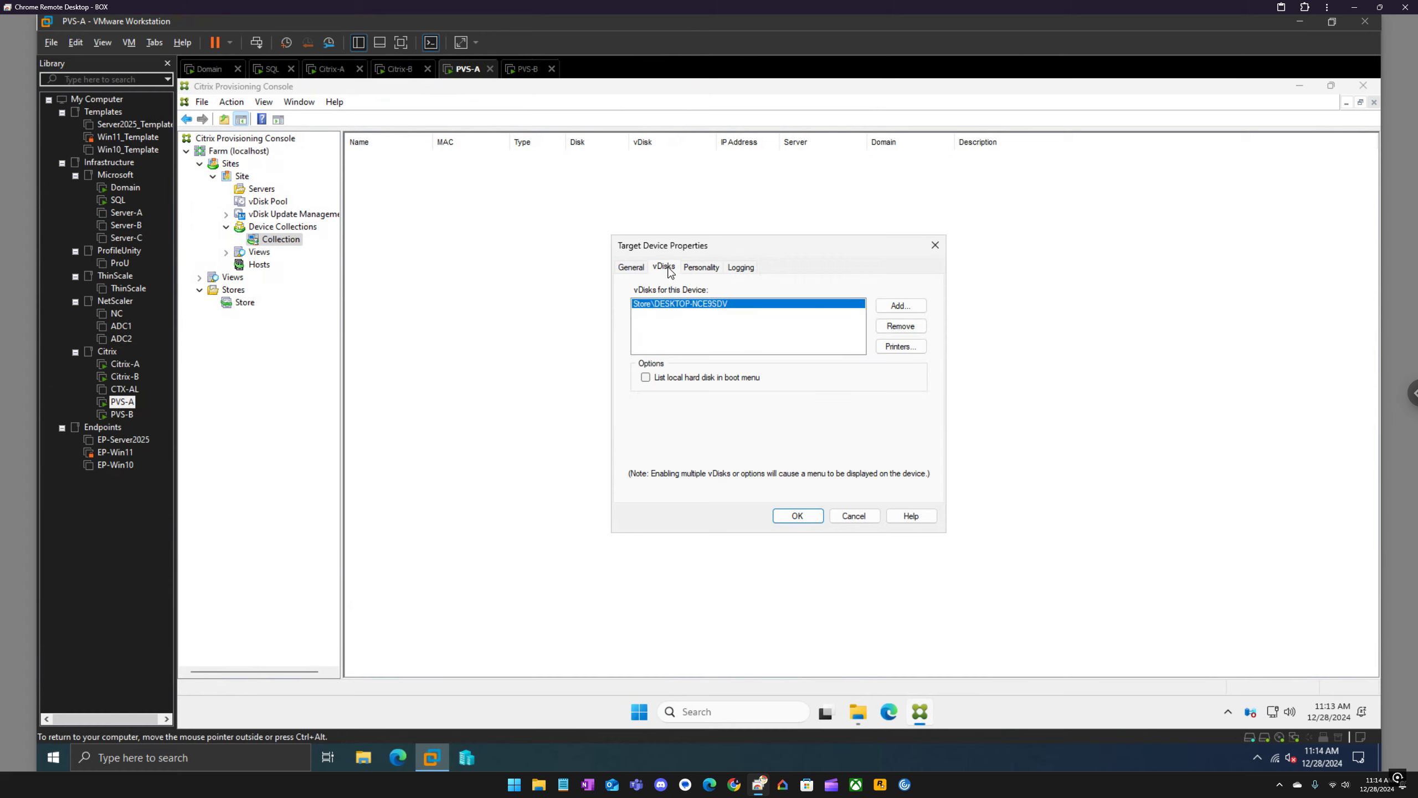
pyautogui.click(636, 269)
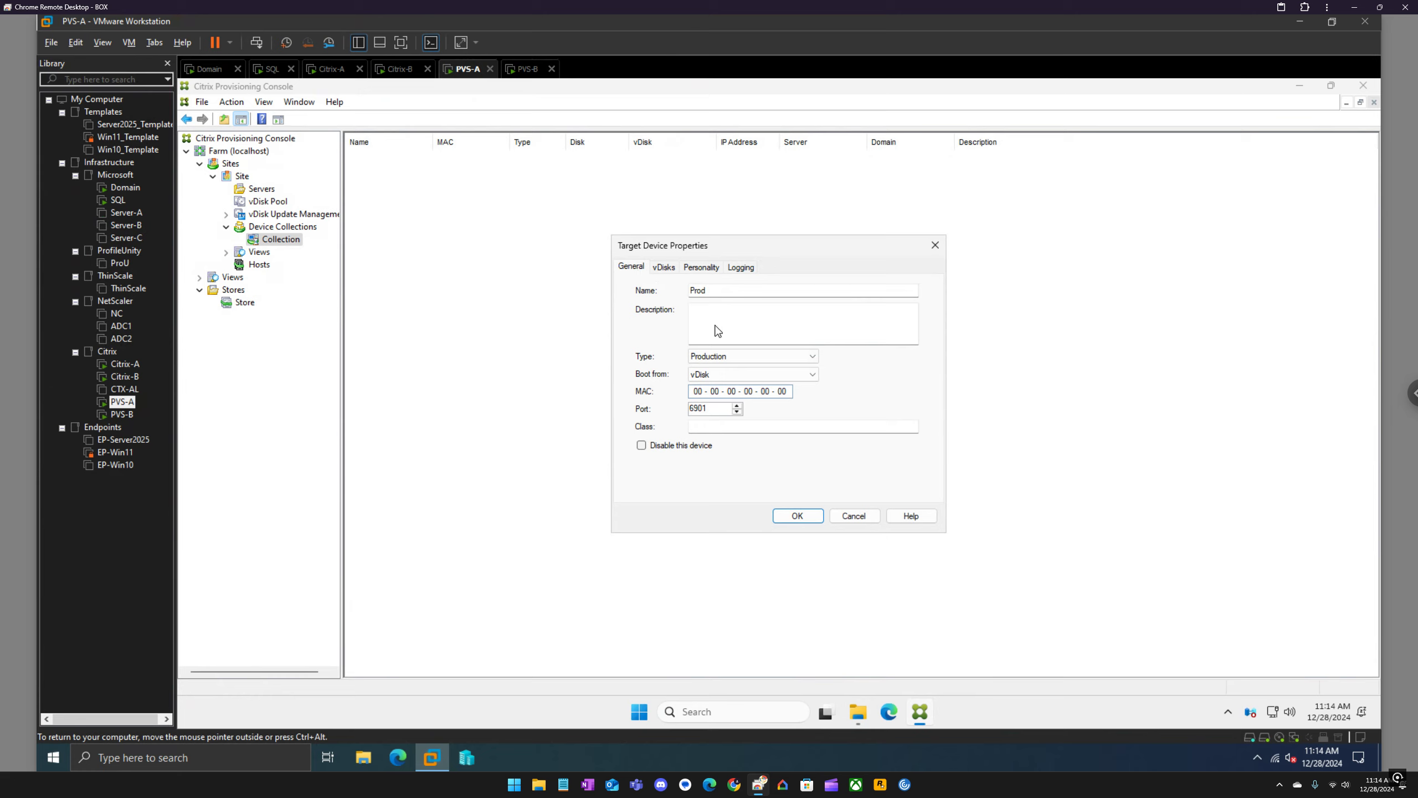
pyautogui.click(748, 360)
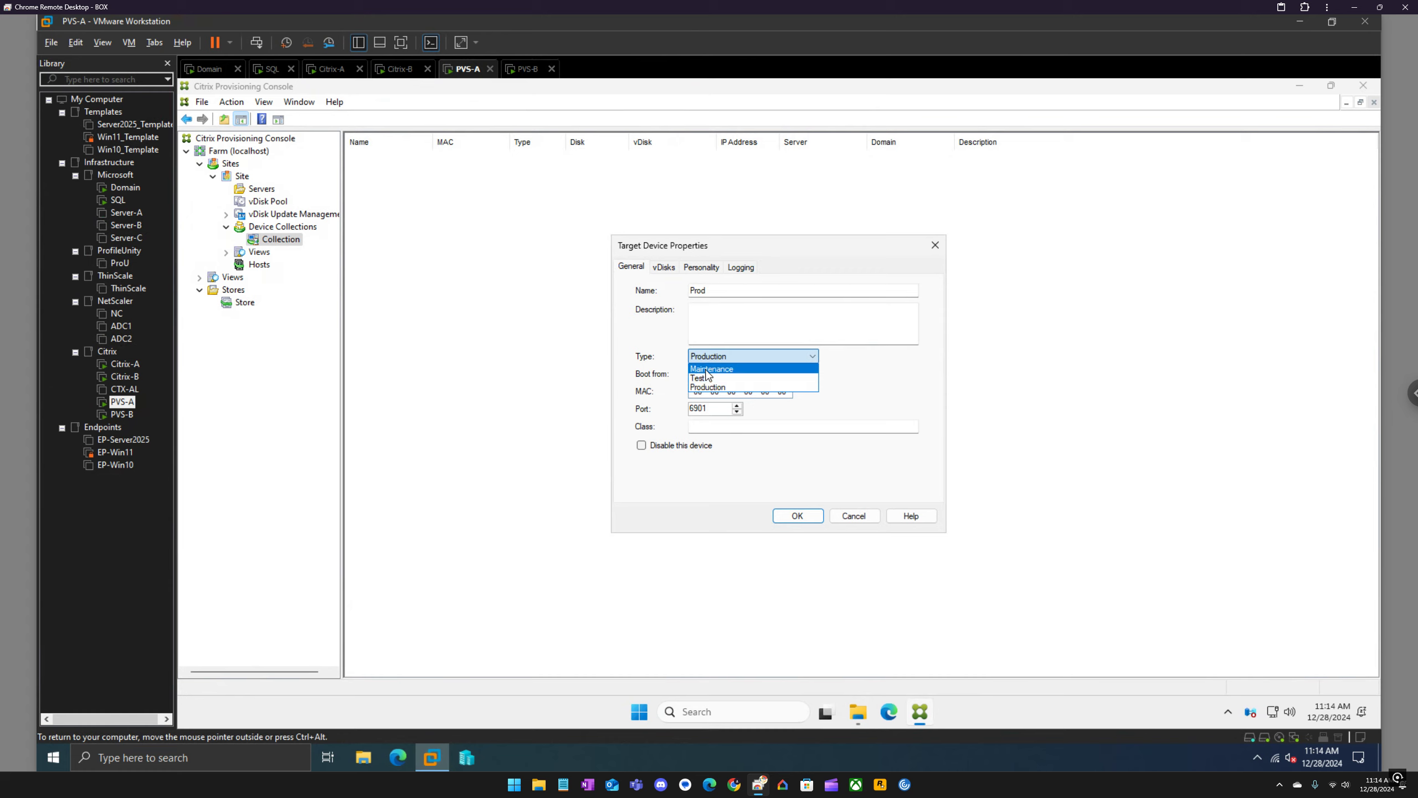
pyautogui.click(708, 387)
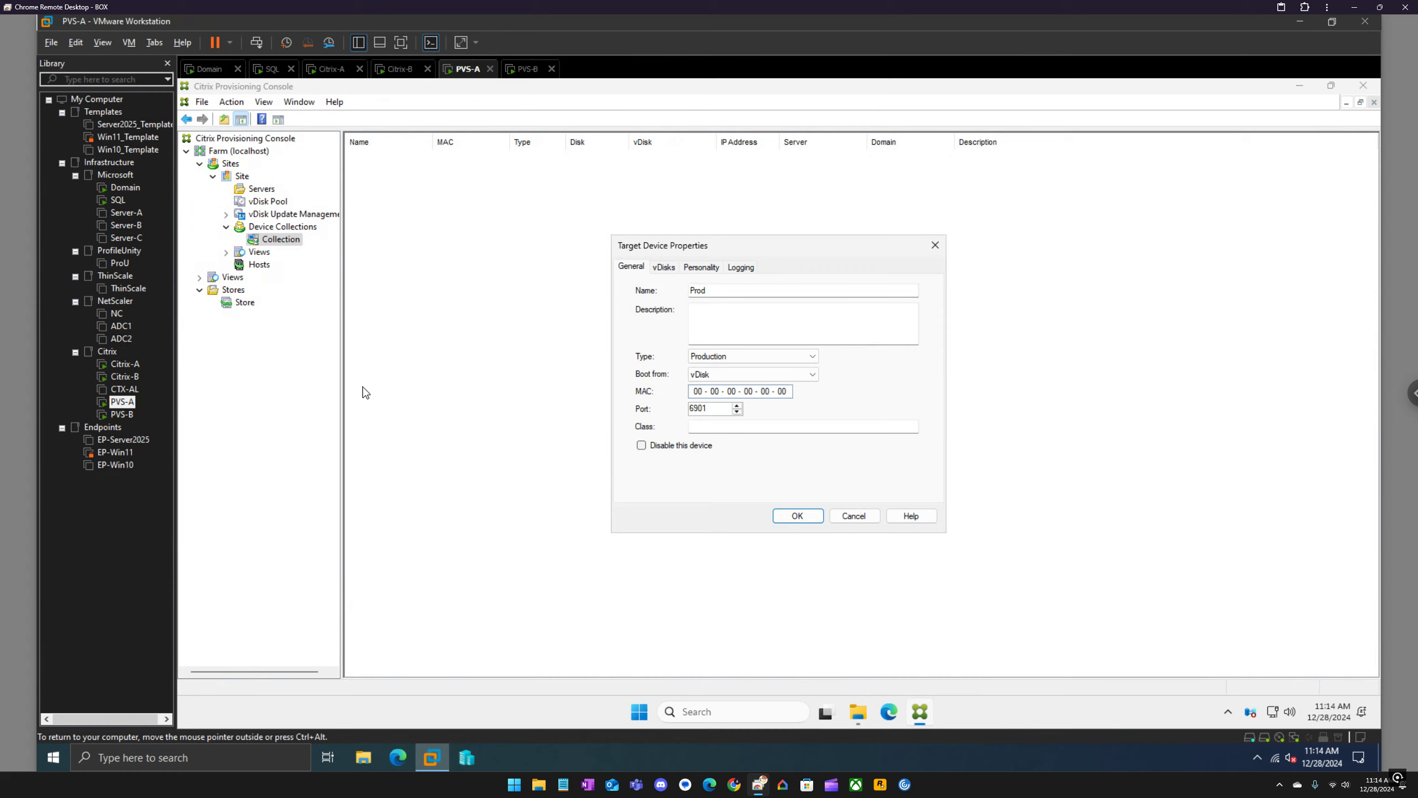
# Step: Begin a custom VMware virtual machine with Workstation 17.5 or later compatibility, Windows 10 x64 as guest, and the operating system left uninstalled
pyautogui.rightClick(123, 501)
pyautogui.click(154, 502)
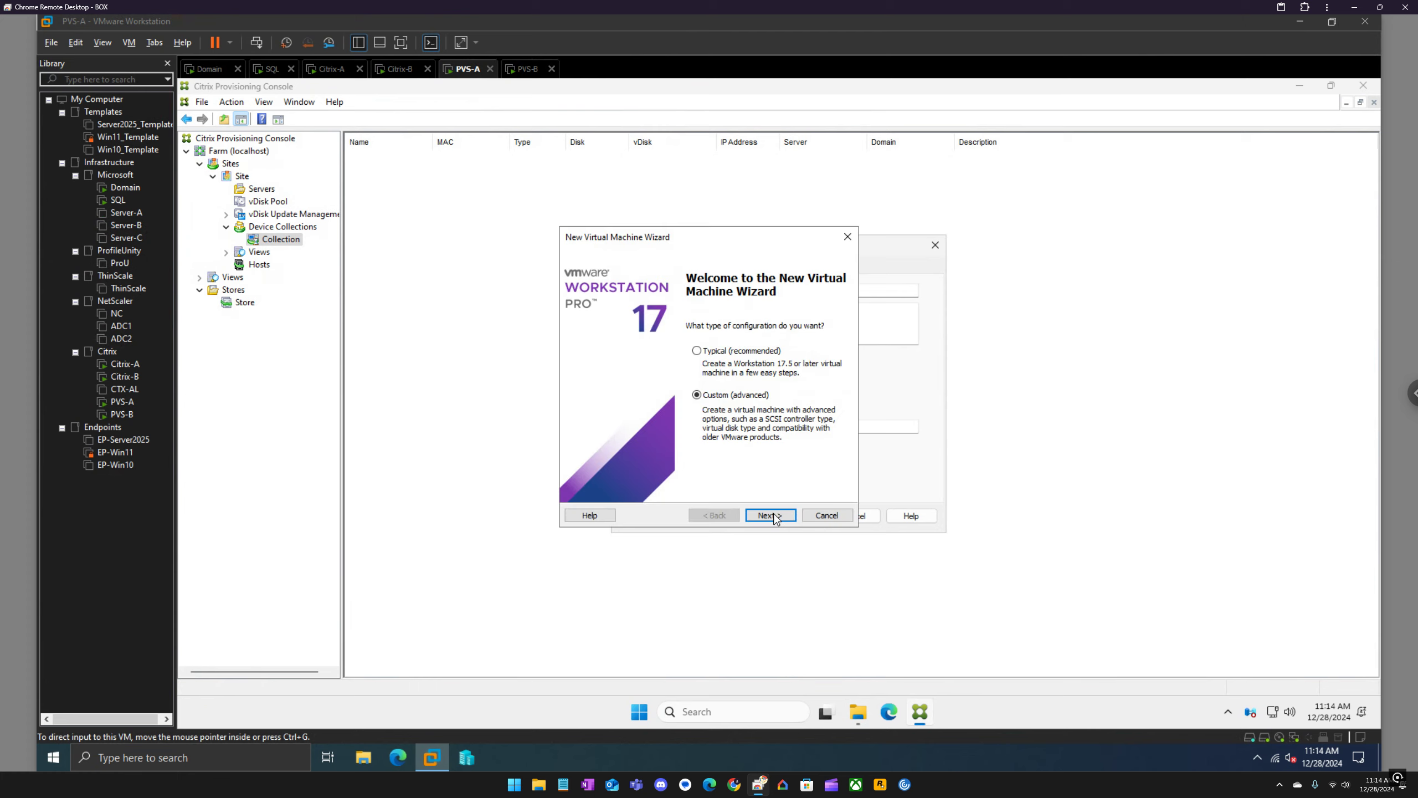
pyautogui.click(771, 515)
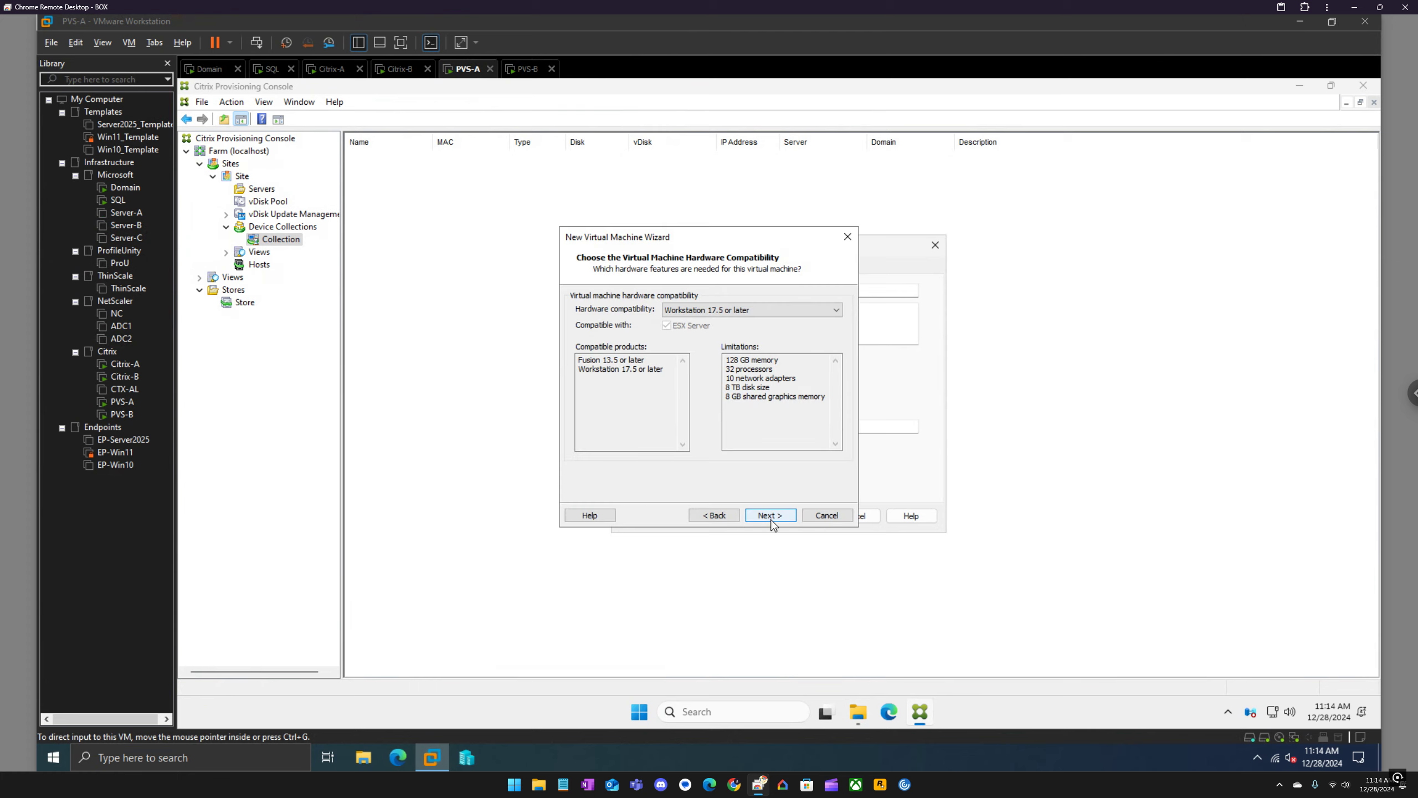
pyautogui.click(771, 515)
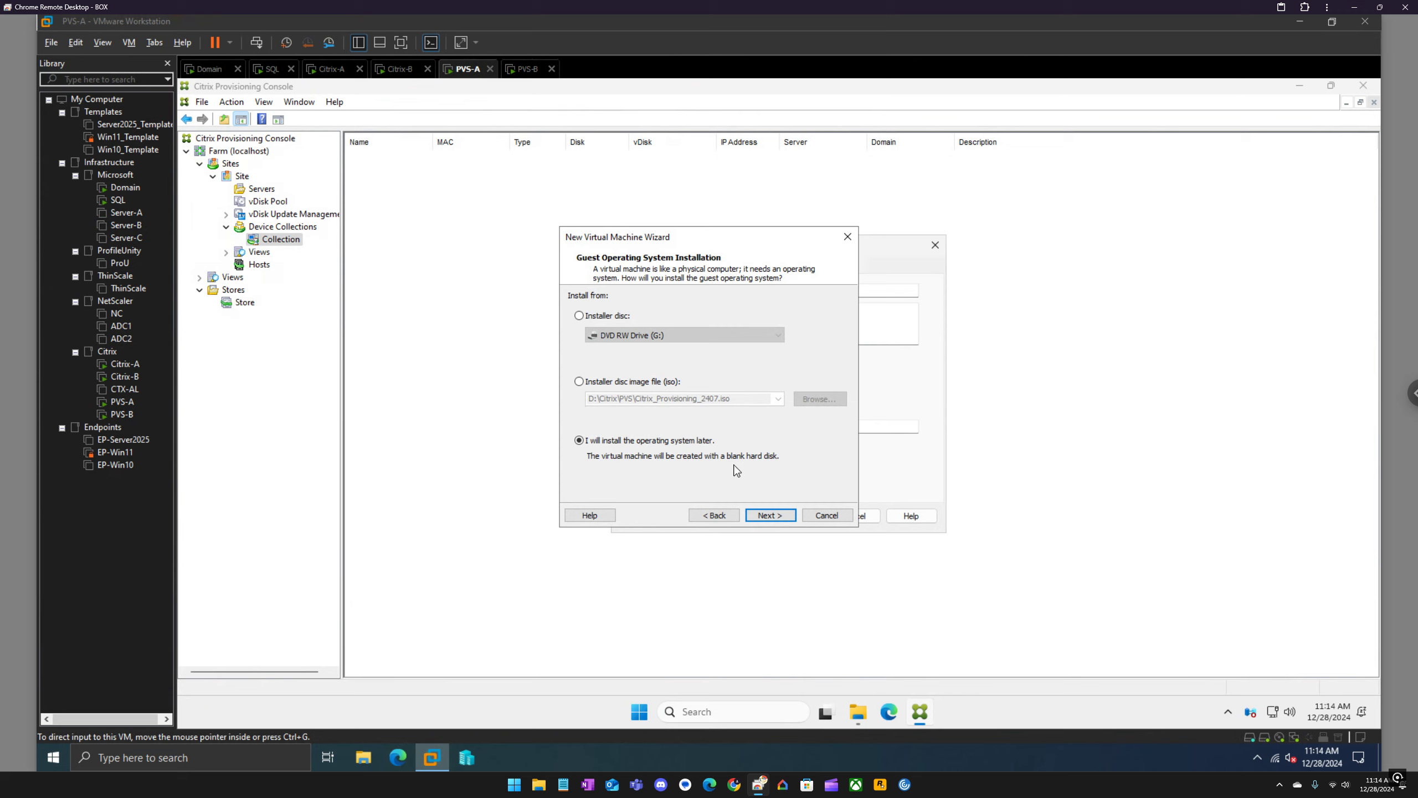
pyautogui.click(762, 515)
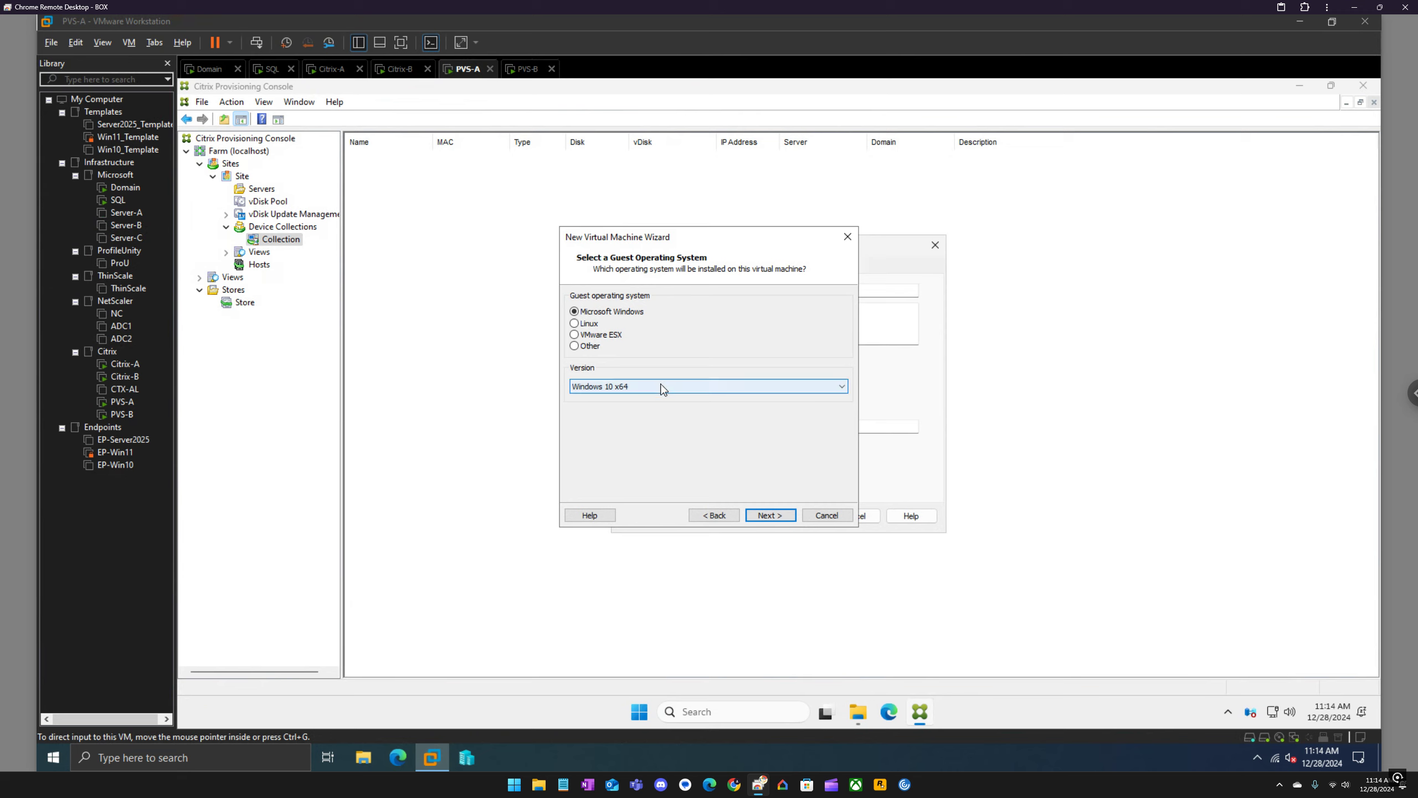
pyautogui.click(770, 515)
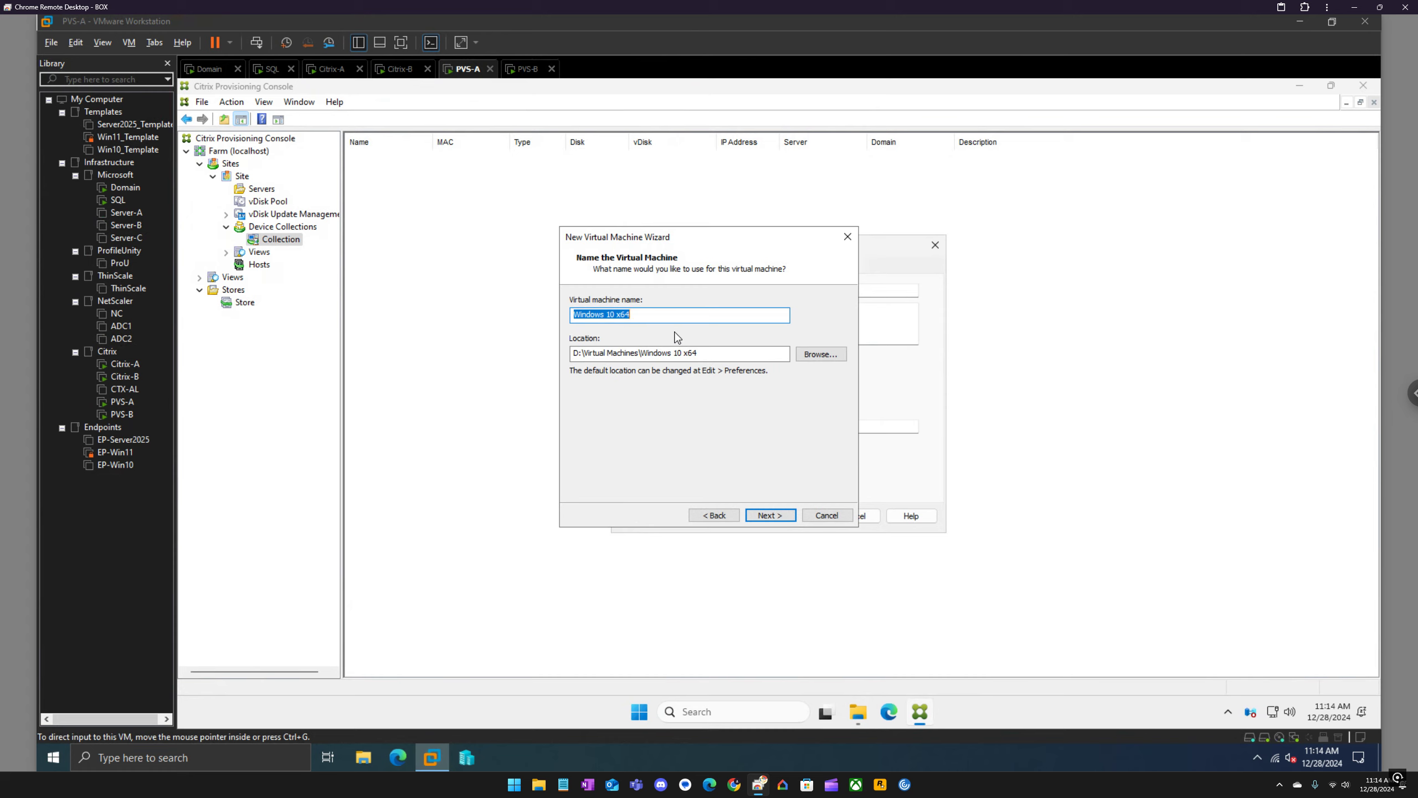
# Step: Name the new virtual machine Prod and use UEFI firmware without Secure Boot
pyautogui.write('Prod')
pyautogui.click(770, 515)
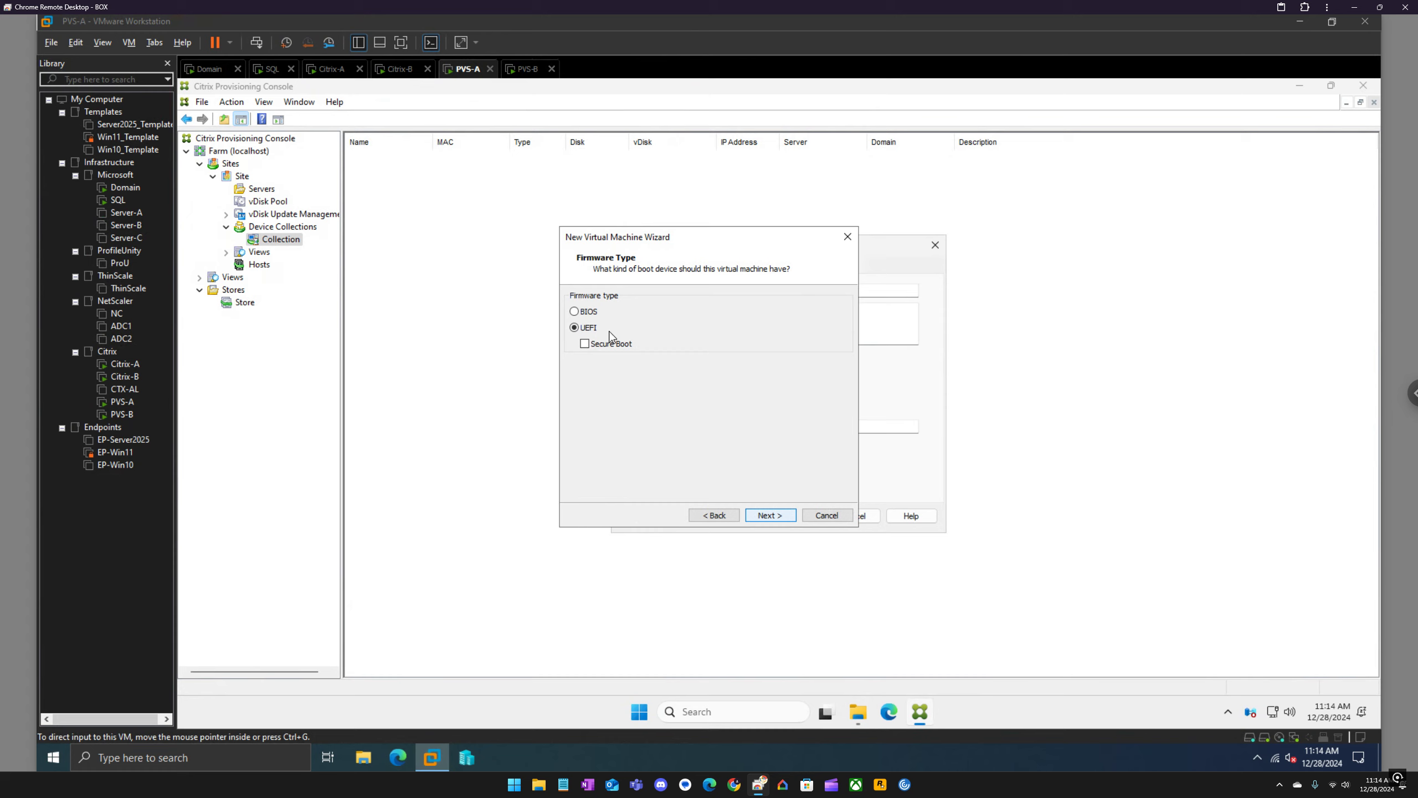
pyautogui.click(588, 312)
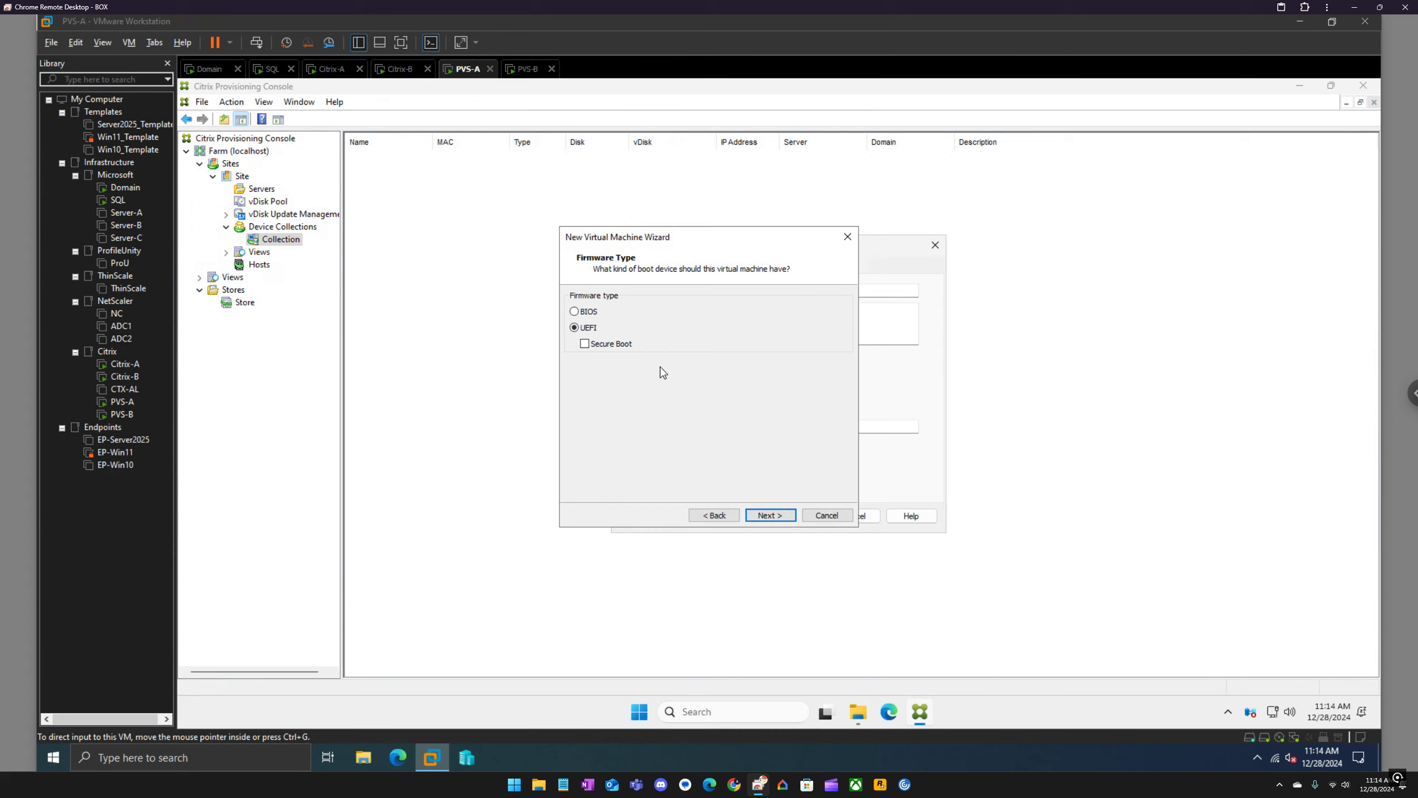
pyautogui.click(779, 517)
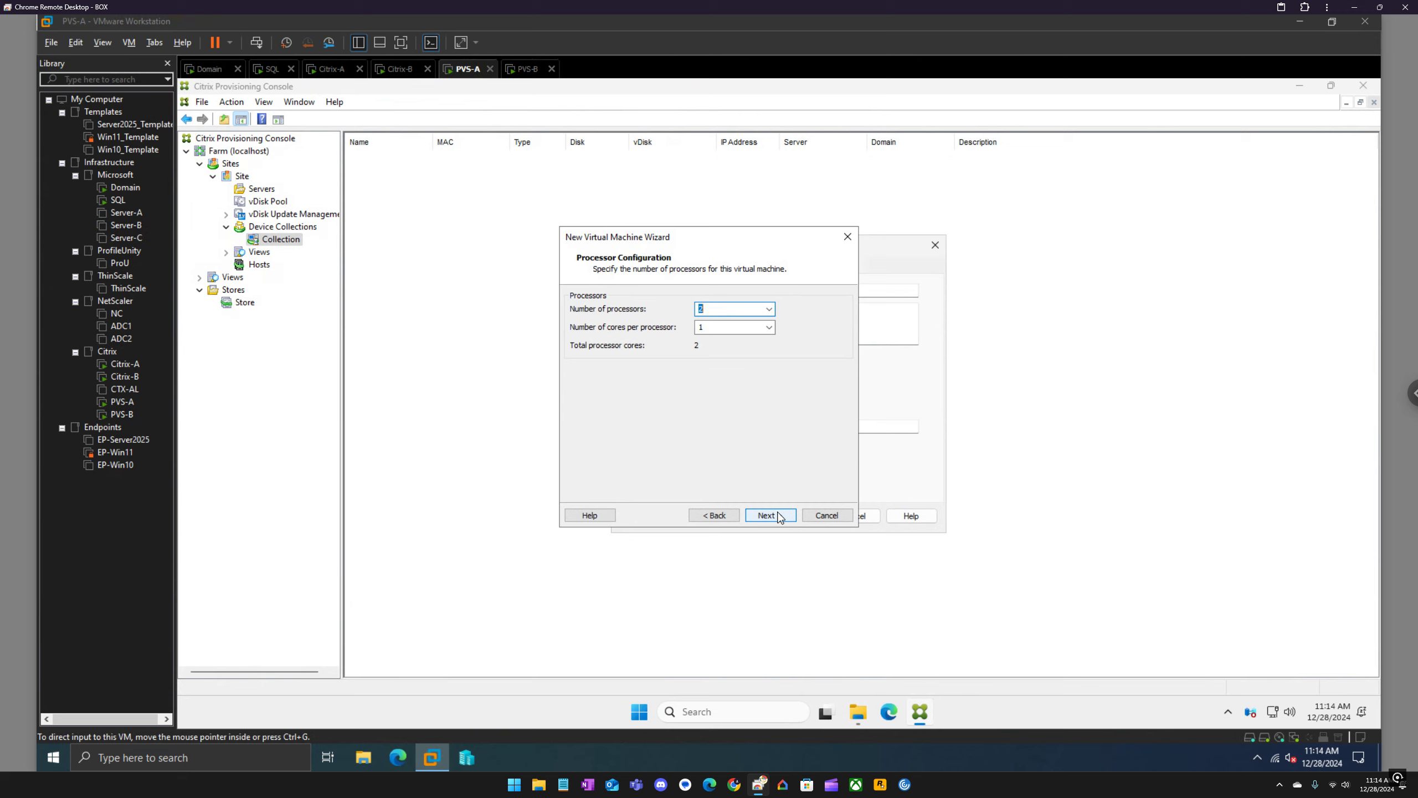
# Step: Accept 2 processors with 1 core each, 2048 MB of memory, NAT networking and the LSI Logic SAS controller
pyautogui.click(779, 516)
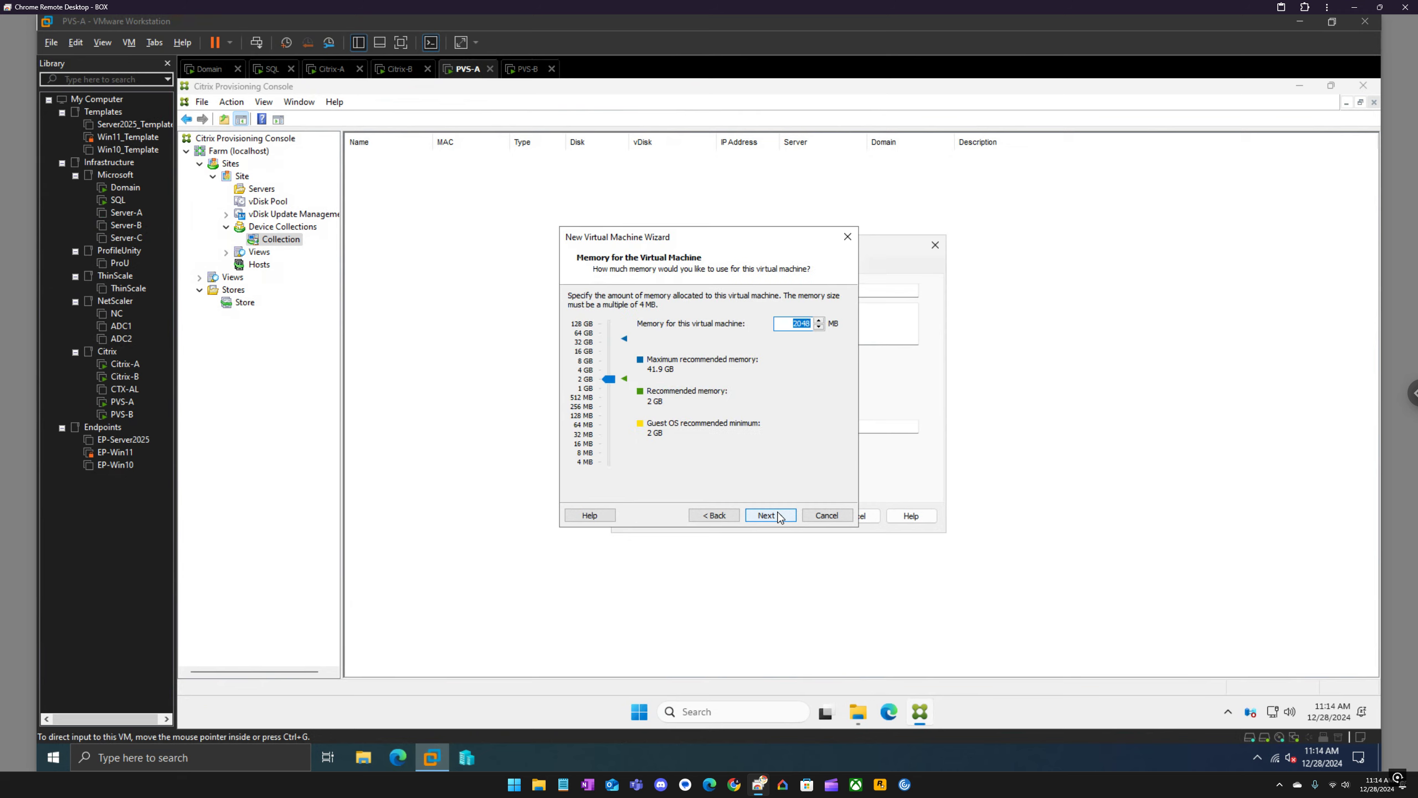
pyautogui.click(780, 515)
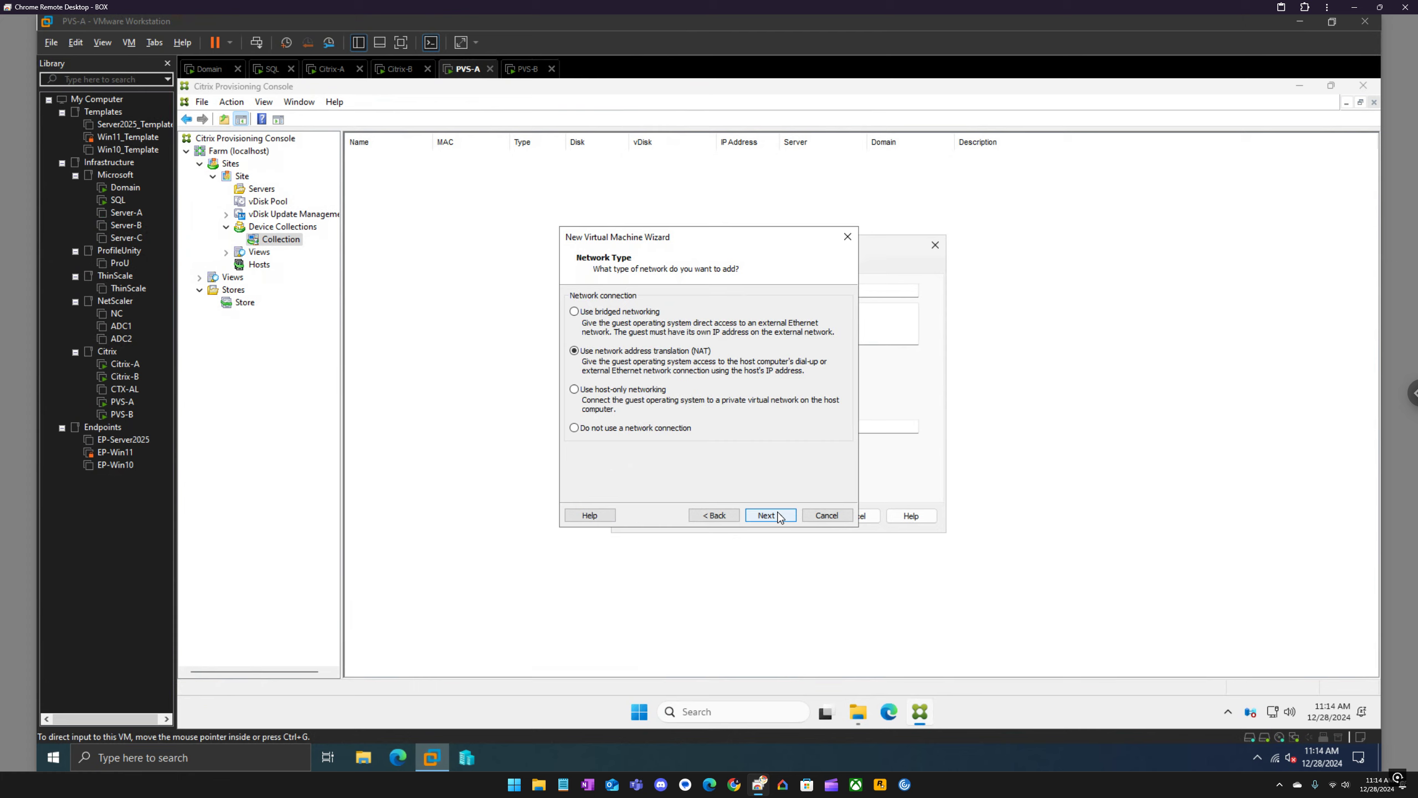
pyautogui.click(778, 515)
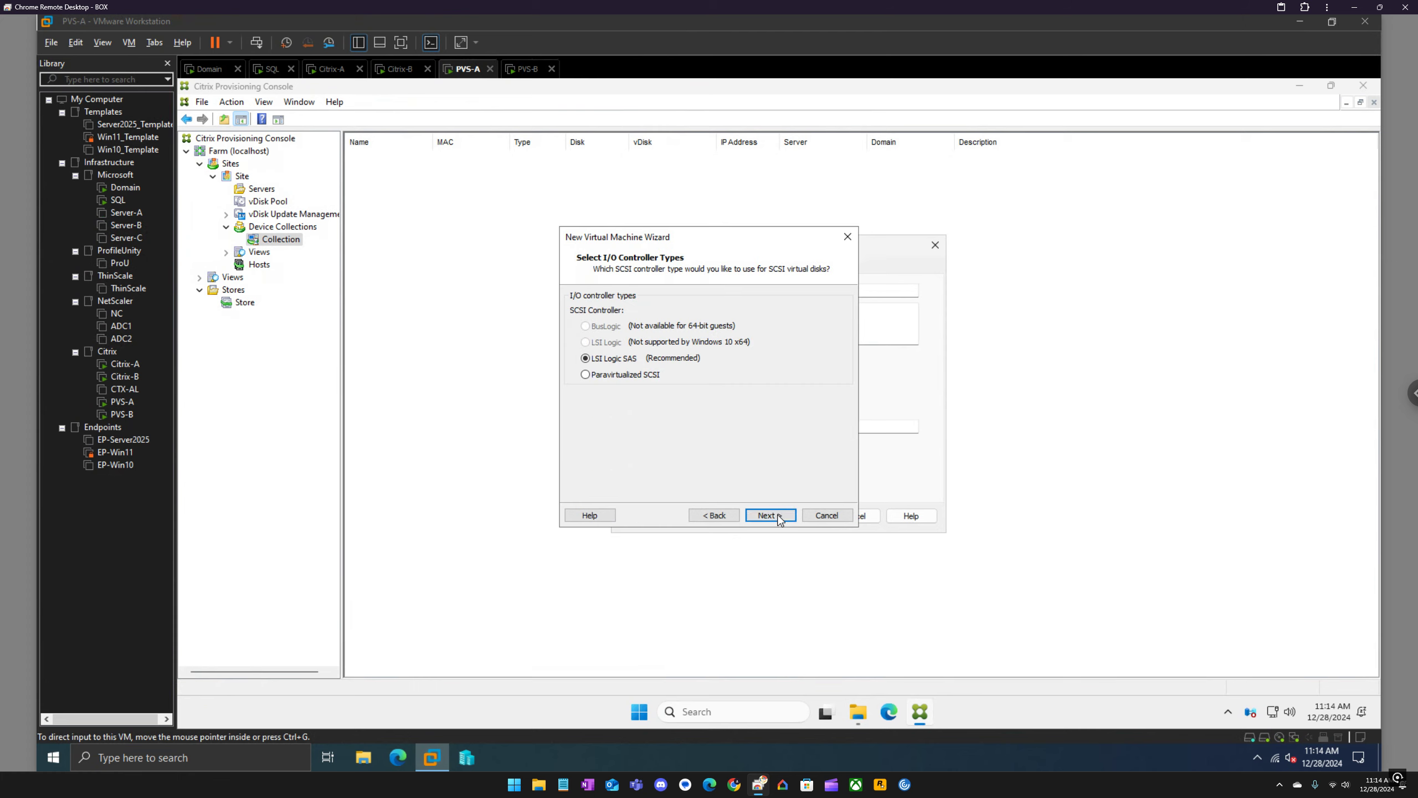
pyautogui.click(778, 515)
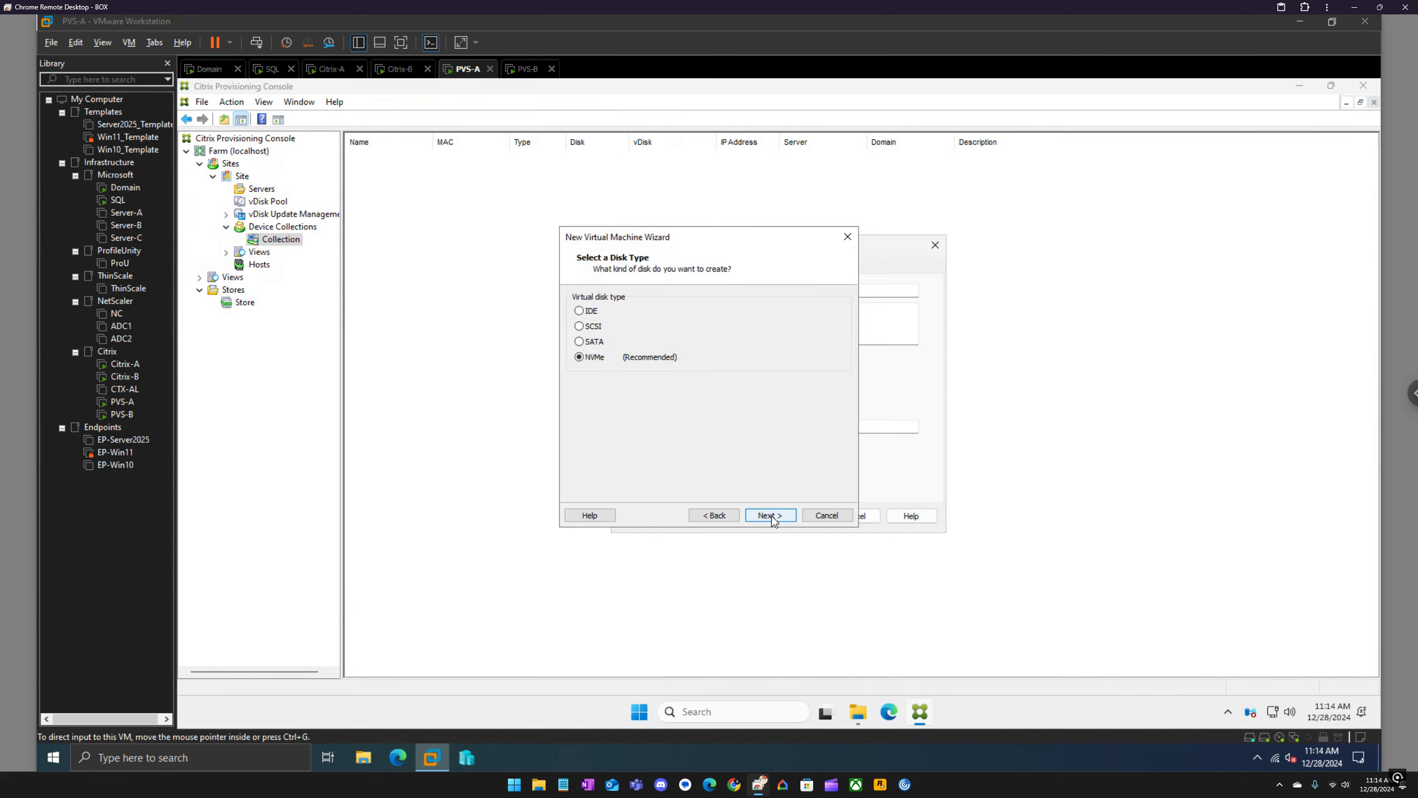
# Step: Specify a new 10 GB NVMe virtual disk stored as a single file, without preallocating its space
pyautogui.click(773, 515)
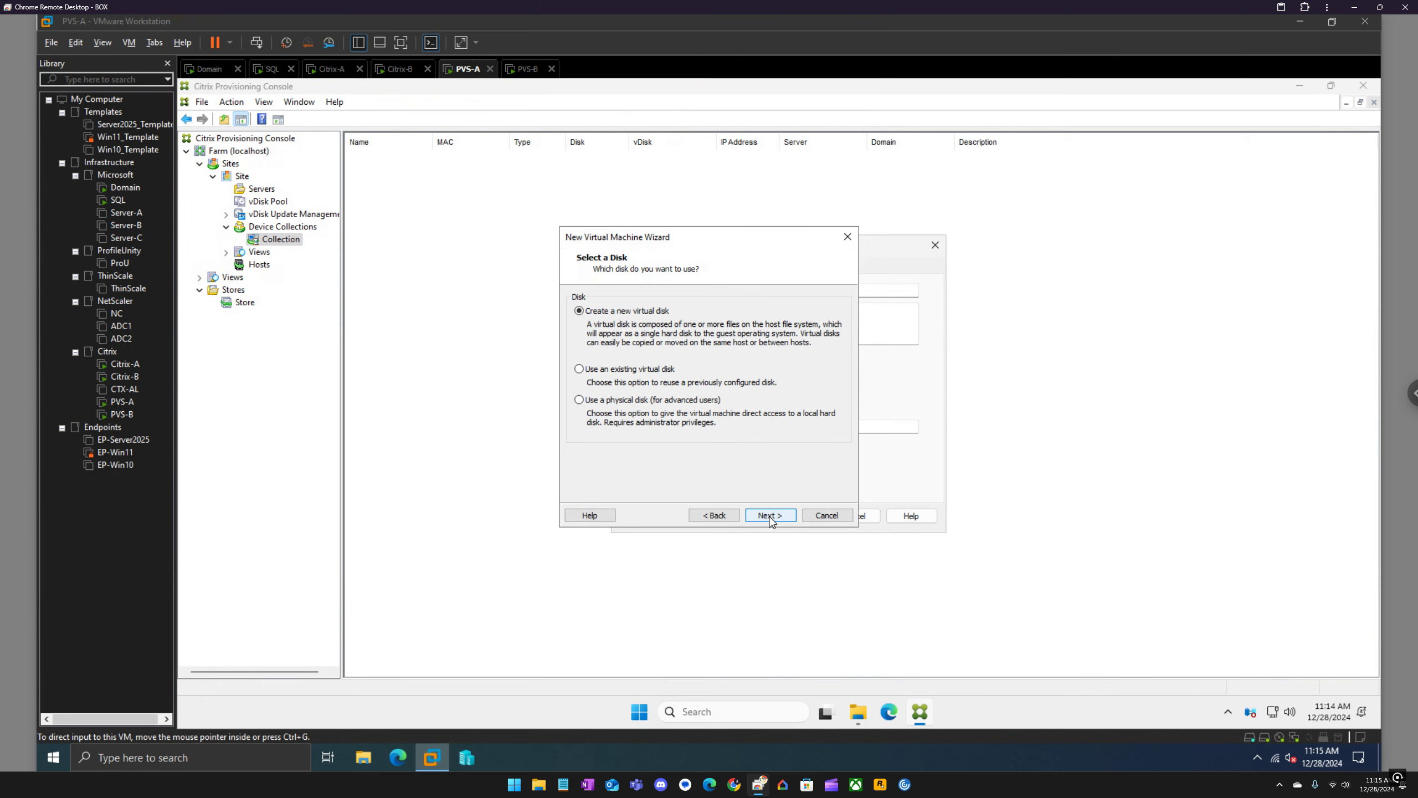
pyautogui.press('Return')
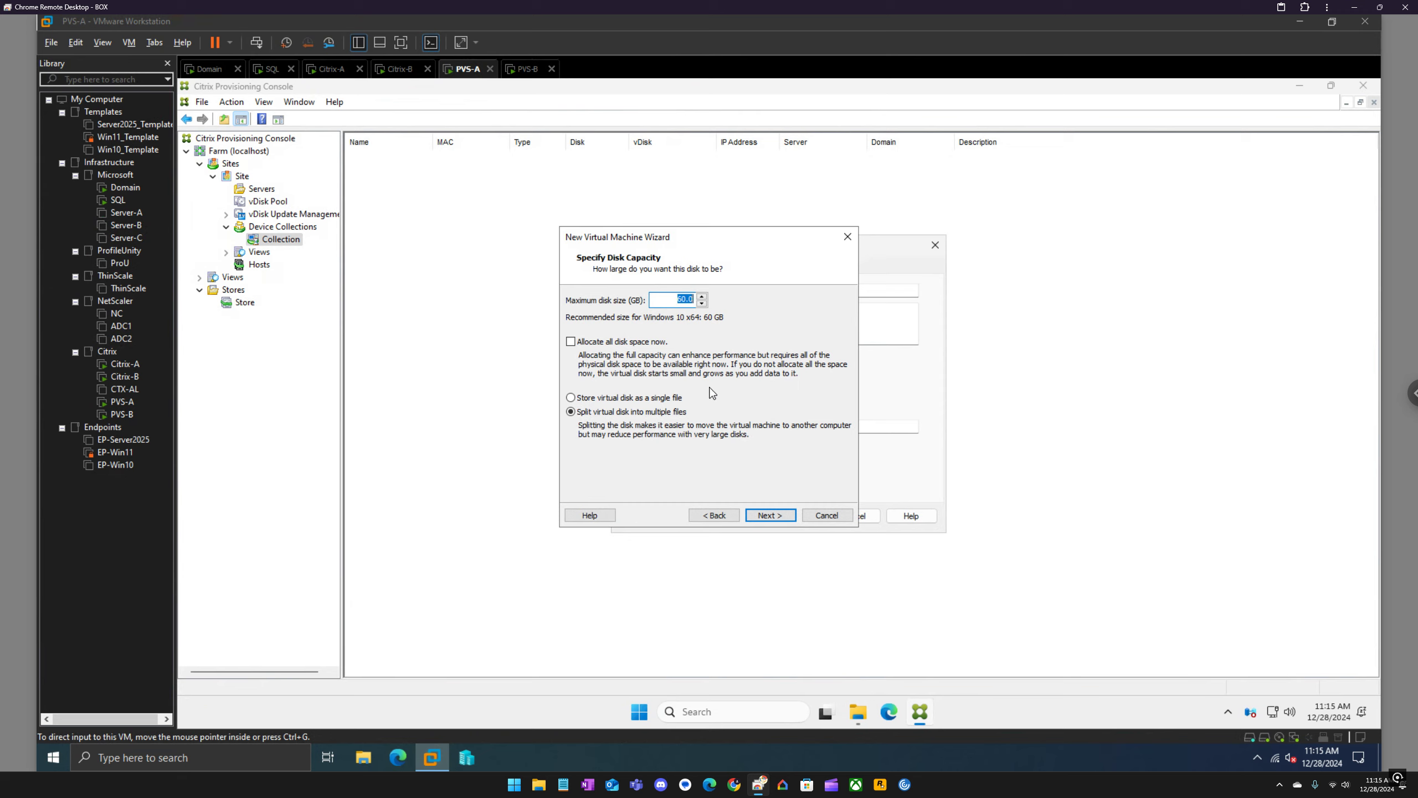
pyautogui.write('10')
pyautogui.click(656, 399)
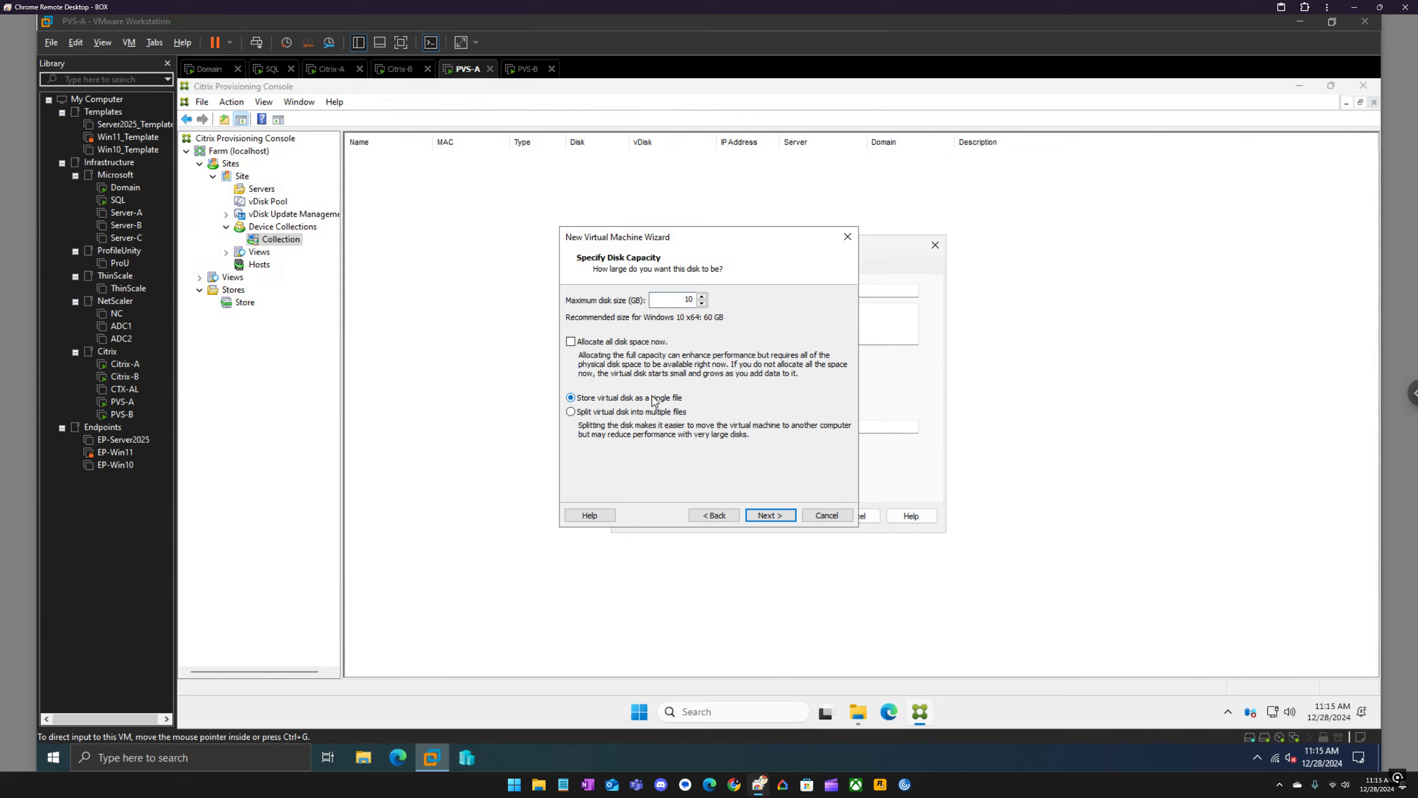
pyautogui.click(770, 516)
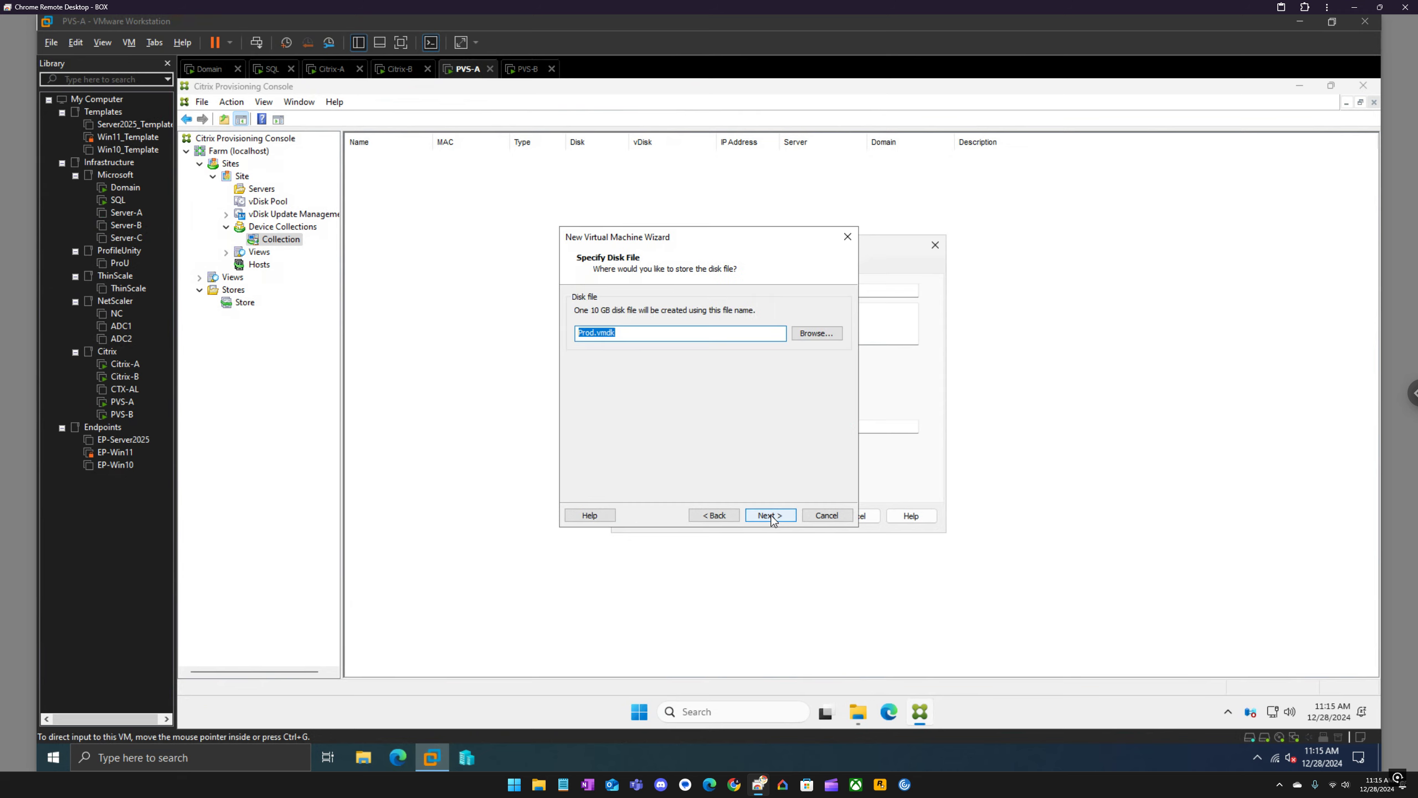
# Step: Create the Prod virtual machine with disk file Prod.vmdk and place it in the Endpoints folder
pyautogui.click(770, 515)
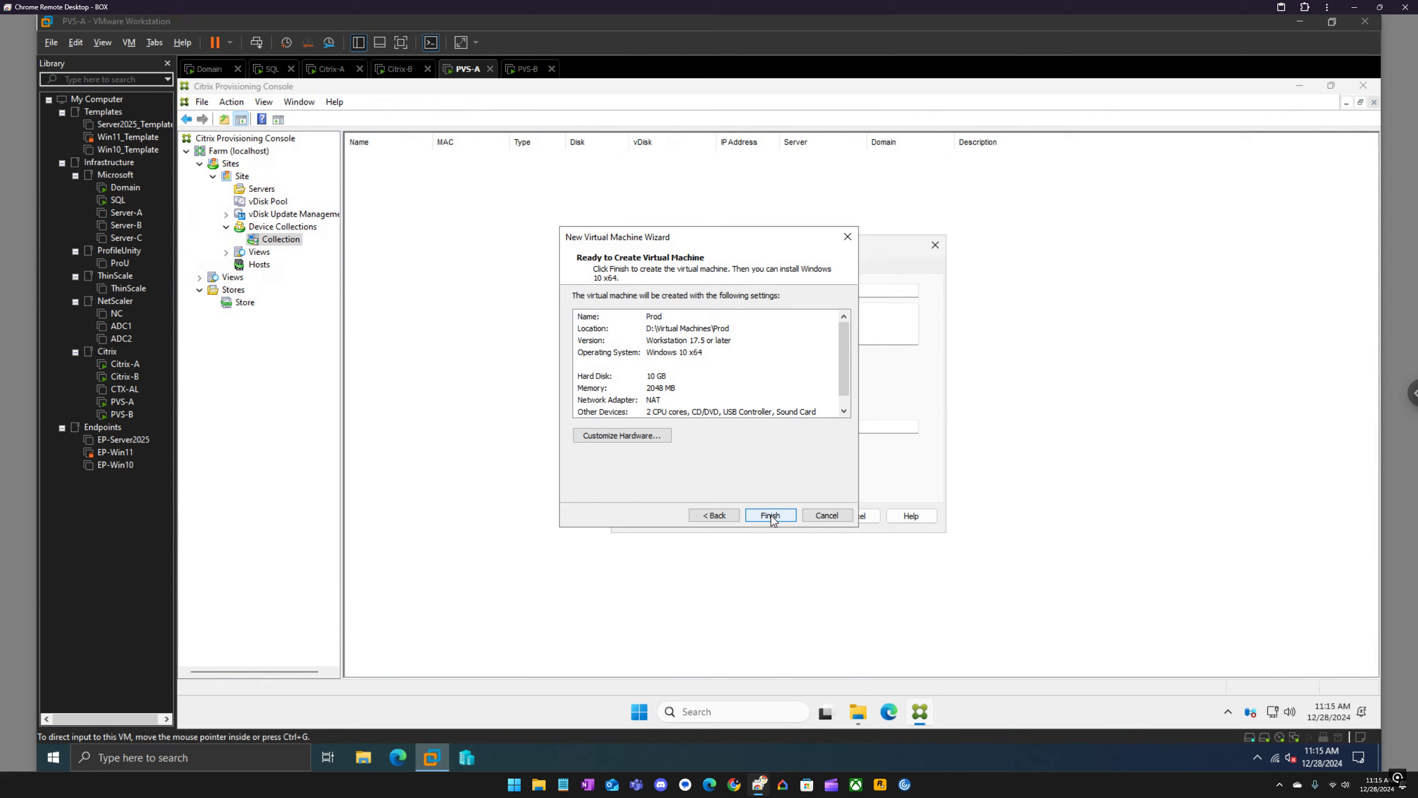
pyautogui.click(770, 516)
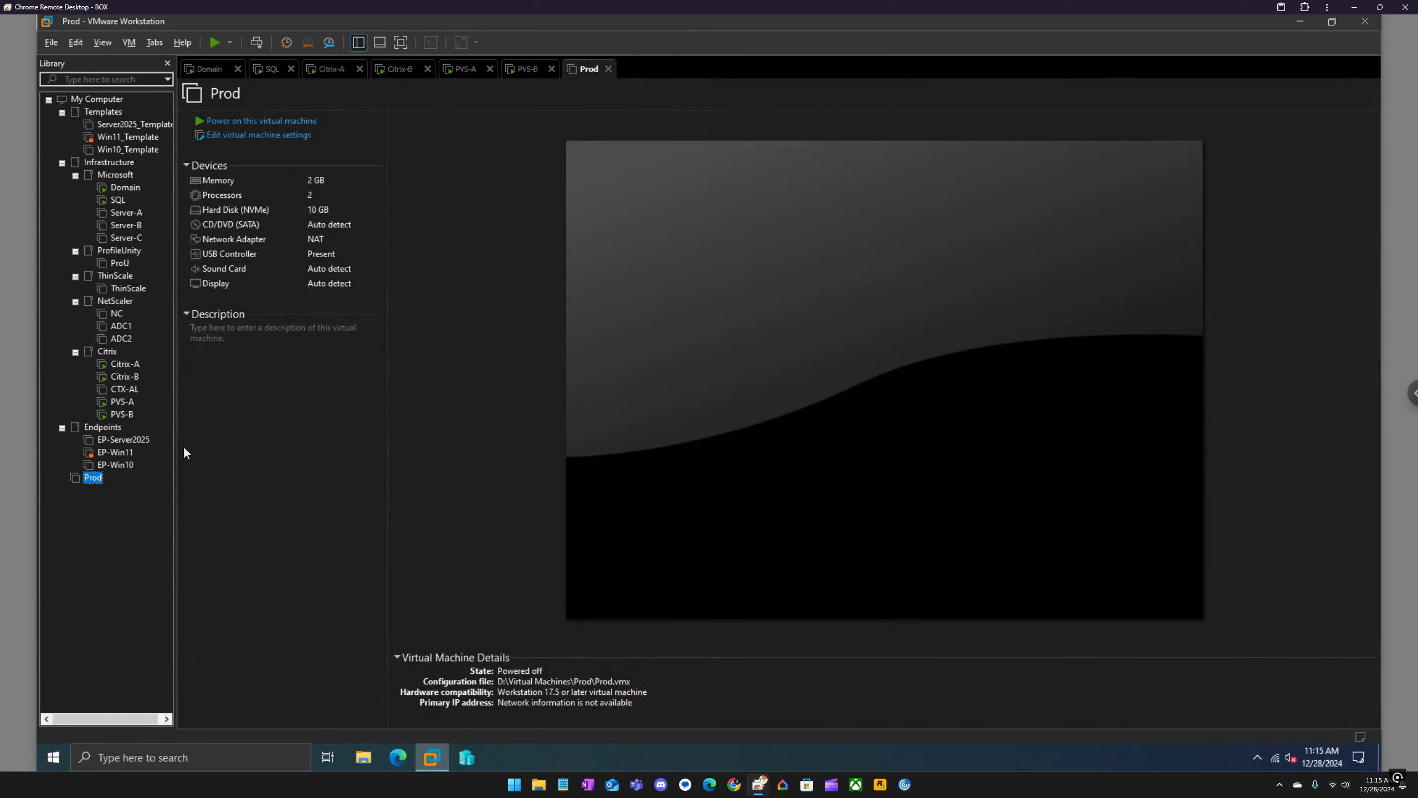
pyautogui.moveTo(98, 484); pyautogui.dragTo(109, 468)
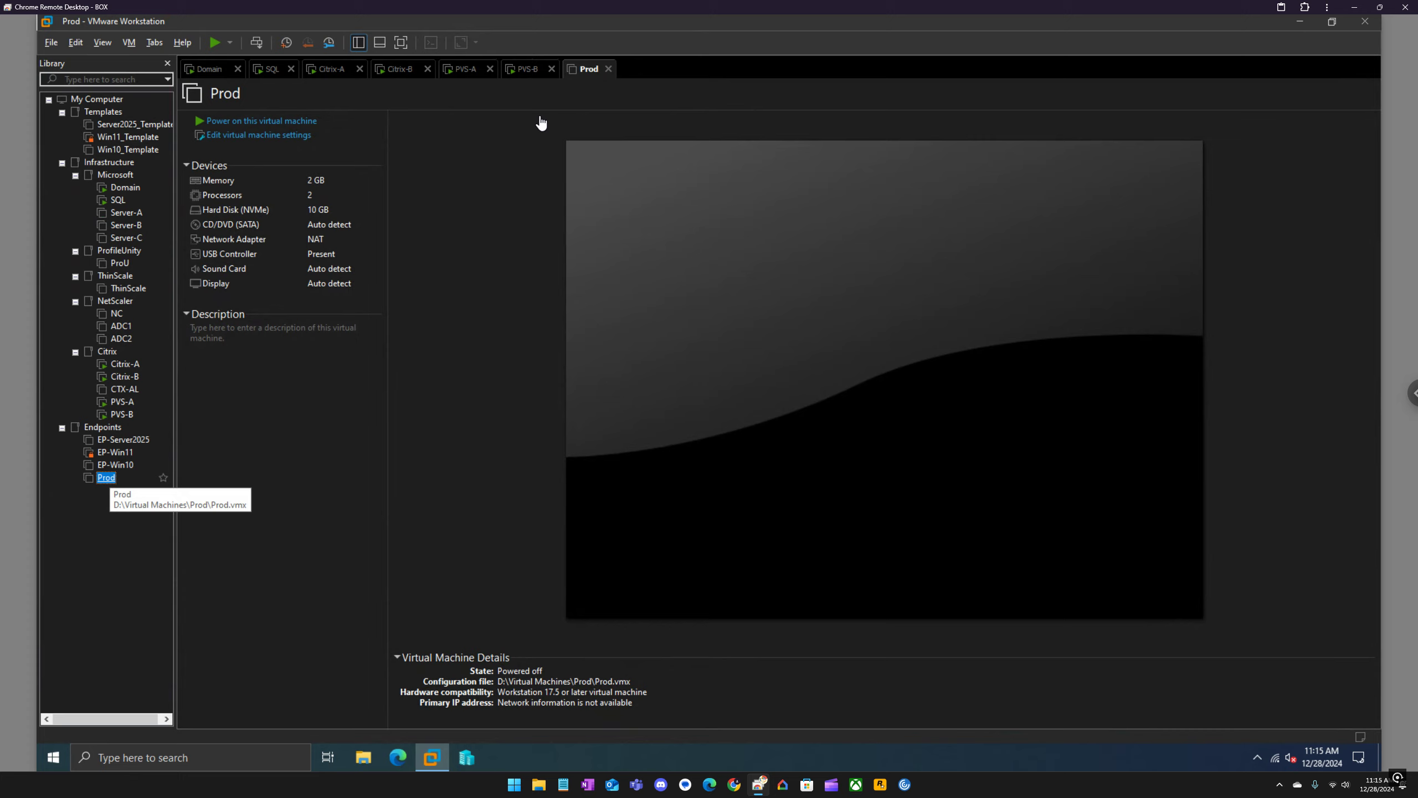
# Step: Power on the Prod virtual machine for network boot and dismiss its operating system installation hint
pyautogui.click(213, 42)
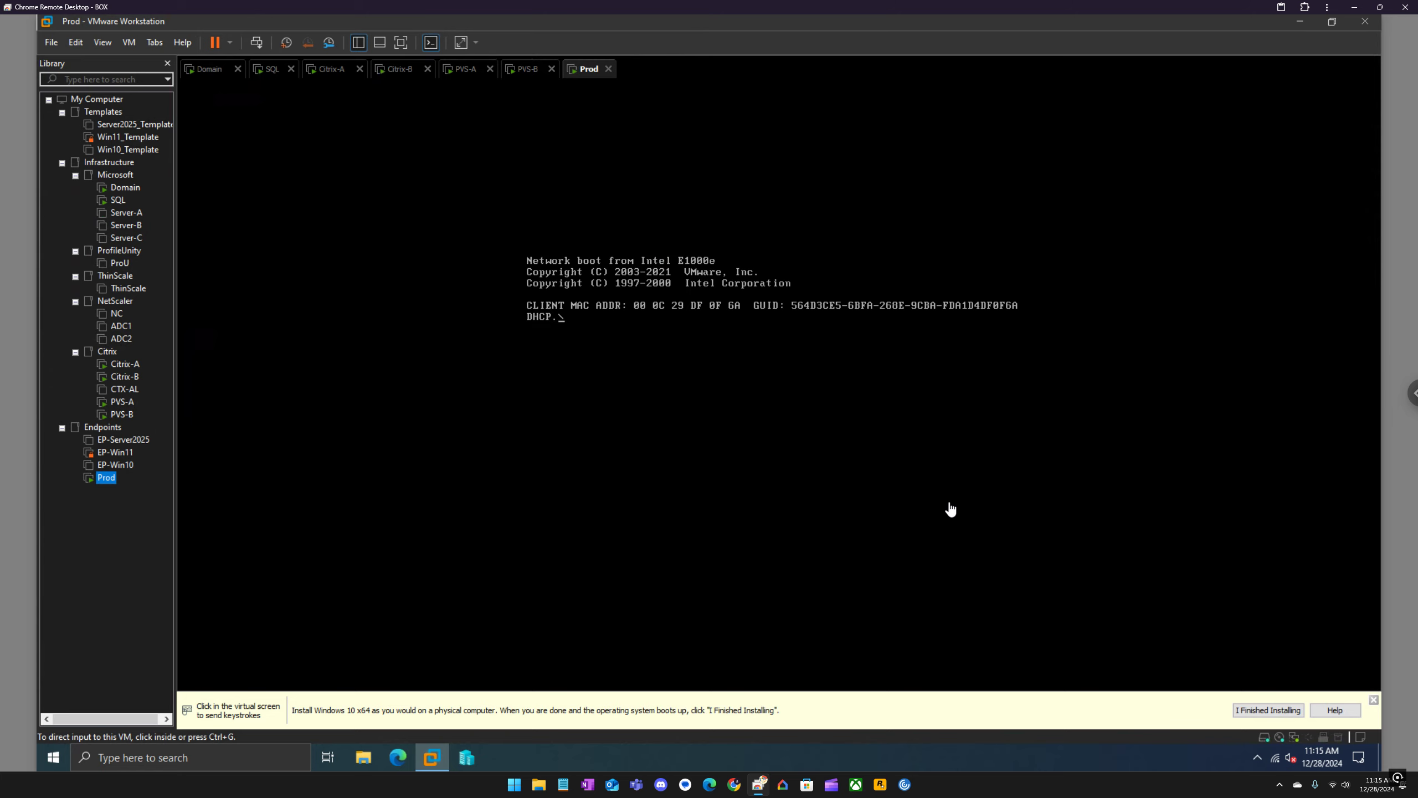
pyautogui.click(1096, 475)
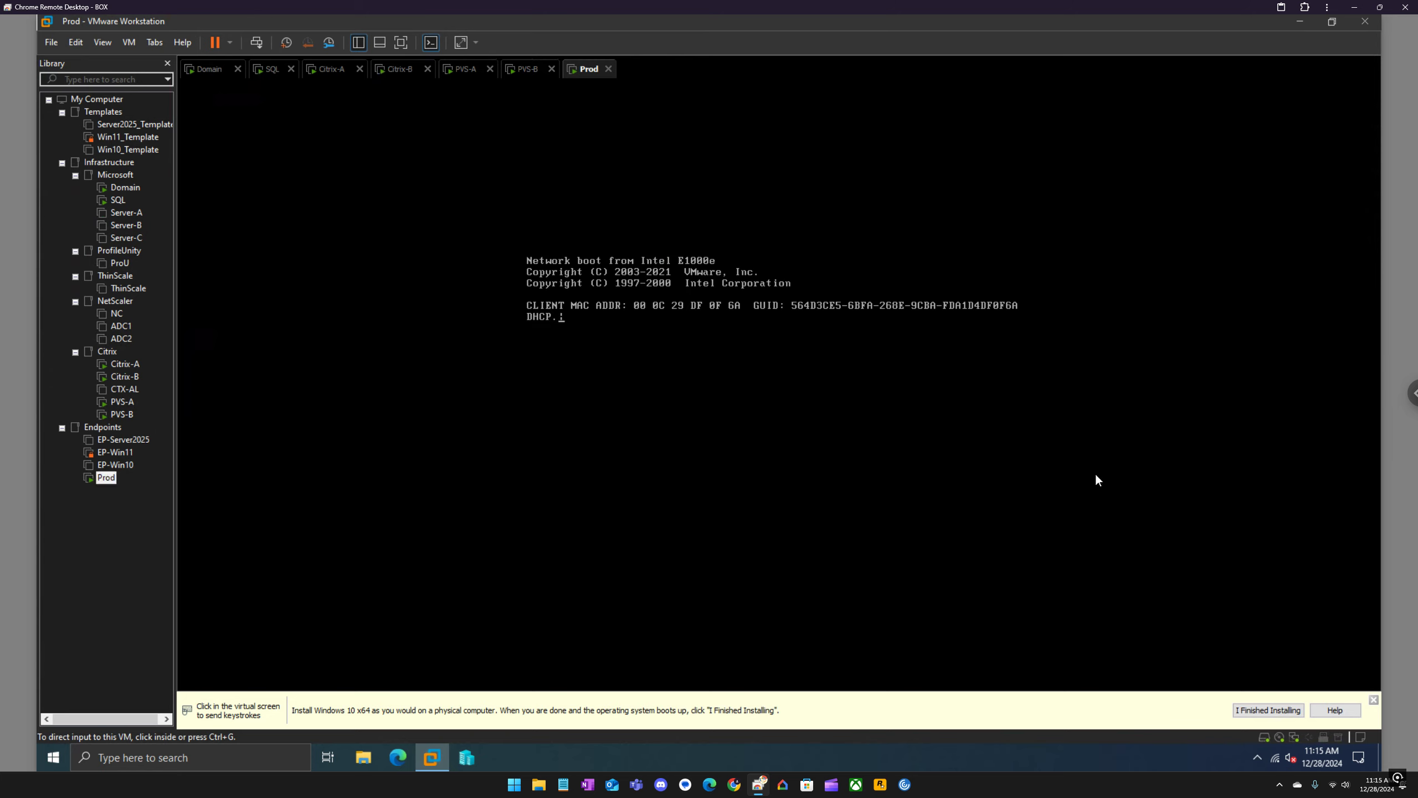
pyautogui.click(1374, 700)
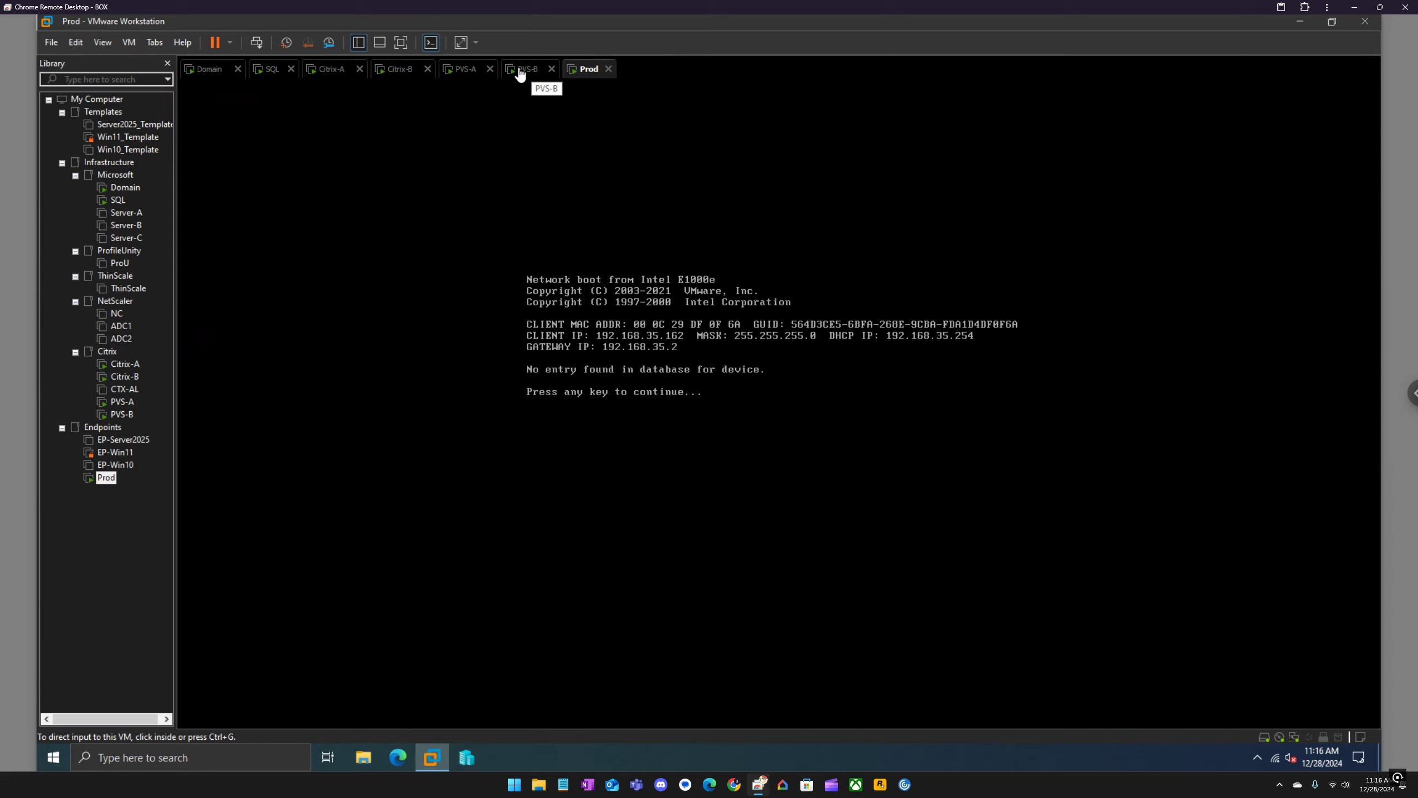
# Step: Enter the Prod virtual machine's MAC address, 00-0C-29-DF-0F-6A, for the Prod target device on PVS-A and save the device
pyautogui.click(466, 69)
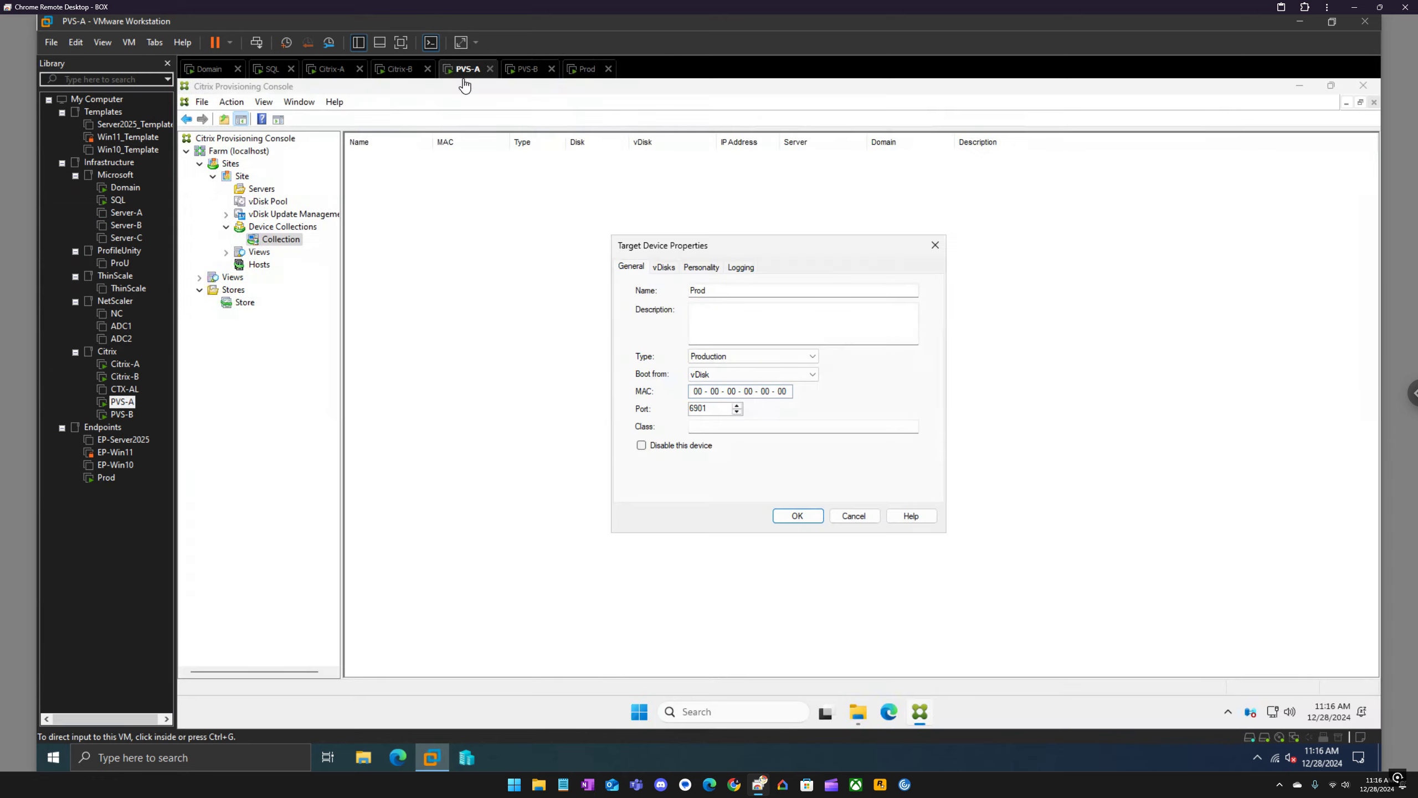
pyautogui.click(713, 392)
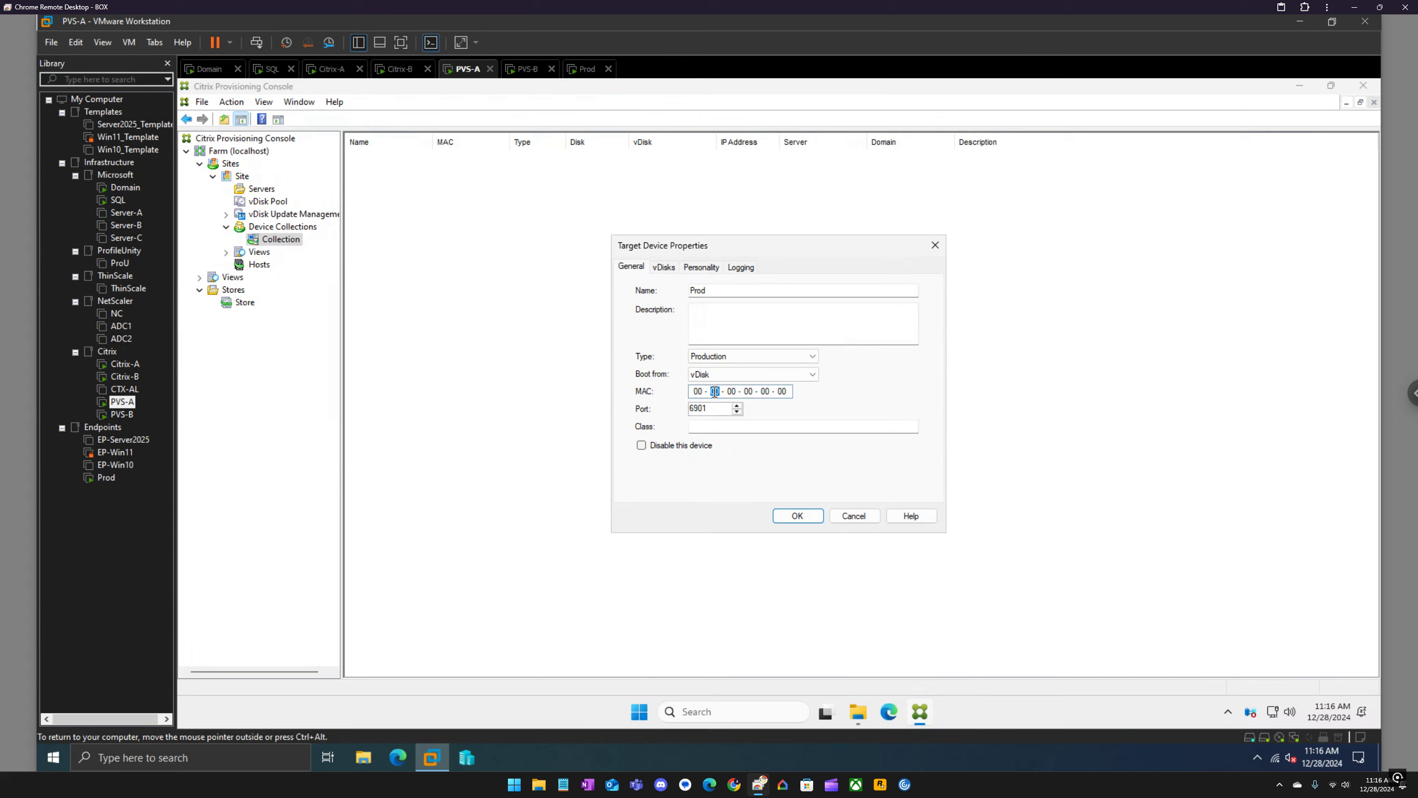
pyautogui.write('0C')
pyautogui.click(580, 69)
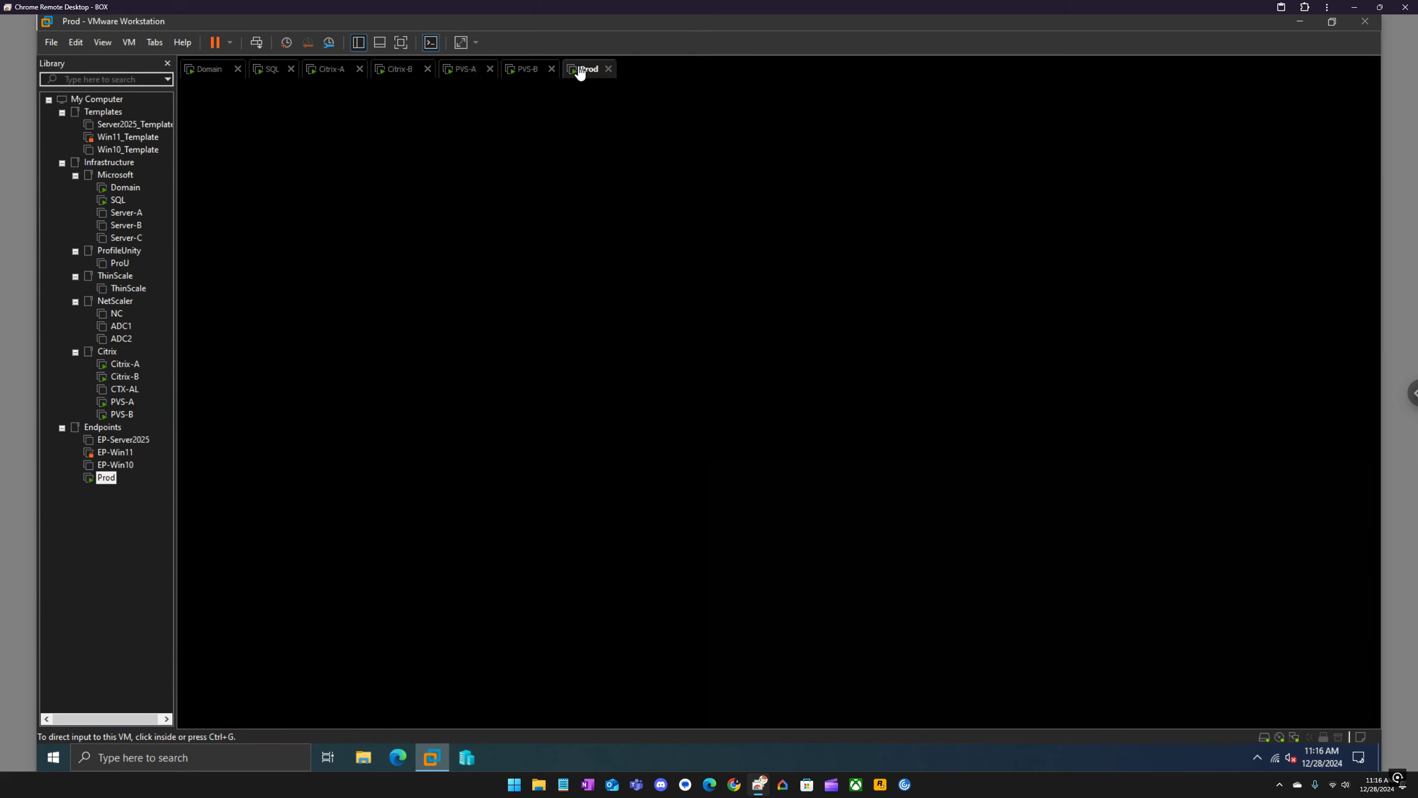
pyautogui.click(463, 70)
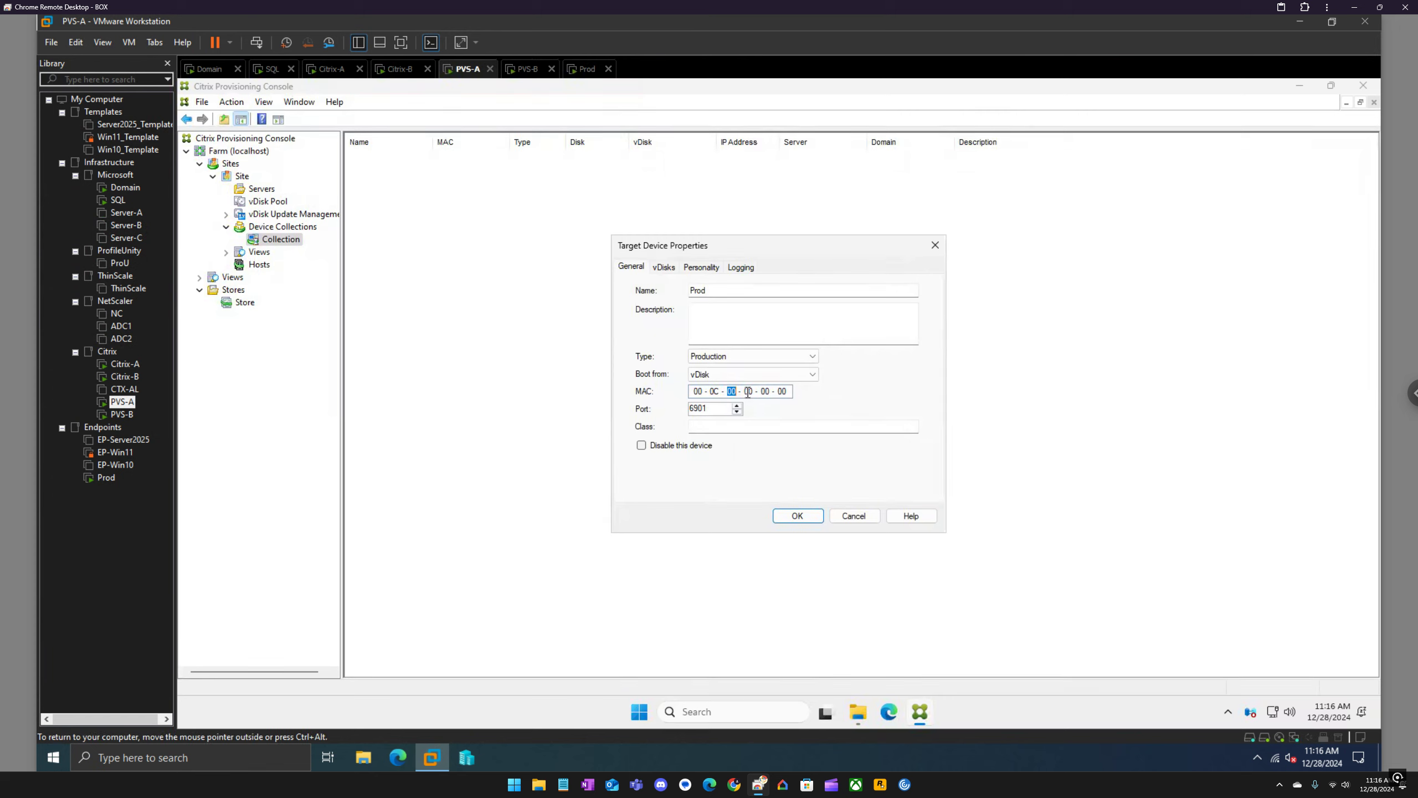
pyautogui.write('29DF')
pyautogui.click(584, 70)
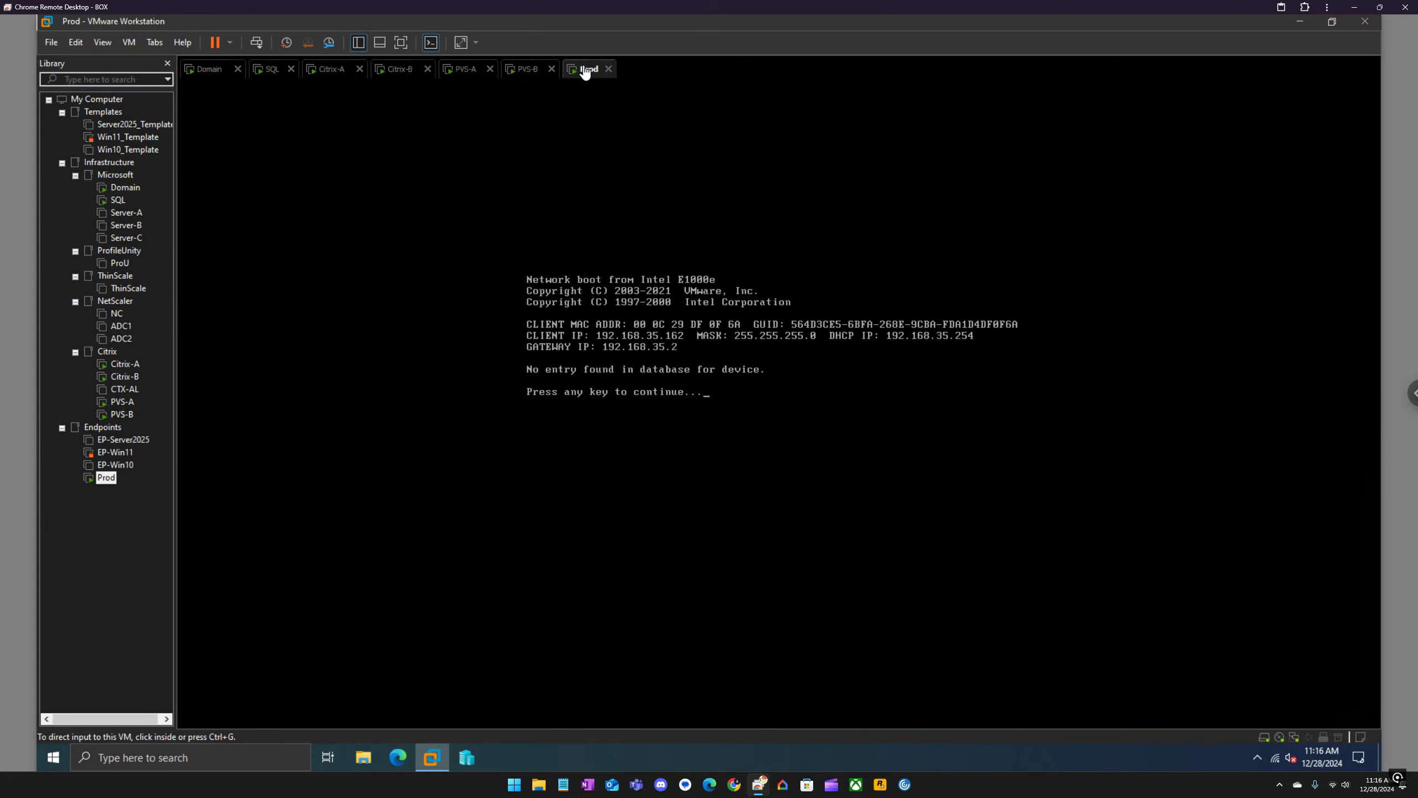
pyautogui.click(467, 69)
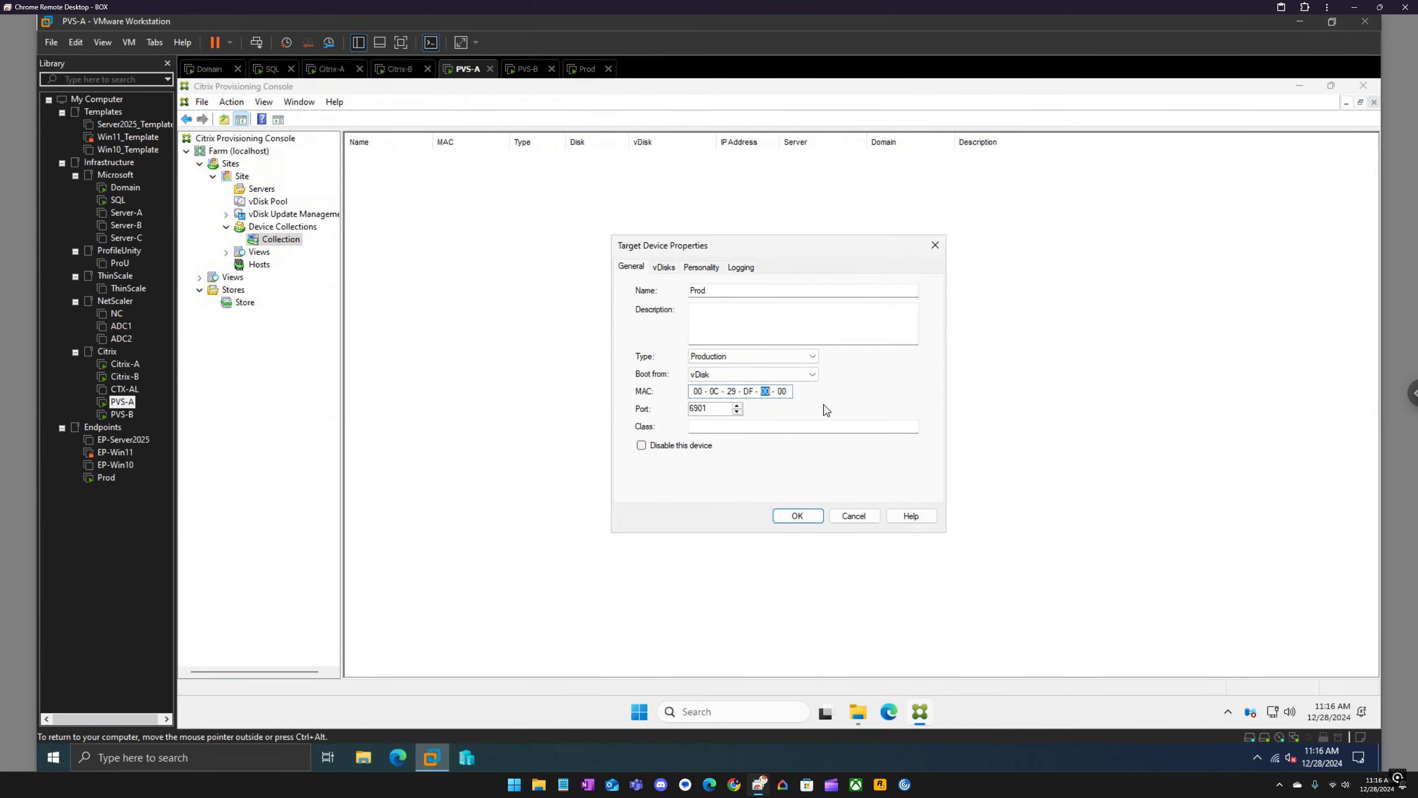
pyautogui.write('0F')
pyautogui.press('BackSpace')
pyautogui.write('A')
pyautogui.click(804, 514)
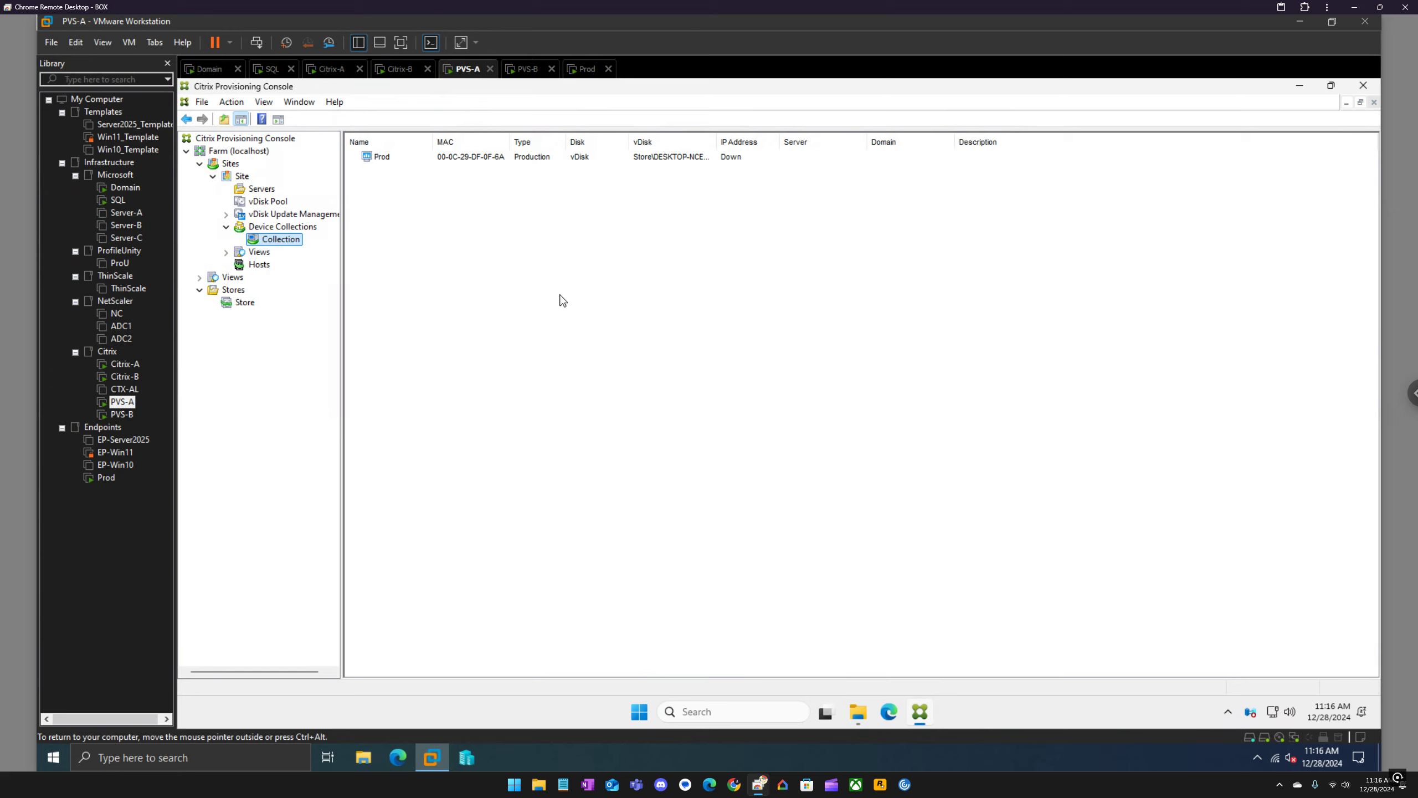
# Step: Create a new maintenance version of the vDisk in Store
pyautogui.click(250, 304)
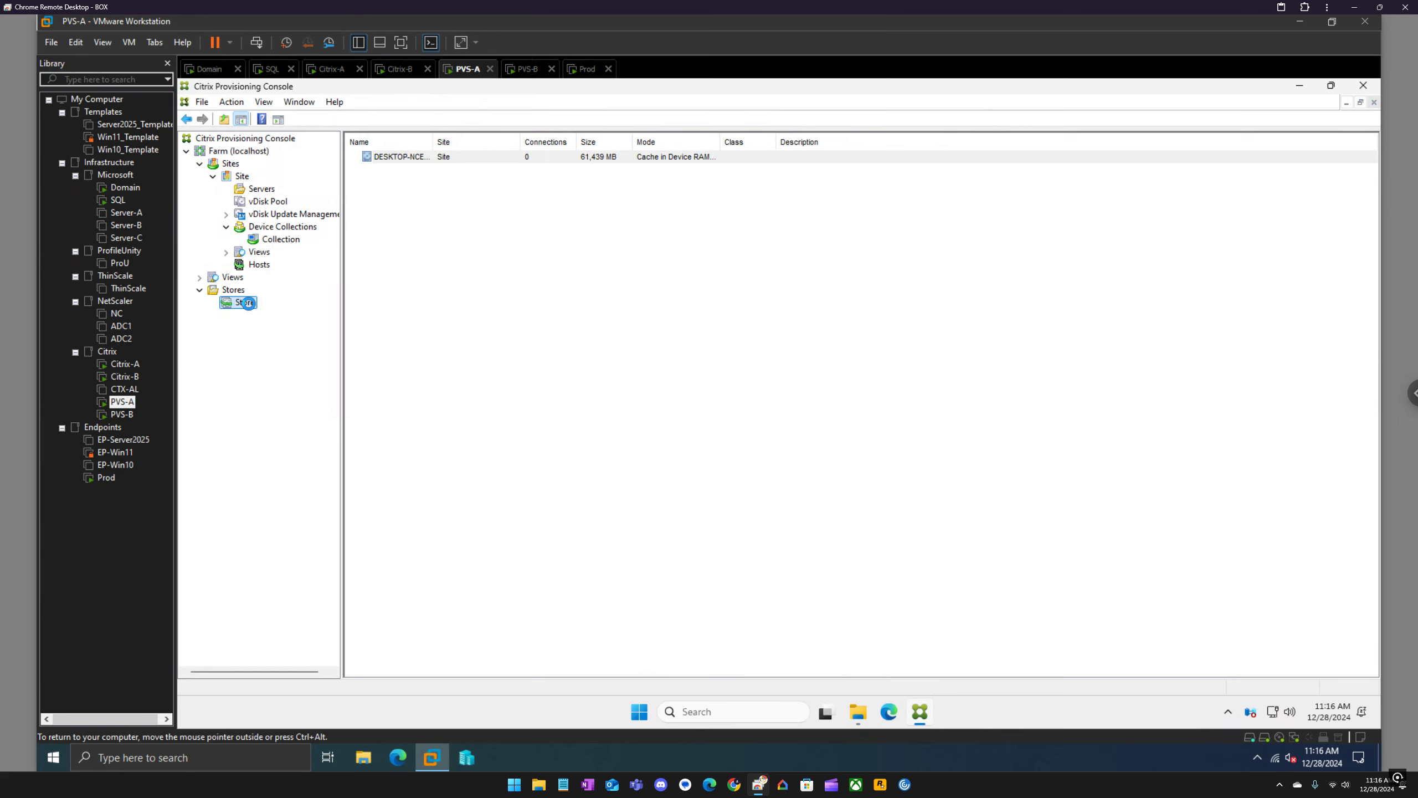
pyautogui.rightClick(396, 160)
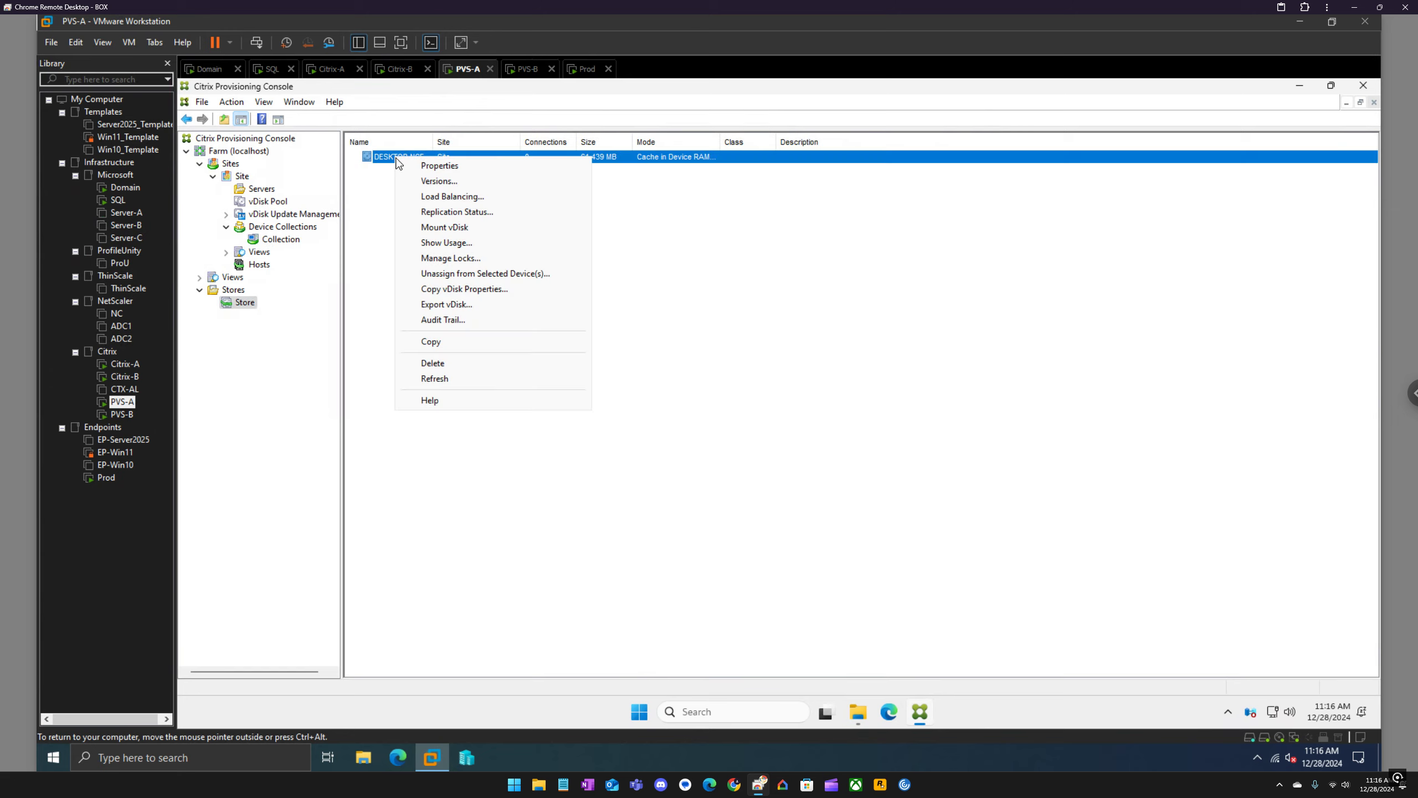
pyautogui.click(434, 182)
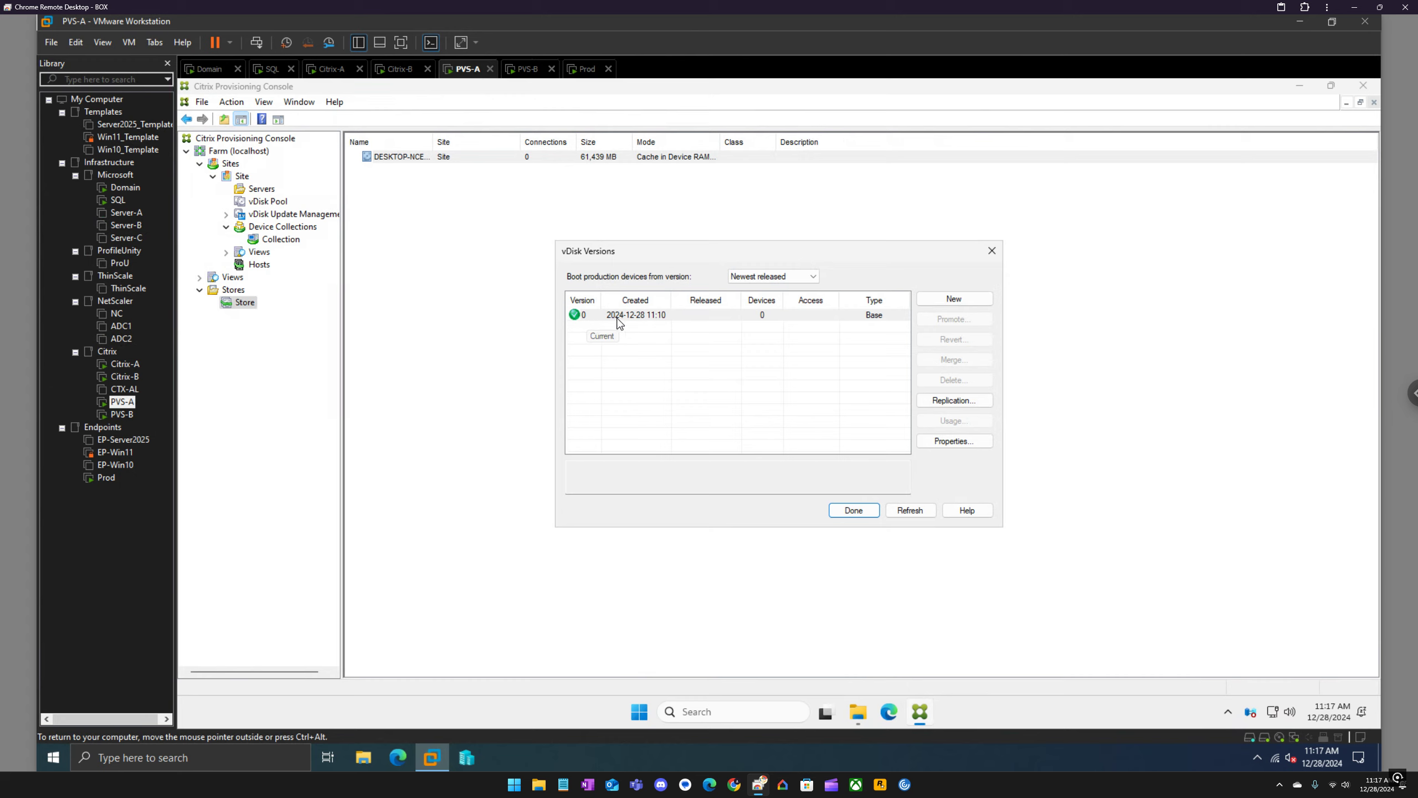
pyautogui.click(942, 302)
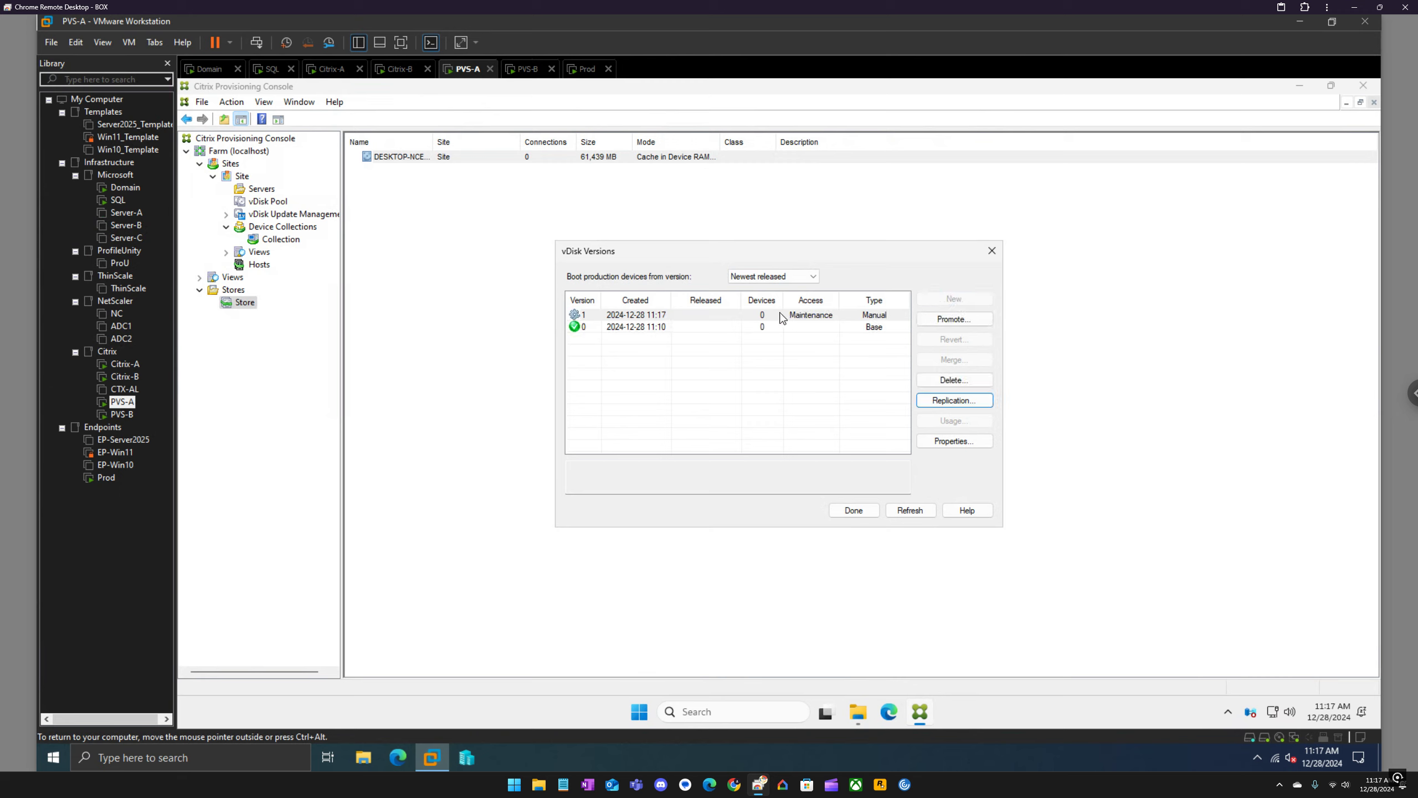
# Step: Review the promotion options for vDisk version 1, then cancel without promoting it
pyautogui.click(809, 316)
pyautogui.click(962, 323)
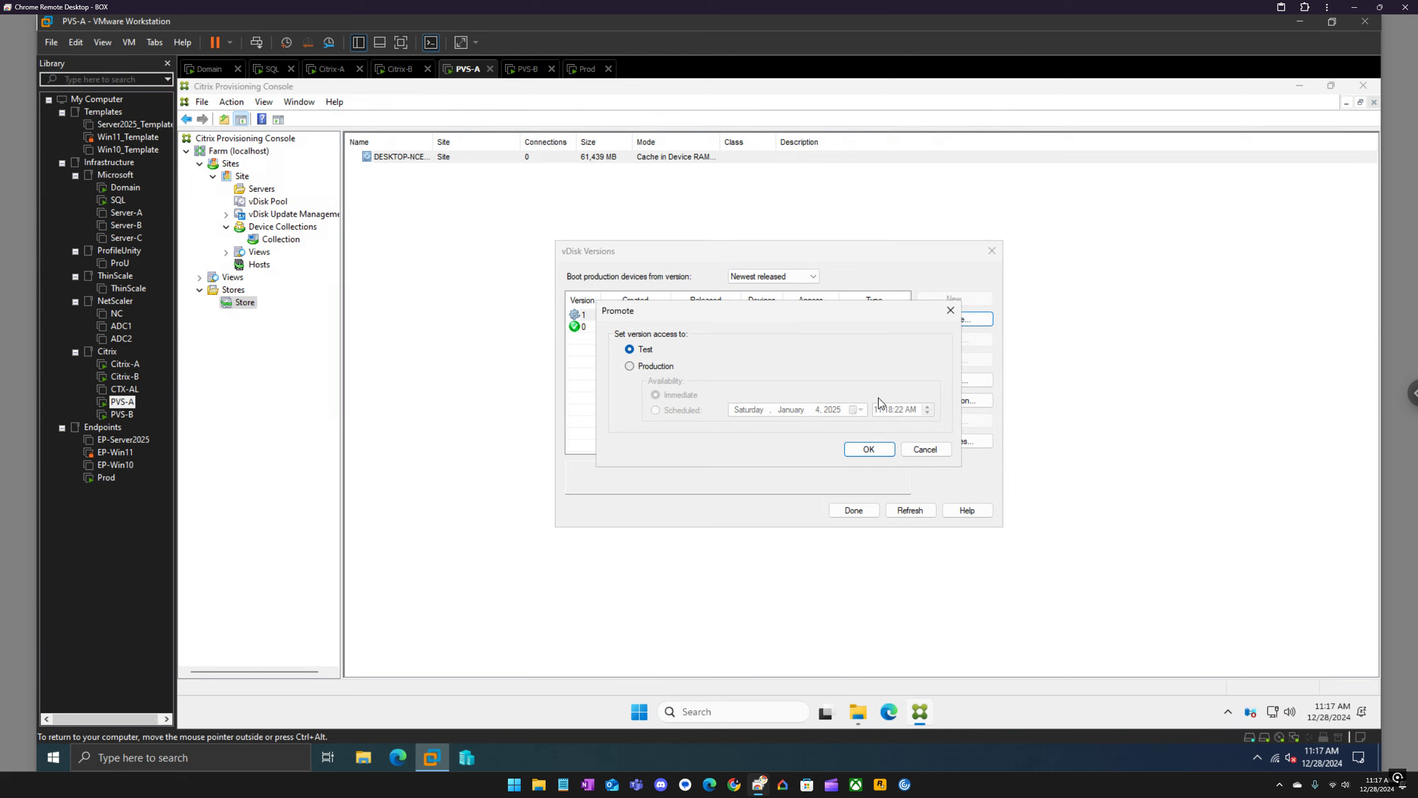
pyautogui.click(950, 311)
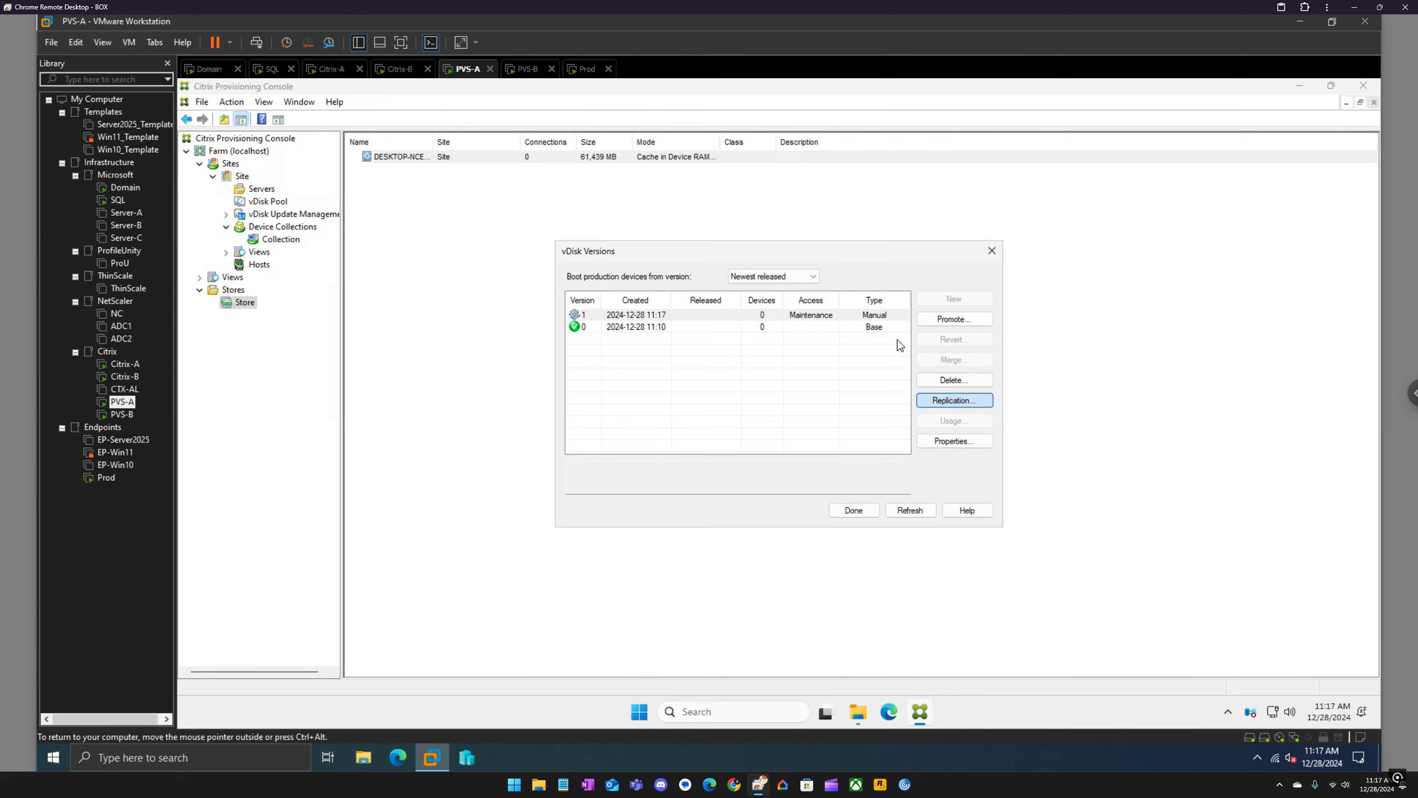
# Step: Check the vDisk's replication status and the version files on the Storage (E:) drive
pyautogui.click(935, 403)
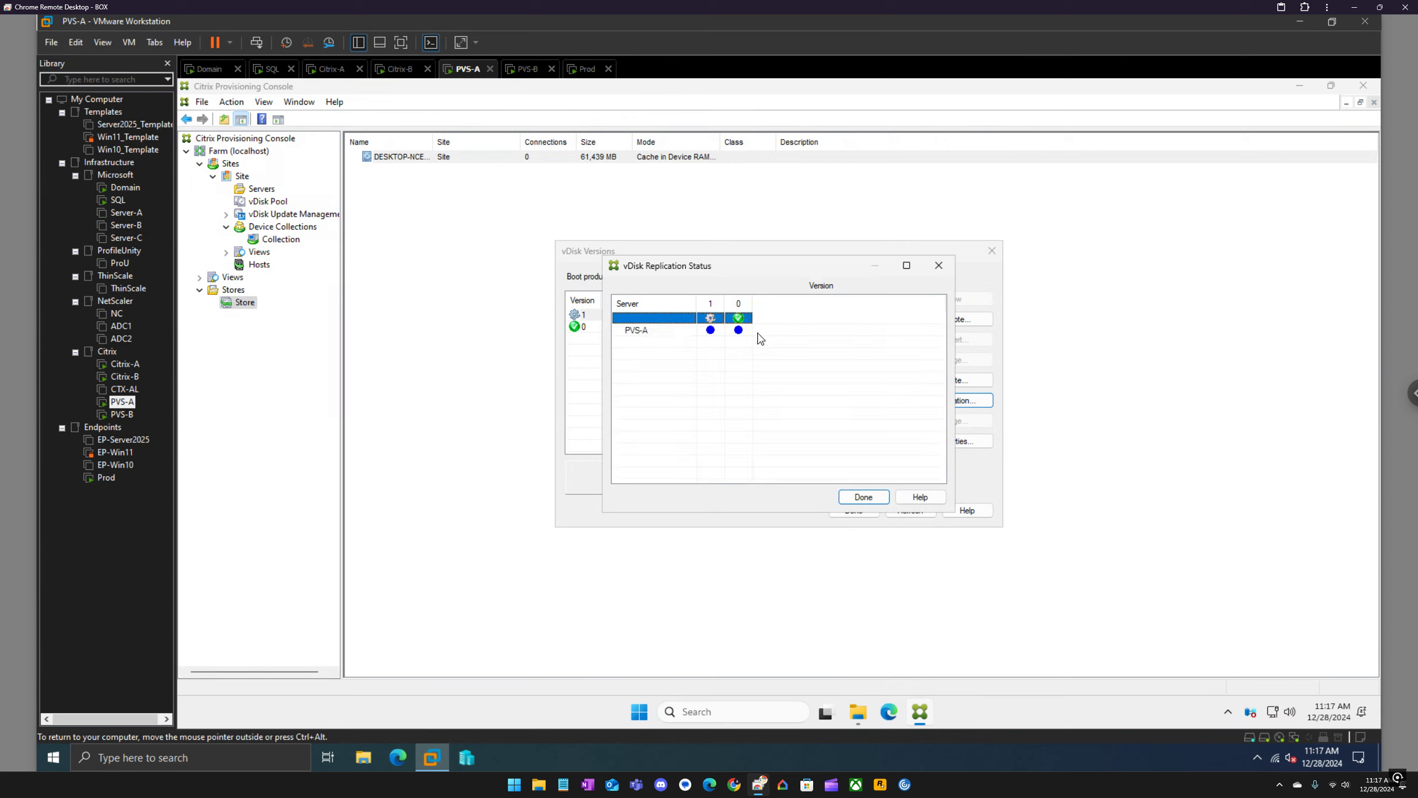
pyautogui.click(938, 266)
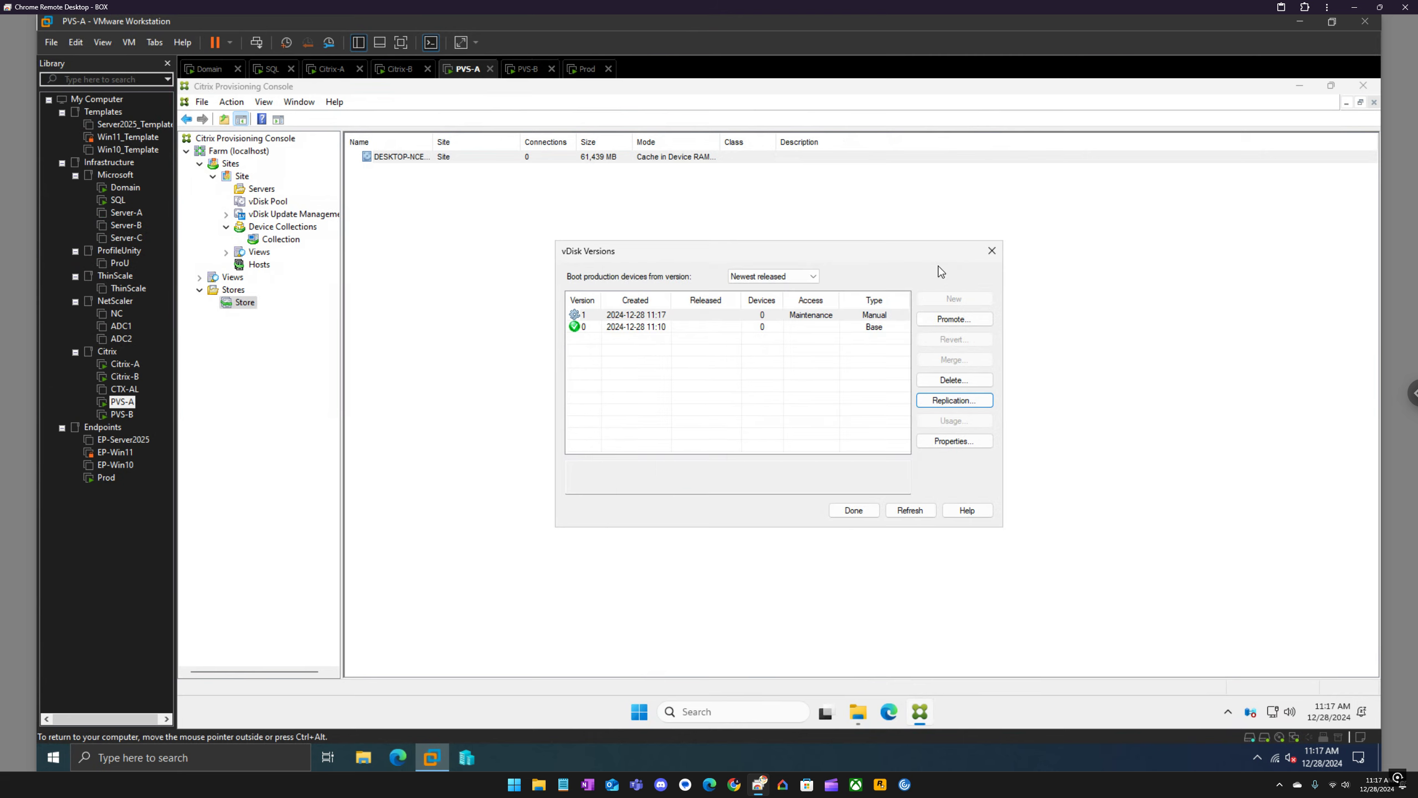
pyautogui.click(858, 713)
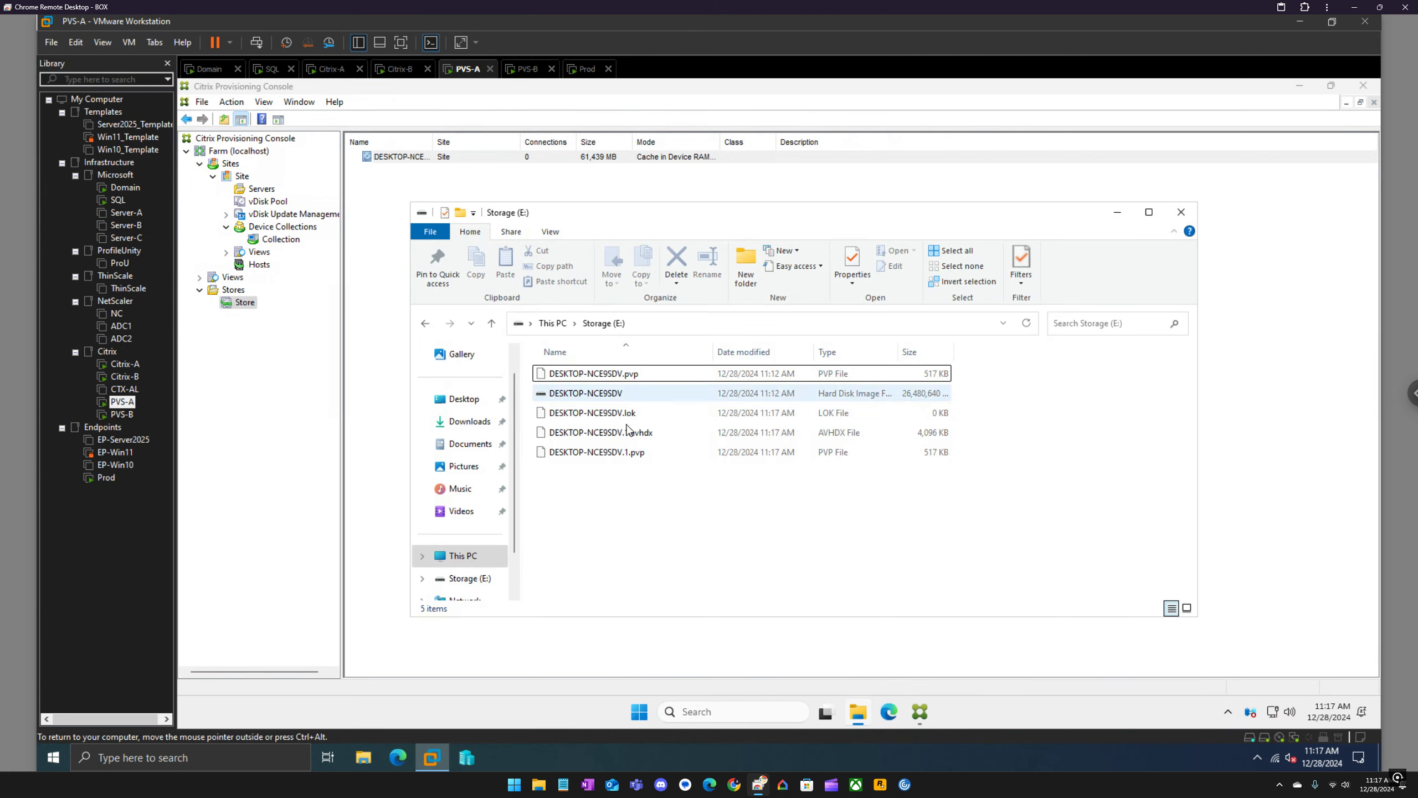
pyautogui.click(1182, 213)
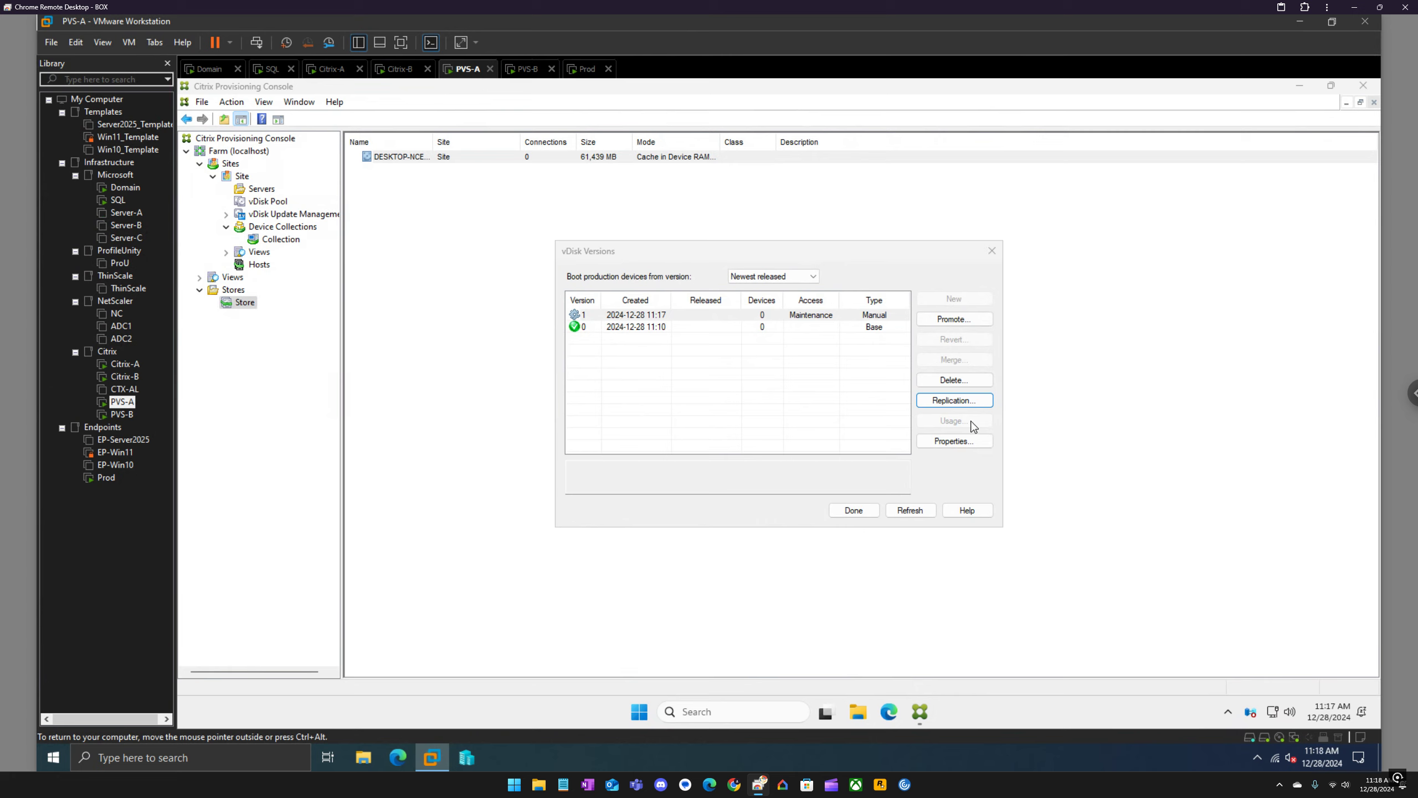
# Step: View the description property of vDisk version 1, then leave the version management without changes
pyautogui.click(952, 444)
pyautogui.click(951, 445)
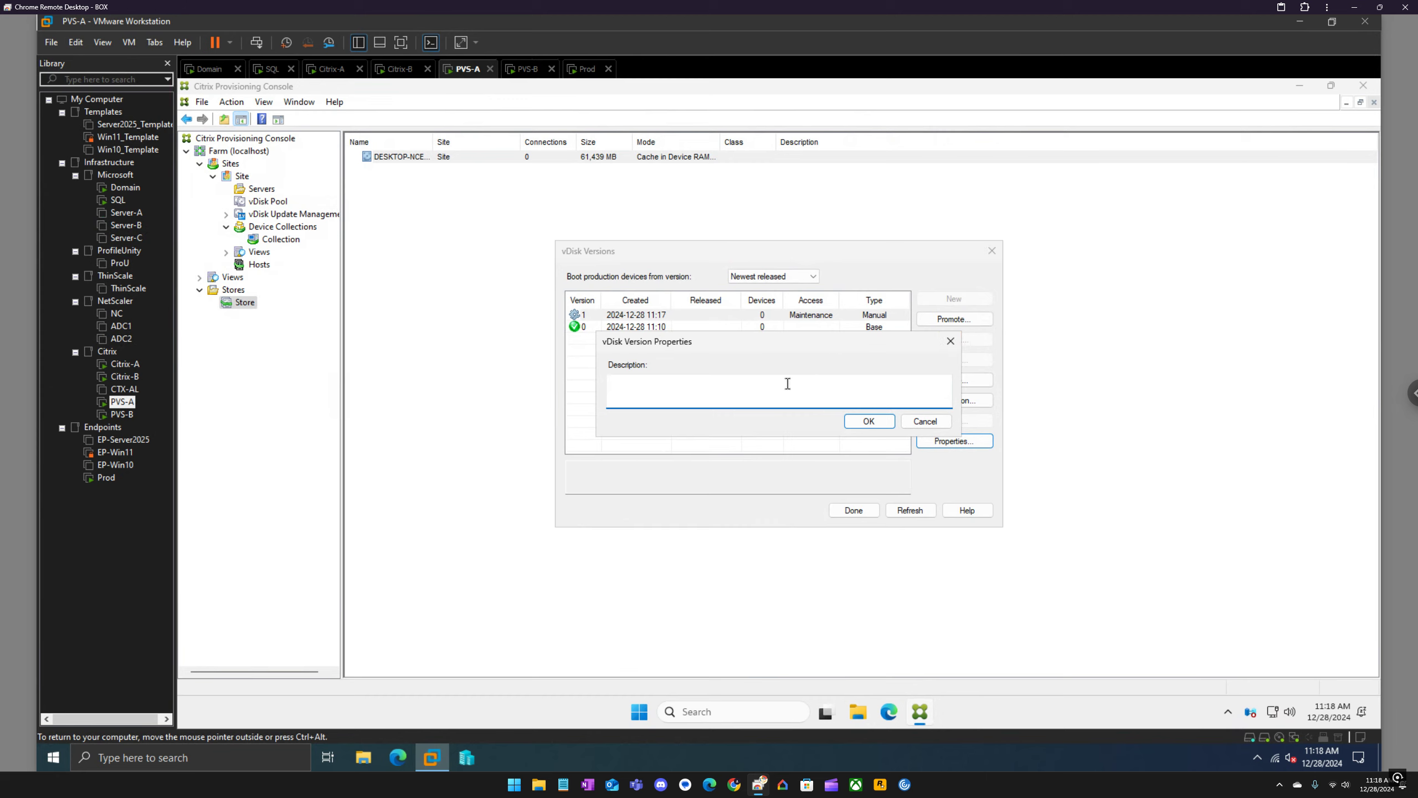
pyautogui.click(950, 343)
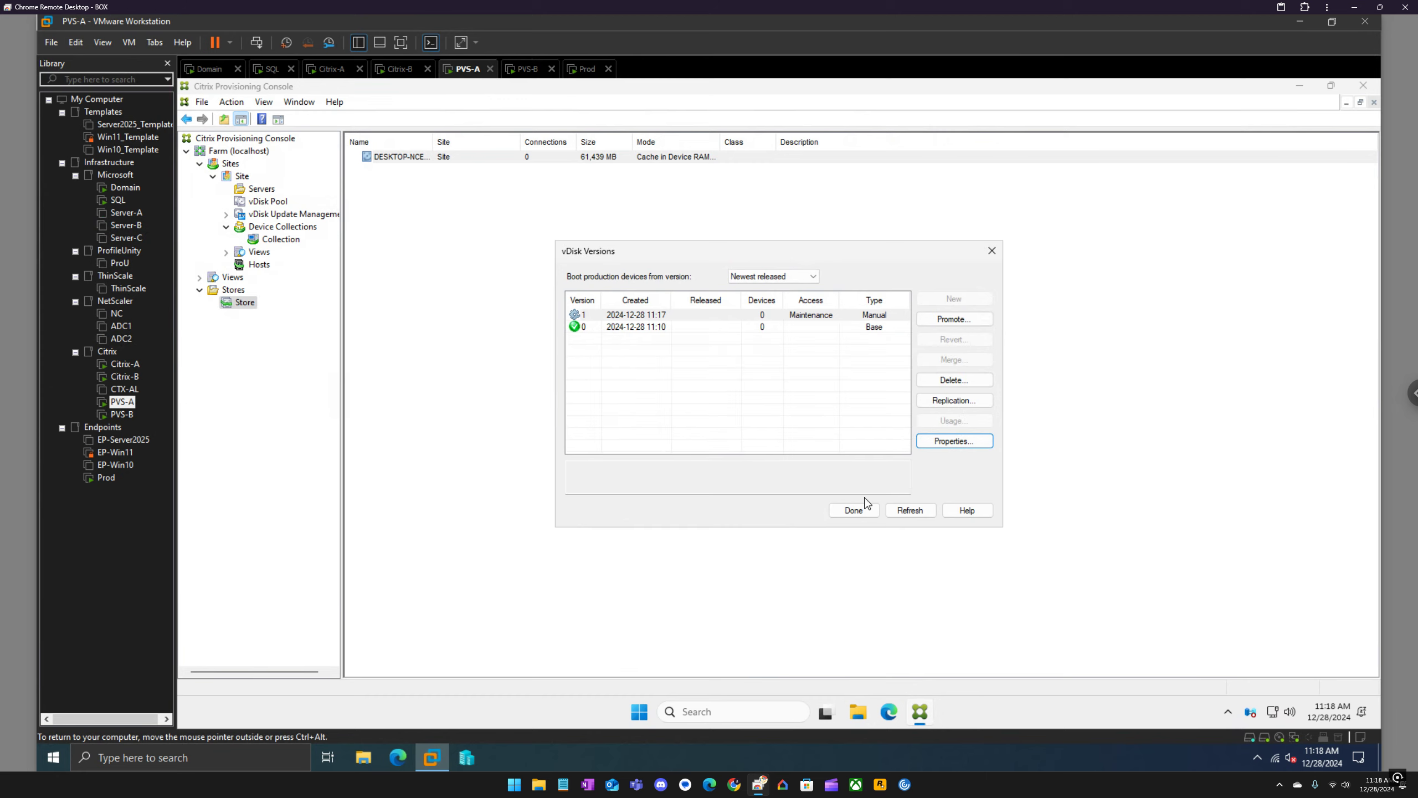
pyautogui.click(854, 511)
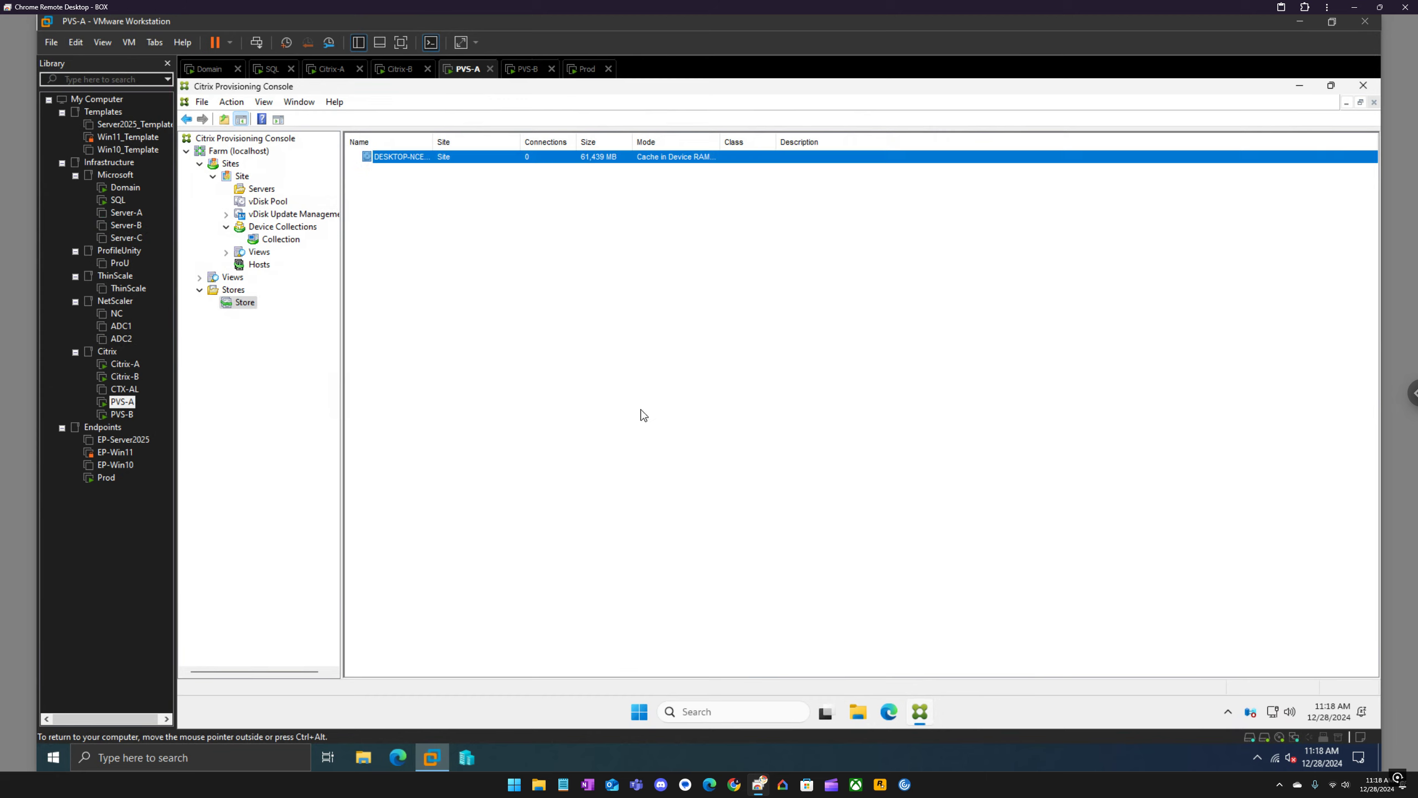
# Step: Start a new target device in Collection named Maint with type Maintenance
pyautogui.click(281, 239)
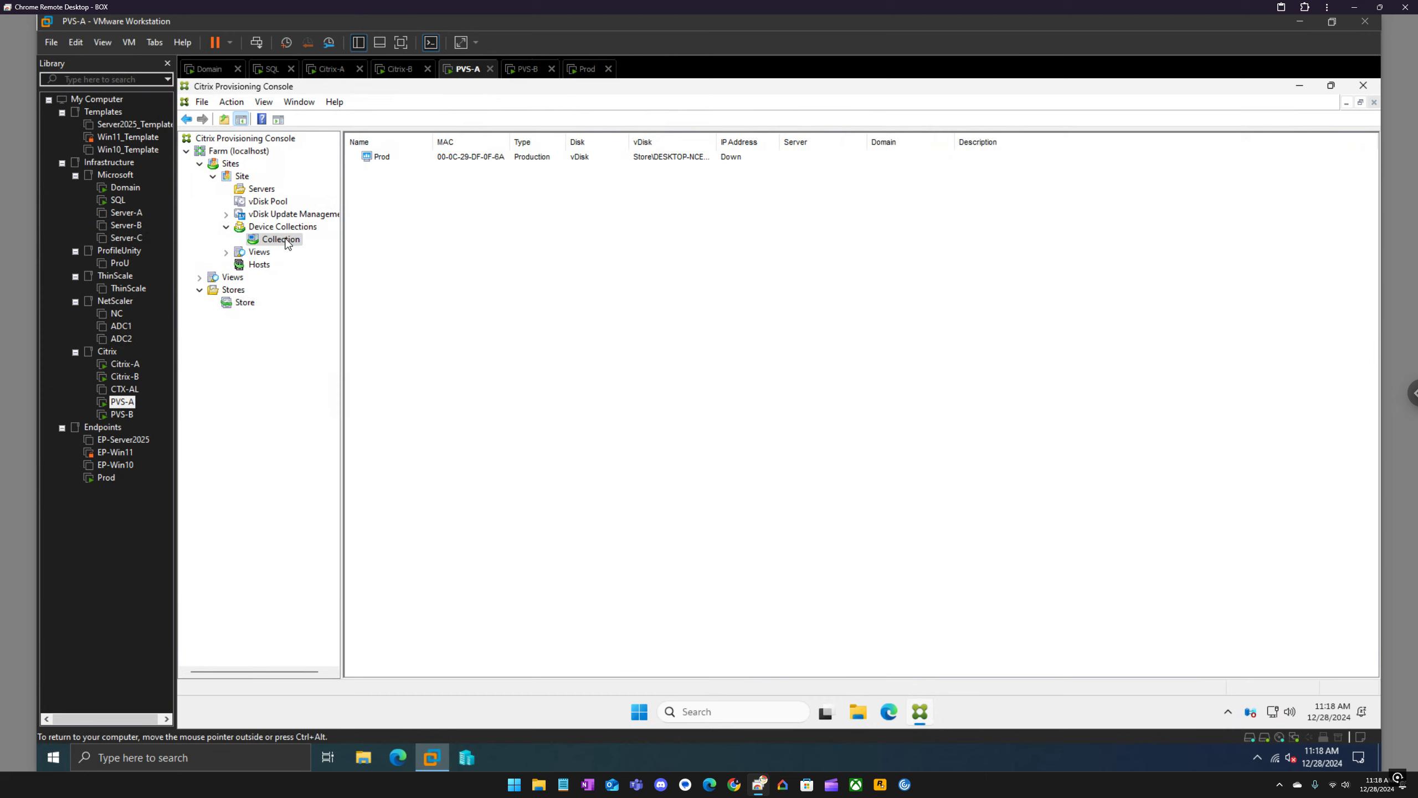
pyautogui.rightClick(287, 244)
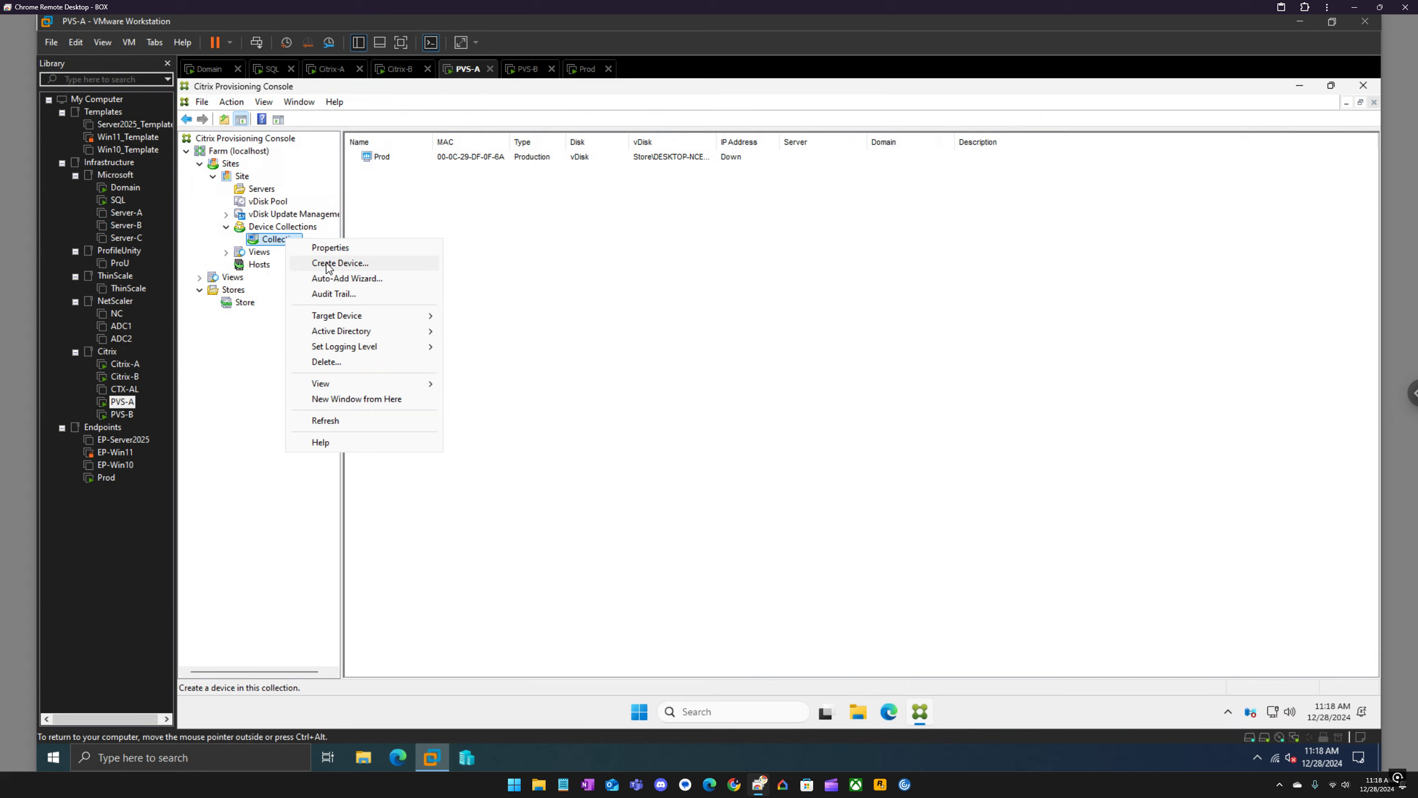
pyautogui.moveTo(340, 318)
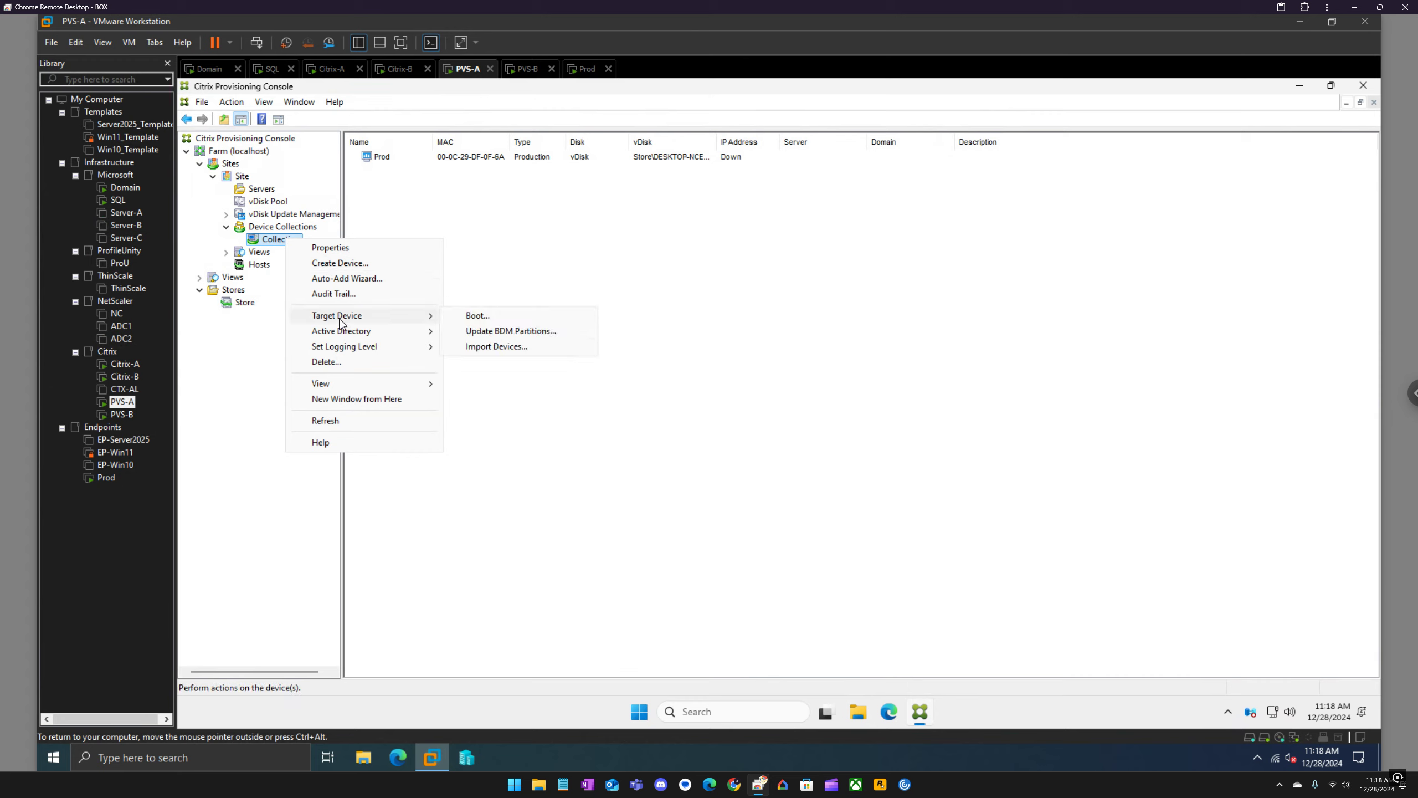
pyautogui.click(341, 263)
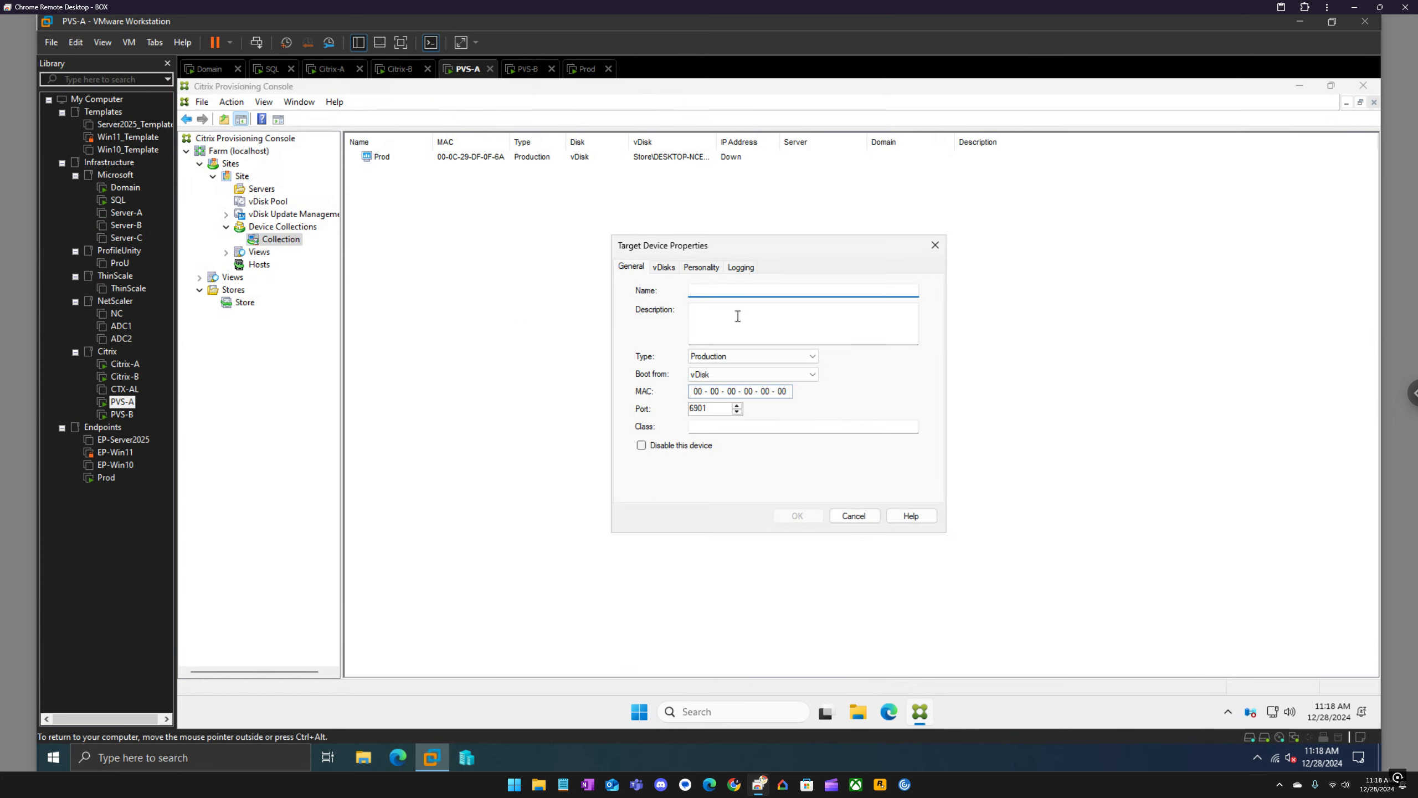
pyautogui.write('Maint')
pyautogui.click(749, 355)
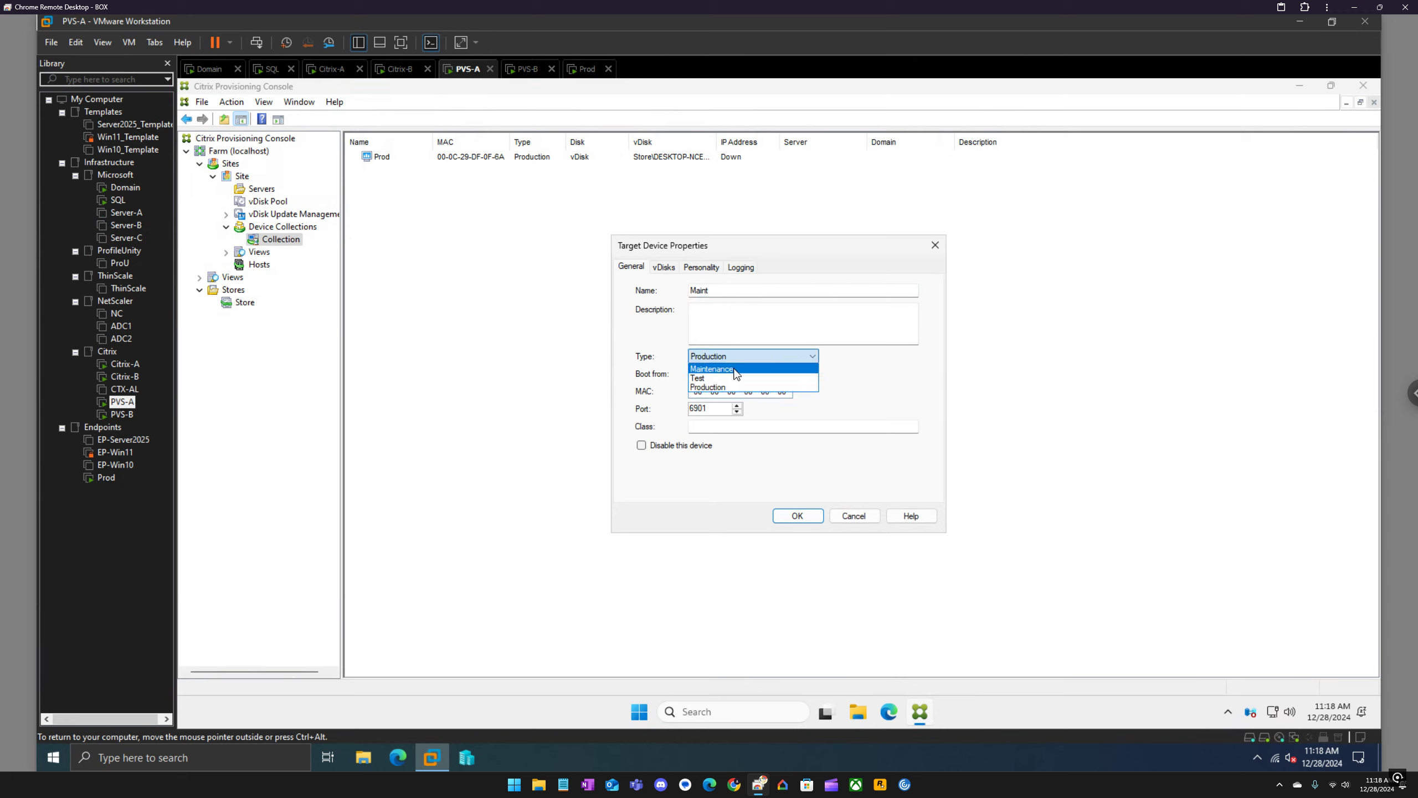
pyautogui.click(736, 369)
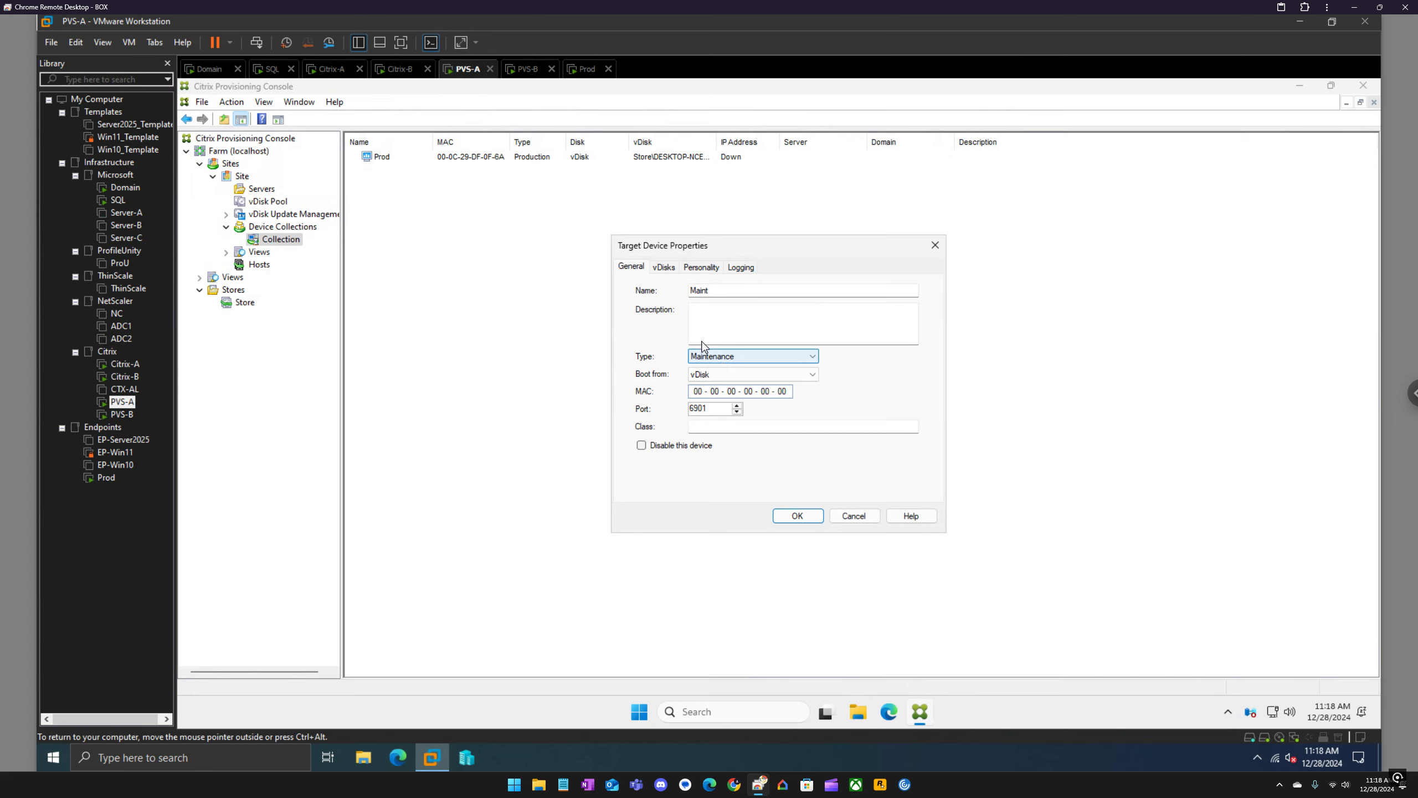
# Step: Start a new Windows 10 x64 virtual machine with Workstation 17.5 compatibility and no install source, and name it Maint
pyautogui.rightClick(106, 497)
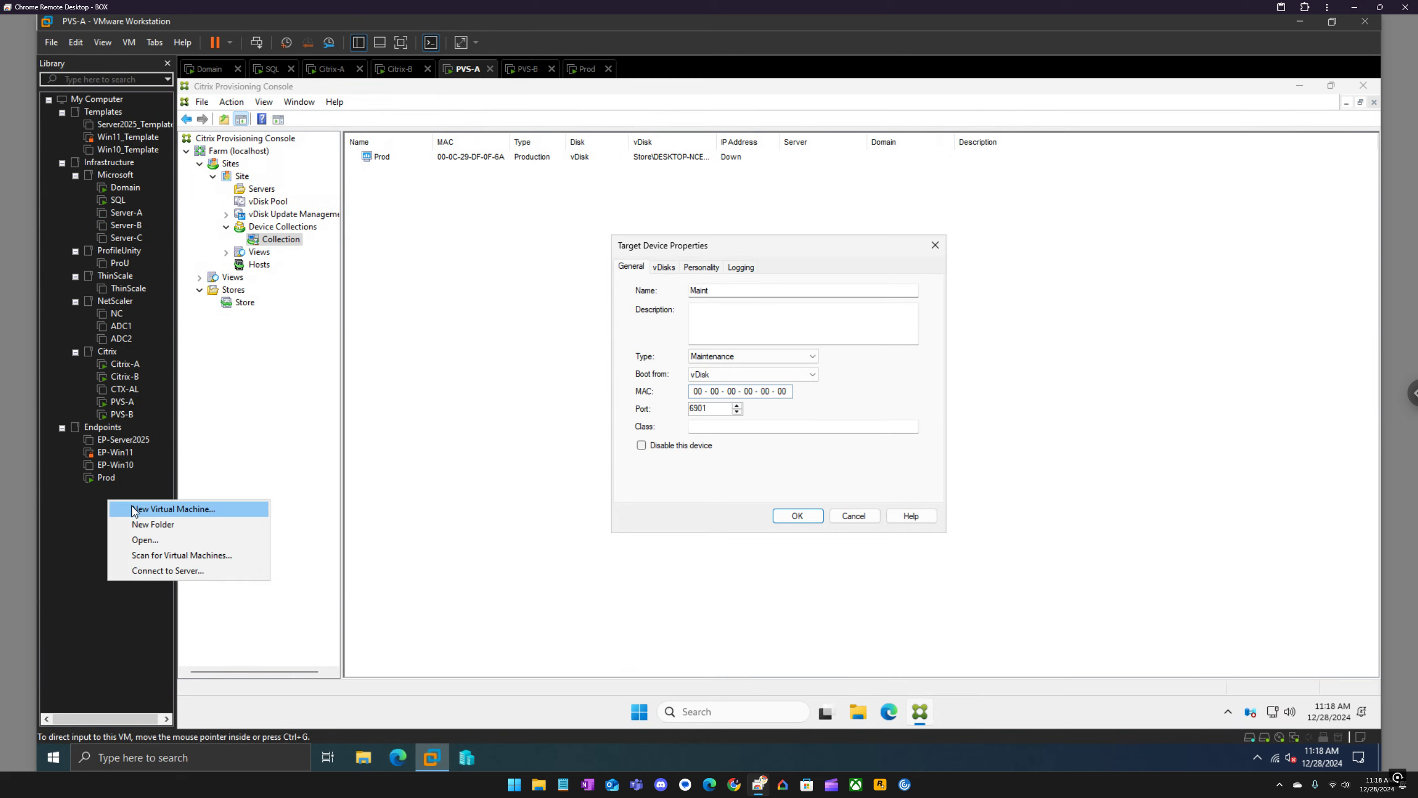
pyautogui.click(134, 509)
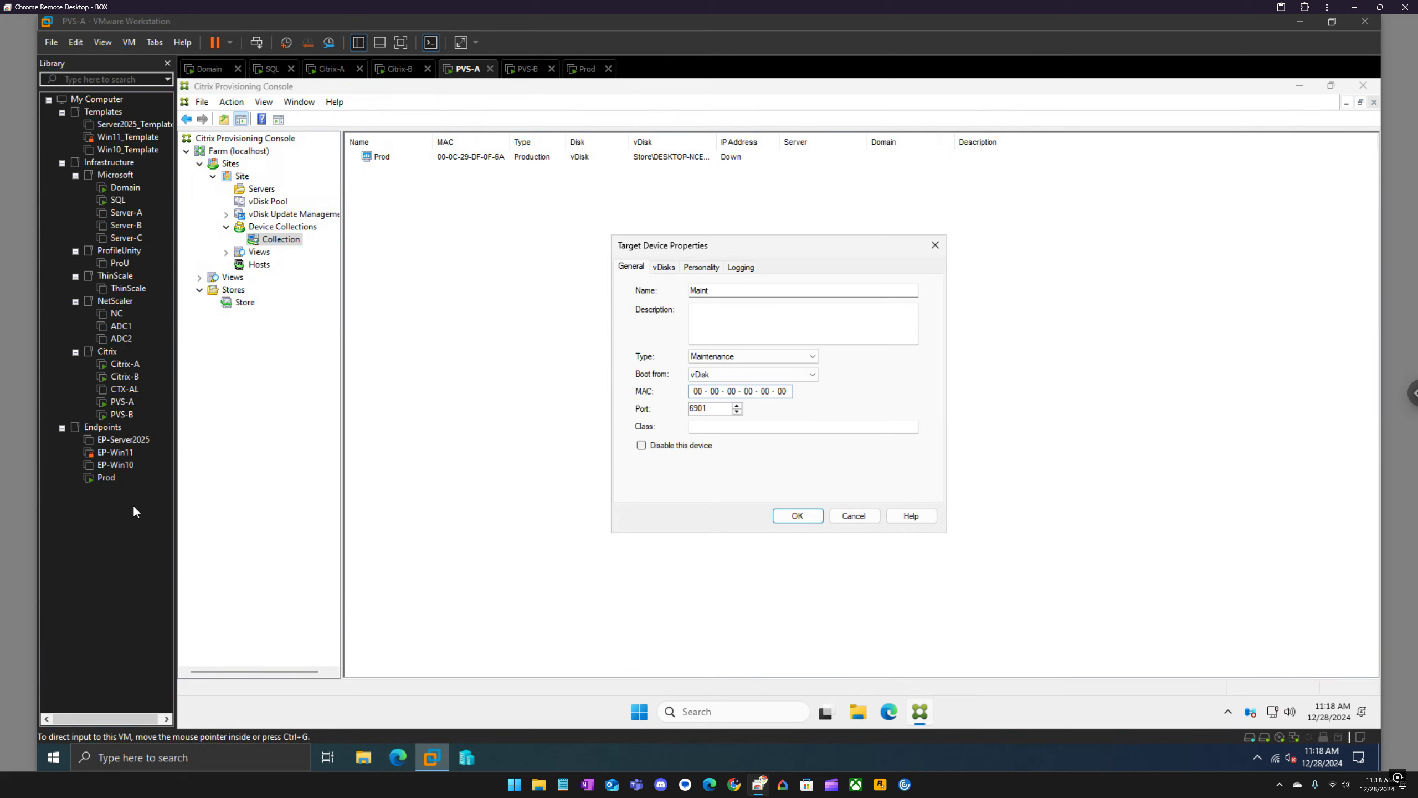
pyautogui.click(777, 517)
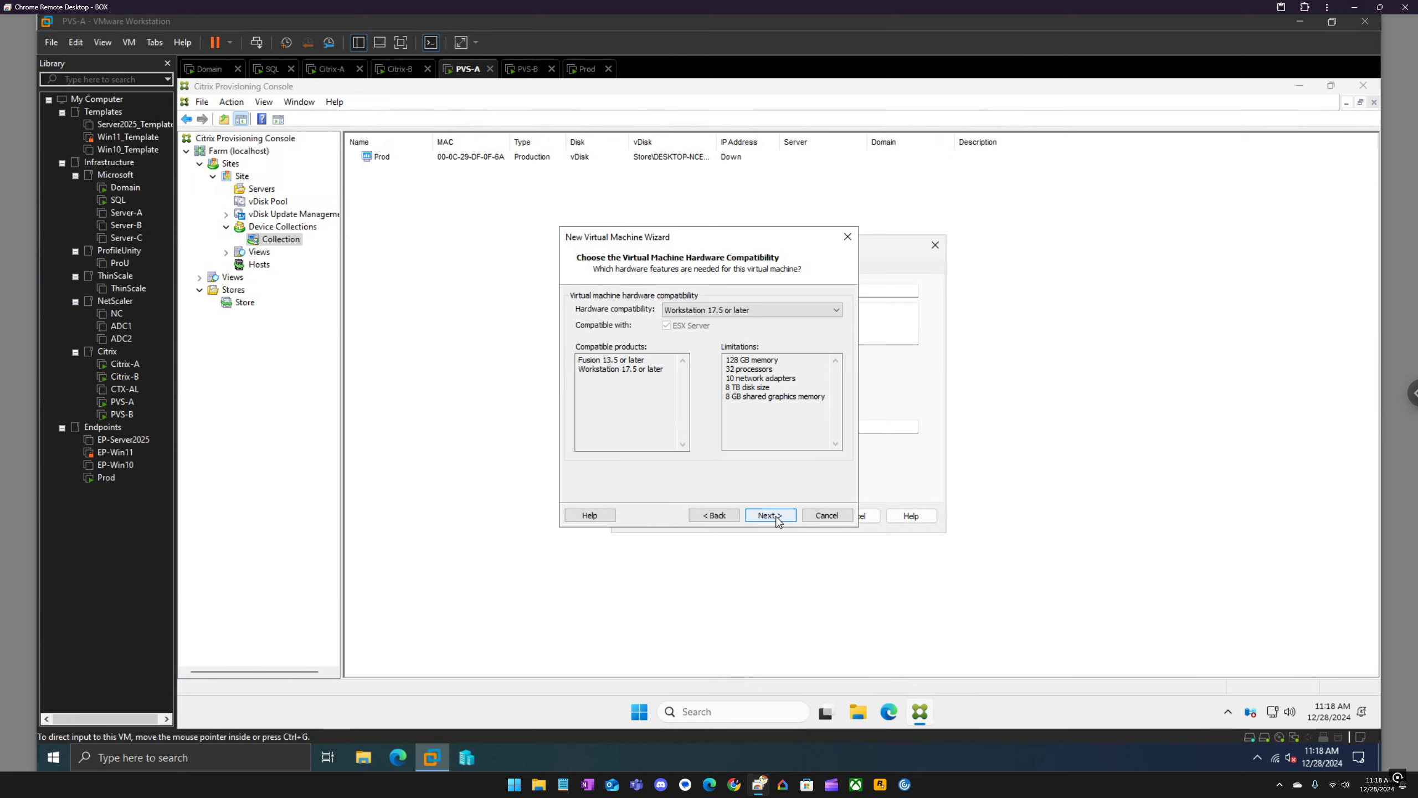
pyautogui.click(777, 517)
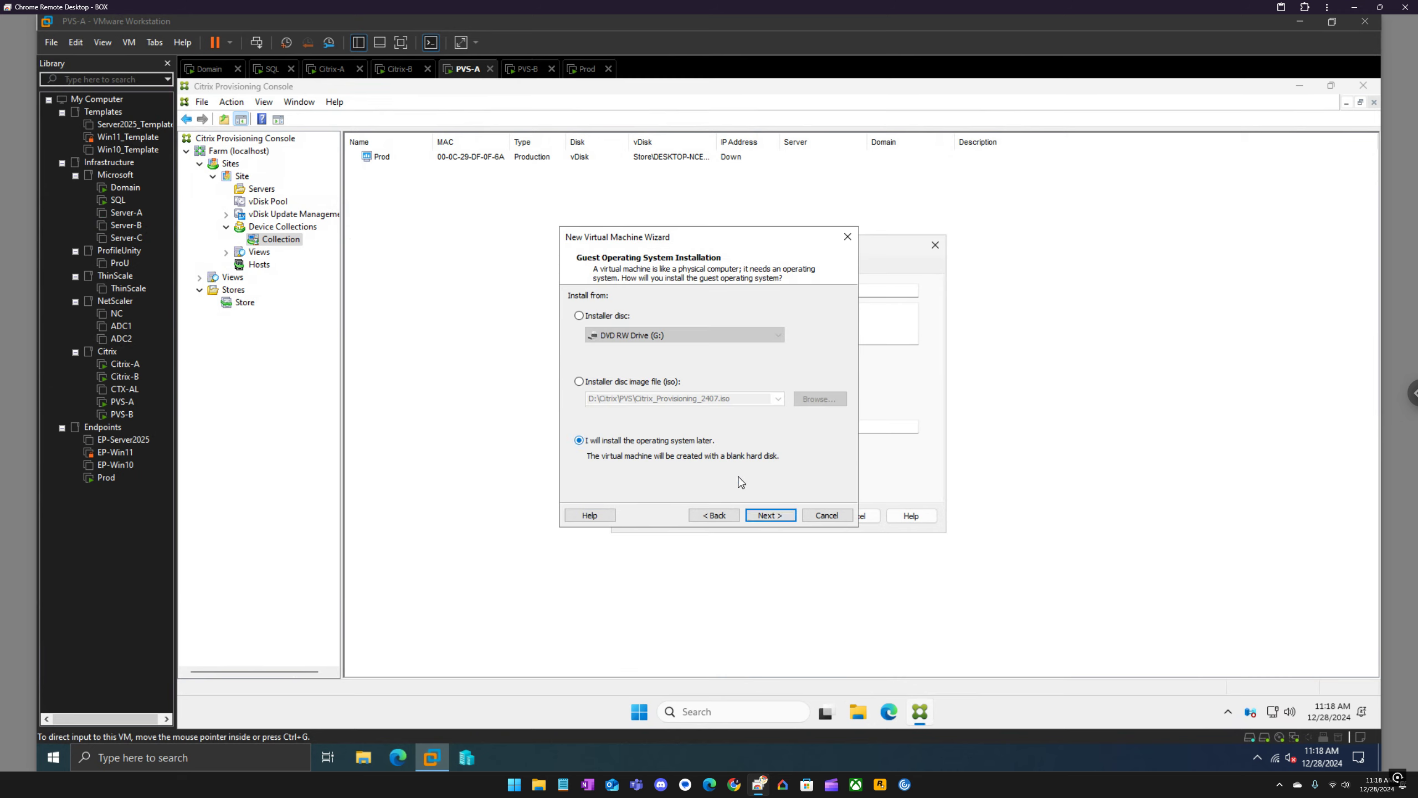
pyautogui.click(770, 515)
pyautogui.click(771, 515)
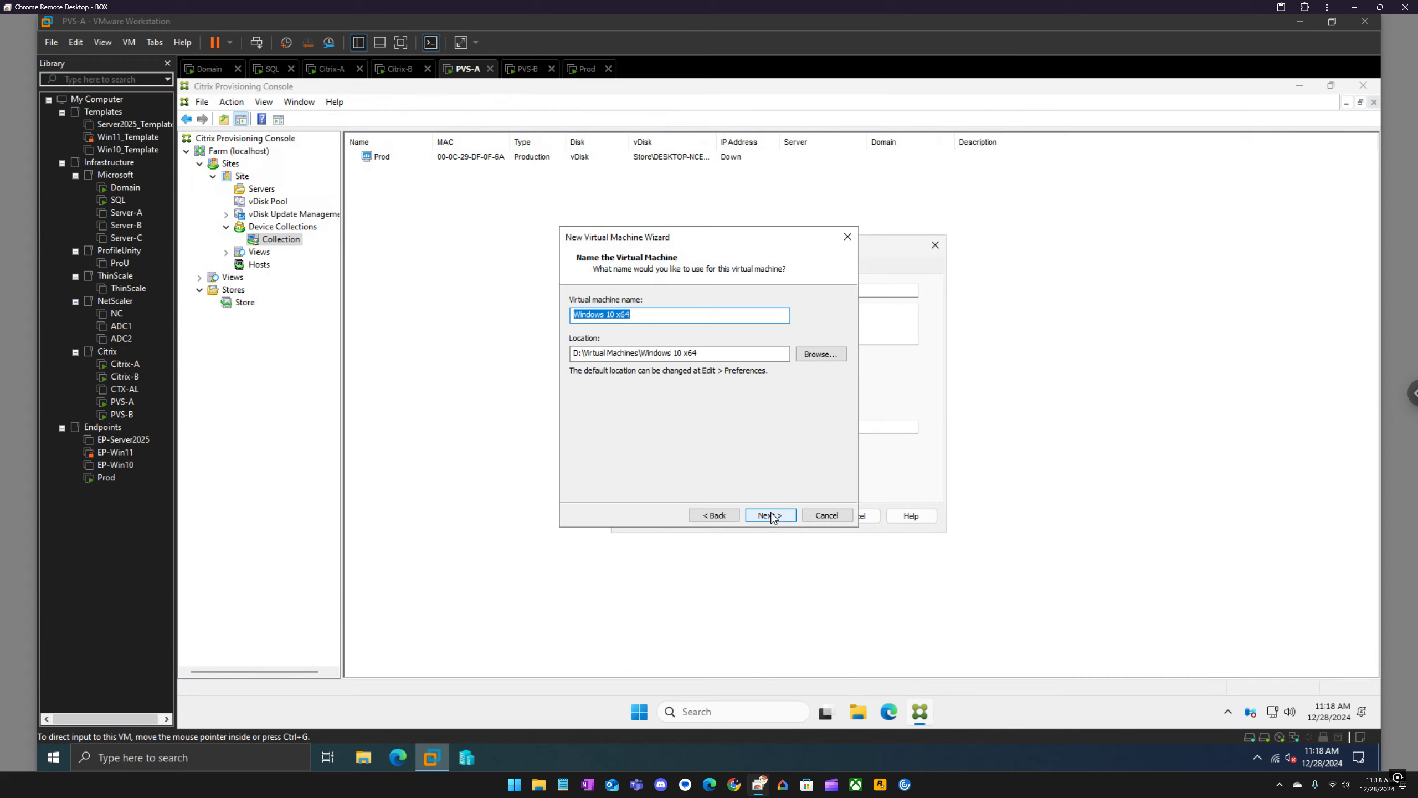
pyautogui.write('Maint')
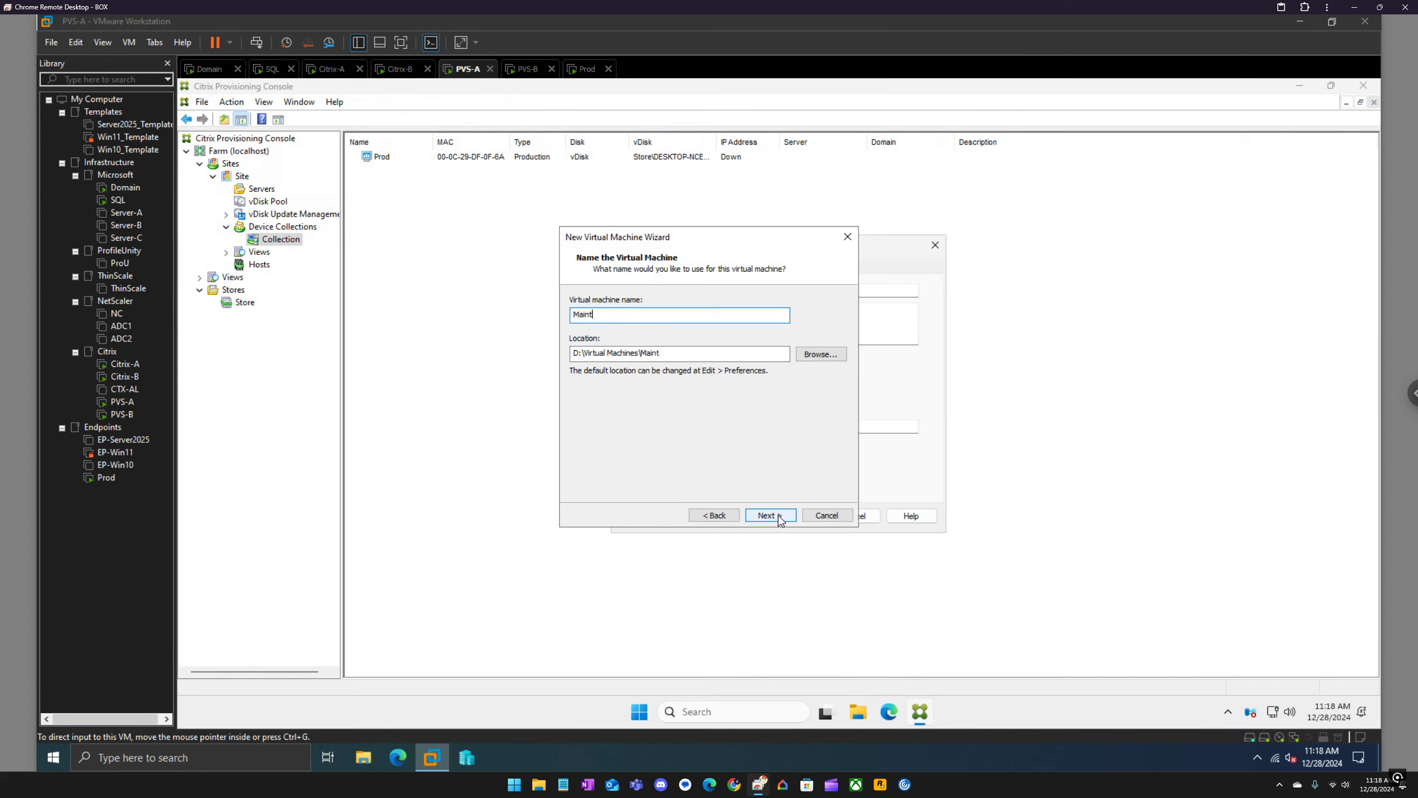
pyautogui.click(770, 515)
# Step: Choose BIOS firmware for the Maint virtual machine and accept NAT networking, the LSI Logic SAS controller and the NVMe disk type
pyautogui.click(597, 312)
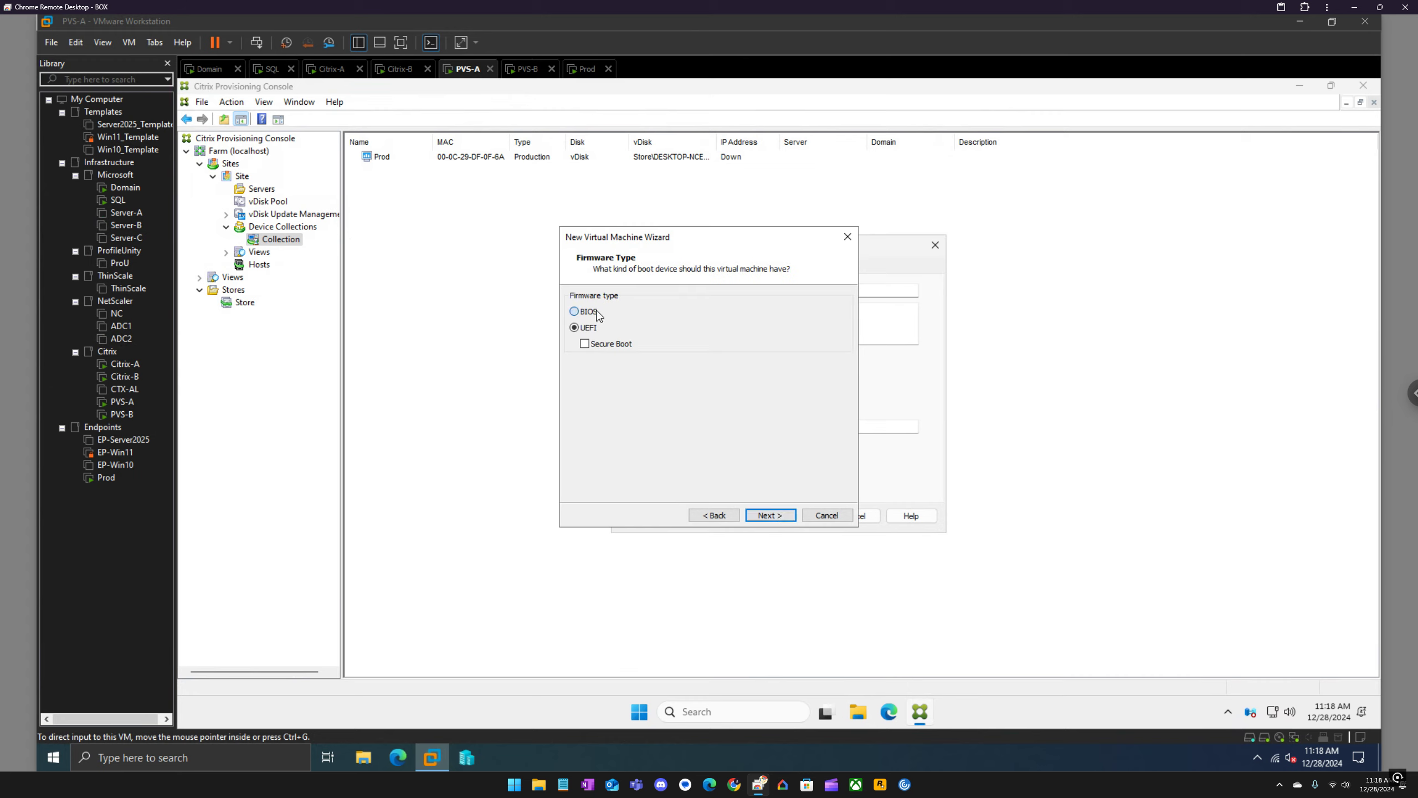
pyautogui.click(781, 519)
pyautogui.click(780, 518)
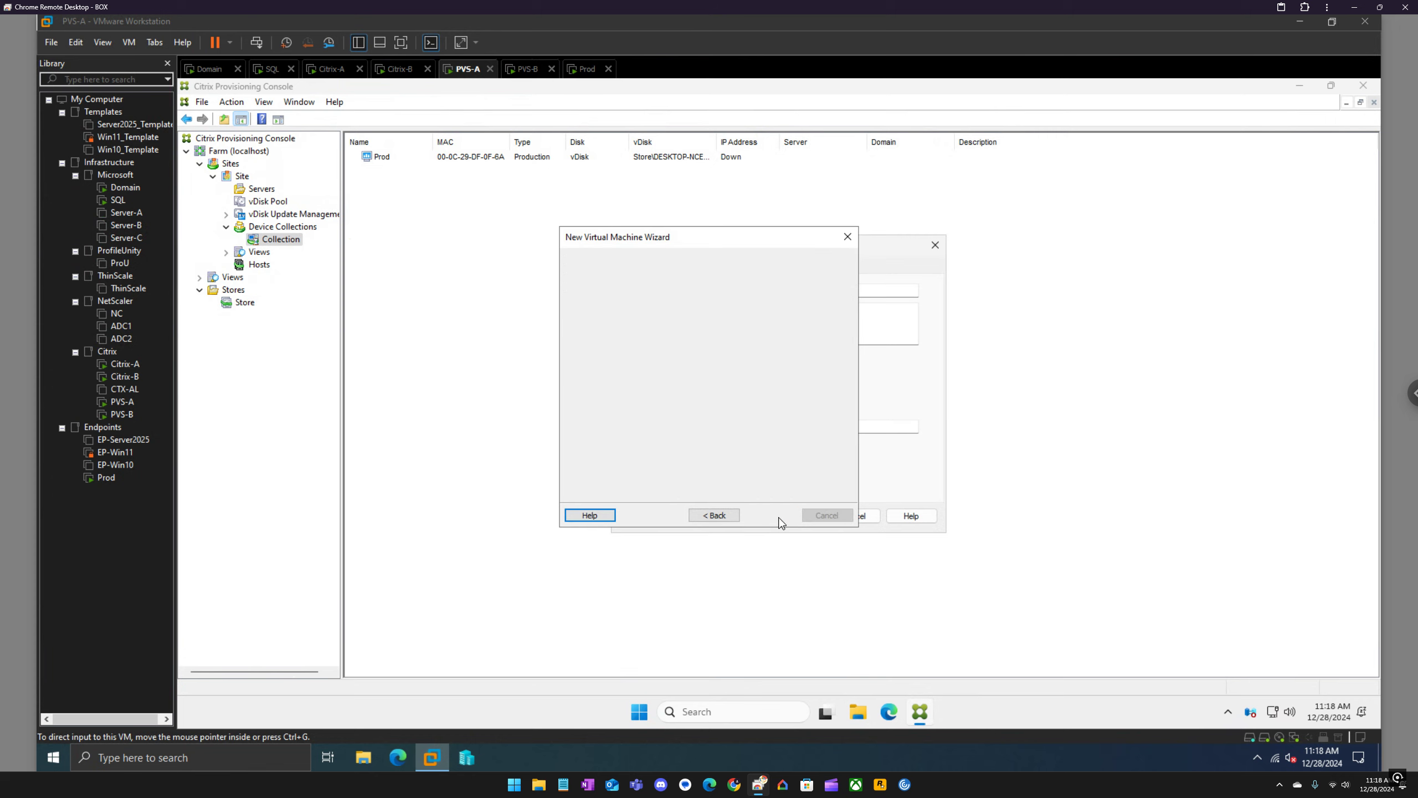
pyautogui.click(780, 520)
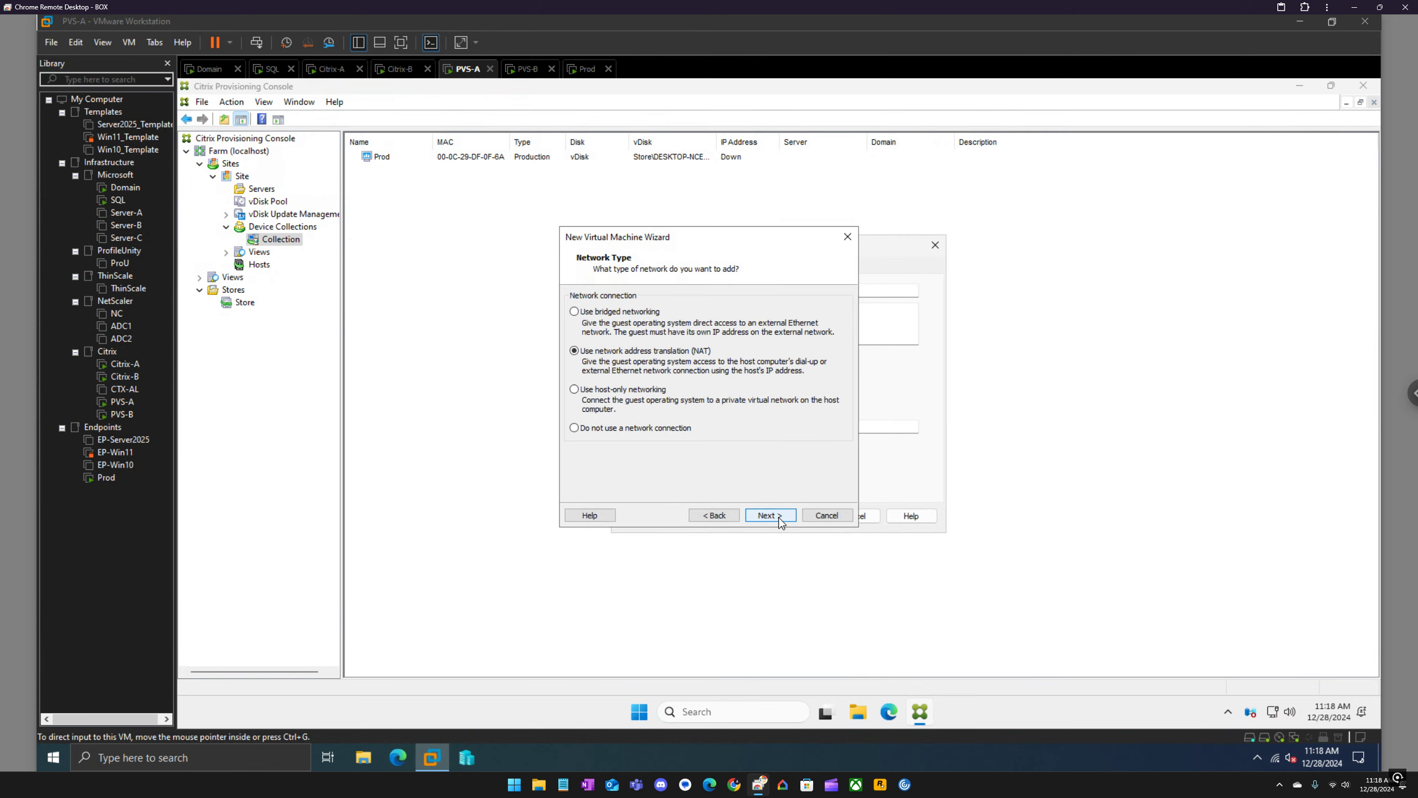
pyautogui.click(780, 521)
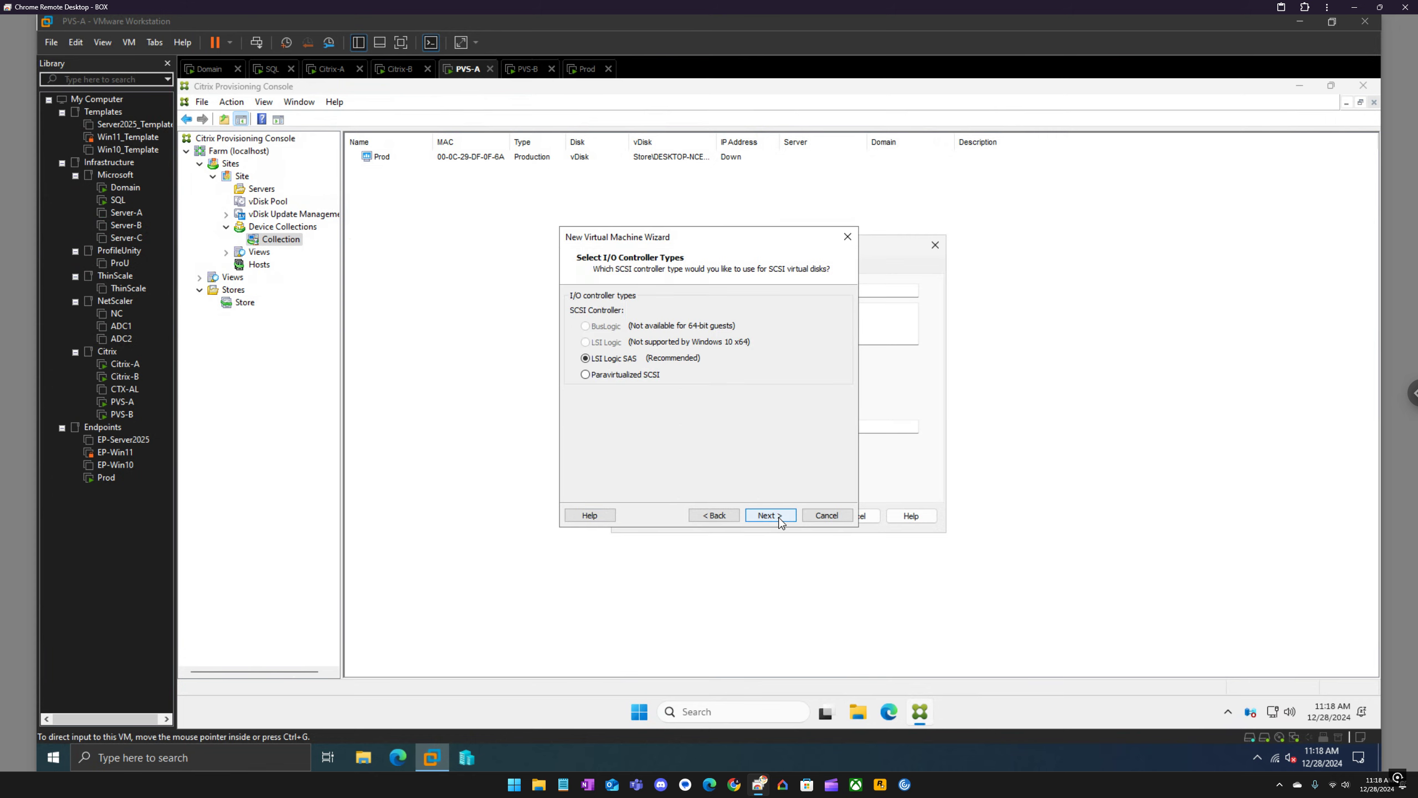
pyautogui.click(780, 520)
pyautogui.click(779, 520)
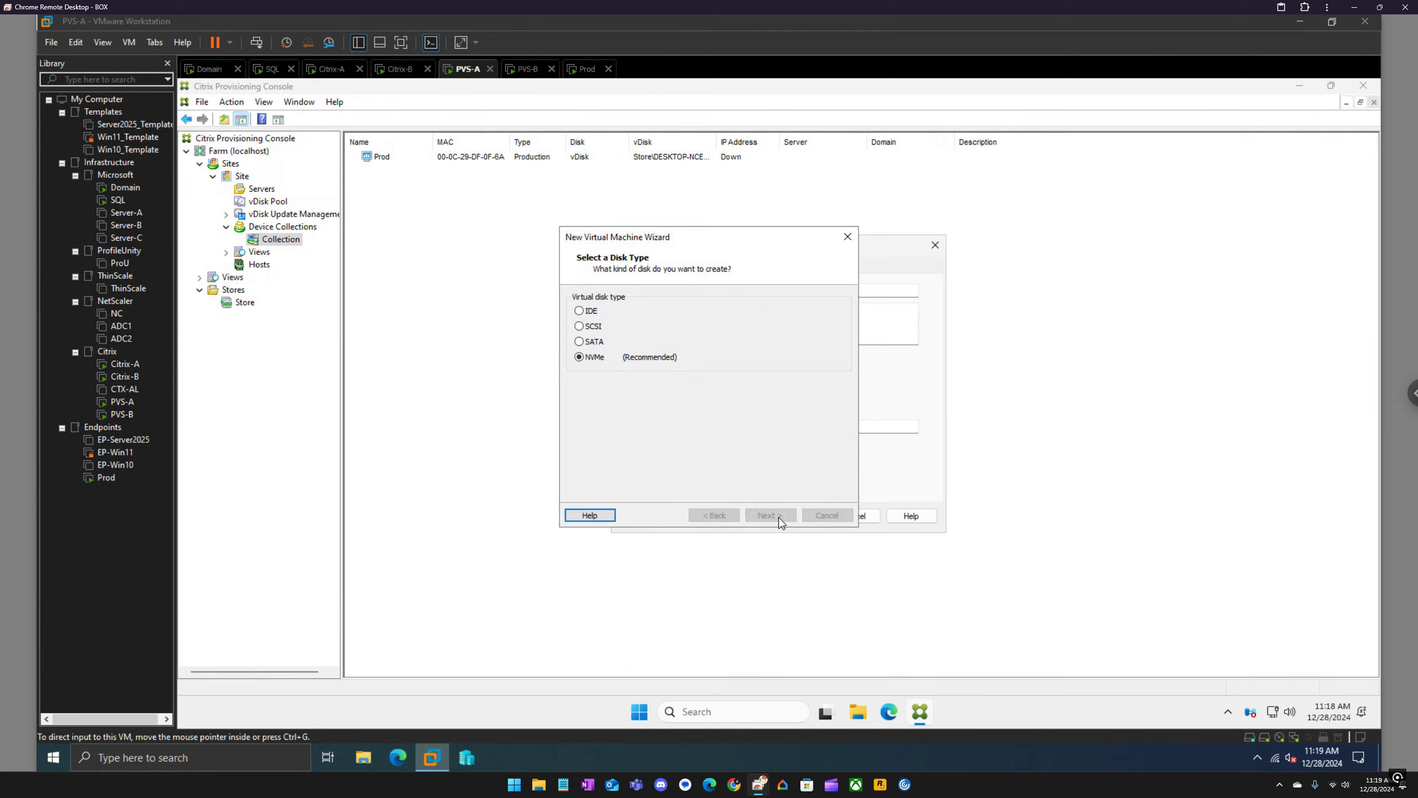
pyautogui.click(780, 520)
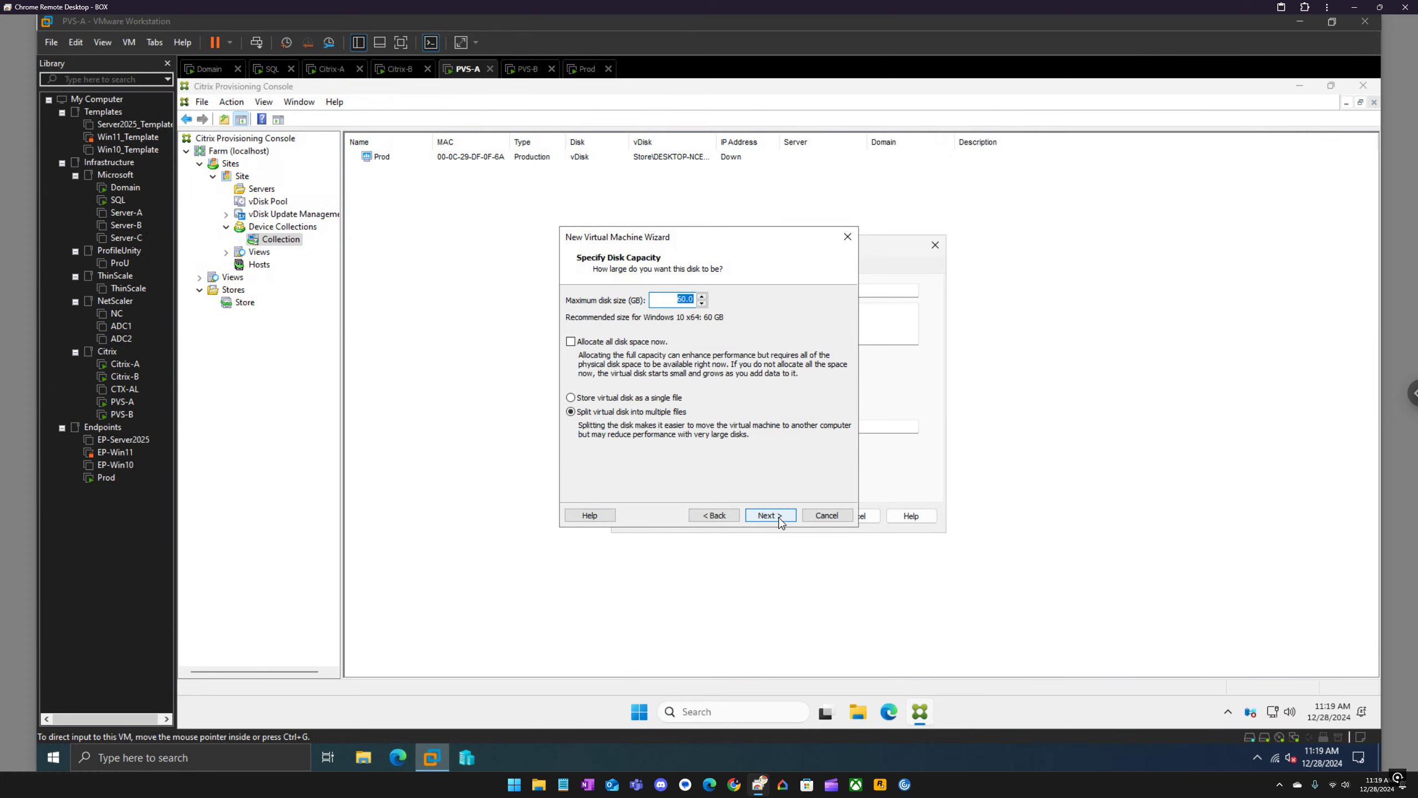
# Step: Set the Maint disk to 10 GB stored as a single file, keep the Maint.vmdk file name, and finish creating the virtual machine
pyautogui.write('10')
pyautogui.click(620, 397)
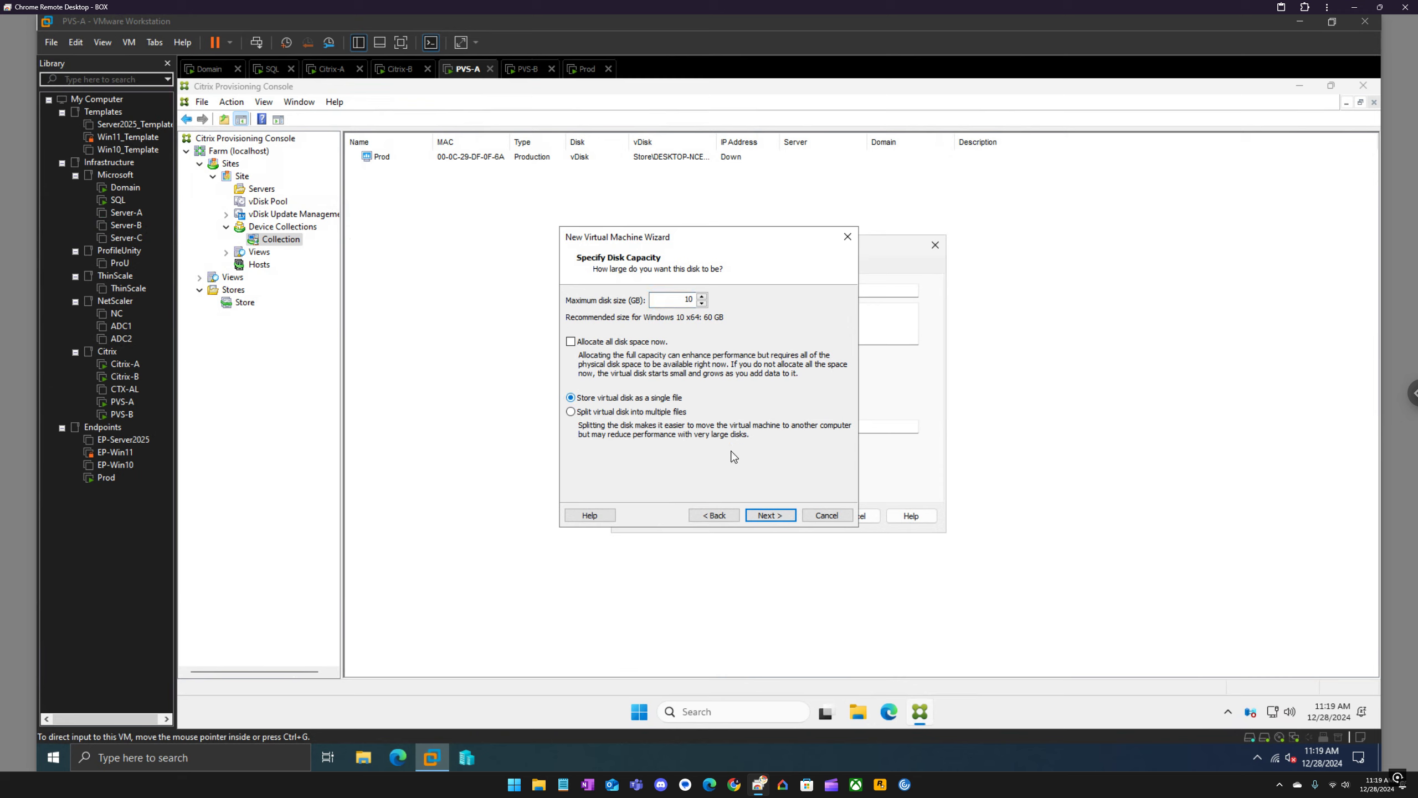
pyautogui.click(770, 514)
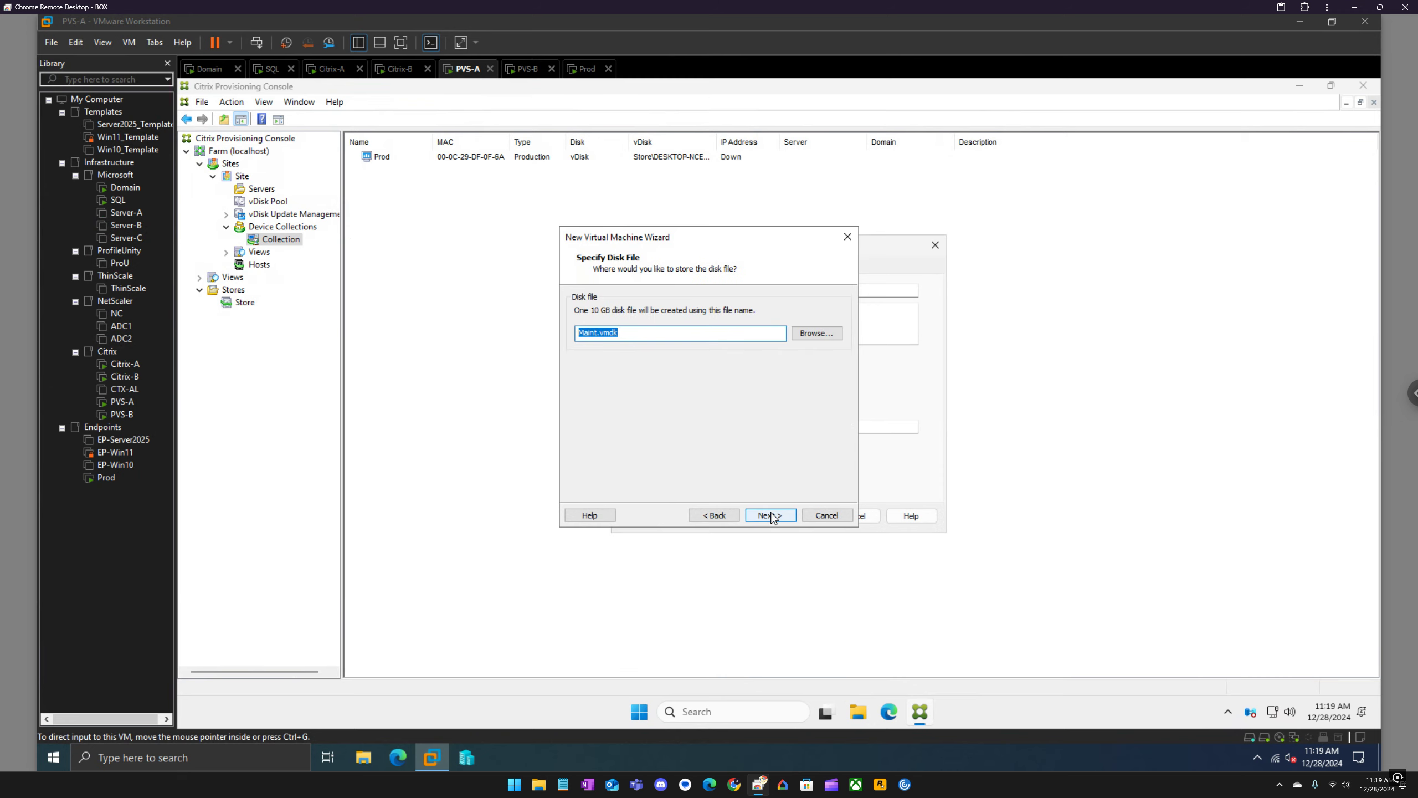
pyautogui.click(771, 515)
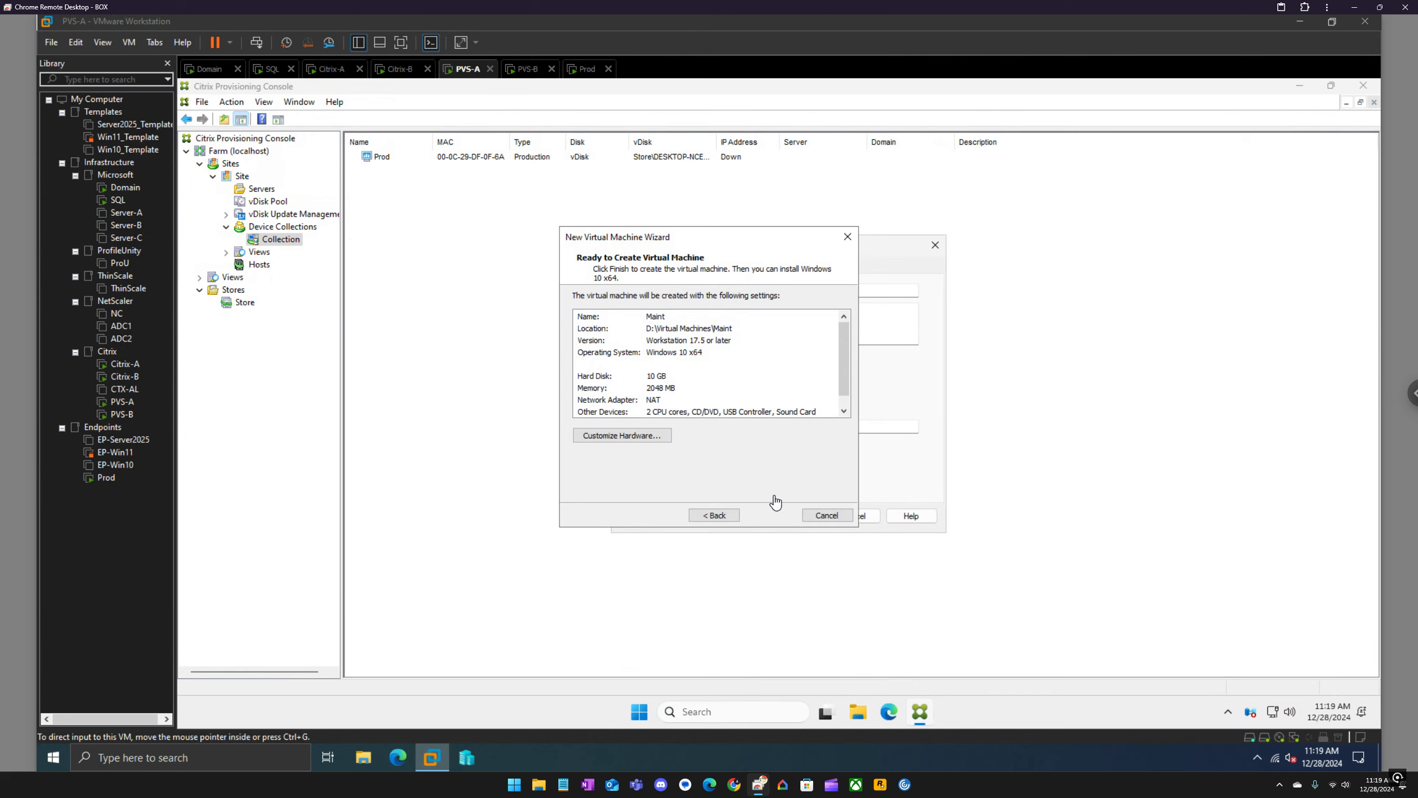
pyautogui.click(774, 503)
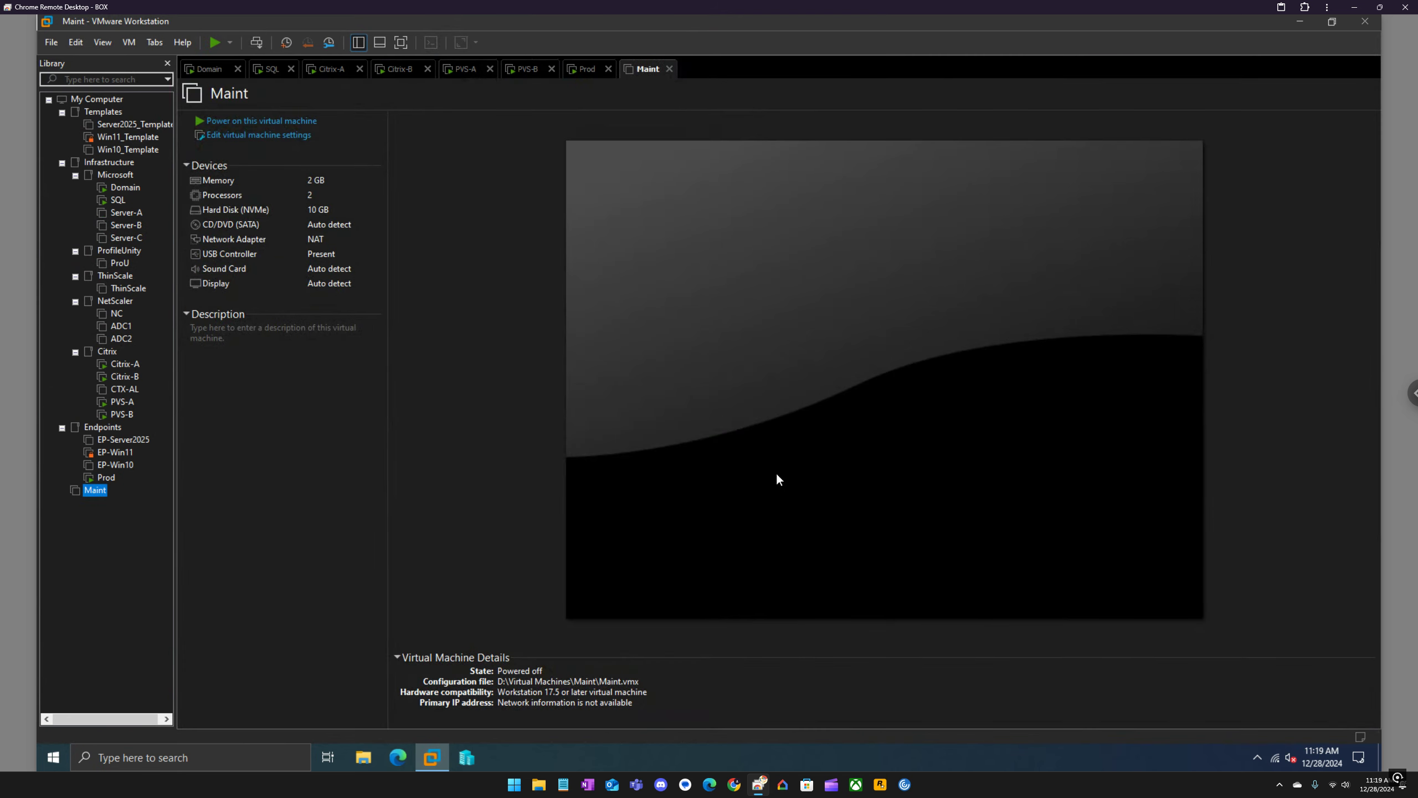
# Step: Move the Maint virtual machine into the Endpoints folder and power it on, dismissing the operating system installation hint
pyautogui.moveTo(106, 495); pyautogui.dragTo(109, 489)
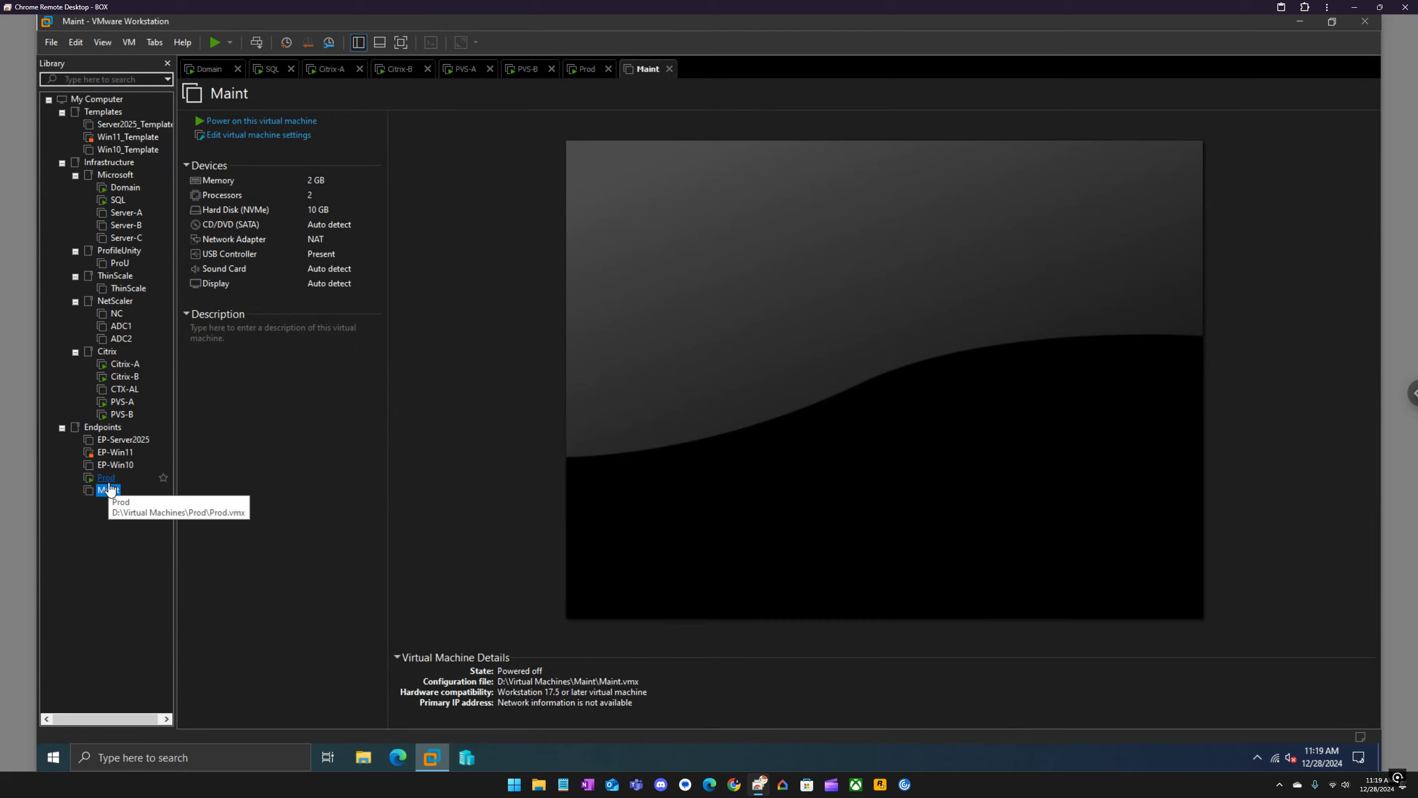
pyautogui.click(257, 122)
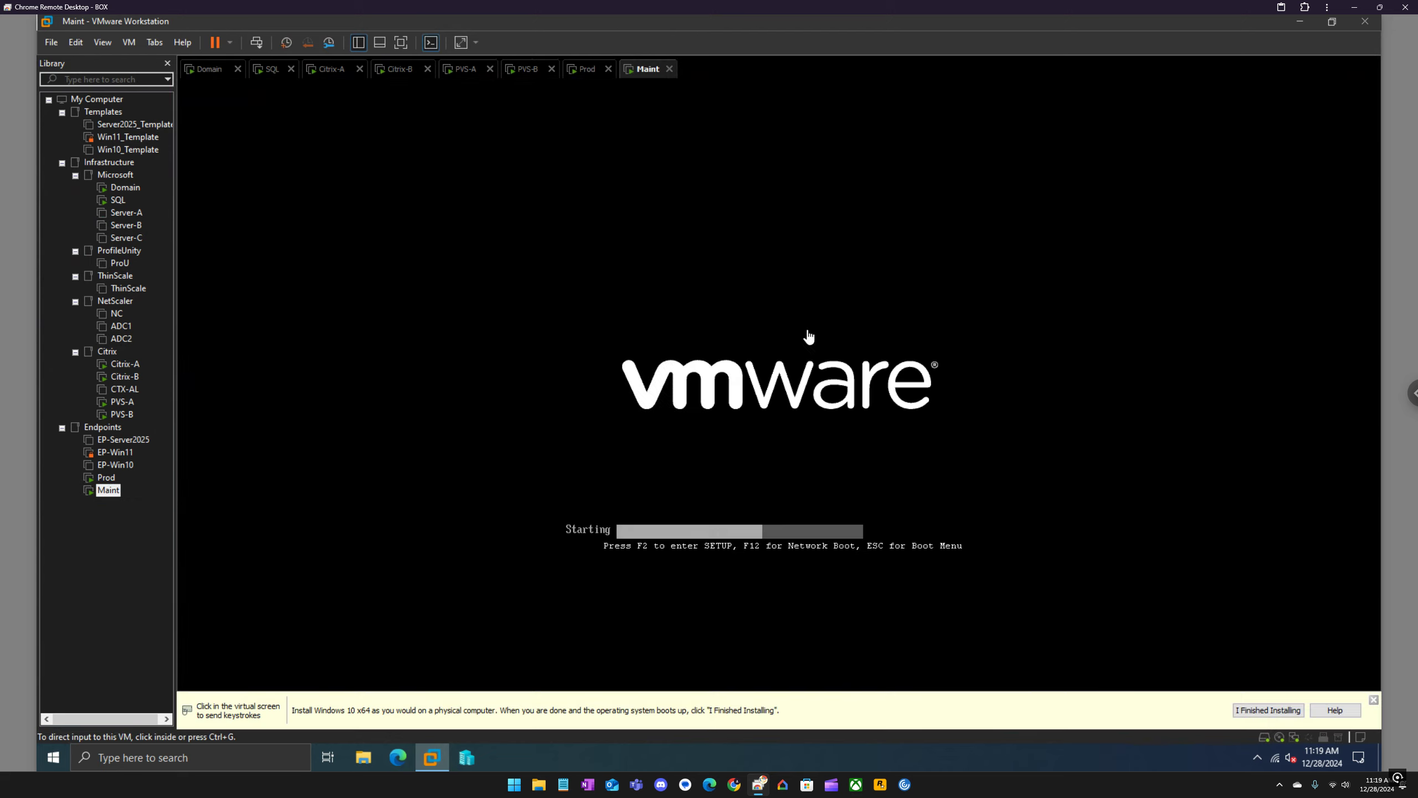
pyautogui.click(1373, 699)
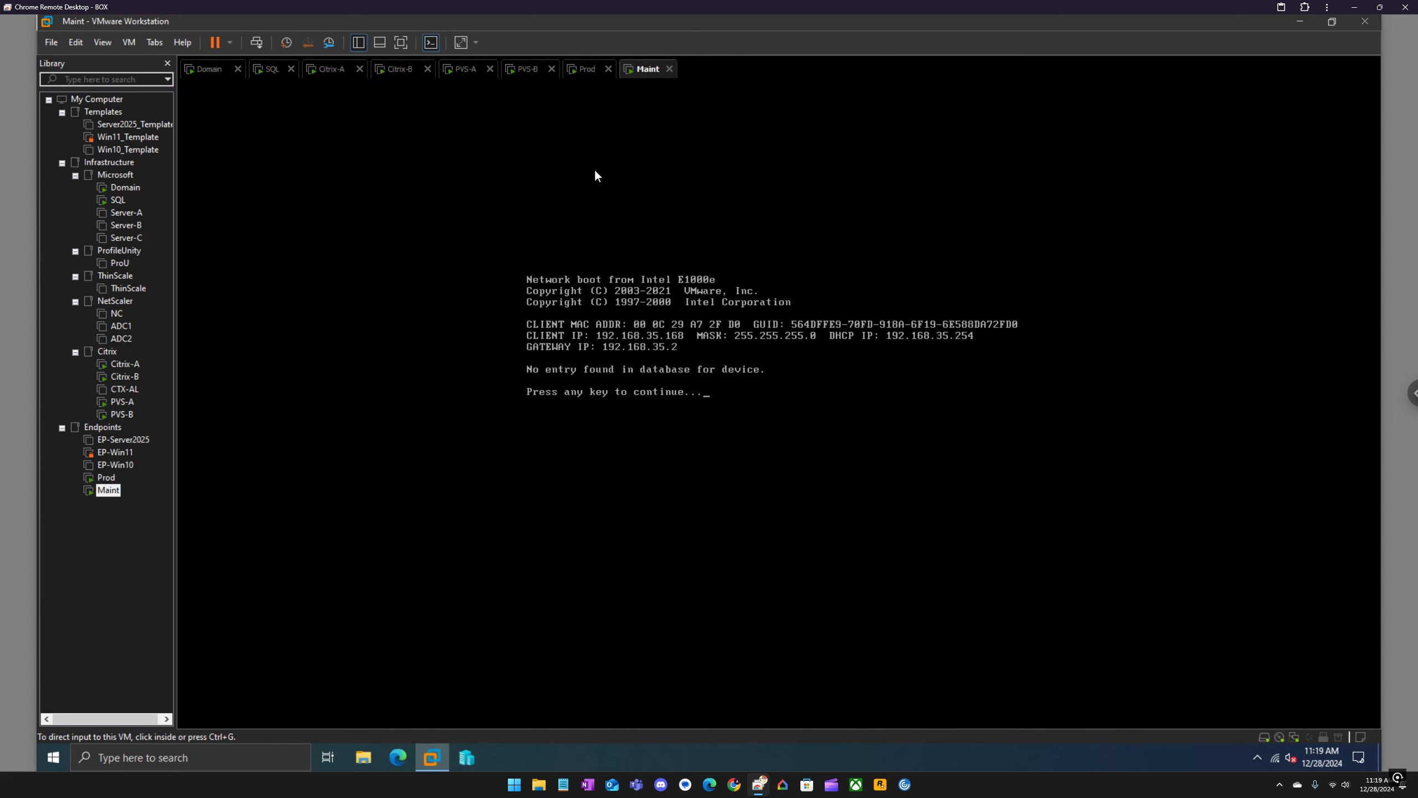
# Step: On PVS-A, set the Maint target device's MAC address to 00-0C-29-A7-2F-D0, matching the Maint virtual machine
pyautogui.click(464, 69)
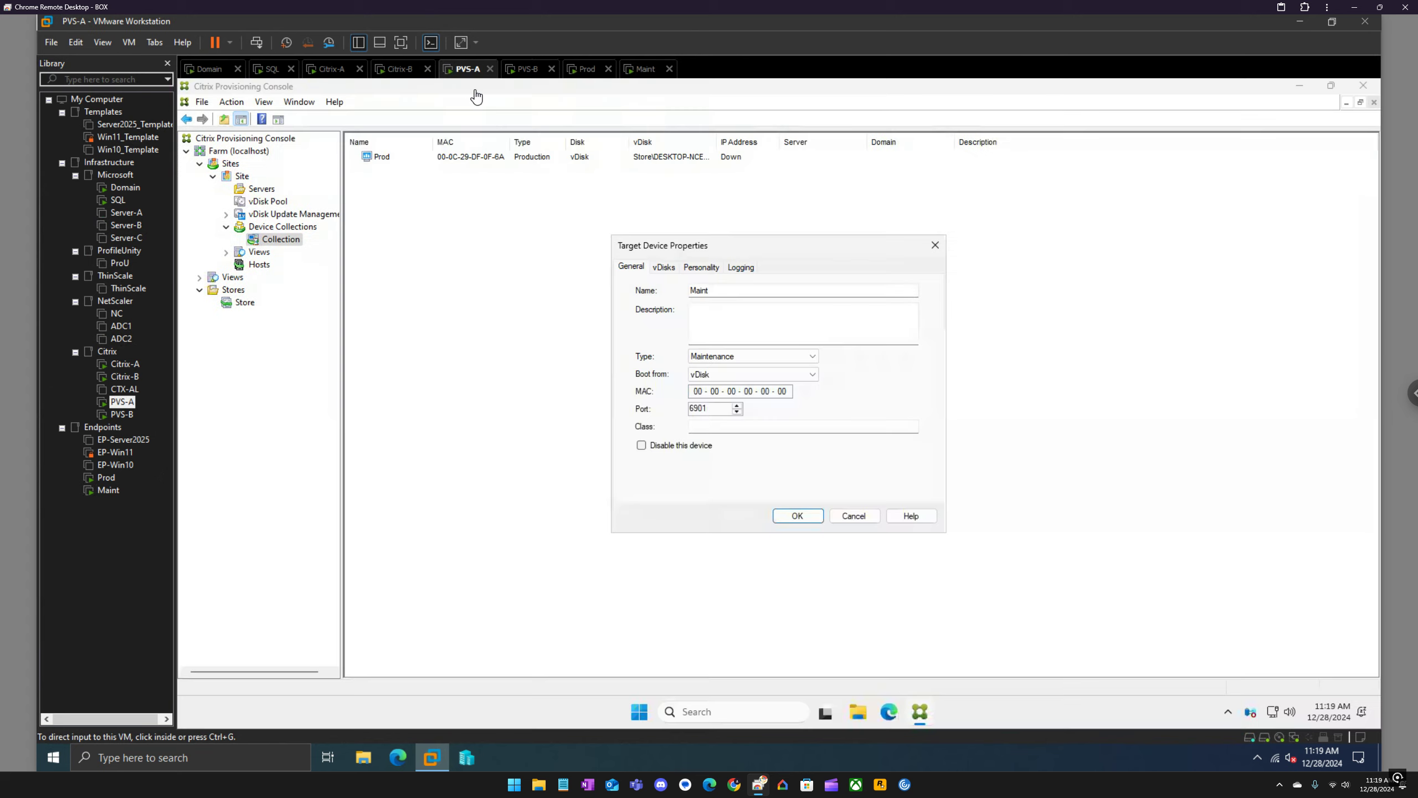
pyautogui.doubleClick(714, 391)
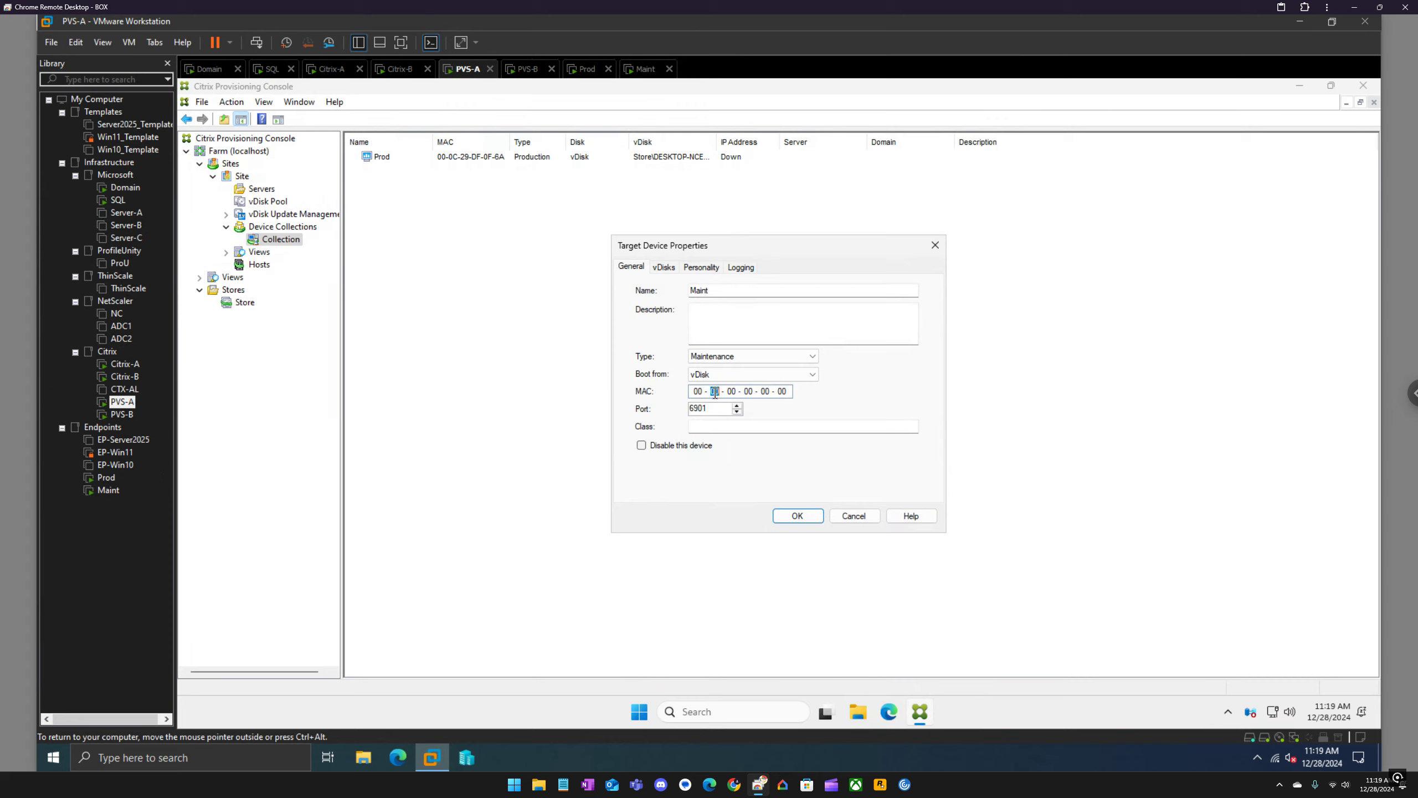
pyautogui.write('0C - 29 - A7')
pyautogui.click(645, 70)
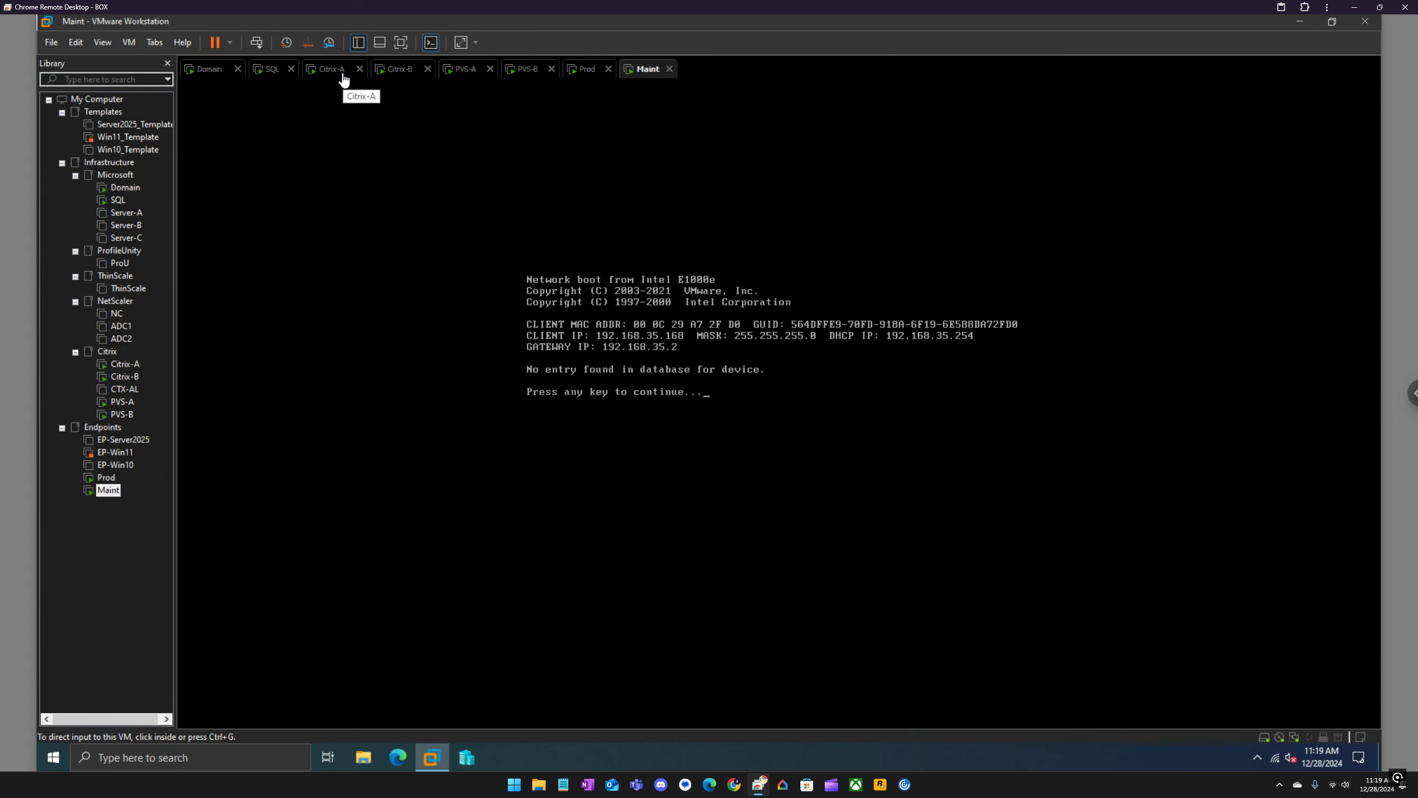
pyautogui.click(465, 70)
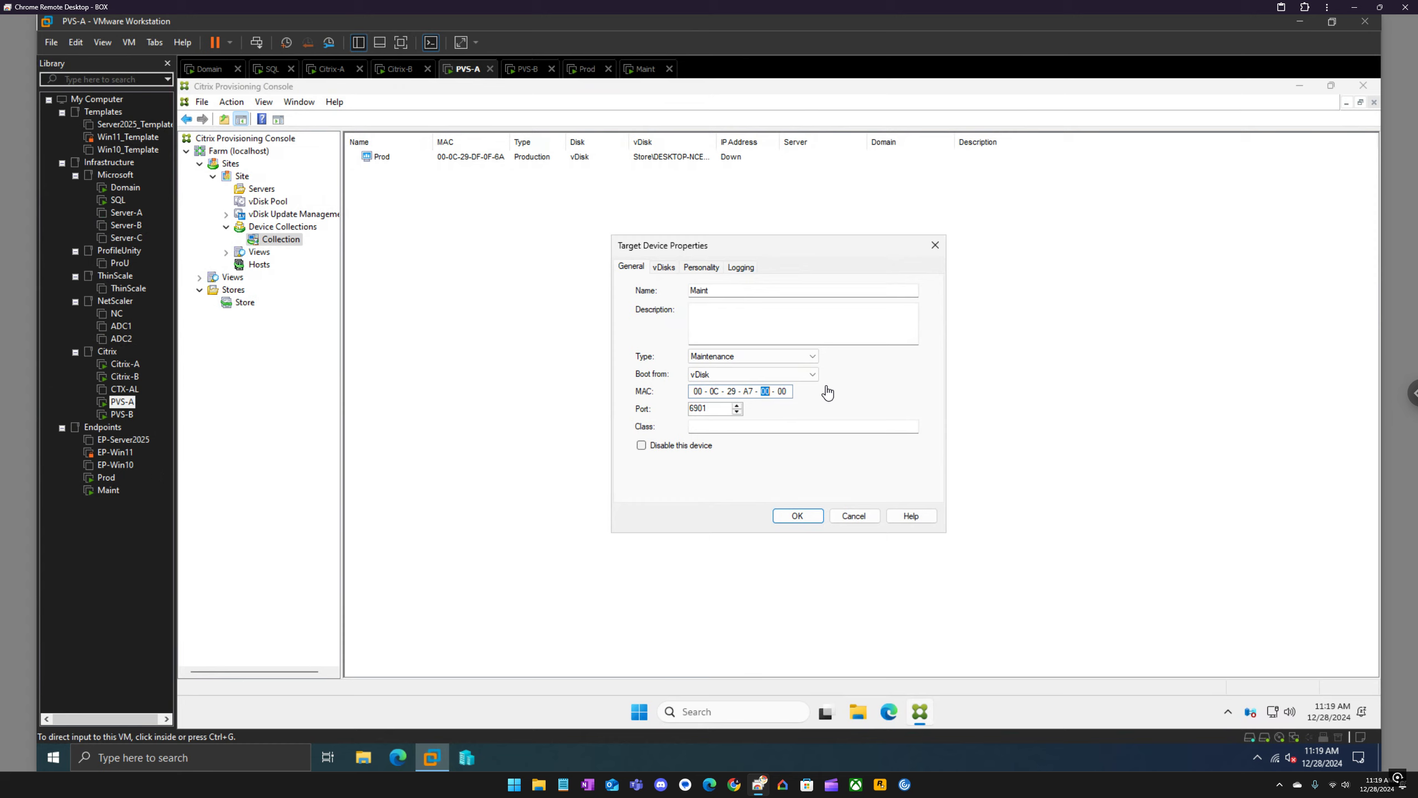
pyautogui.write('2F - D')
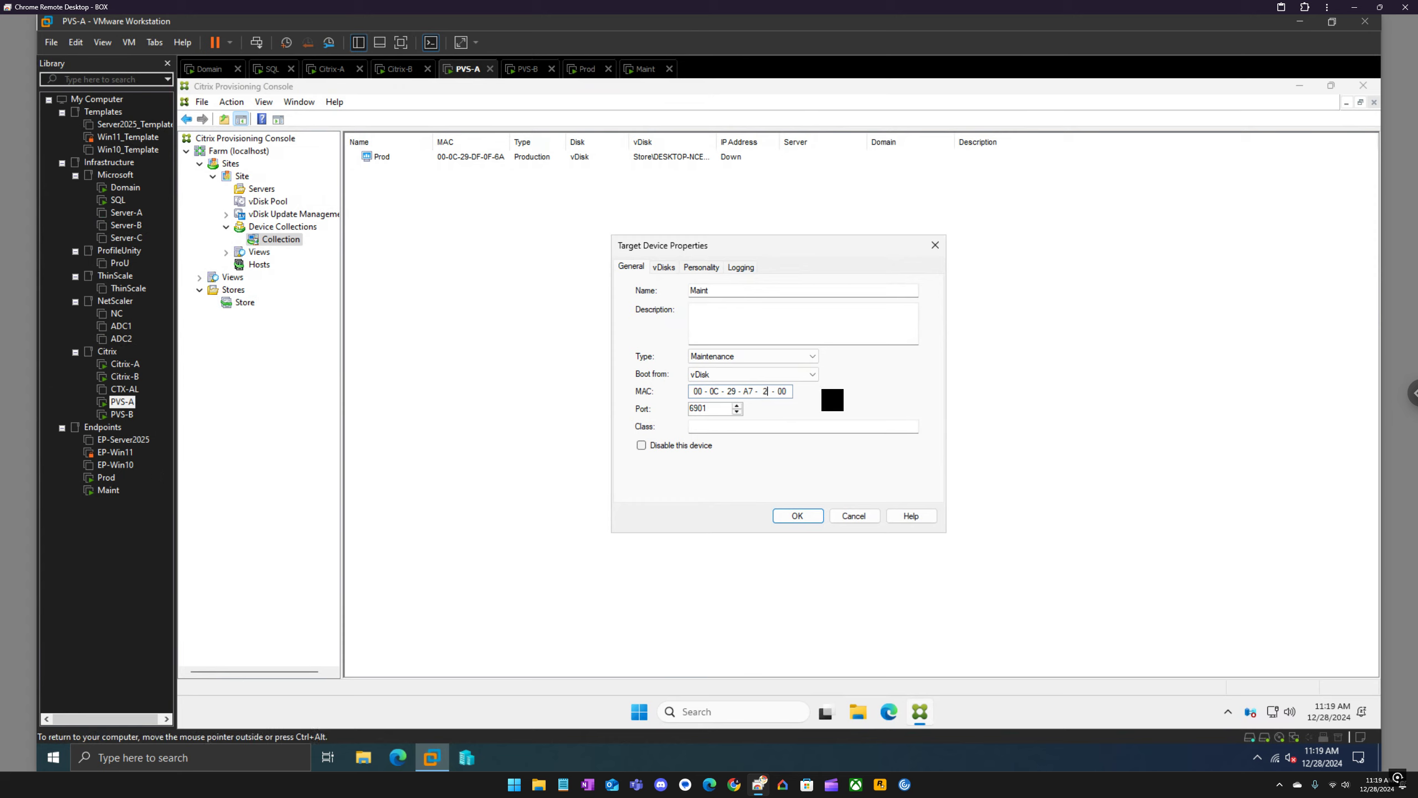
pyautogui.write('0')
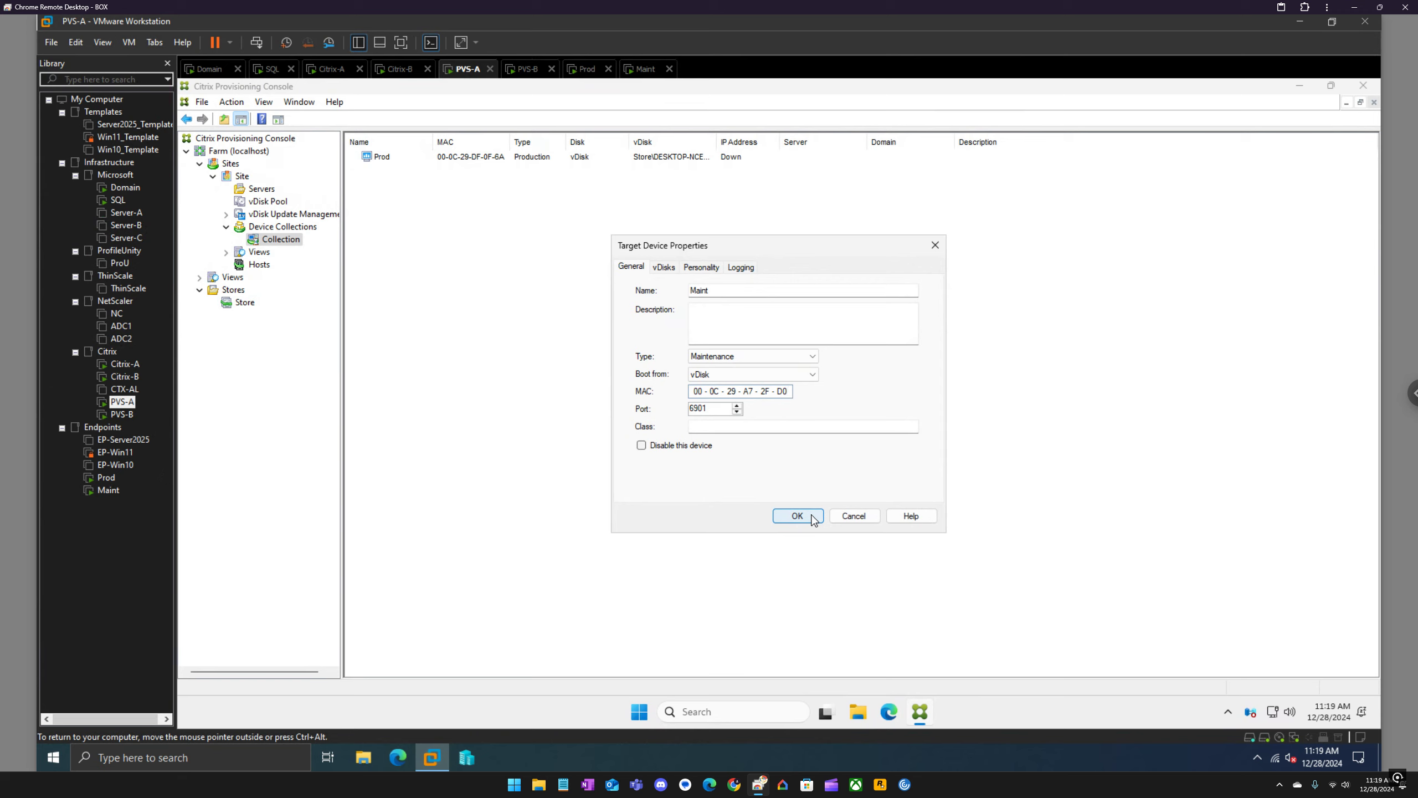
# Step: Assign the vDisk Store\DESKTOP-NCE9SDV to the Maint target device and save the device
pyautogui.click(669, 268)
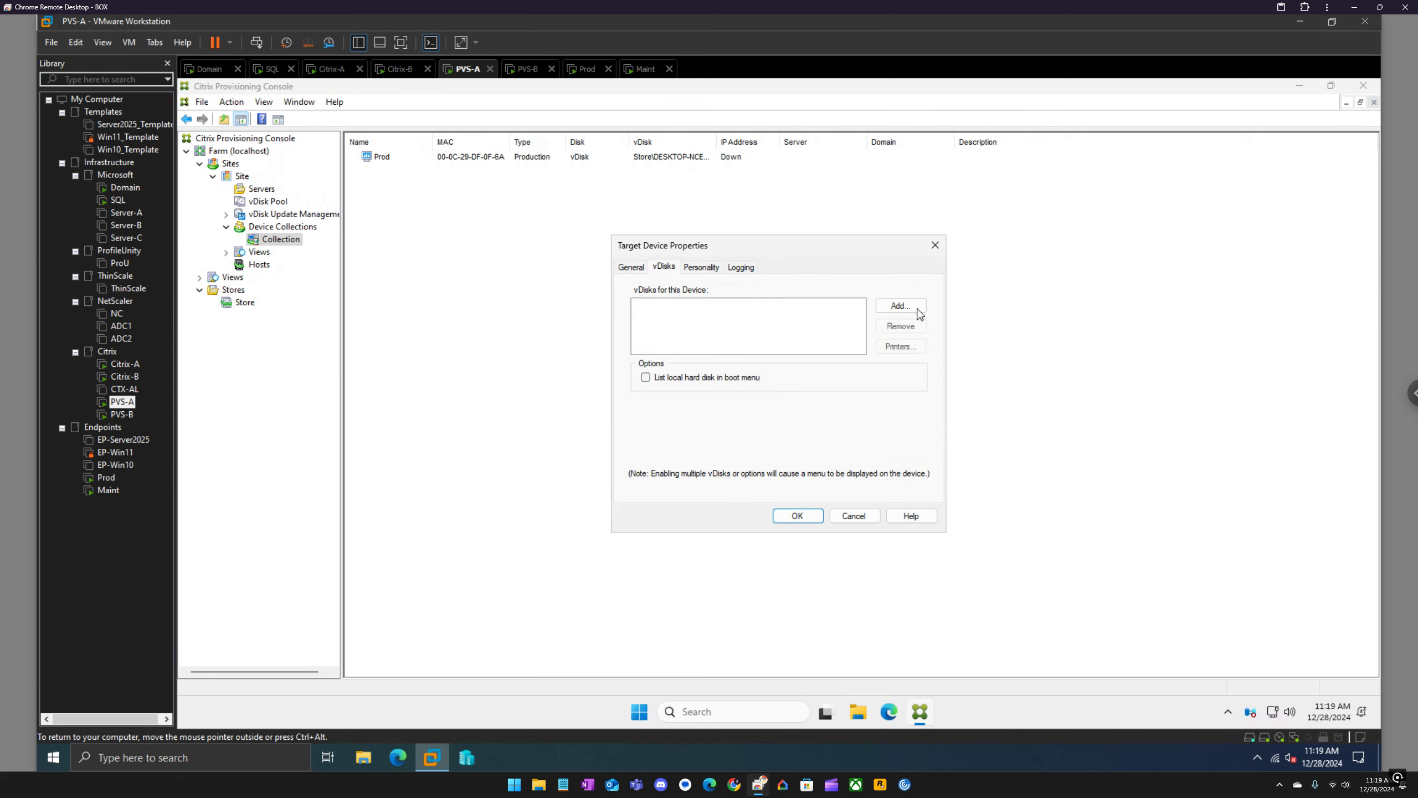
pyautogui.click(918, 310)
pyautogui.click(705, 364)
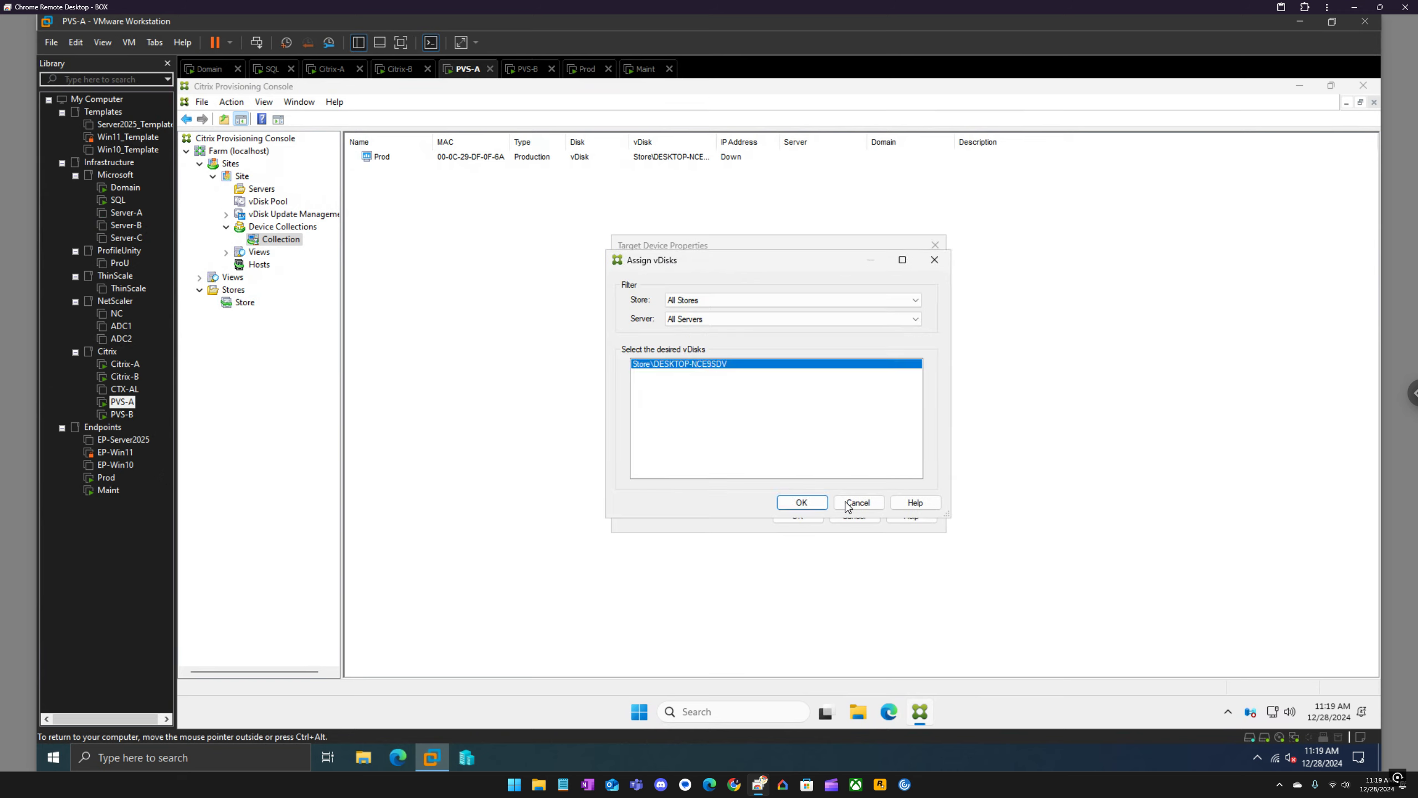
pyautogui.click(809, 503)
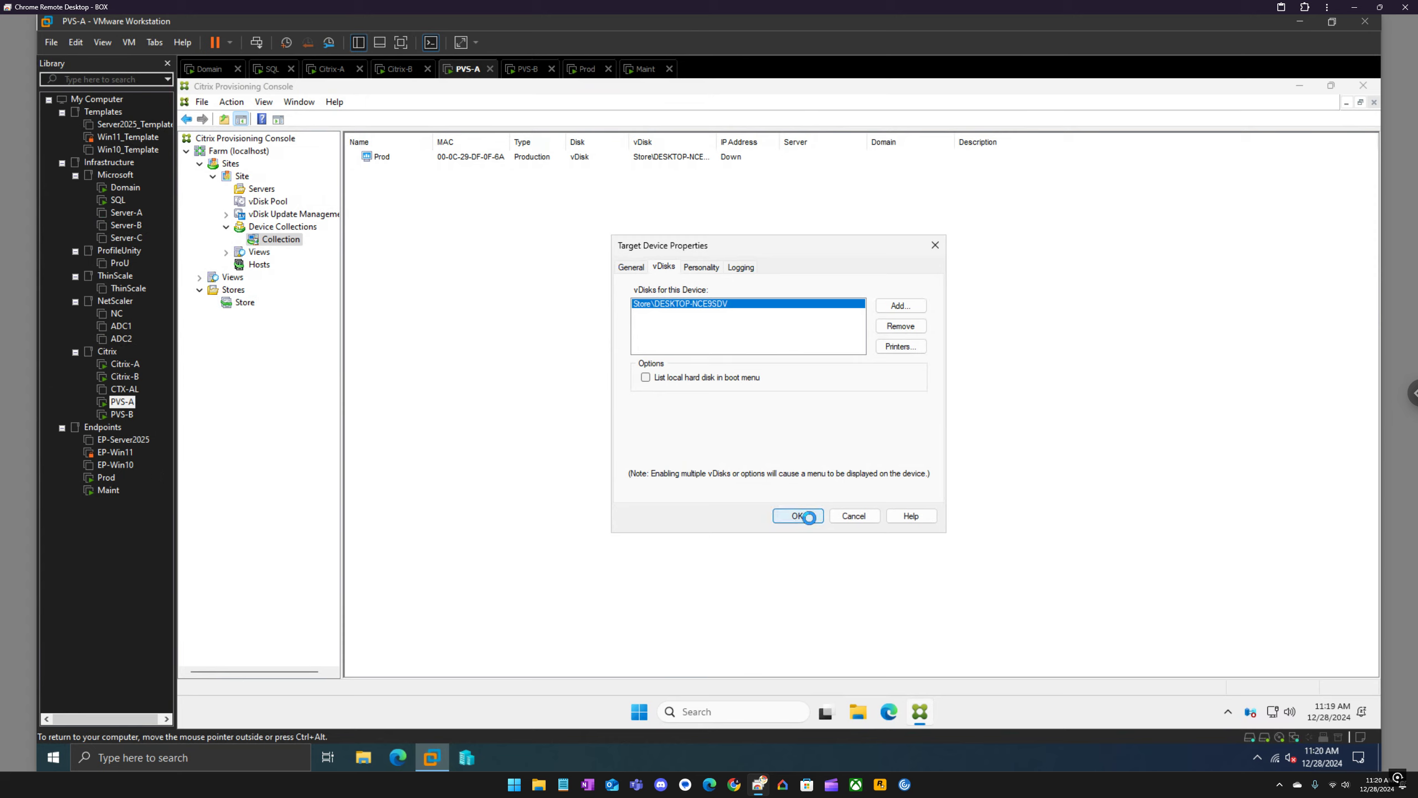
pyautogui.click(809, 517)
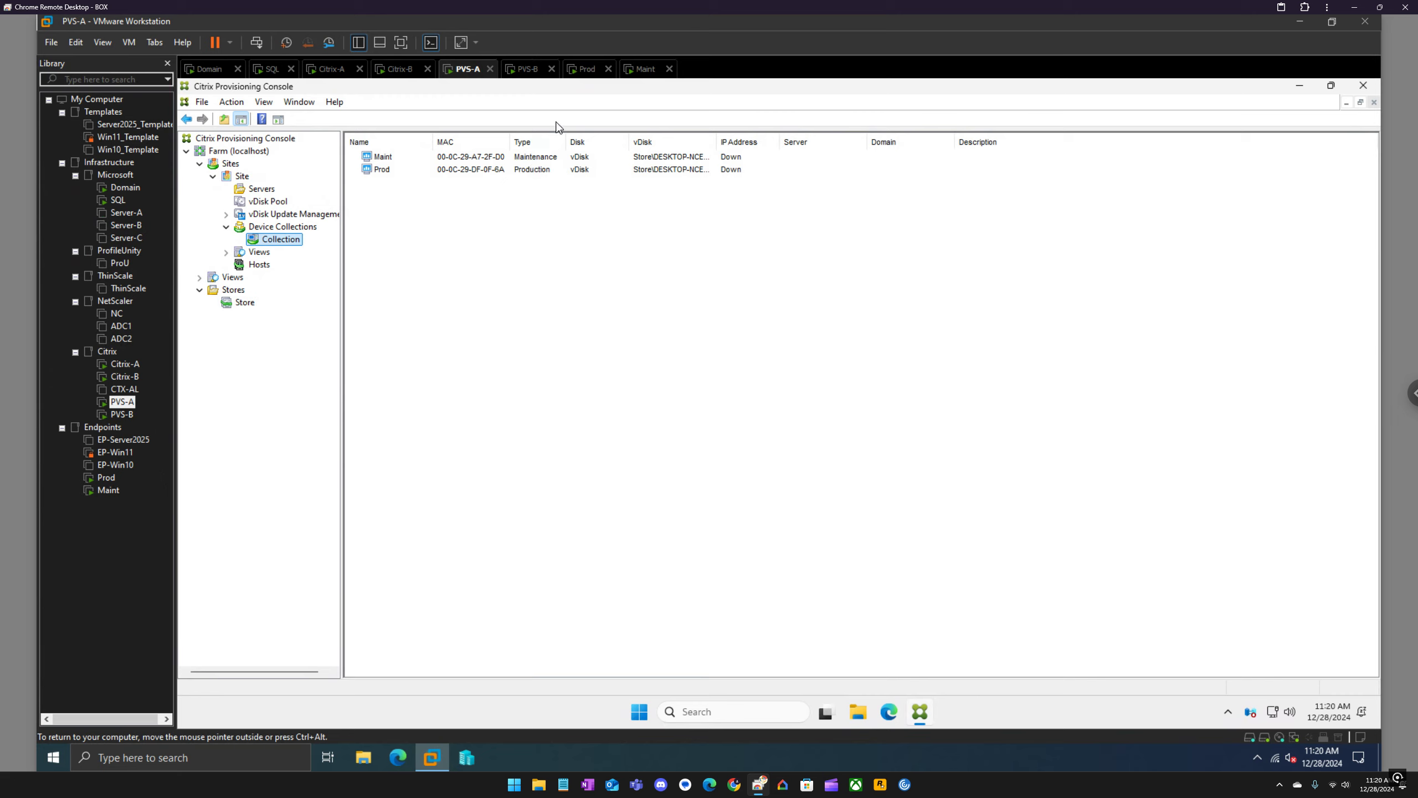
# Step: Restart the guest of the Prod virtual machine so it boots from the network again
pyautogui.click(588, 69)
pyautogui.rightClick(592, 74)
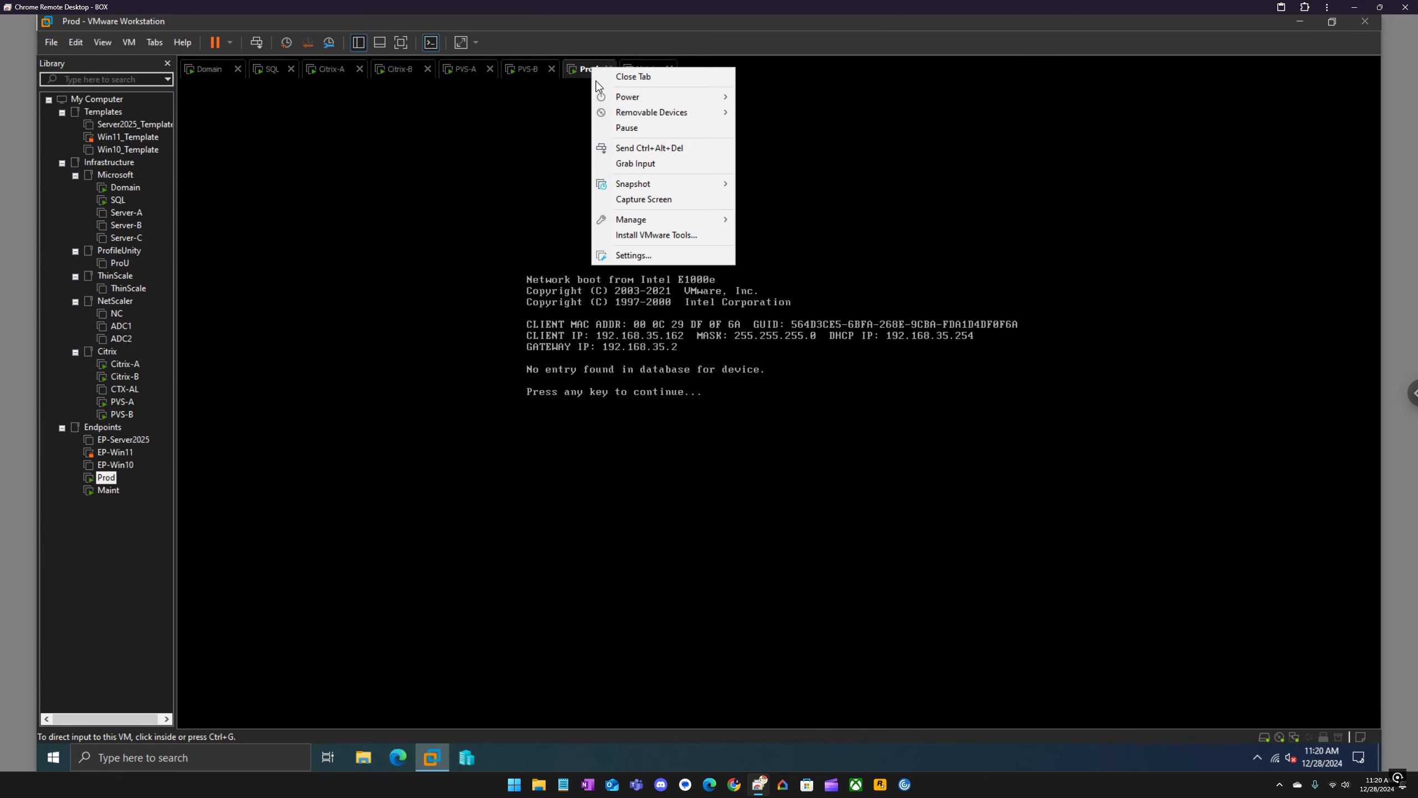
pyautogui.moveTo(621, 98)
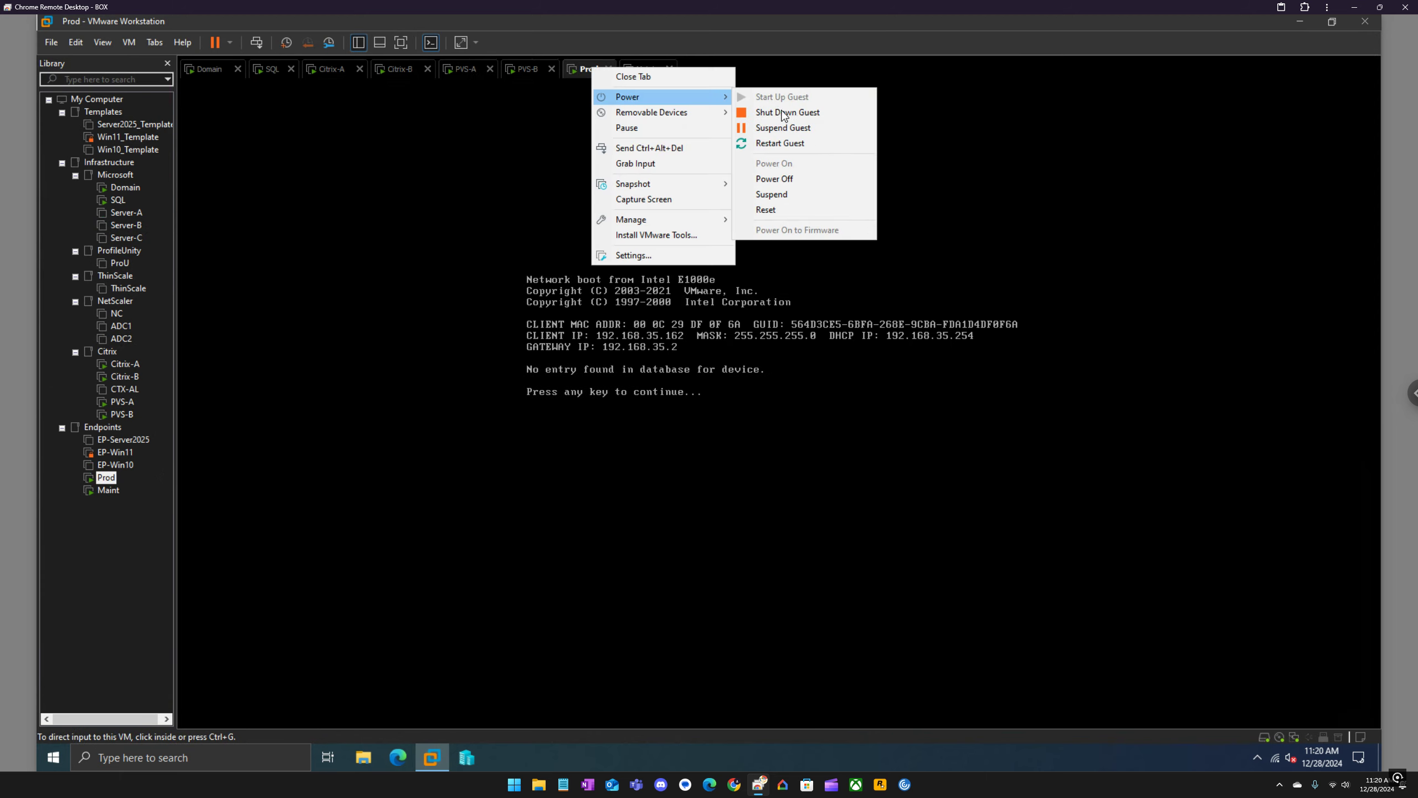
pyautogui.click(790, 141)
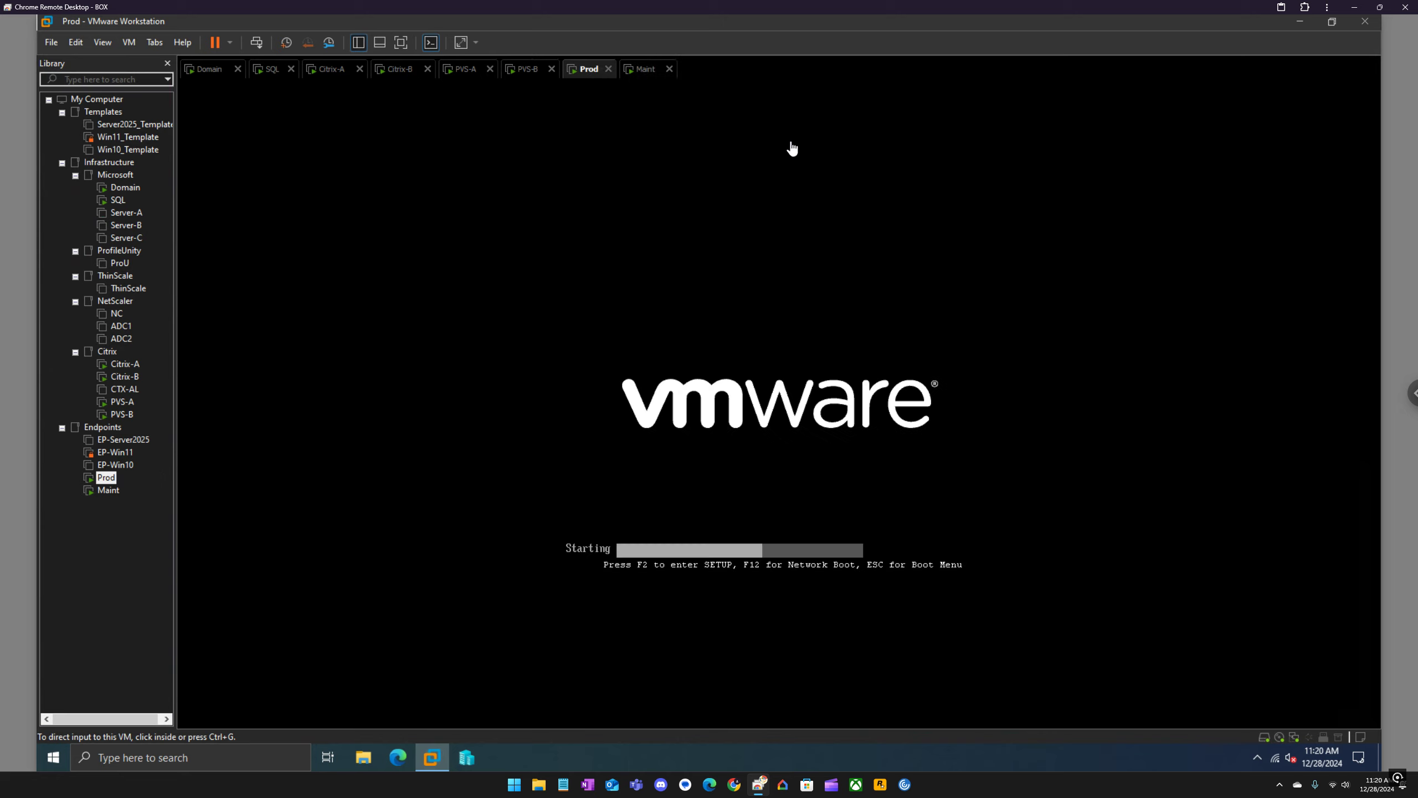
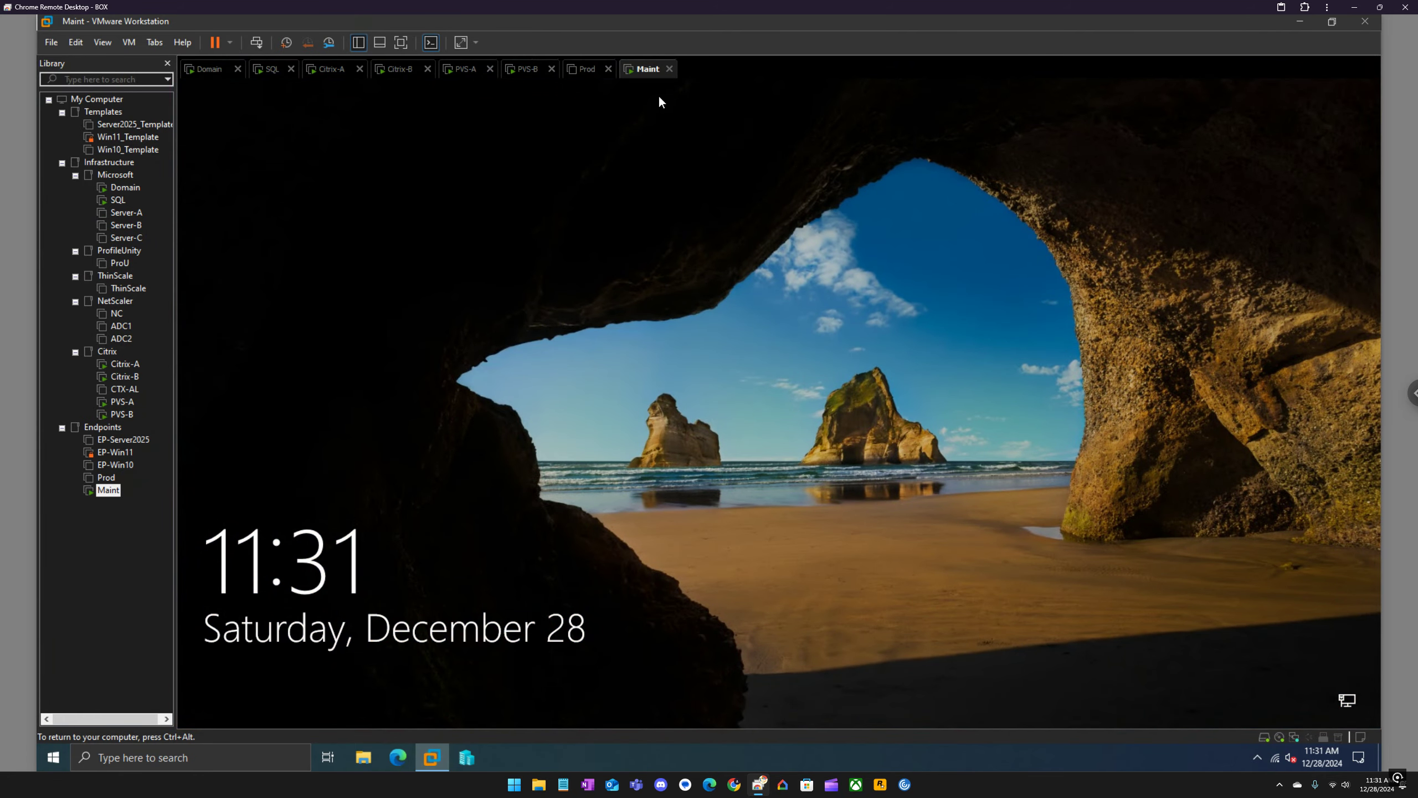
# Step: Unlock the Maint virtual machine's lock screen and sign in as admin with the account password
pyautogui.rightClick(642, 69)
pyautogui.click(687, 157)
pyautogui.click(774, 461)
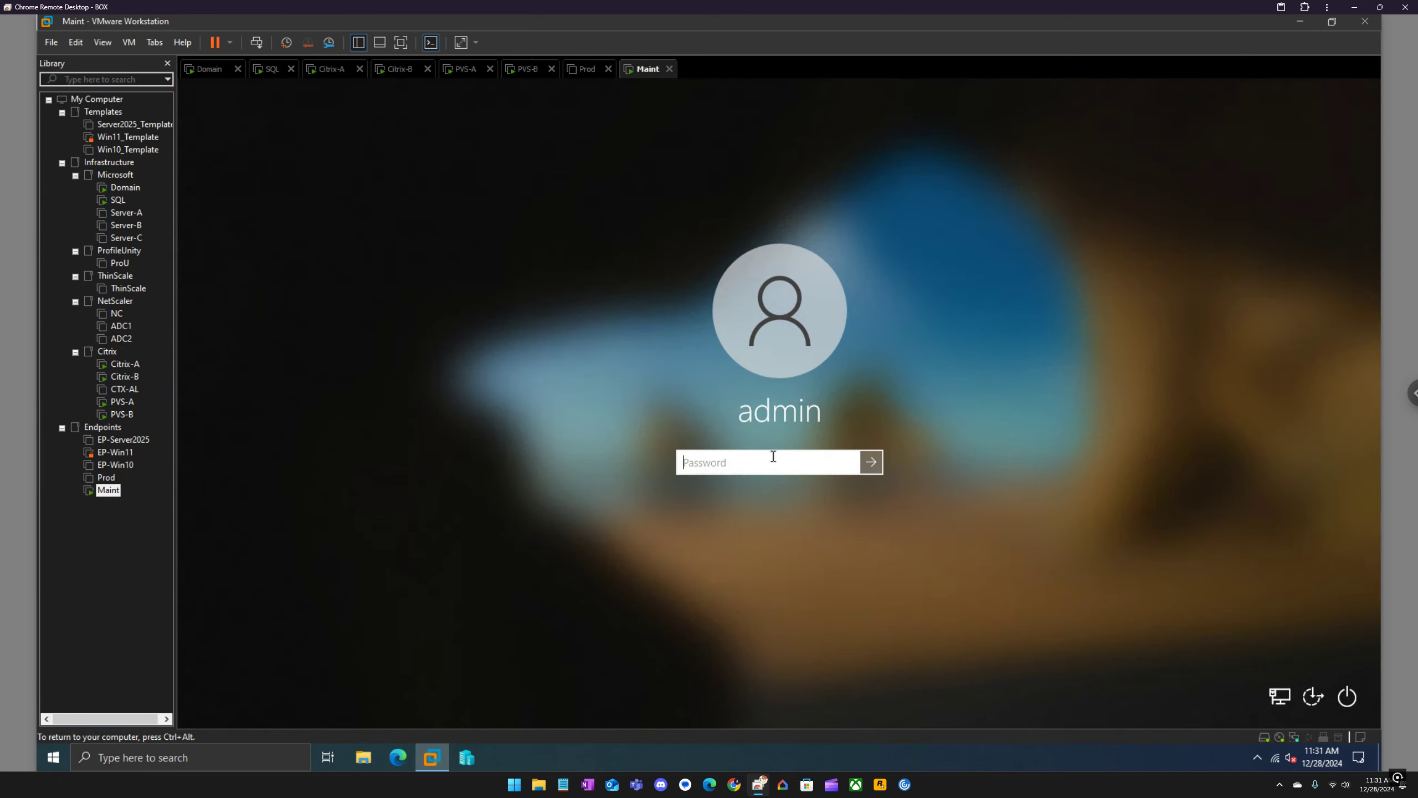
pyautogui.write('**********')
pyautogui.press('Return')
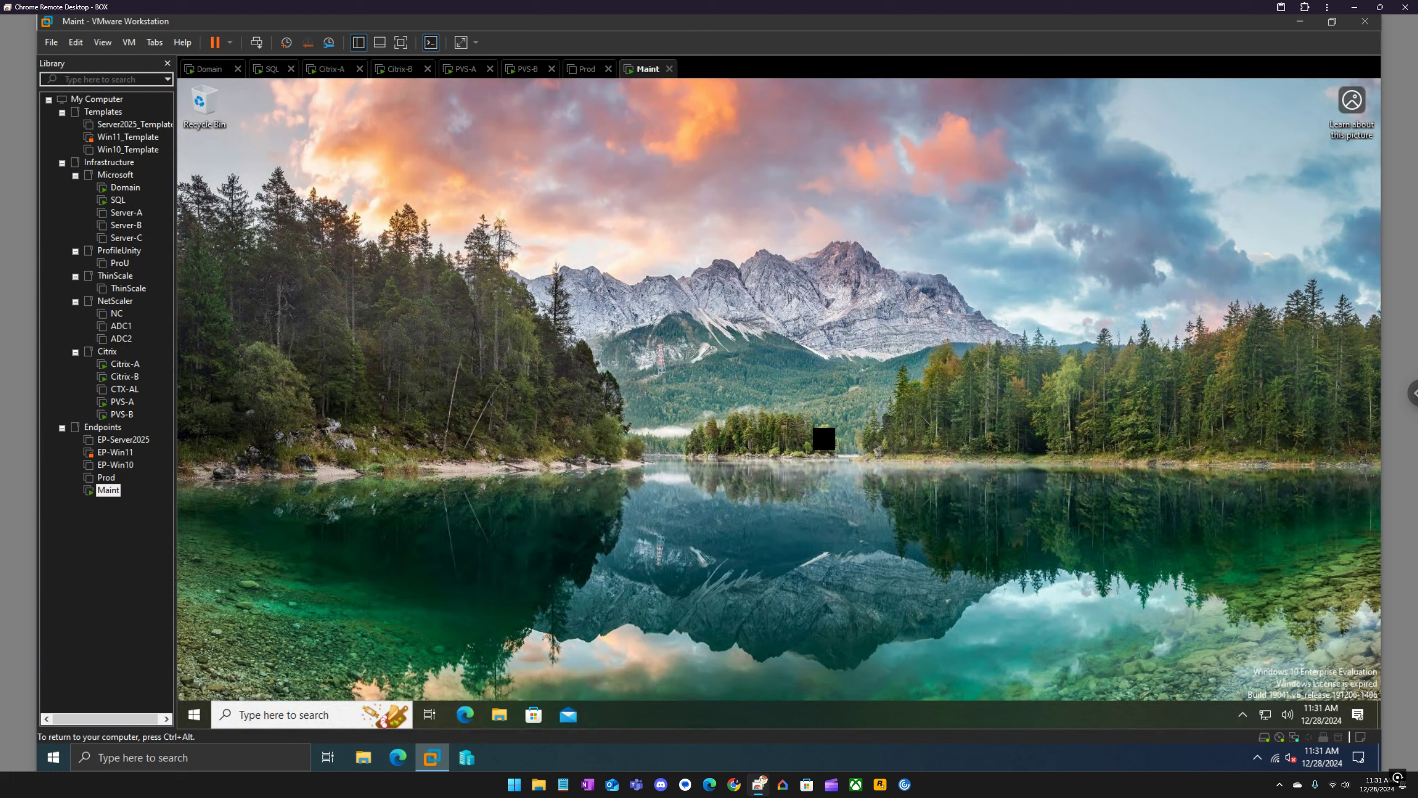
# Step: Create a folder named Share on the Maint desktop and place it directly below the Recycle Bin
pyautogui.rightClick(236, 206)
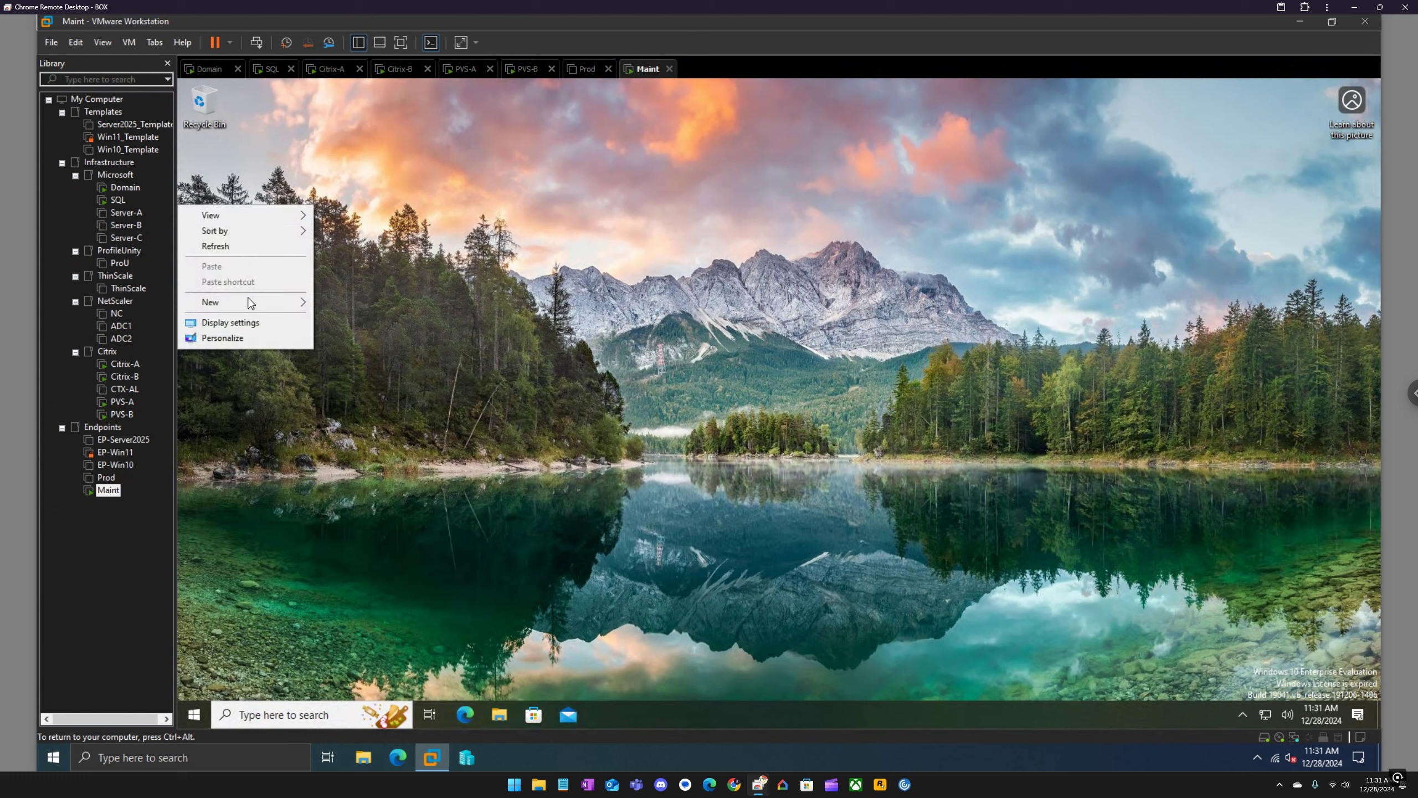
pyautogui.moveTo(276, 305)
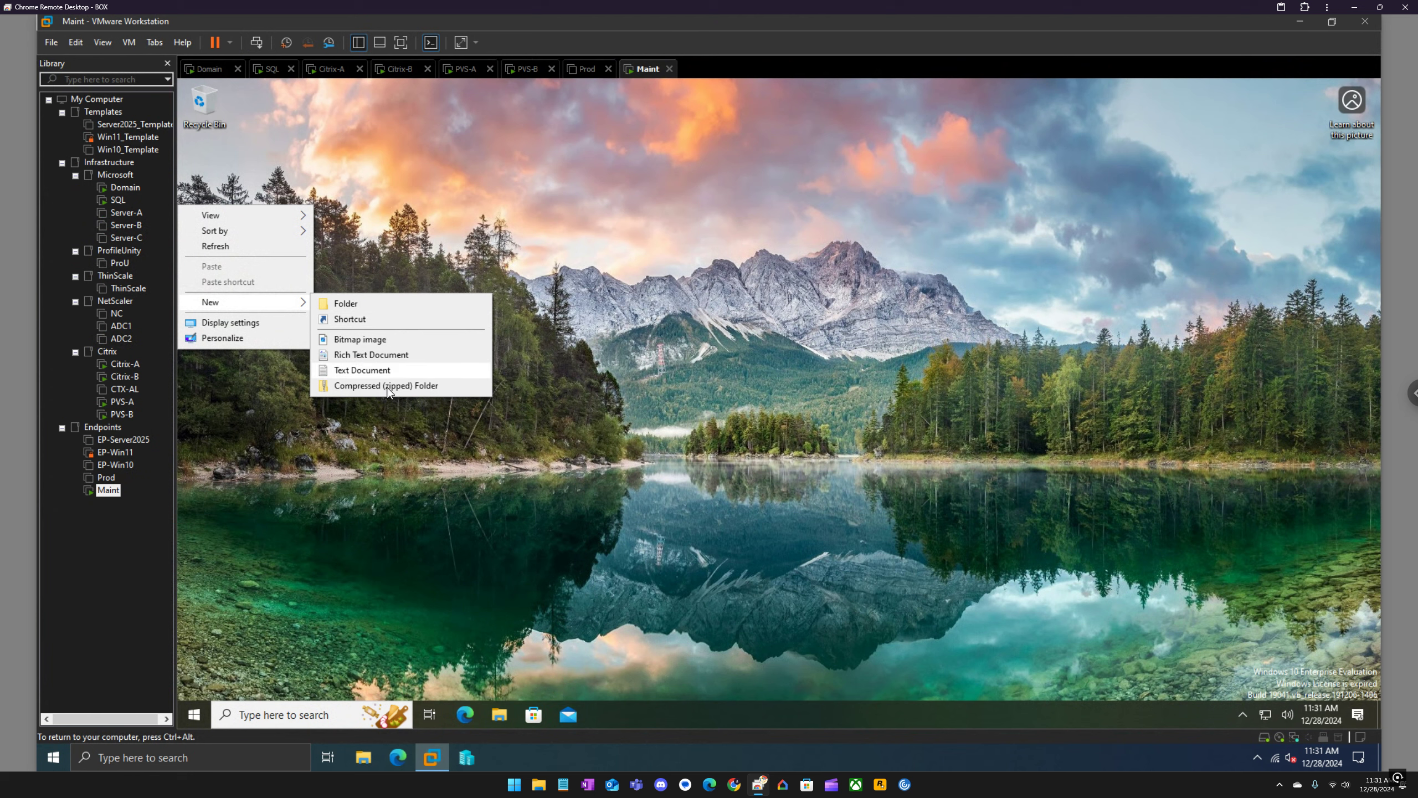
pyautogui.click(346, 303)
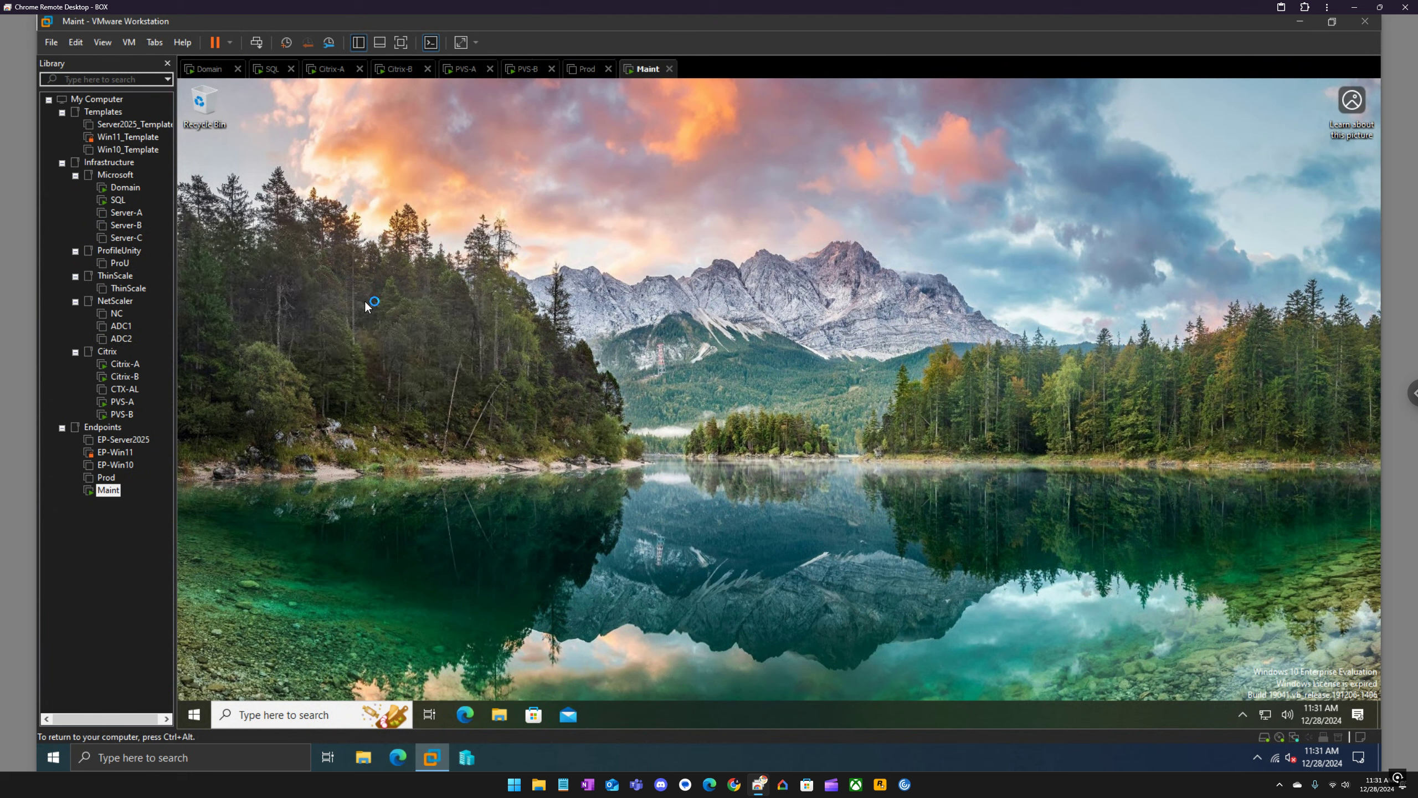
pyautogui.press('Return')
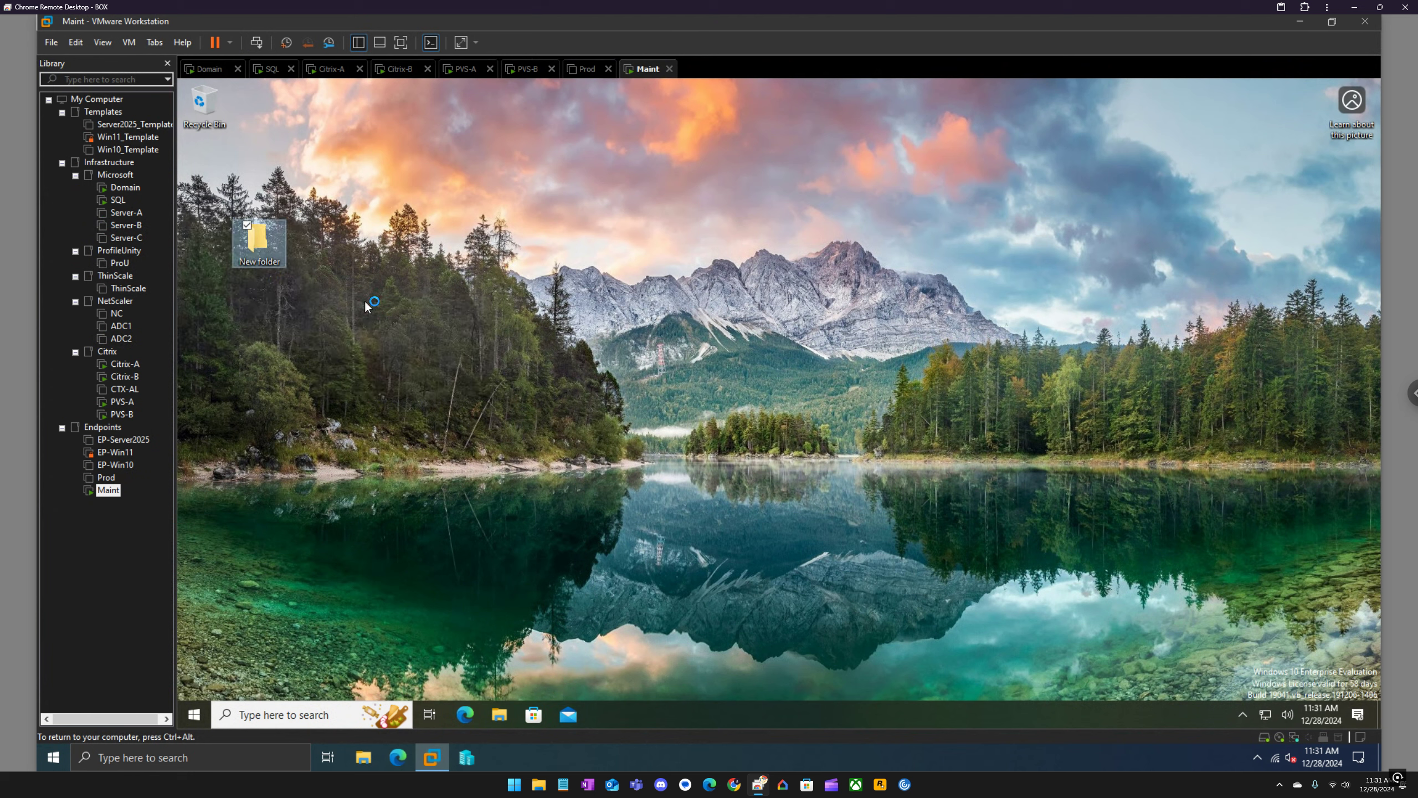
pyautogui.rightClick(264, 251)
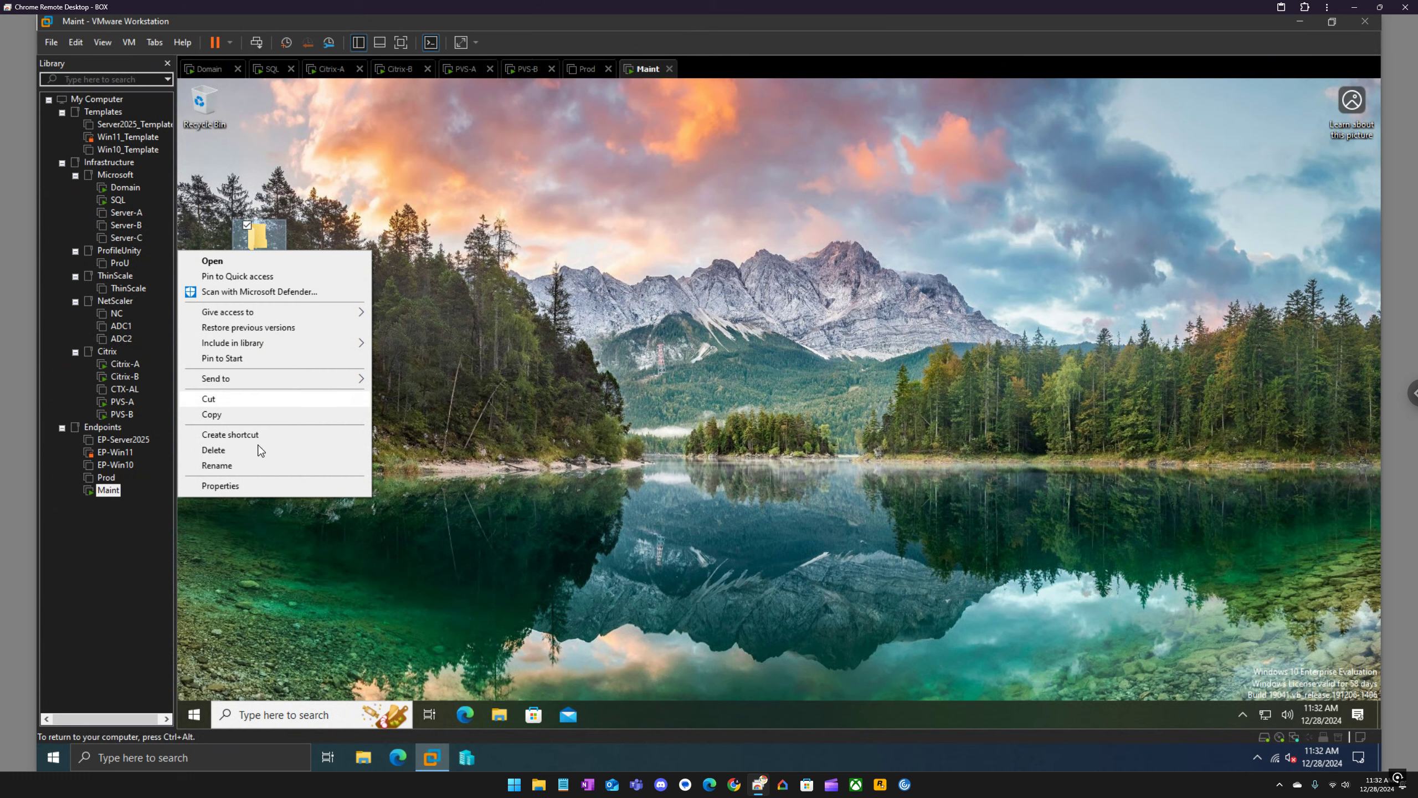
pyautogui.click(253, 462)
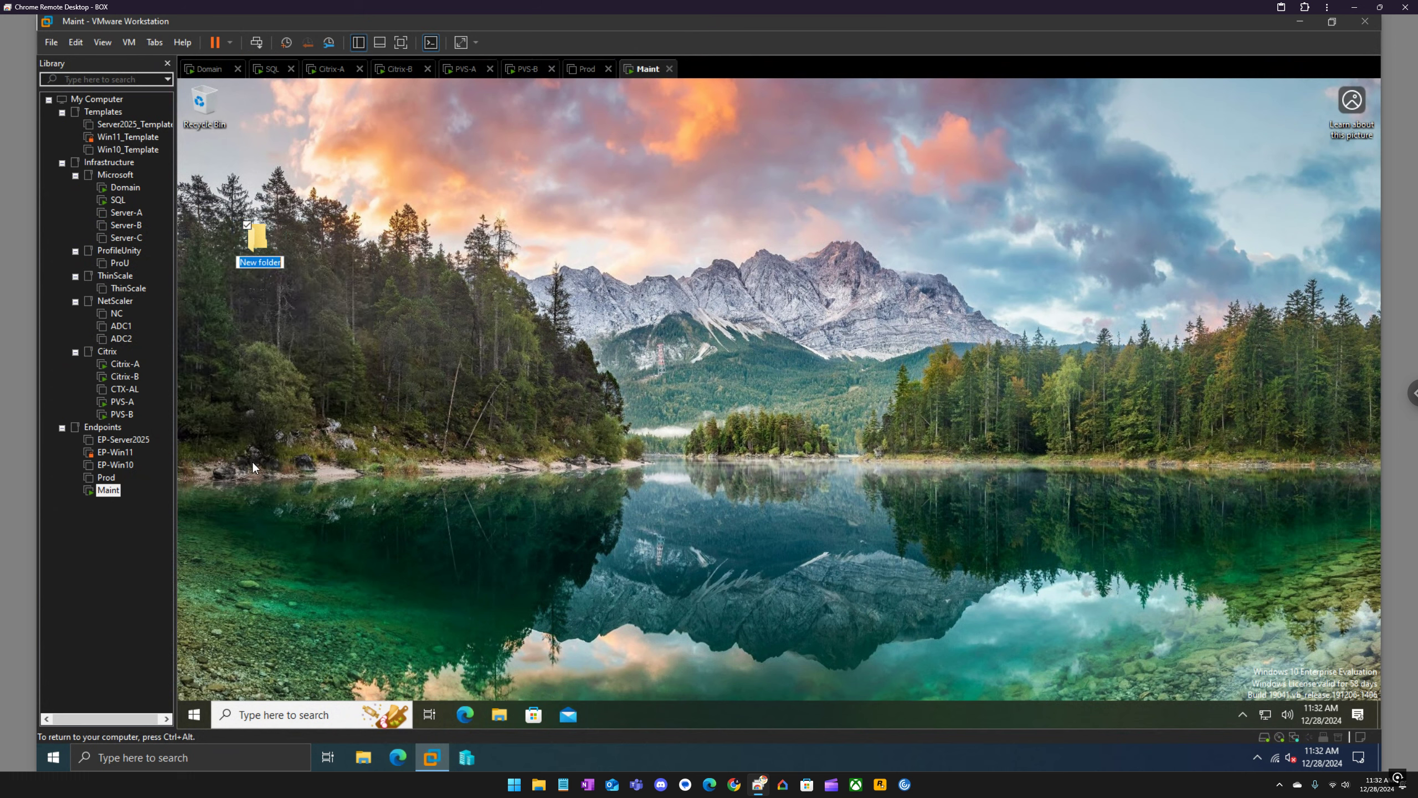
pyautogui.write('Share')
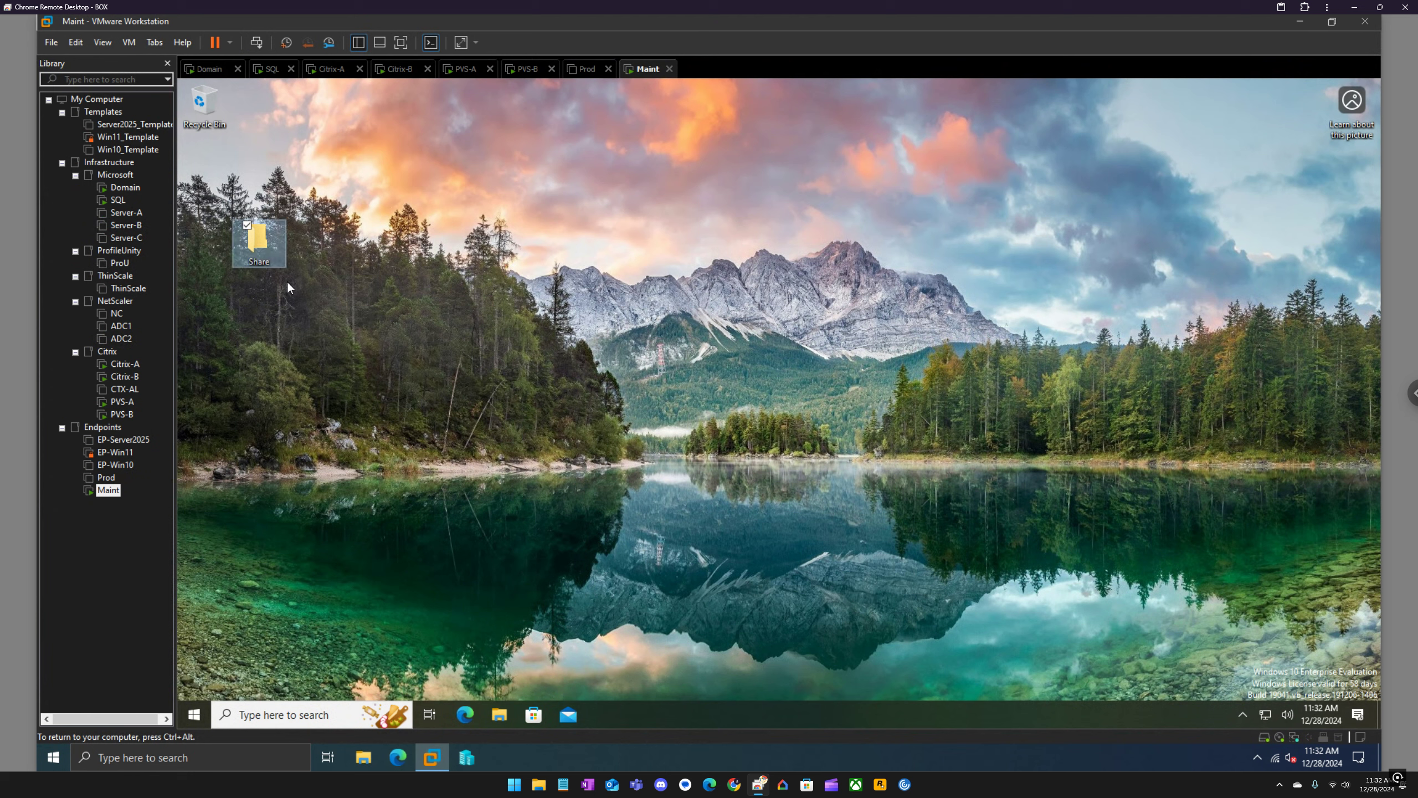
pyautogui.moveTo(261, 242); pyautogui.dragTo(234, 168)
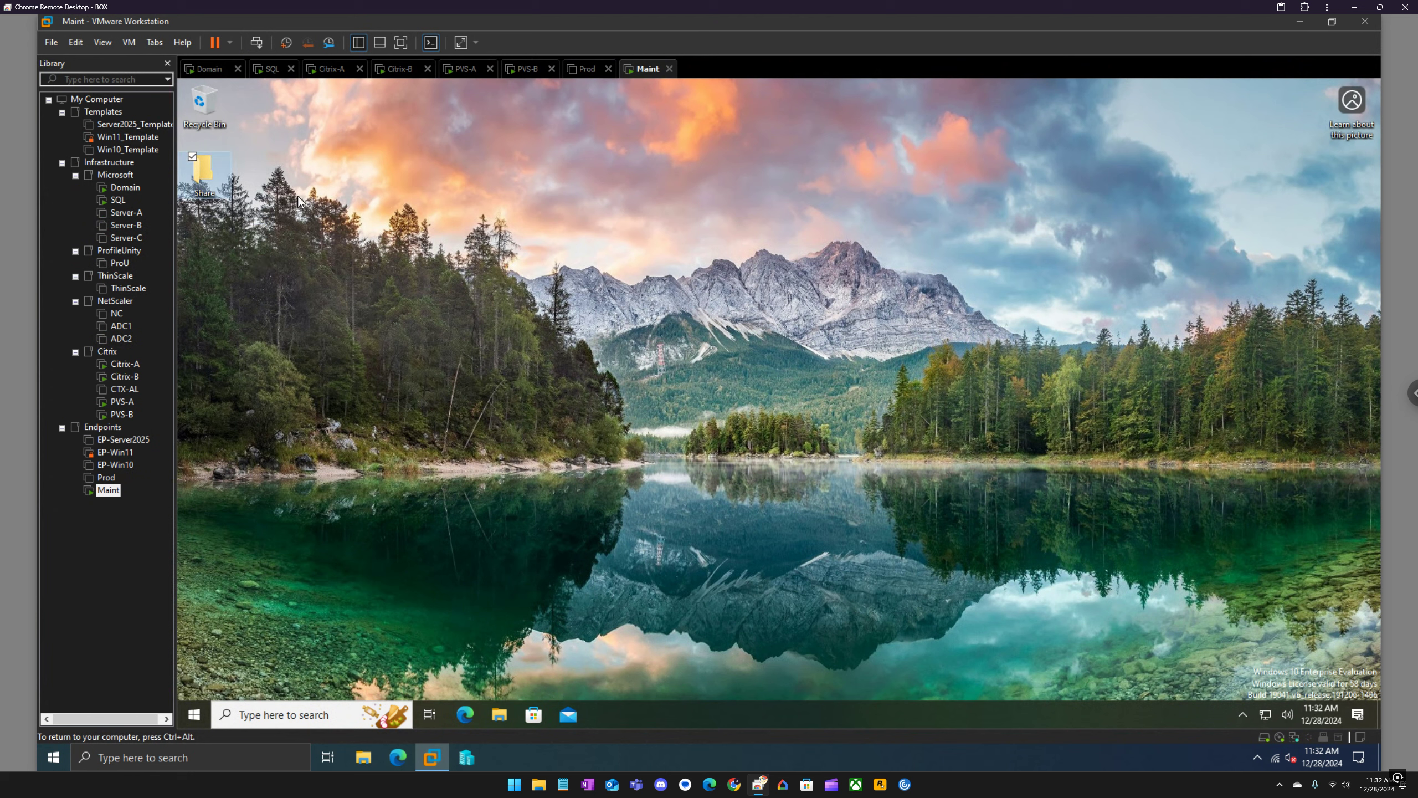
pyautogui.click(297, 195)
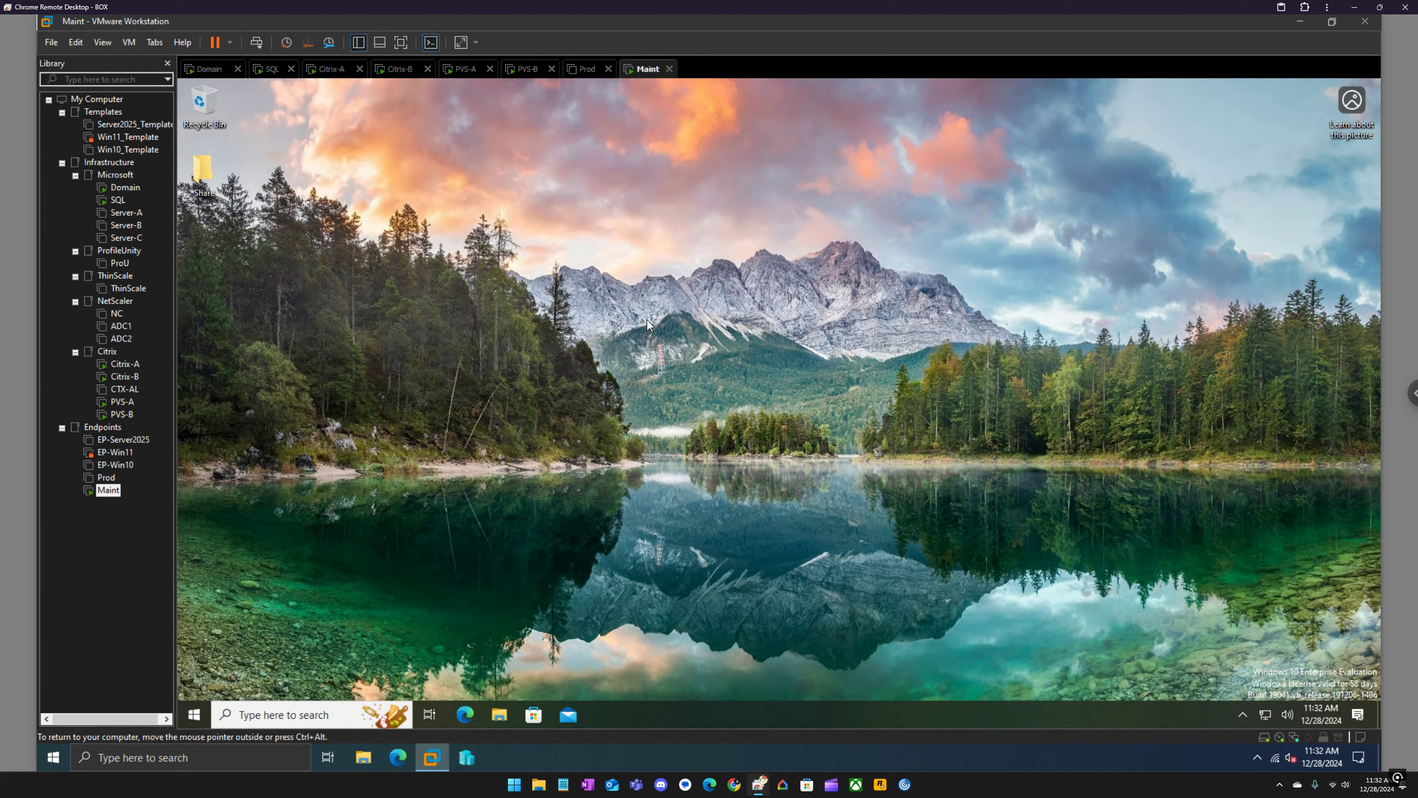
# Step: Shut down the guest of the Maint virtual machine
pyautogui.rightClick(645, 73)
pyautogui.moveTo(676, 99)
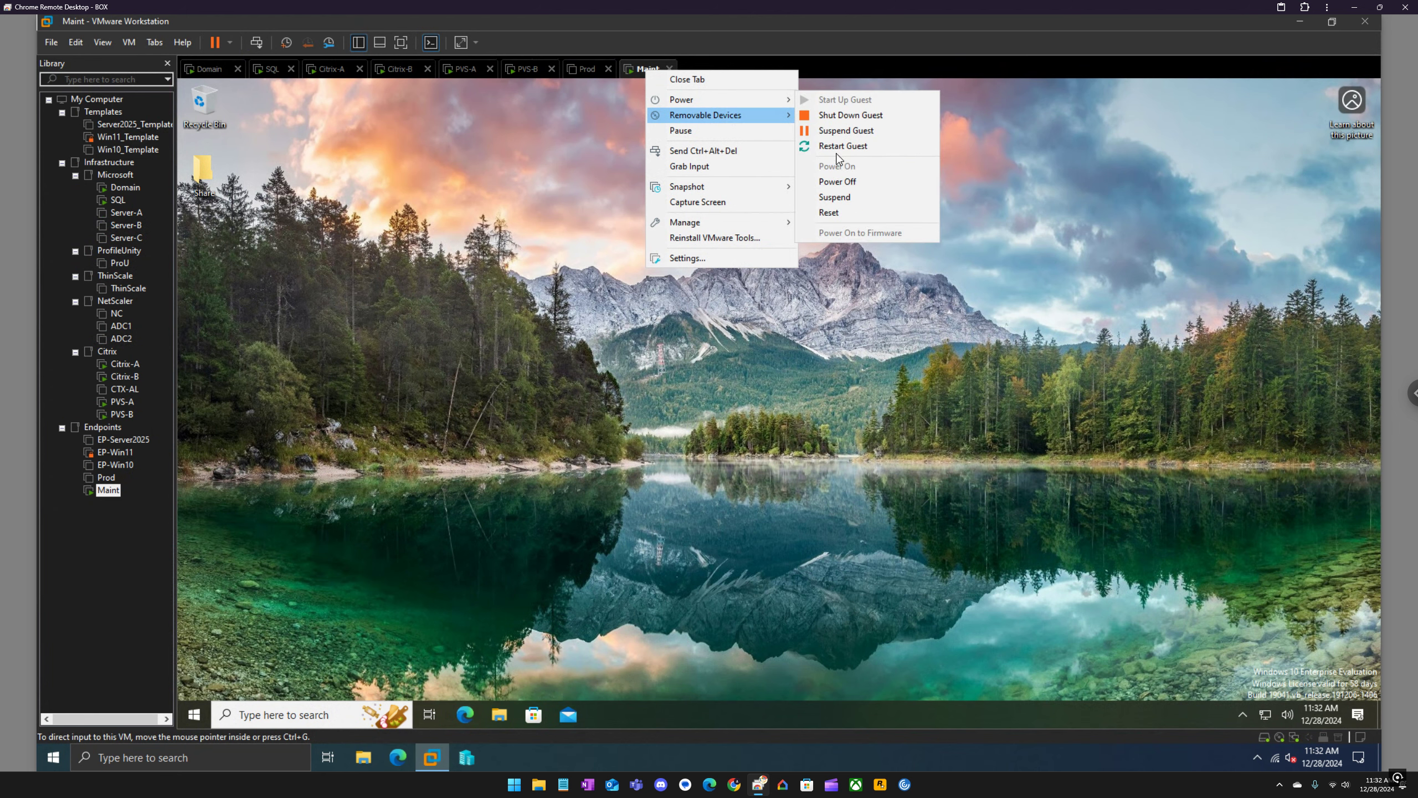
pyautogui.click(851, 119)
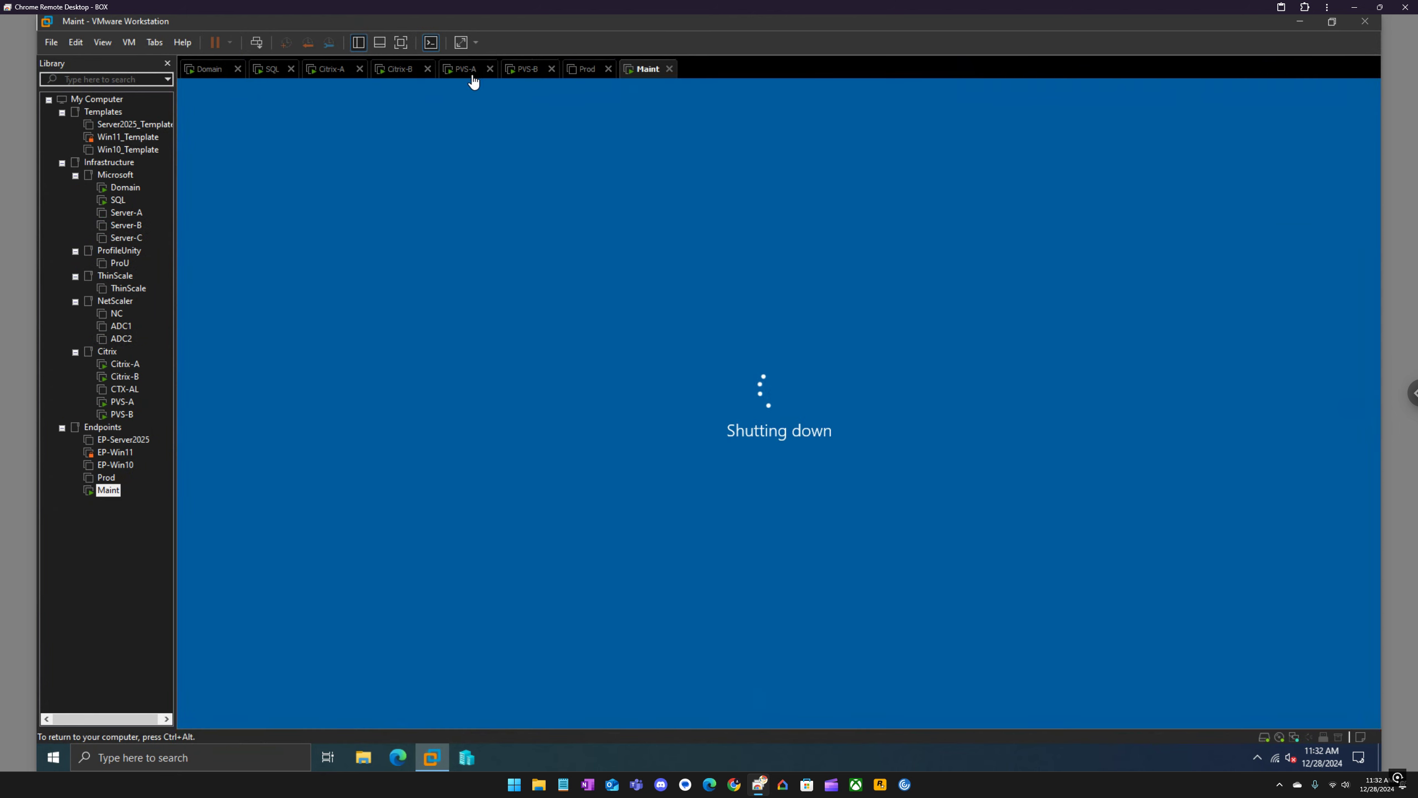
# Step: On PVS-A, refresh the device collection in the Citrix Provisioning Console to check the status of the target devices
pyautogui.click(467, 69)
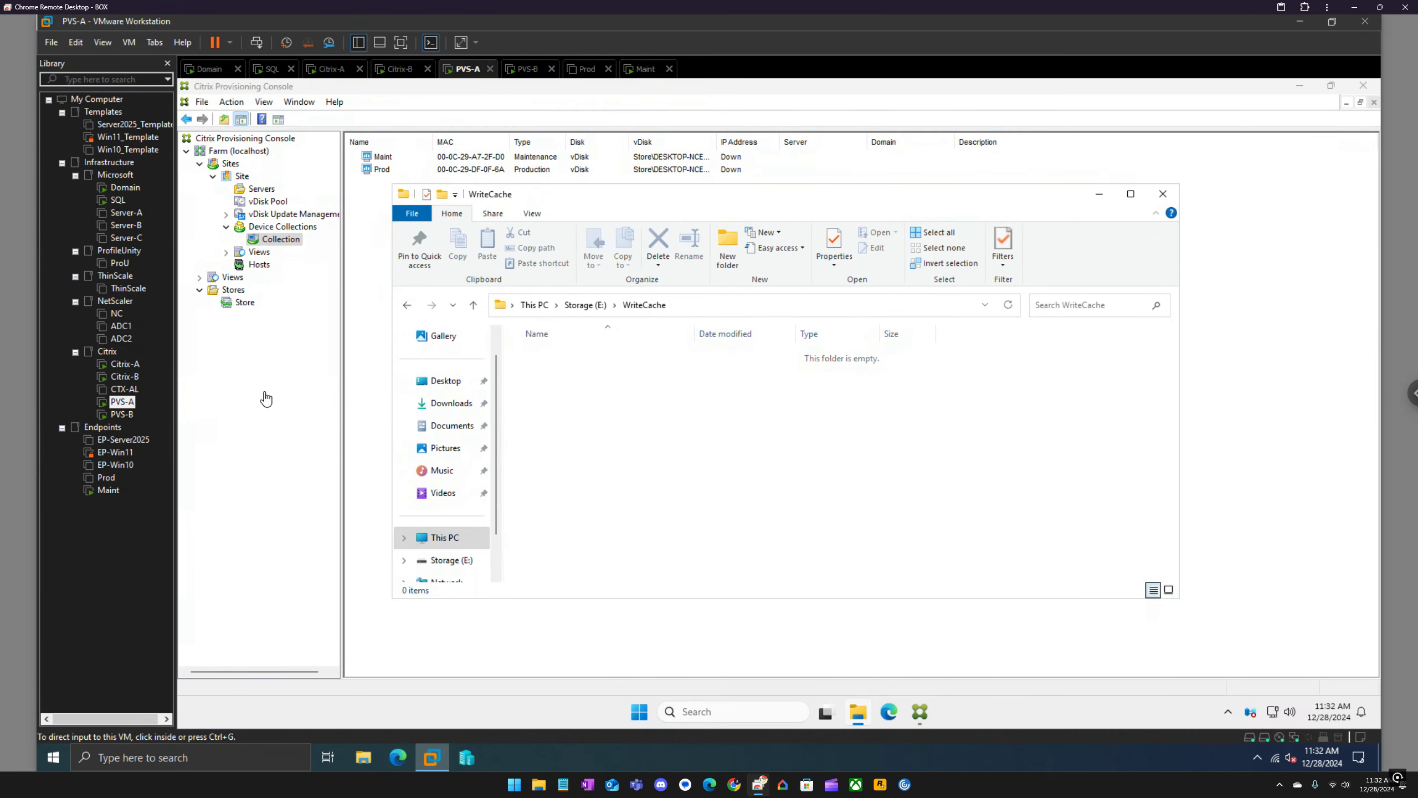
pyautogui.click(294, 257)
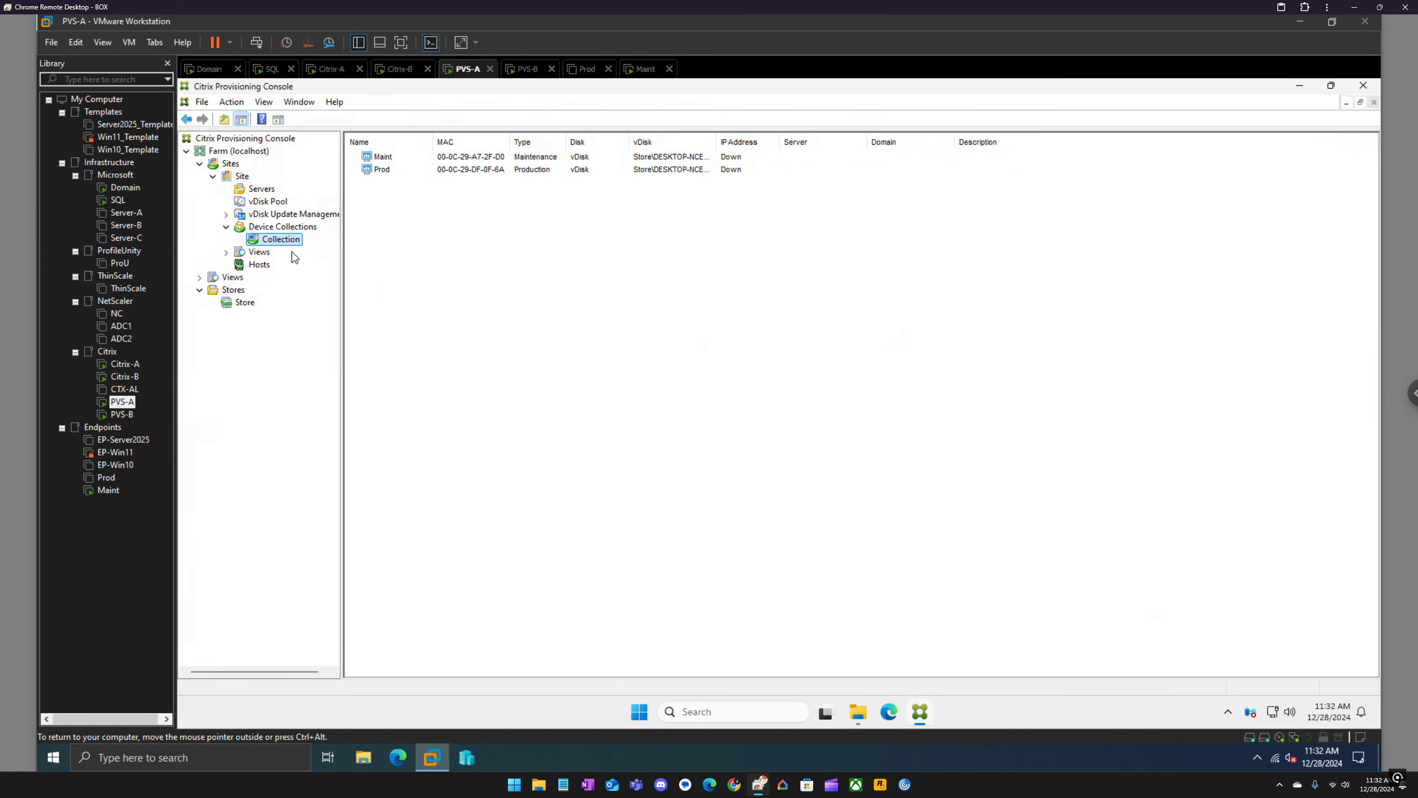
pyautogui.rightClick(285, 238)
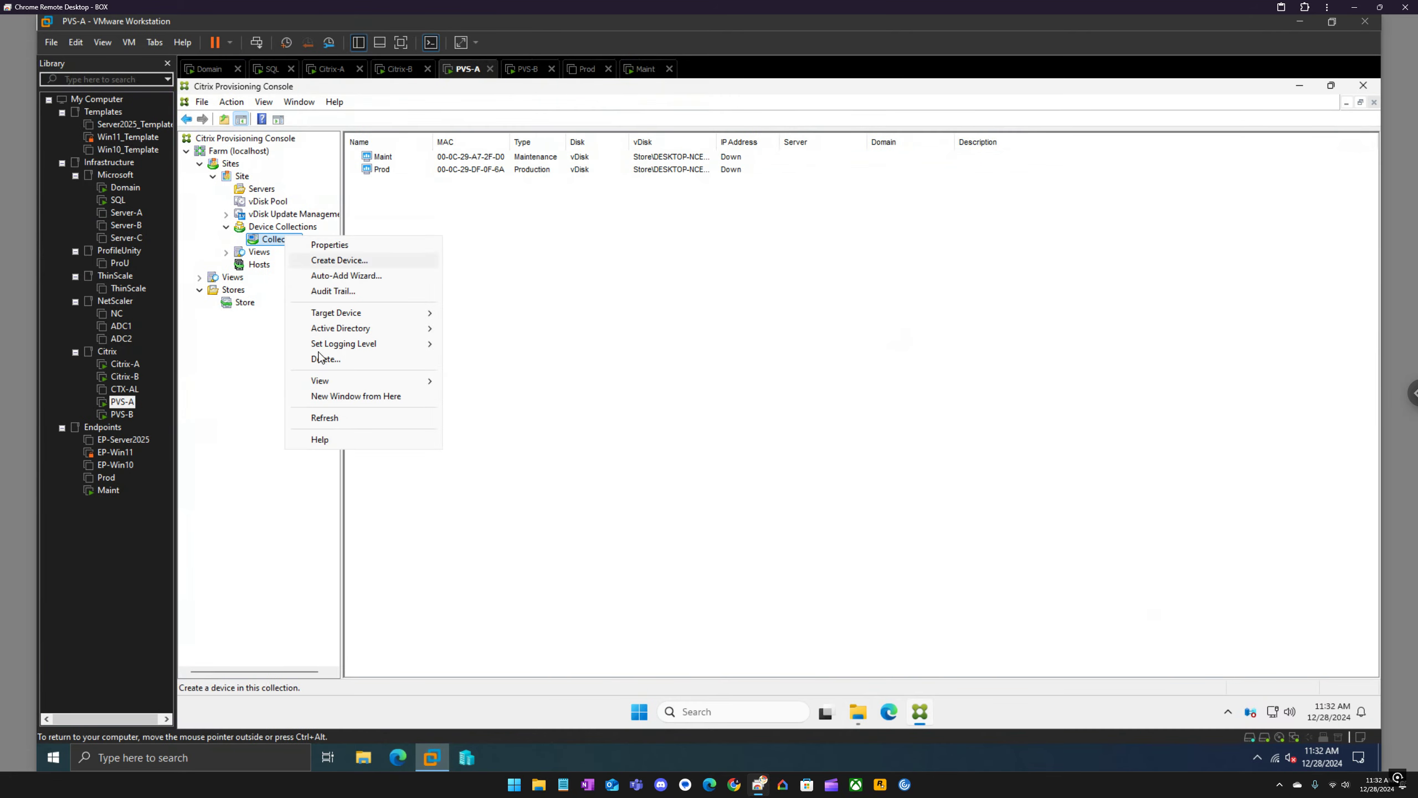
pyautogui.click(335, 418)
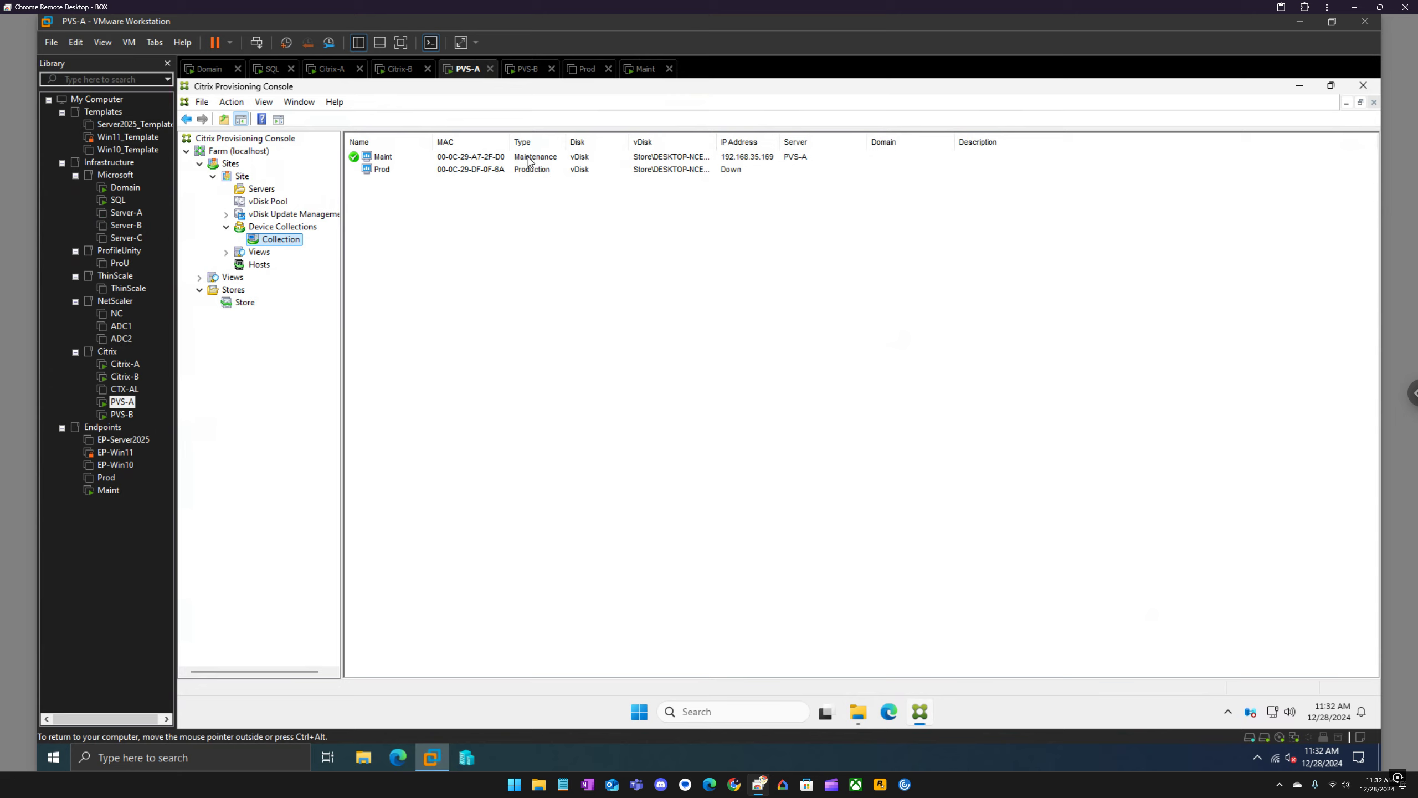
# Step: Refresh the DESKTOP-NCE9SDV vDisk in the Store, review its general properties and close them without changes
pyautogui.click(246, 302)
pyautogui.rightClick(405, 157)
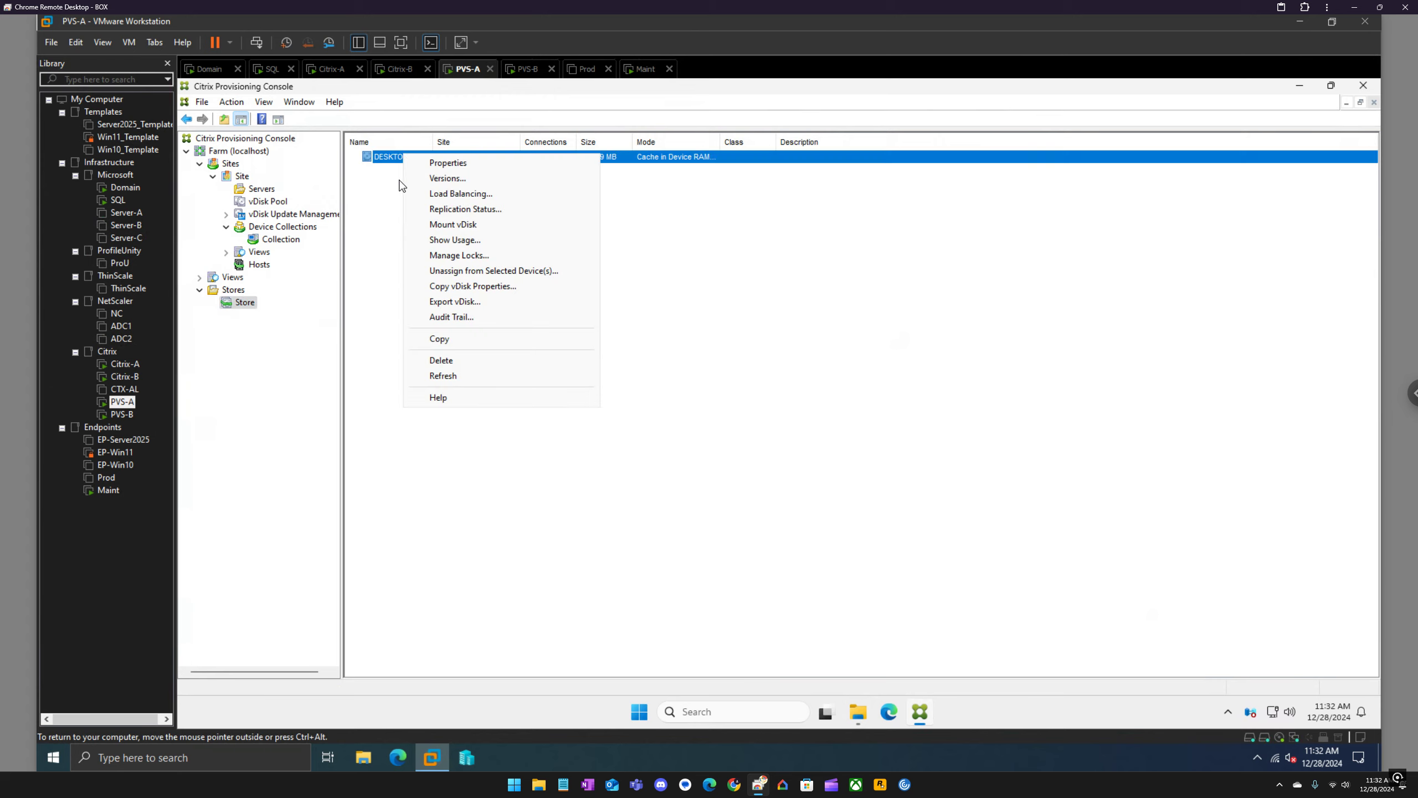
pyautogui.click(443, 376)
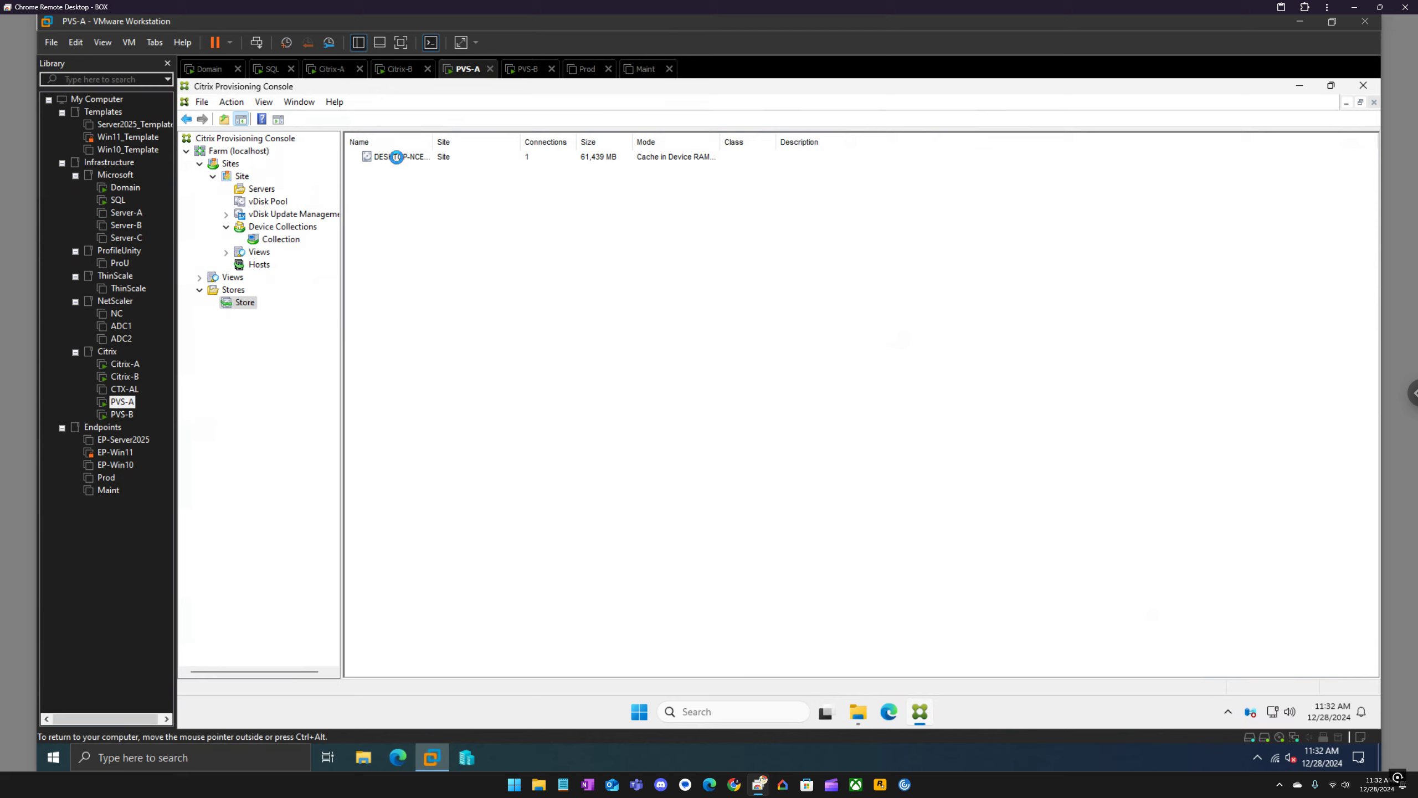
pyautogui.rightClick(396, 157)
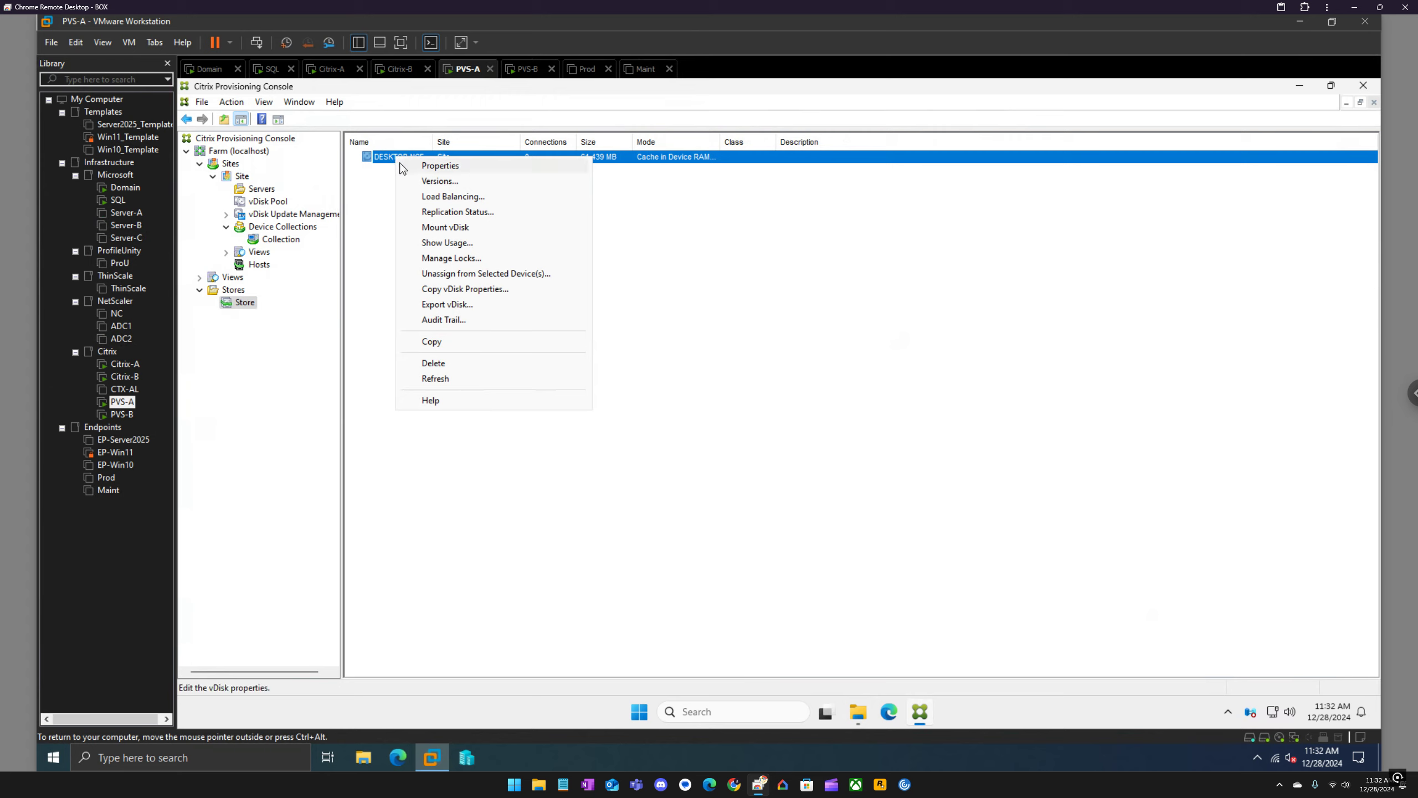
pyautogui.click(440, 167)
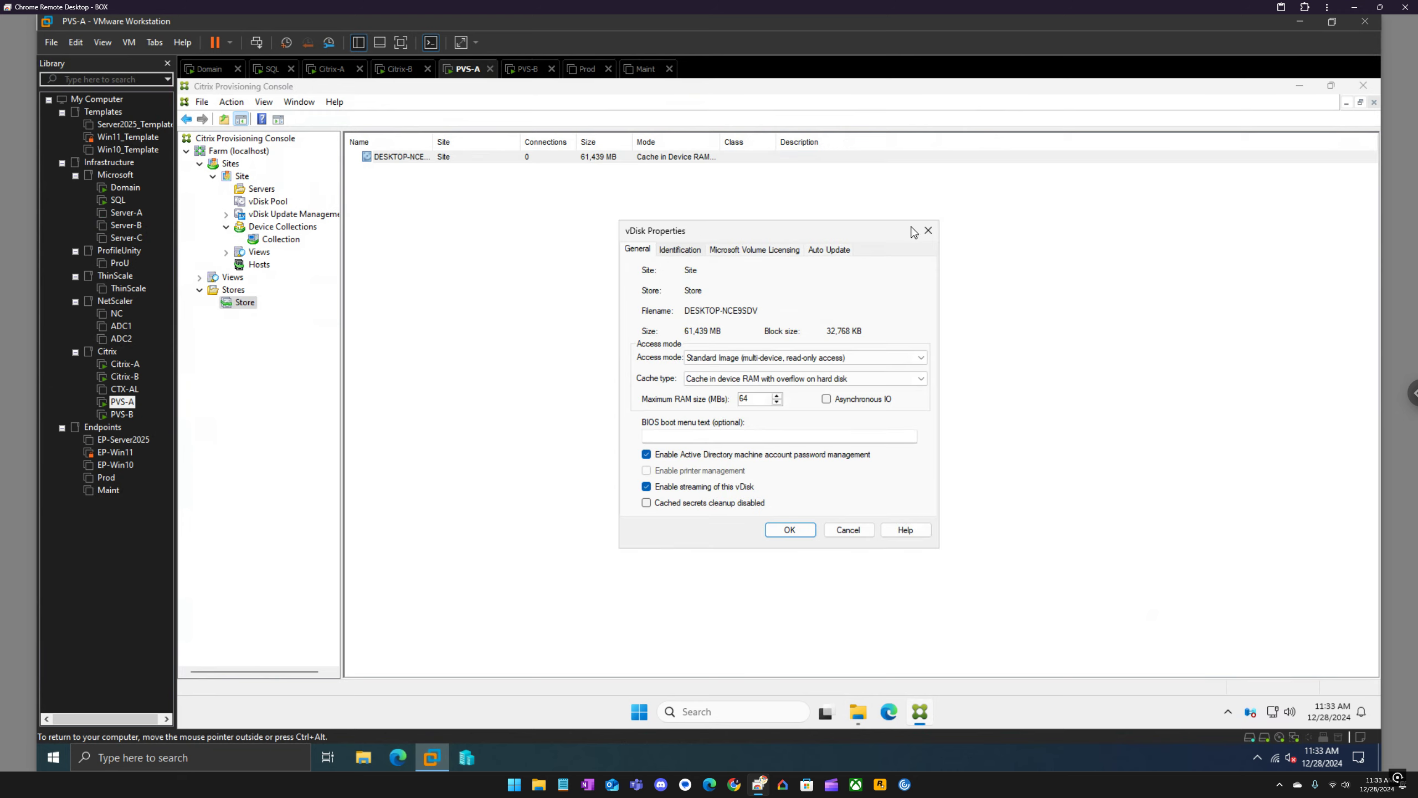
pyautogui.click(927, 232)
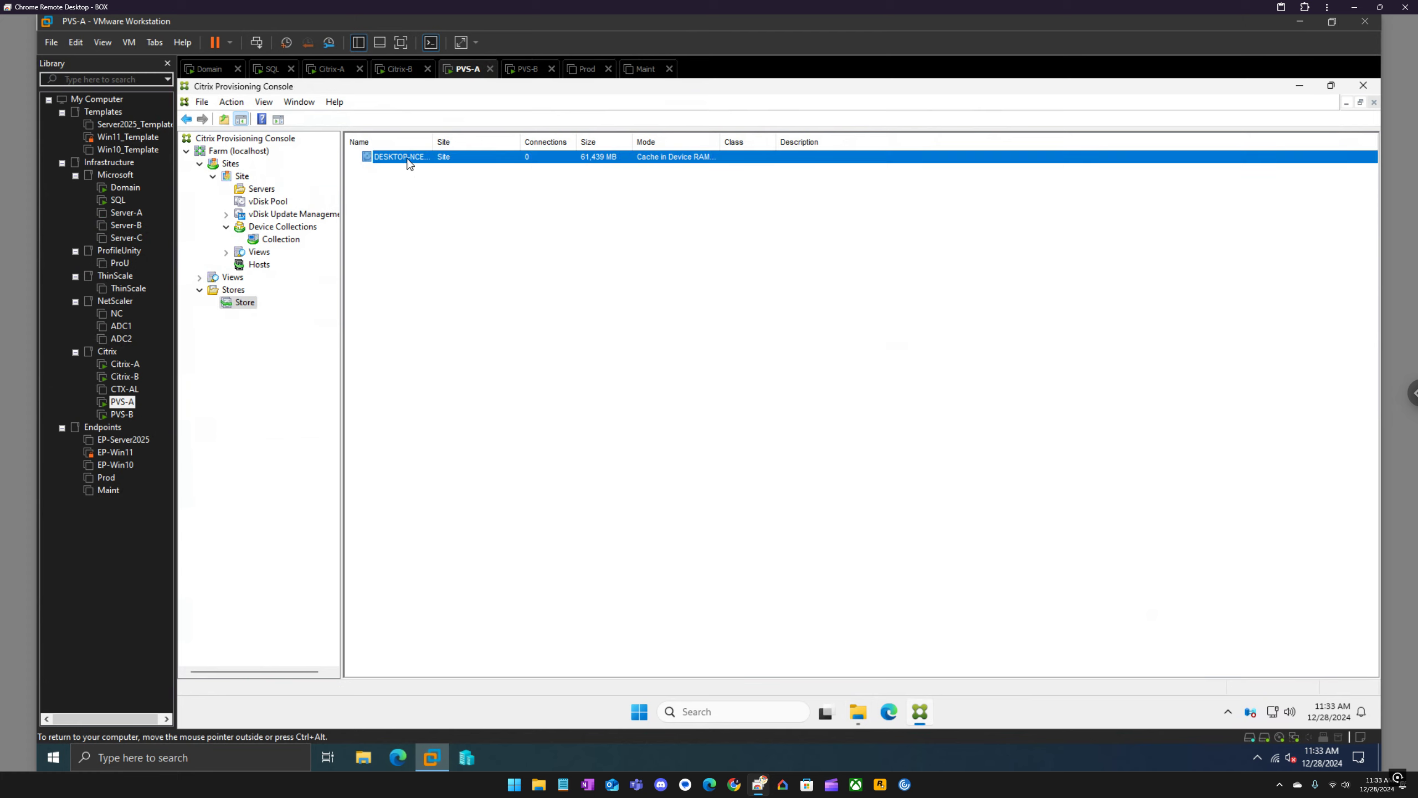
# Step: Promote version 1 of the DESKTOP-NCE9SDV vDisk to Production with immediate availability
pyautogui.rightClick(407, 158)
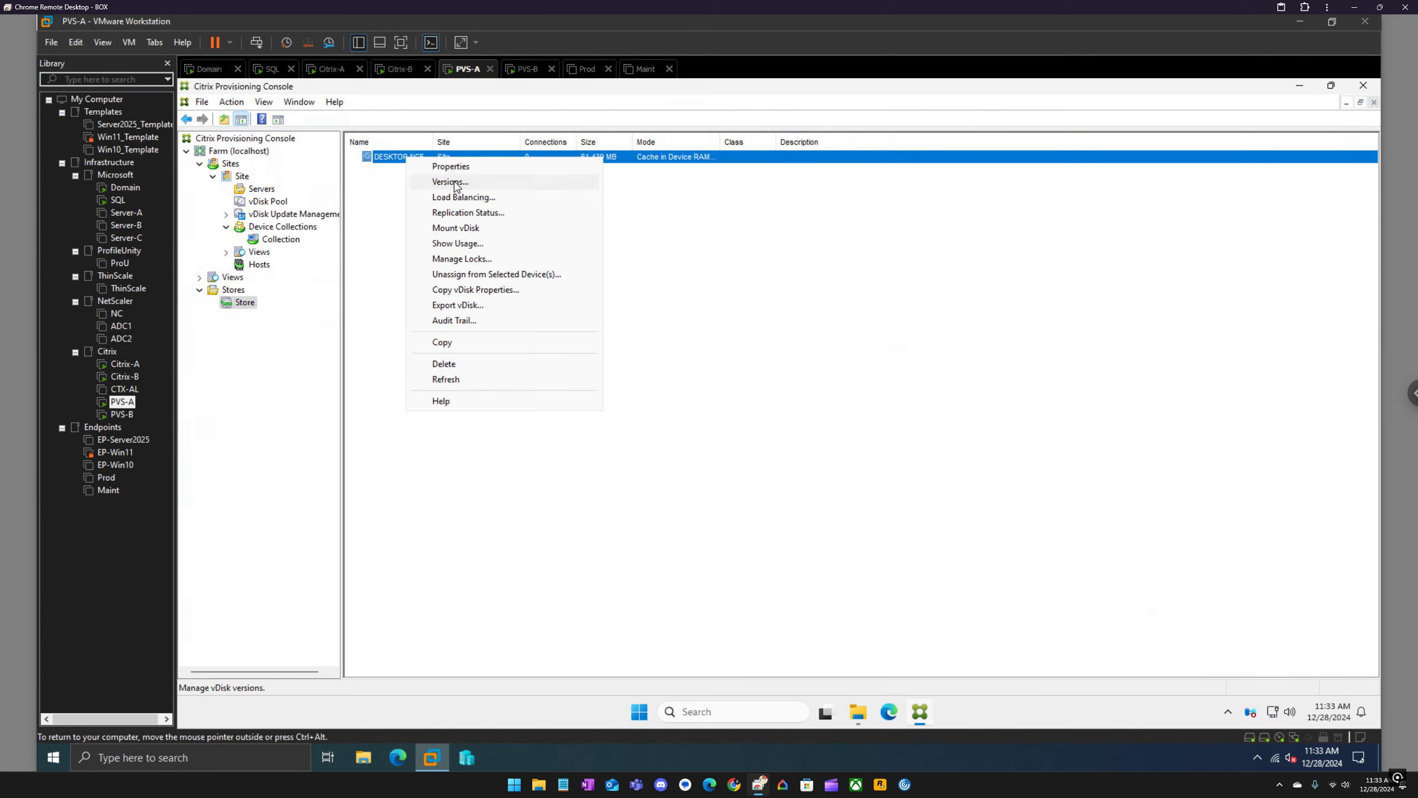
pyautogui.click(452, 181)
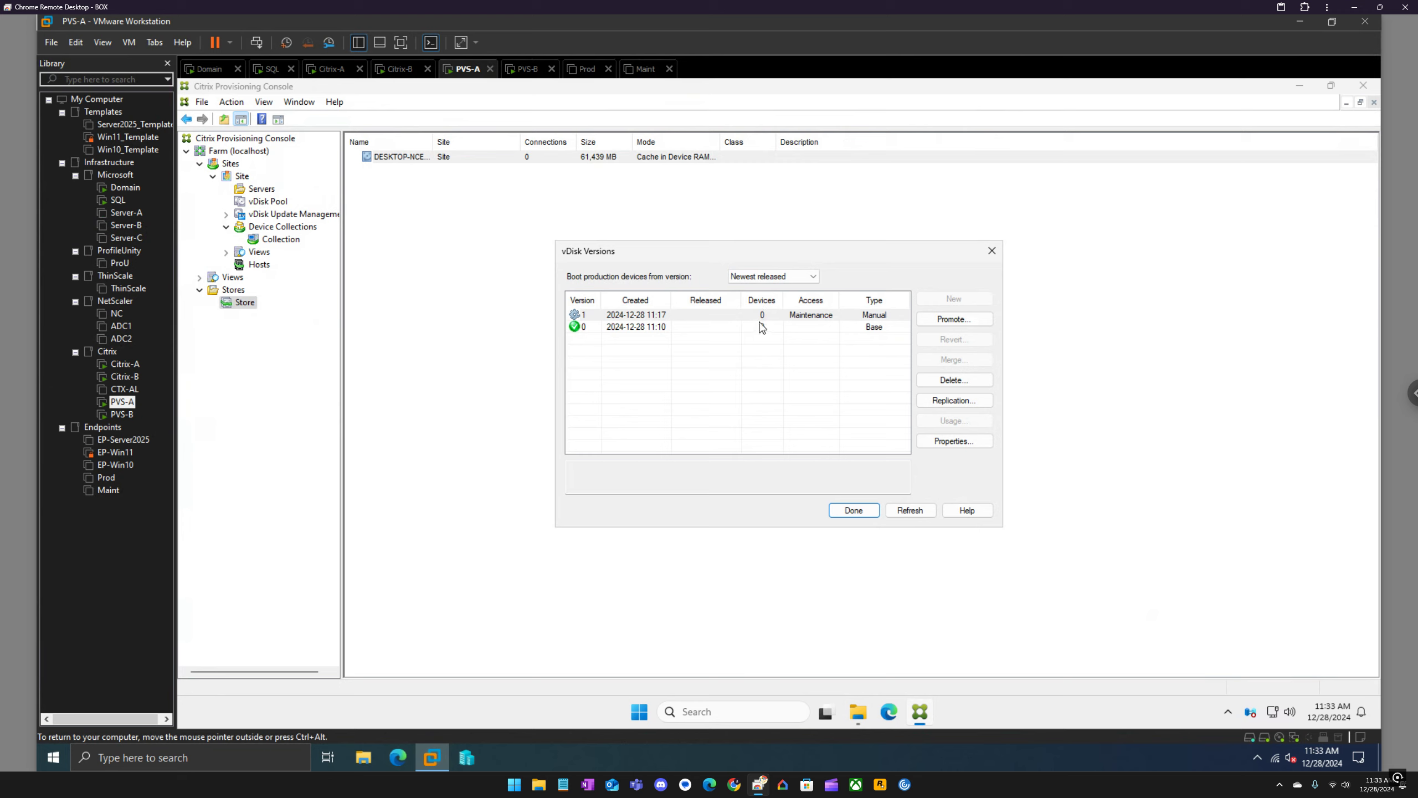
pyautogui.click(936, 322)
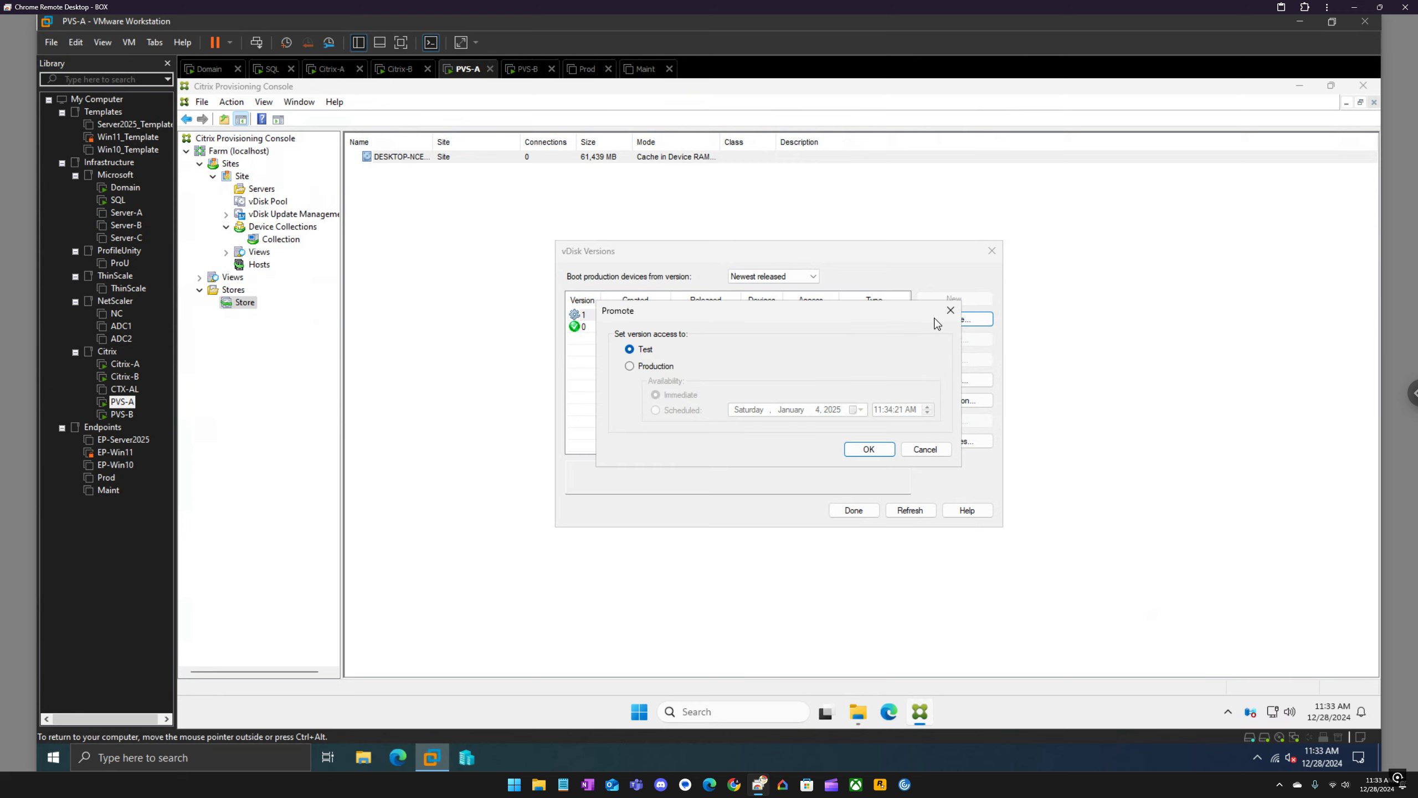
pyautogui.click(663, 369)
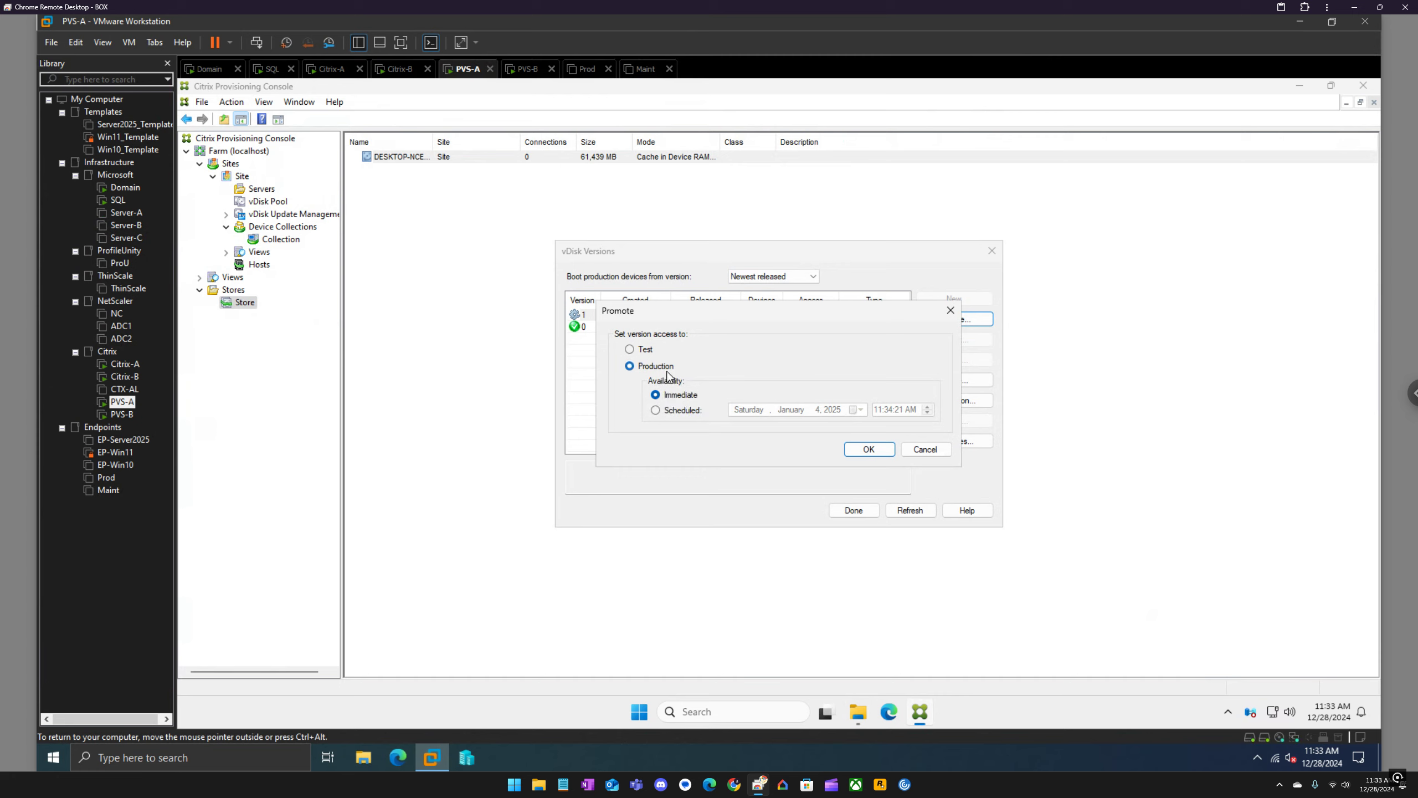
pyautogui.click(859, 451)
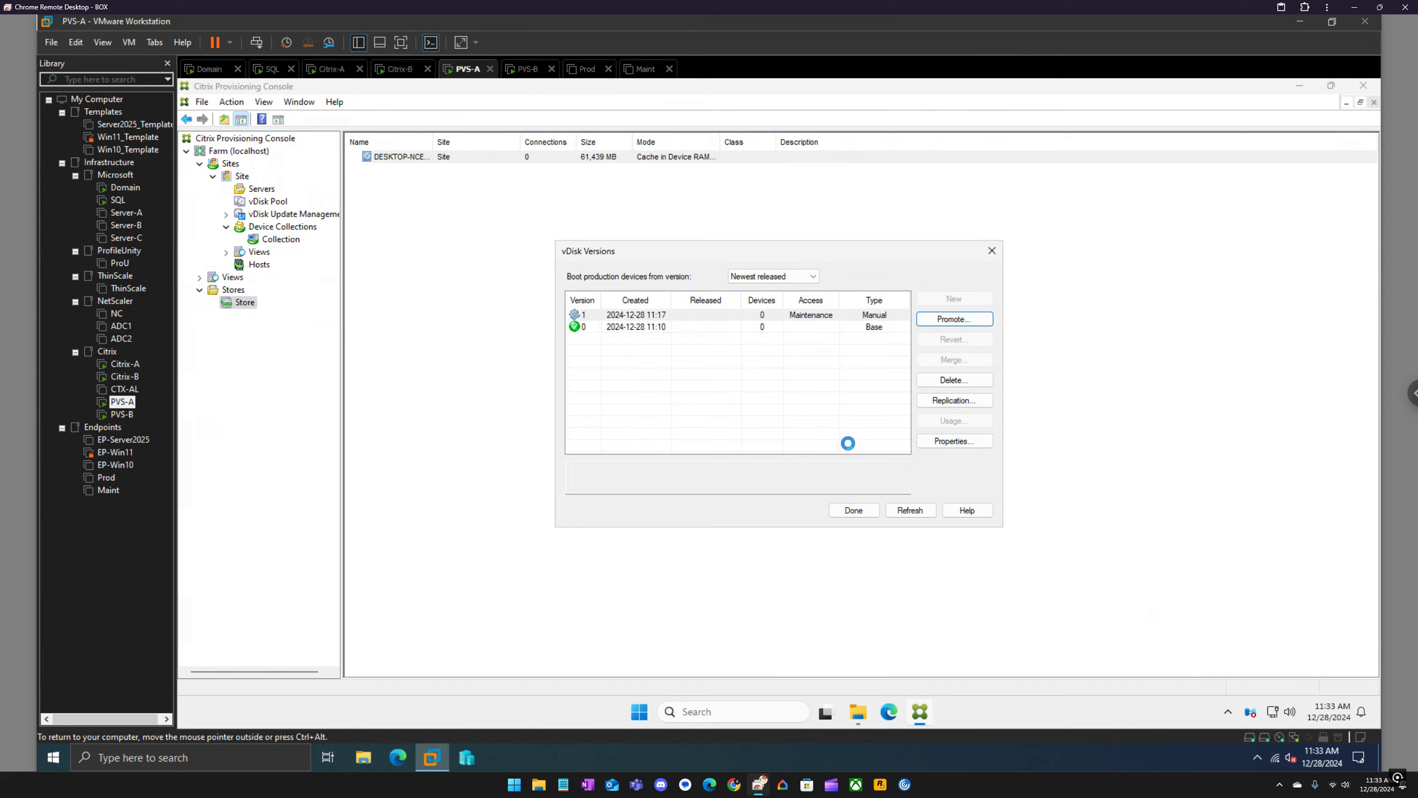
# Step: Check which versions production devices can boot from, keep Newest released, and finish with the vDisk versions
pyautogui.click(812, 277)
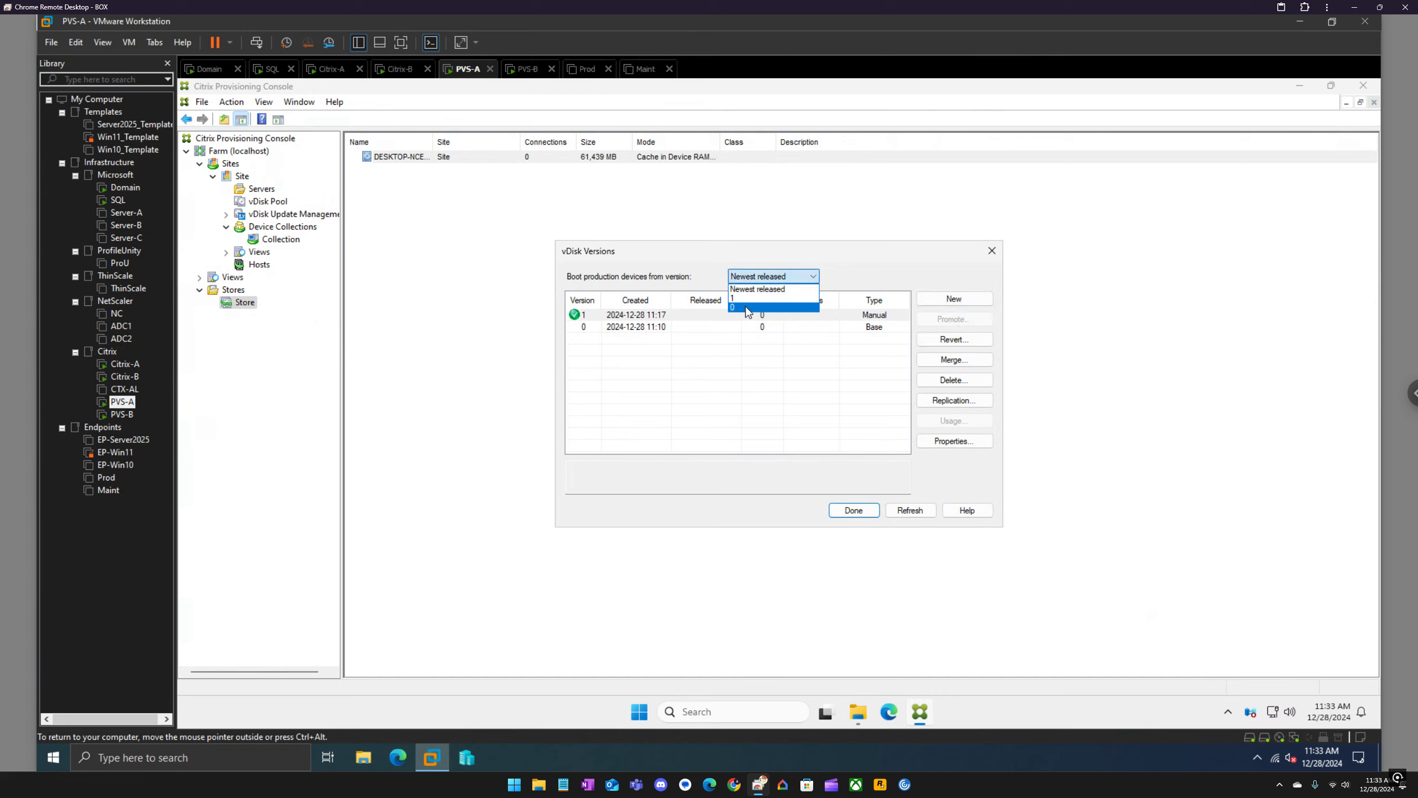
pyautogui.click(856, 255)
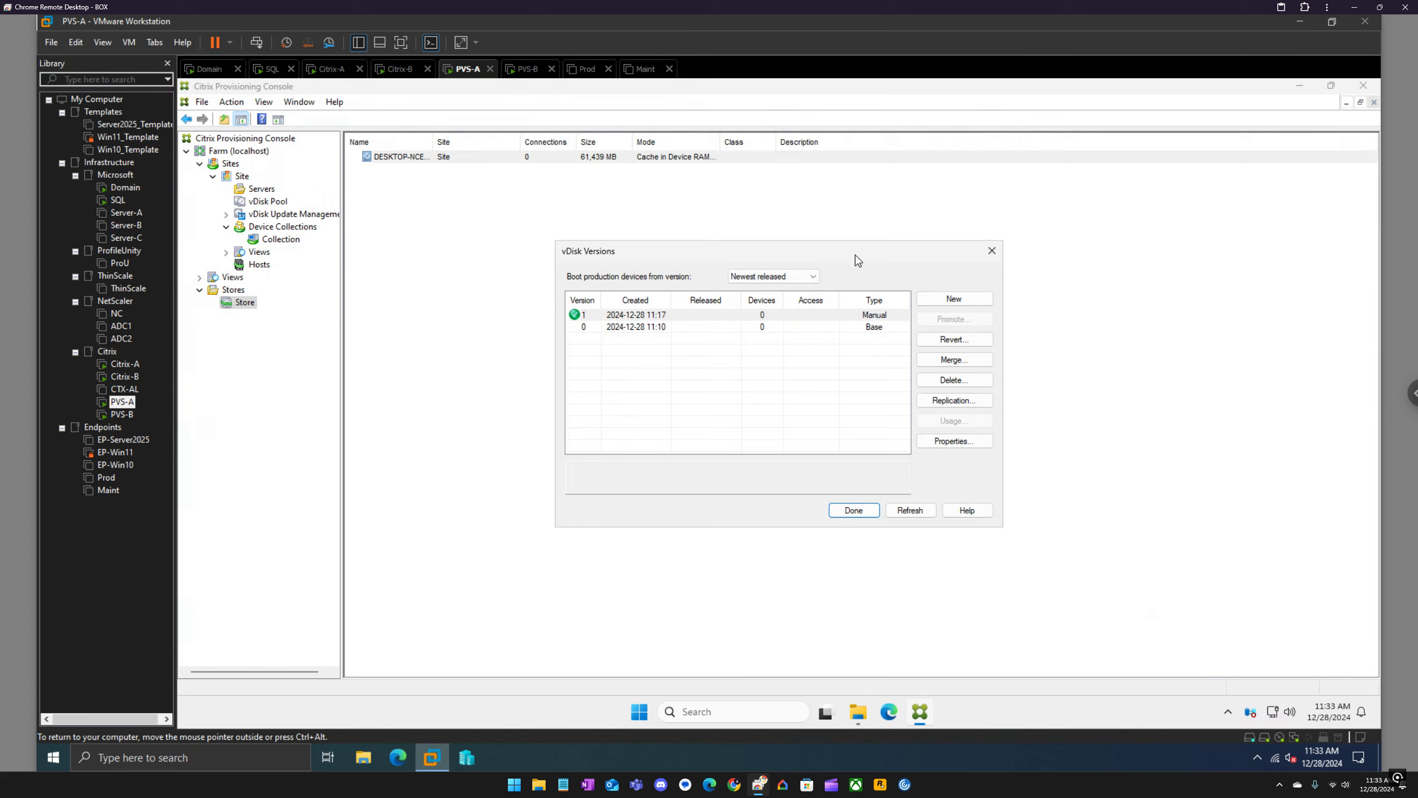
pyautogui.click(848, 510)
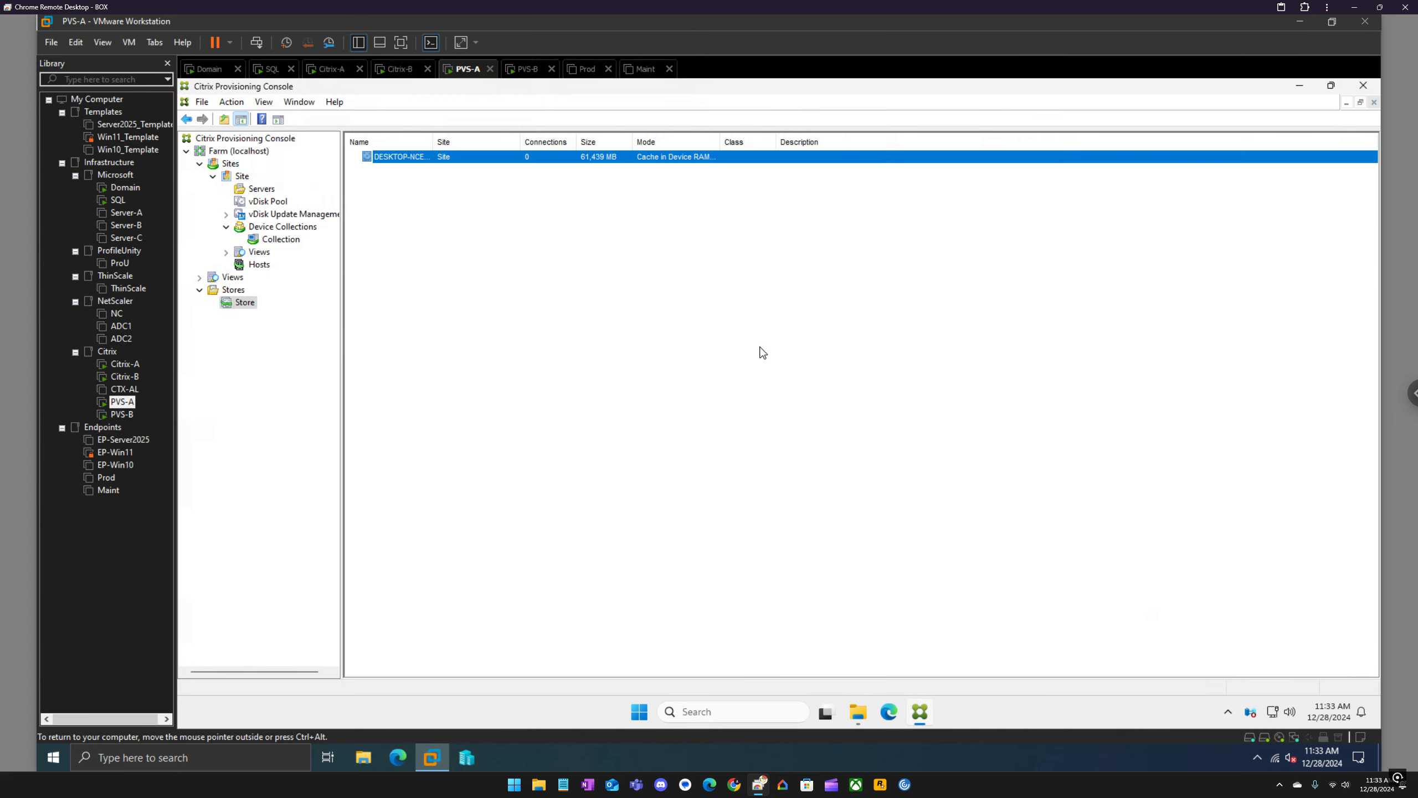
# Step: Power on the Prod virtual machine and sign in as admin with the account password
pyautogui.click(586, 69)
pyautogui.click(266, 120)
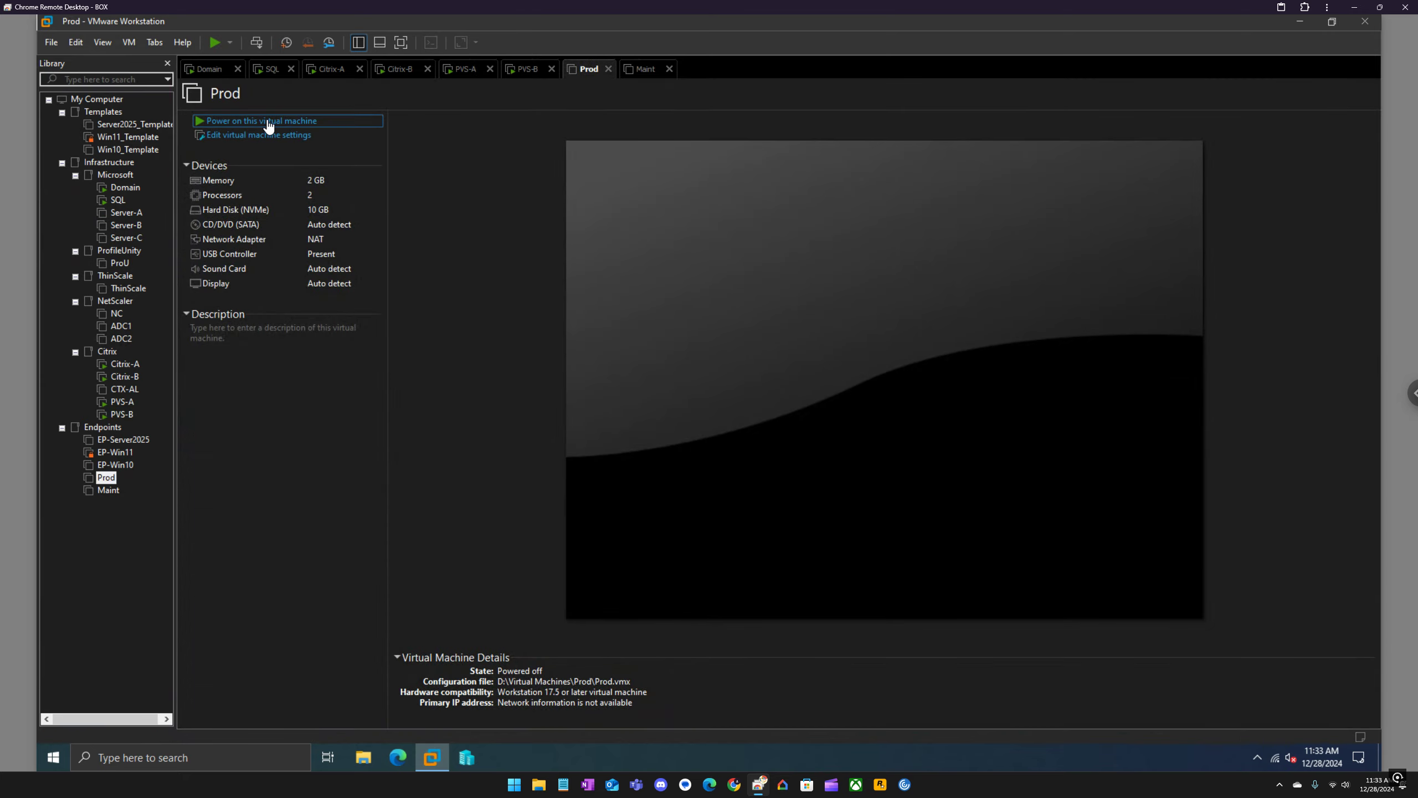
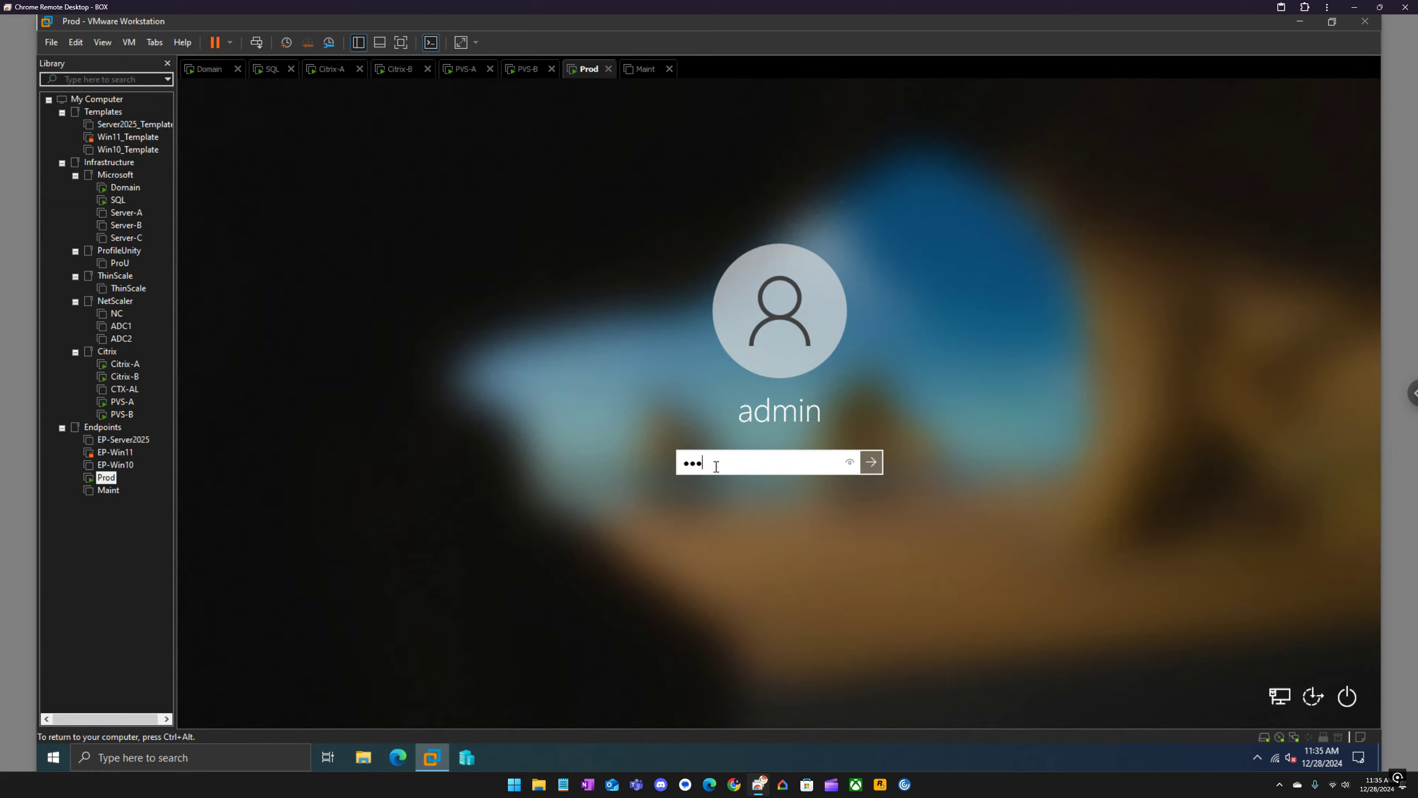
pyautogui.press('Return')
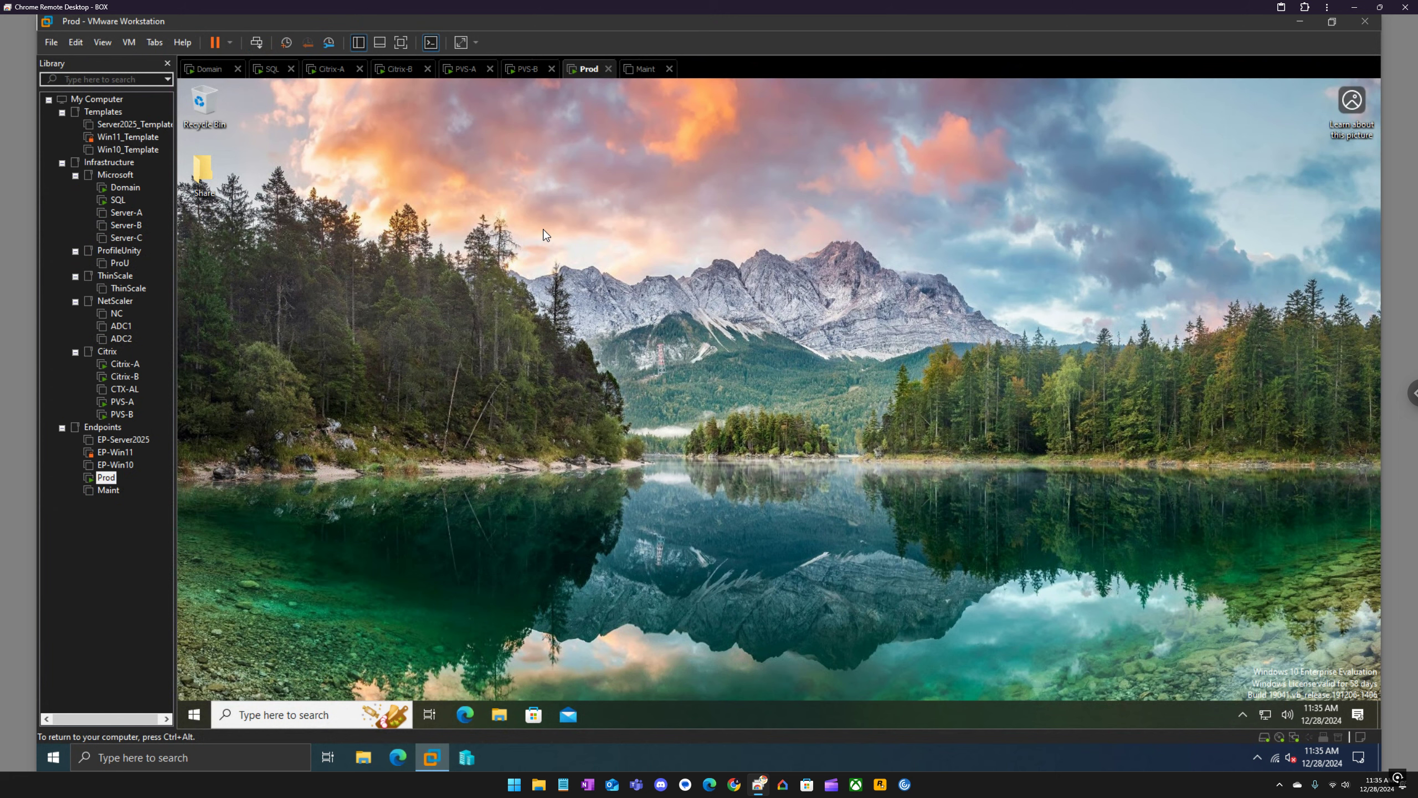
# Step: Switch to the PVS-A virtual machine, refresh the DESKTOP-NCE9SDV vDisk and review its versions without changing anything
pyautogui.click(465, 69)
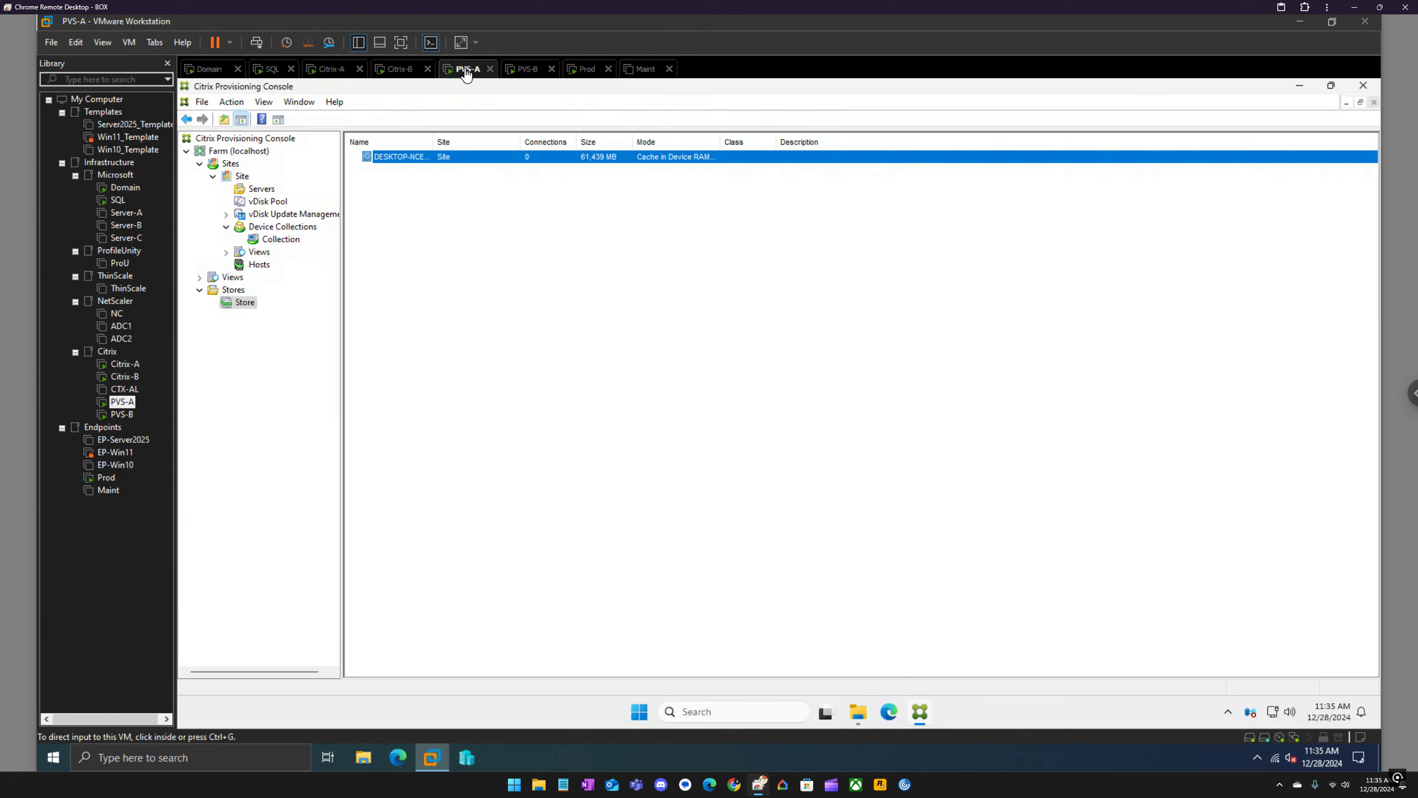
pyautogui.rightClick(412, 158)
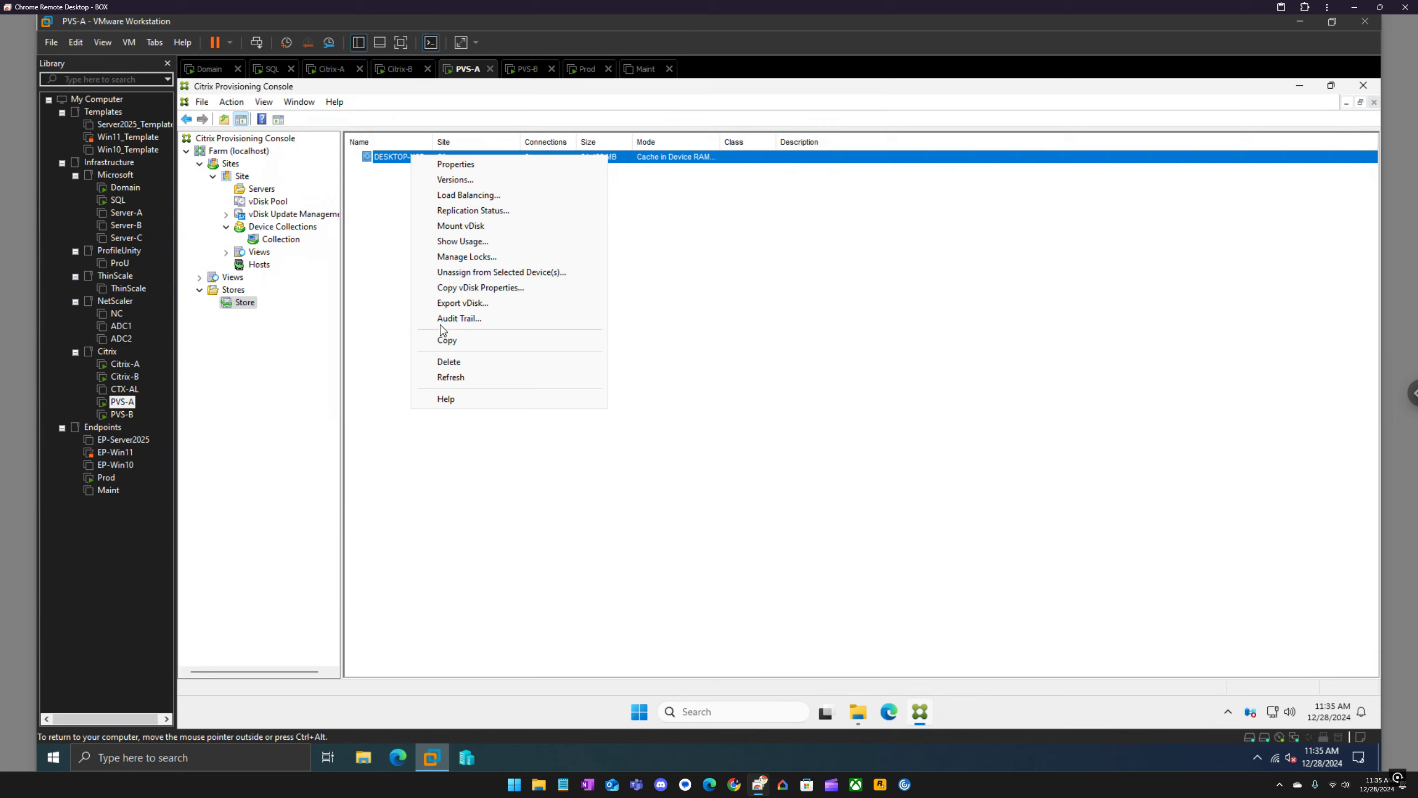
pyautogui.click(457, 377)
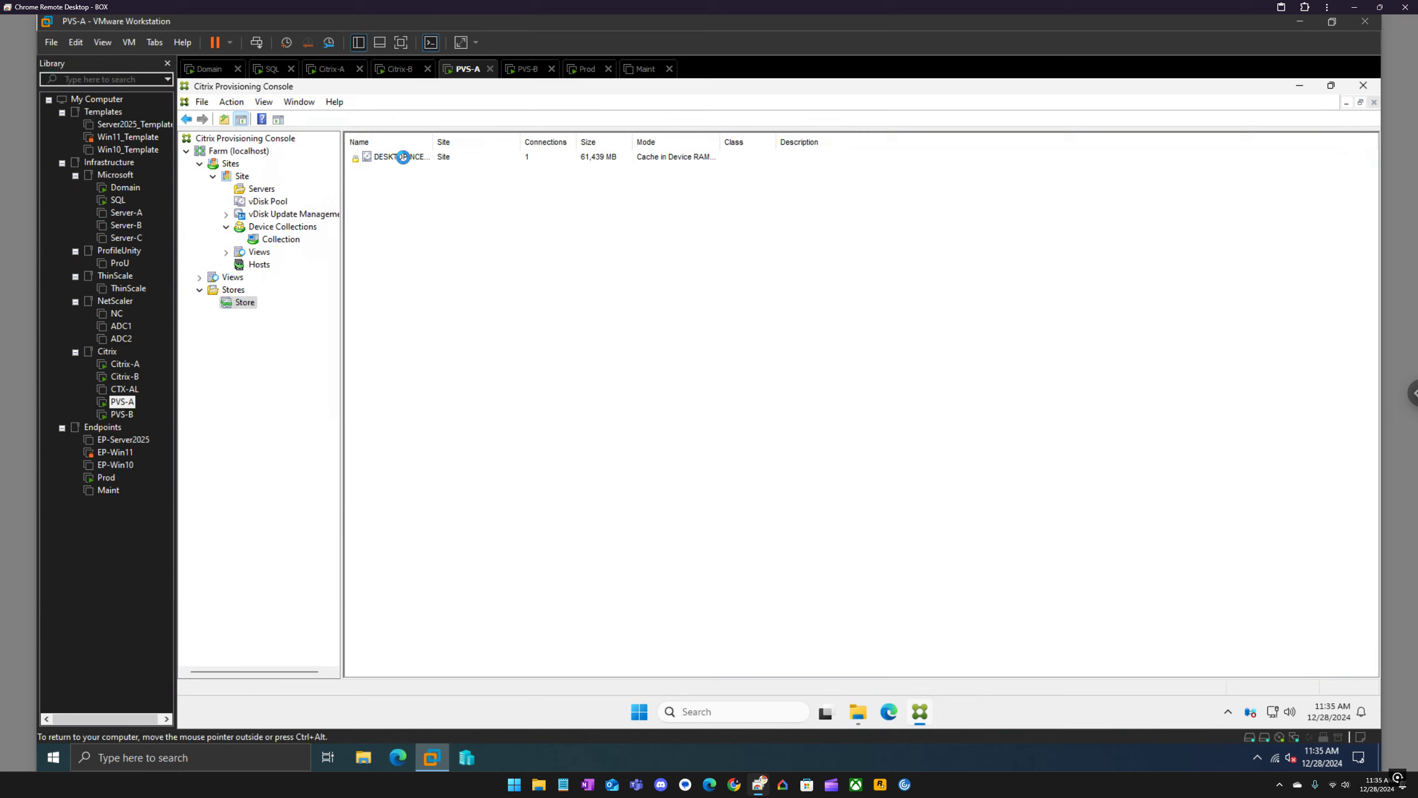
pyautogui.rightClick(403, 157)
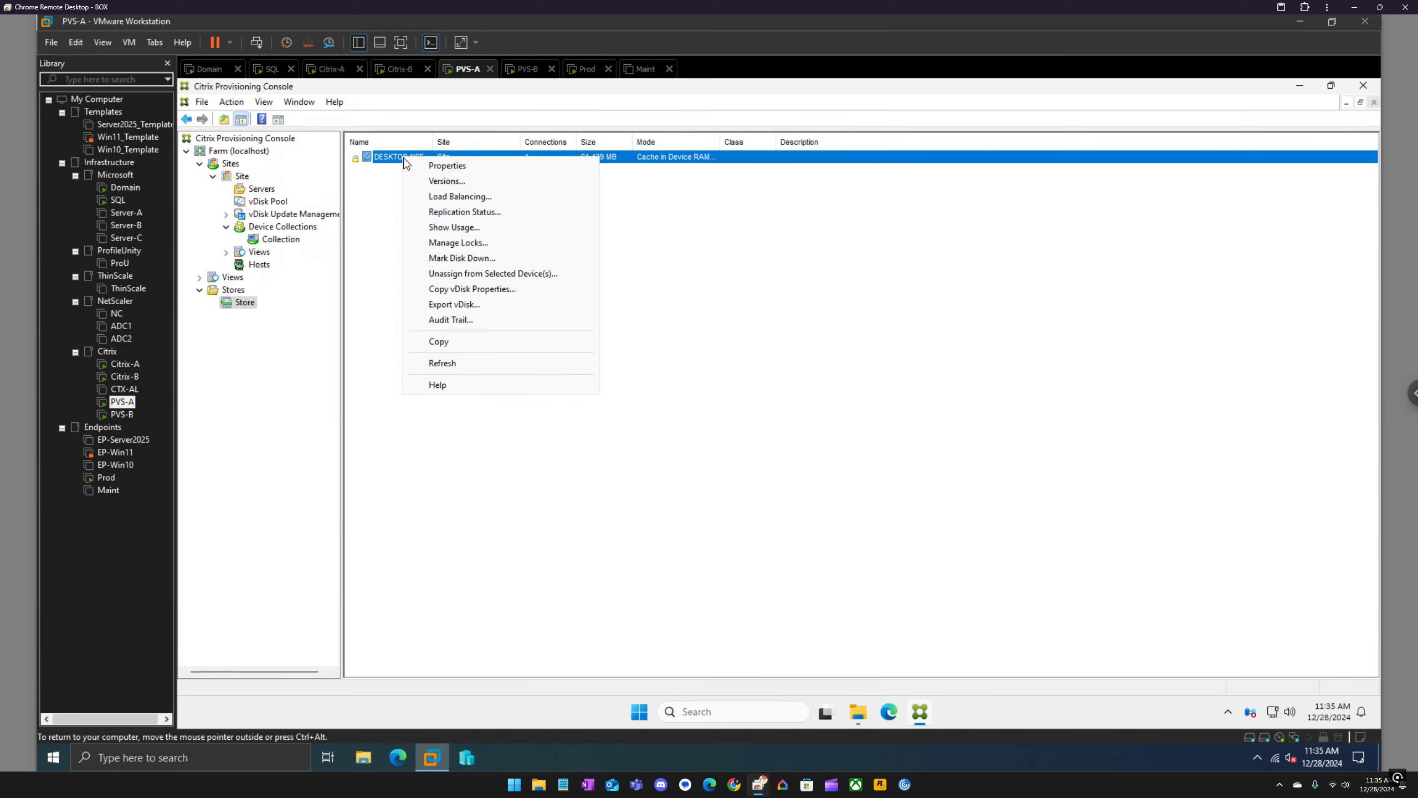
pyautogui.click(437, 181)
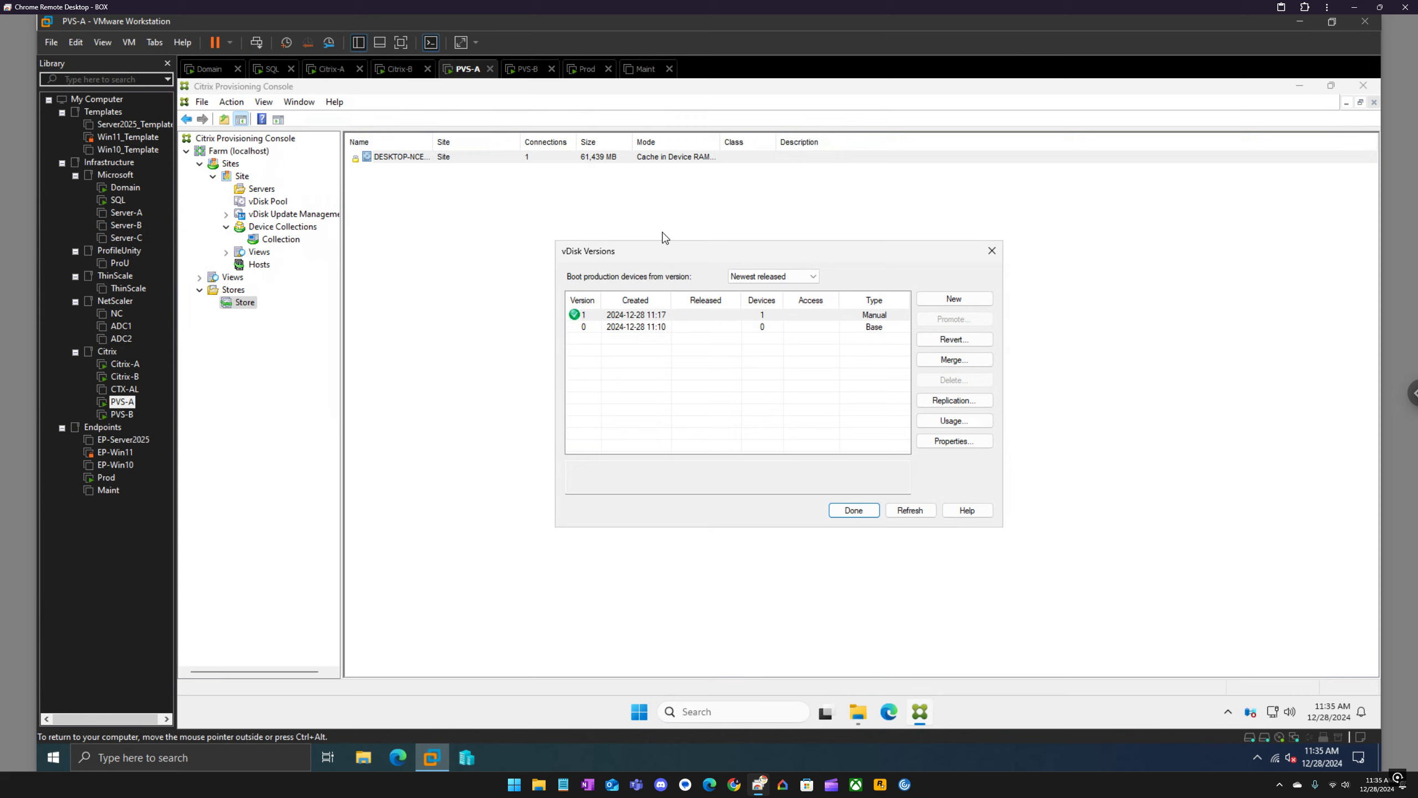
pyautogui.click(991, 252)
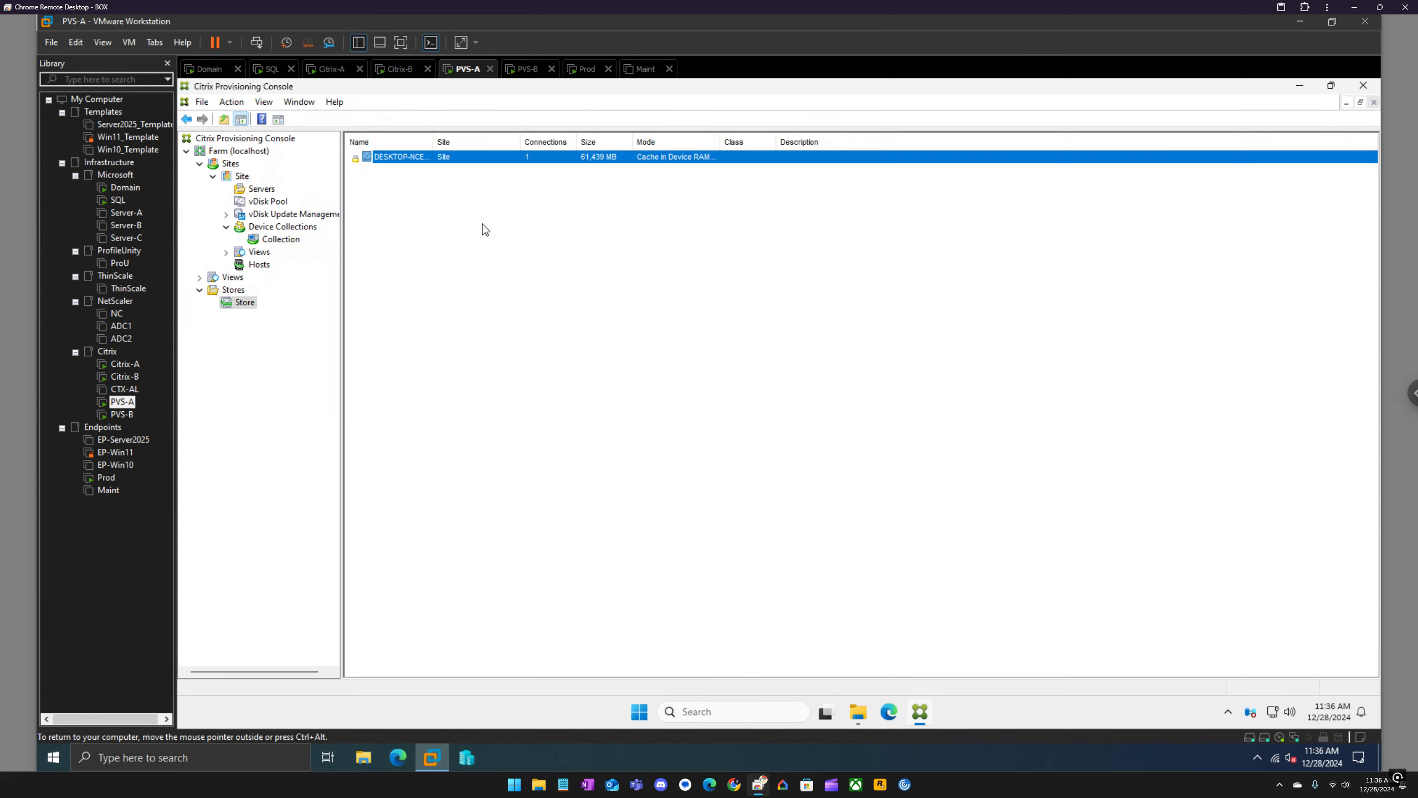
# Step: Refresh the device collection, check the status of the Prod device, and view the site's servers
pyautogui.click(290, 242)
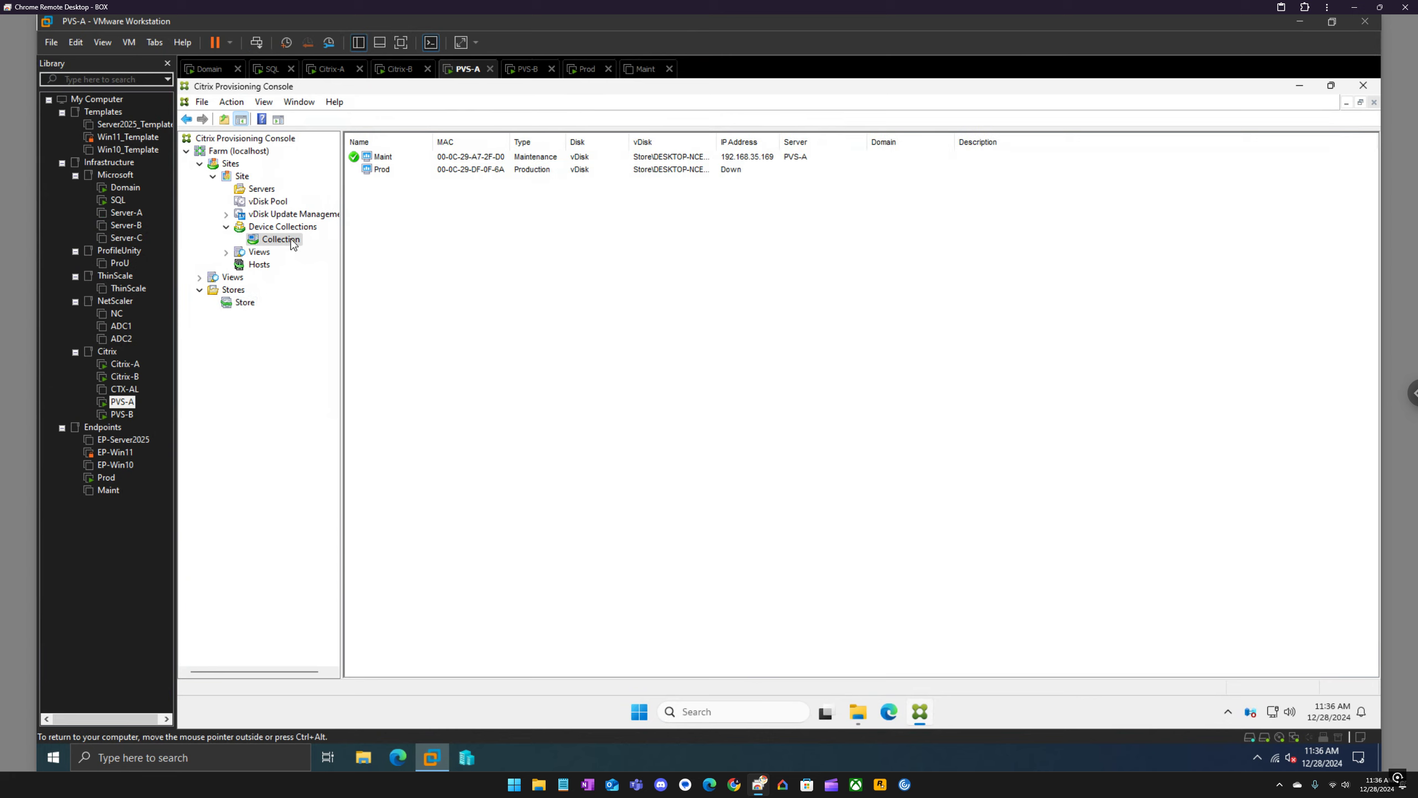
pyautogui.rightClick(290, 241)
pyautogui.click(343, 421)
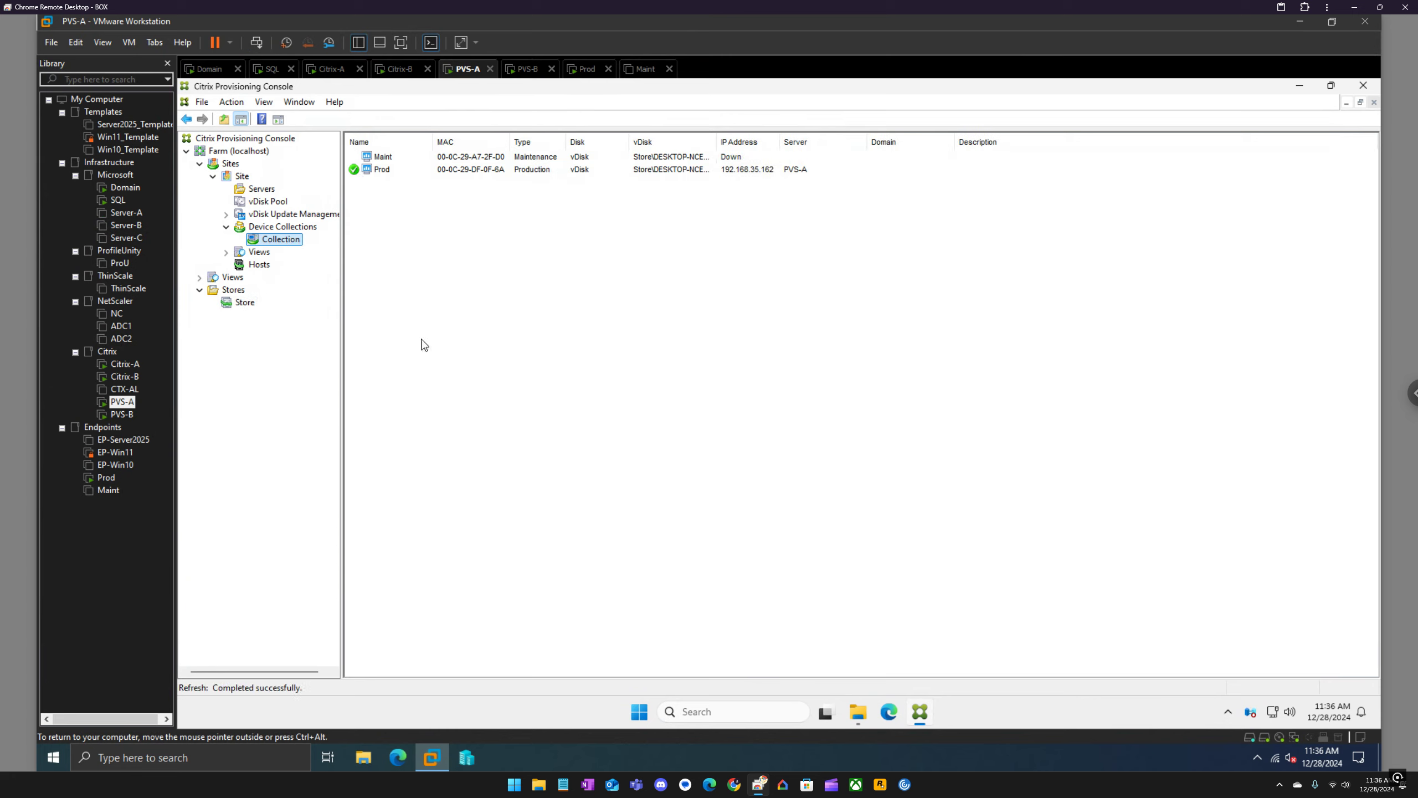
pyautogui.click(400, 171)
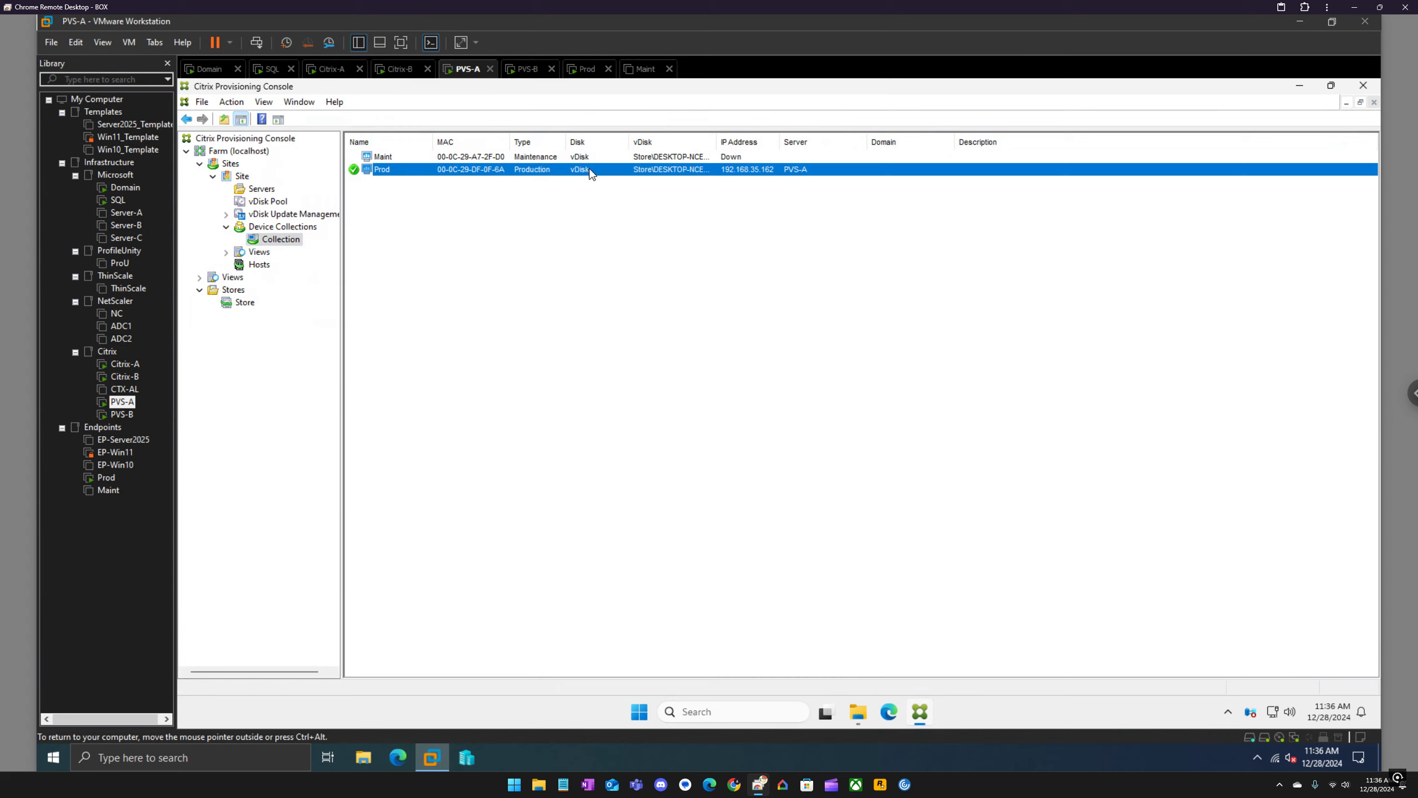
pyautogui.click(258, 191)
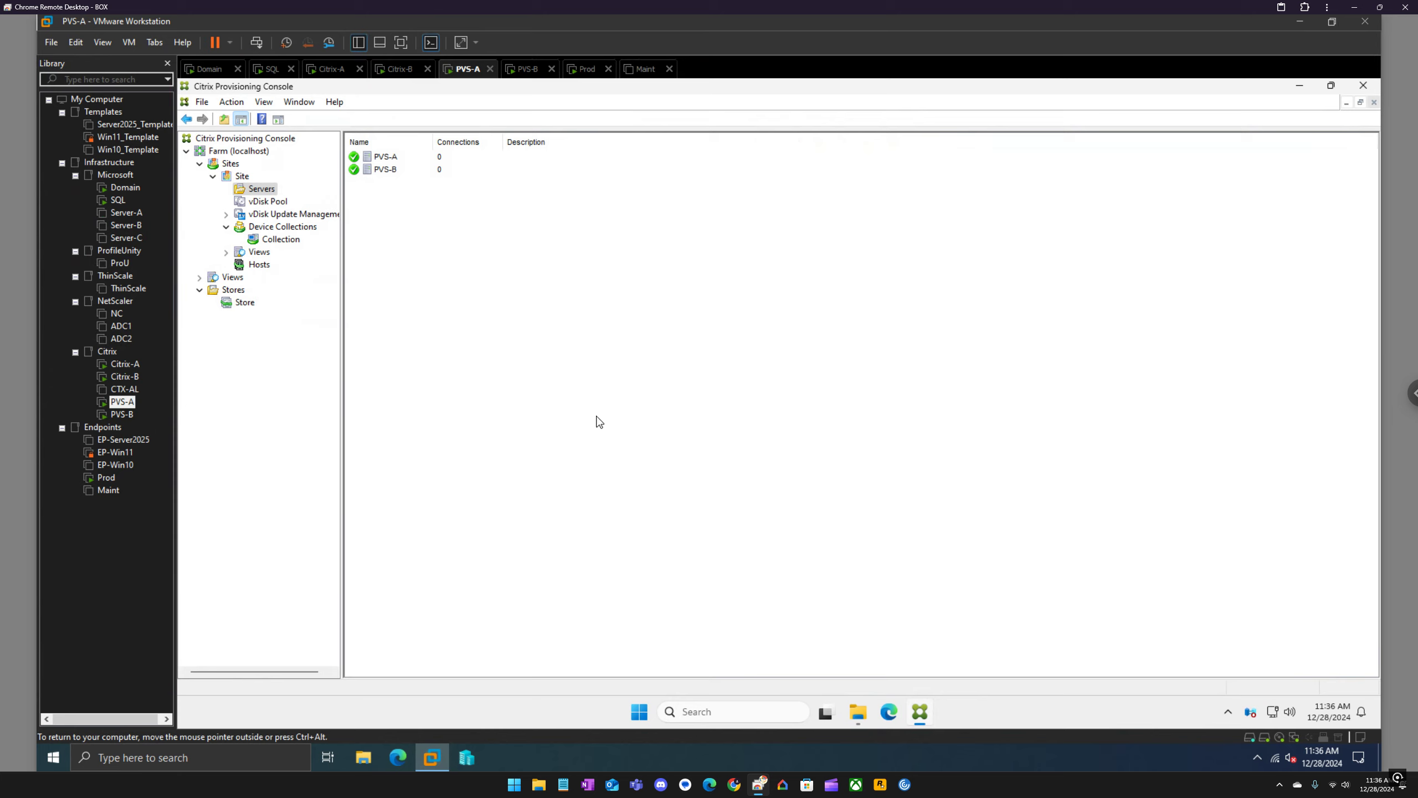
# Step: Copy the WriteCache folder and all DESKTOP-NCE9SDV files except the .lok files from Storage (E:) to the Storage share on \\pvs-b
pyautogui.click(860, 715)
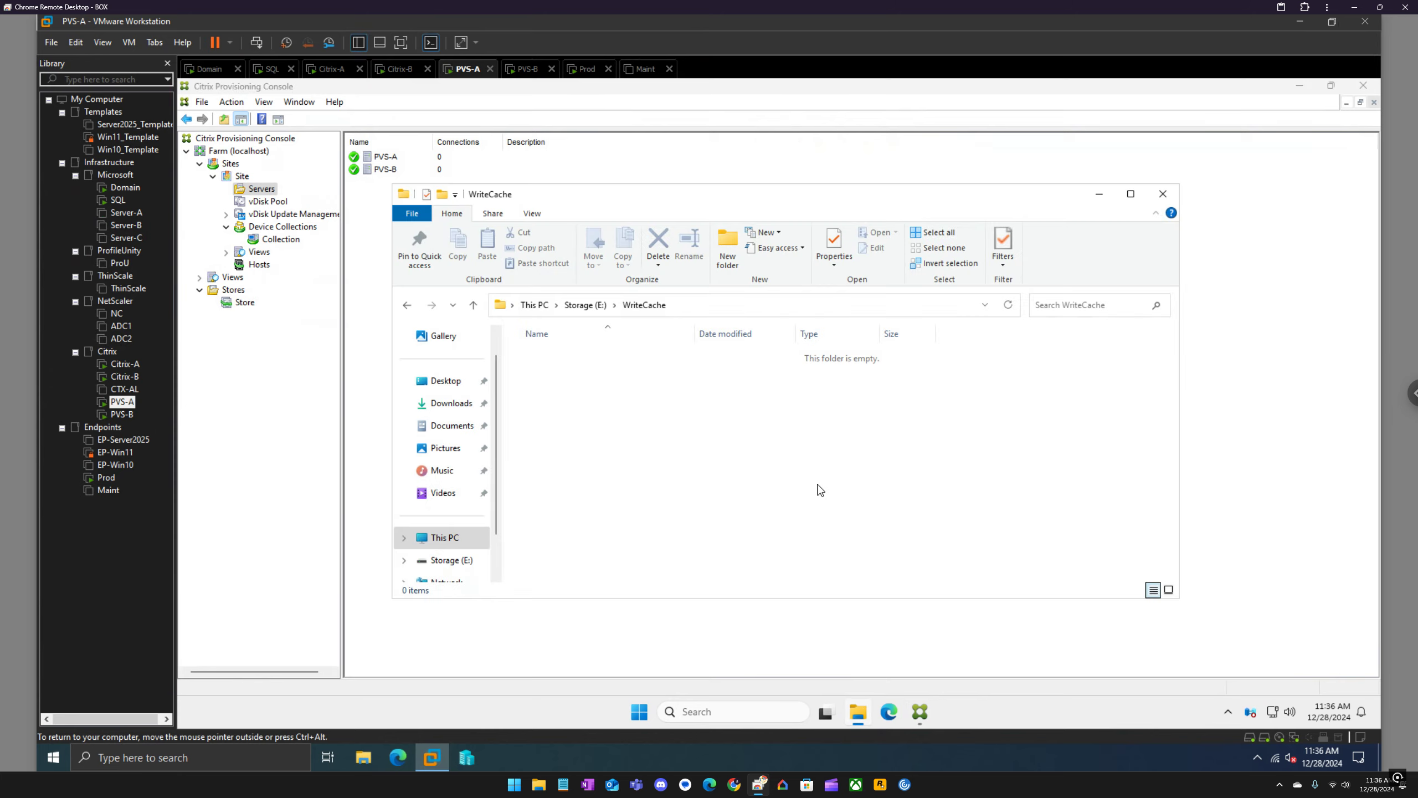
pyautogui.click(588, 308)
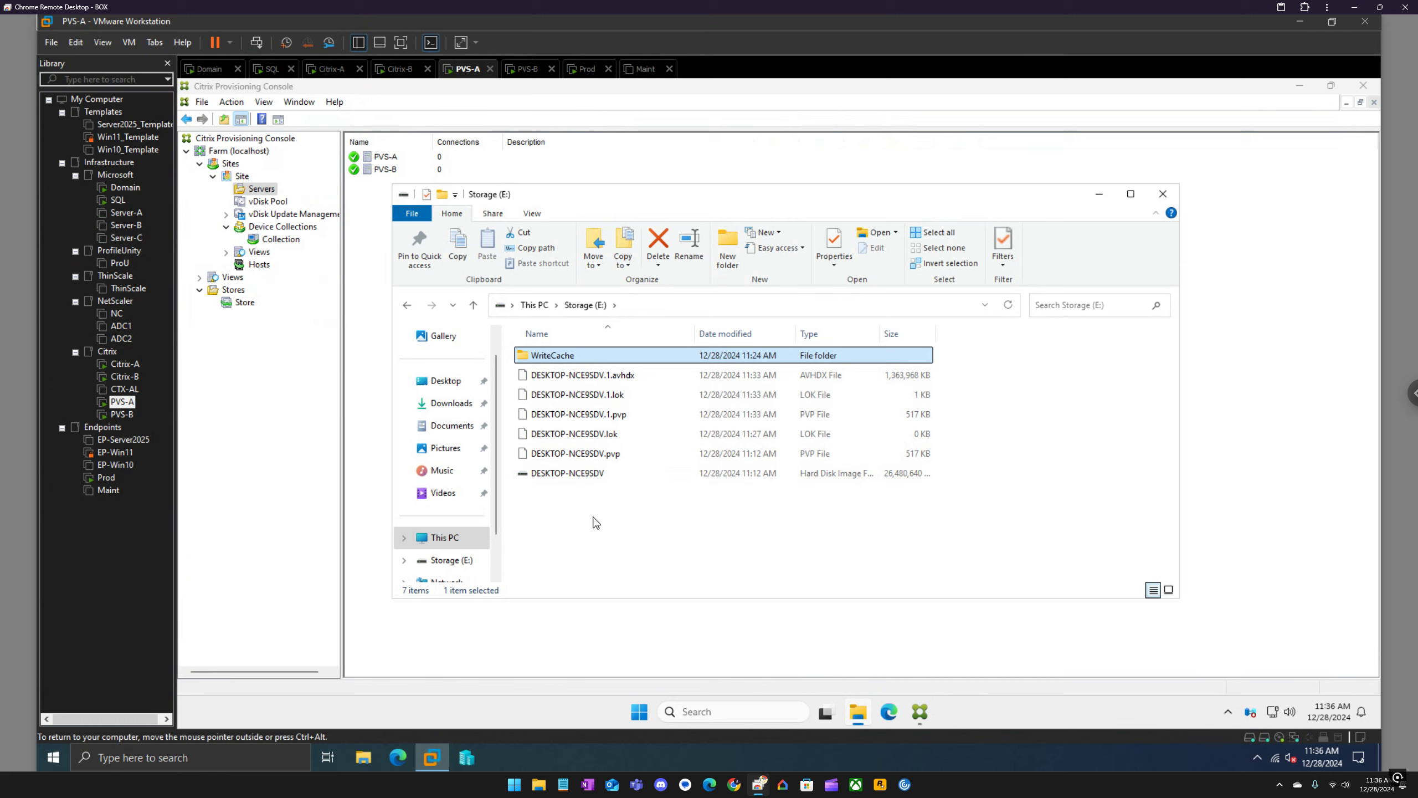
pyautogui.moveTo(584, 508); pyautogui.dragTo(583, 354)
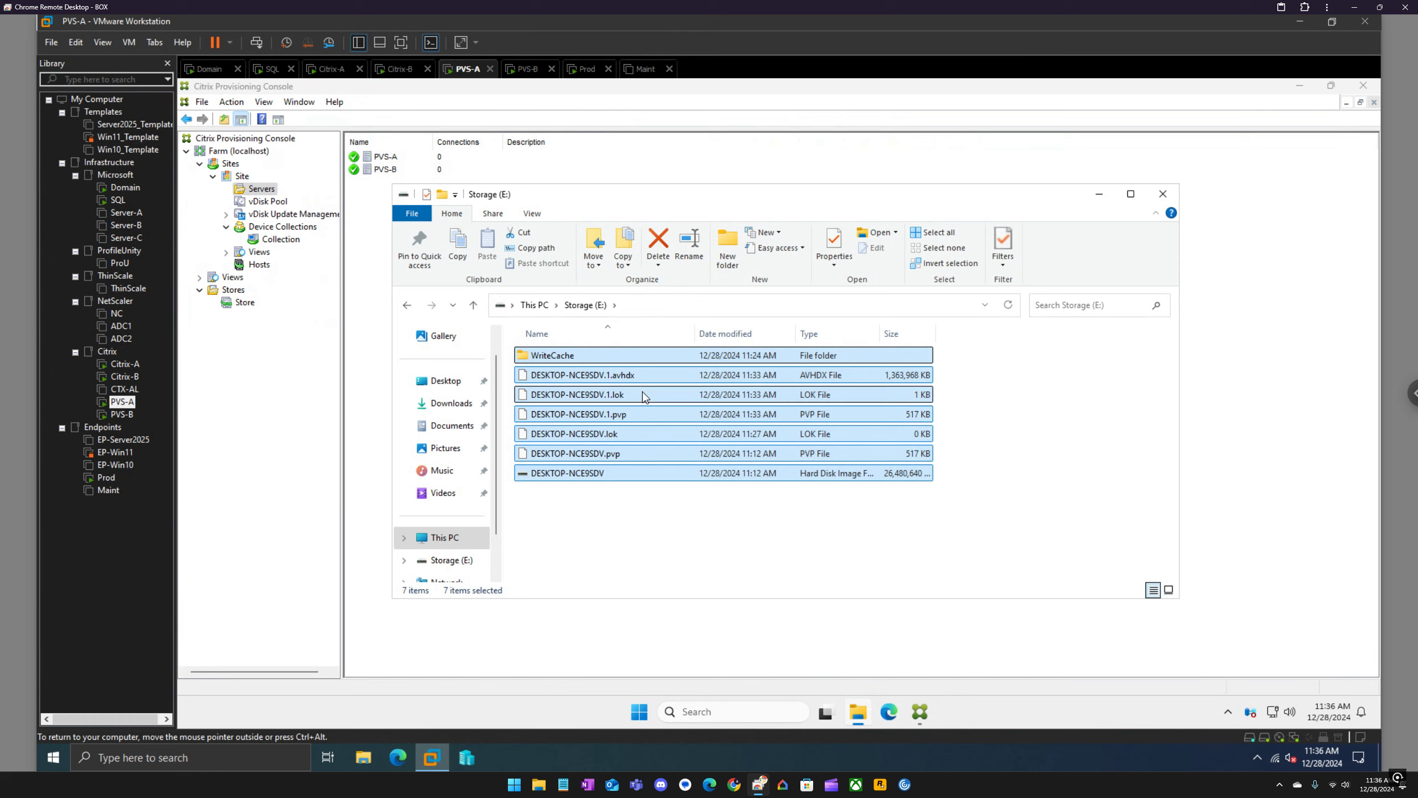
pyautogui.keyDown('ctrl'); pyautogui.click(644, 395); pyautogui.keyUp('ctrl')
pyautogui.keyDown('ctrl'); pyautogui.click(634, 435); pyautogui.keyUp('ctrl')
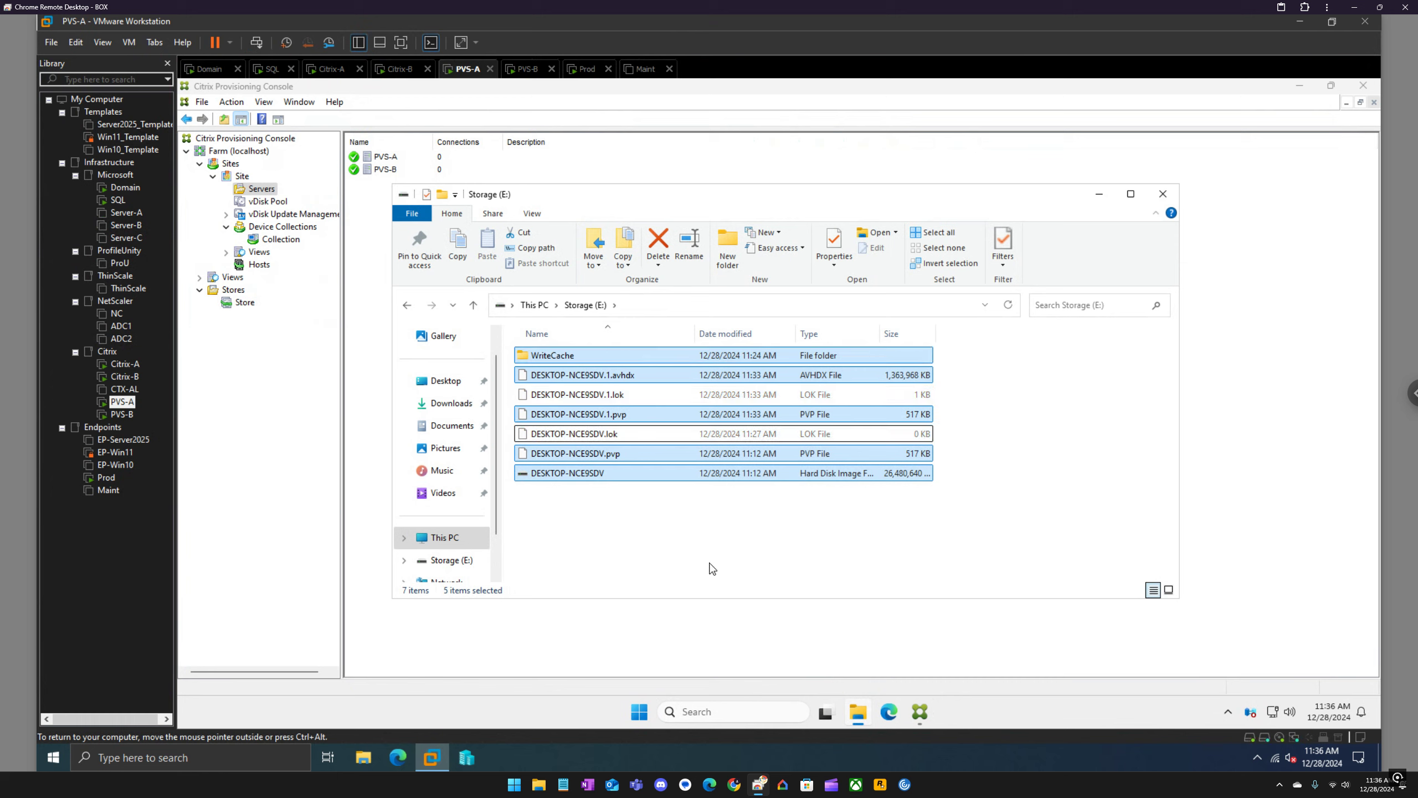
pyautogui.click(666, 304)
pyautogui.write('\\')
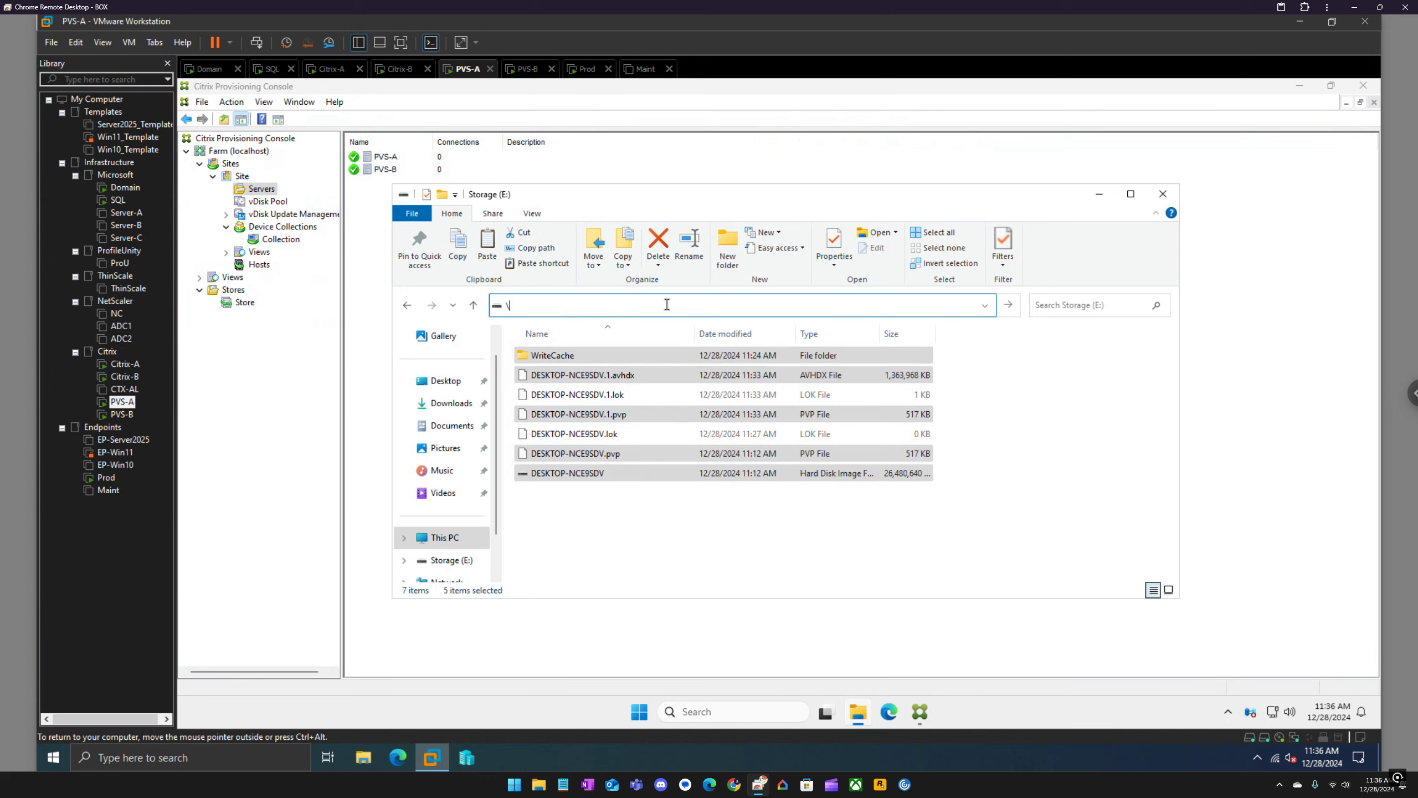
pyautogui.write('\\pvs-b')
pyautogui.press('Return')
pyautogui.doubleClick(585, 350)
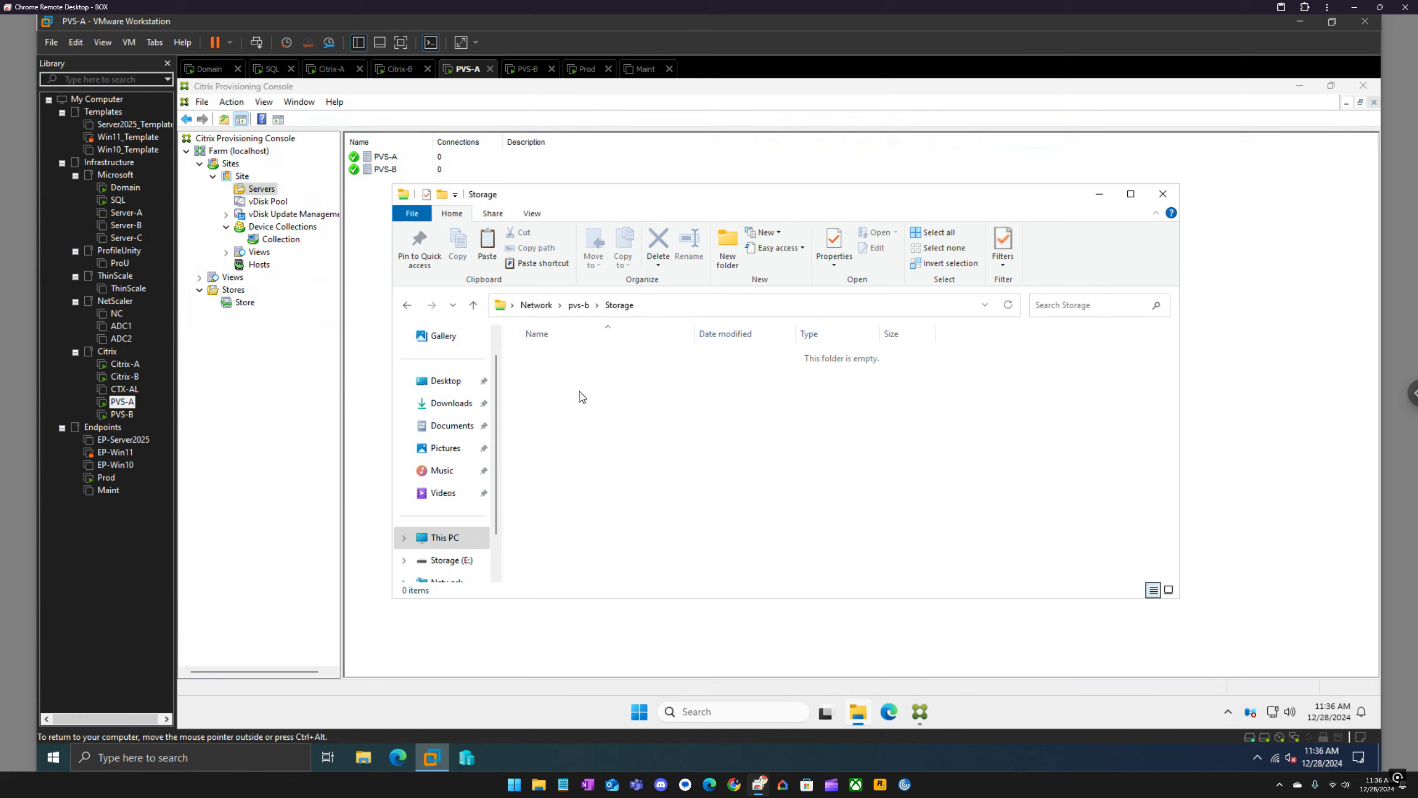
pyautogui.hotkey('ctrl', 'v')
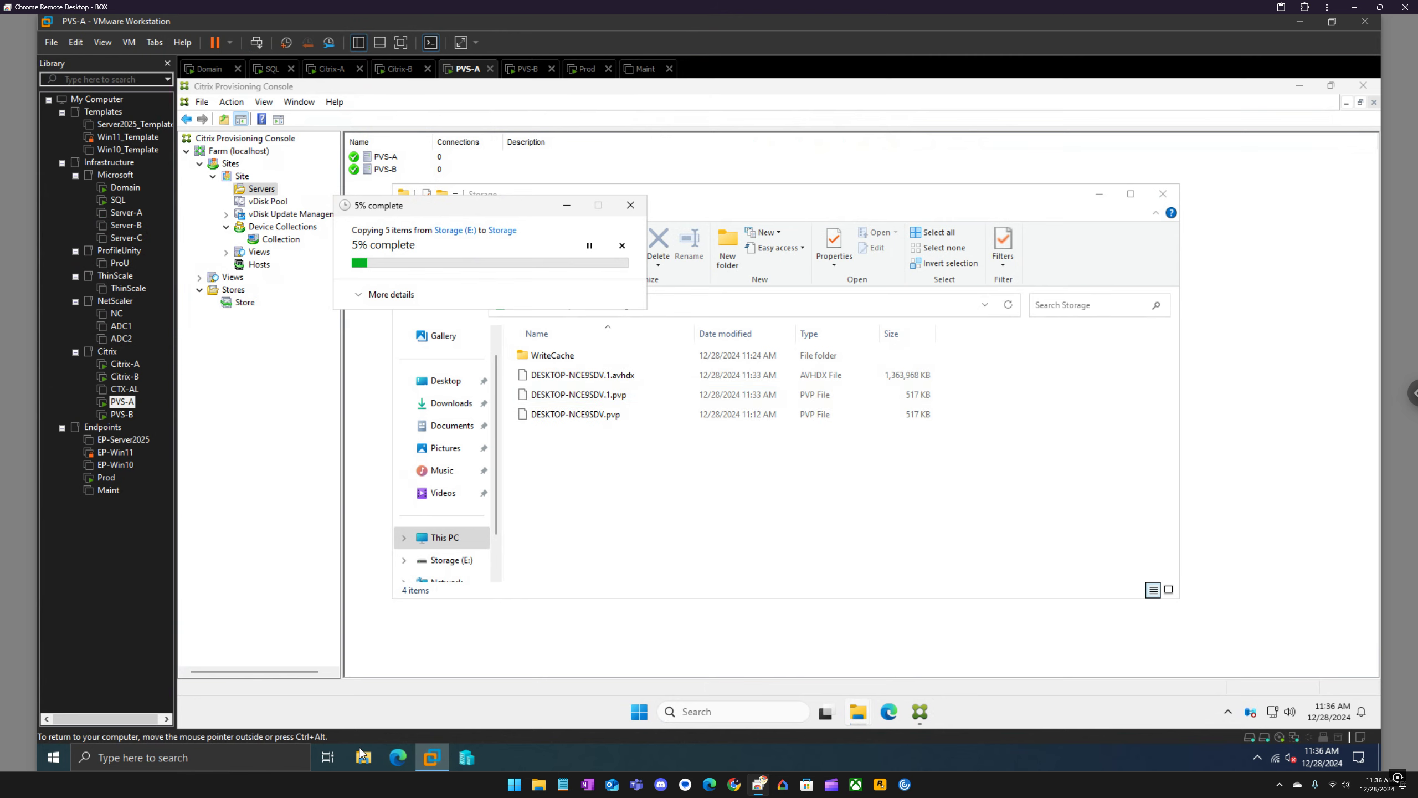
# Step: Monitor free space on the host computer's drives until the copy finishes, and close both file windows
pyautogui.click(363, 757)
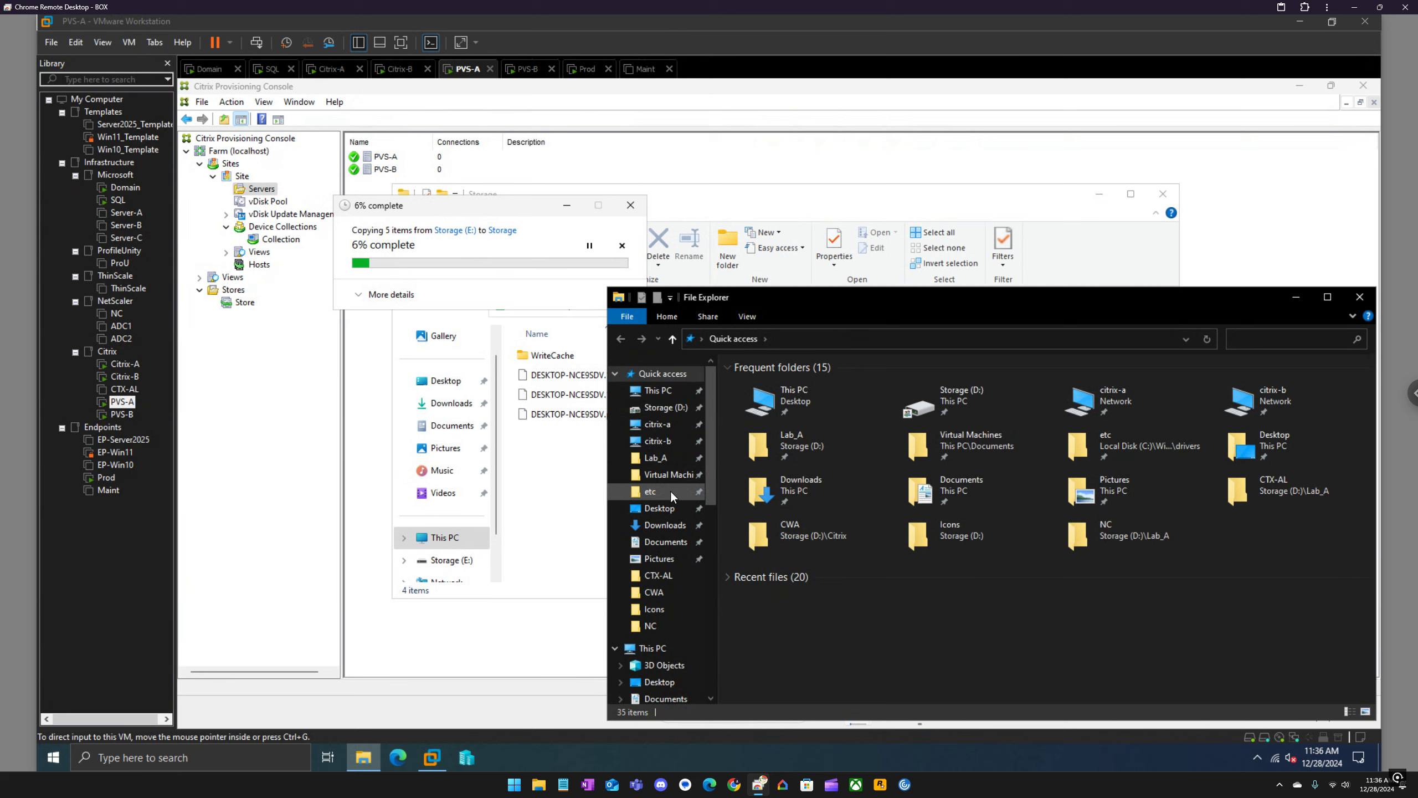
pyautogui.click(658, 391)
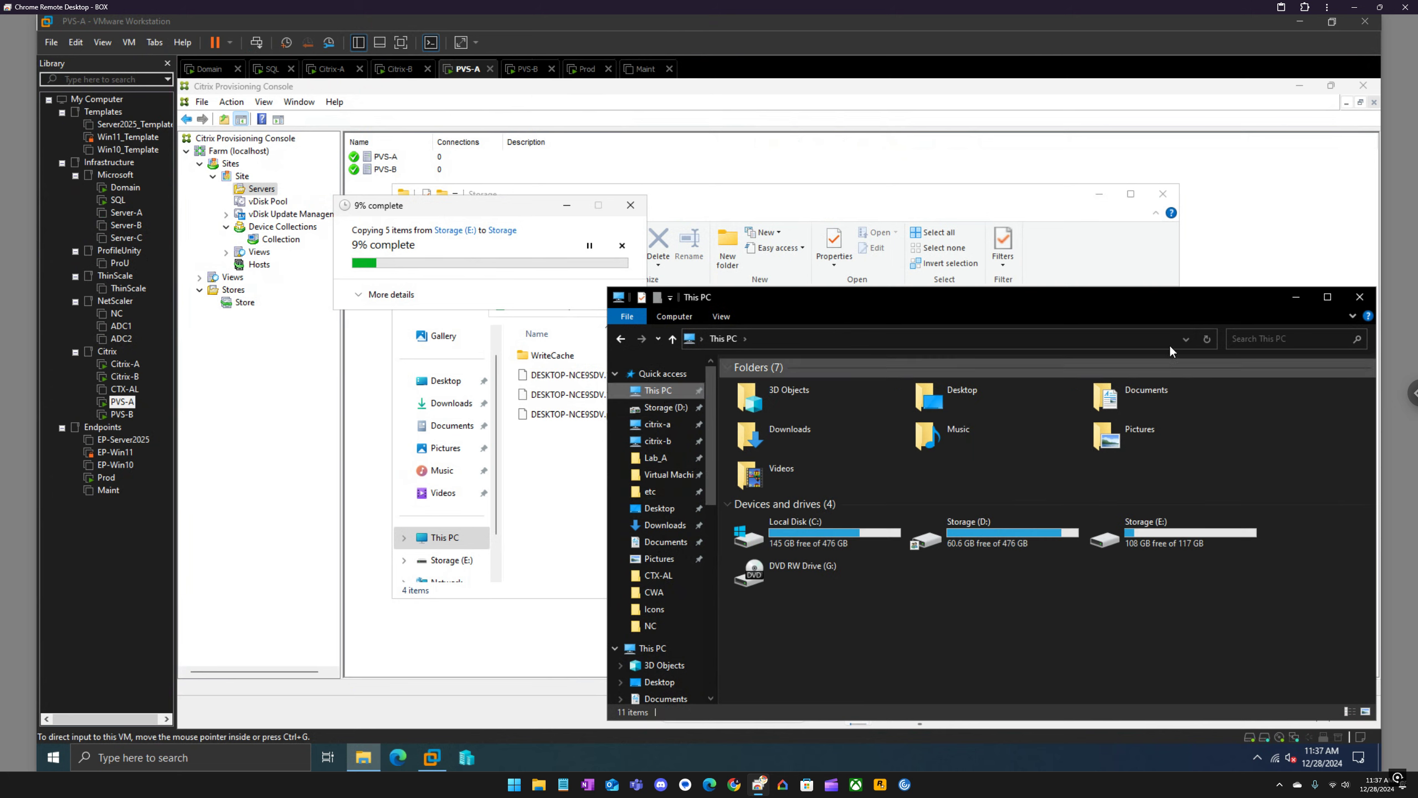
pyautogui.click(1207, 341)
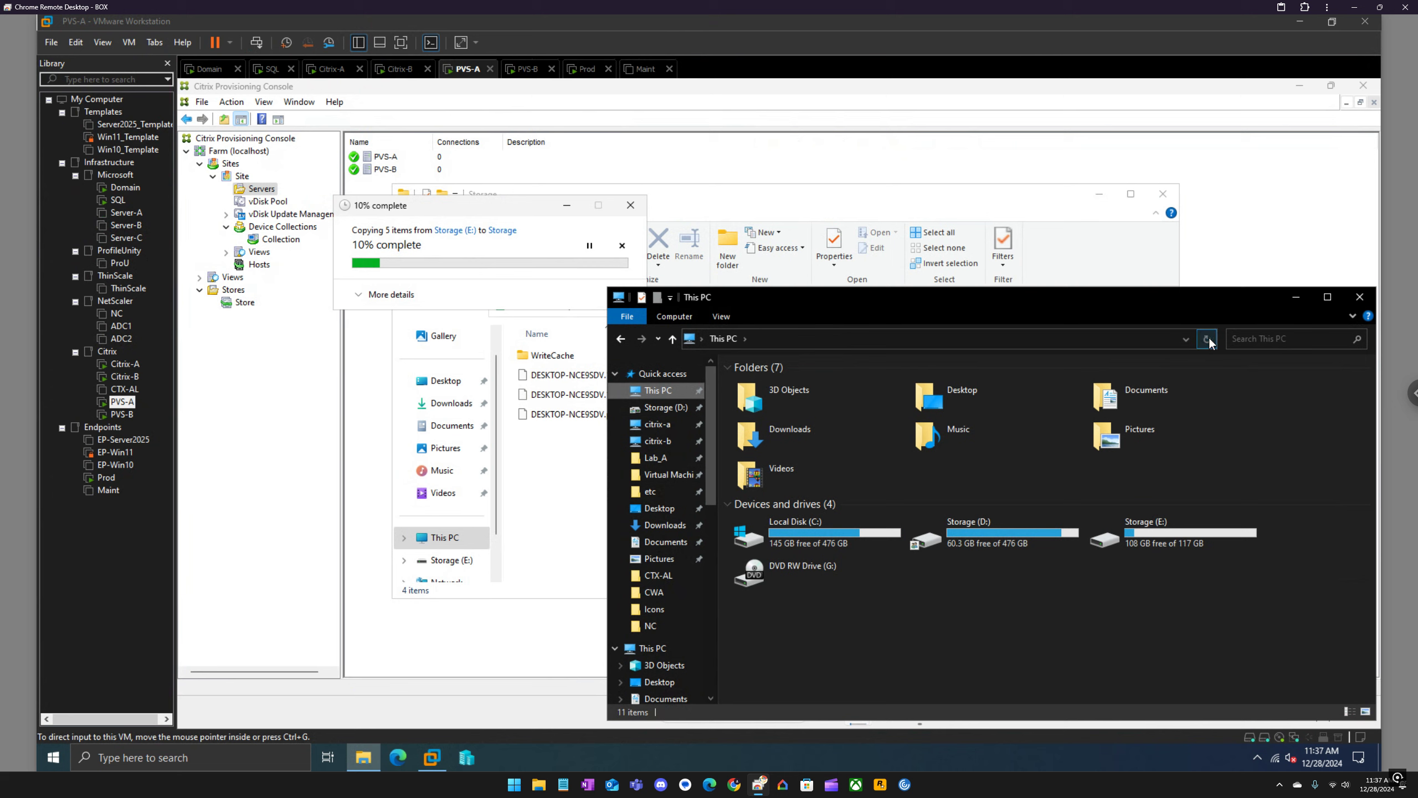
pyautogui.click(1207, 340)
pyautogui.click(1208, 340)
pyautogui.click(1207, 340)
pyautogui.click(1208, 340)
pyautogui.click(1207, 340)
pyautogui.click(1207, 342)
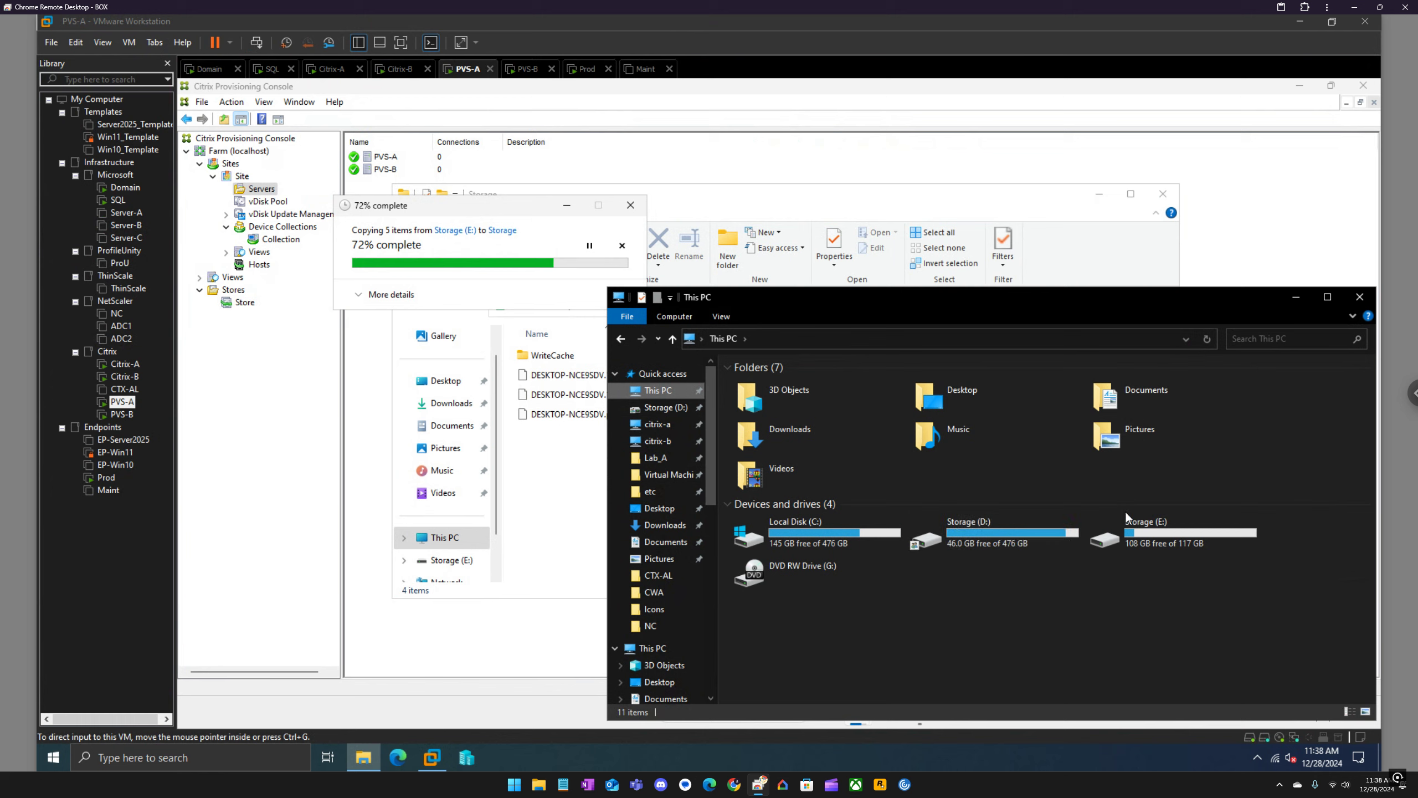
pyautogui.click(1207, 341)
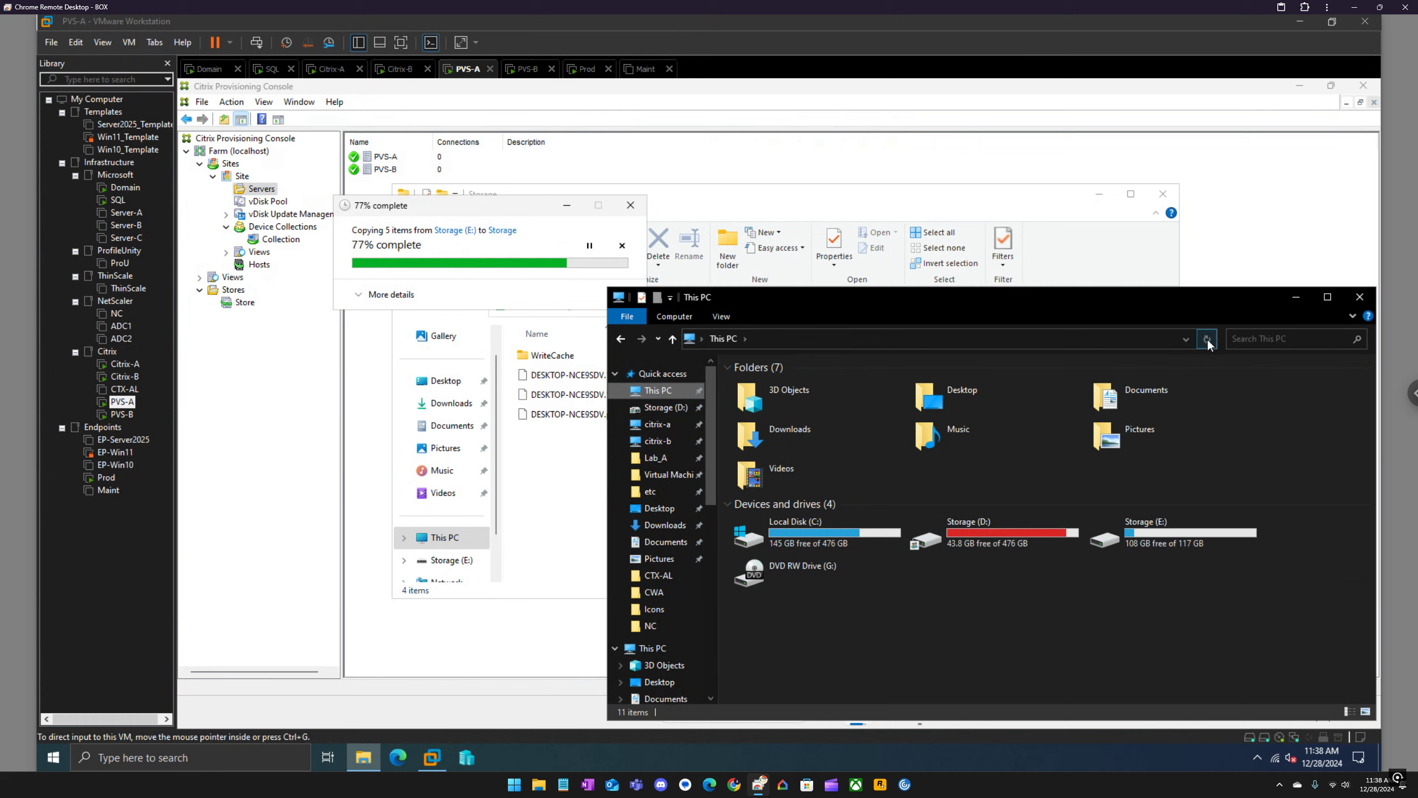
pyautogui.click(1207, 340)
pyautogui.click(1206, 339)
pyautogui.click(1207, 340)
pyautogui.click(1207, 339)
pyautogui.click(1207, 340)
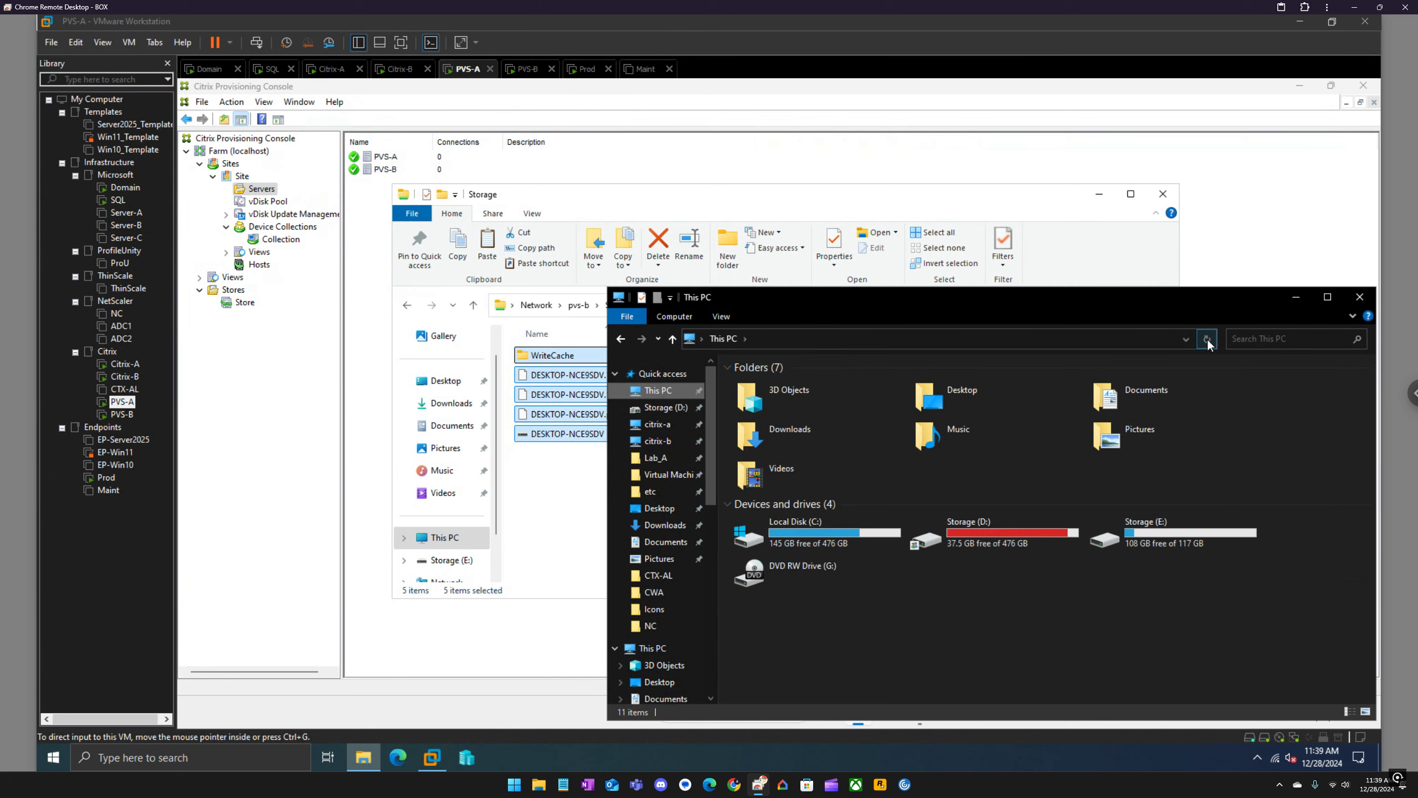
pyautogui.click(1359, 297)
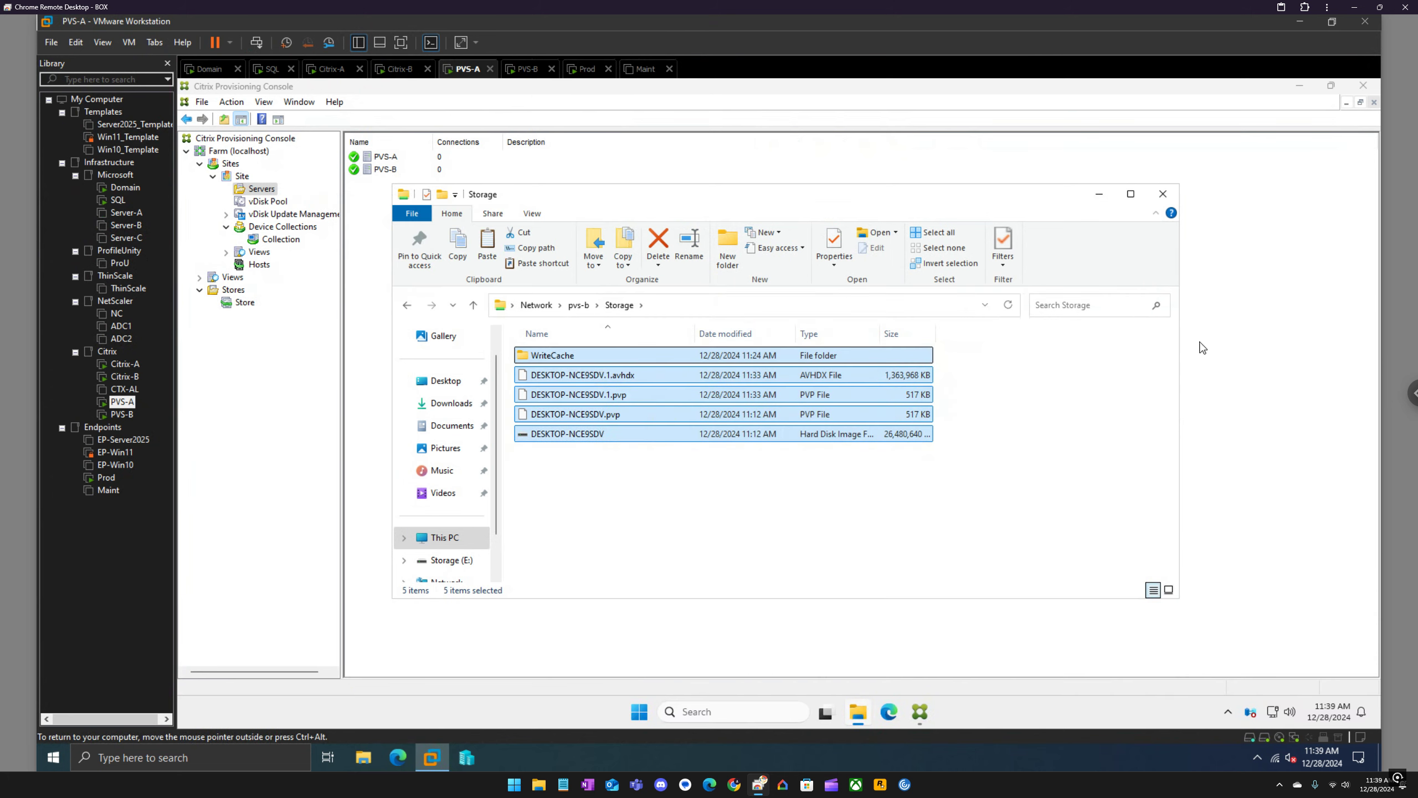
pyautogui.click(1034, 506)
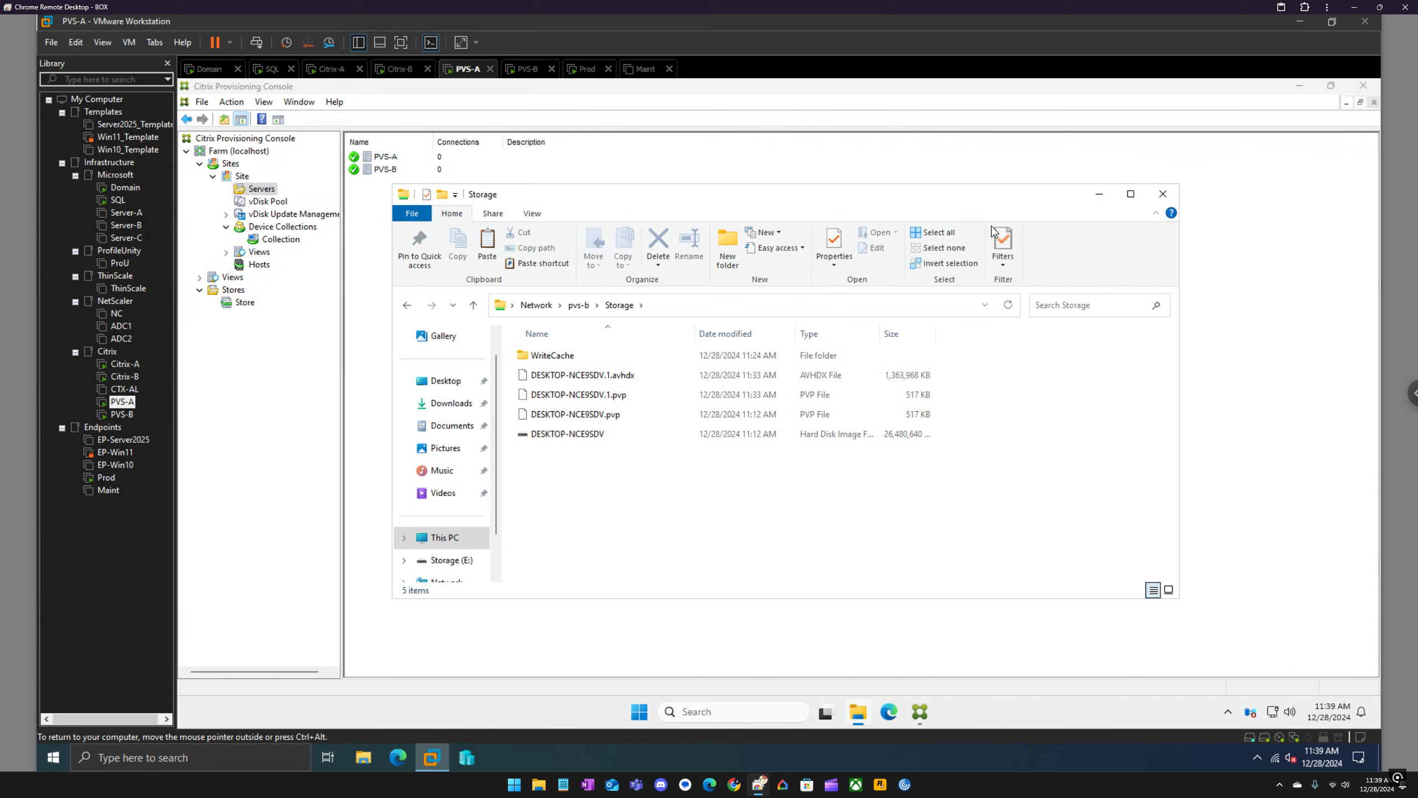
pyautogui.click(1161, 193)
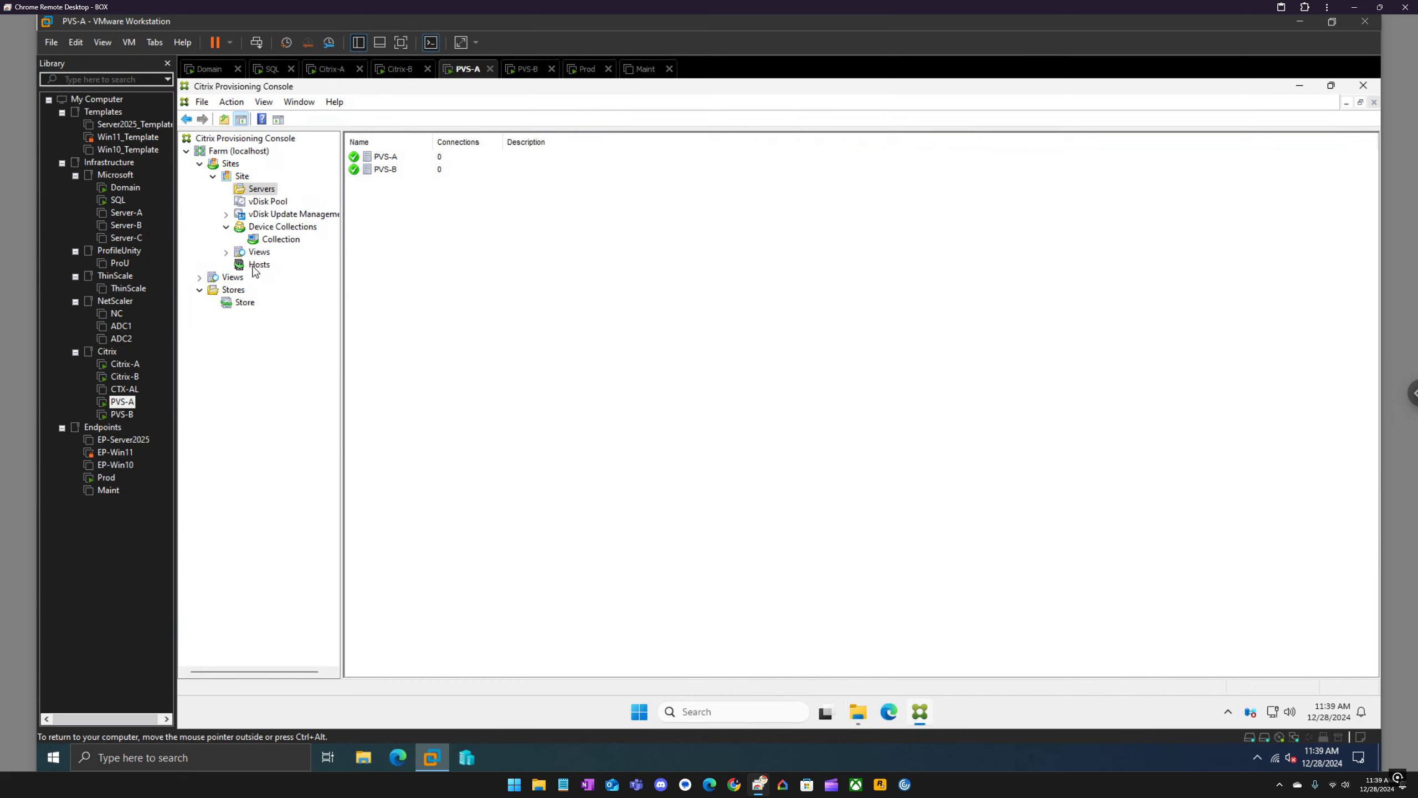
# Step: Set the DESKTOP-NCE9SDV vDisk in the Store to use the load balancing algorithm with subnet affinity None
pyautogui.click(244, 303)
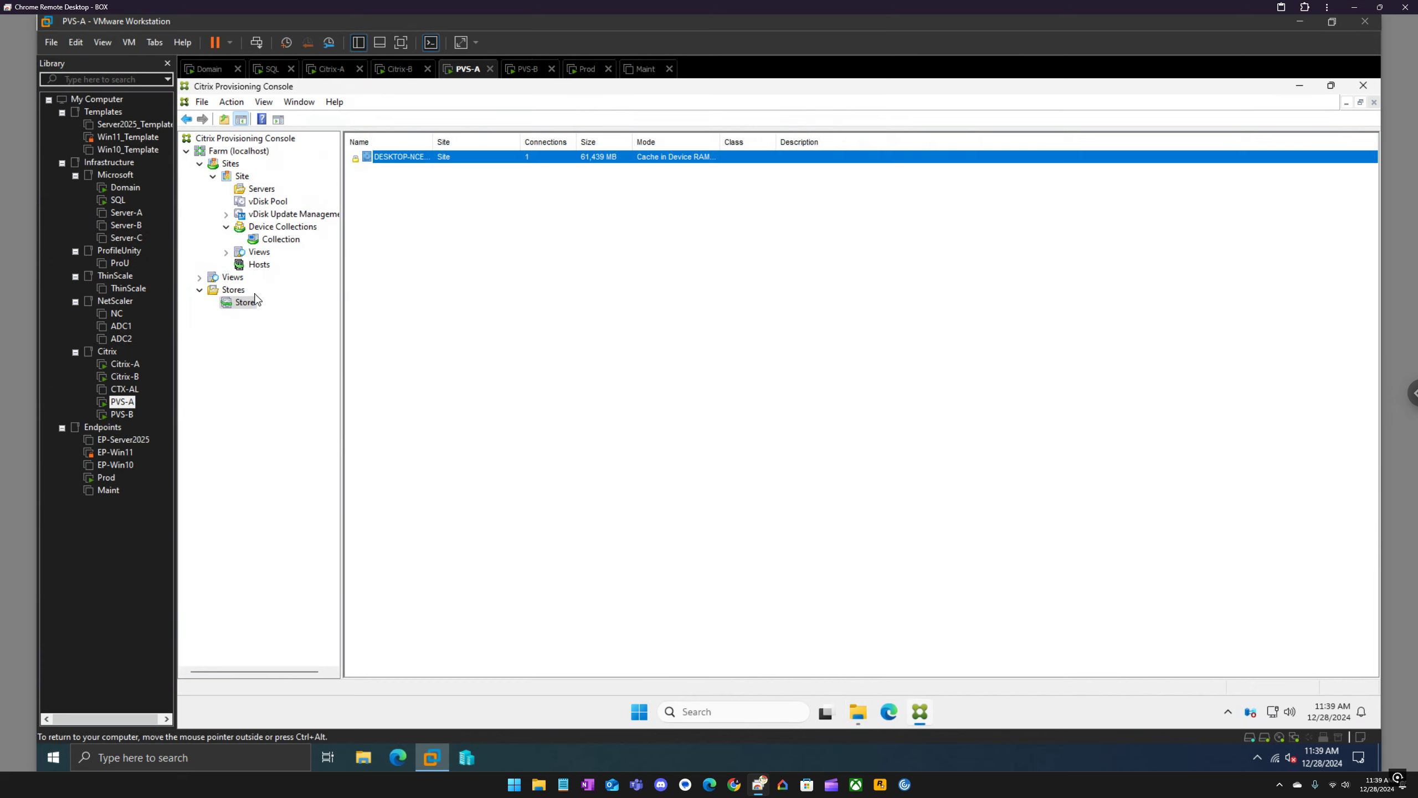
pyautogui.rightClick(386, 160)
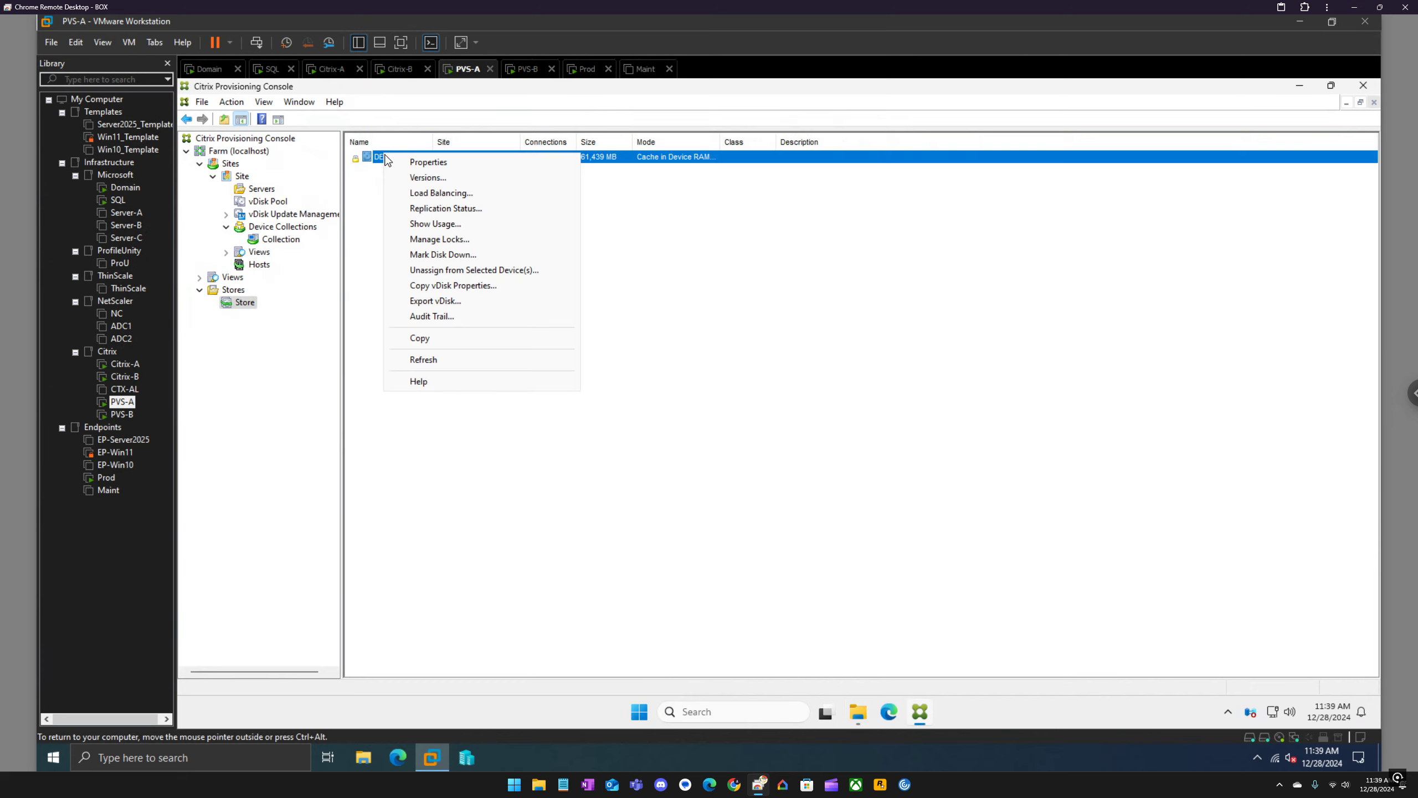
pyautogui.click(424, 193)
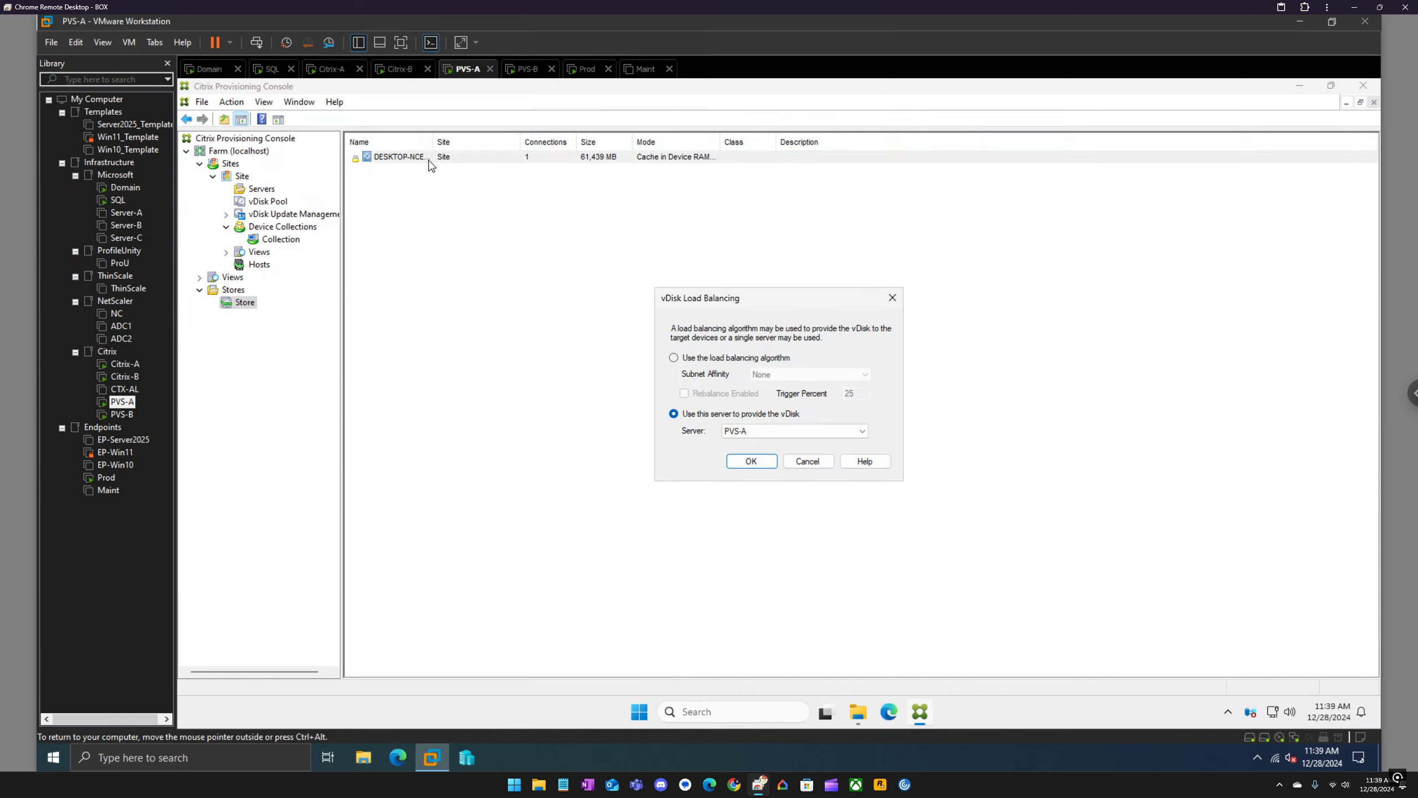
pyautogui.click(740, 435)
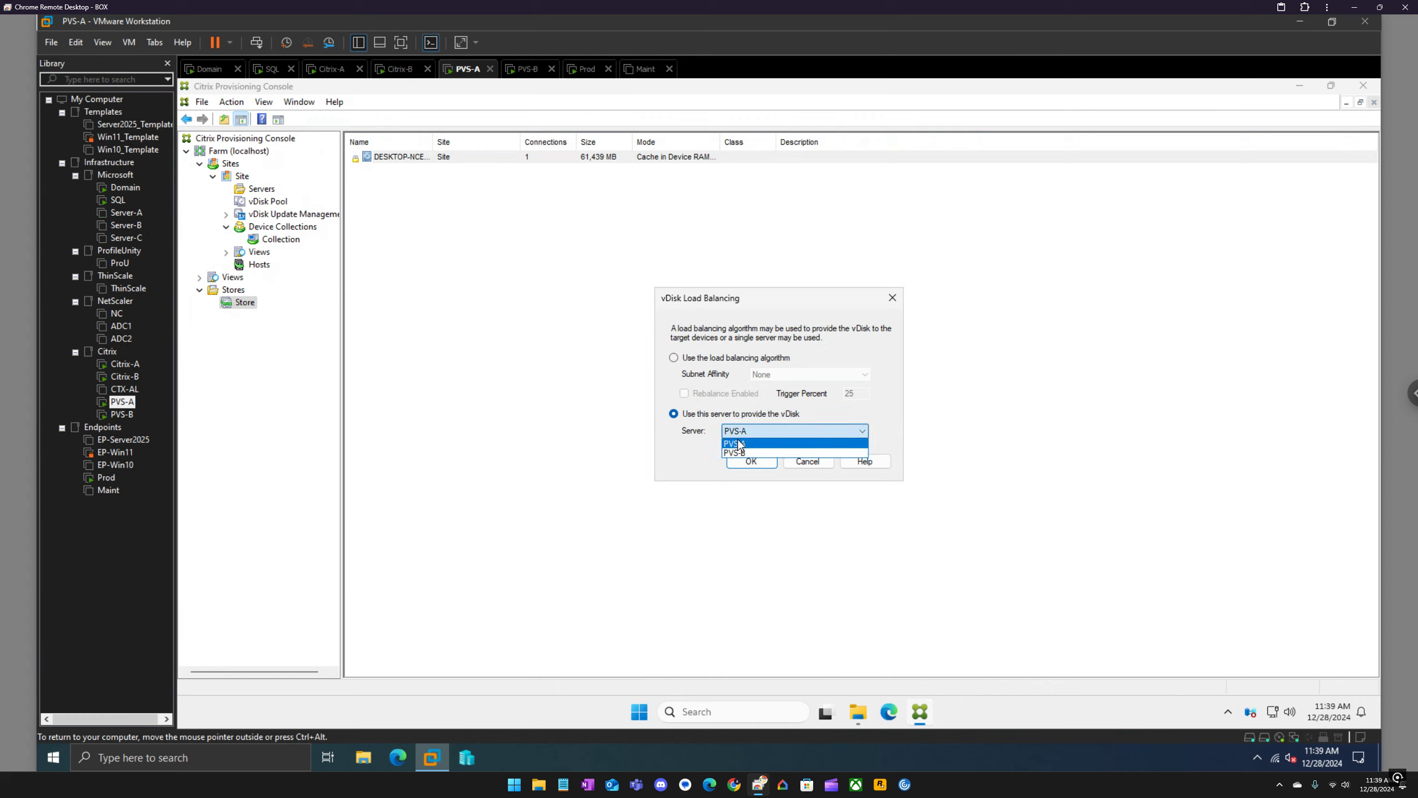
pyautogui.click(708, 358)
pyautogui.click(708, 361)
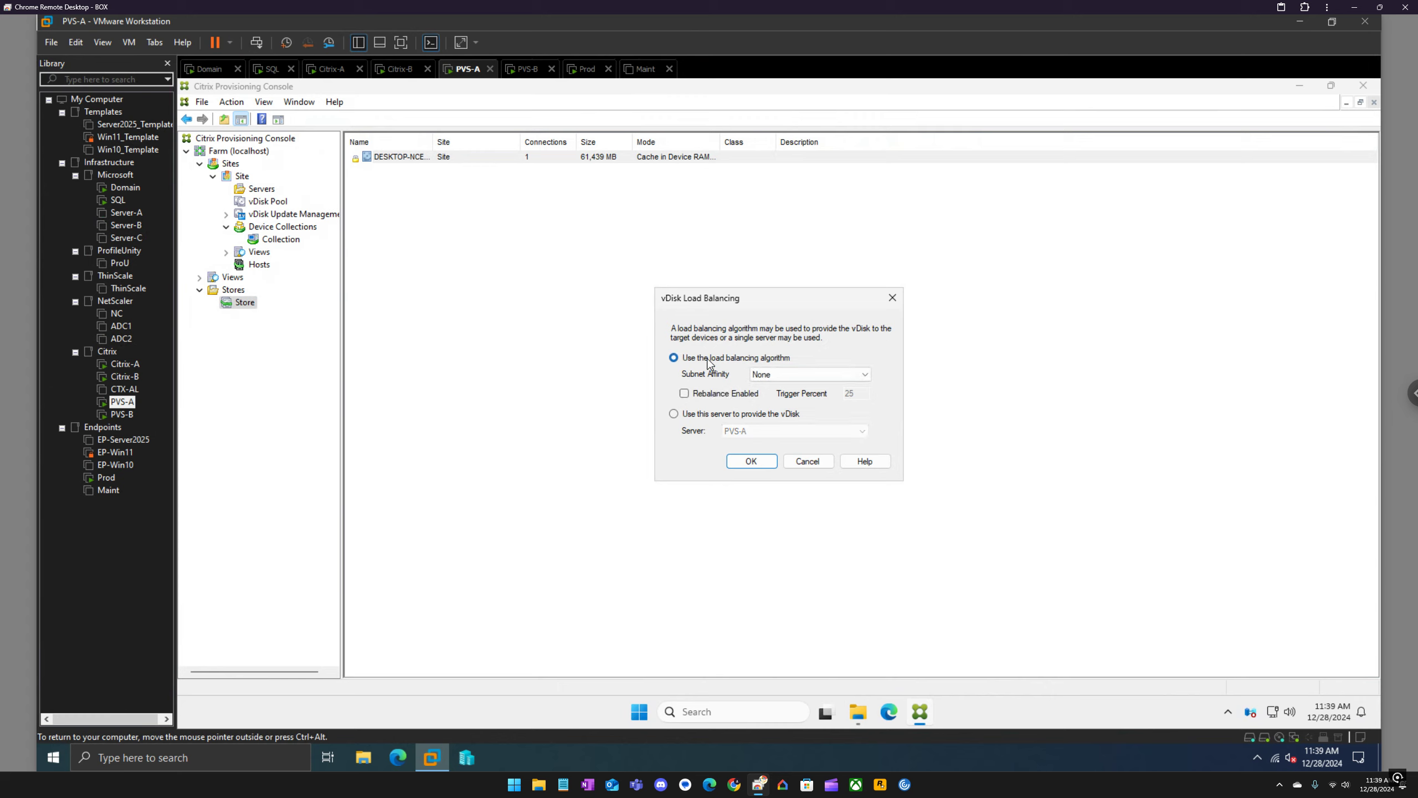
pyautogui.click(793, 376)
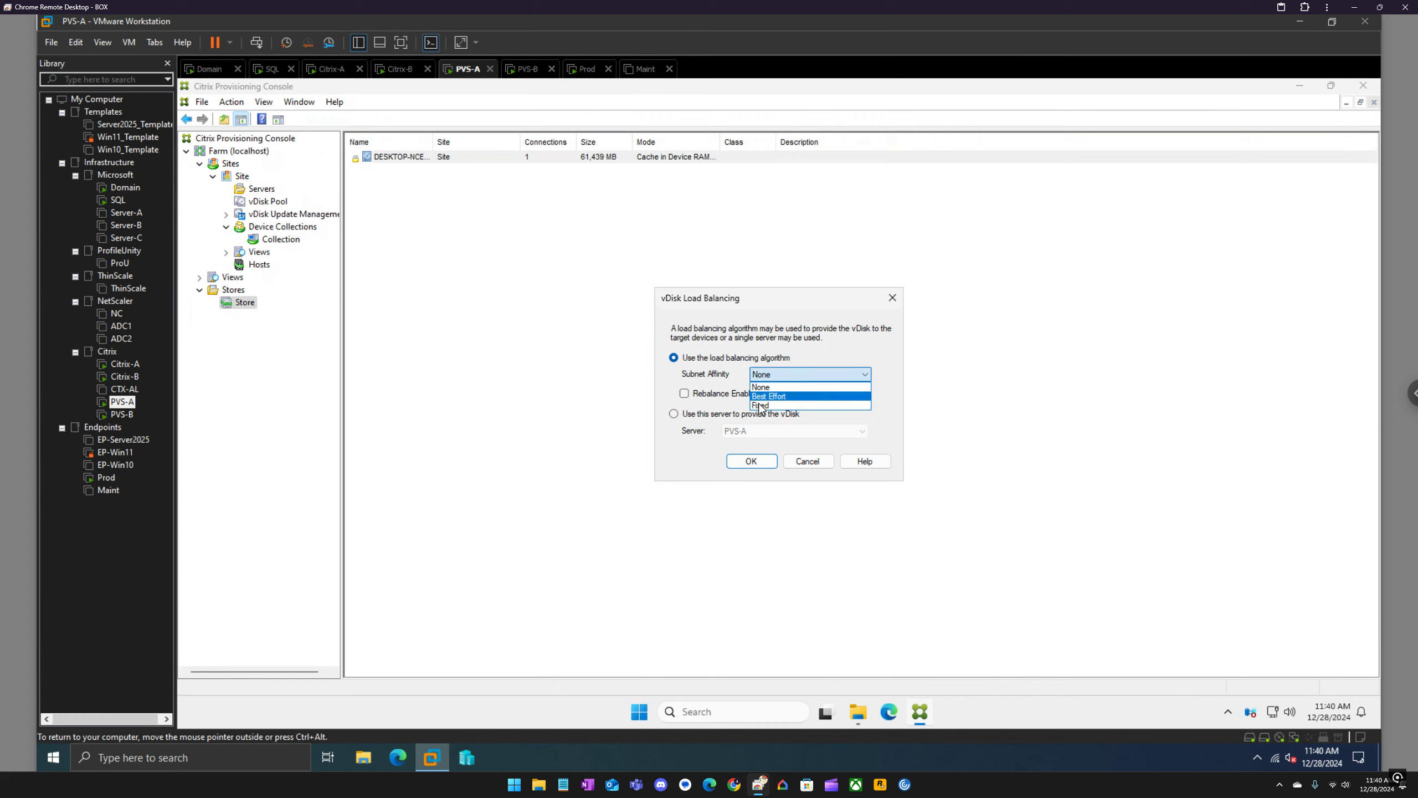
pyautogui.click(705, 366)
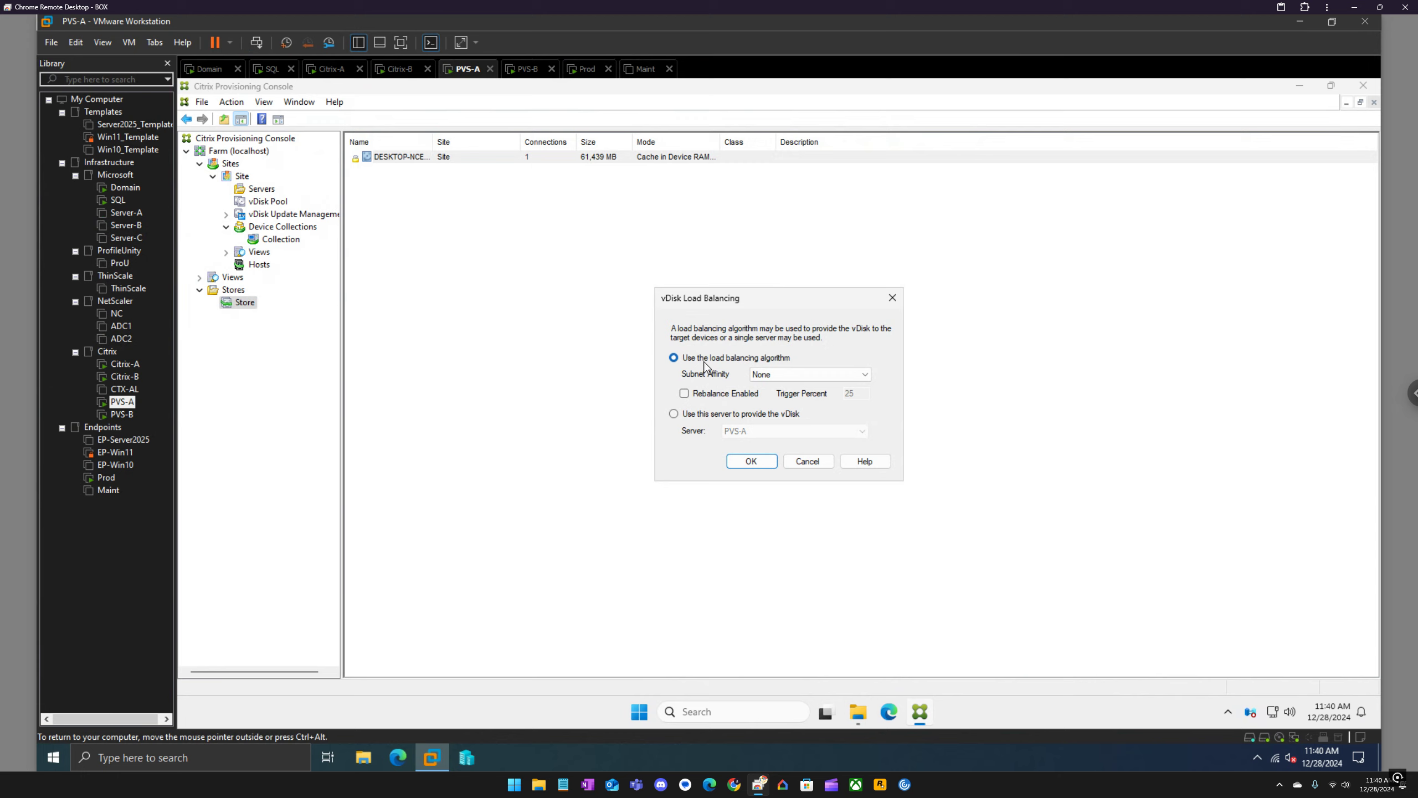
pyautogui.click(750, 461)
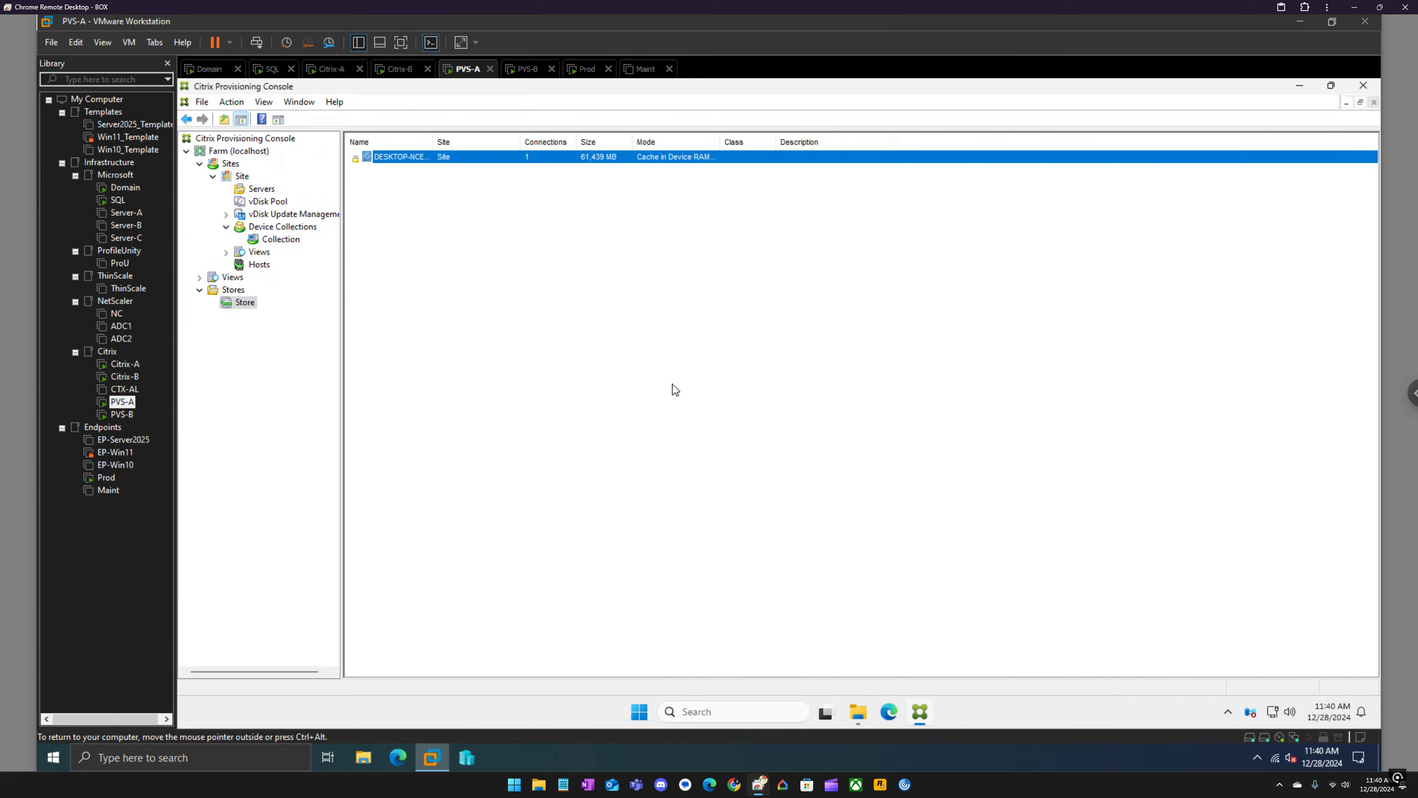
# Step: Check the replication status of the DESKTOP-NCE9SDV vDisk versions on PVS-A and PVS-B, reopening the status once to reload it
pyautogui.rightClick(400, 168)
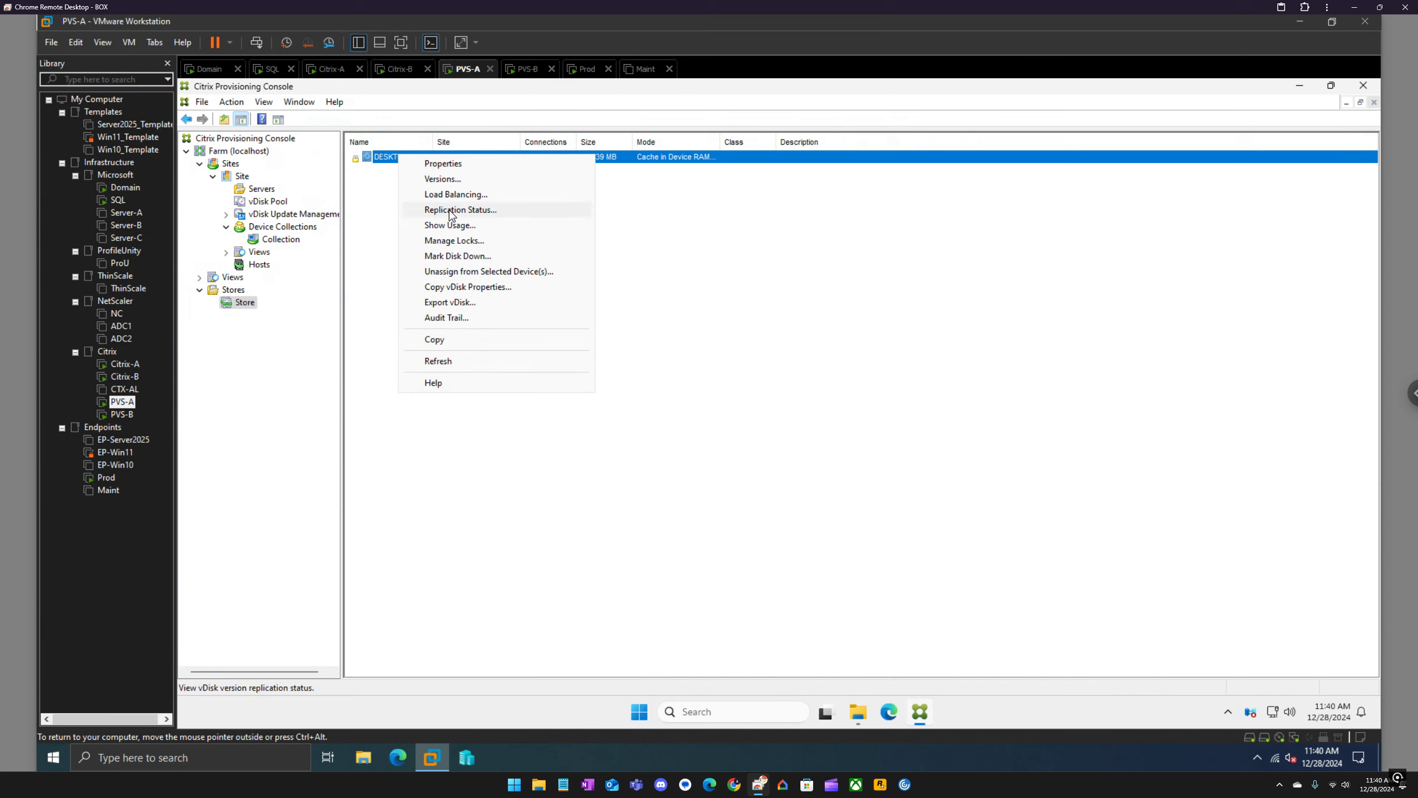
pyautogui.click(451, 212)
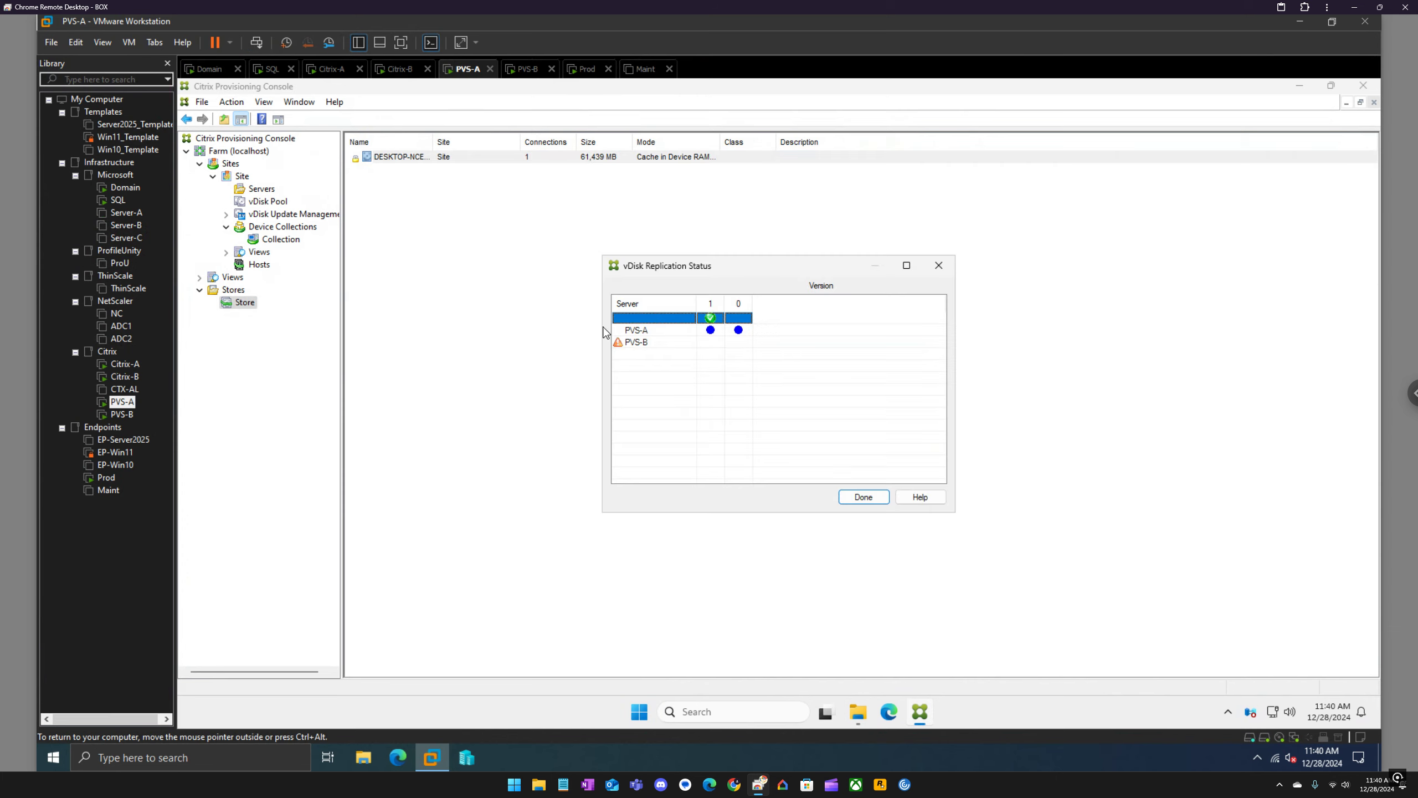
pyautogui.click(657, 346)
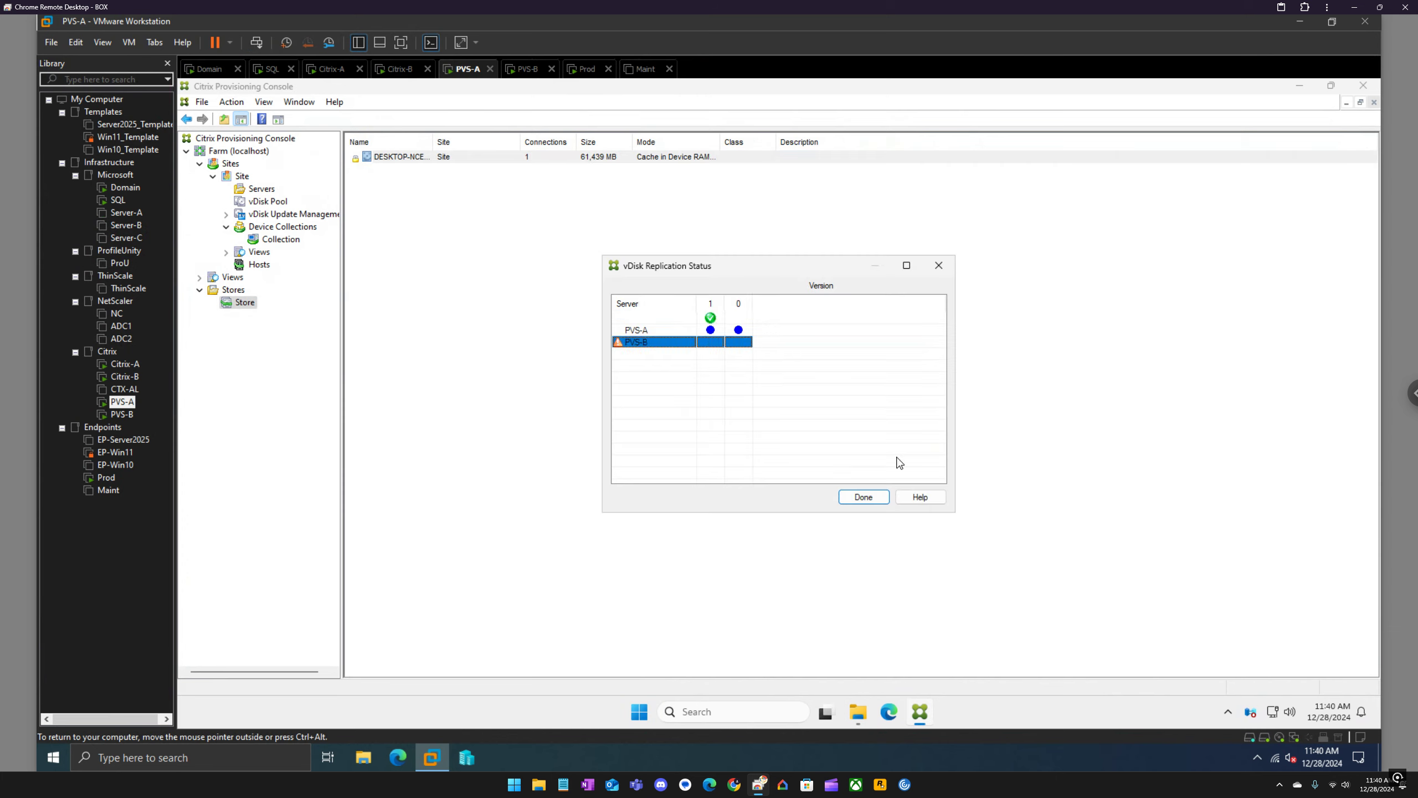
pyautogui.click(863, 496)
pyautogui.rightClick(397, 161)
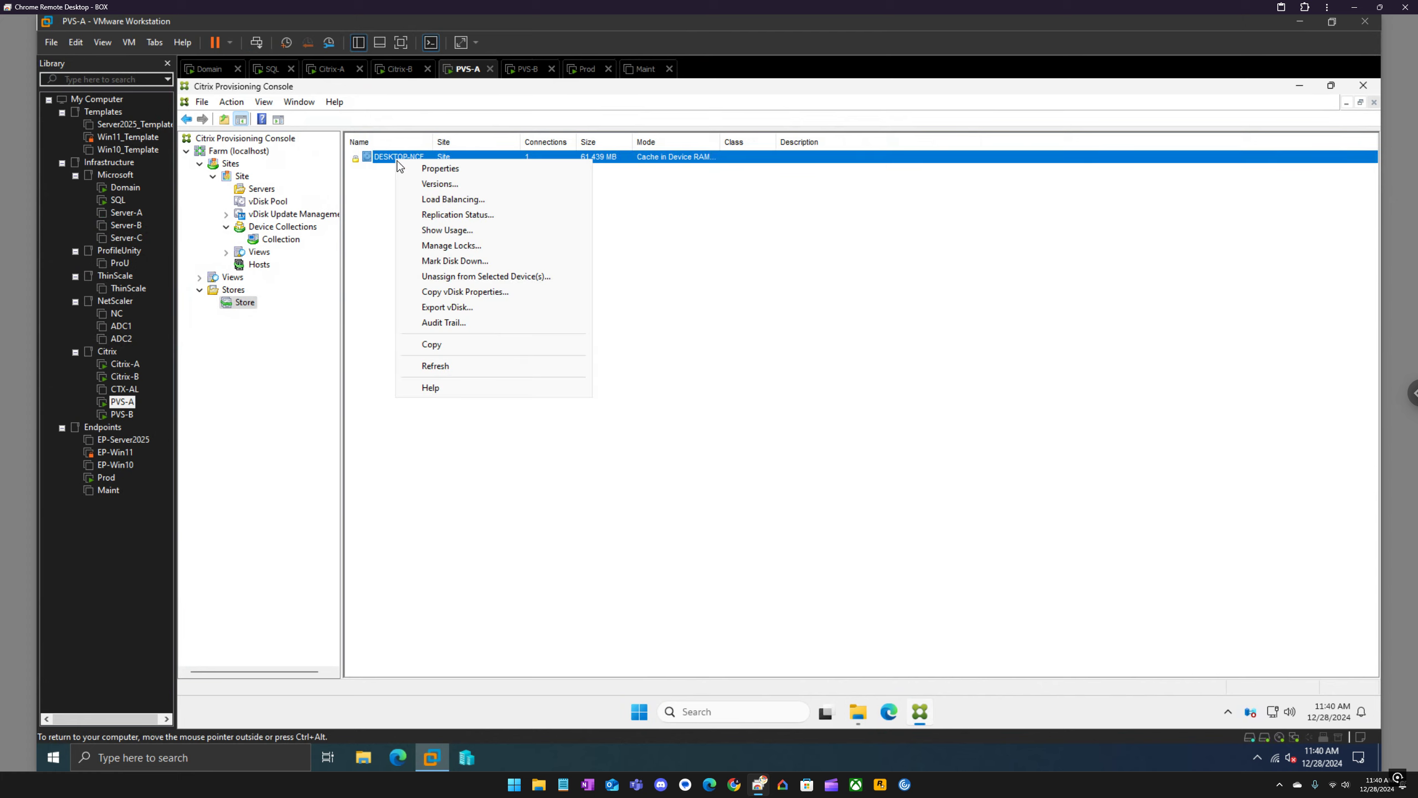
pyautogui.click(449, 216)
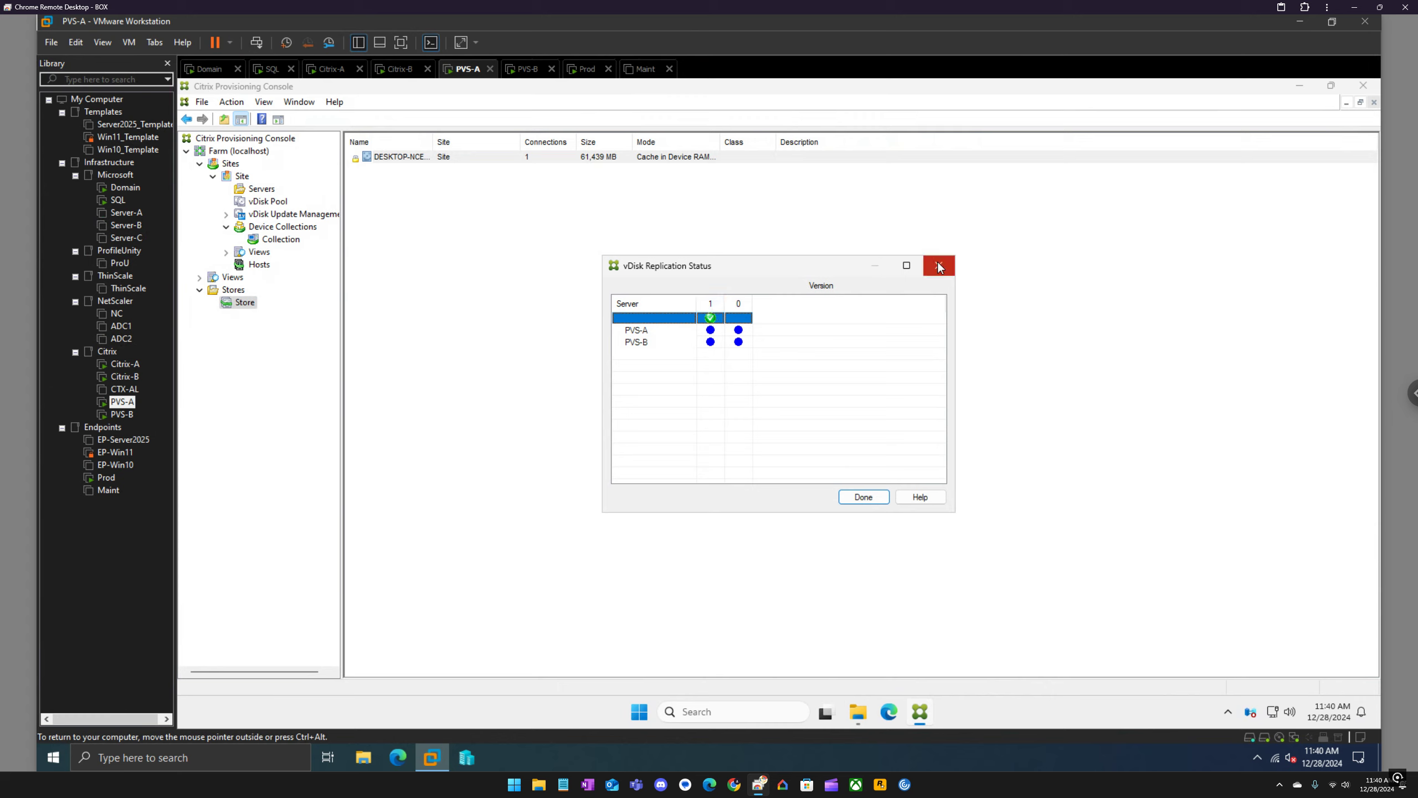
pyautogui.click(863, 496)
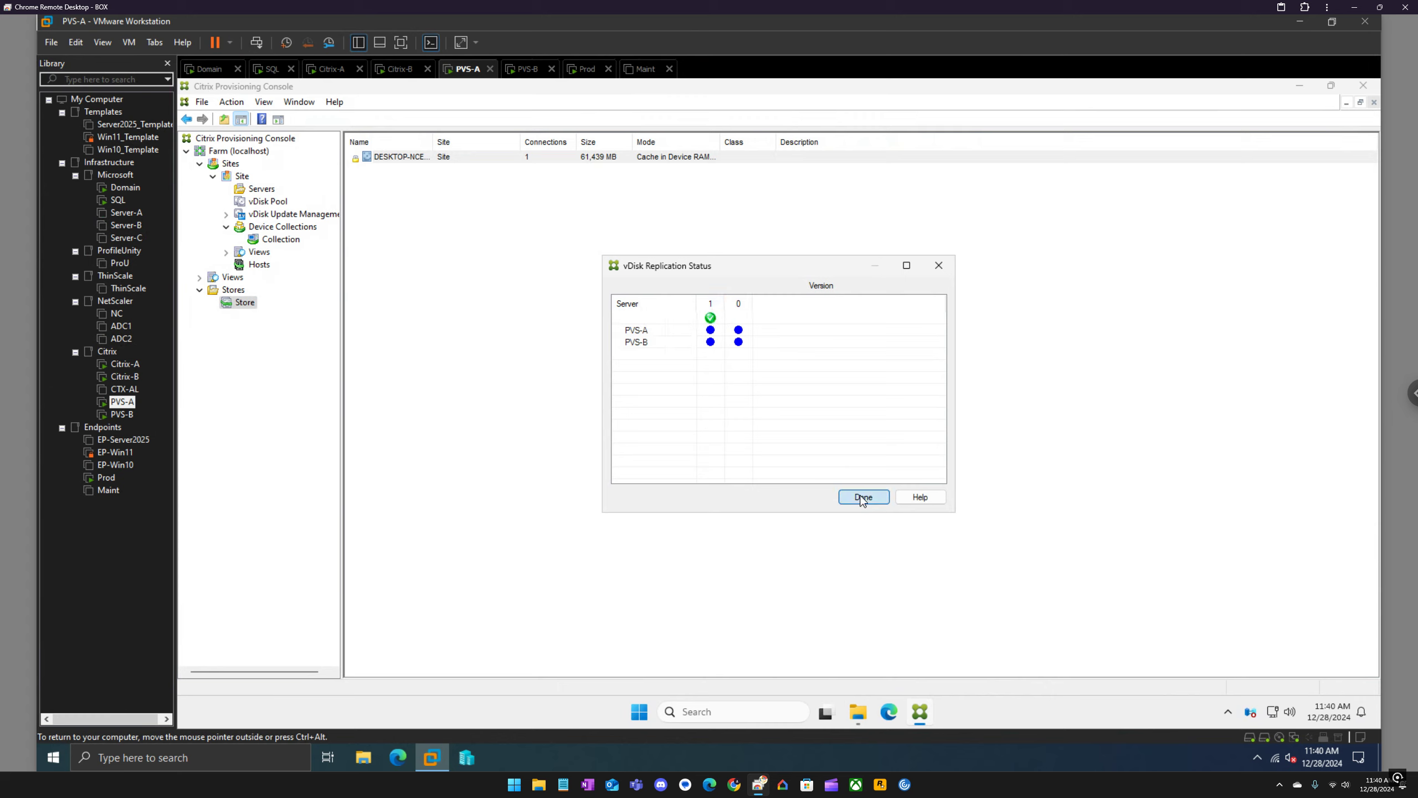
# Step: Refresh the site's Servers list to check each server's connections, and view the Prod virtual machine's desktop
pyautogui.click(266, 190)
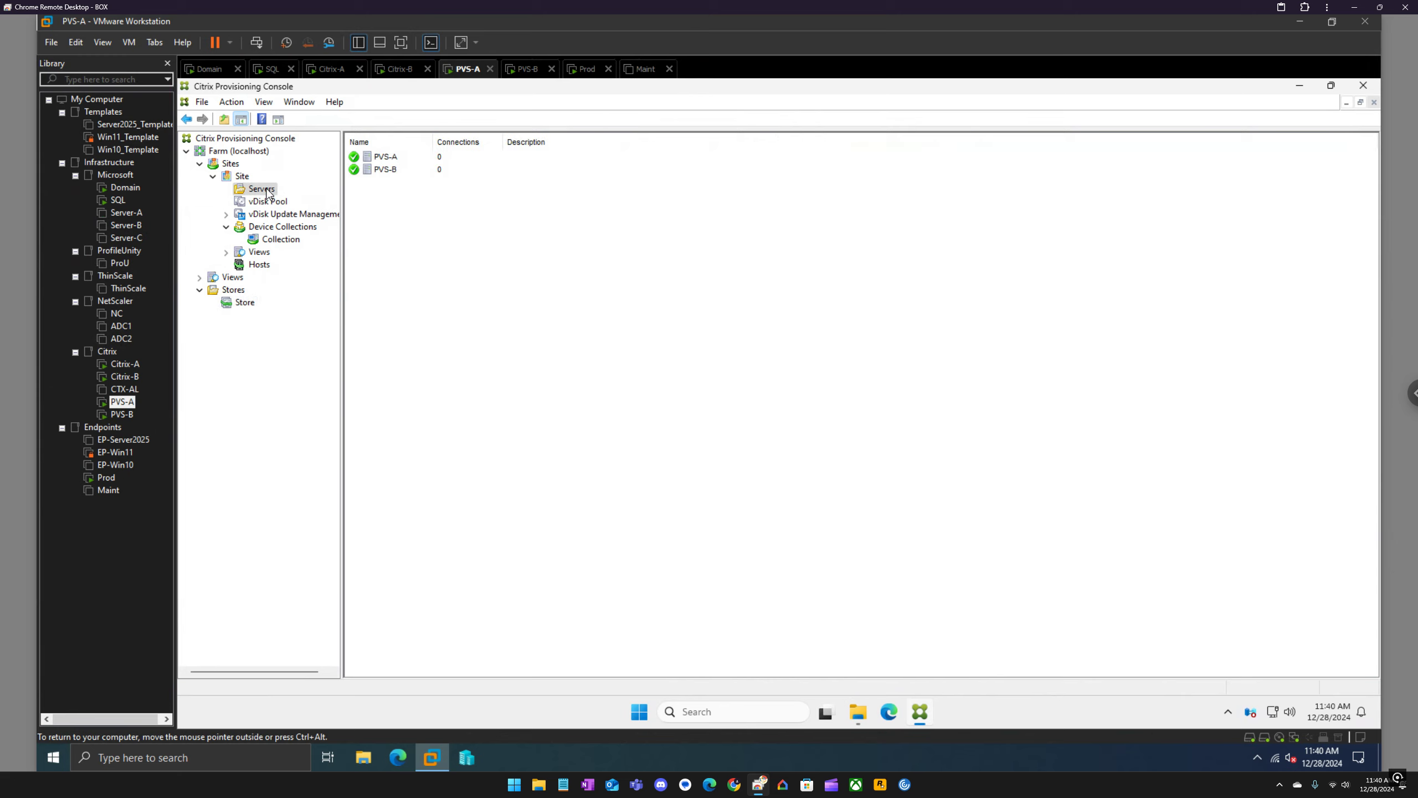
pyautogui.rightClick(268, 192)
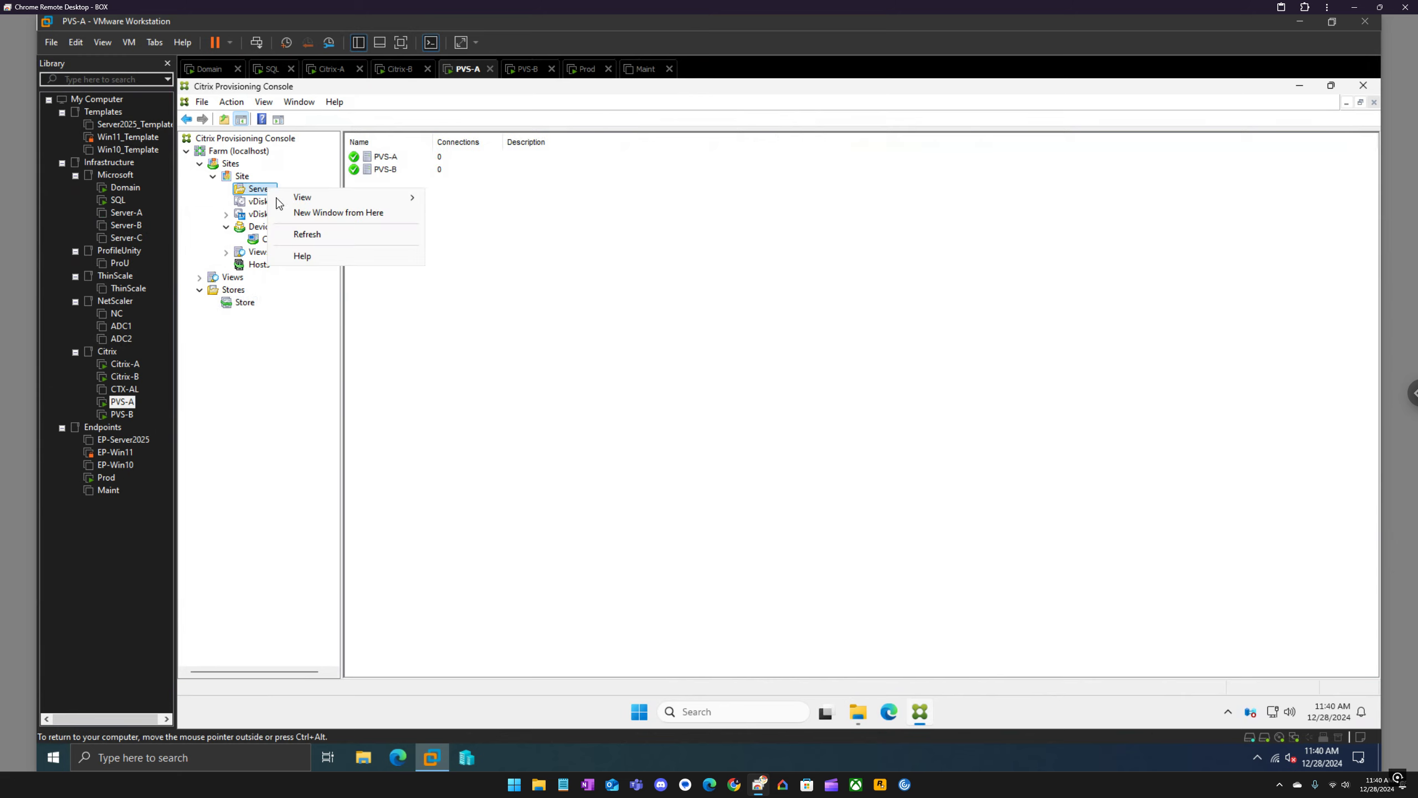
pyautogui.click(308, 235)
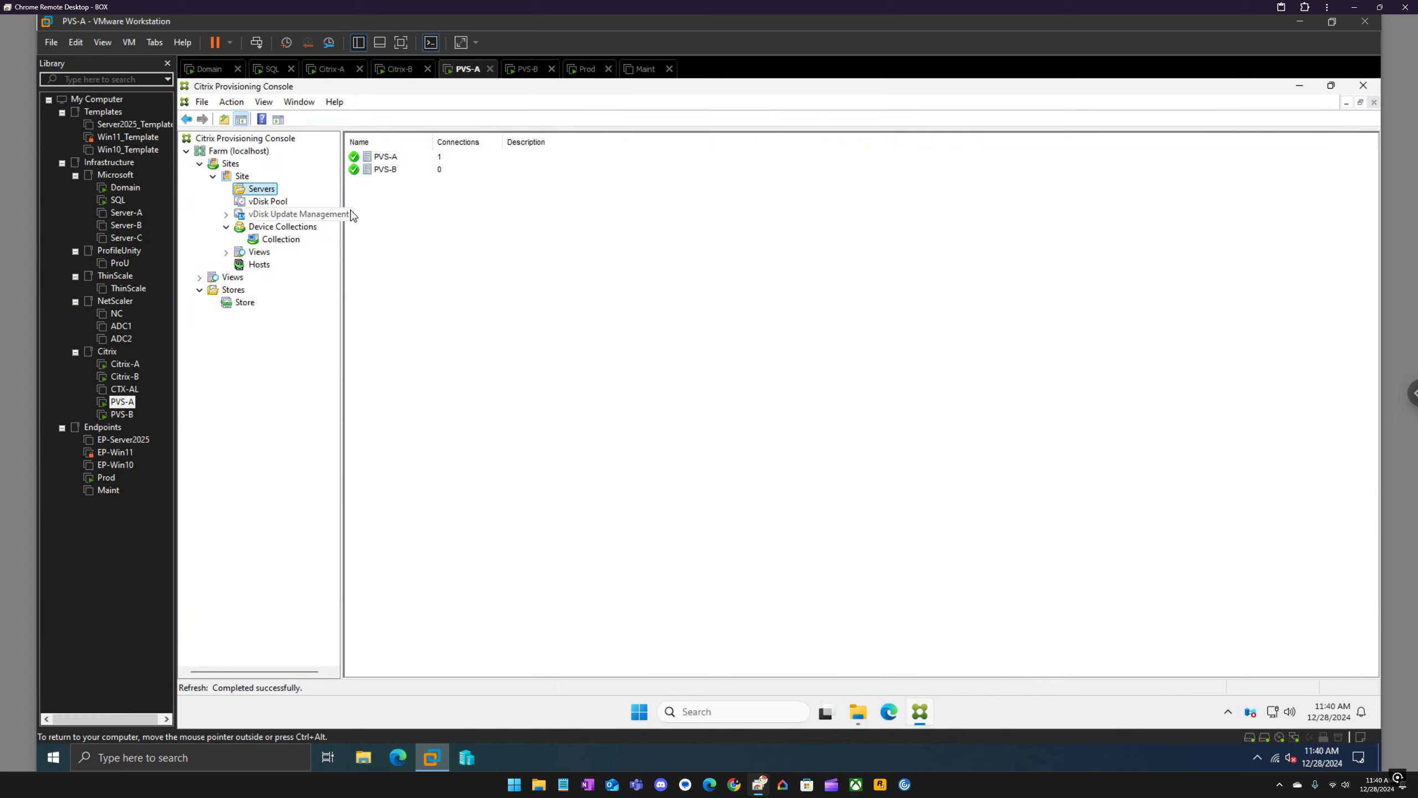
pyautogui.click(583, 68)
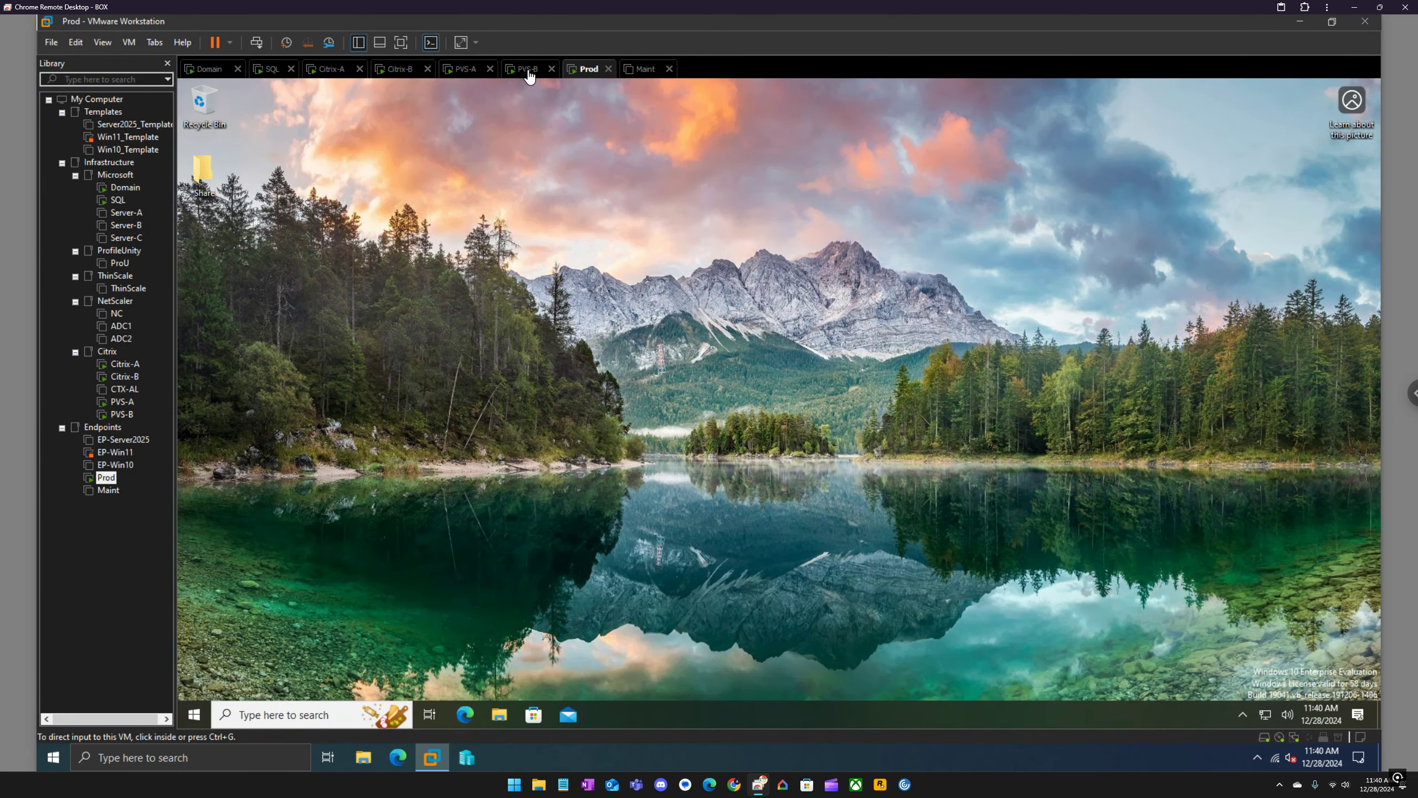
pyautogui.click(469, 73)
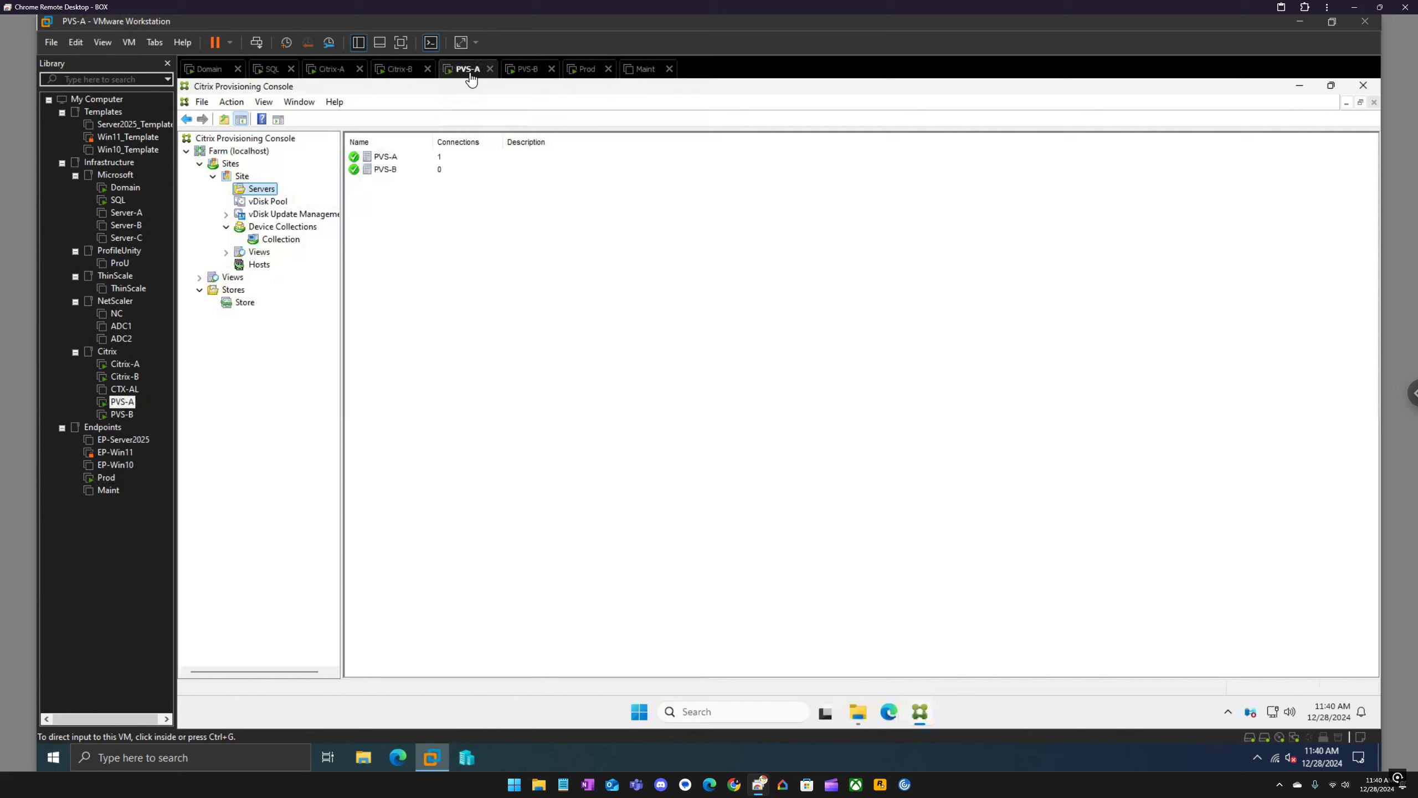
# Step: Stop the stream service on PVS-A and watch how the Prod virtual machine reacts
pyautogui.rightClick(384, 158)
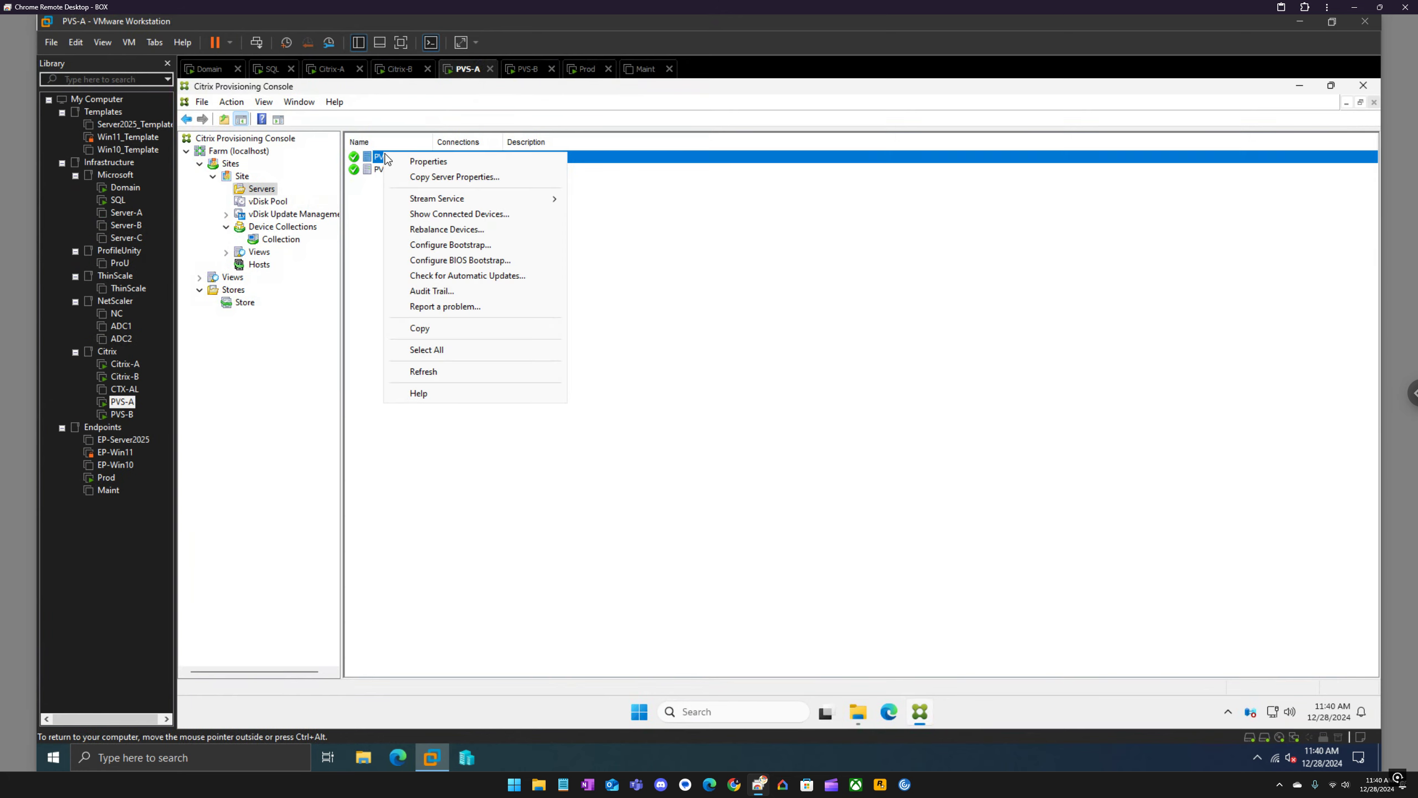
pyautogui.moveTo(454, 204)
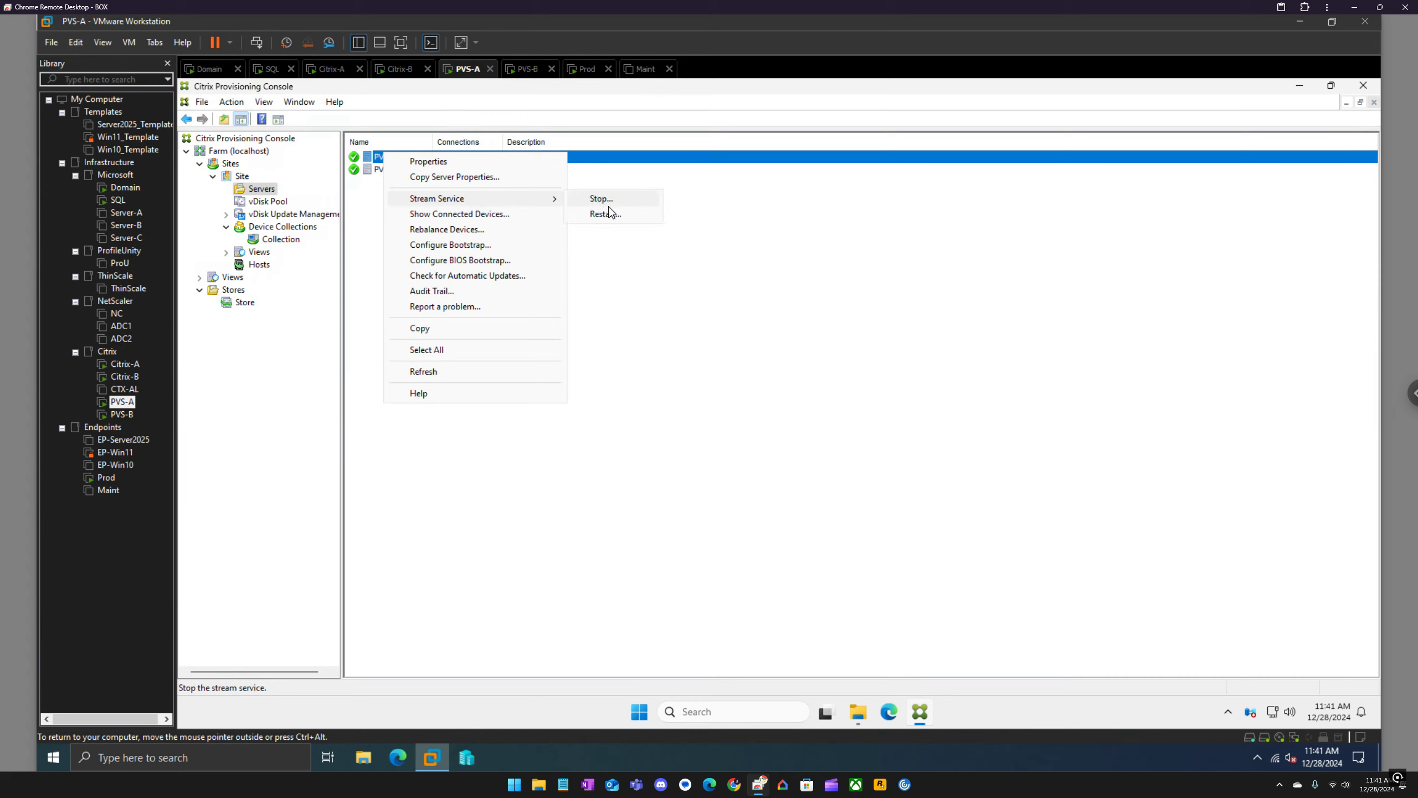
pyautogui.click(607, 204)
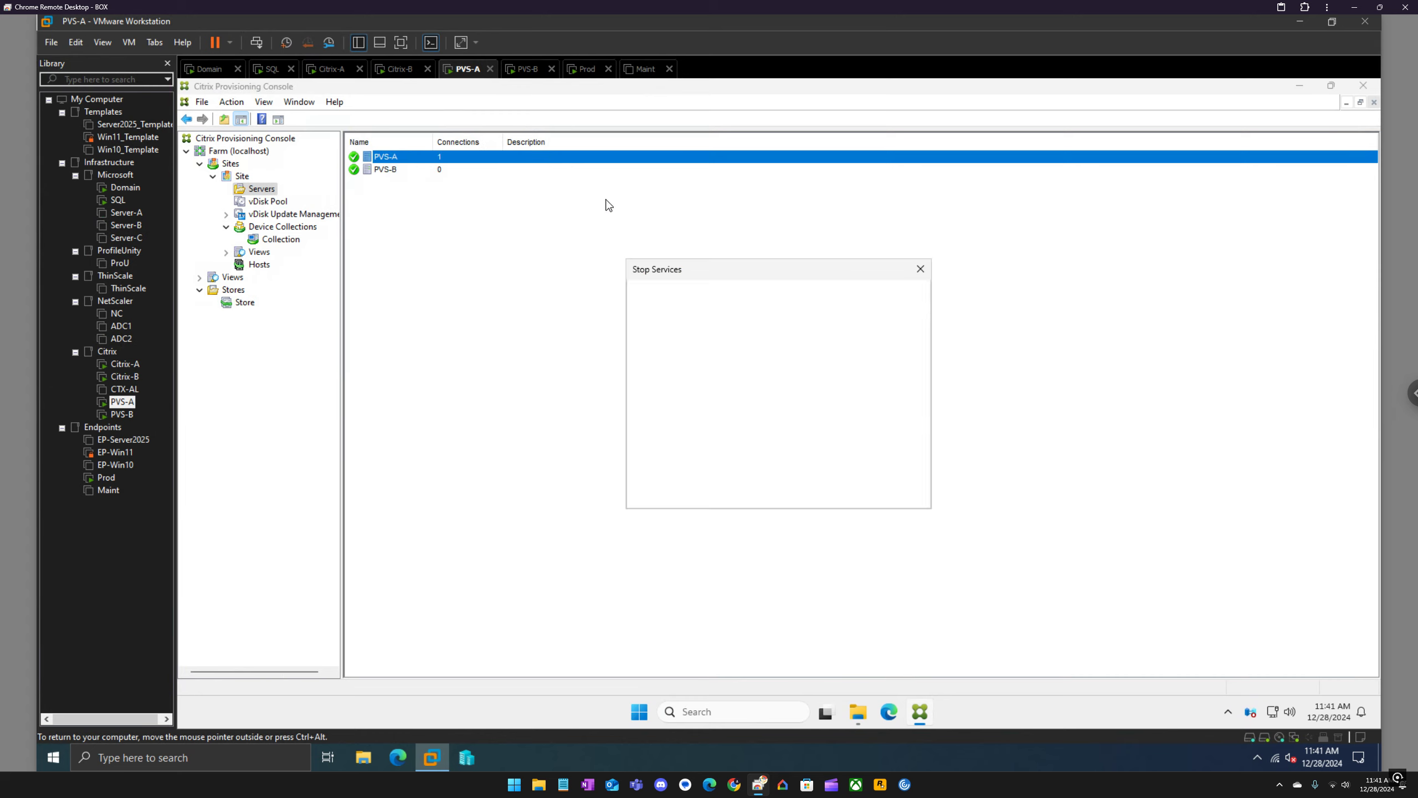
pyautogui.click(681, 493)
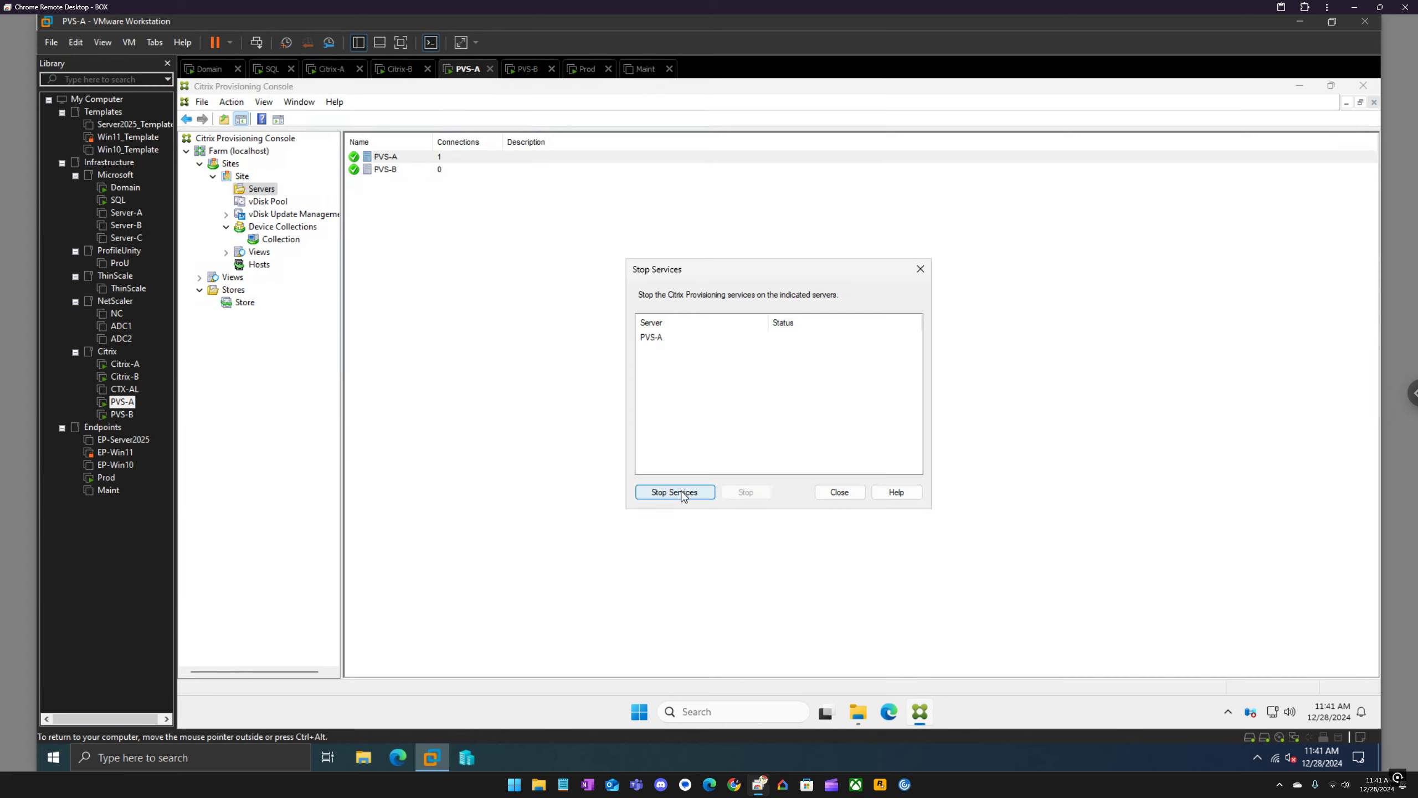
pyautogui.click(593, 75)
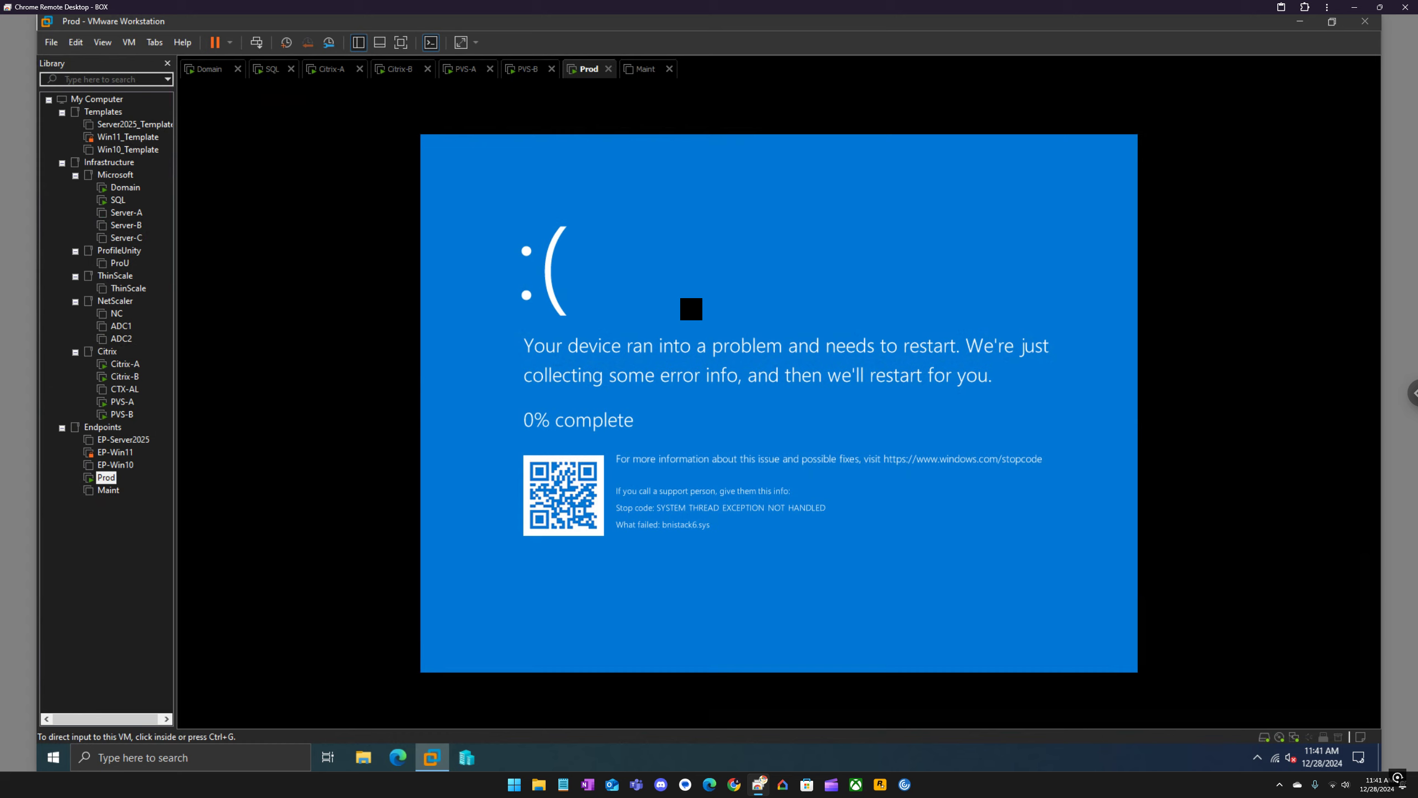
pyautogui.click(469, 76)
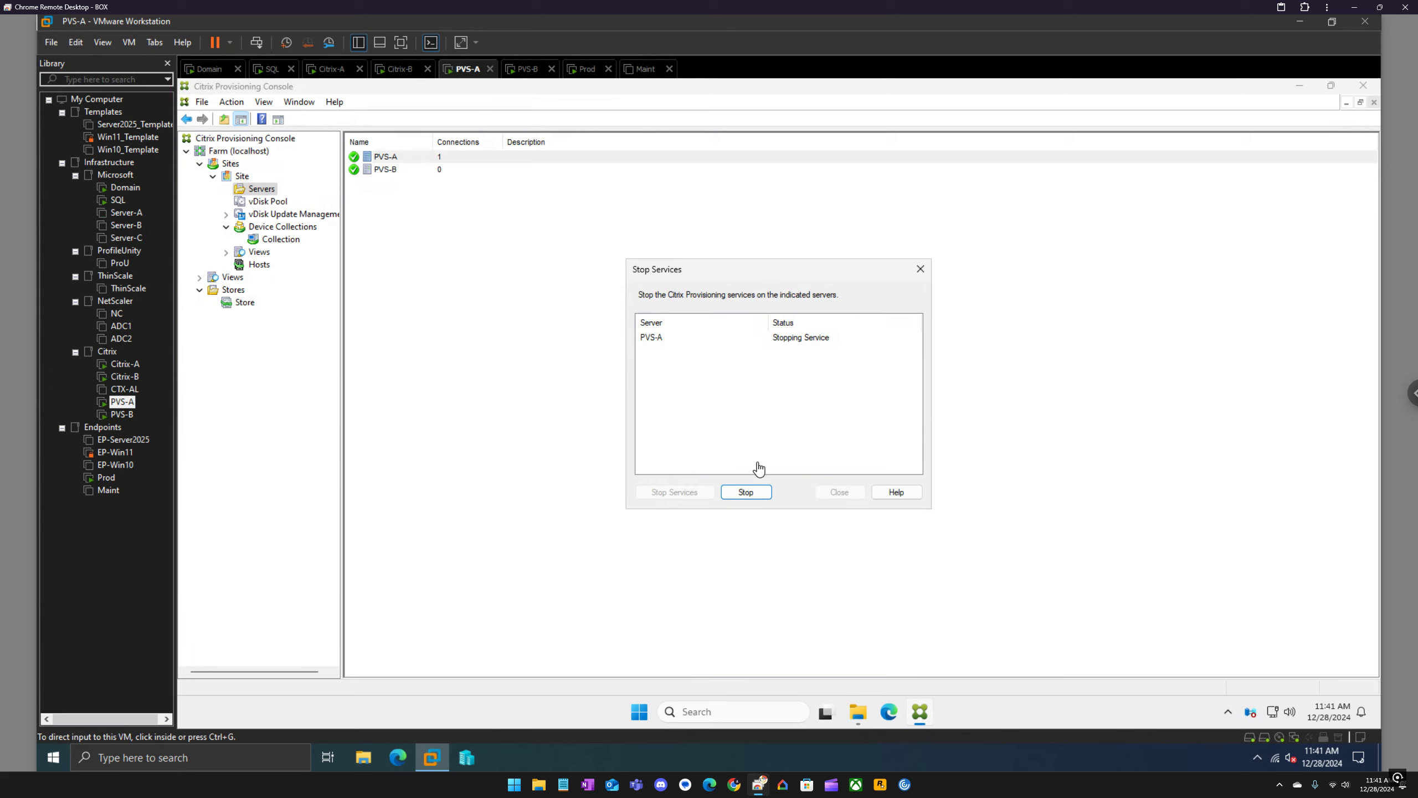
pyautogui.click(584, 76)
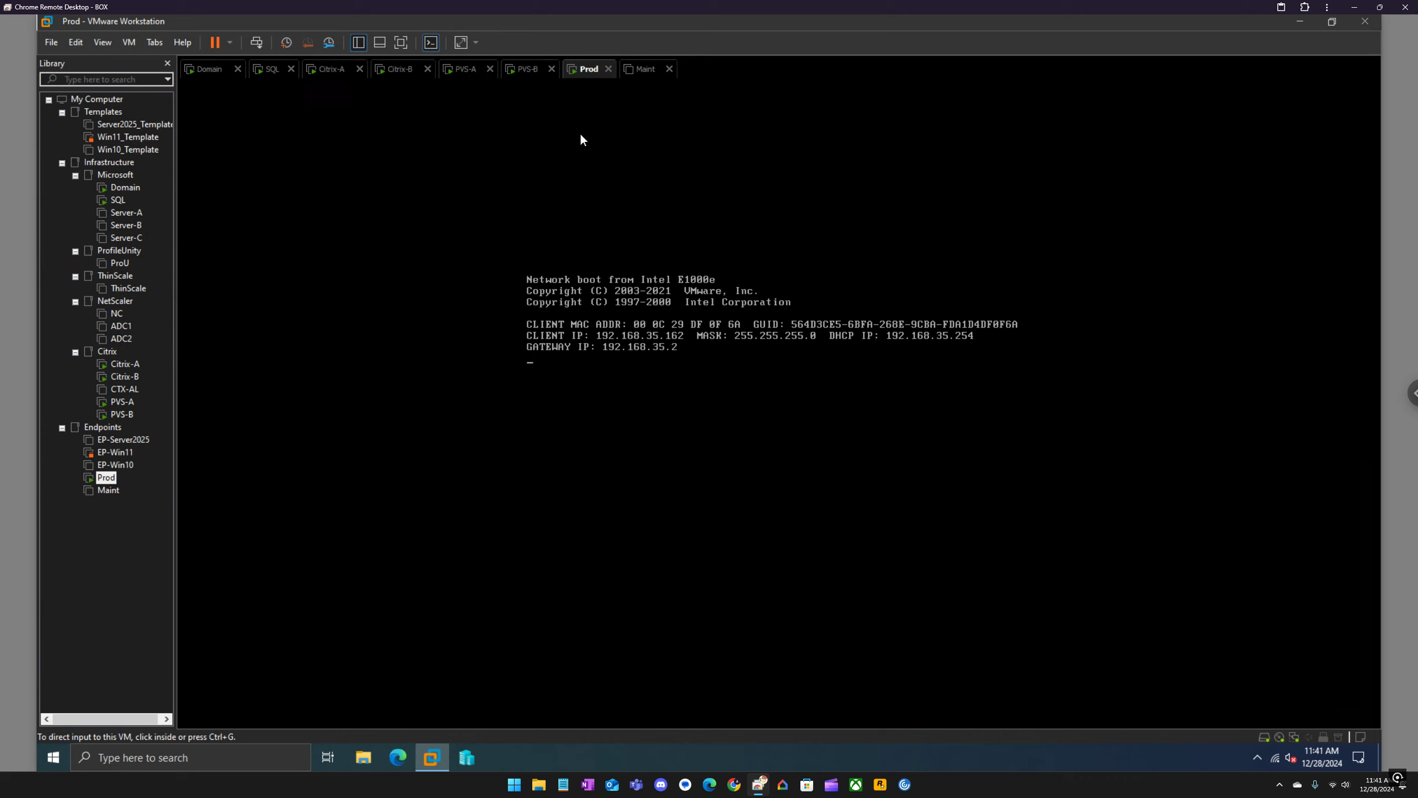
pyautogui.click(524, 70)
pyautogui.click(466, 70)
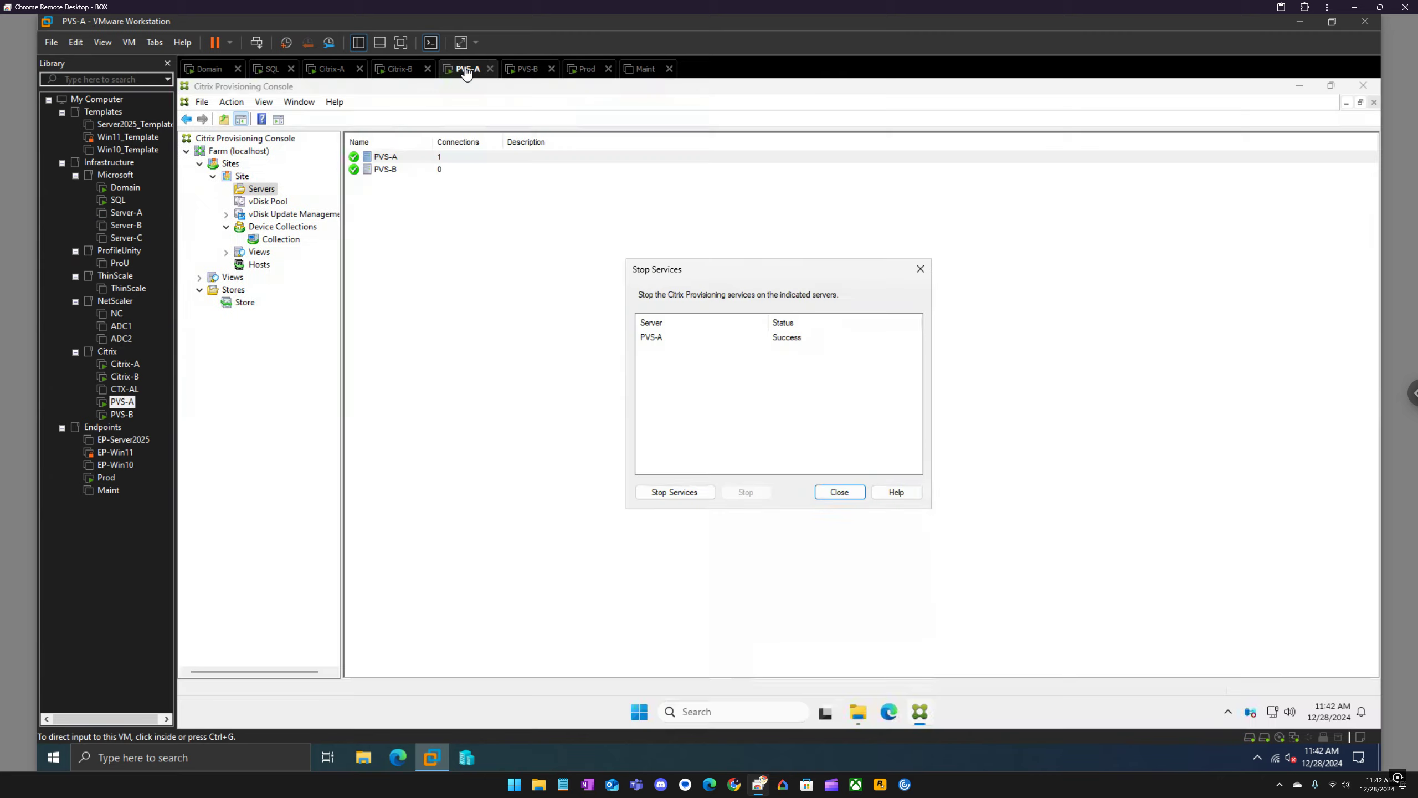
pyautogui.click(839, 493)
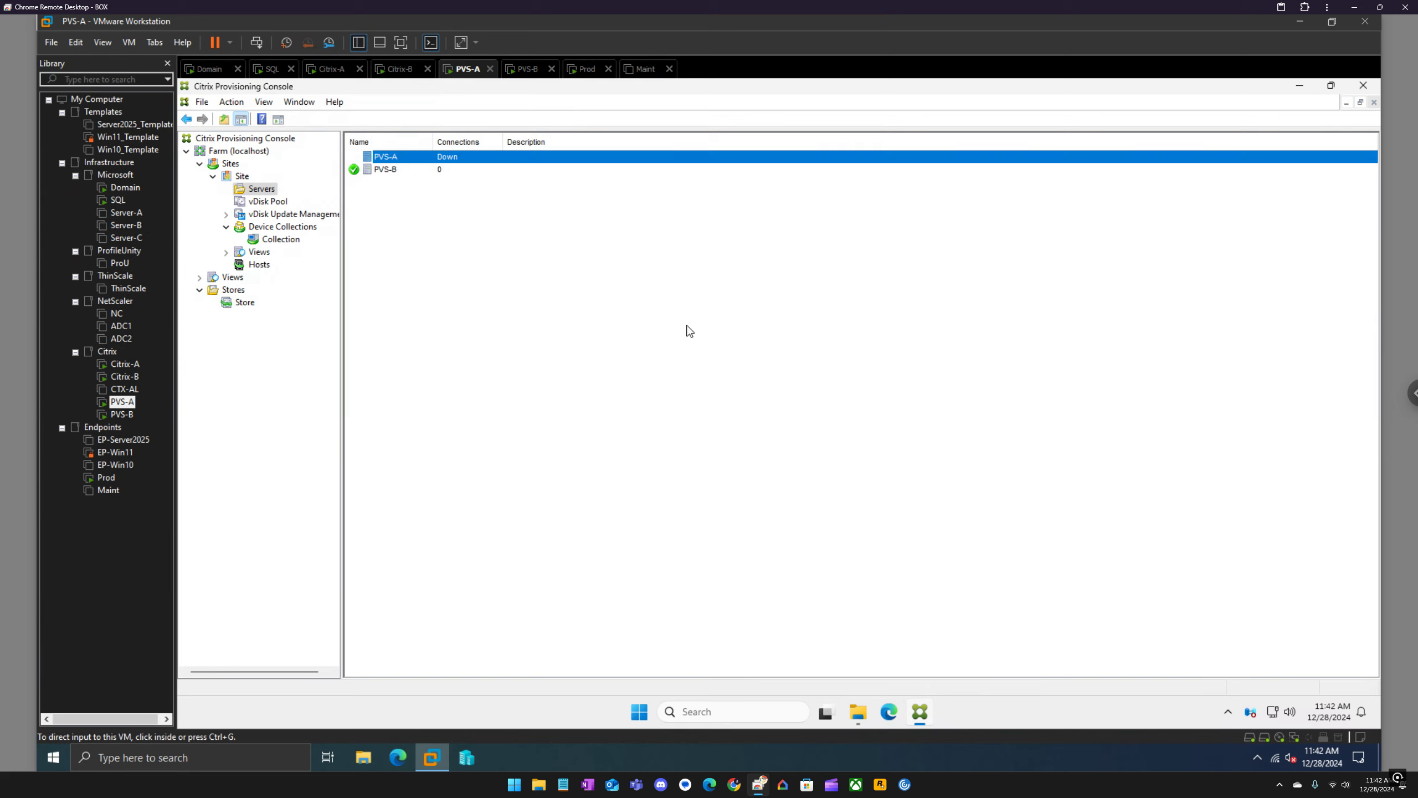
pyautogui.click(588, 73)
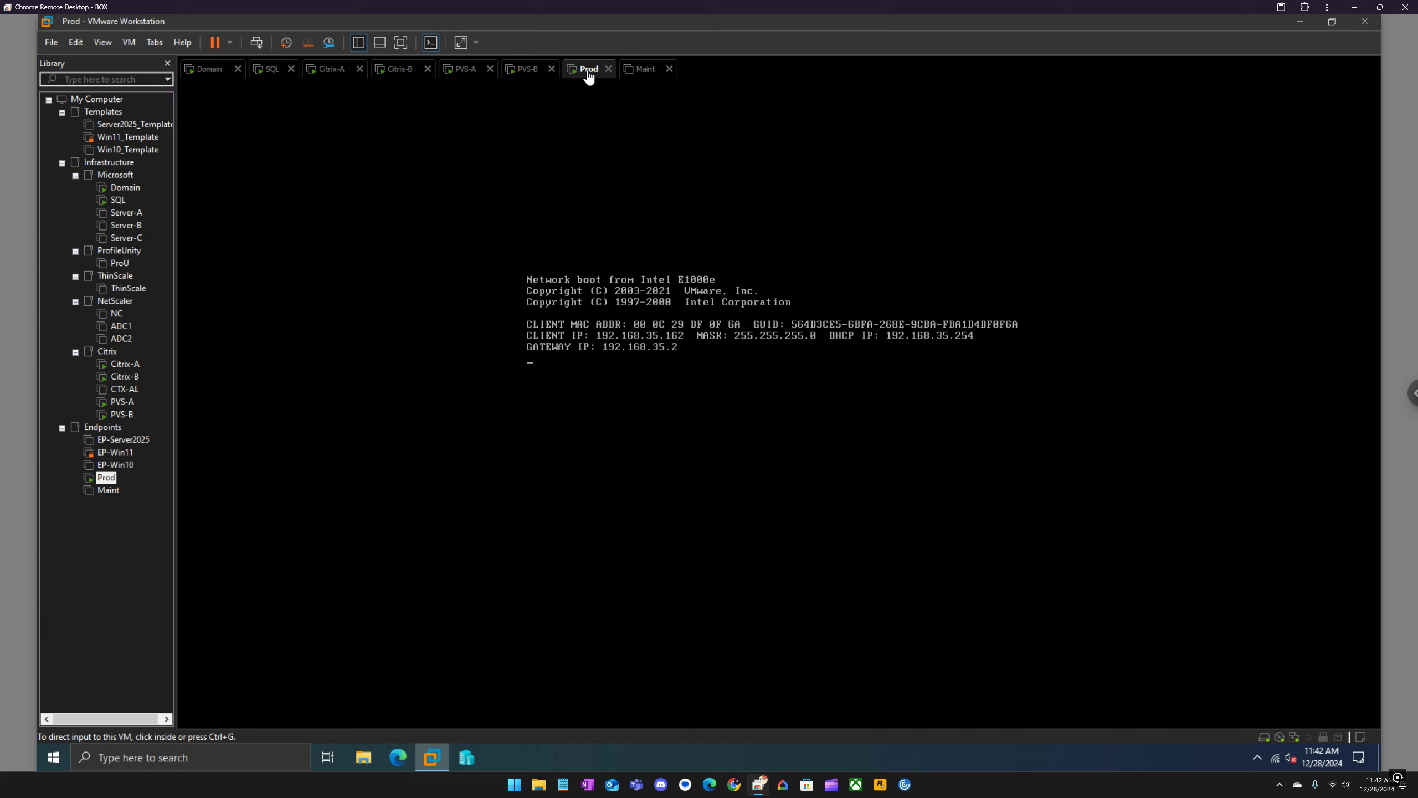
# Step: Start the stream service on PVS-A again and close the service window
pyautogui.click(463, 71)
pyautogui.rightClick(387, 157)
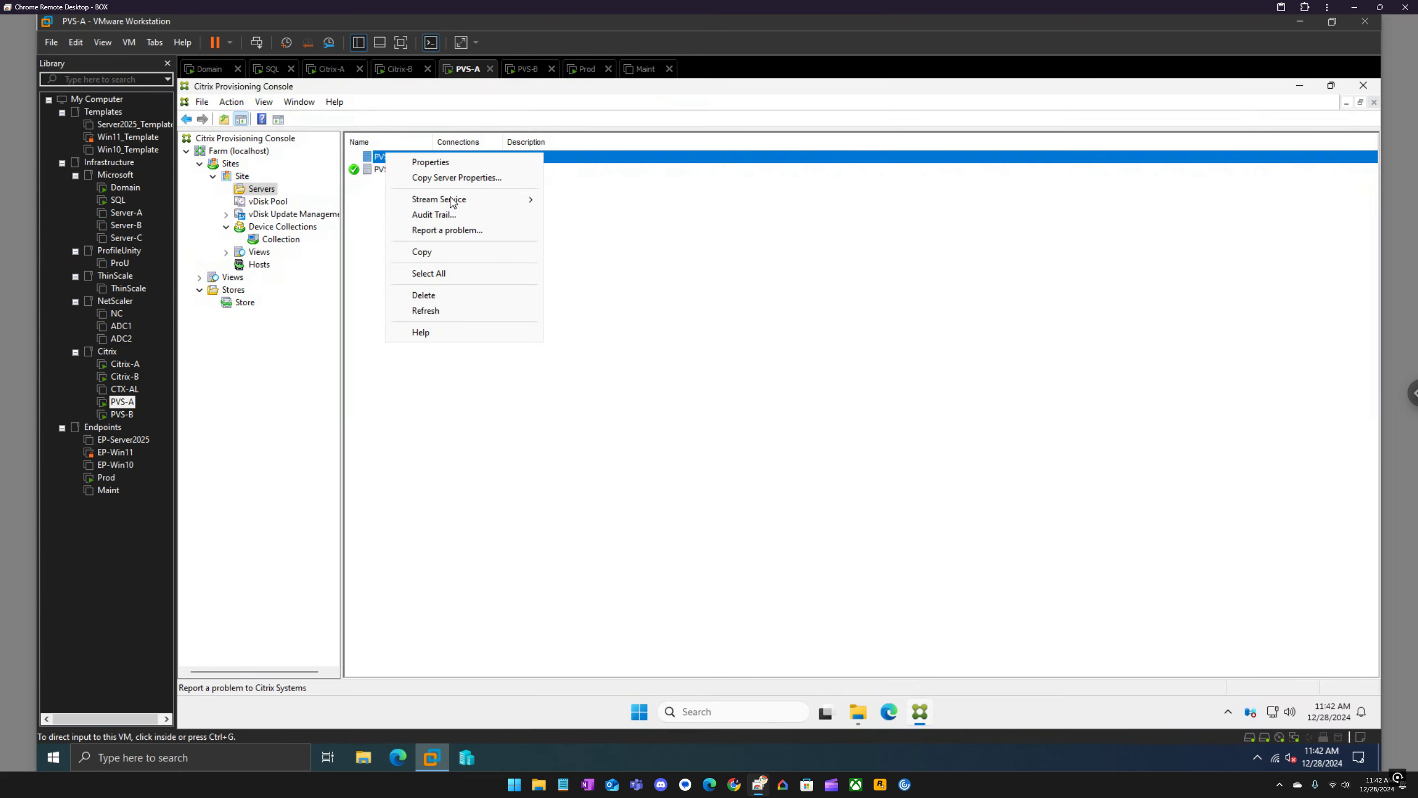
pyautogui.moveTo(452, 202)
pyautogui.click(577, 200)
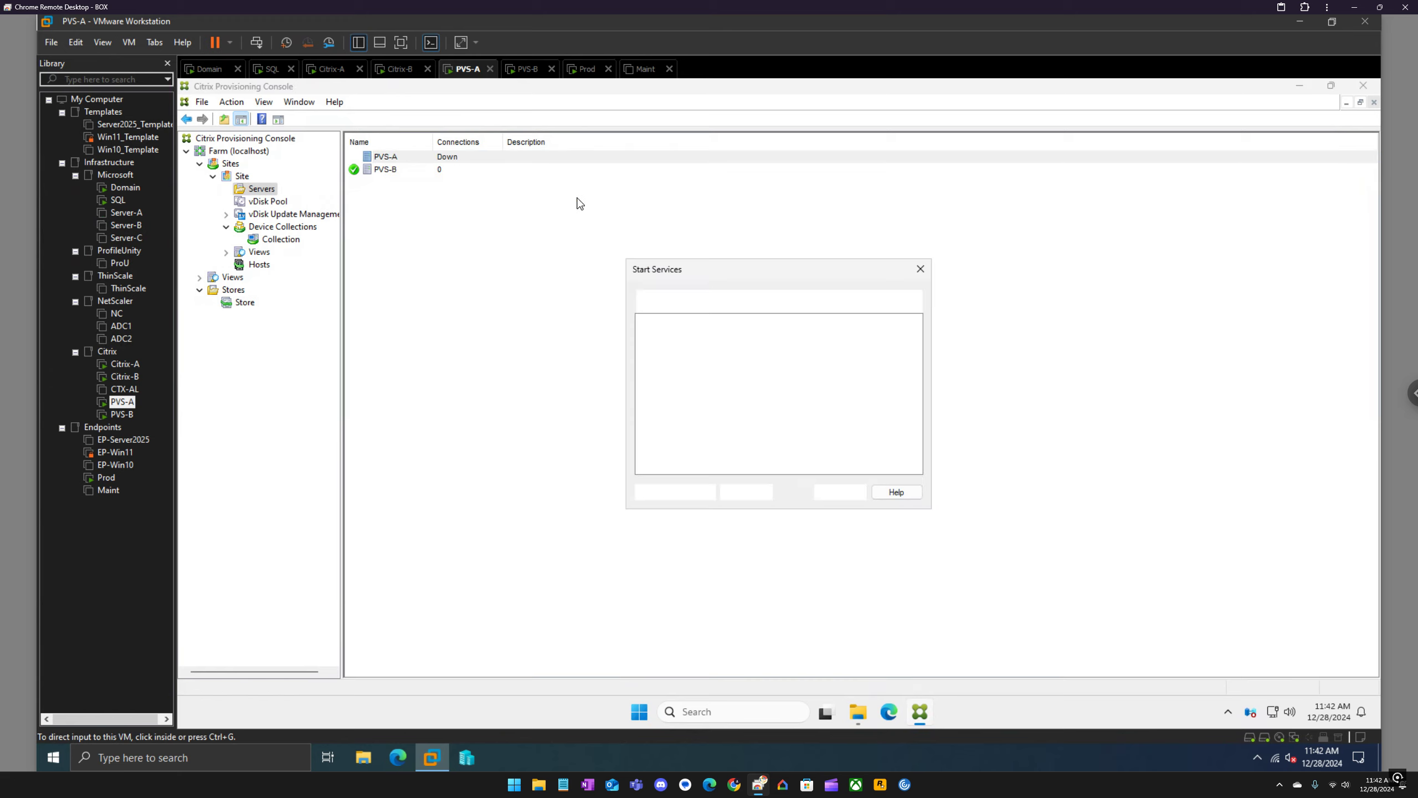
pyautogui.click(698, 493)
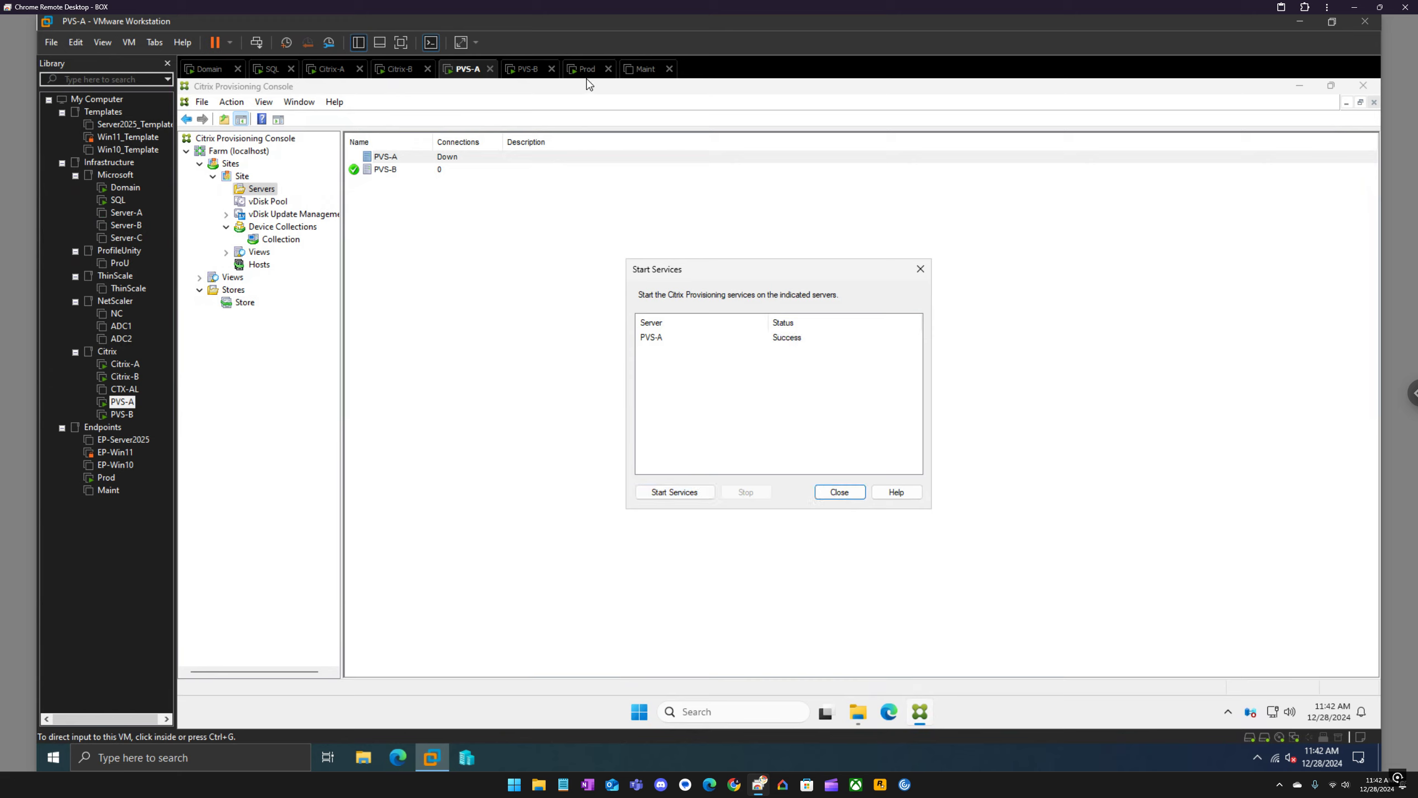
pyautogui.click(838, 493)
pyautogui.click(840, 493)
# Step: Restart the guest of the Prod virtual machine
pyautogui.click(584, 70)
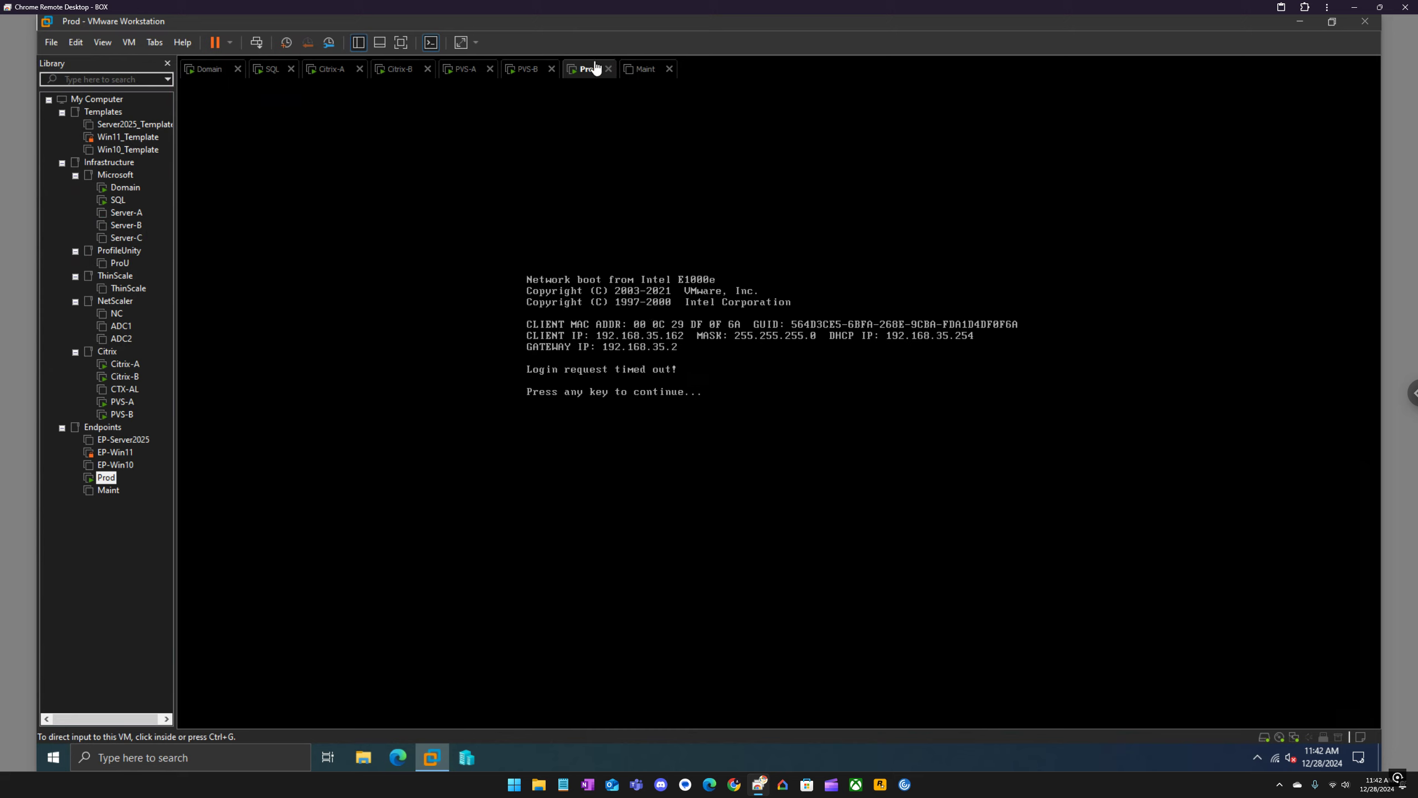
pyautogui.rightClick(588, 68)
pyautogui.moveTo(626, 103)
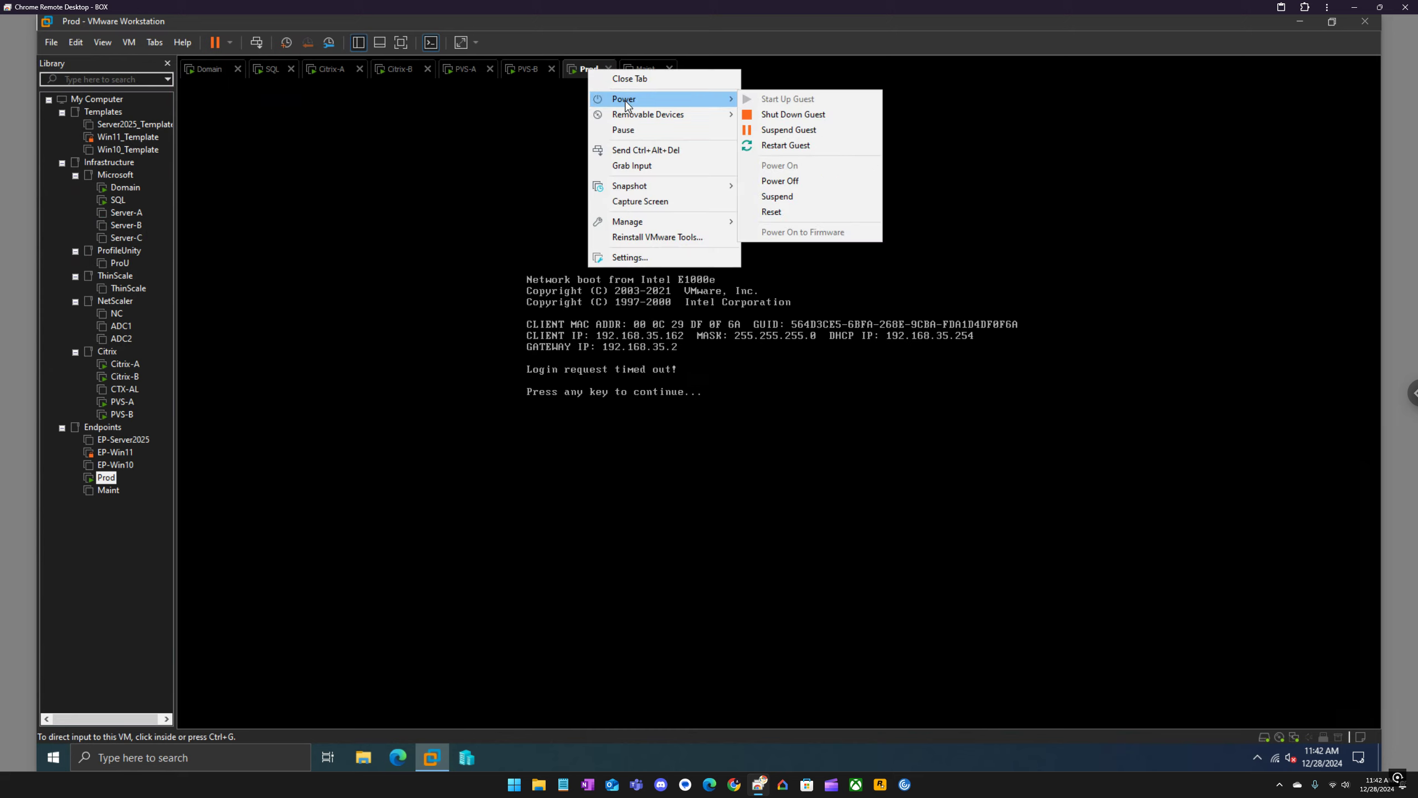
pyautogui.click(785, 144)
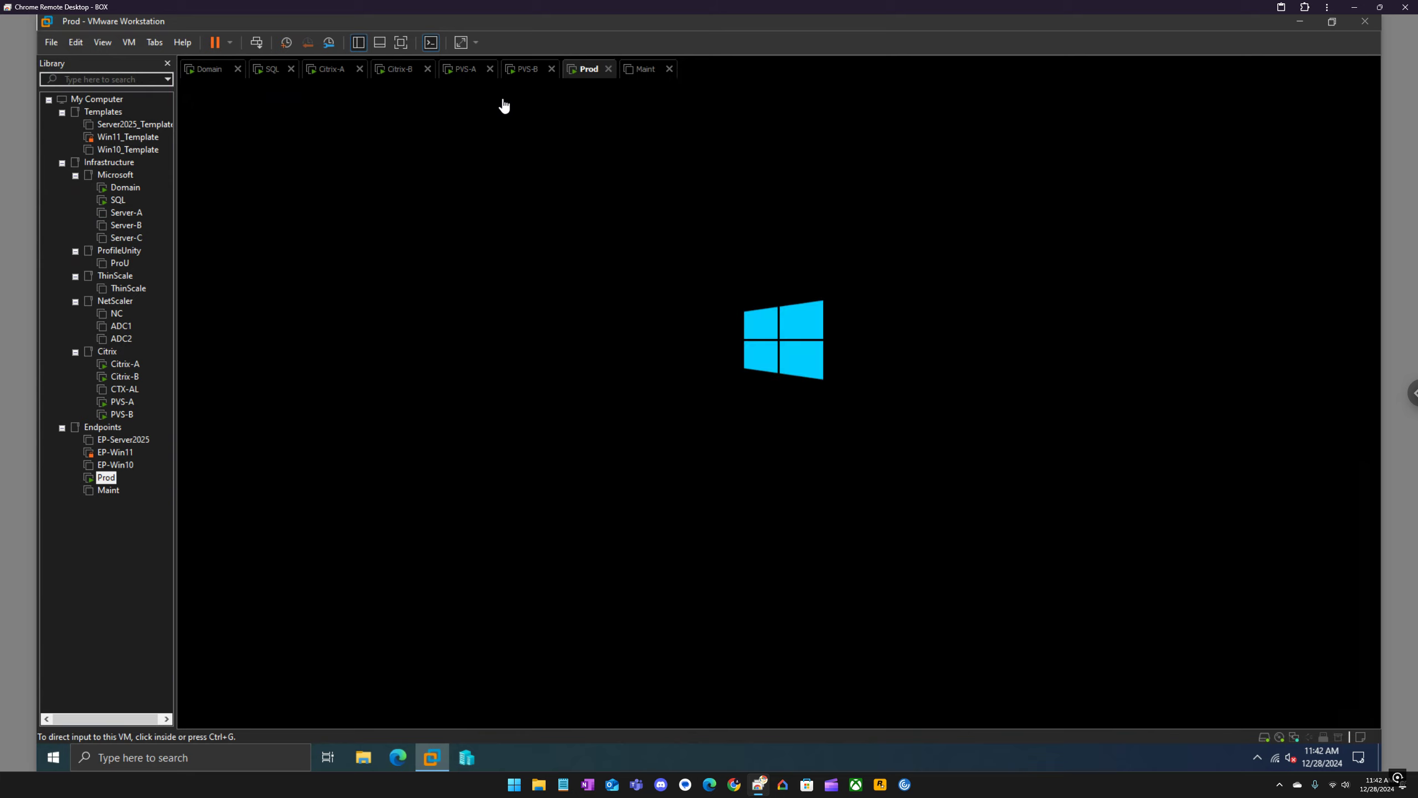
# Step: Refresh the site's Servers list on PVS-A and check the status and connections of both servers
pyautogui.click(466, 70)
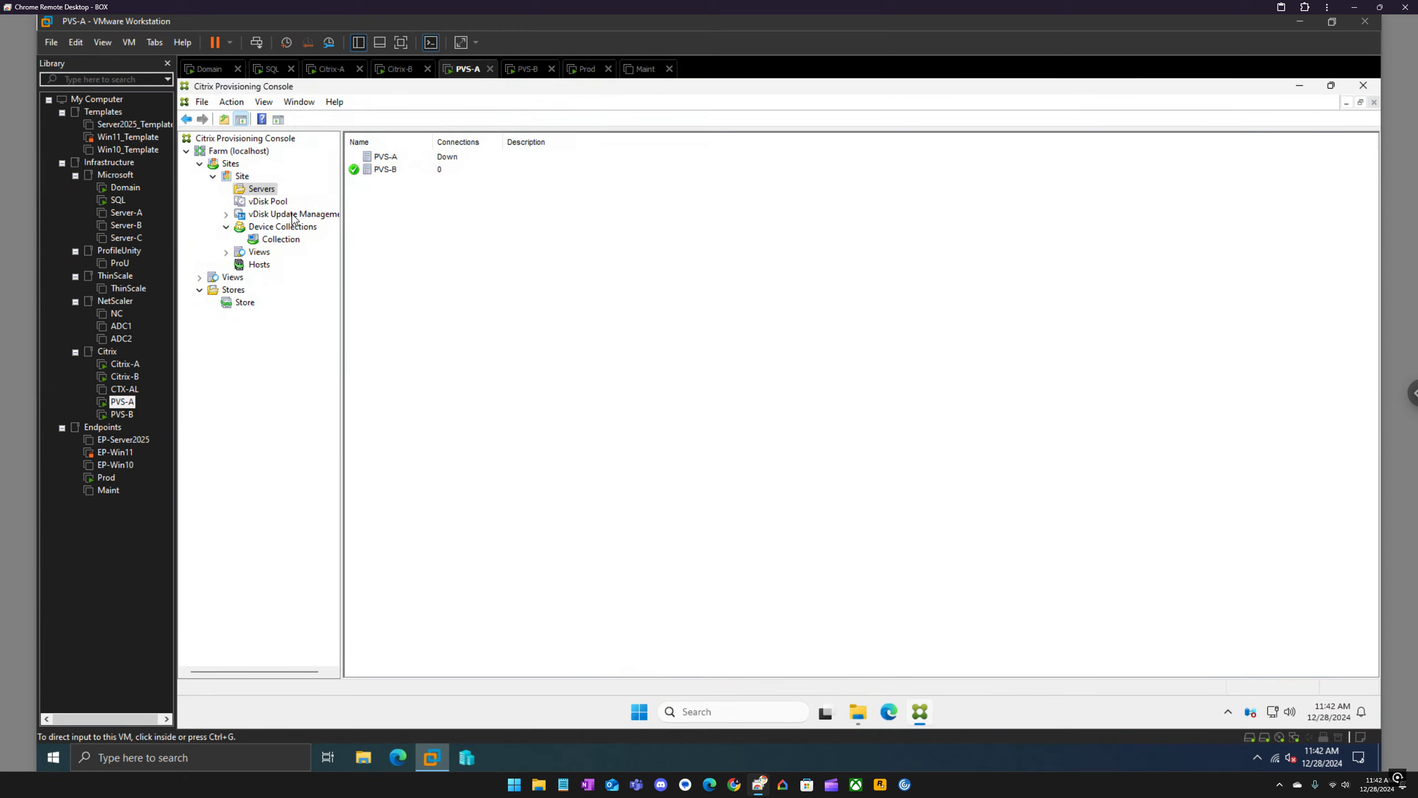
pyautogui.rightClick(271, 191)
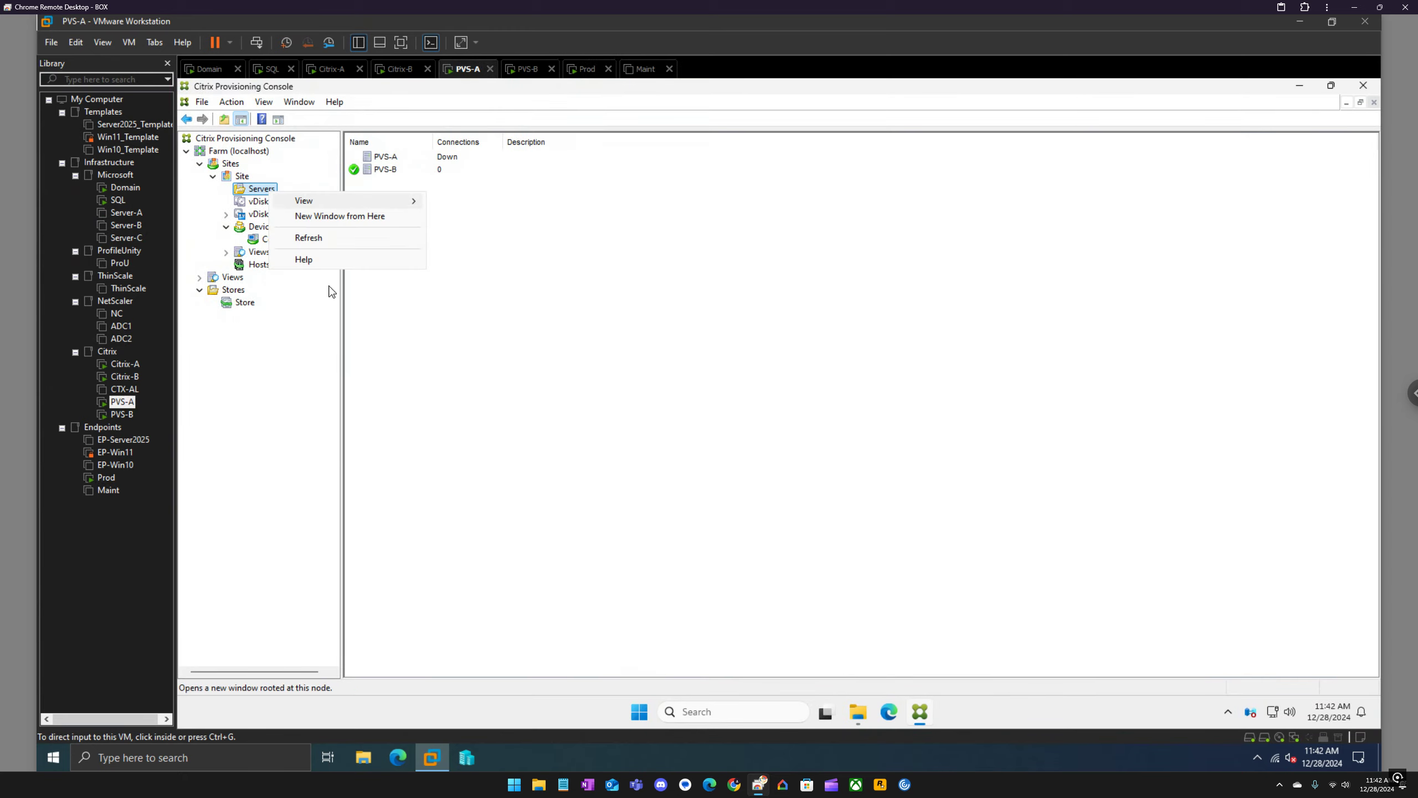
pyautogui.click(321, 241)
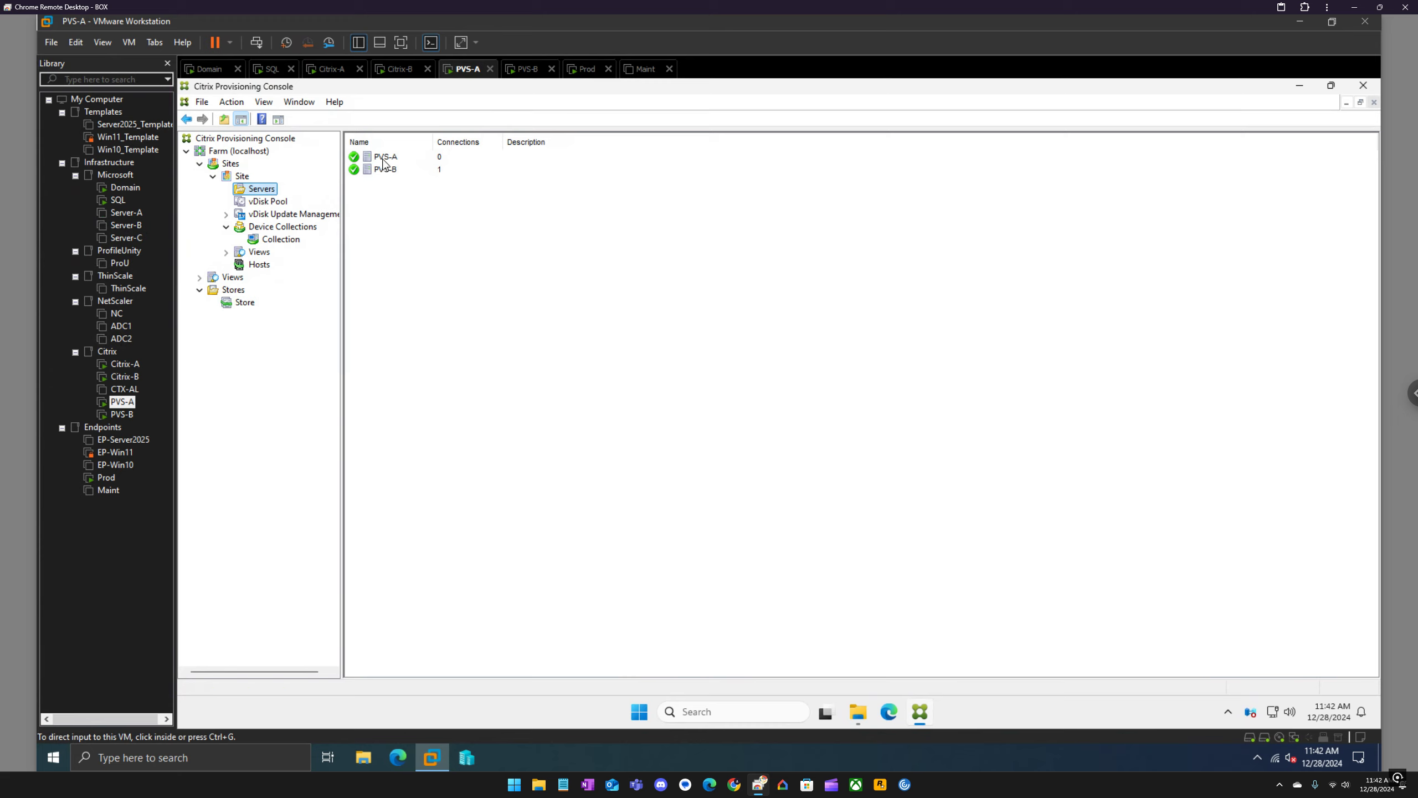
pyautogui.click(383, 159)
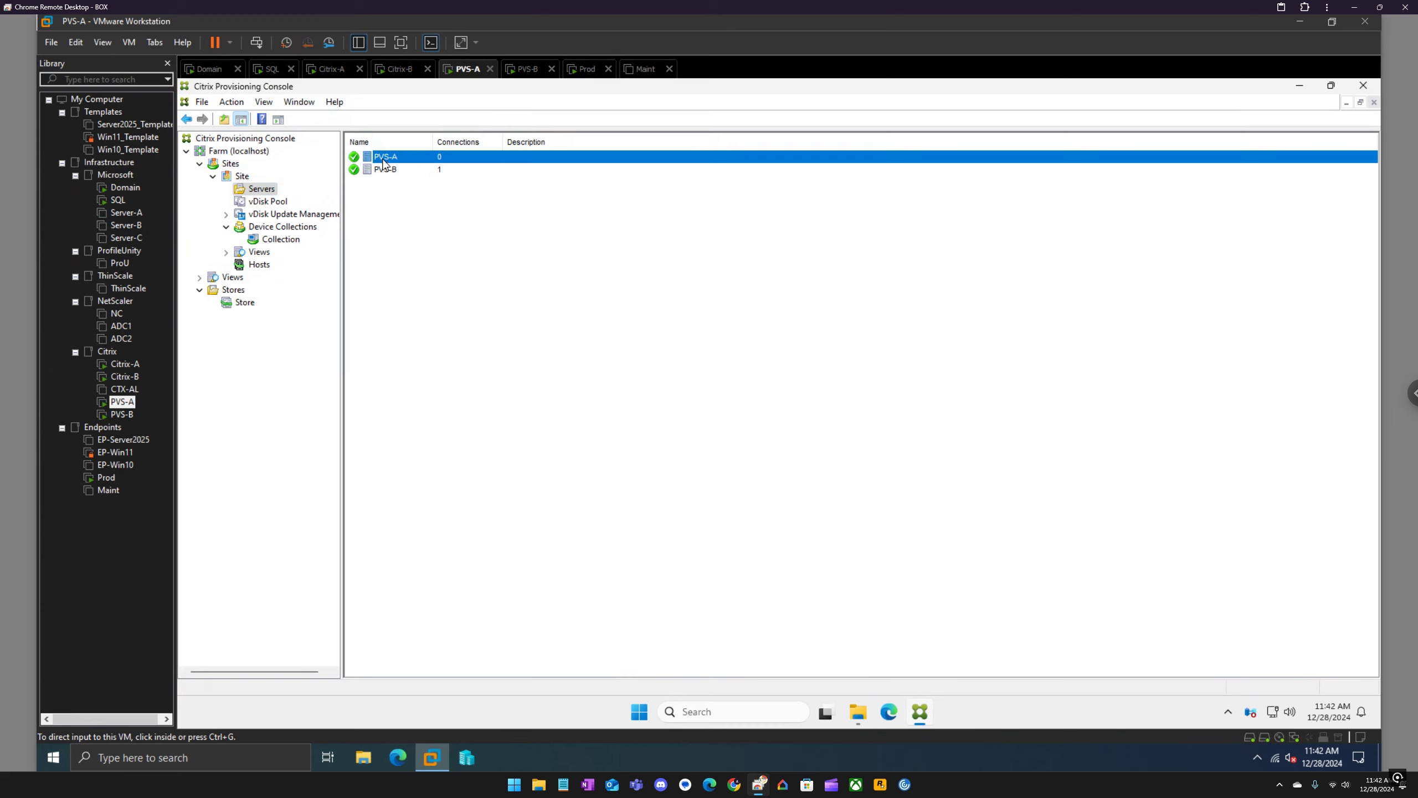
pyautogui.rightClick(384, 160)
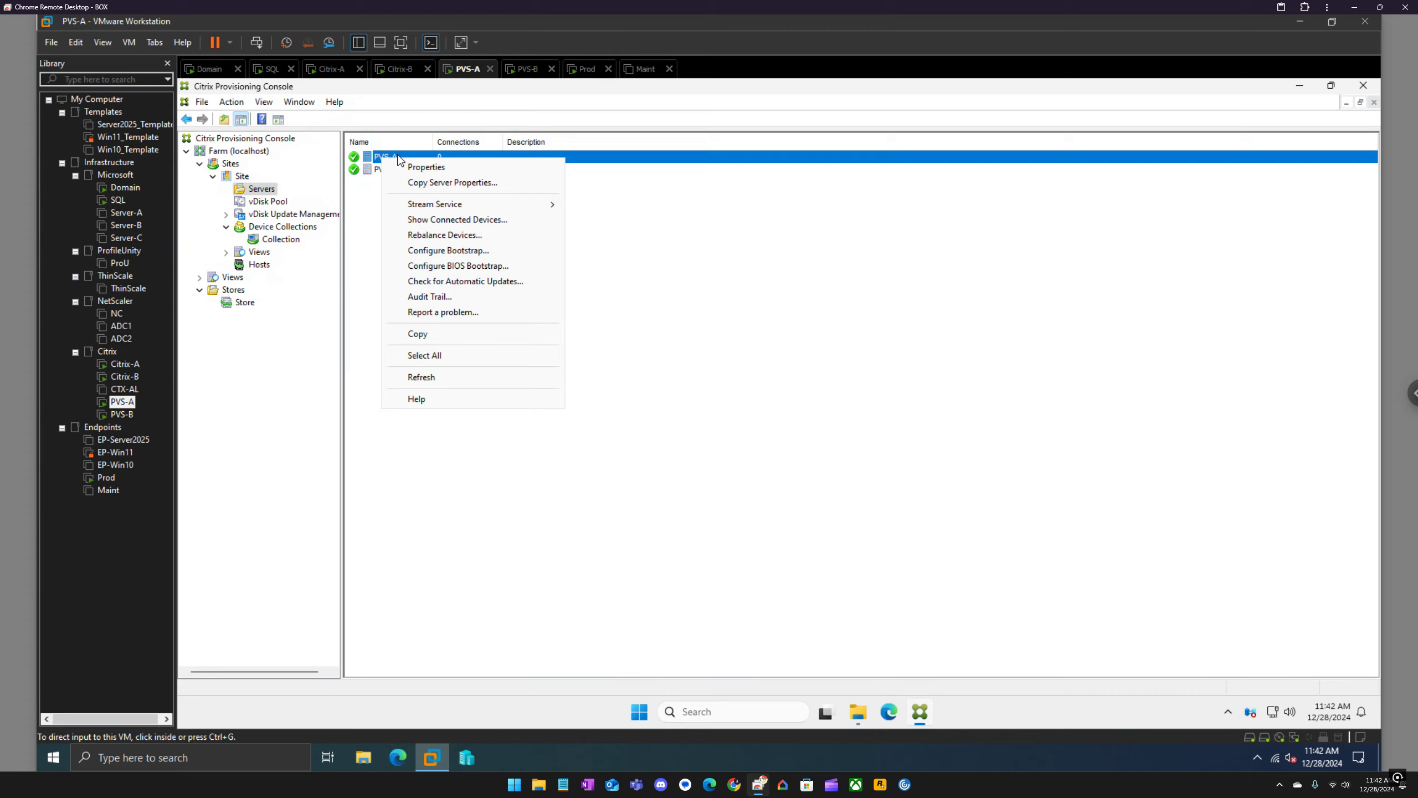
pyautogui.click(374, 209)
# Step: View the Prod virtual machine's boot screen and check which provisioning server and vDisk it uses
pyautogui.click(529, 69)
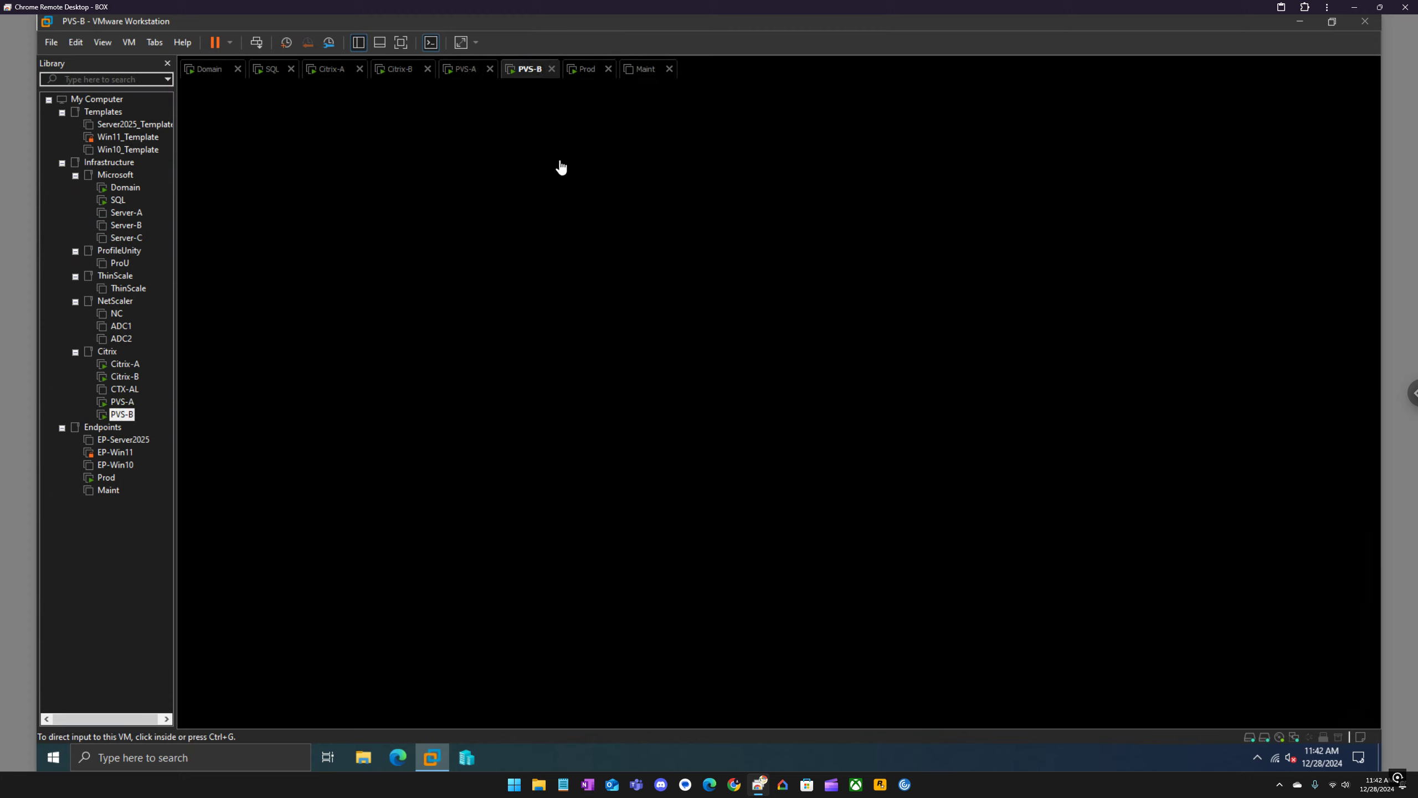
pyautogui.click(586, 69)
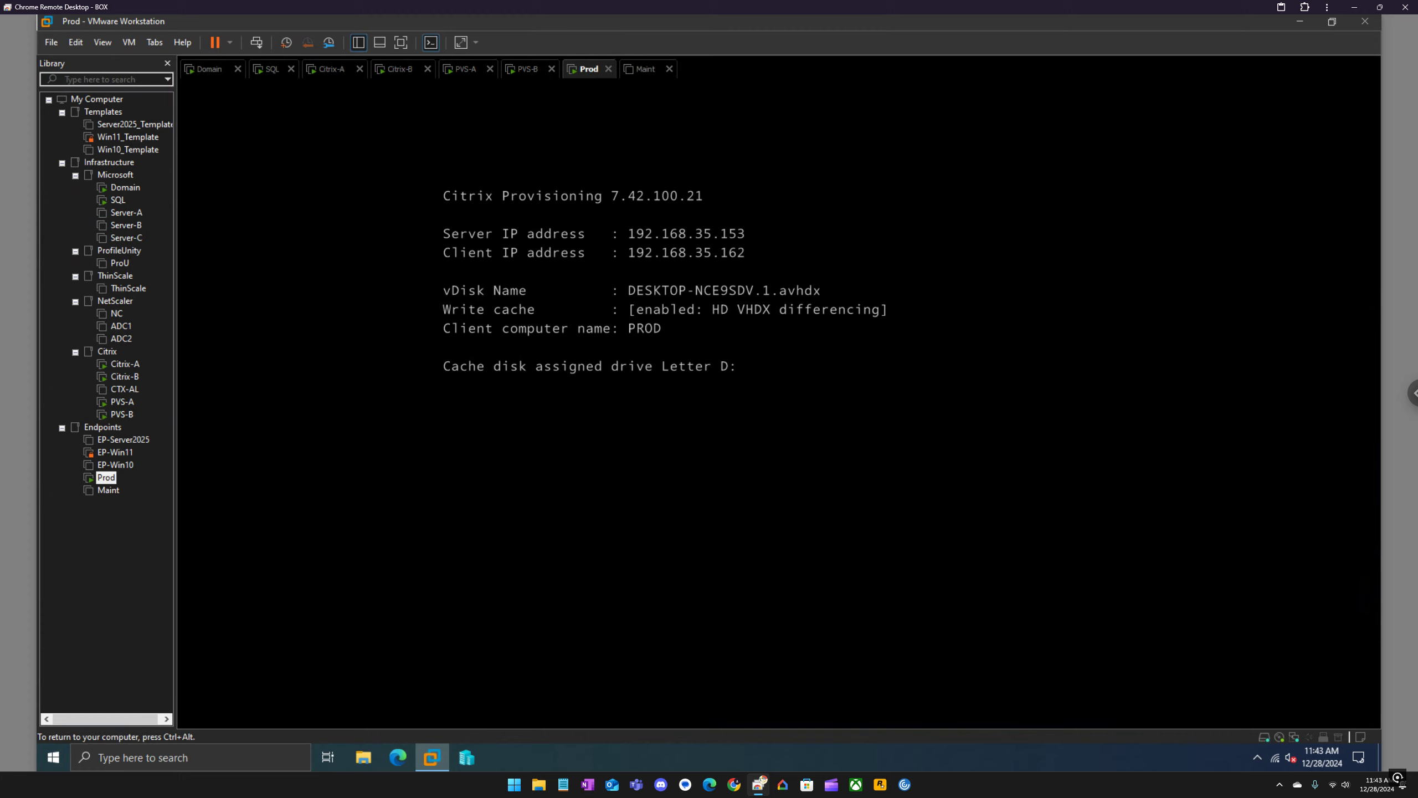
pyautogui.hotkey('ctrl', 'alt')
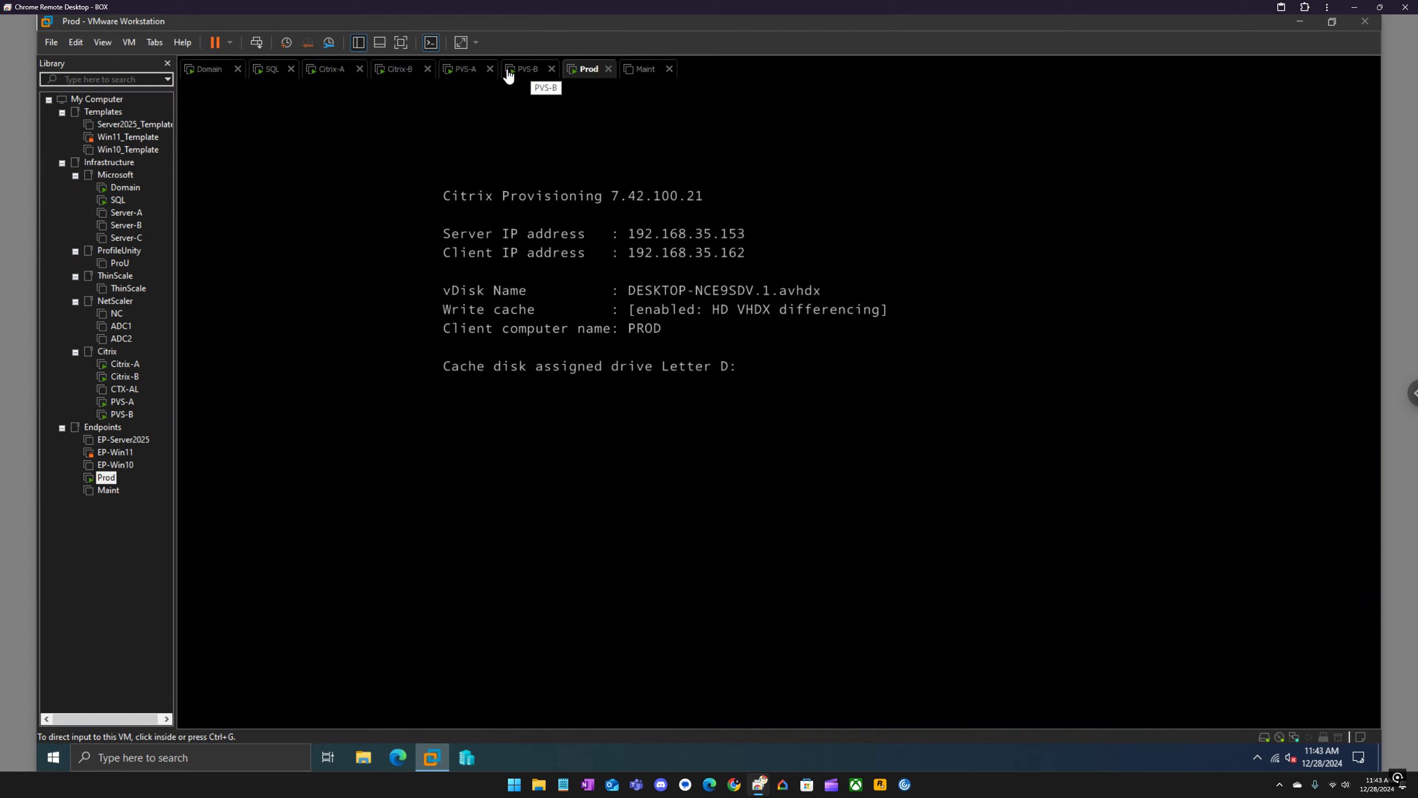
# Step: Switch to the PVS-B virtual machine and show its live console view
pyautogui.click(524, 71)
pyautogui.click(426, 47)
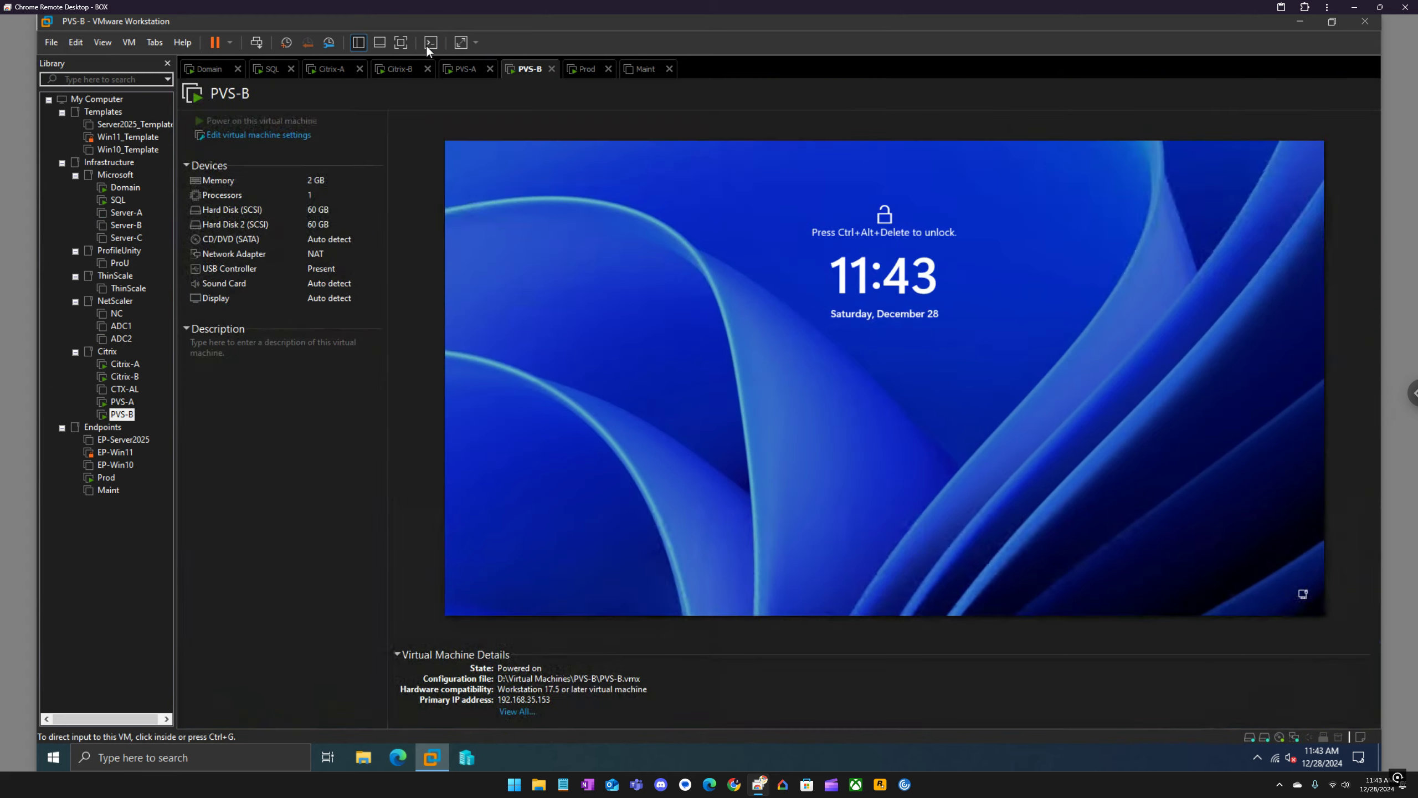
pyautogui.click(430, 44)
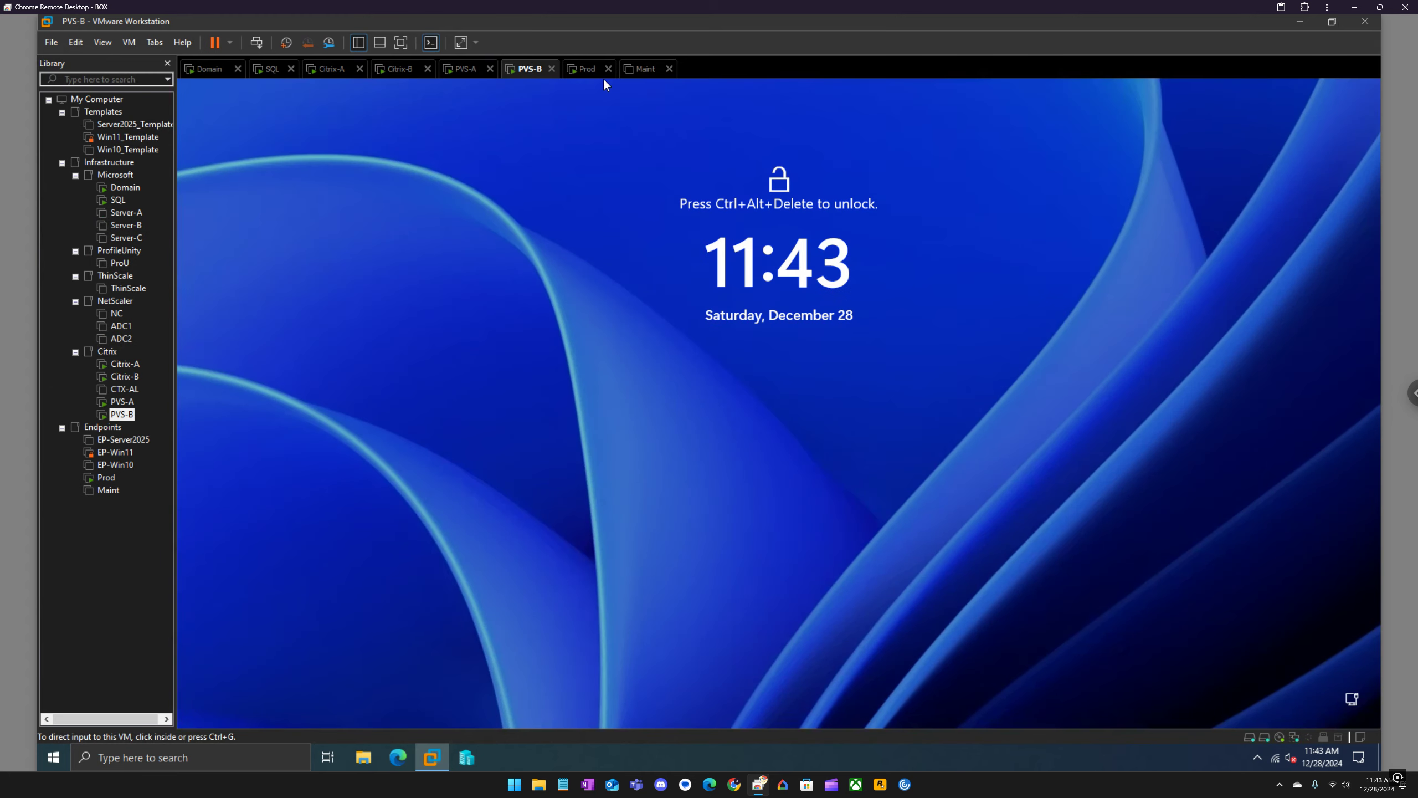
# Step: Return to the Prod virtual machine, unlock its sign-in screen and sign in by entering the admin account password
pyautogui.click(591, 70)
pyautogui.click(619, 214)
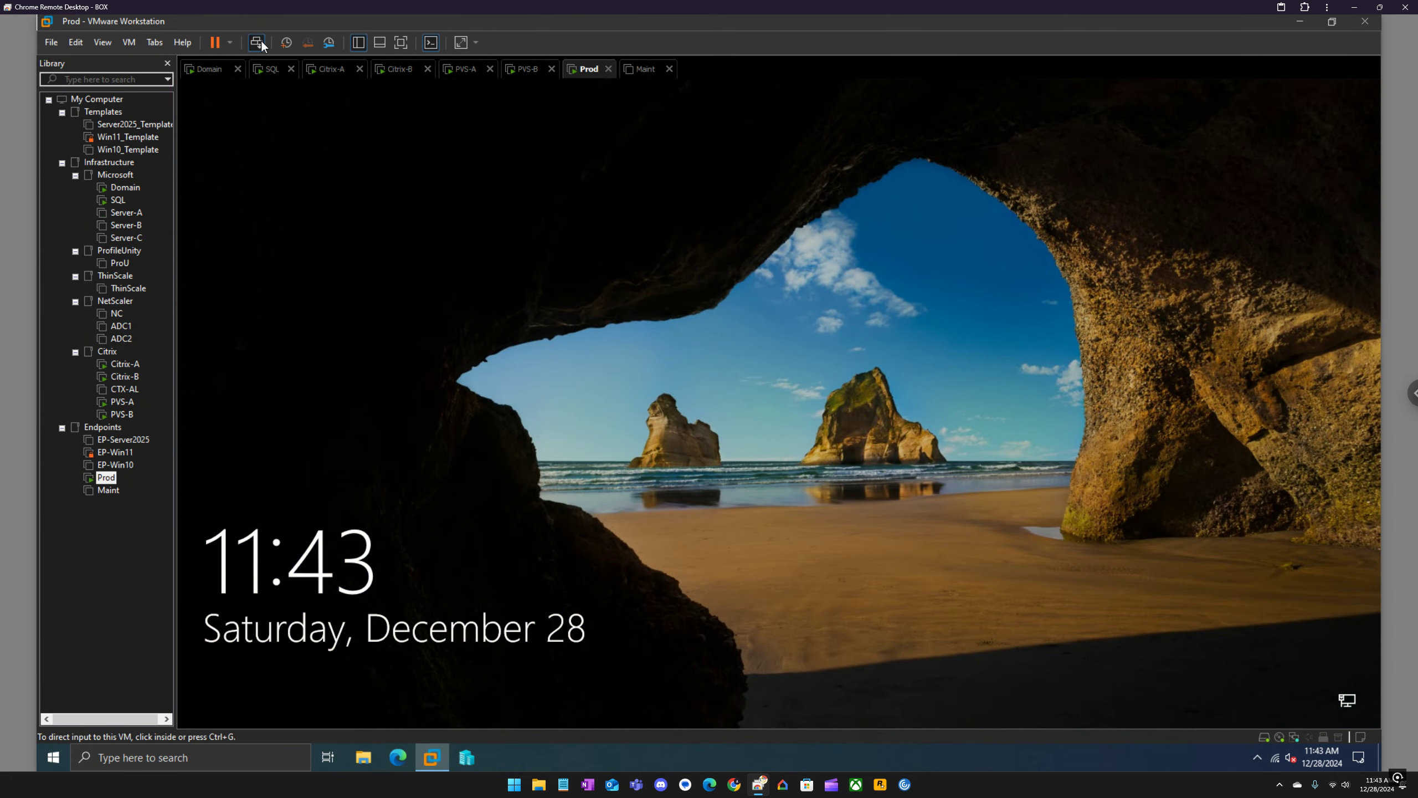
pyautogui.click(260, 42)
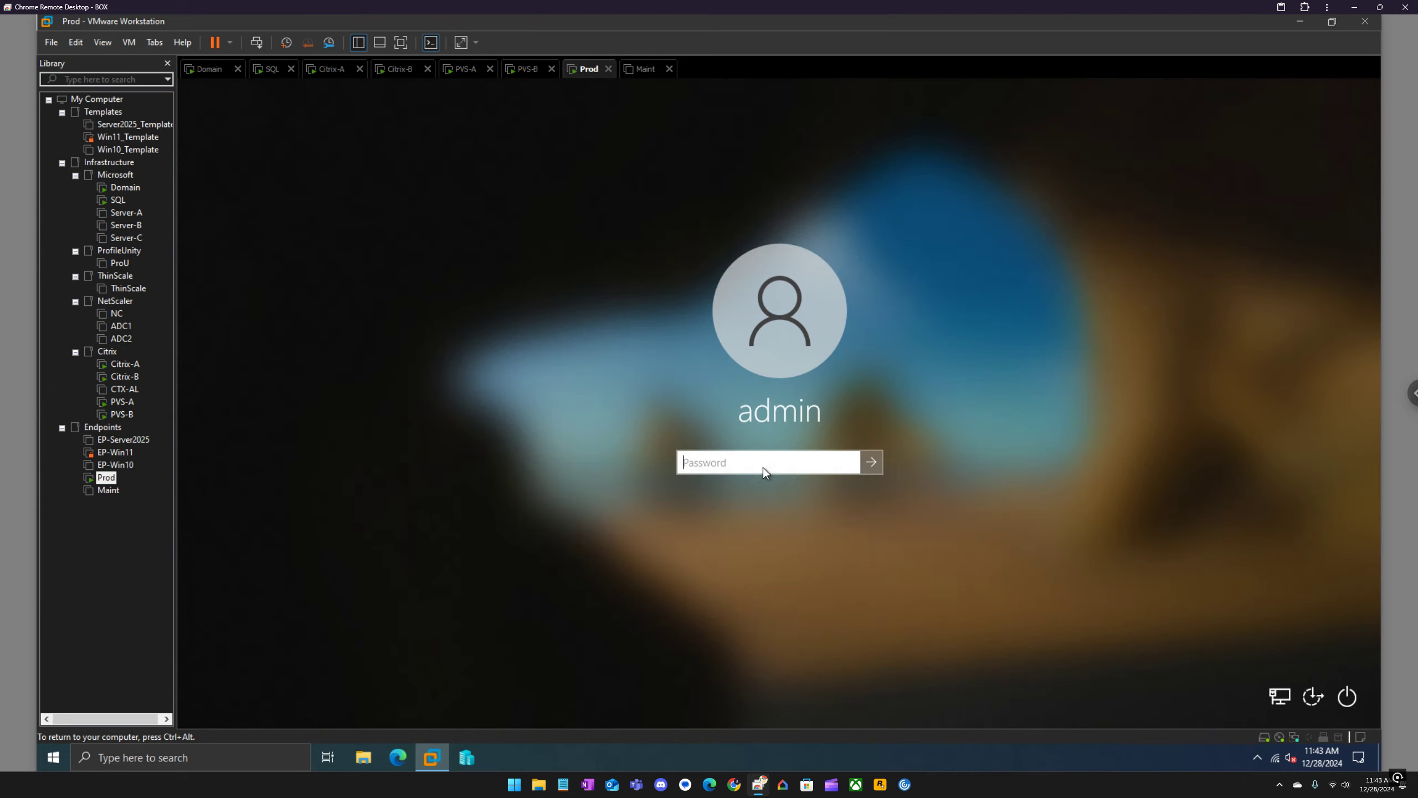
pyautogui.write('•••••••••')
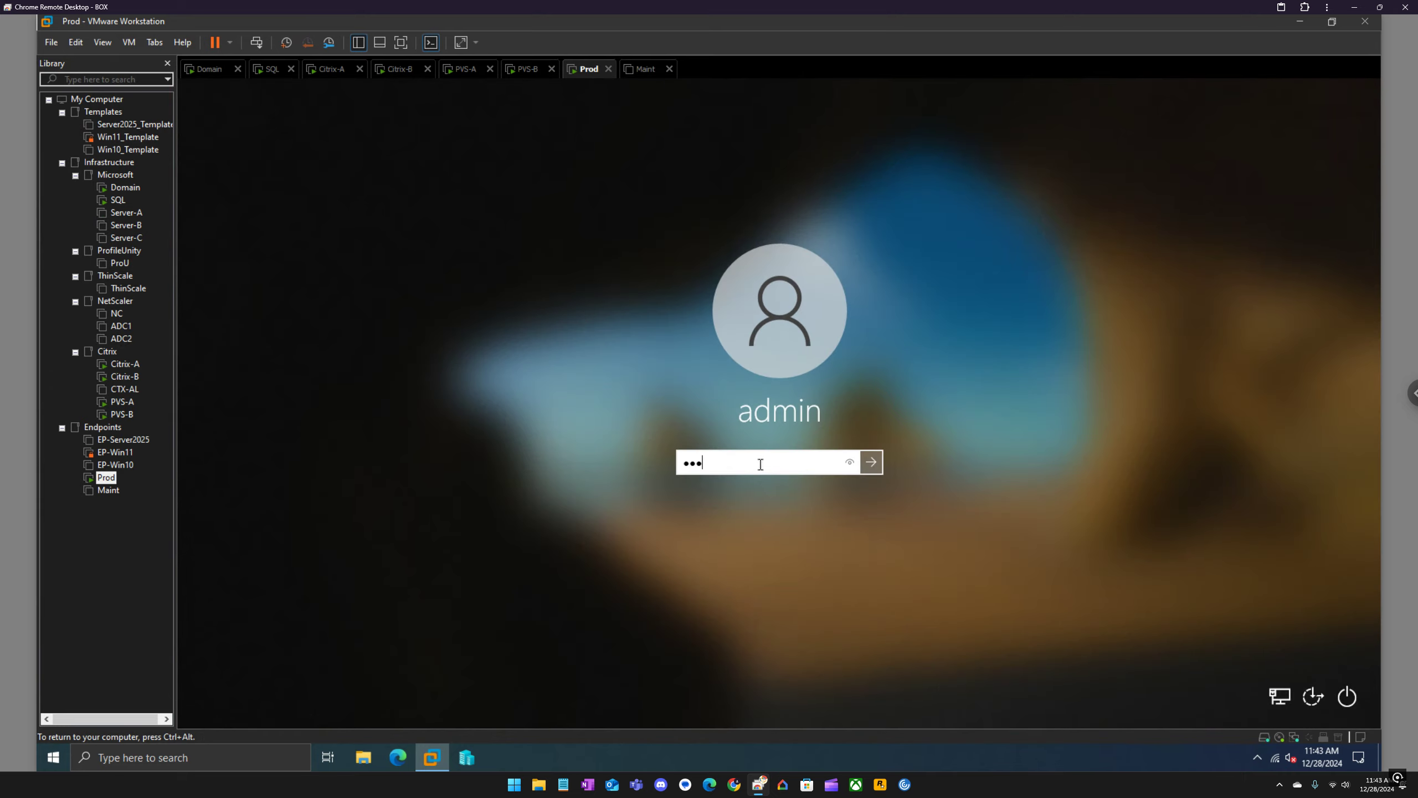
pyautogui.press('Return')
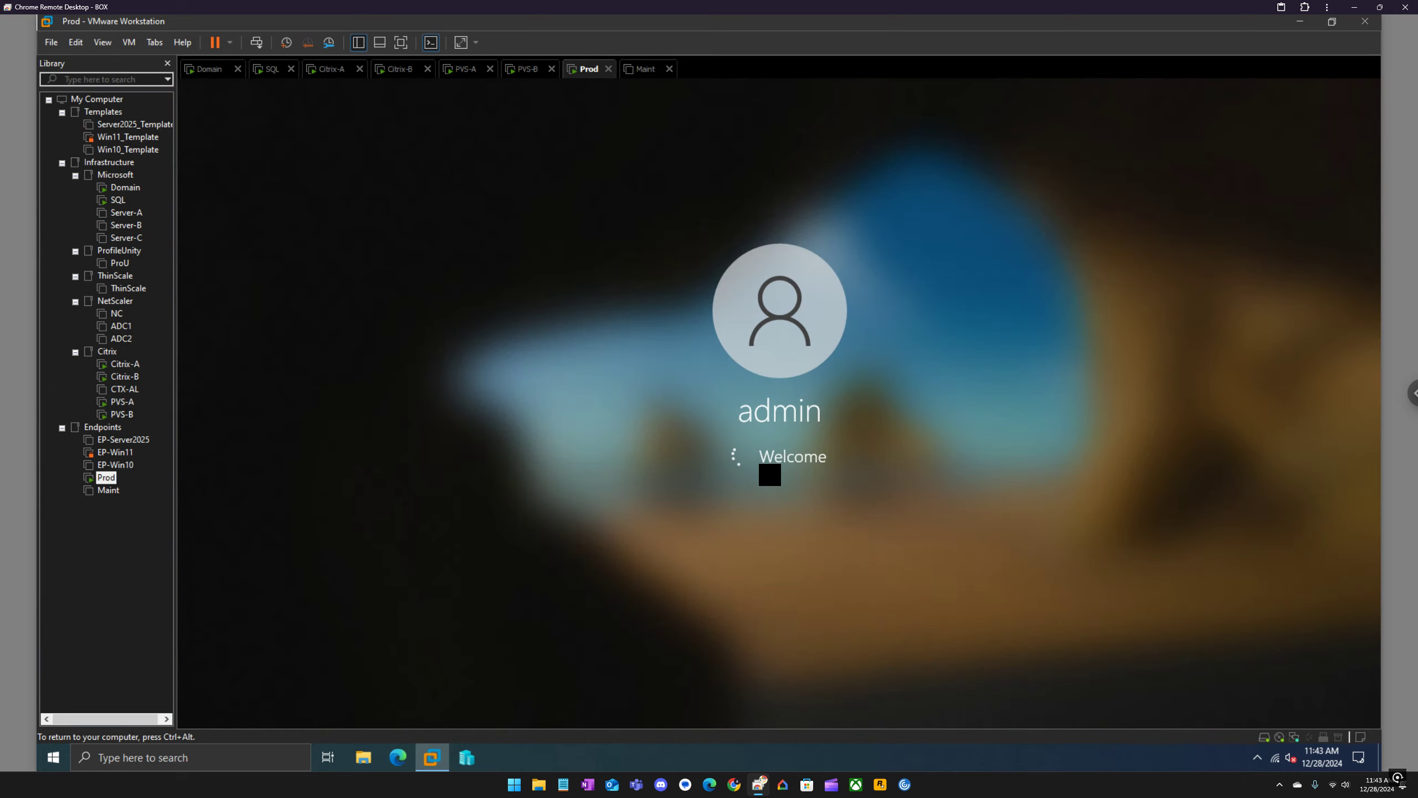
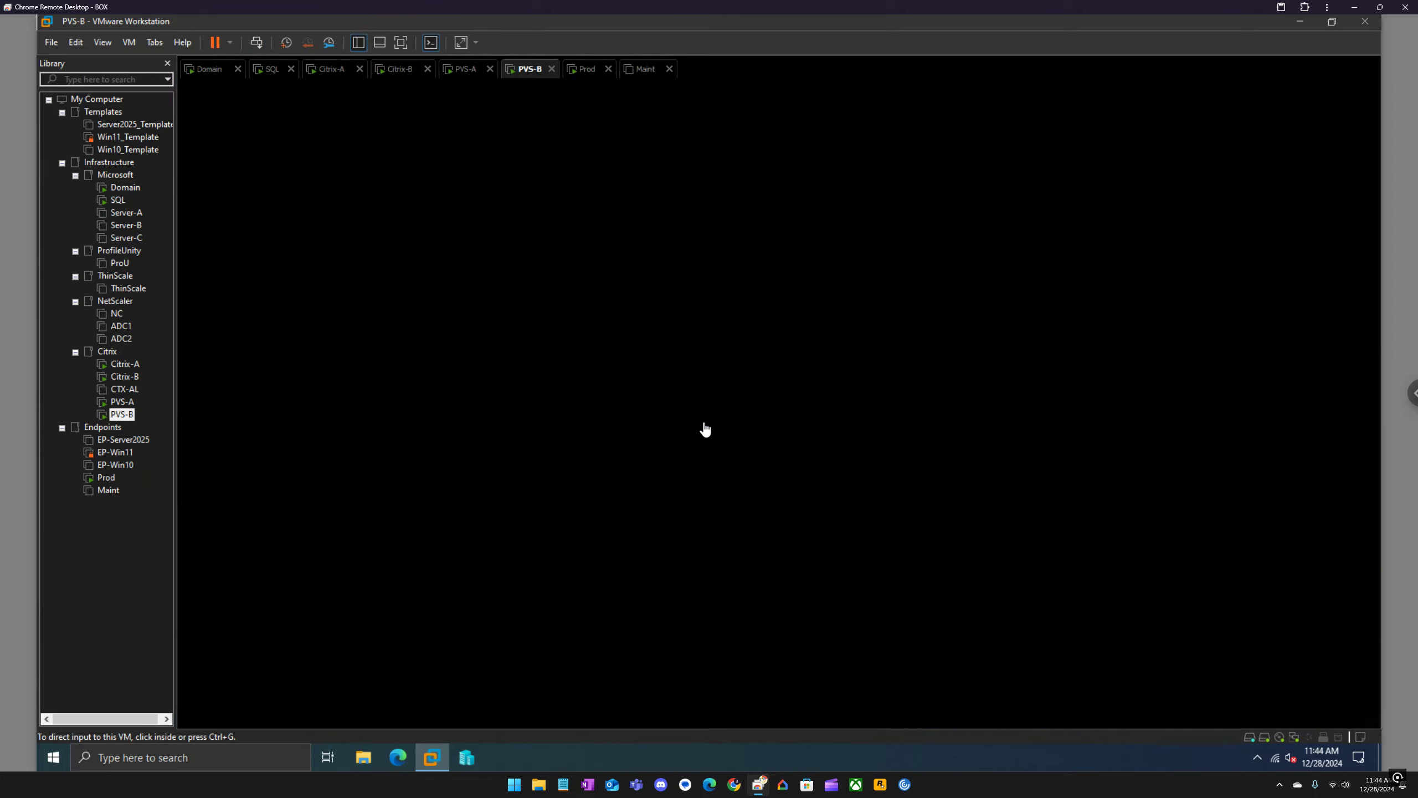
# Step: Sign in to the PVS-B server by entering the Citrix administrator account's password
pyautogui.click(704, 429)
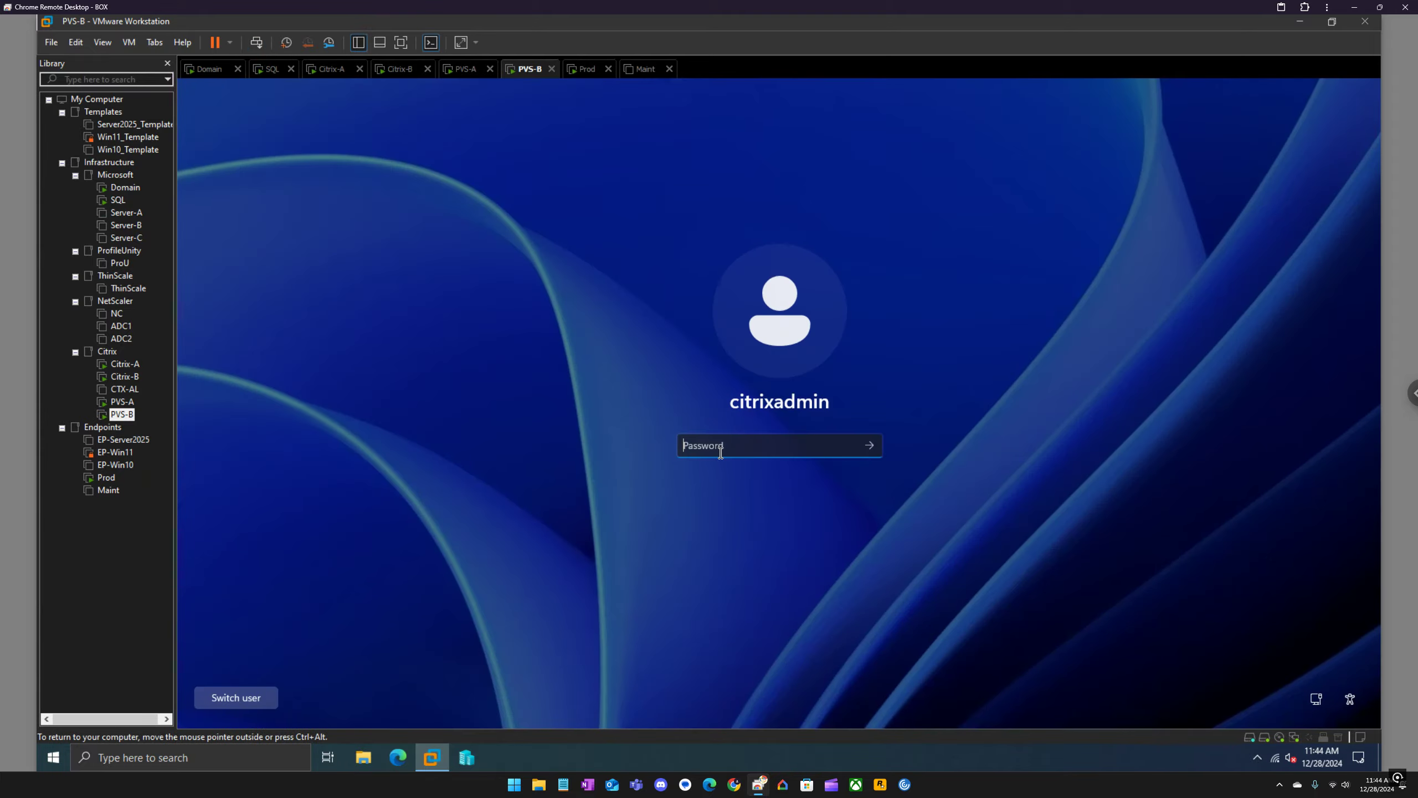
pyautogui.write('•••••••••')
pyautogui.press('Return')
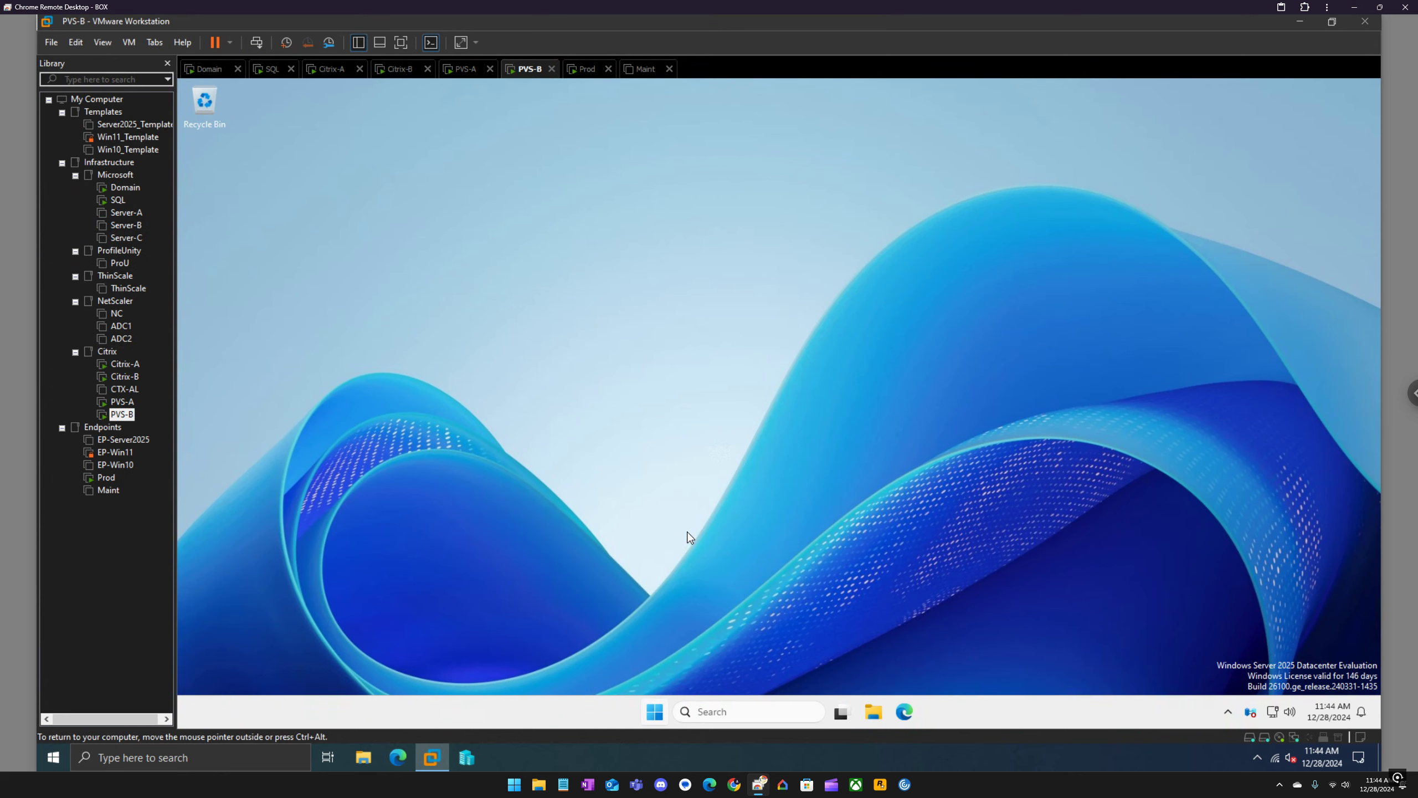
# Step: Start the Citrix Provisioning Configuration Wizard on PVS-B, keep DHCP on another computer, and select the Citrix Provisioning PXE service on this computer
pyautogui.press('super')
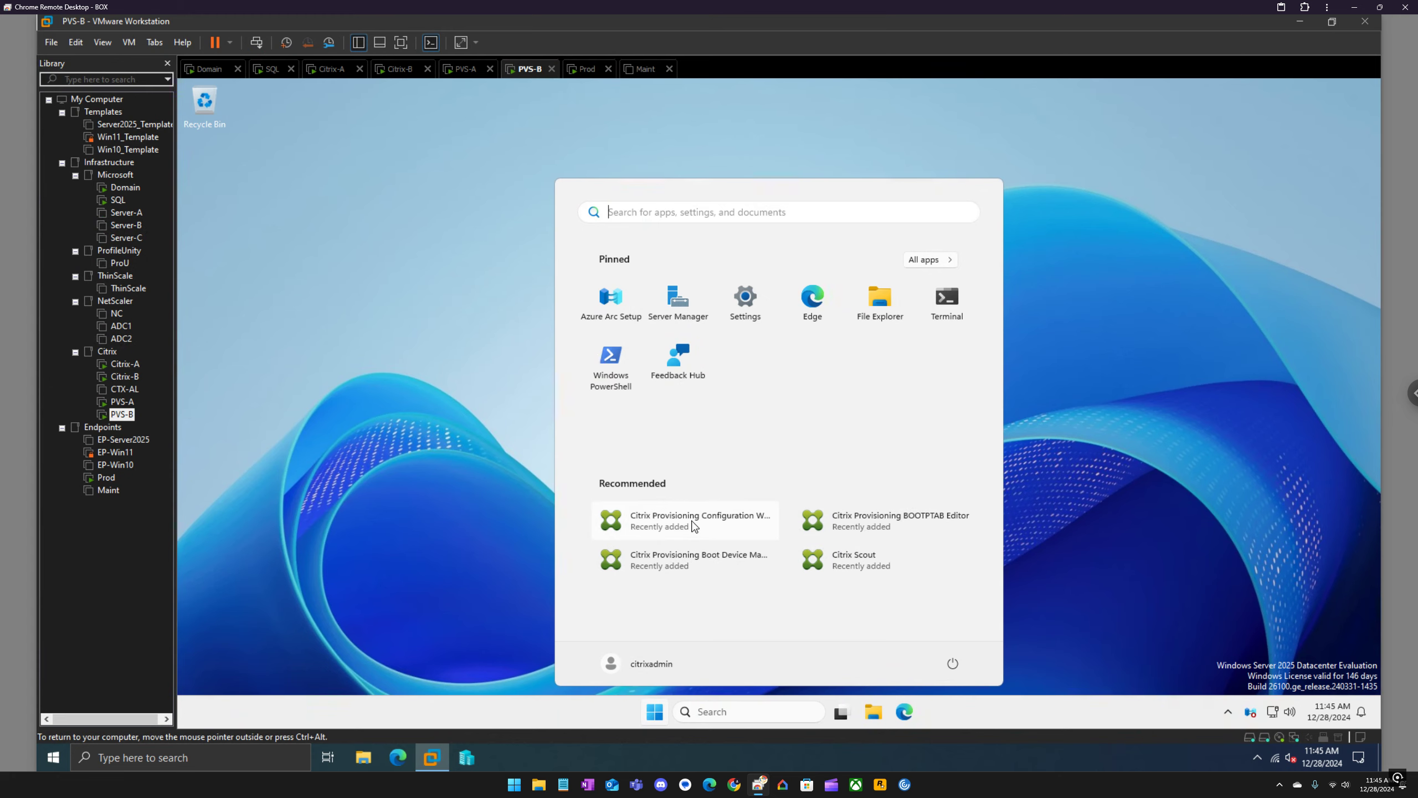
pyautogui.click(692, 525)
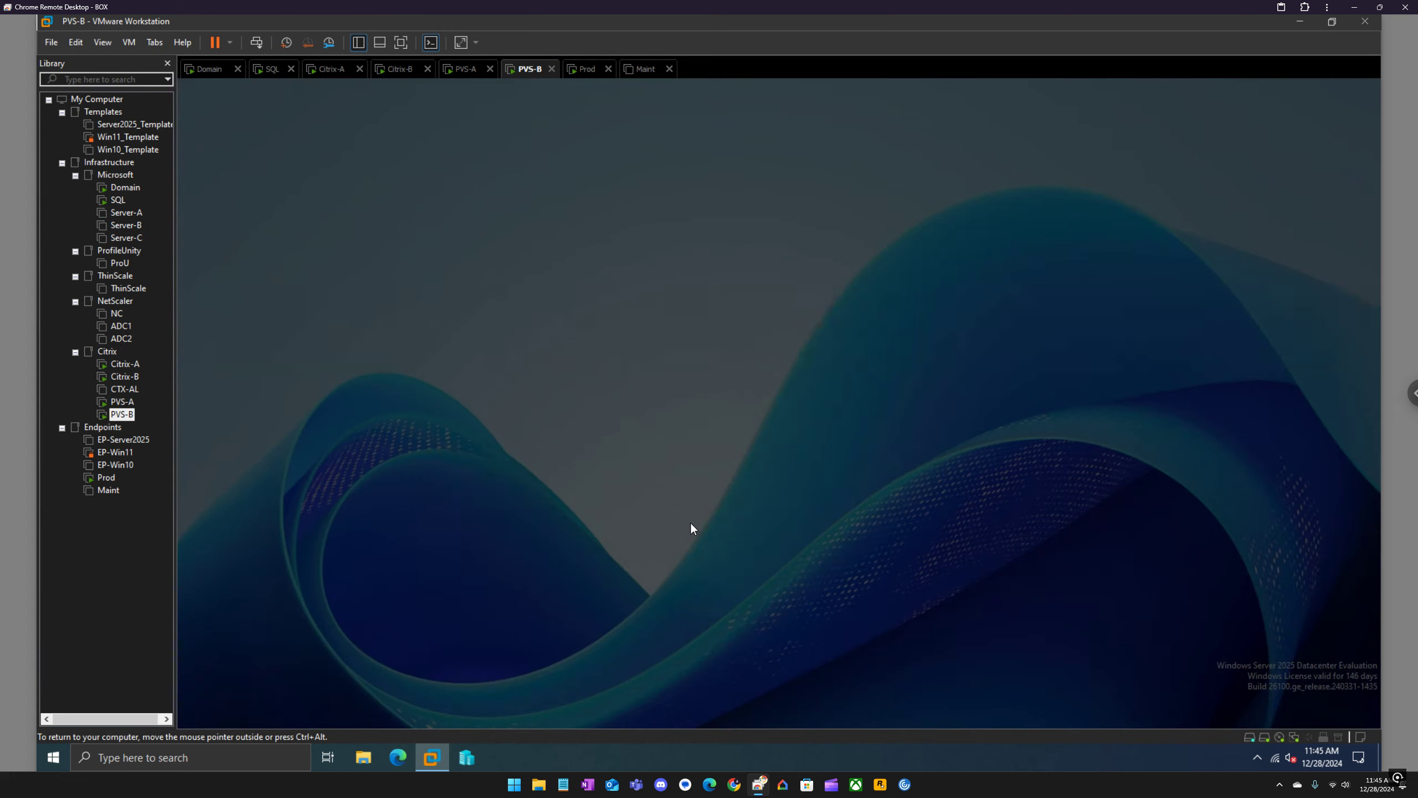
pyautogui.click(693, 516)
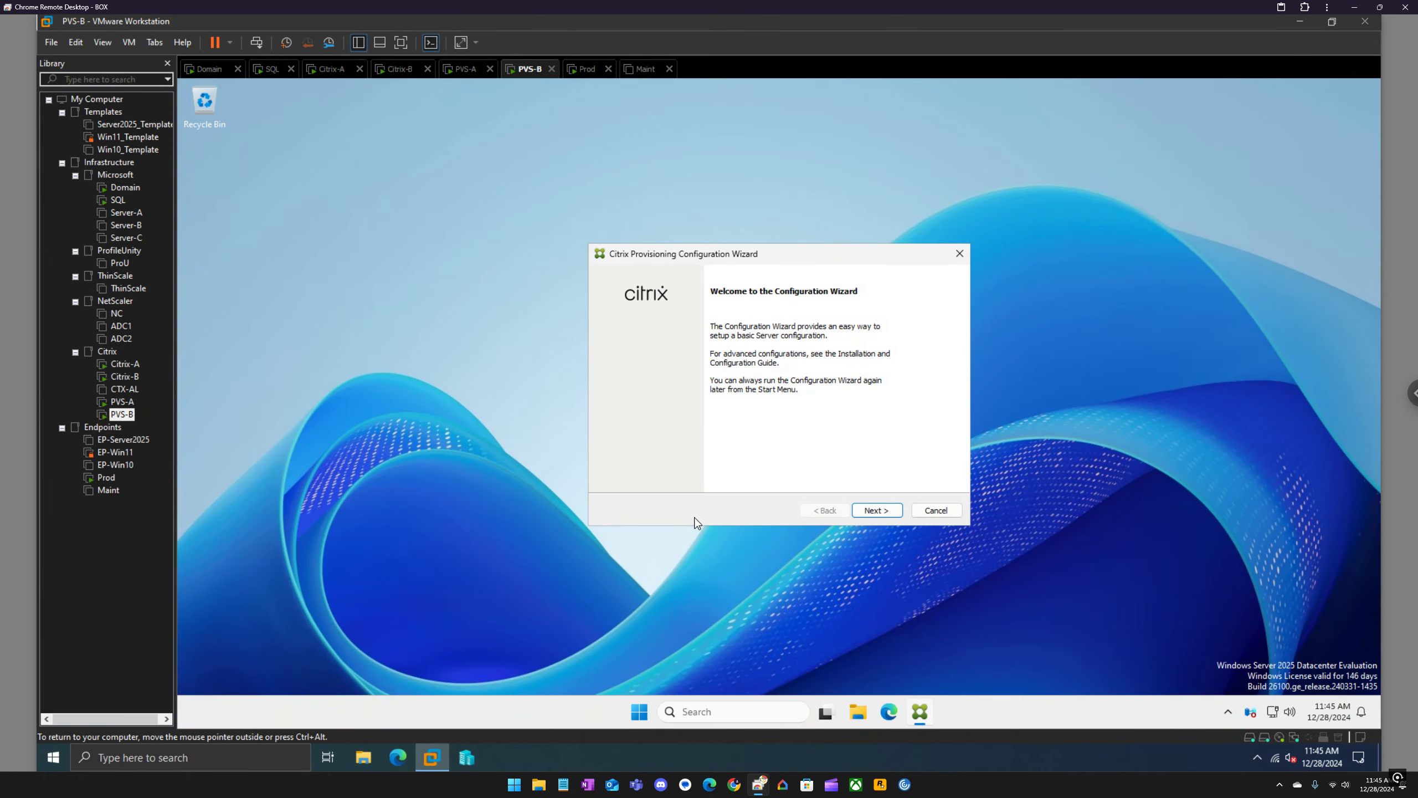
pyautogui.click(878, 510)
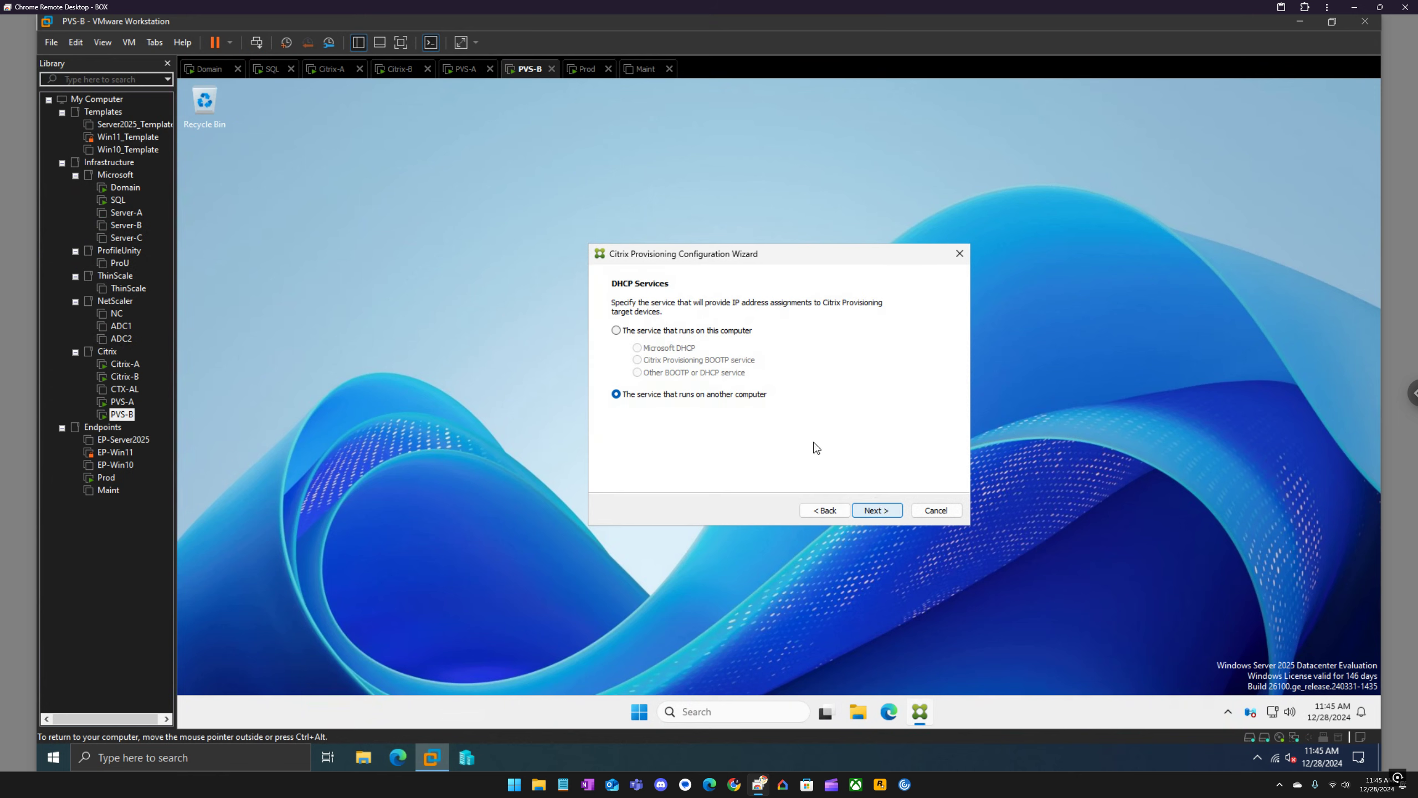
pyautogui.click(888, 511)
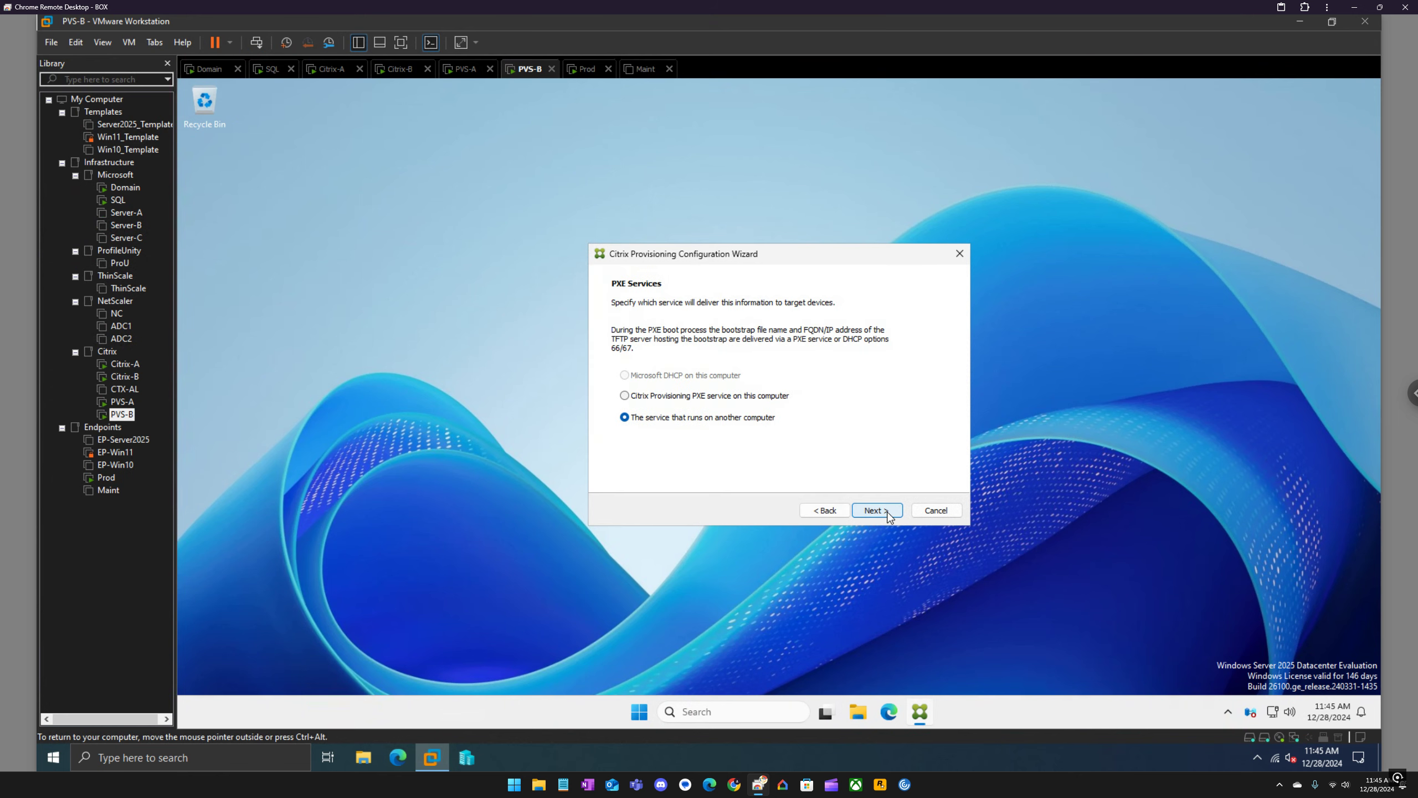
pyautogui.click(725, 400)
pyautogui.click(877, 510)
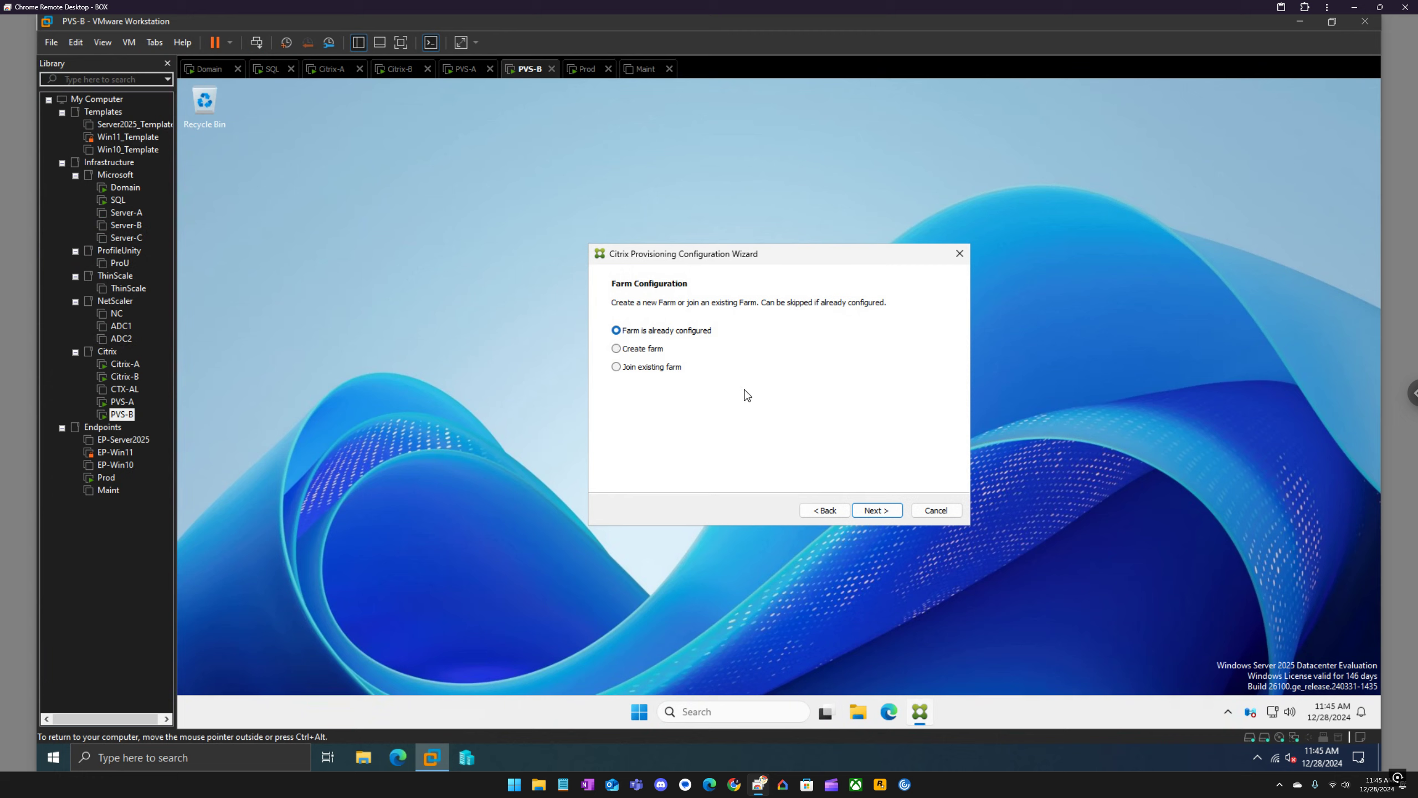
# Step: Keep the already configured farm with Active Directory Integrated database authentication, choose Do not join, and accept license server Citrix-A
pyautogui.click(875, 511)
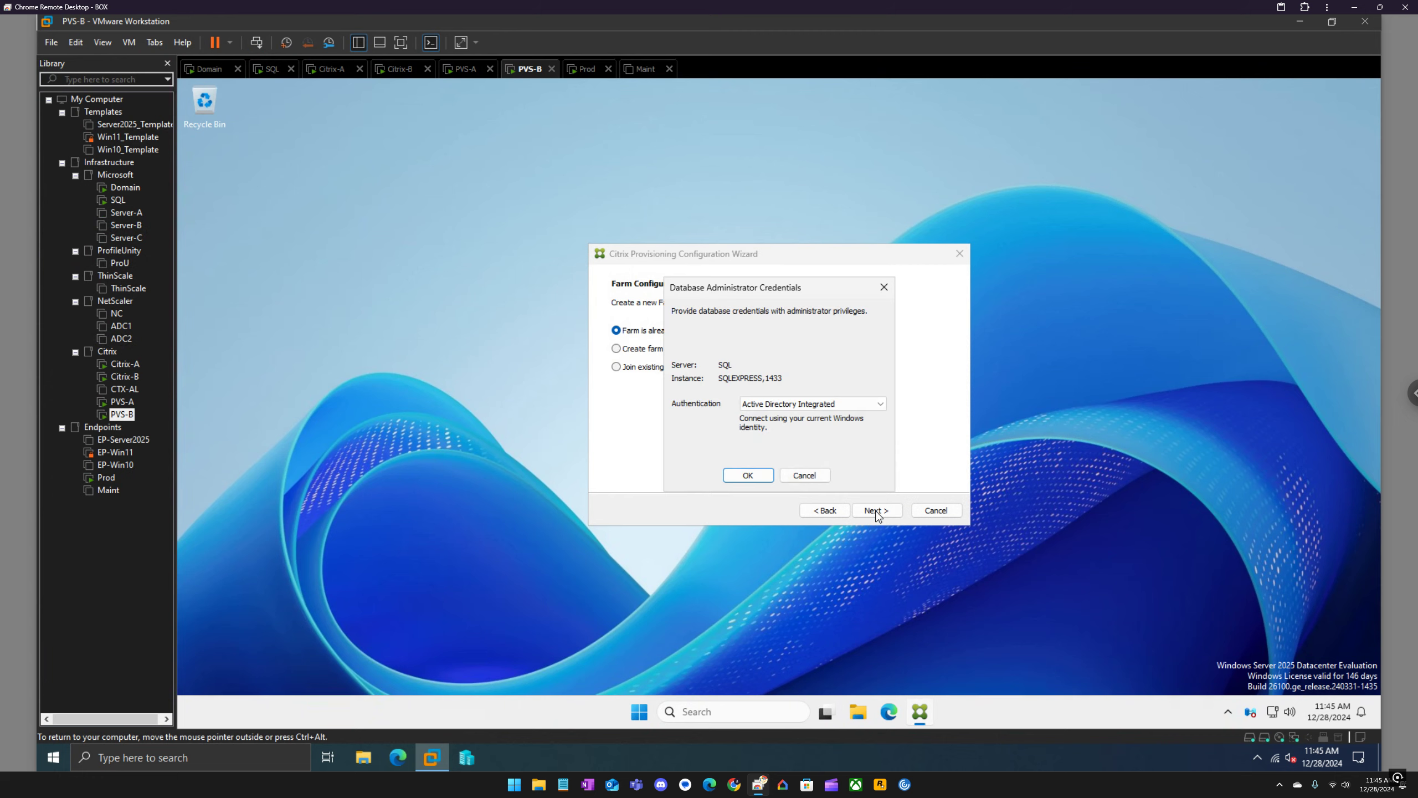
pyautogui.click(761, 476)
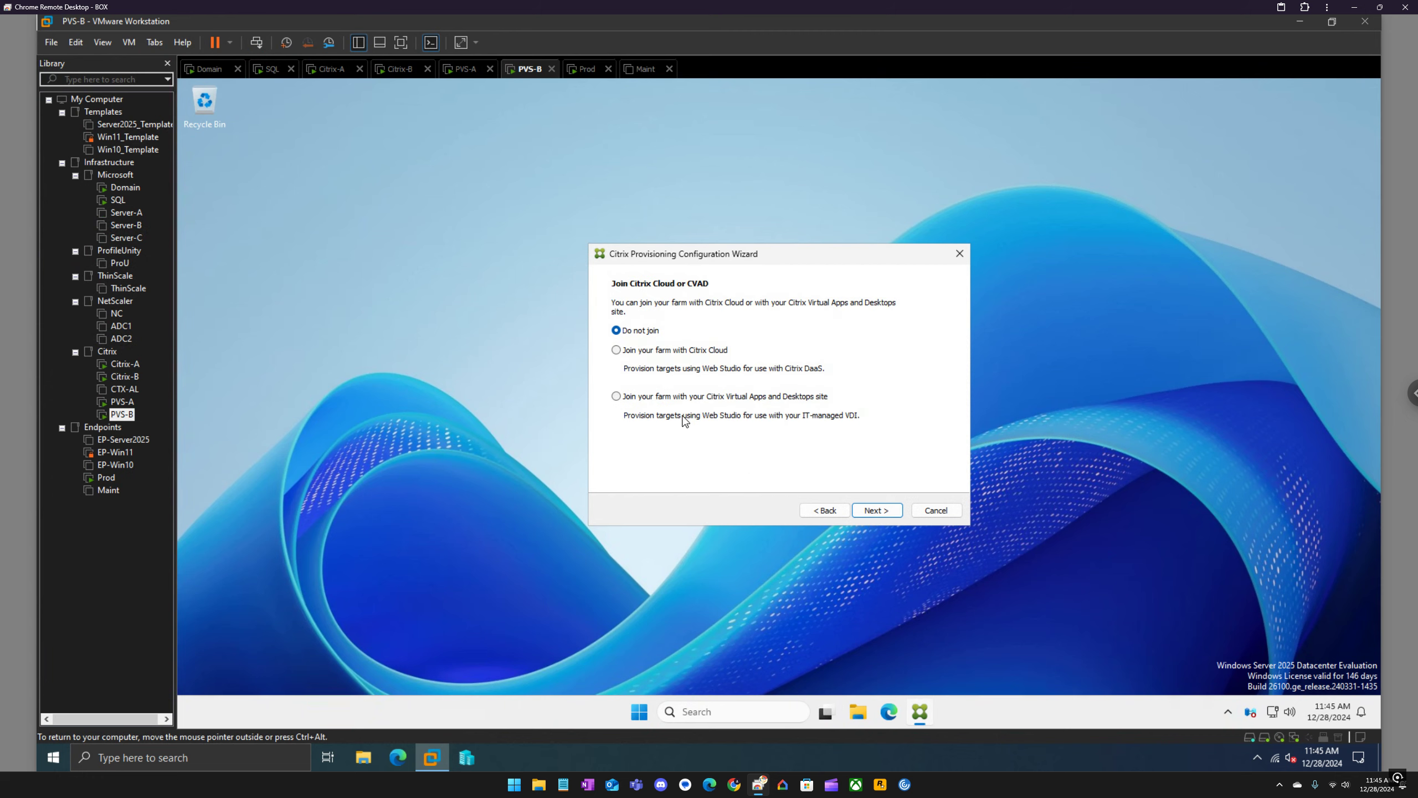
pyautogui.click(871, 511)
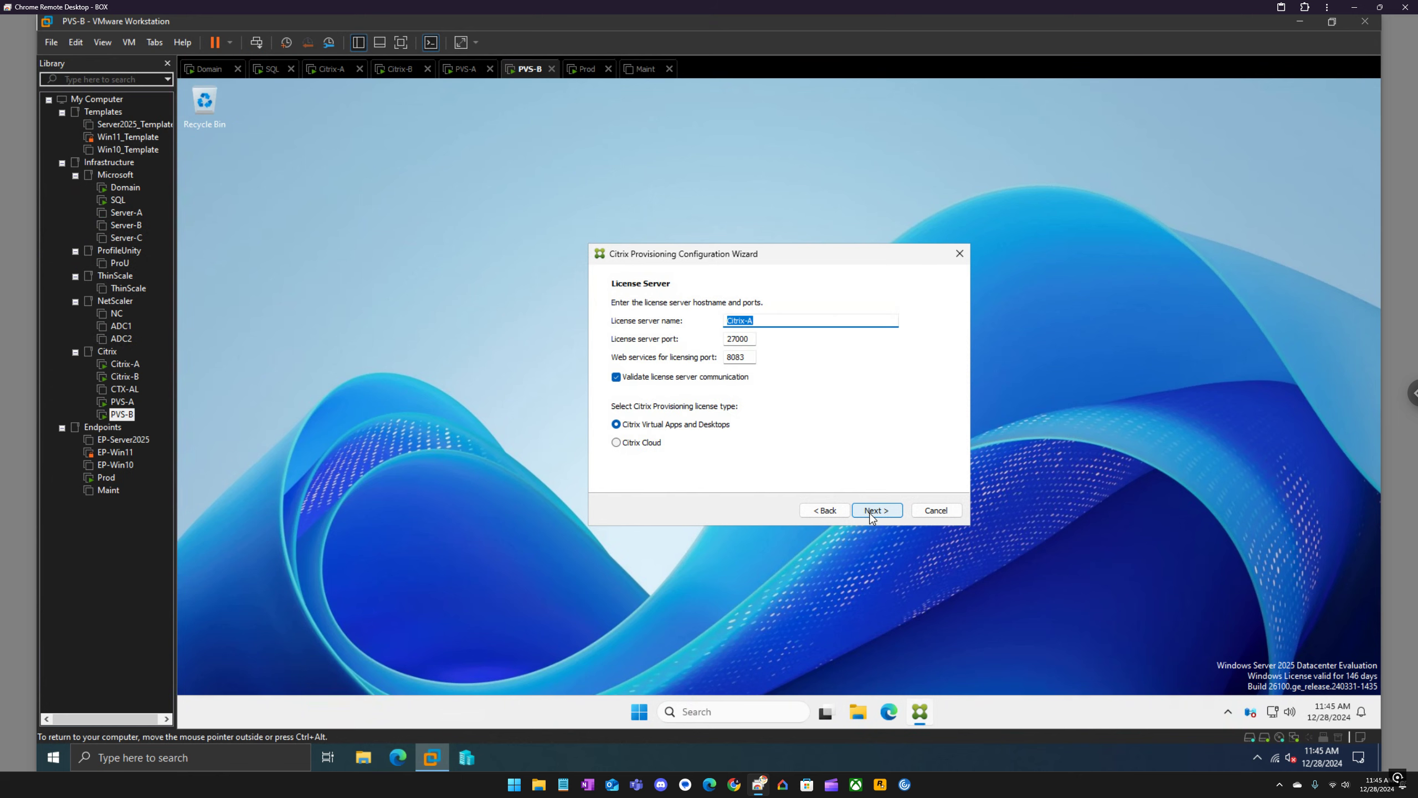
pyautogui.click(875, 514)
# Step: Enter and confirm the password of the specified user account that runs the Stream and SOAP services
pyautogui.click(785, 426)
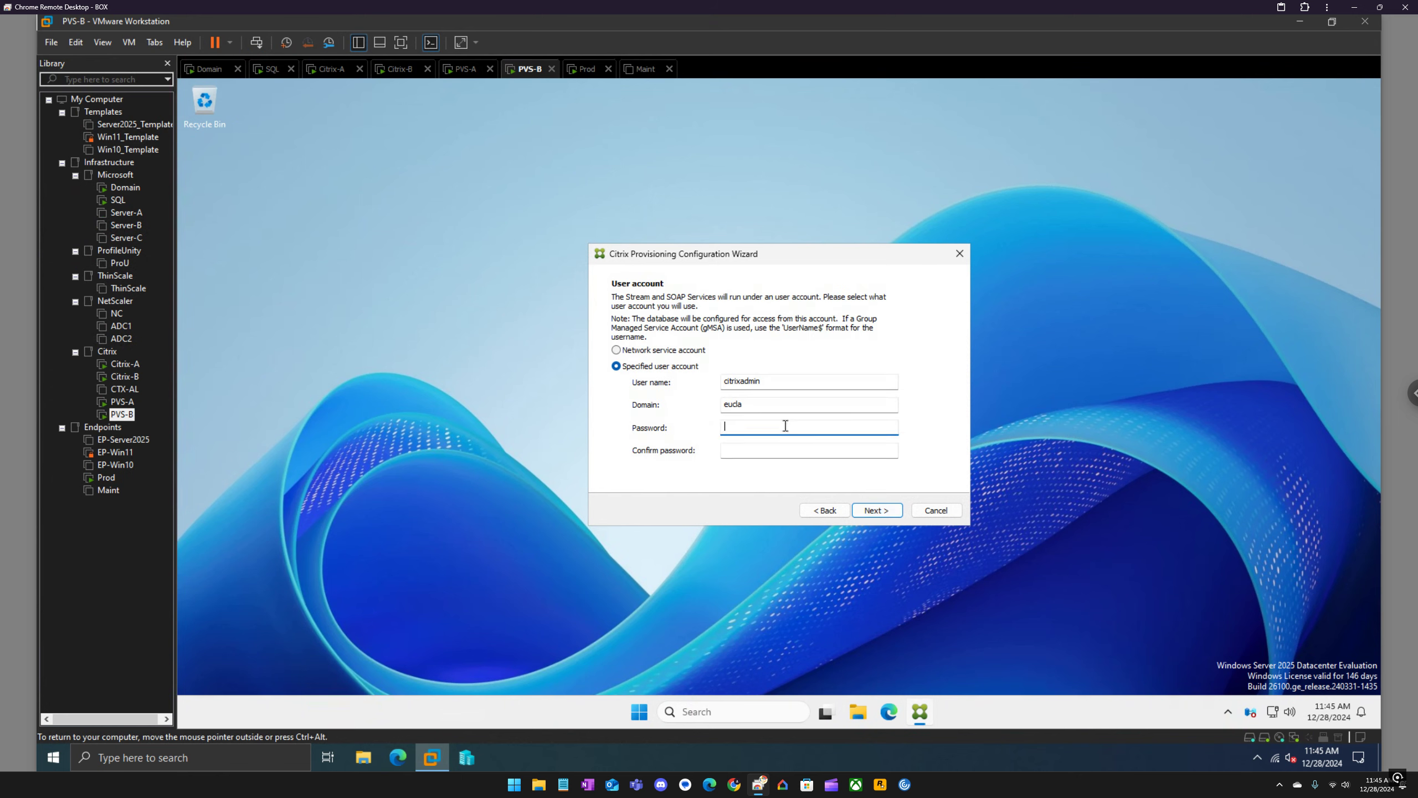
pyautogui.write('••••••••••')
pyautogui.press('Tab')
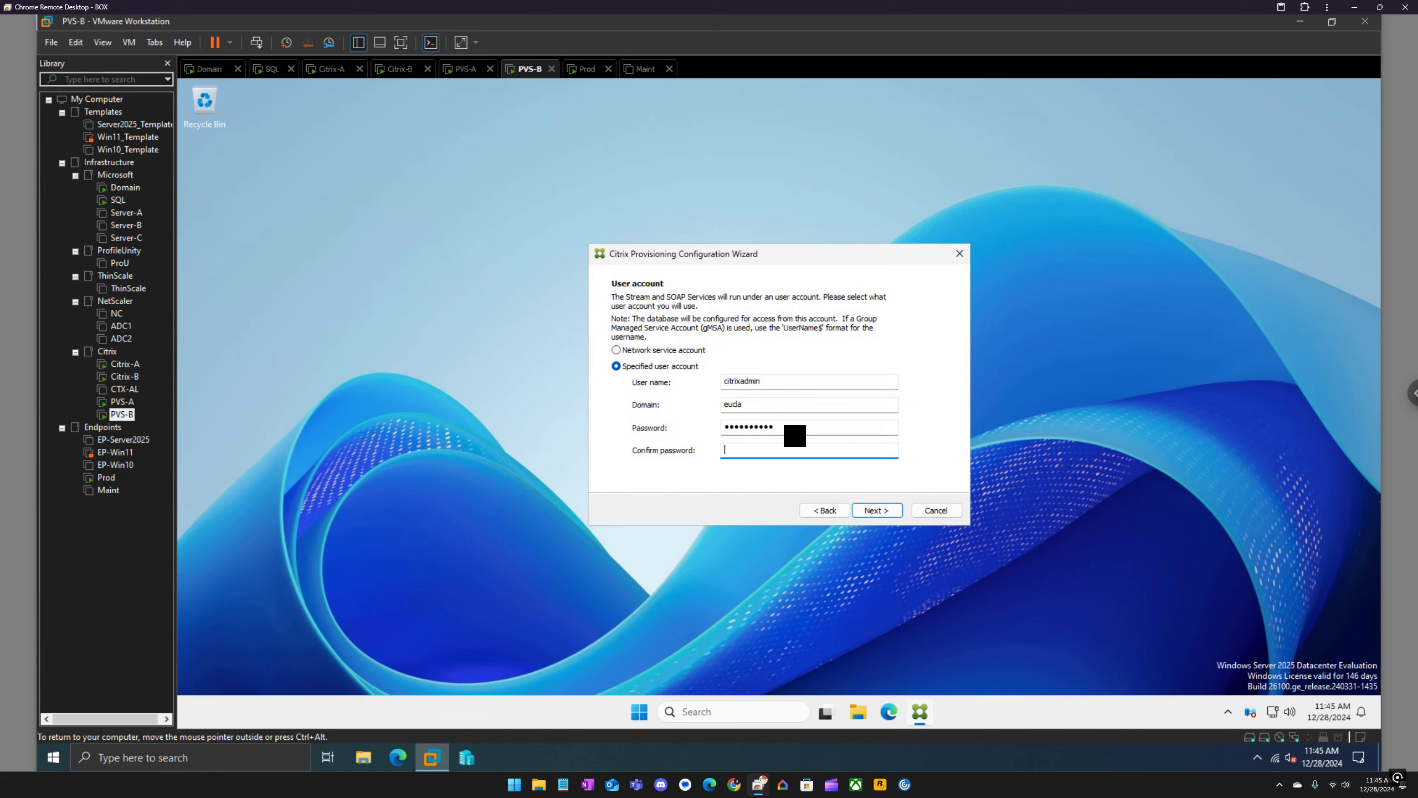
pyautogui.write('••••••••••')
pyautogui.press('Return')
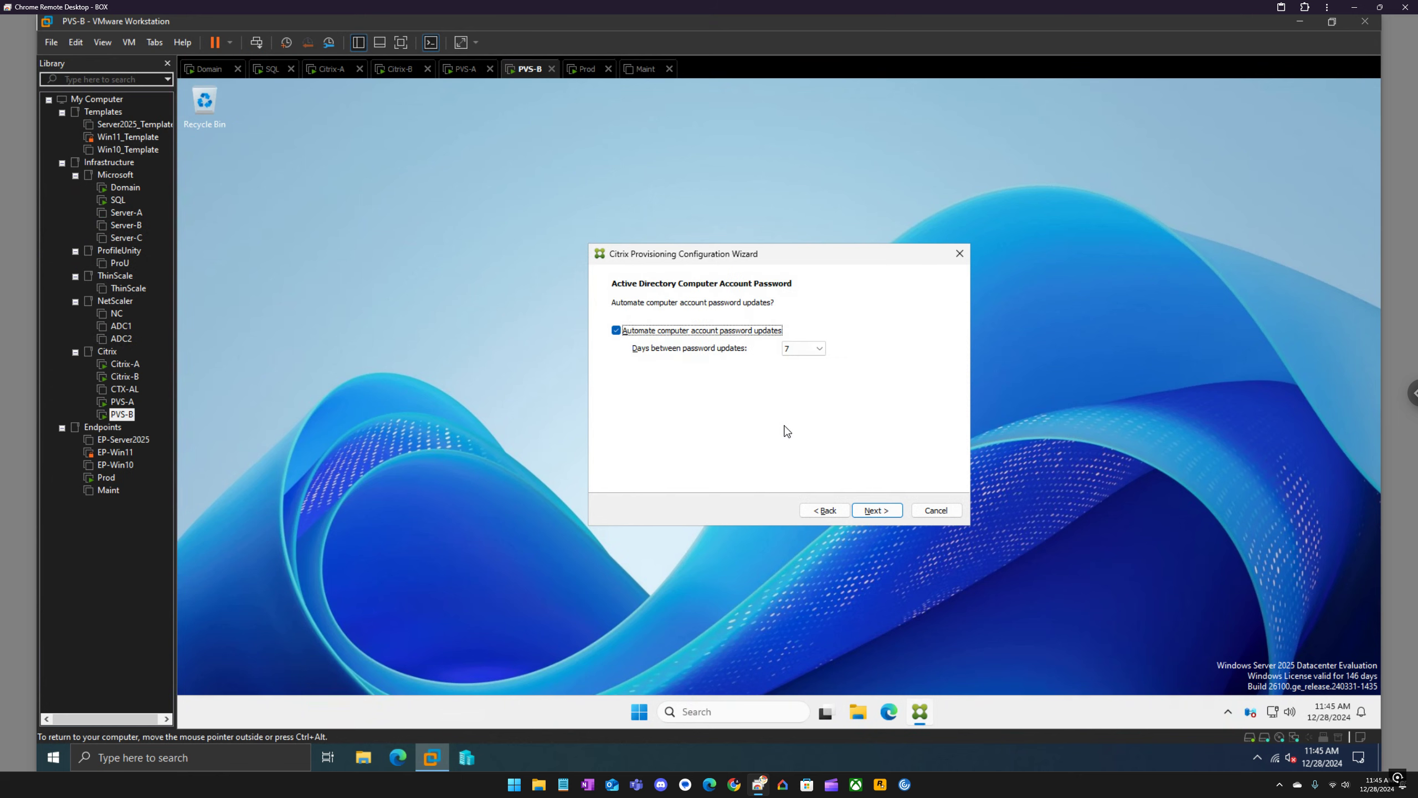
# Step: Accept the 7-day computer account password updates and network settings, and enable the Citrix Provisioning TFTP service
pyautogui.press('Return')
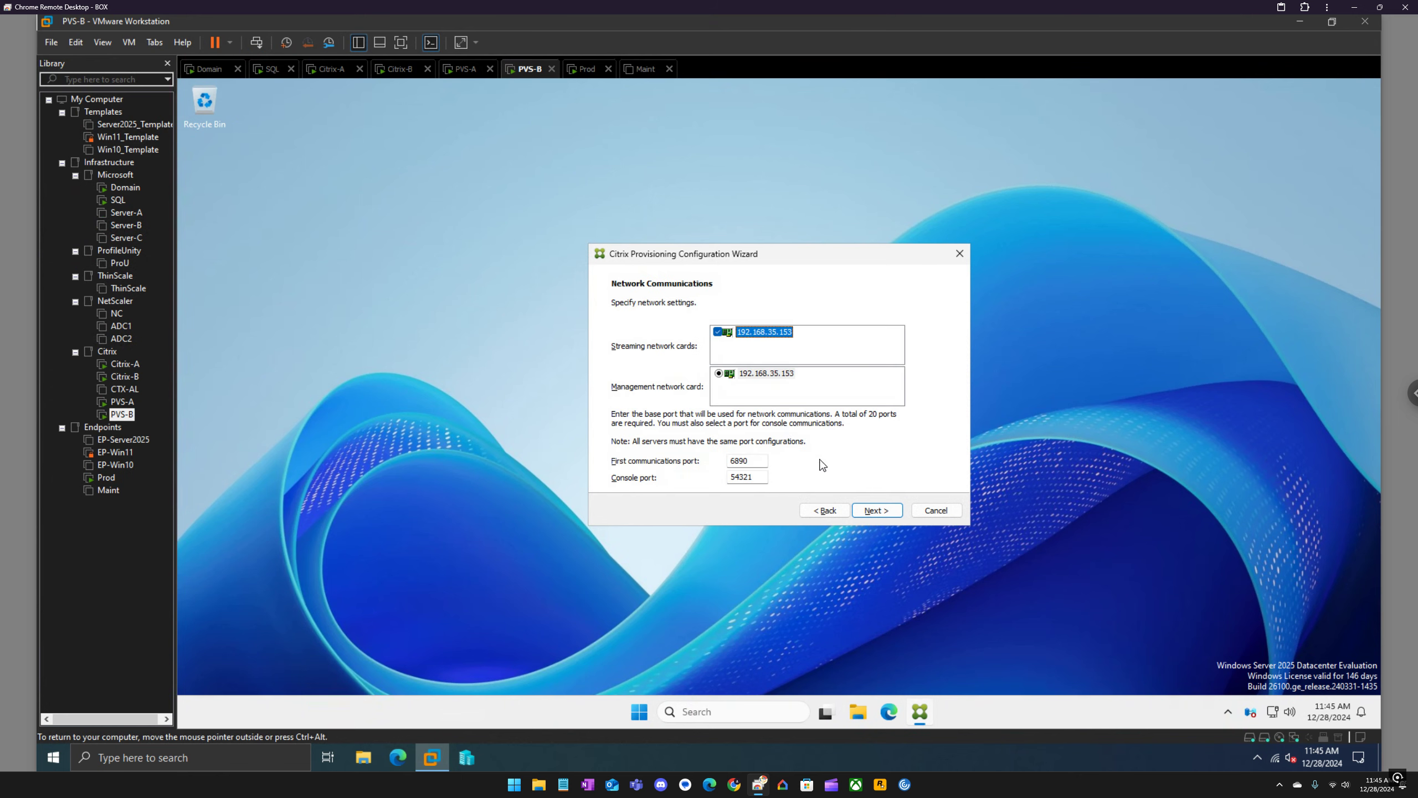
pyautogui.click(865, 511)
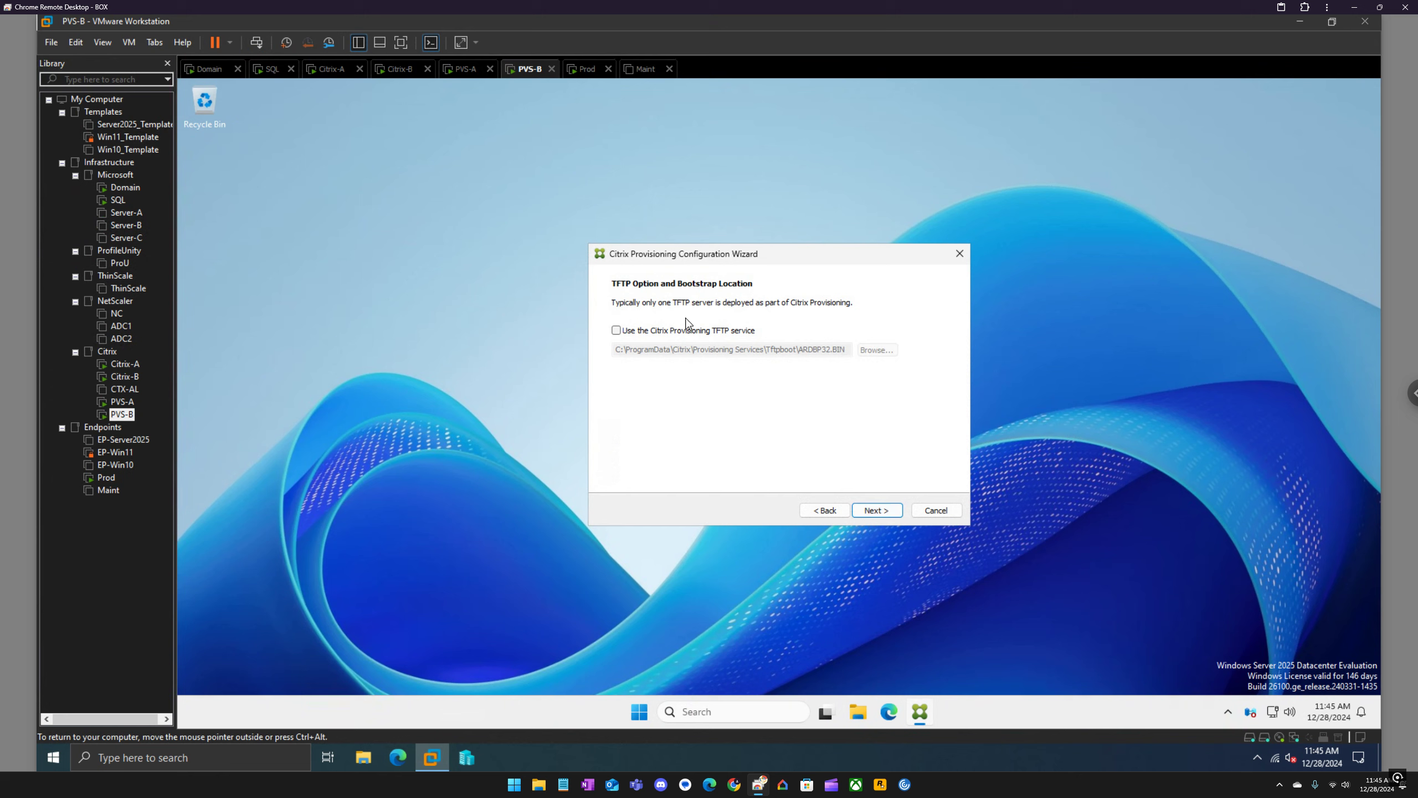
pyautogui.click(691, 330)
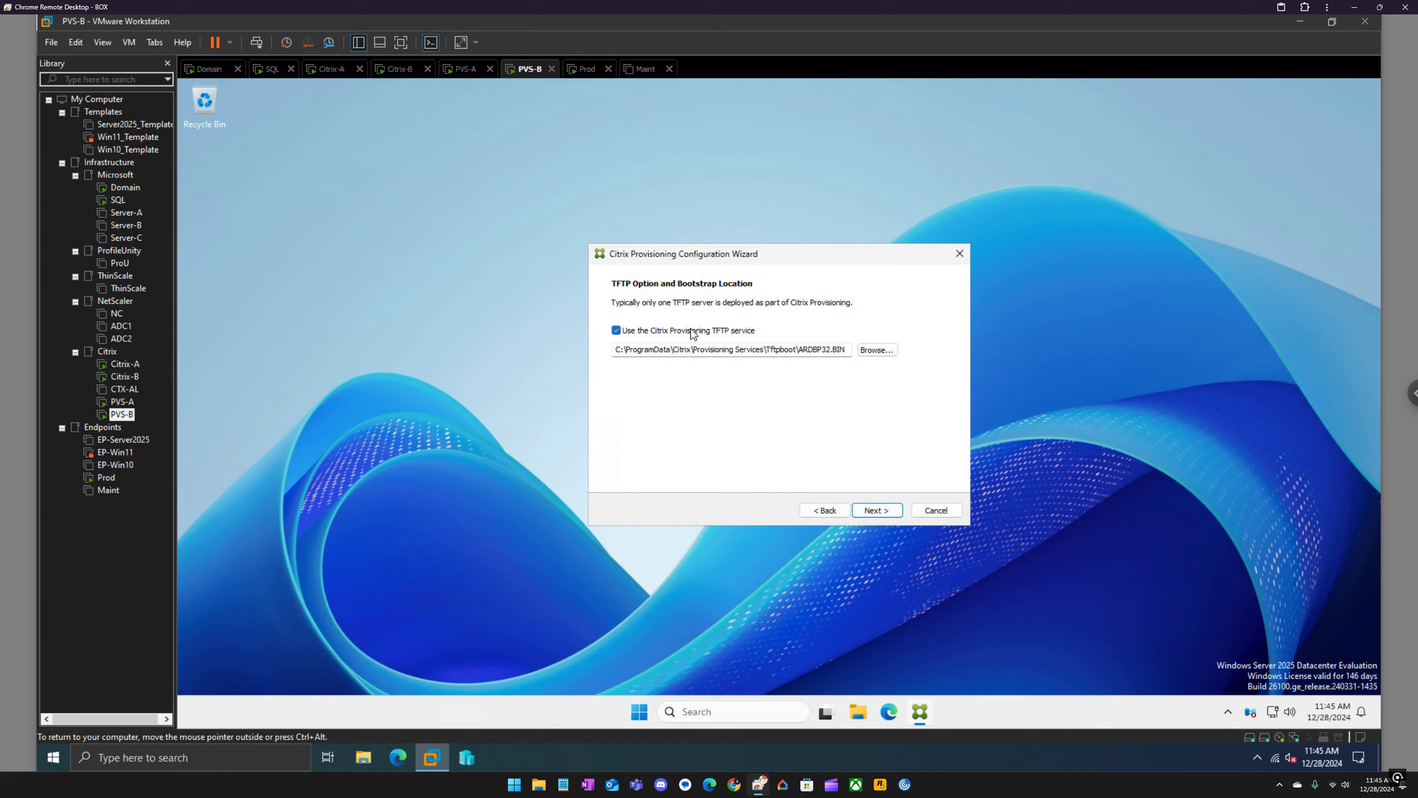
pyautogui.click(881, 513)
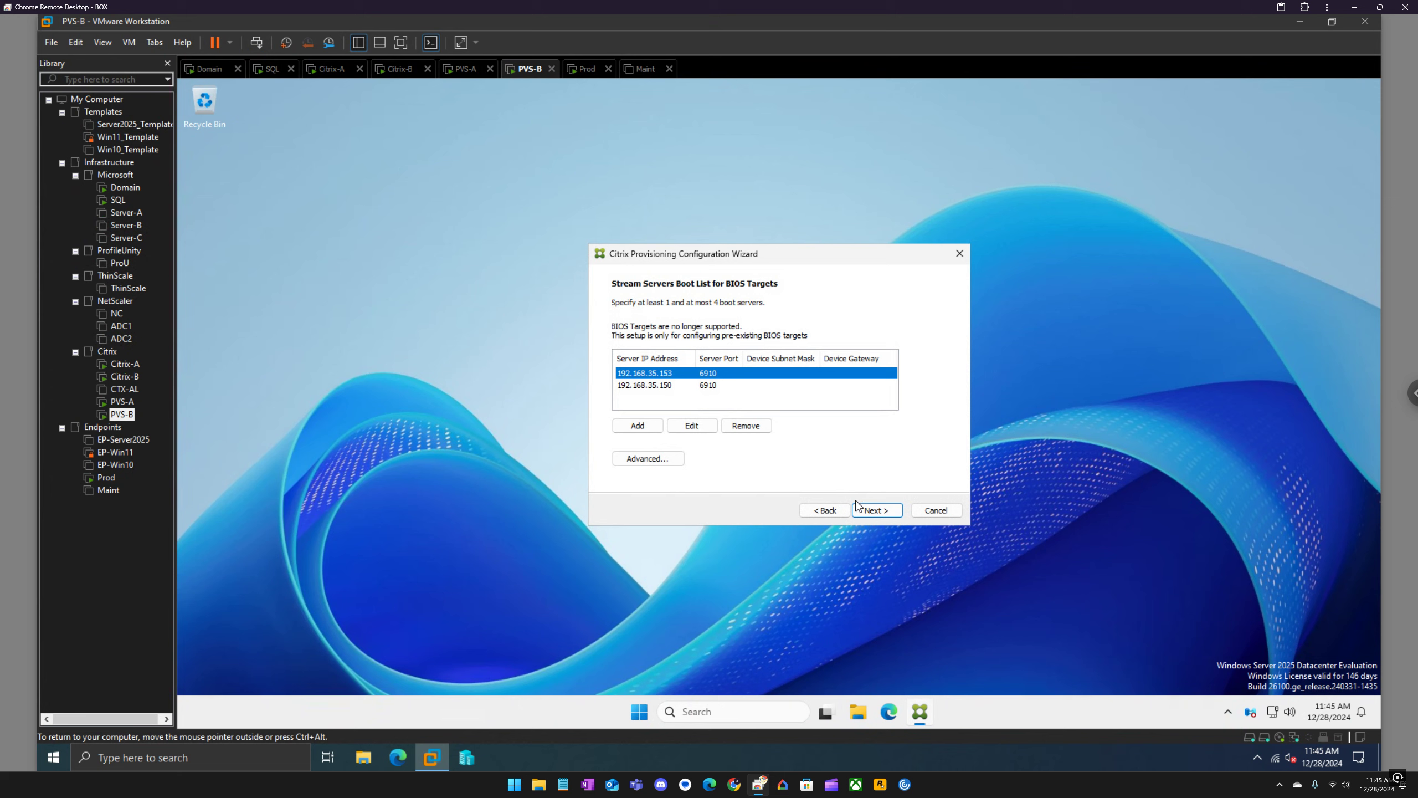
# Step: Accept the stream servers boot list and SSL settings, and finish the wizard with automatic service start enabled
pyautogui.click(875, 512)
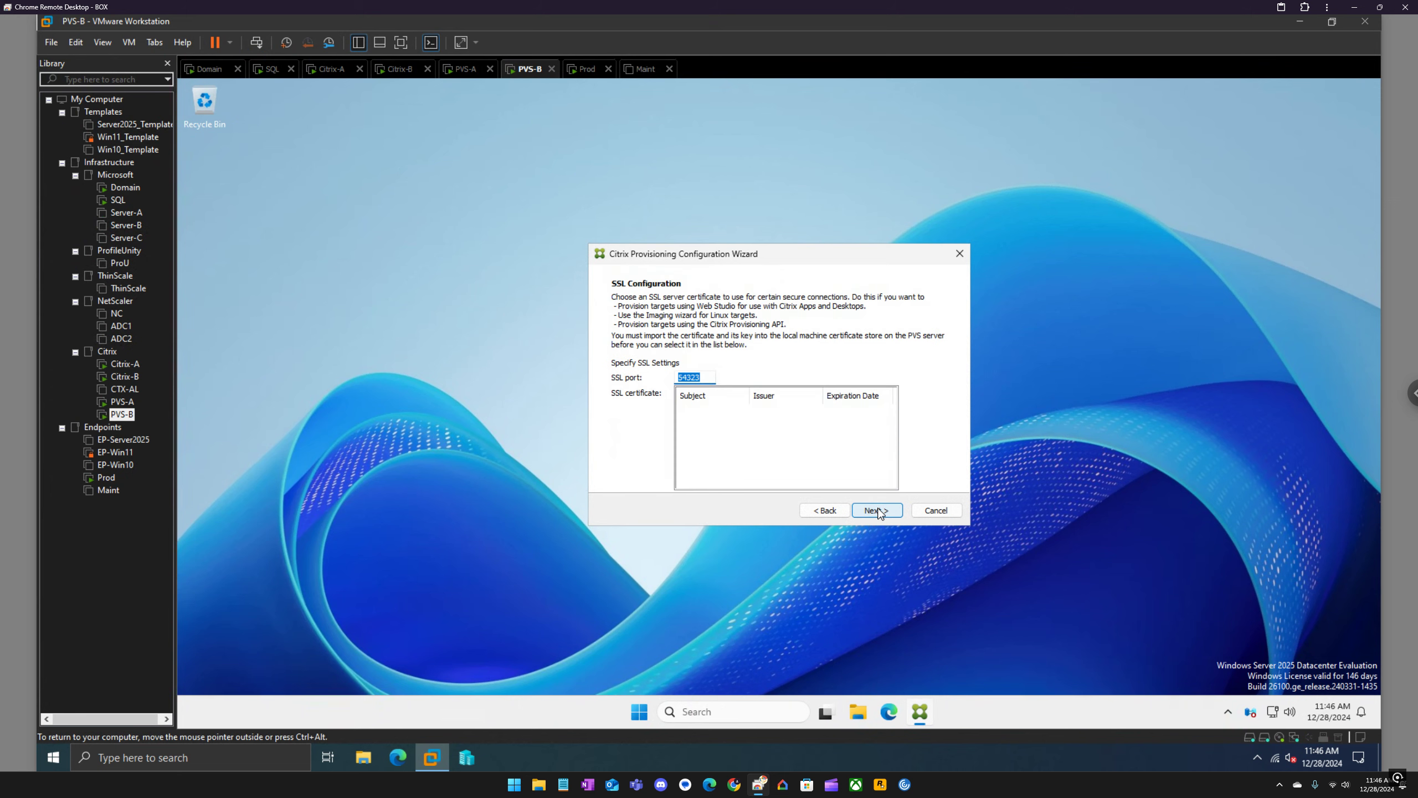
pyautogui.click(878, 512)
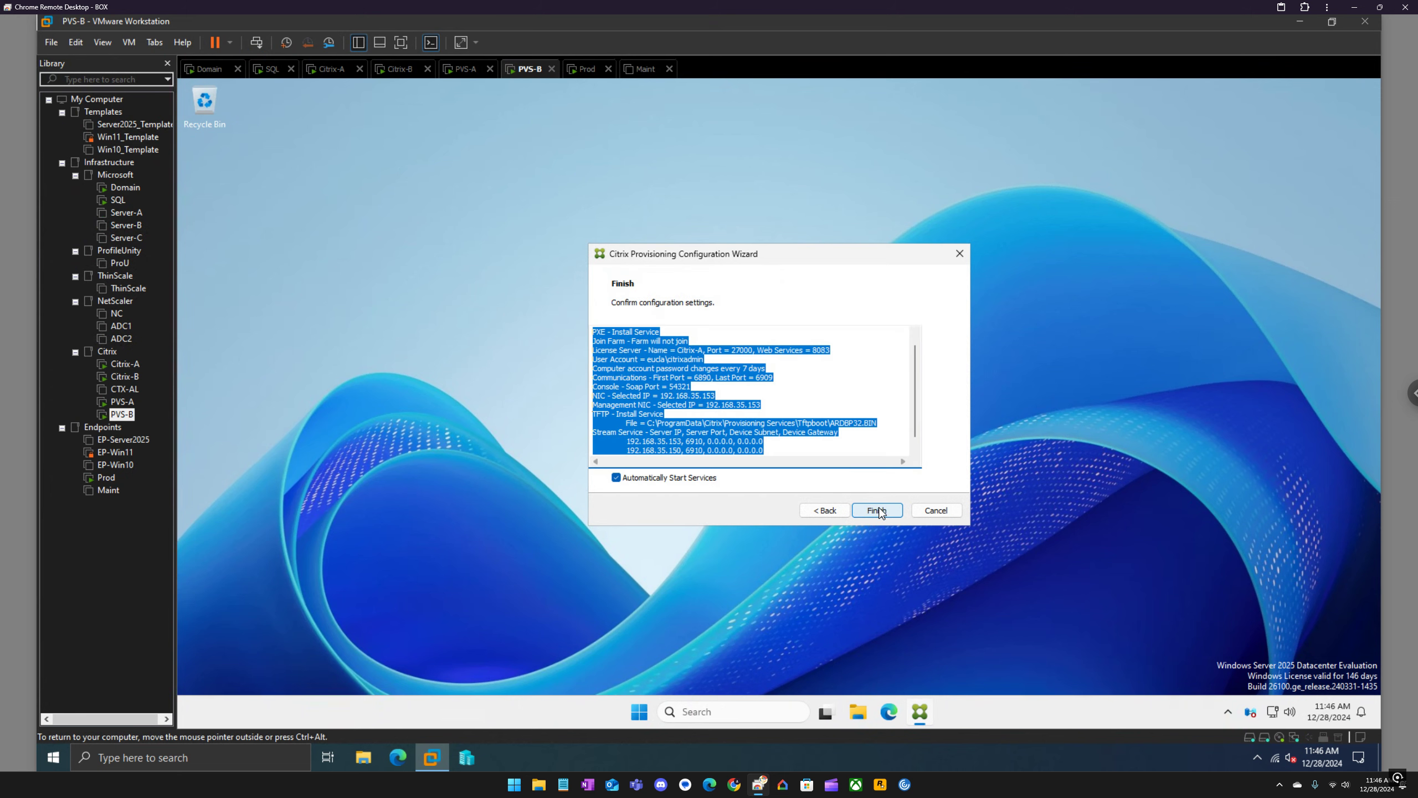
pyautogui.click(879, 503)
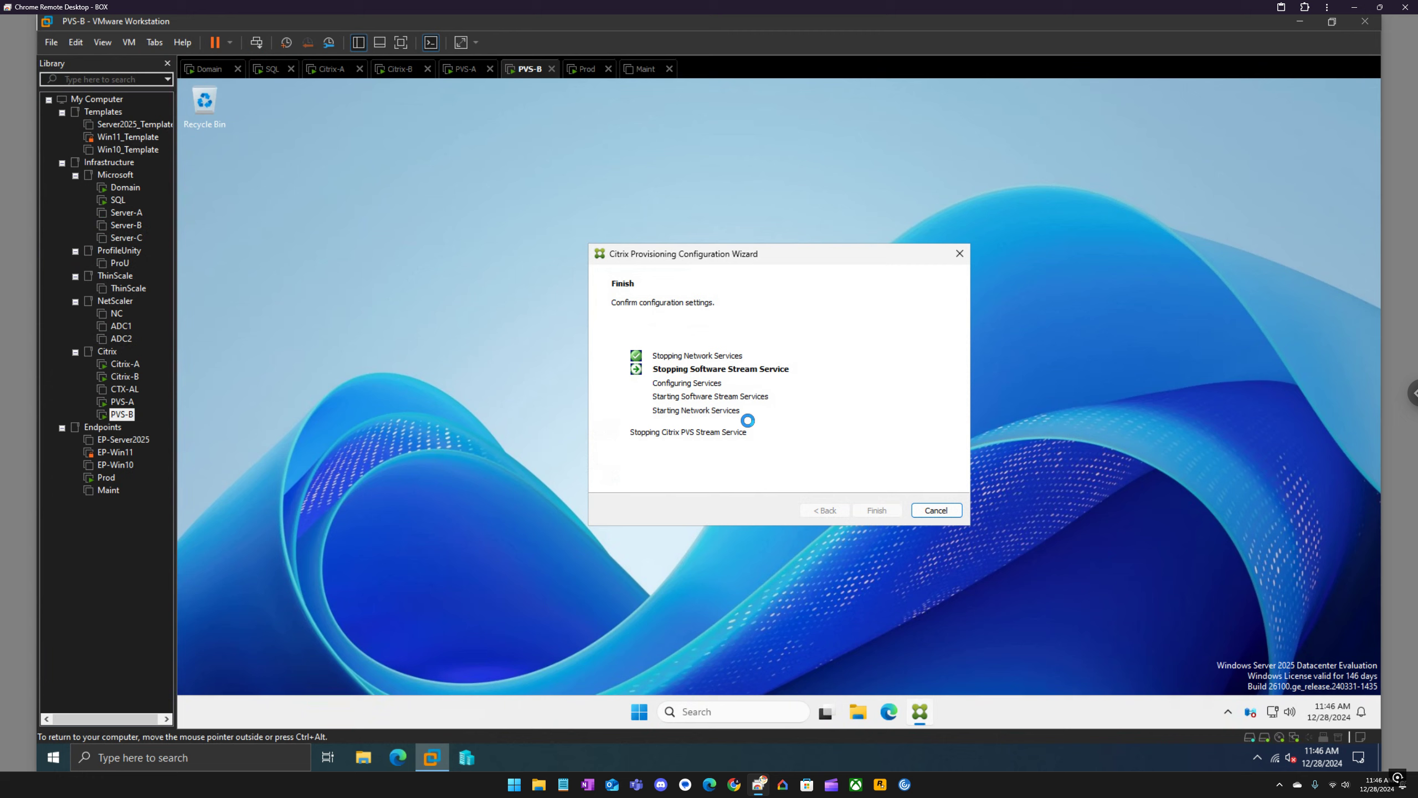
# Step: Refresh the site's Servers list on PVS-A to check the status of both servers while PVS-B is being reconfigured
pyautogui.click(472, 72)
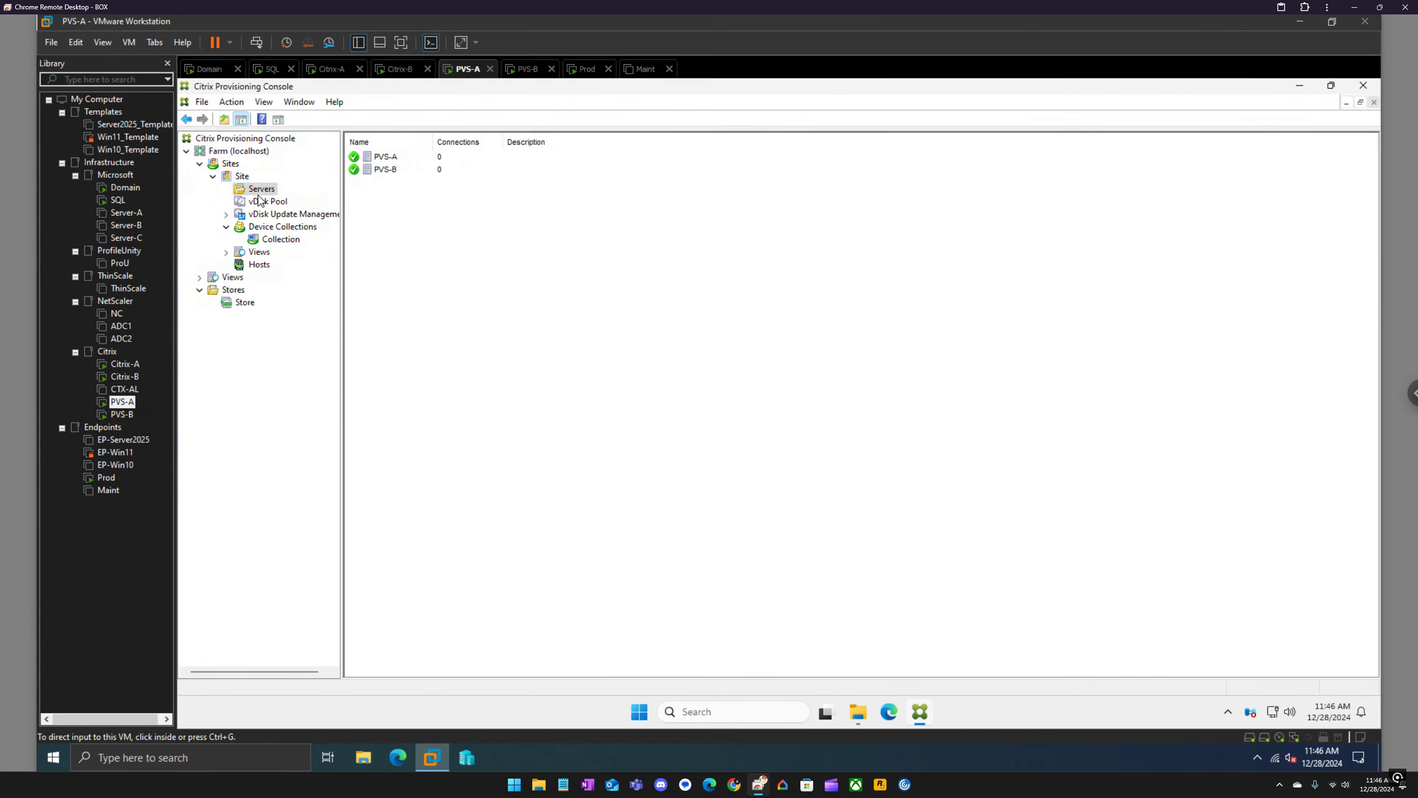
pyautogui.rightClick(261, 190)
pyautogui.click(289, 243)
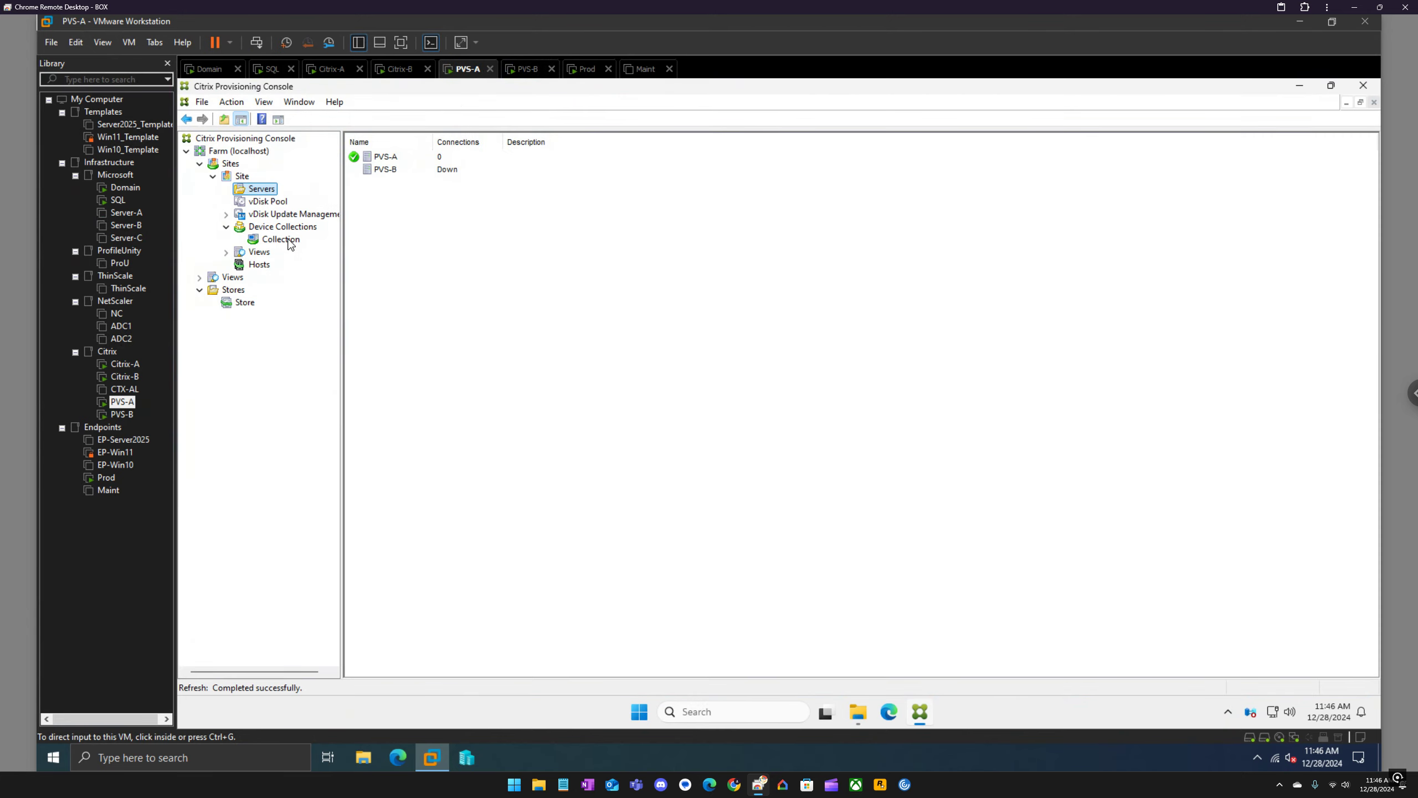
# Step: Check the Prod virtual machine's network boot and the progress of the configuration wizard on PVS-B
pyautogui.click(580, 78)
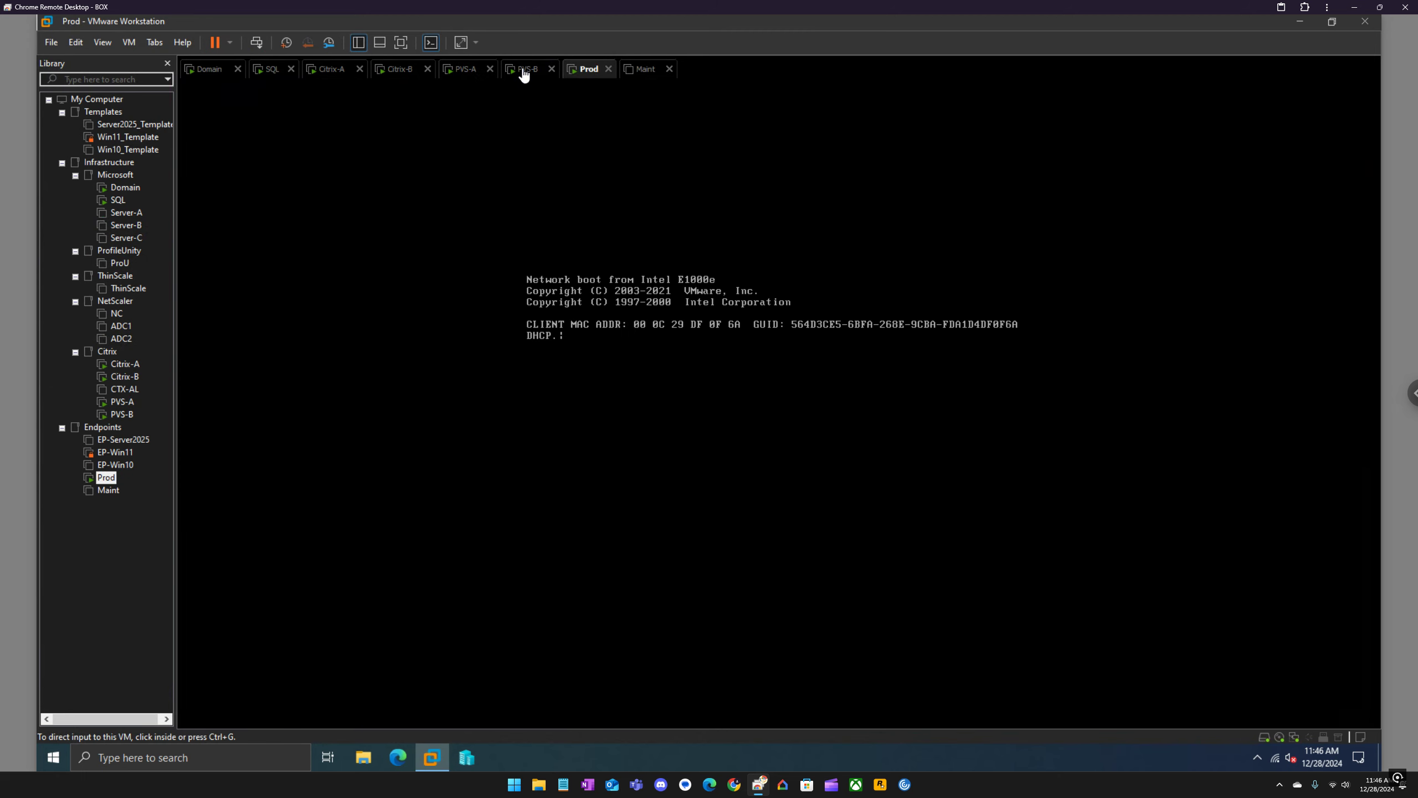
pyautogui.click(525, 73)
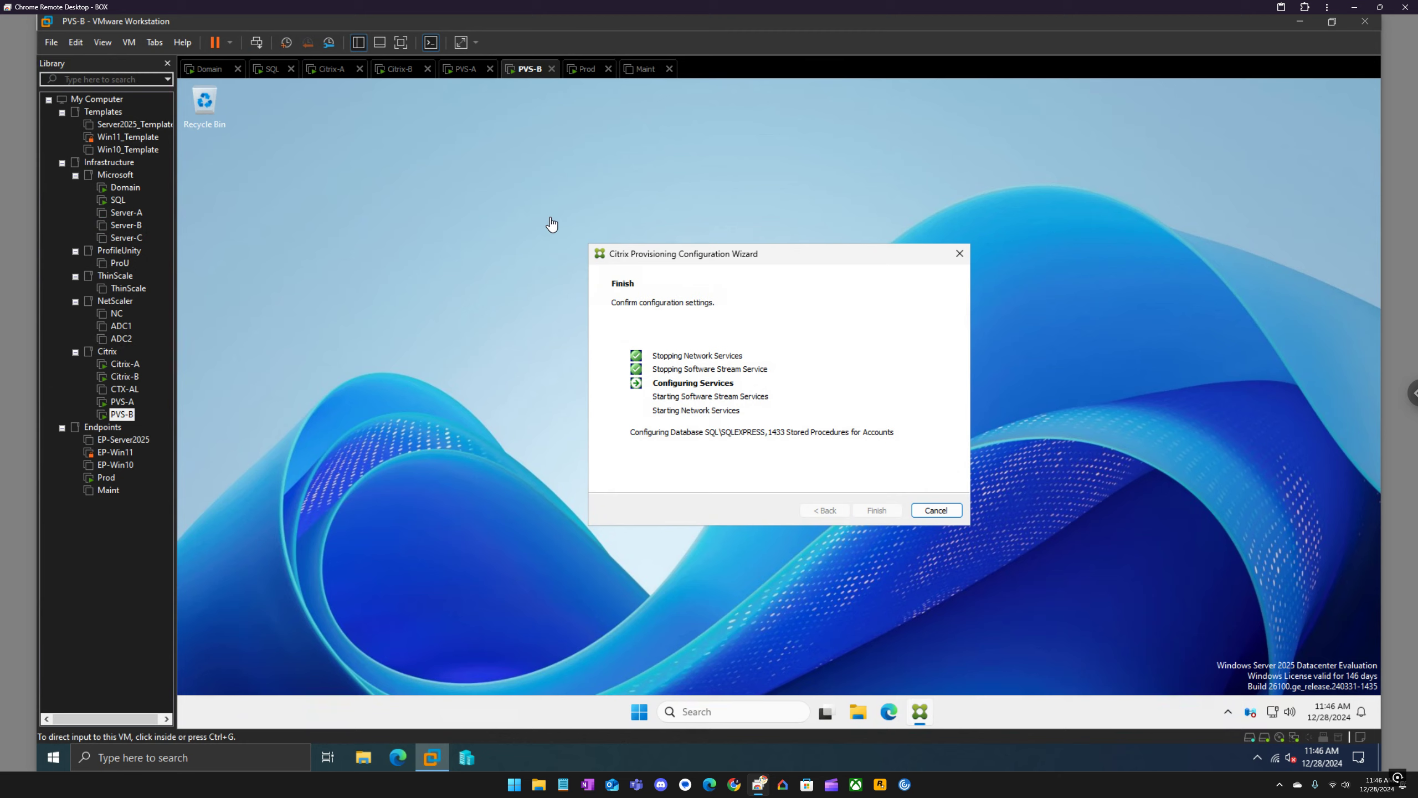
pyautogui.click(586, 70)
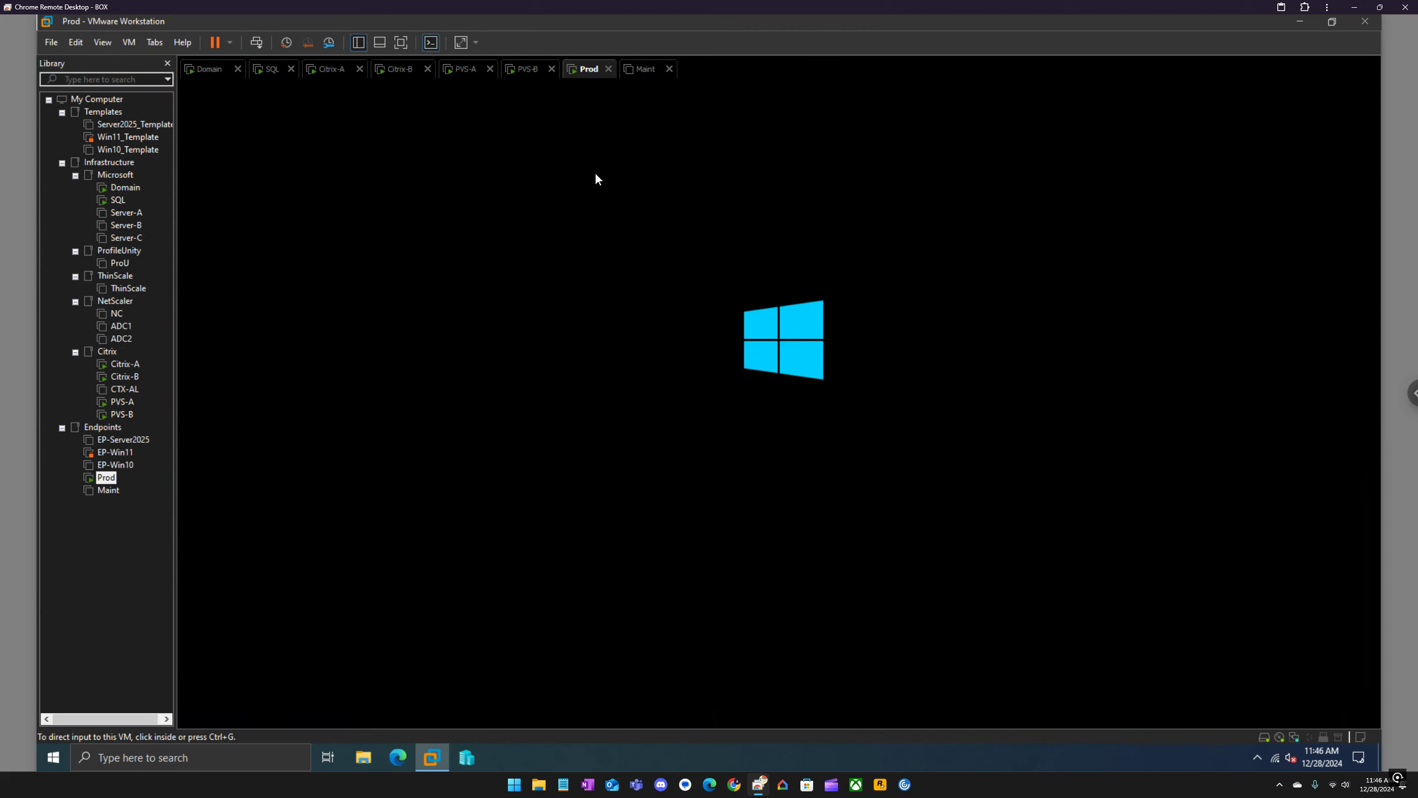
# Step: Refresh the Servers list on PVS-A again to check which server holds Prod's connection
pyautogui.click(464, 71)
pyautogui.rightClick(259, 189)
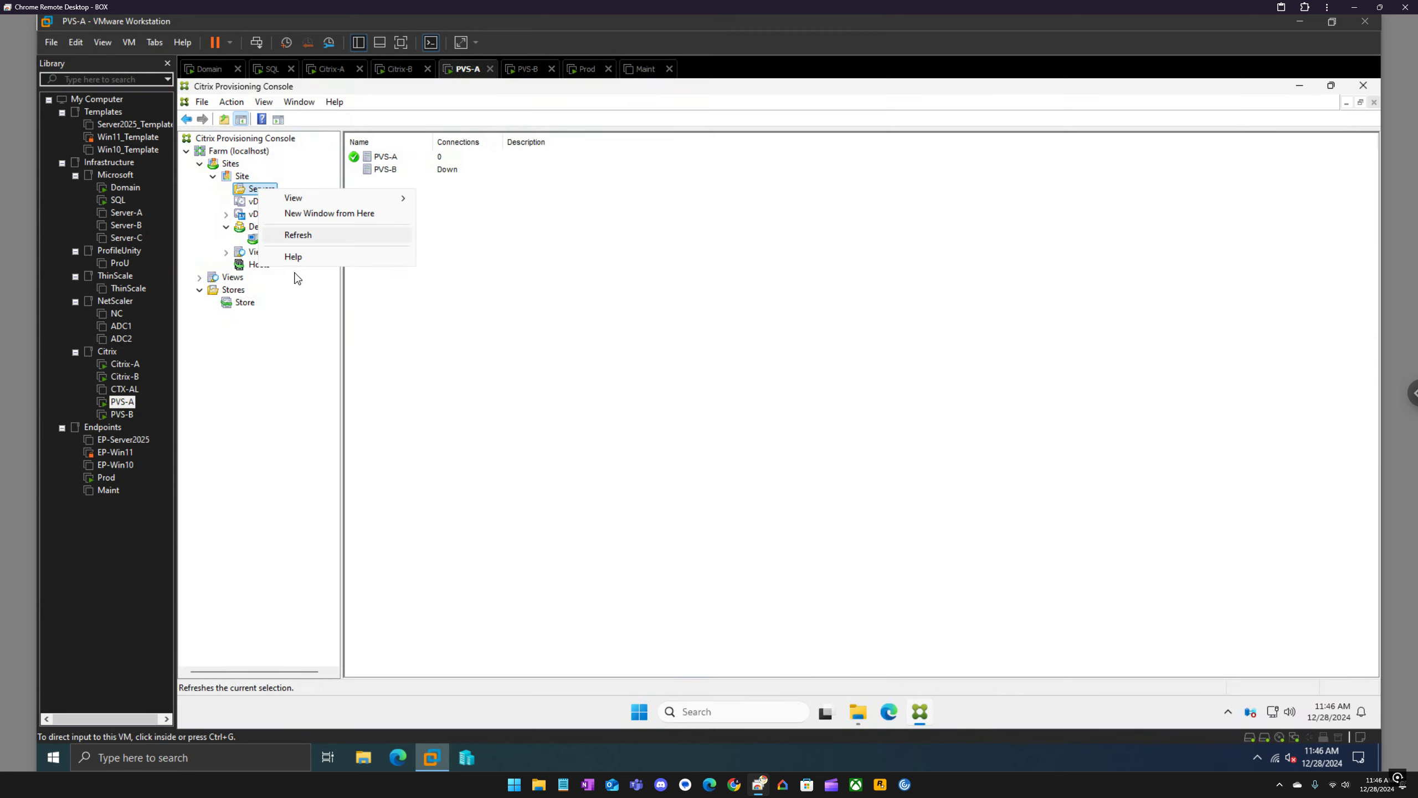
pyautogui.click(301, 235)
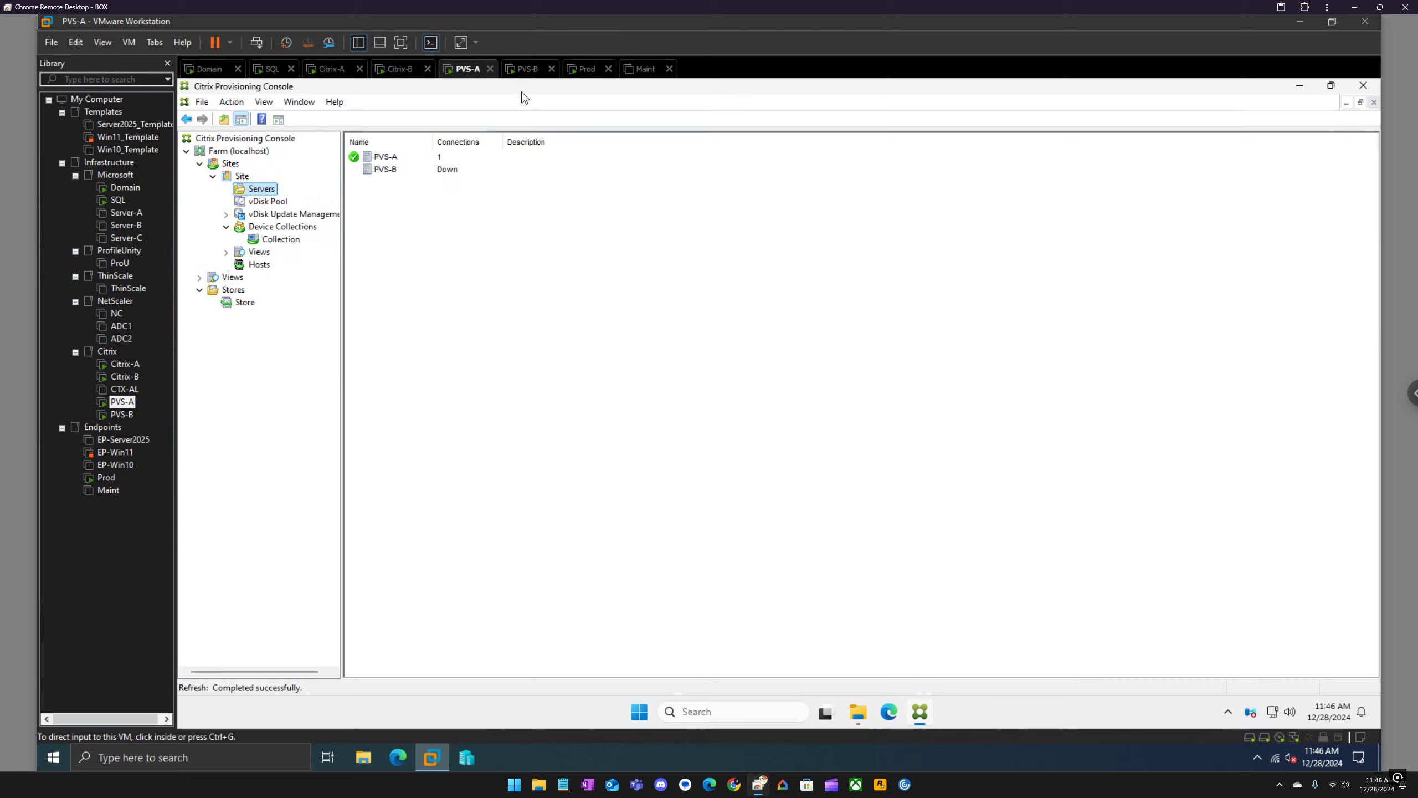
# Step: Check Prod's Windows startup and the configuration wizard's progress on PVS-B, and return to PVS-A
pyautogui.click(590, 74)
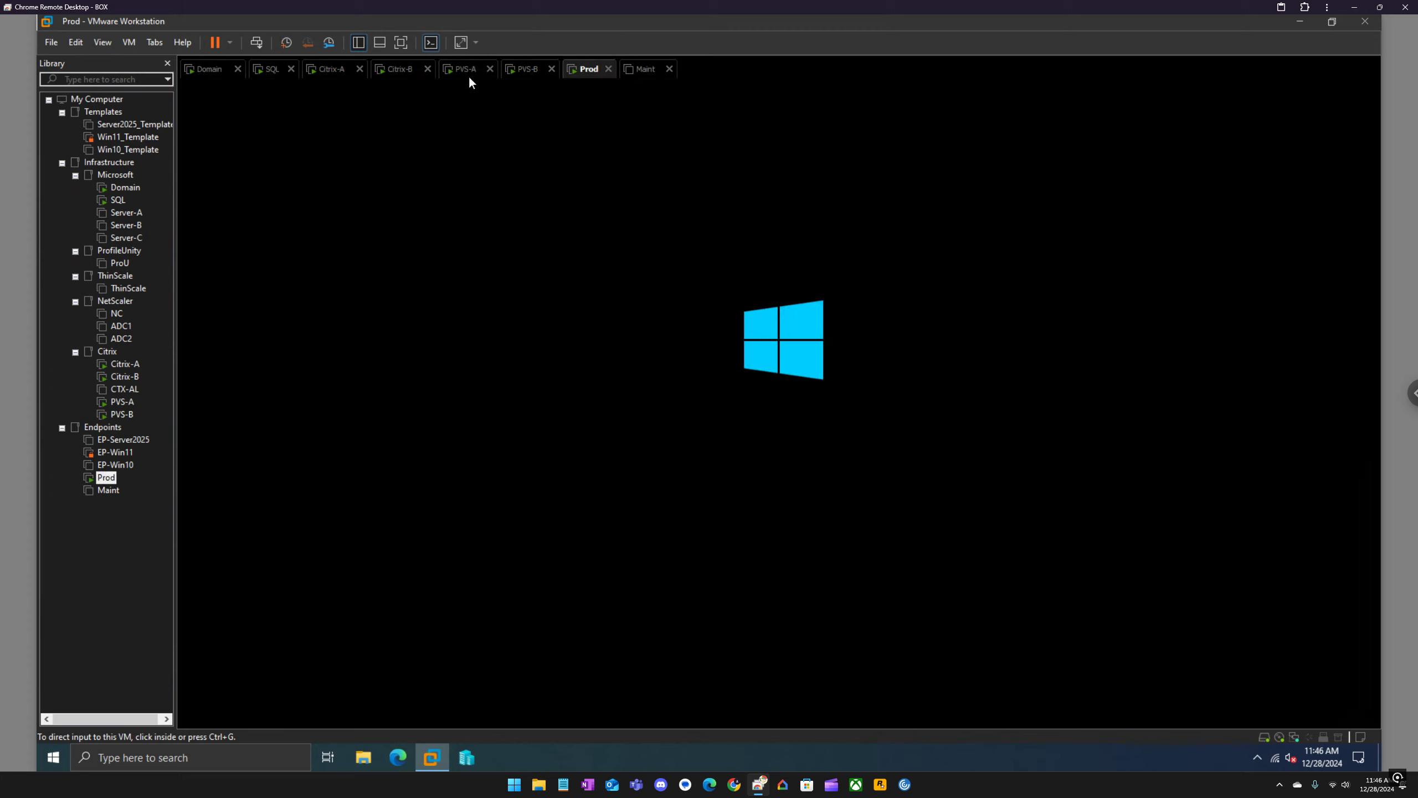
pyautogui.click(522, 69)
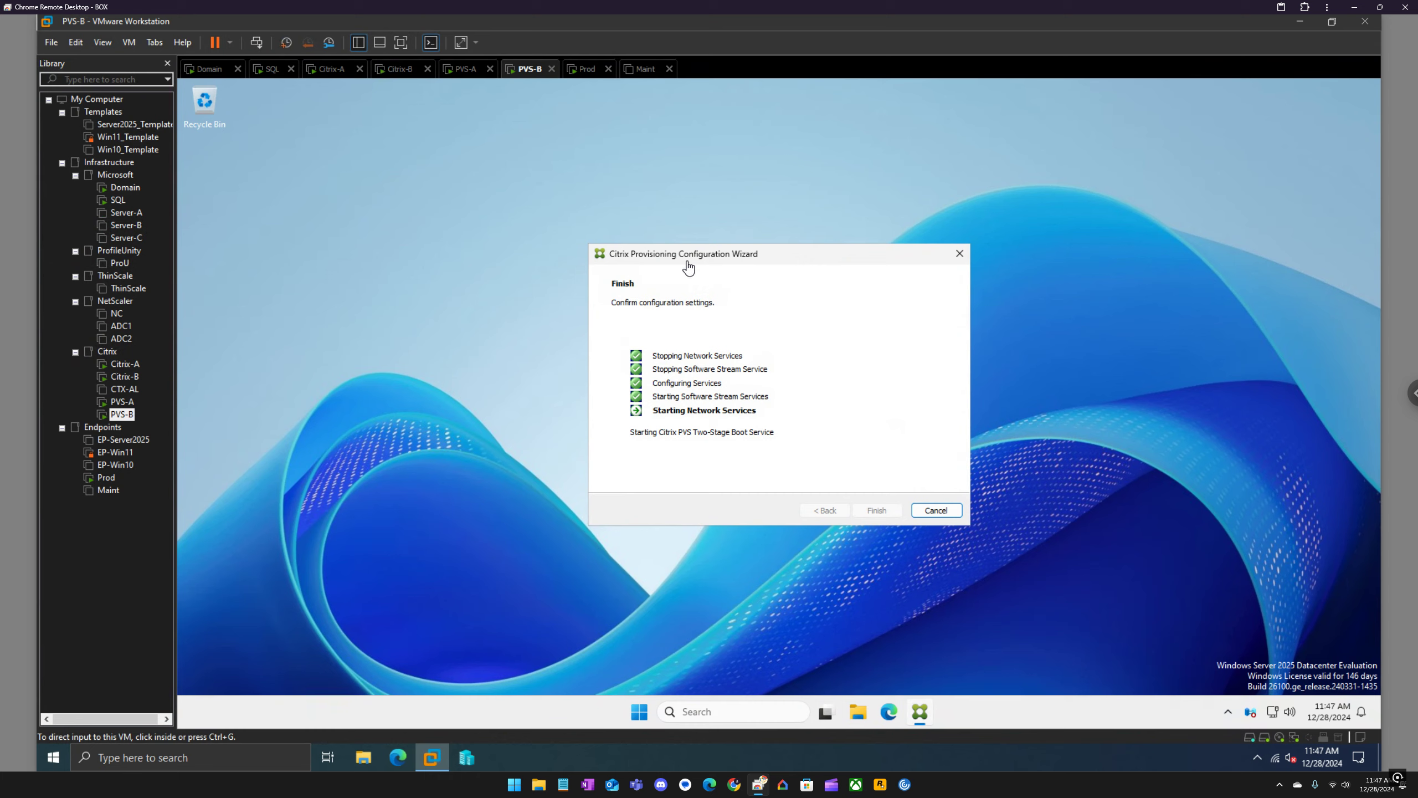
pyautogui.click(469, 70)
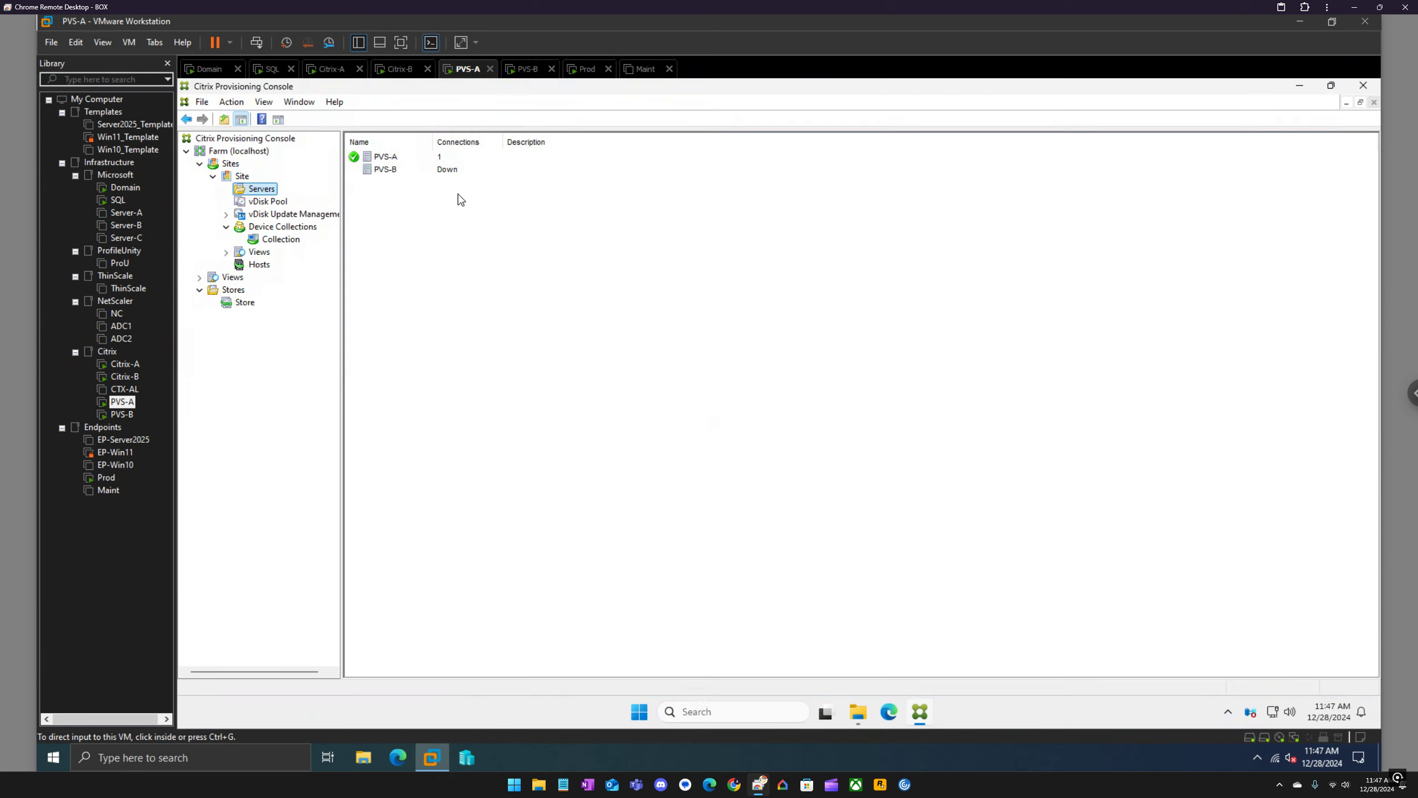
# Step: Review the store vDisk's load balancing options, toggling Rebalance Enabled on and off, and close them without saving
pyautogui.click(244, 302)
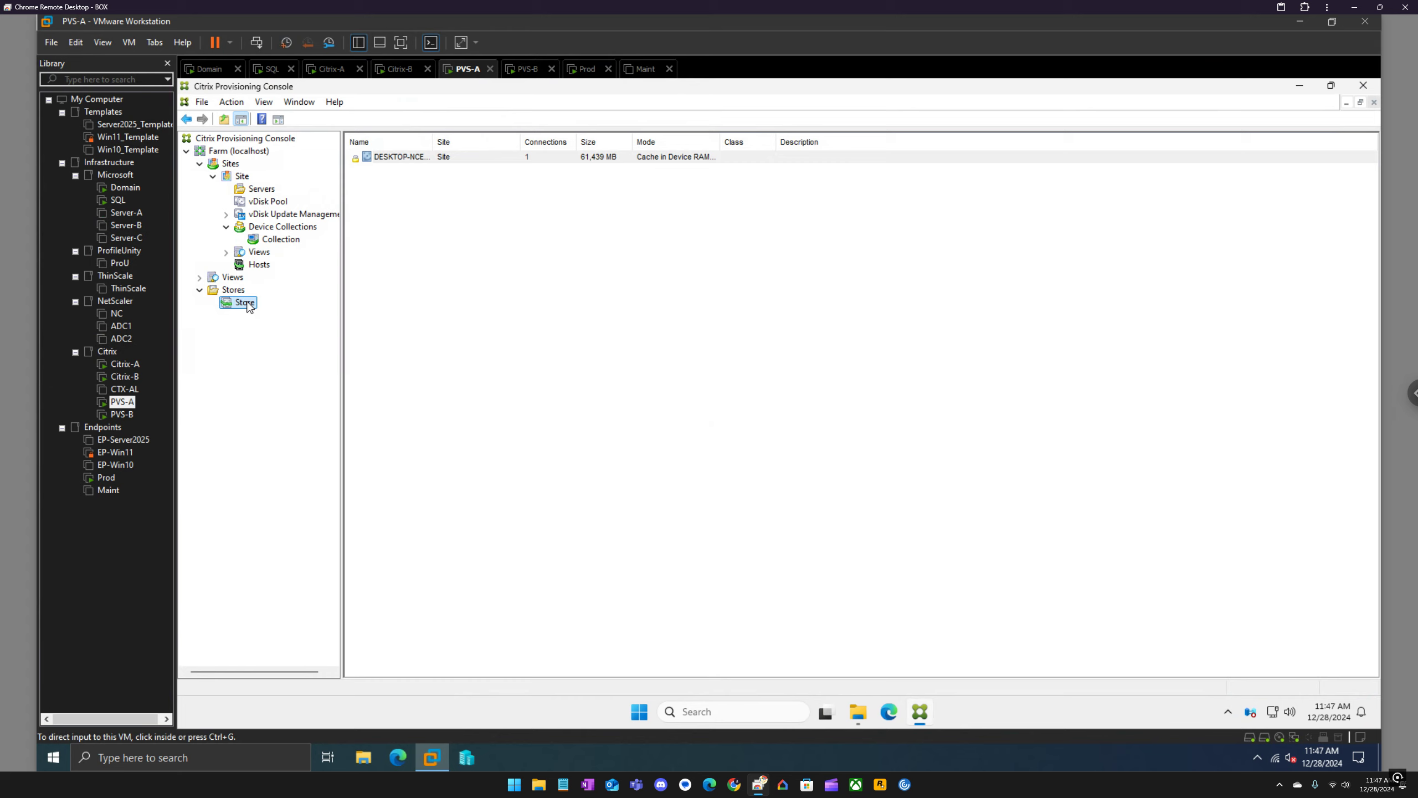
pyautogui.rightClick(396, 159)
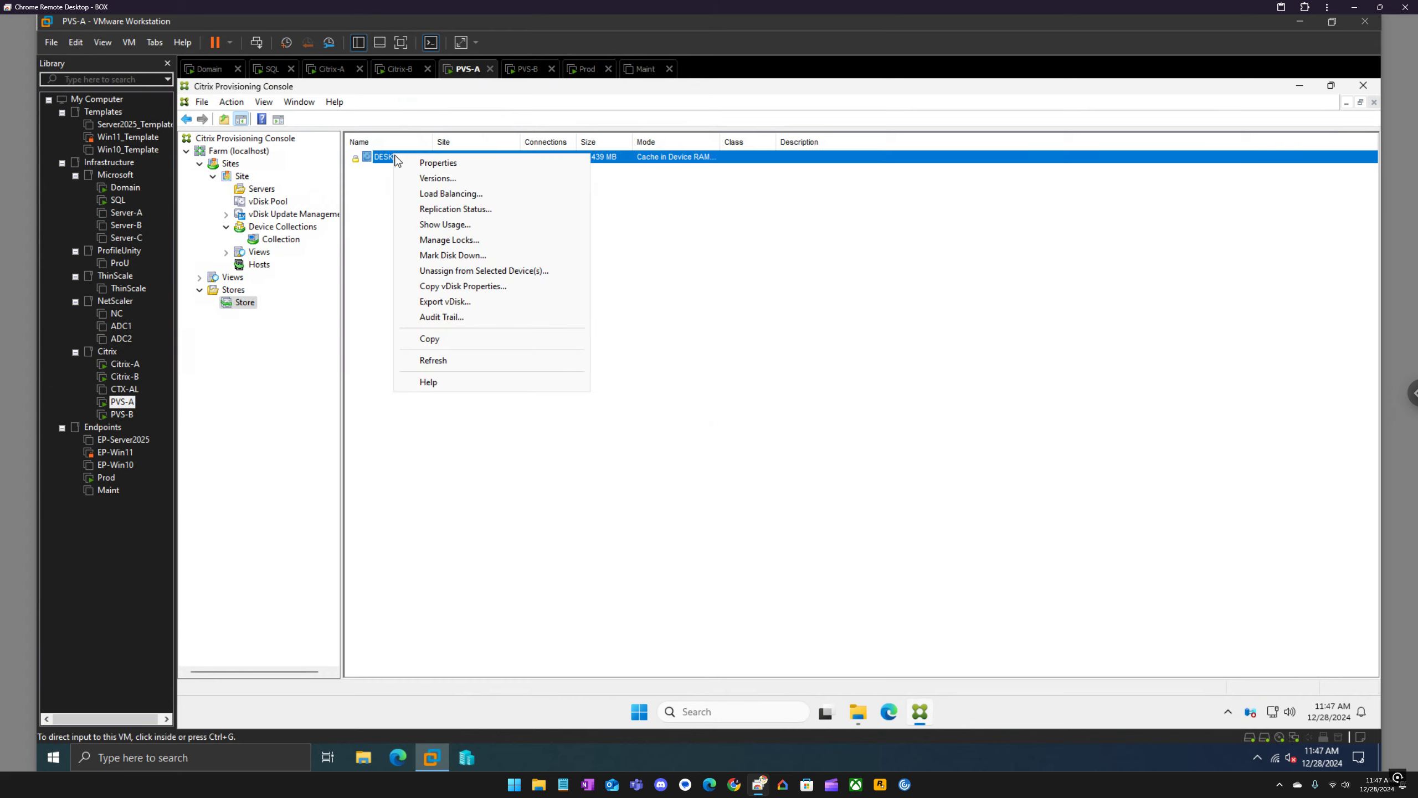
pyautogui.click(456, 195)
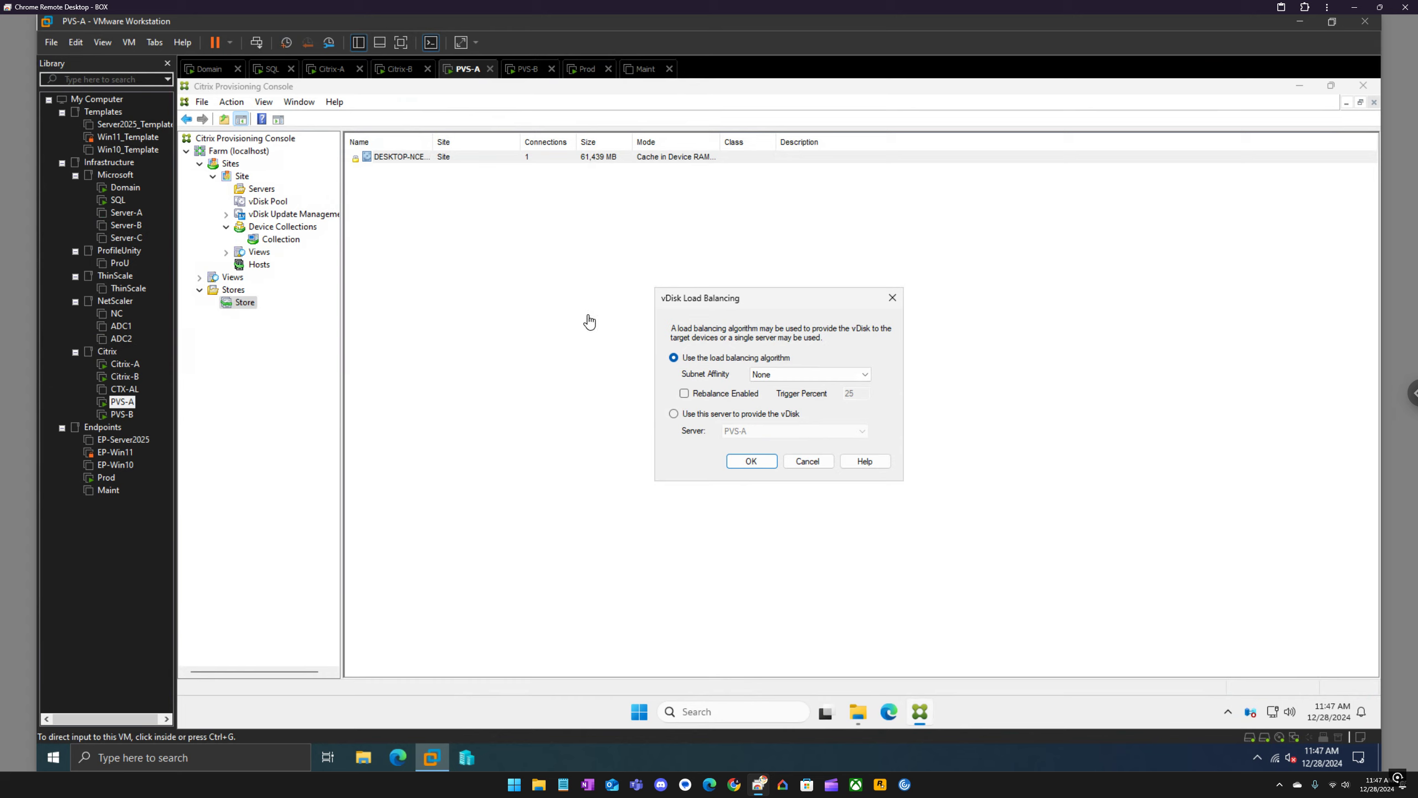
pyautogui.click(684, 394)
pyautogui.click(684, 394)
pyautogui.click(893, 298)
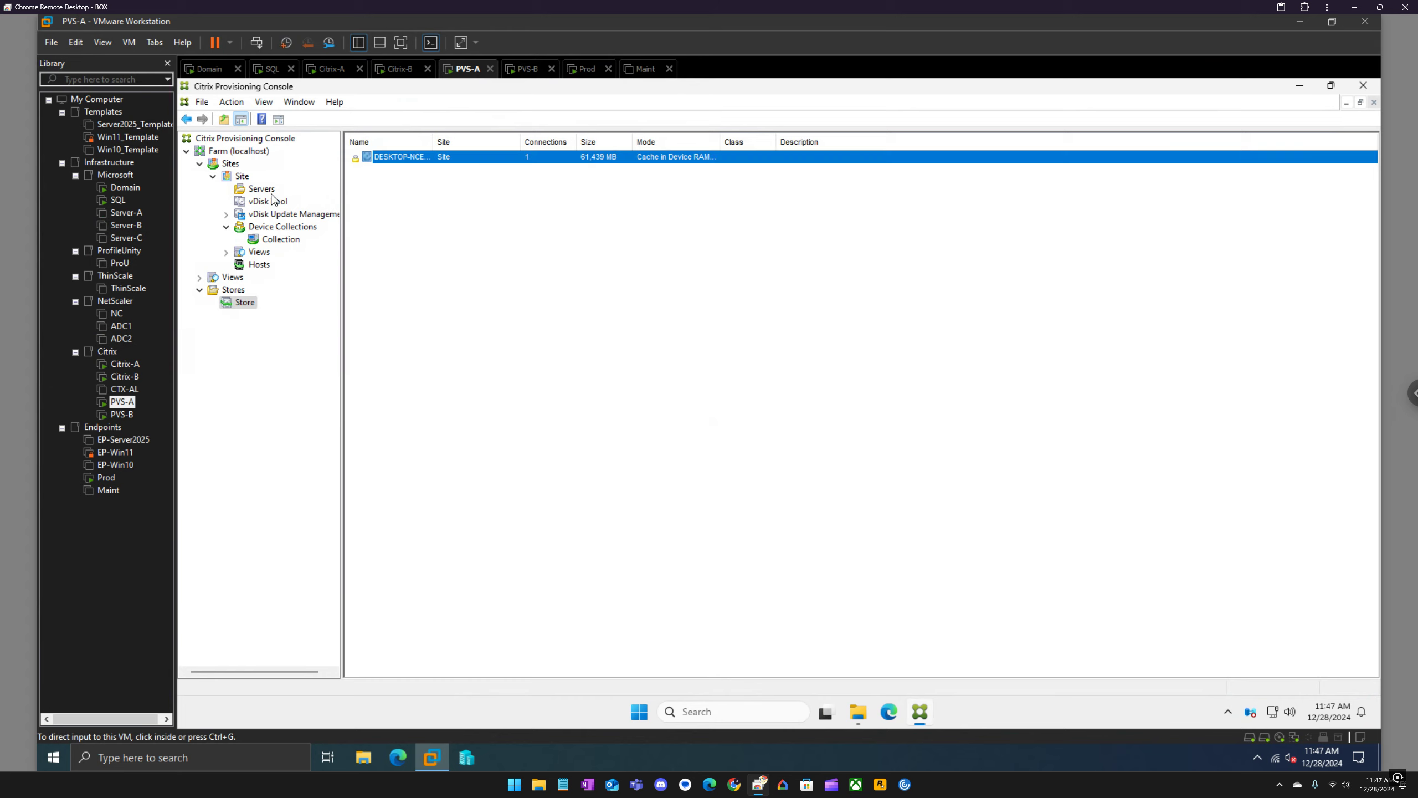
# Step: Reload the site's Servers list and look over the actions available for PVS-B, such as Rebalance Devices
pyautogui.click(263, 189)
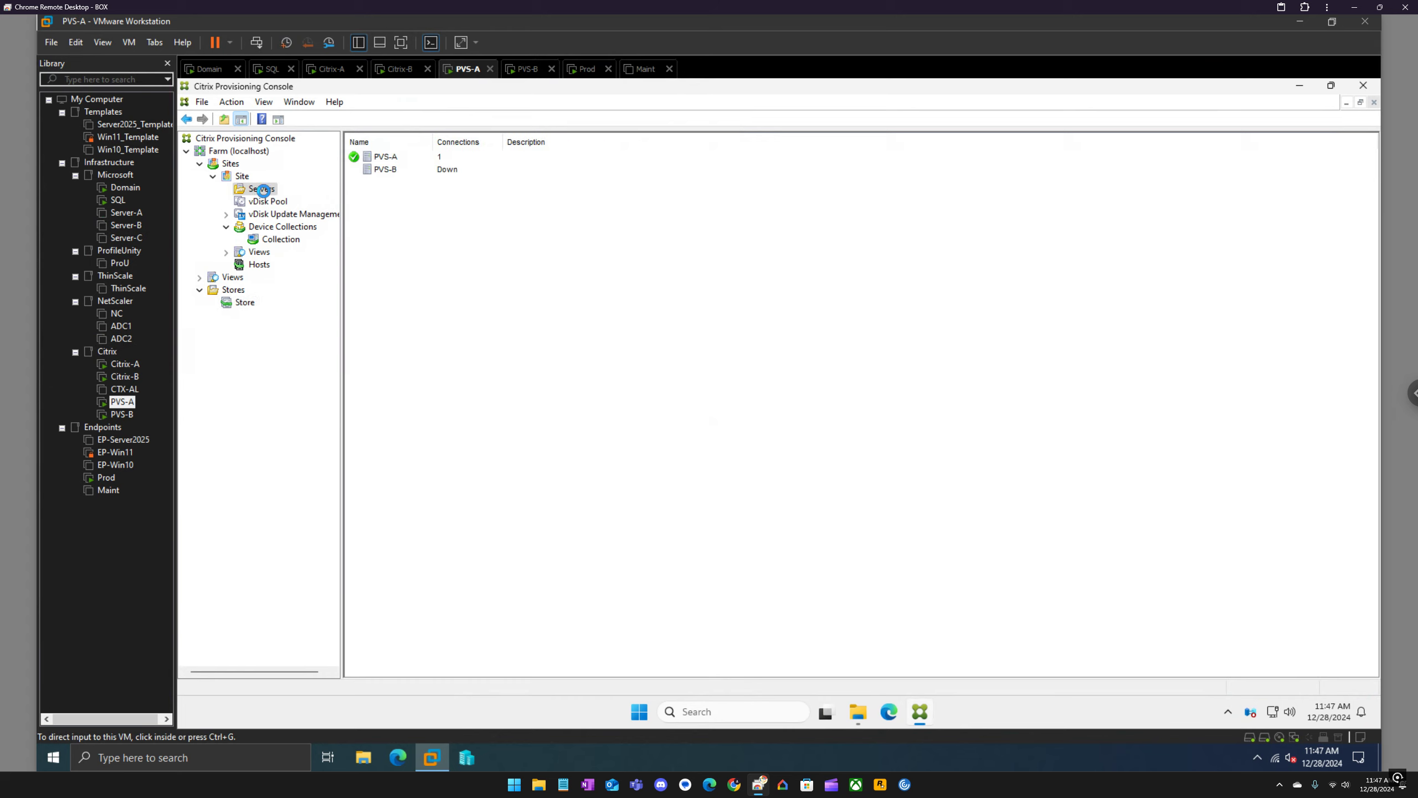
pyautogui.click(389, 170)
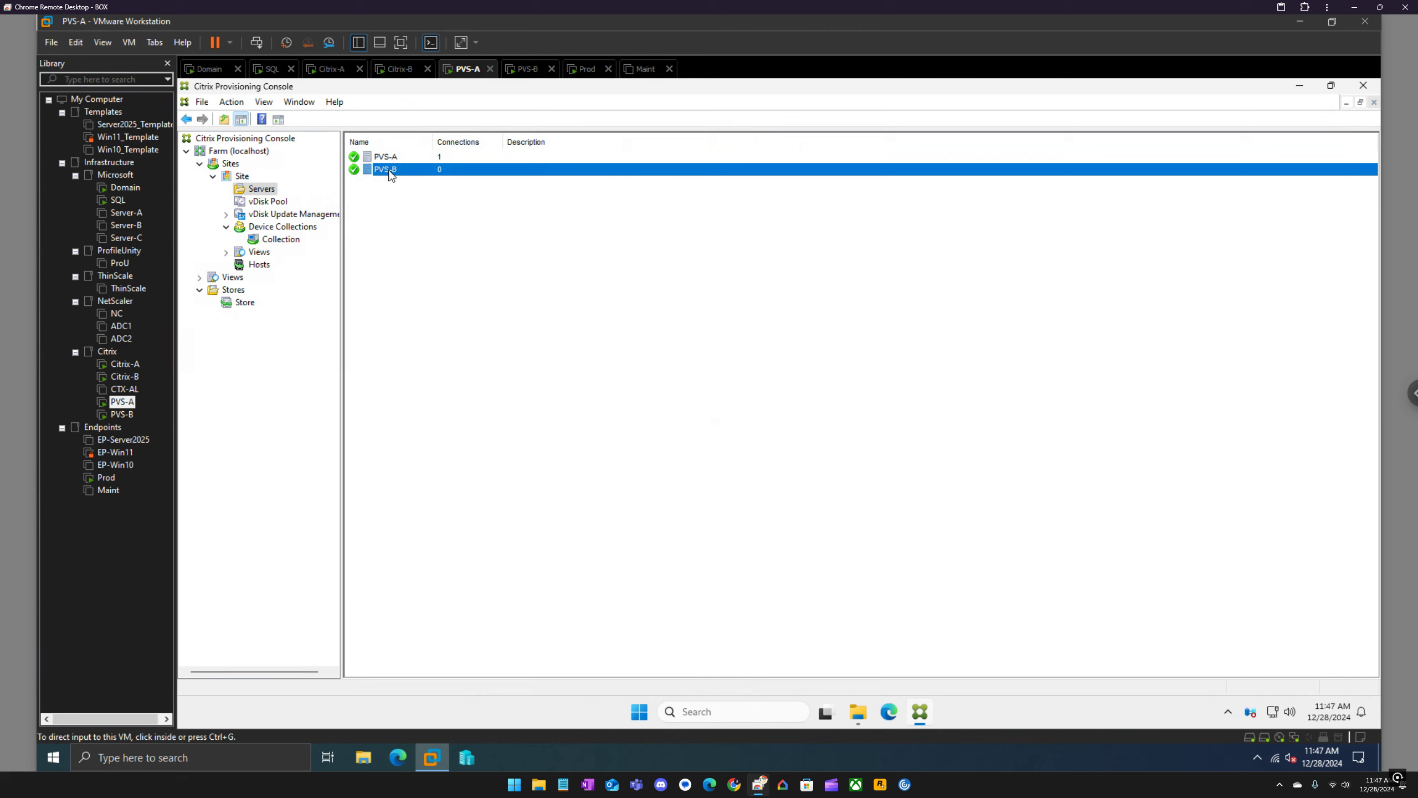
pyautogui.rightClick(391, 175)
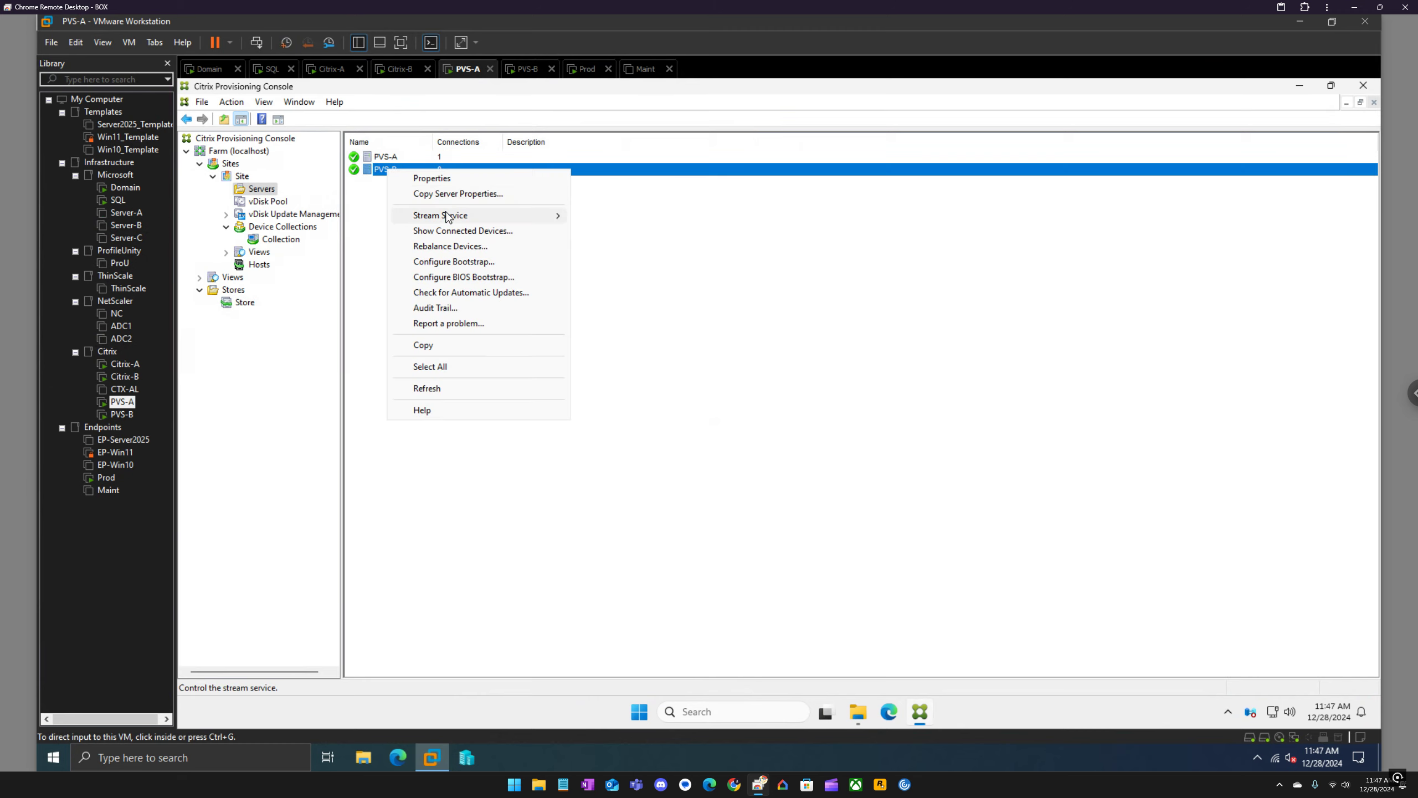
pyautogui.moveTo(447, 217)
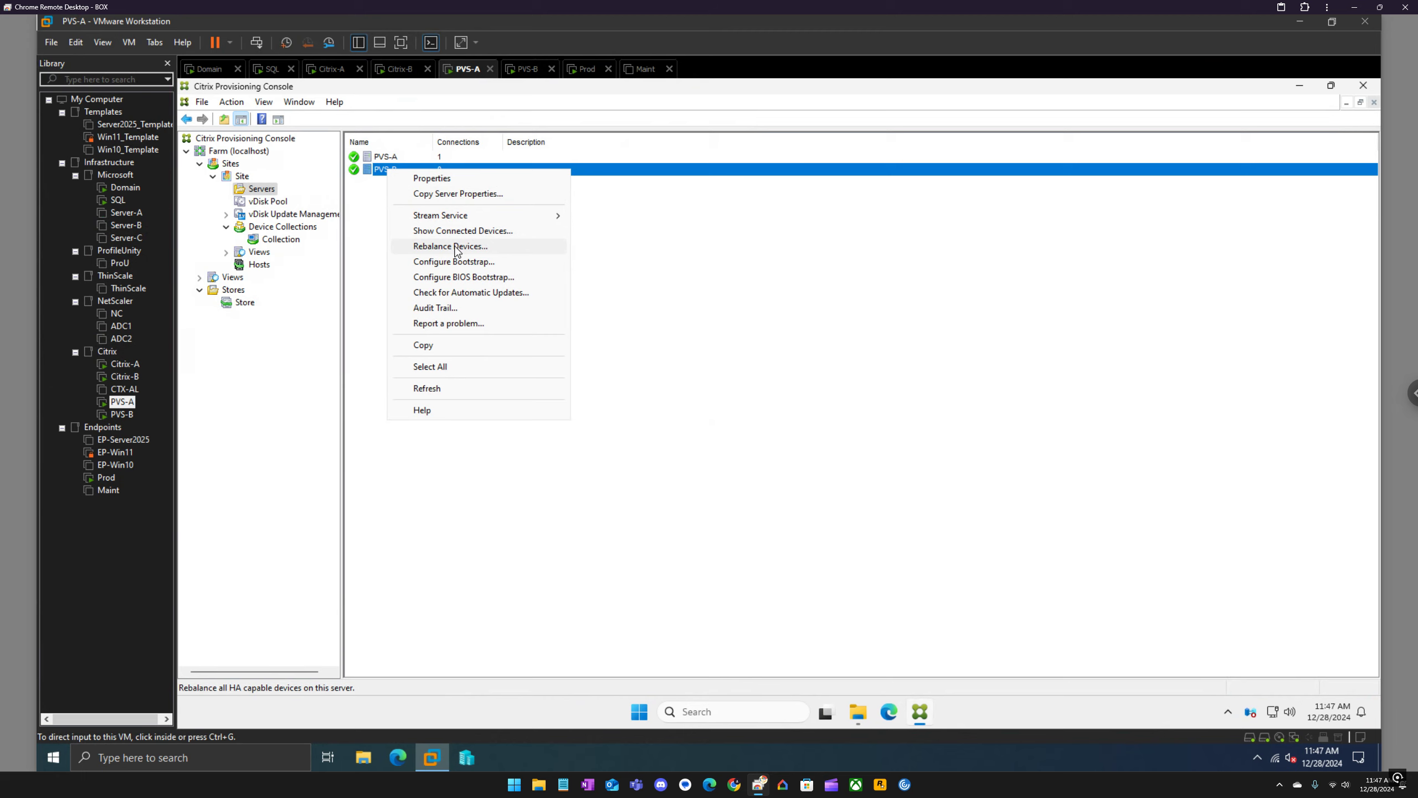
pyautogui.click(659, 269)
# Step: Close the completed Citrix Provisioning Configuration Wizard on PVS-B
pyautogui.click(527, 70)
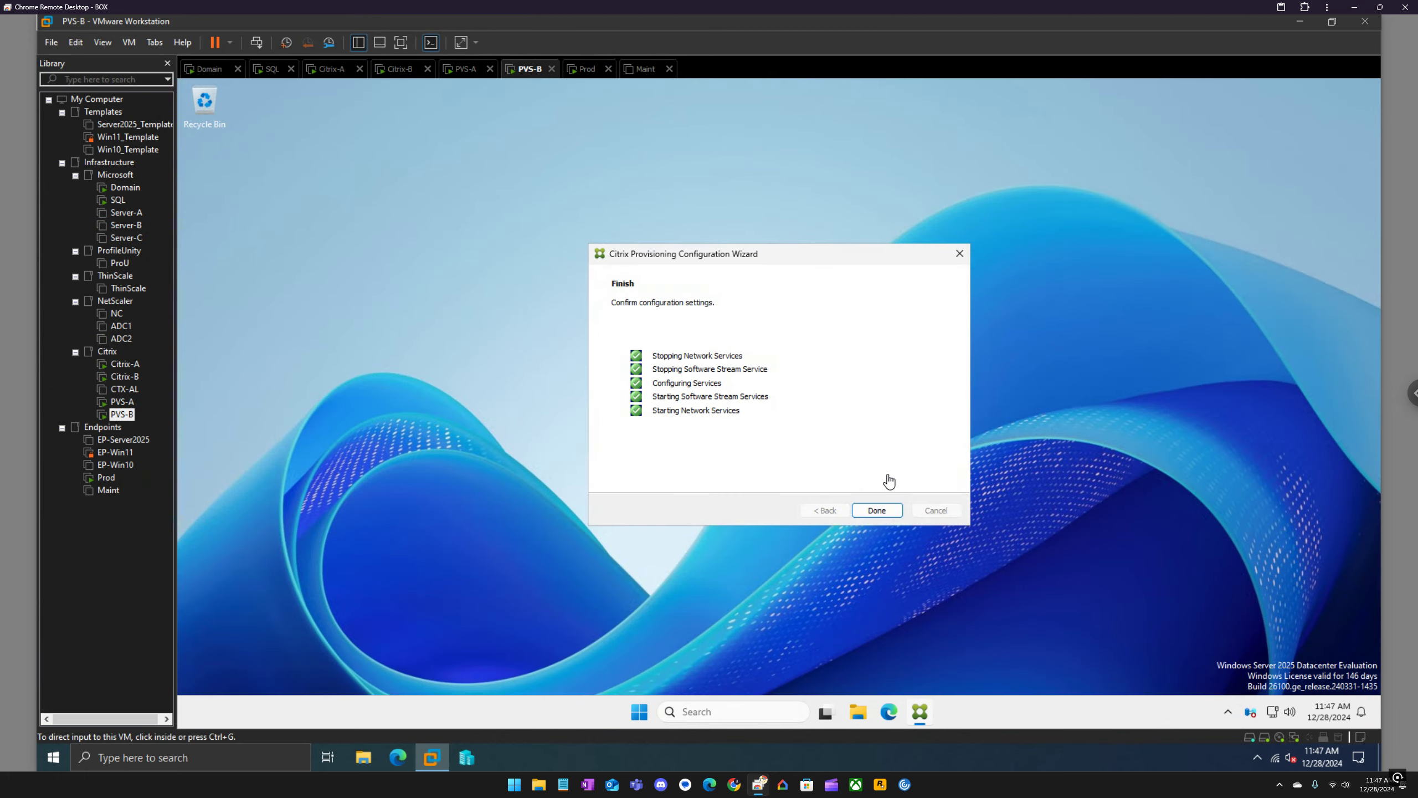
pyautogui.click(883, 510)
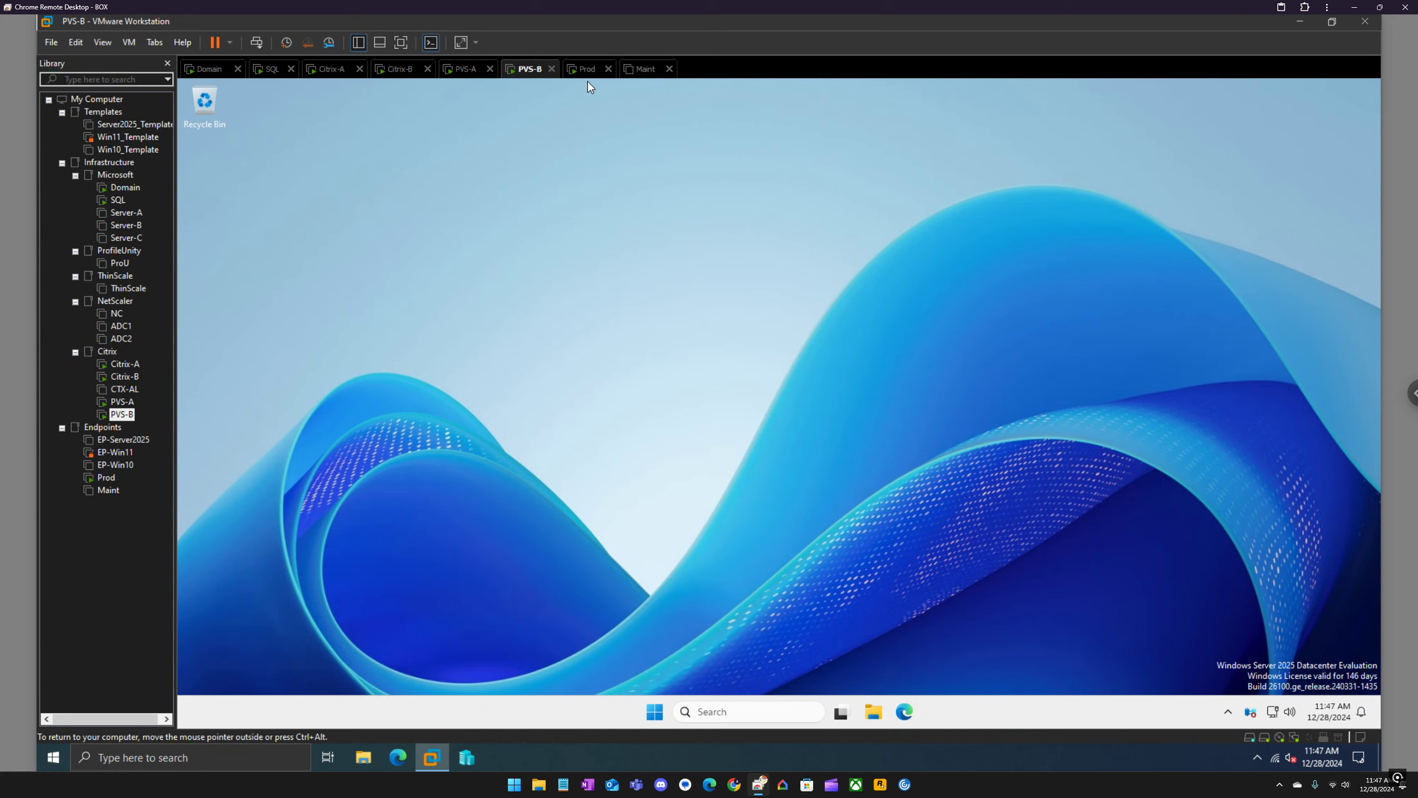
# Step: Unlock the Prod virtual machine's sign-in screen and log on by entering the admin account password
pyautogui.click(586, 69)
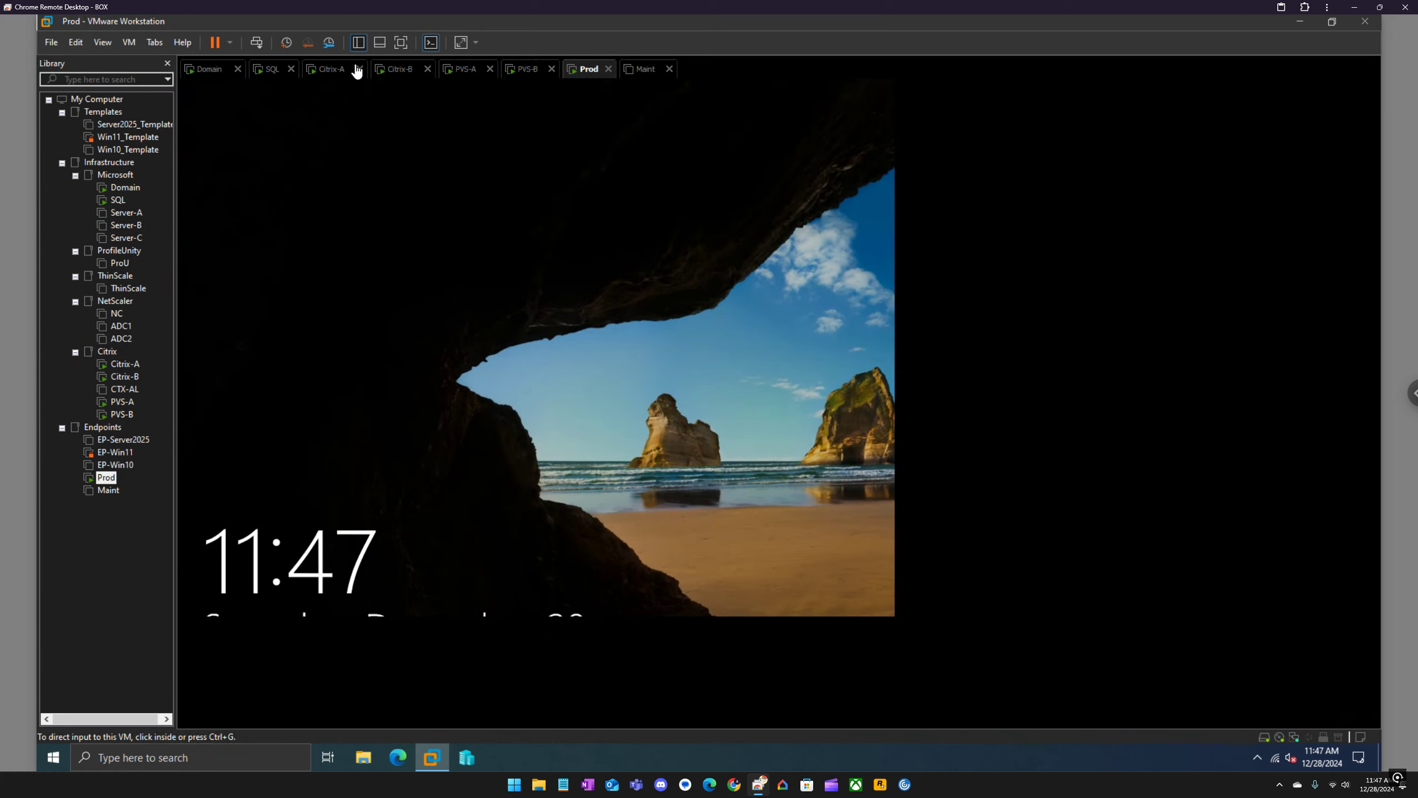
pyautogui.click(258, 42)
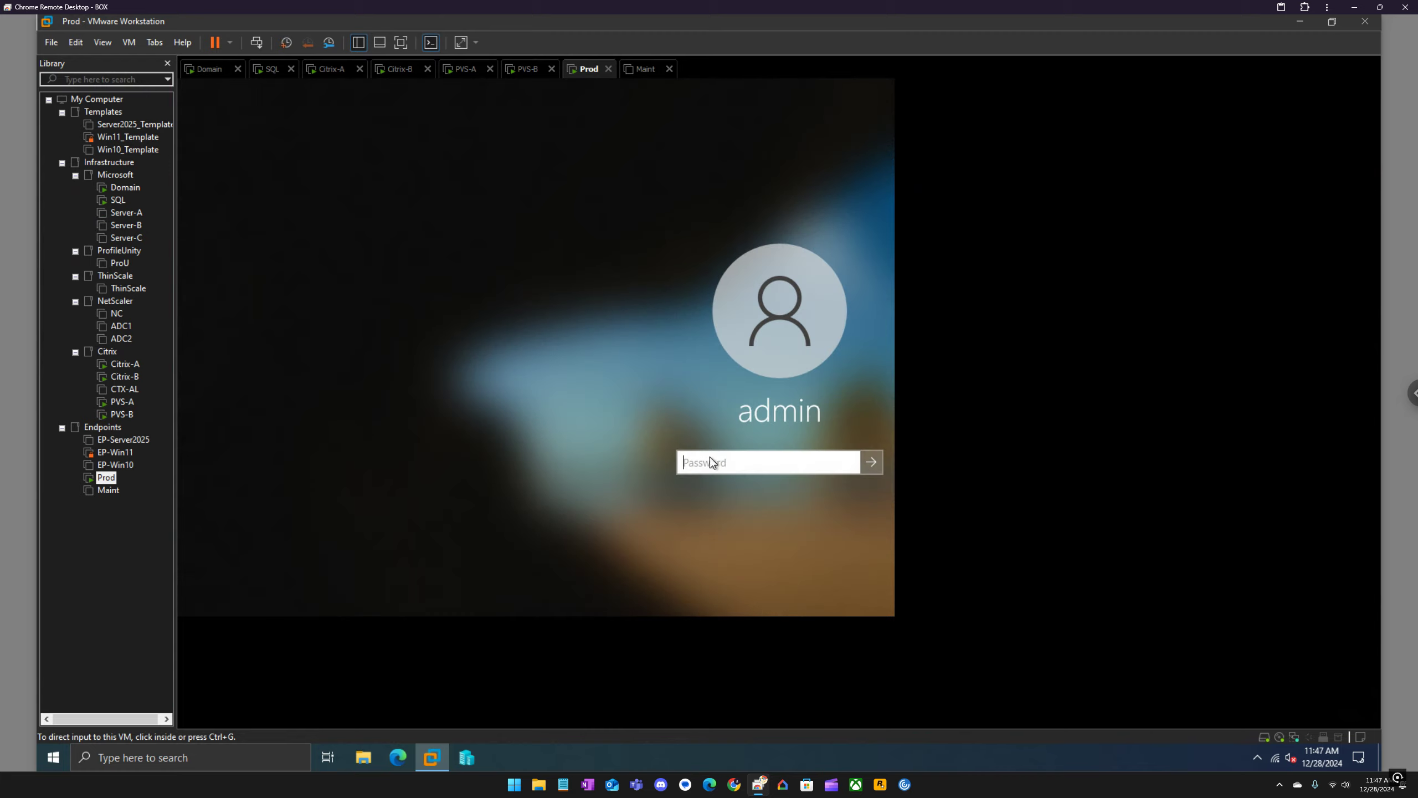
pyautogui.write('**********')
pyautogui.press('Return')
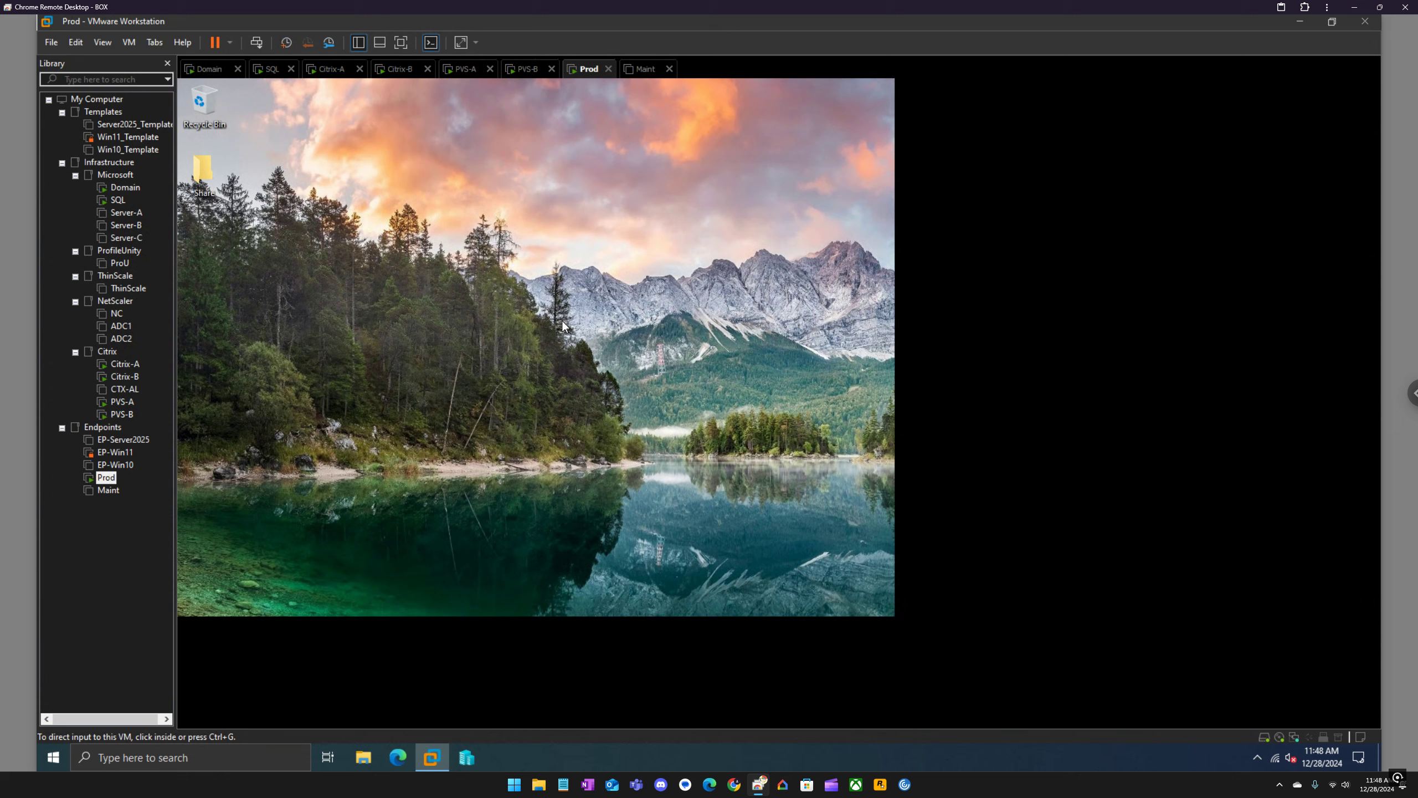
# Step: Try to refit Prod's display by restoring, repositioning and maximizing the VMware Workstation window
pyautogui.click(1332, 24)
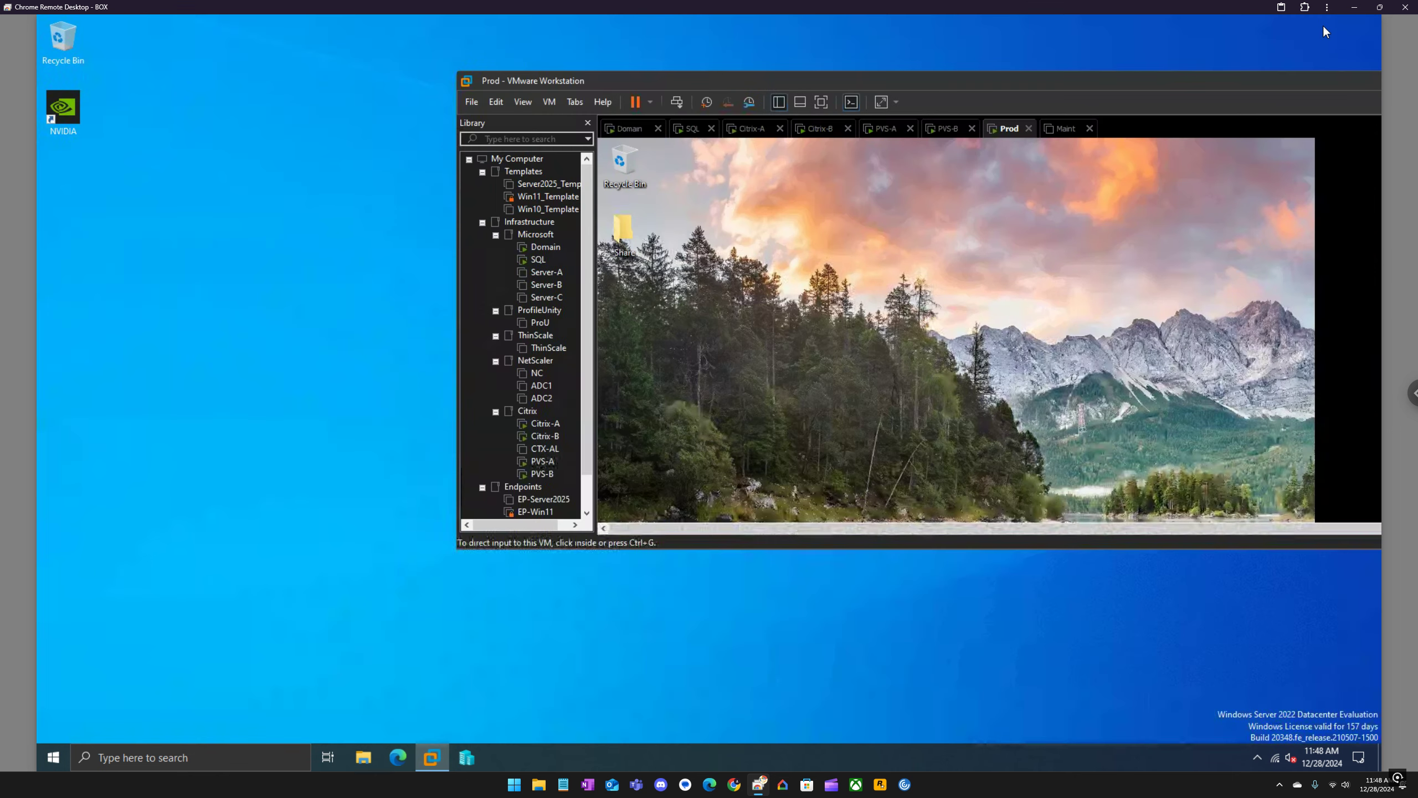
pyautogui.moveTo(1056, 98); pyautogui.dragTo(1004, 104)
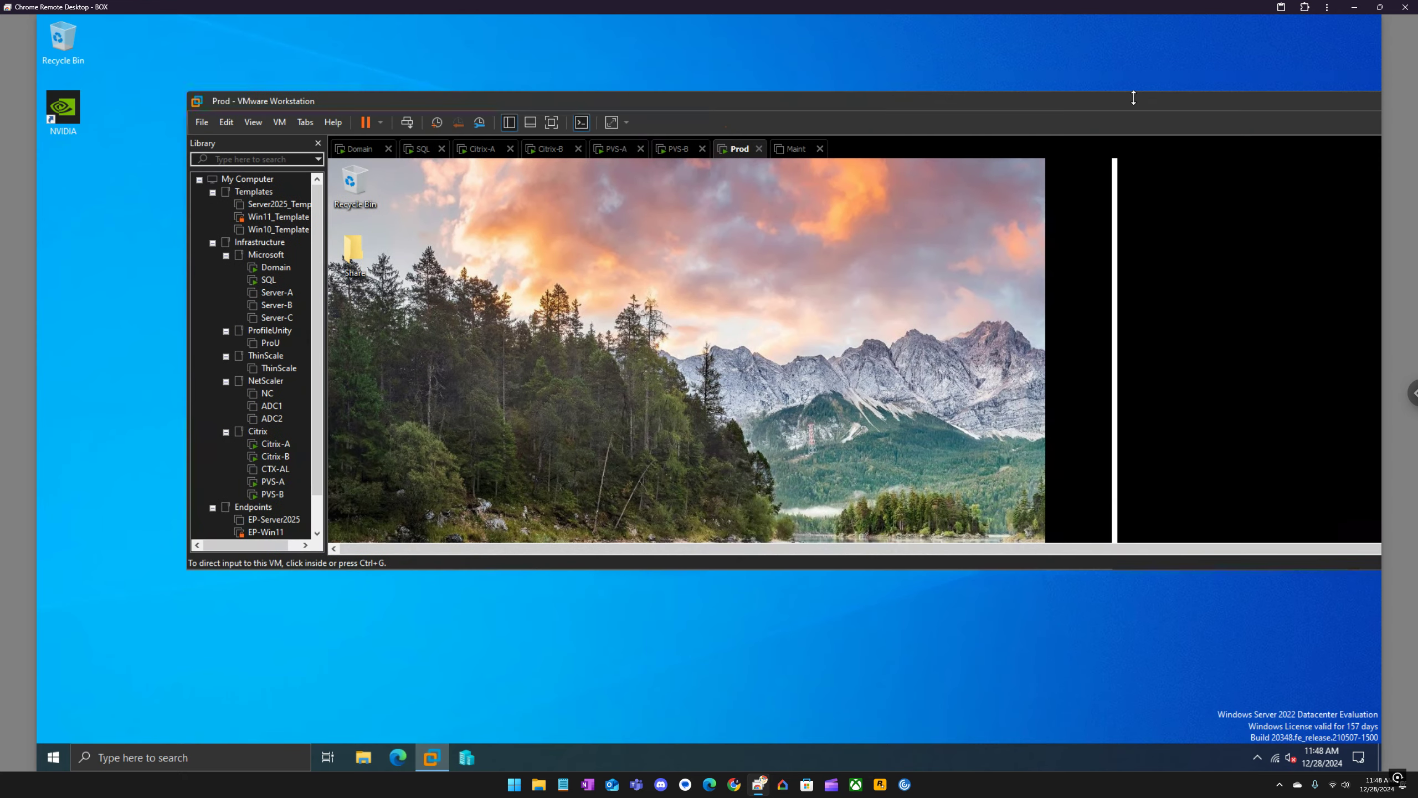
pyautogui.moveTo(1139, 104); pyautogui.dragTo(991, 117)
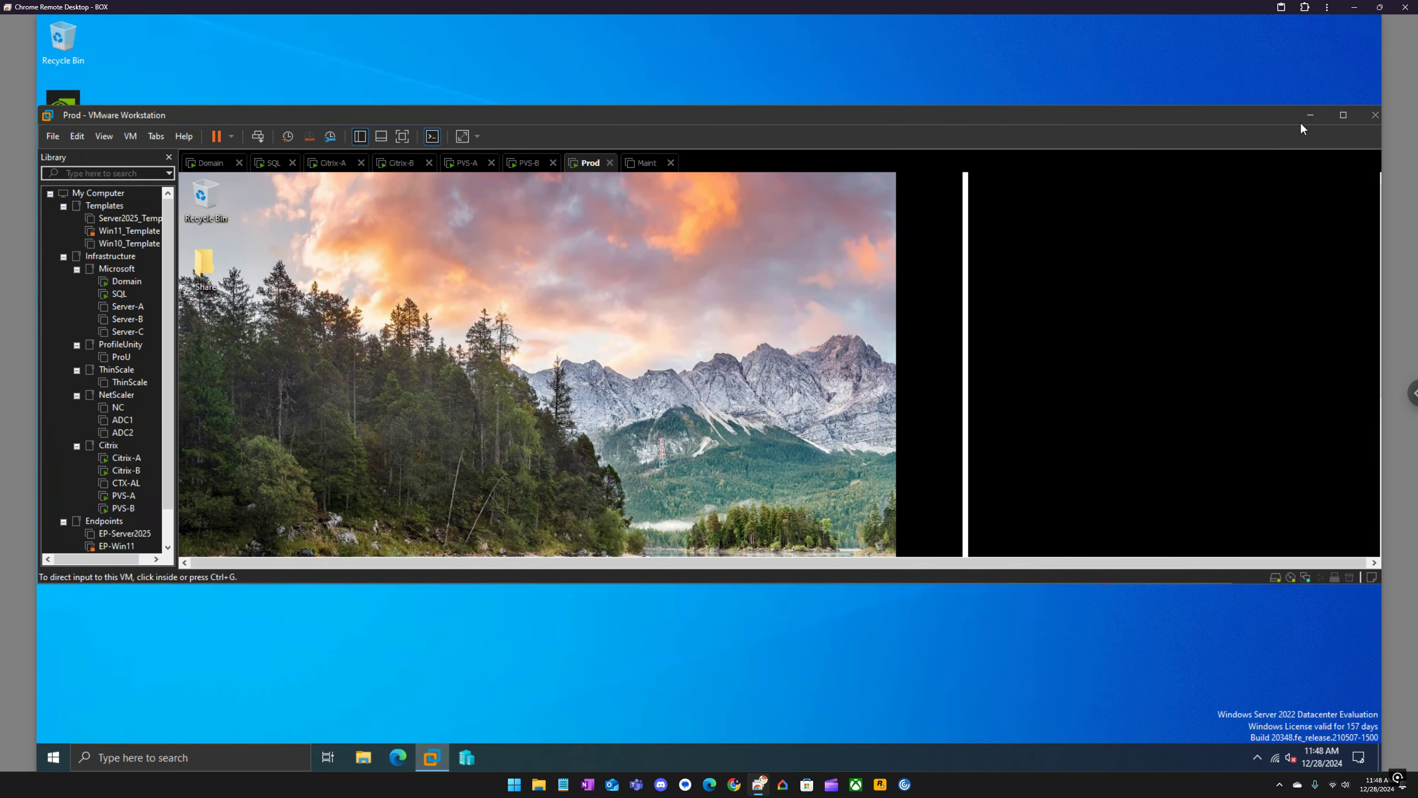
pyautogui.click(1339, 115)
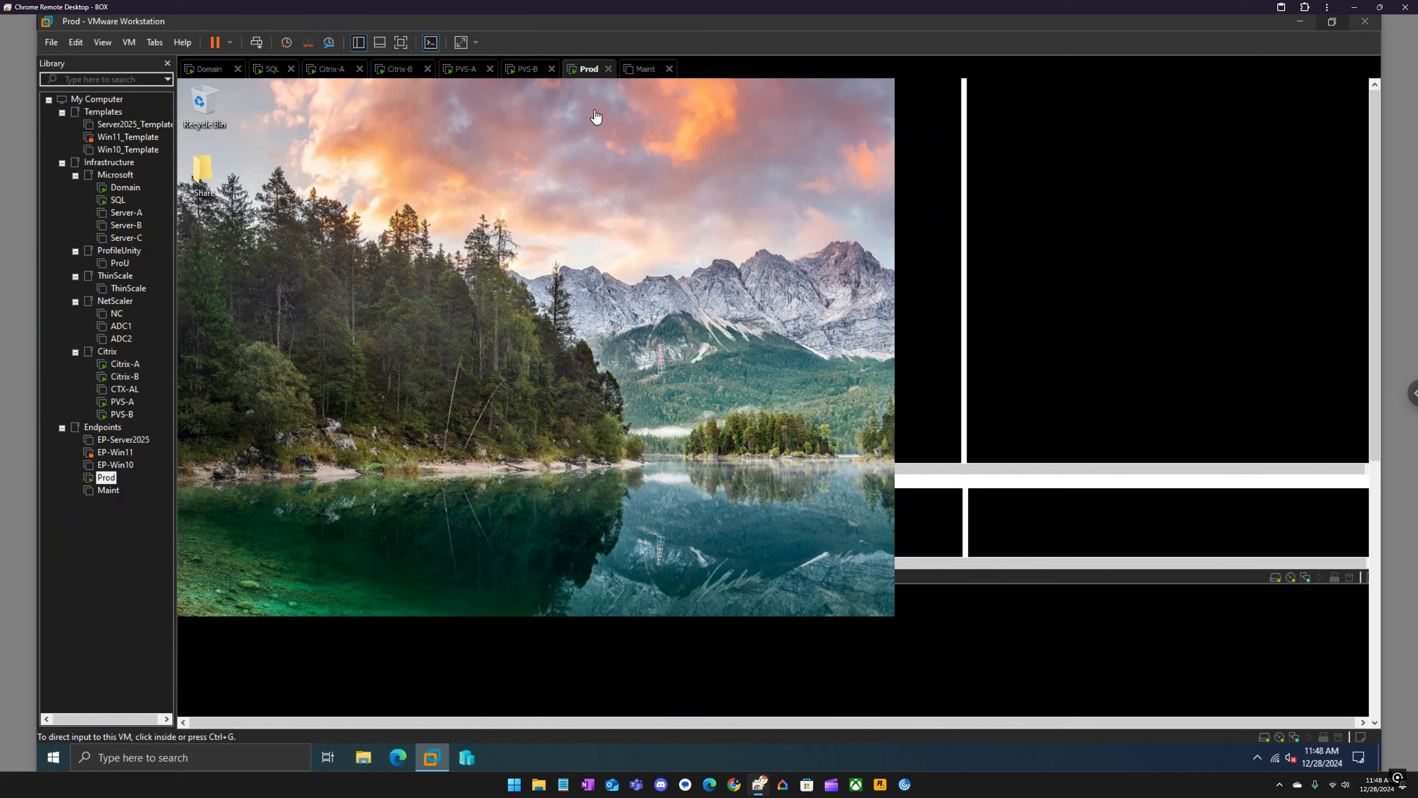
# Step: Restart the Prod guest and release the input captured by the virtual machine
pyautogui.rightClick(592, 68)
pyautogui.moveTo(632, 99)
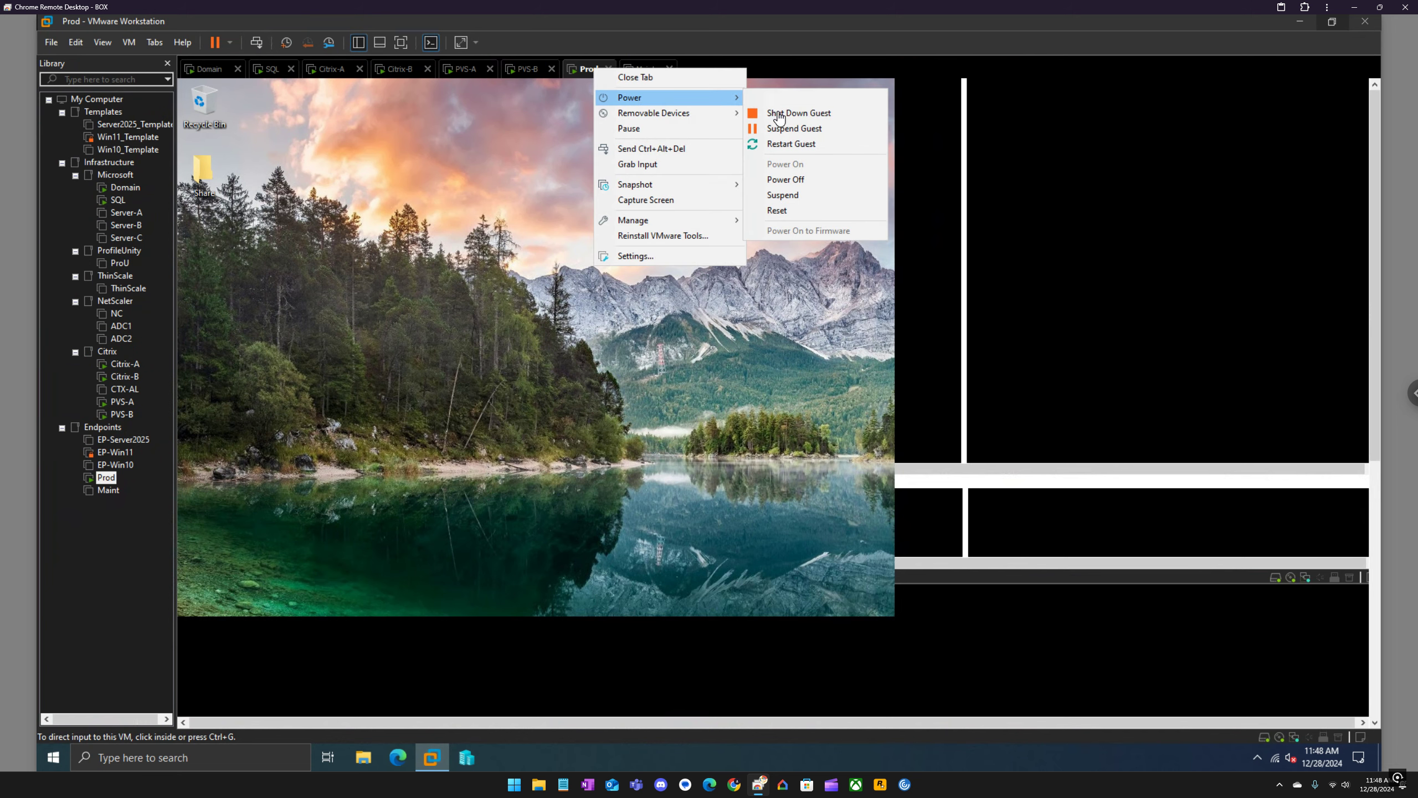
pyautogui.click(796, 144)
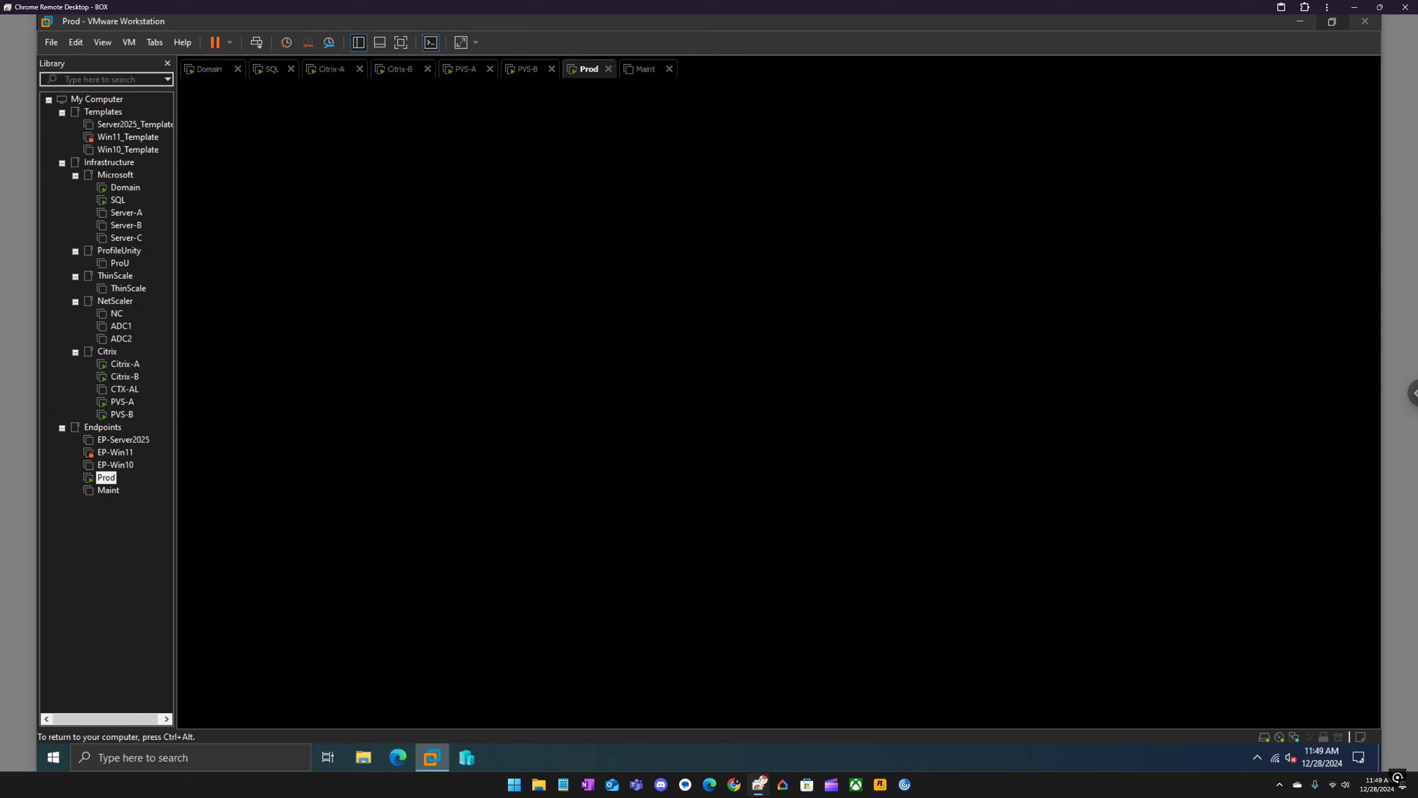
pyautogui.hotkey('ctrl', 'alt')
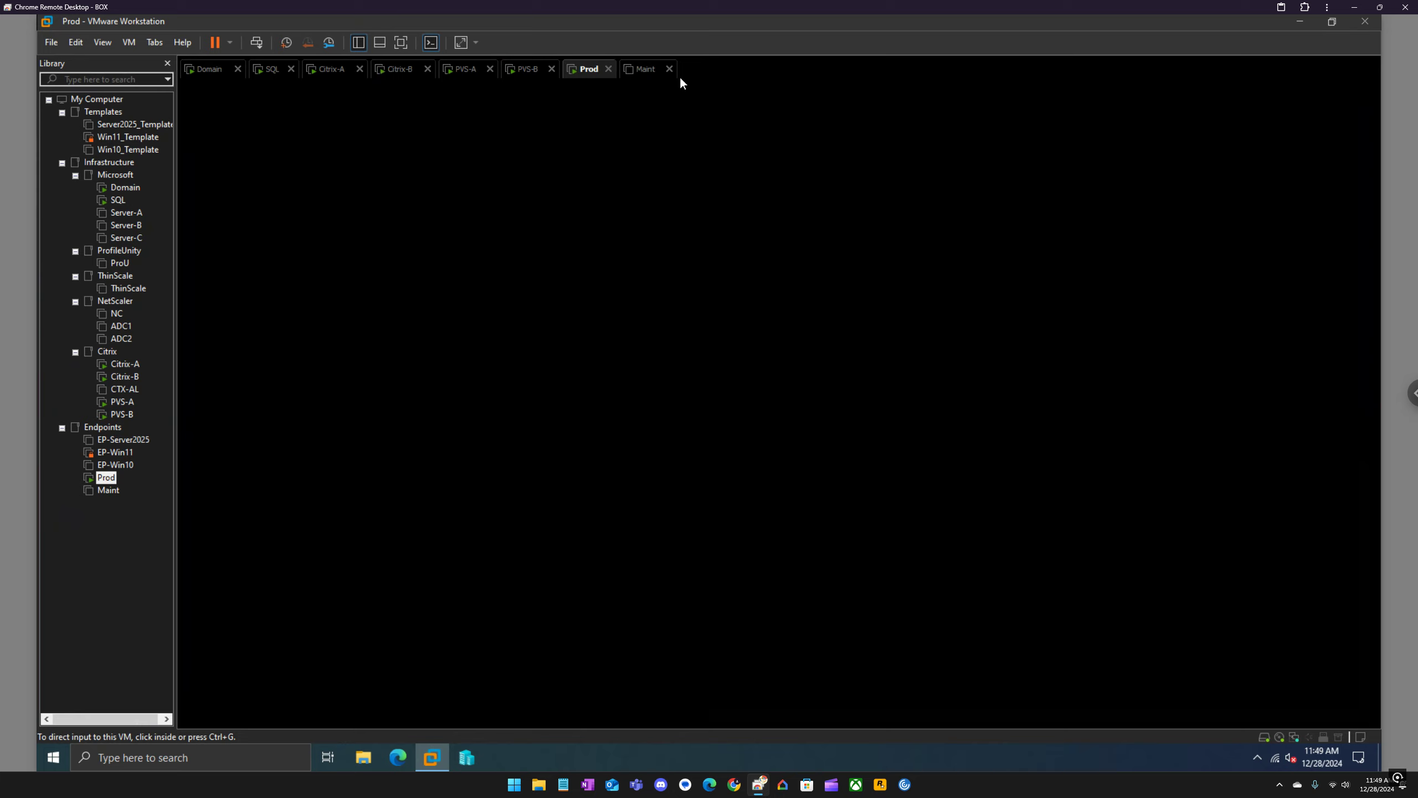